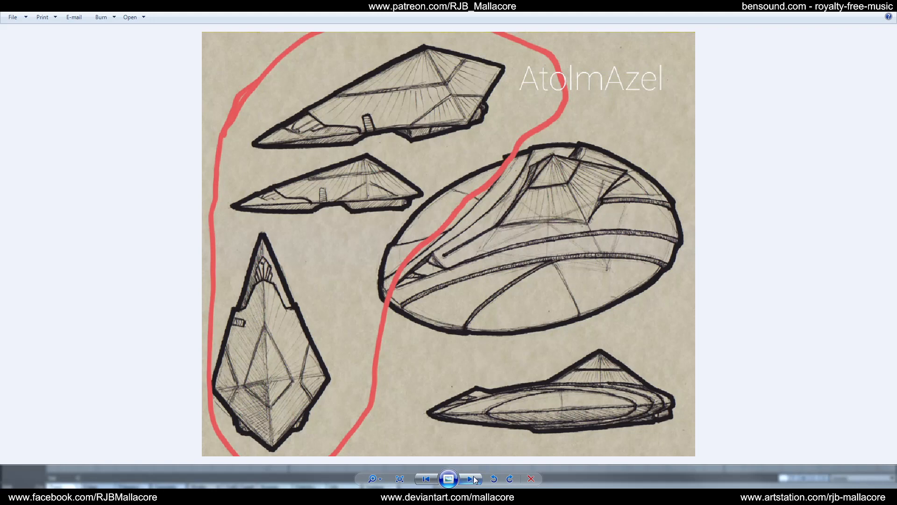
Look through the shuttle's concept sketch and work-in-progress renders.
left_click(473, 475)
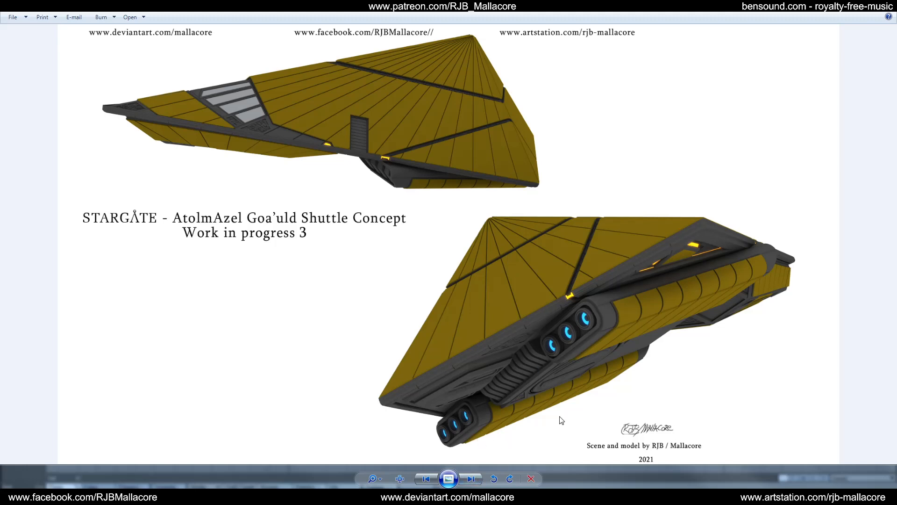
left_click(466, 478)
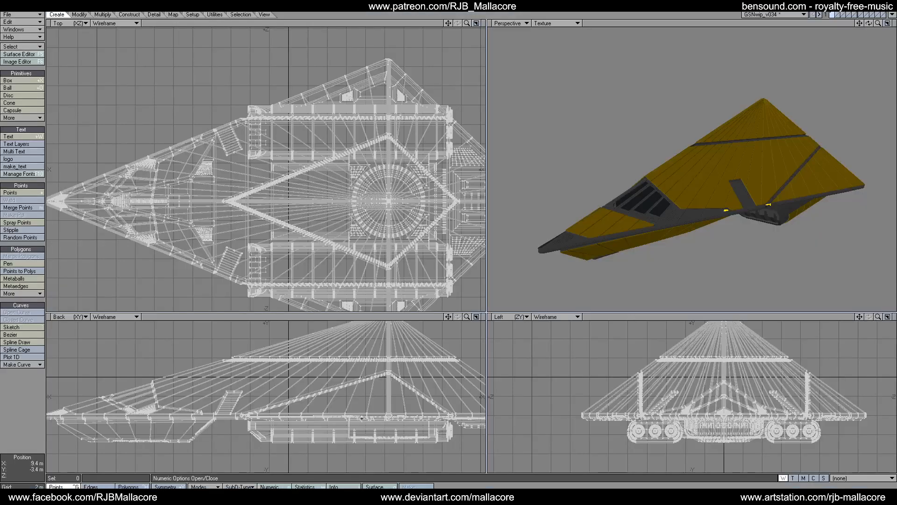
Switch to LightWave Modeler and examine the shuttle's underside, especially the area between the nose section and the engine pods.
left_click_drag(869, 23, 743, 119)
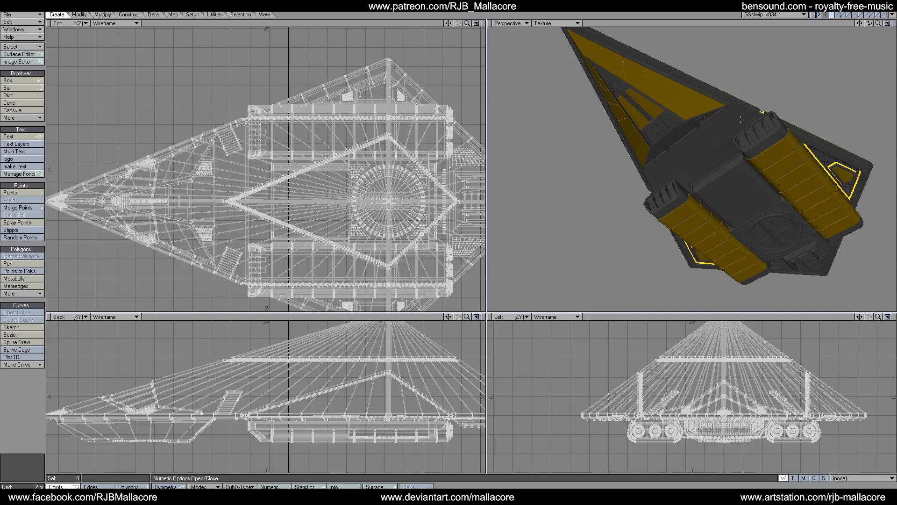
mouse_move(869, 23)
left_mouse_down()
mouse_move(869, 74)
mouse_move(850, 88)
mouse_move(832, 70)
mouse_move(859, 51)
mouse_move(878, 66)
mouse_move(867, 28)
left_mouse_up()
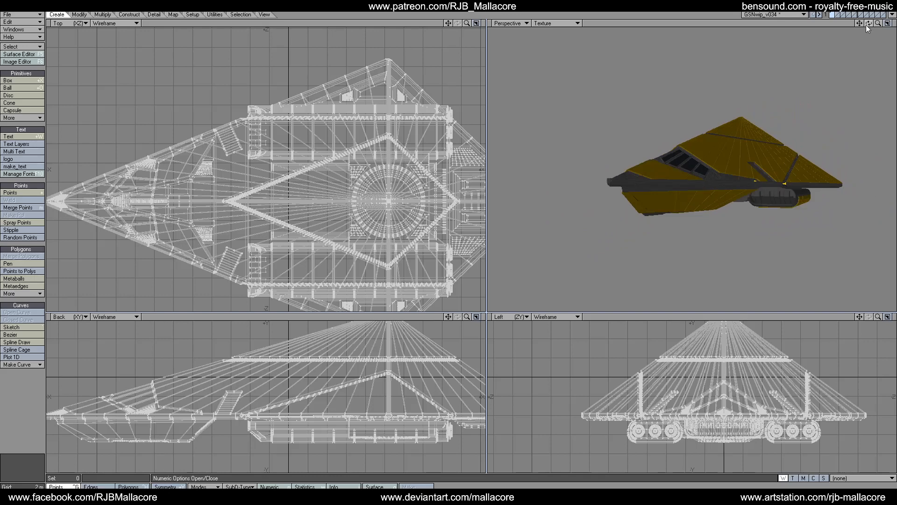
mouse_move(868, 23)
left_mouse_down()
mouse_move(781, 23)
mouse_move(822, 23)
mouse_move(868, 39)
left_mouse_up()
left_click(834, 16)
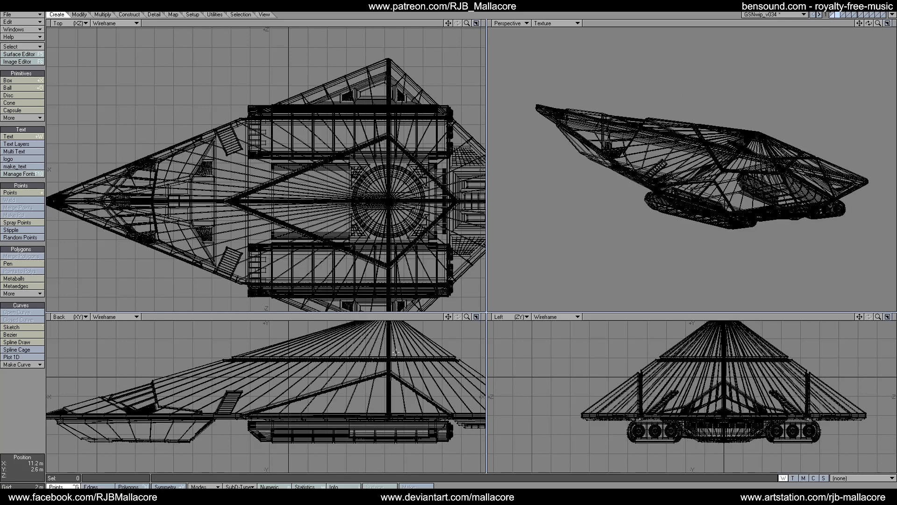
left_click_drag(467, 318, 505, 296)
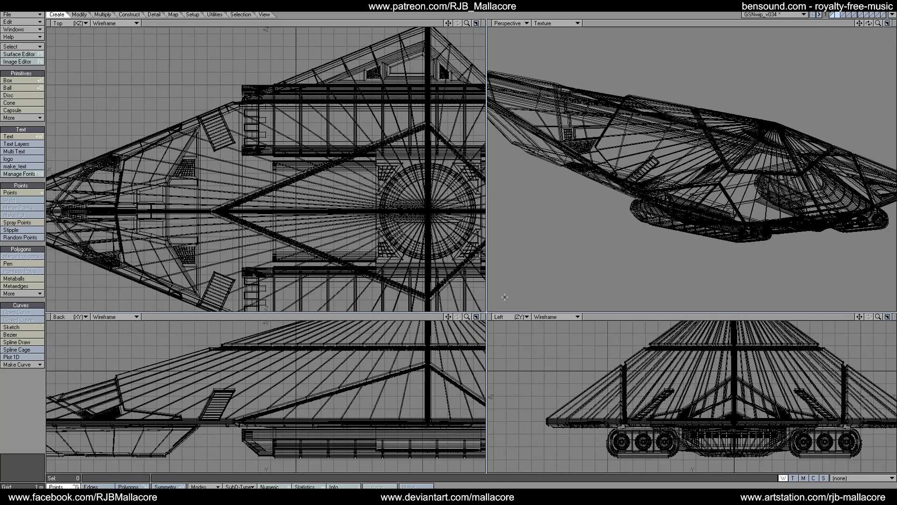
left_click(831, 15)
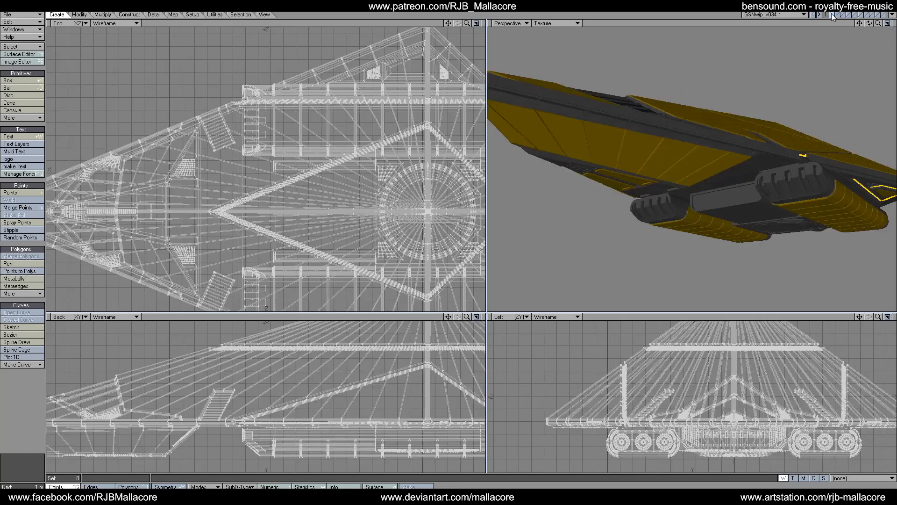
left_click_drag(869, 23, 688, 154)
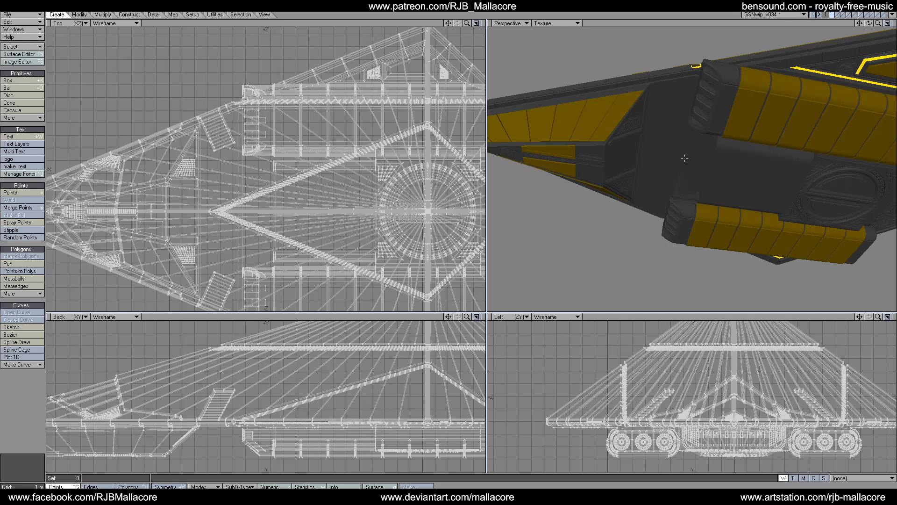
left_click_drag(868, 23, 735, 134)
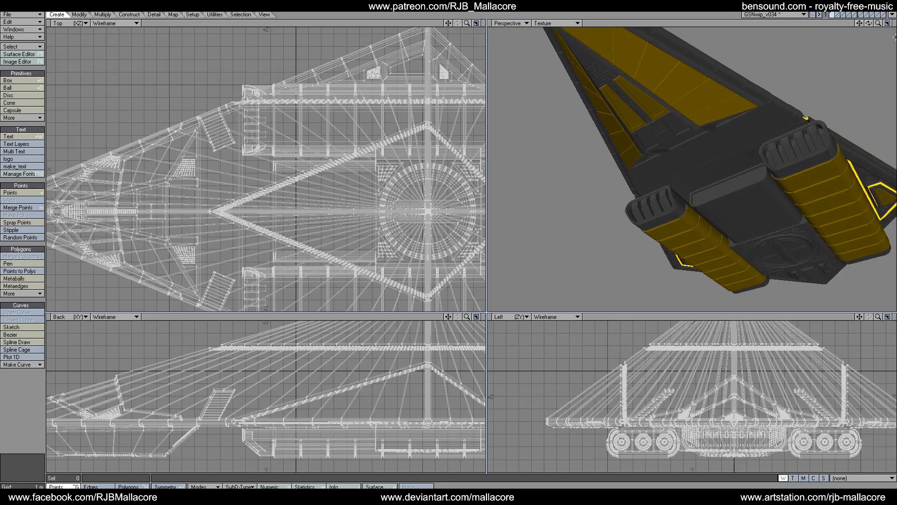
left_click_drag(859, 23, 748, 112)
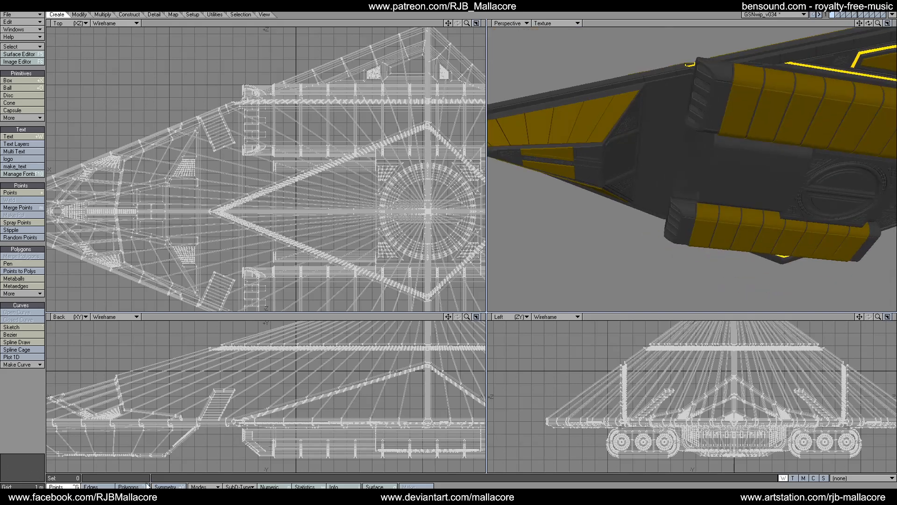
Copy the sloped nose-end panel and the flat underside hull polygons into an empty layer as modelling references.
left_click(128, 486)
left_click(631, 154)
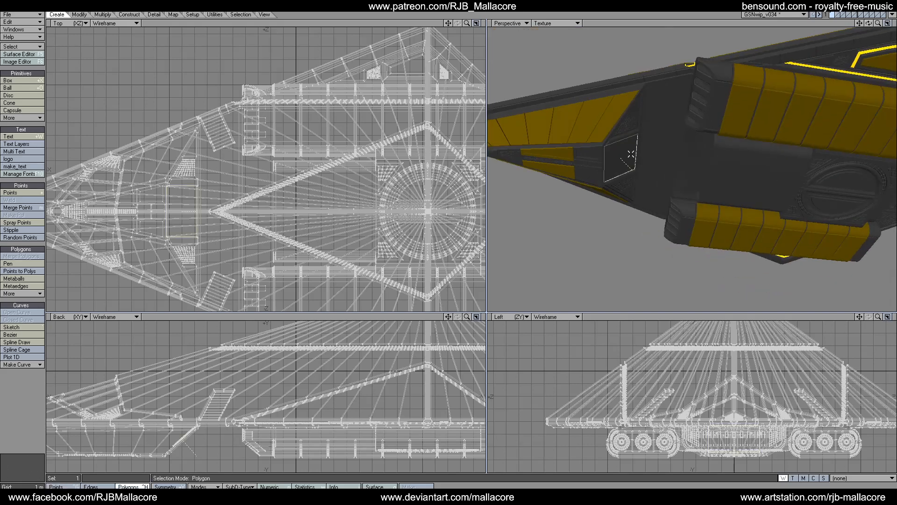
left_click_drag(631, 154, 637, 153)
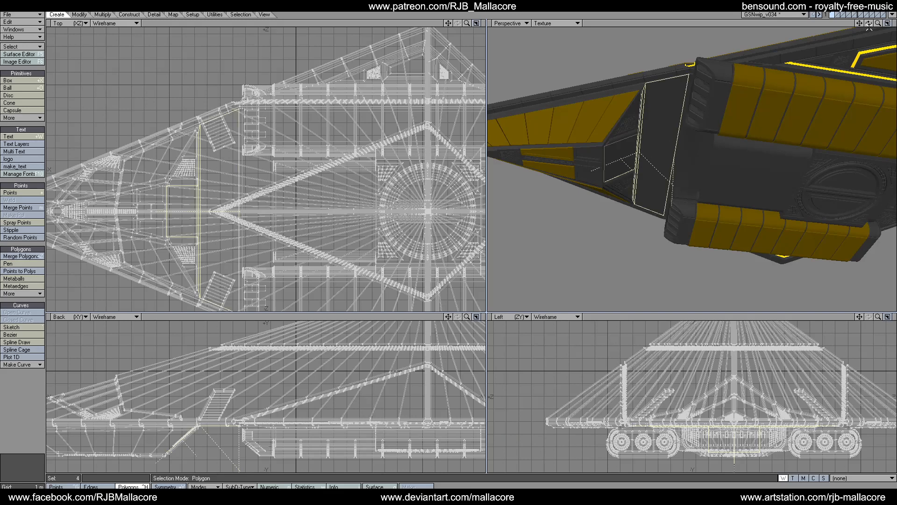
left_click_drag(869, 24, 741, 160)
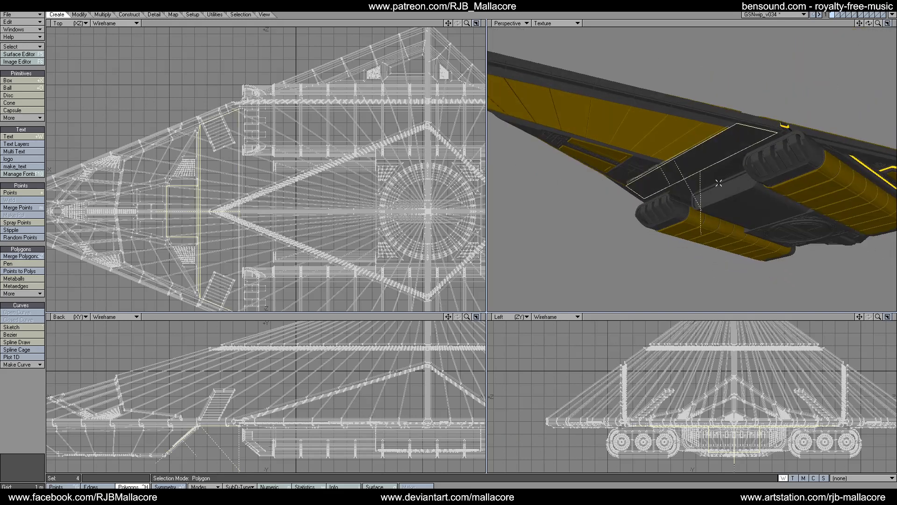
key("super")
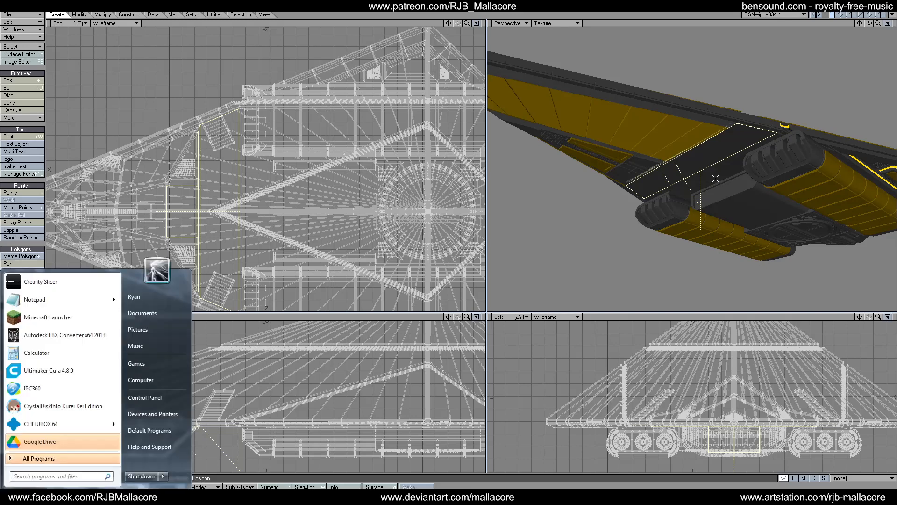
key("super")
left_click_drag(714, 180, 711, 175)
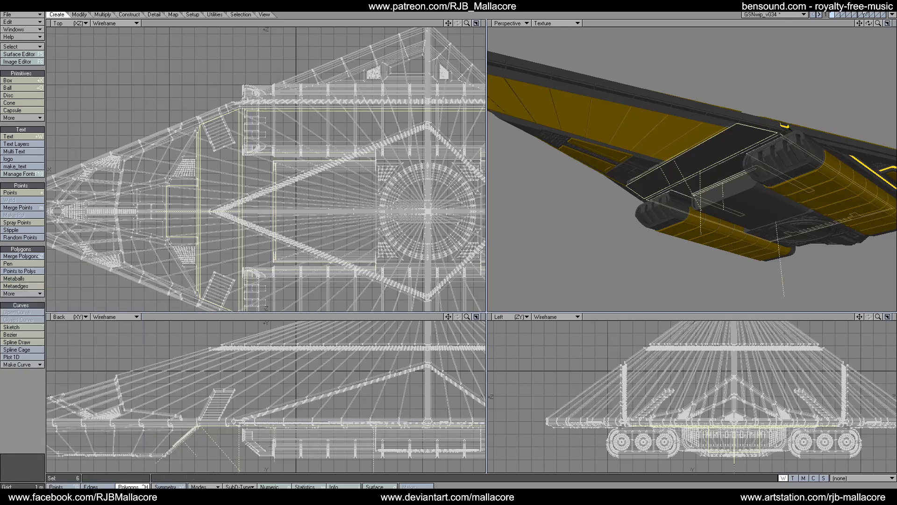
left_click(838, 15)
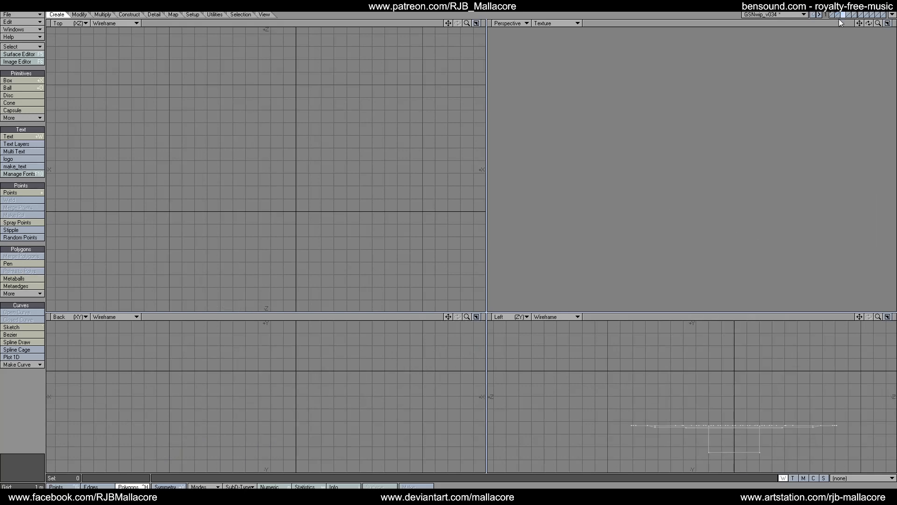
key("a")
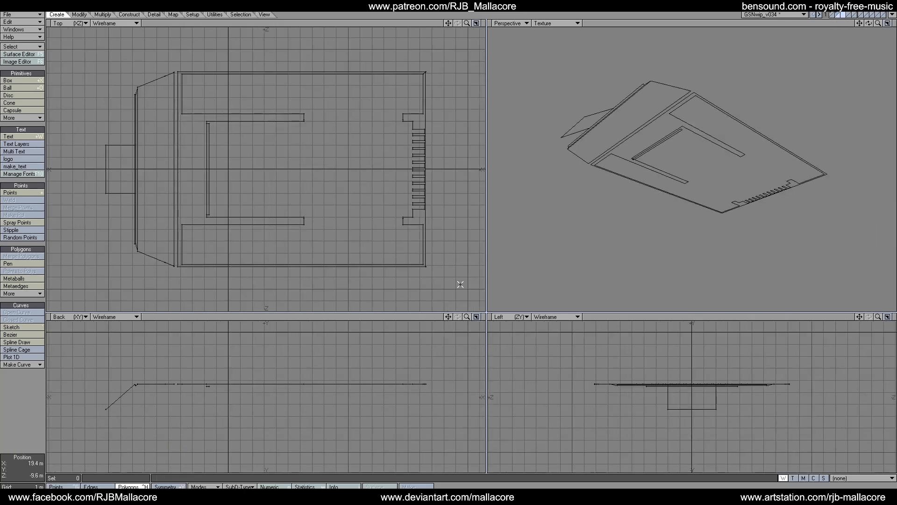
Copy the front face of the central block between the engine pods into the reference layer.
left_click(835, 15)
left_click(656, 149)
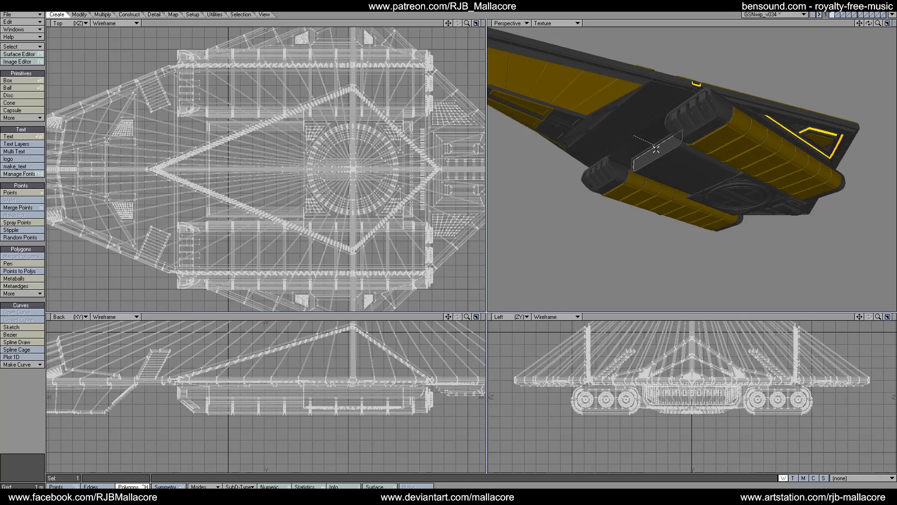
left_click(839, 15)
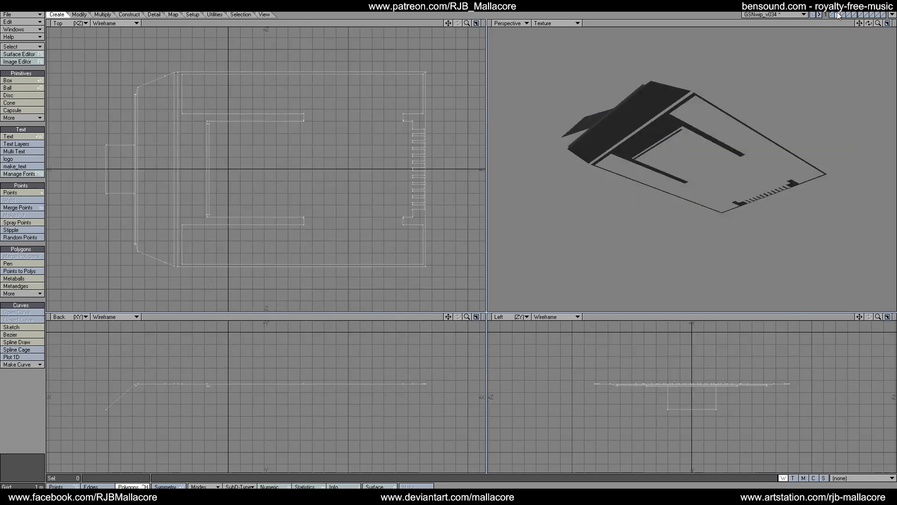
left_click(840, 17)
In an empty layer over the background references, create a box about 3.8 m wide reaching from the sloped panel's lower edge to the central block's front face.
left_click(842, 15)
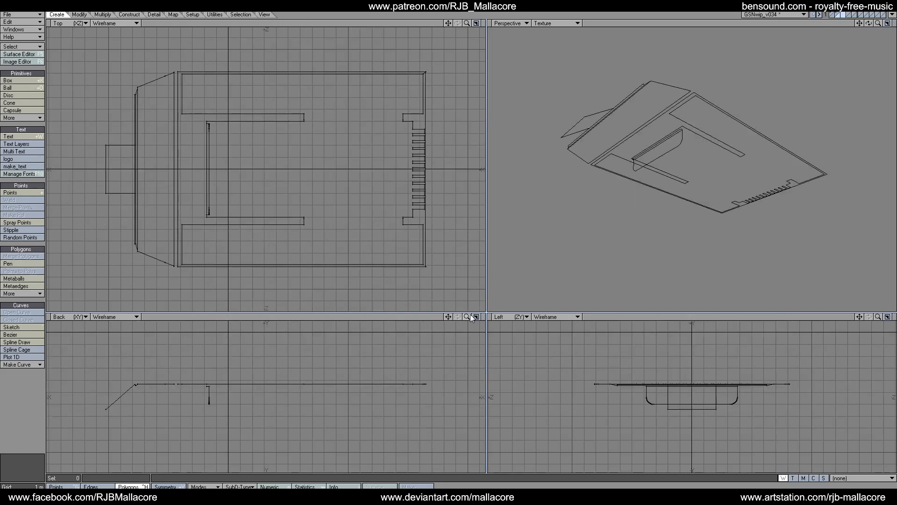
mouse_move(467, 317)
left_mouse_down()
mouse_move(450, 317)
mouse_move(539, 314)
mouse_move(462, 316)
left_mouse_up()
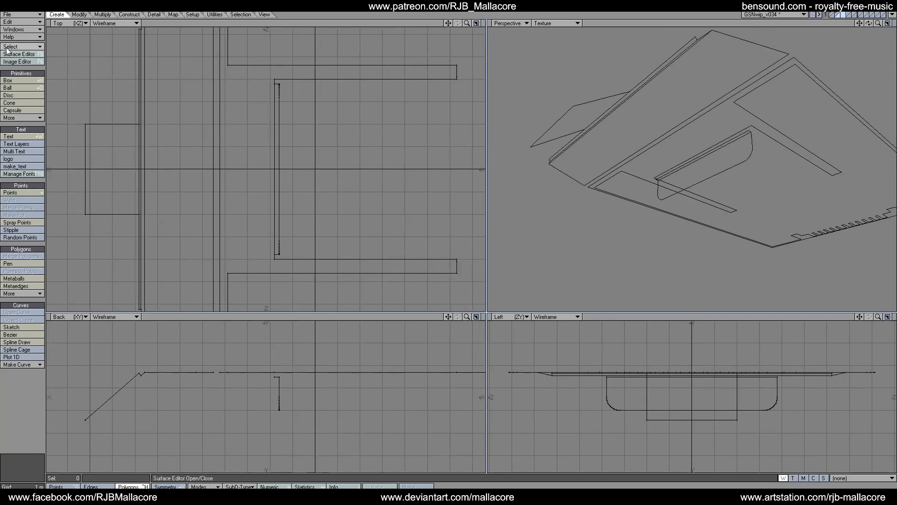
left_click(21, 81)
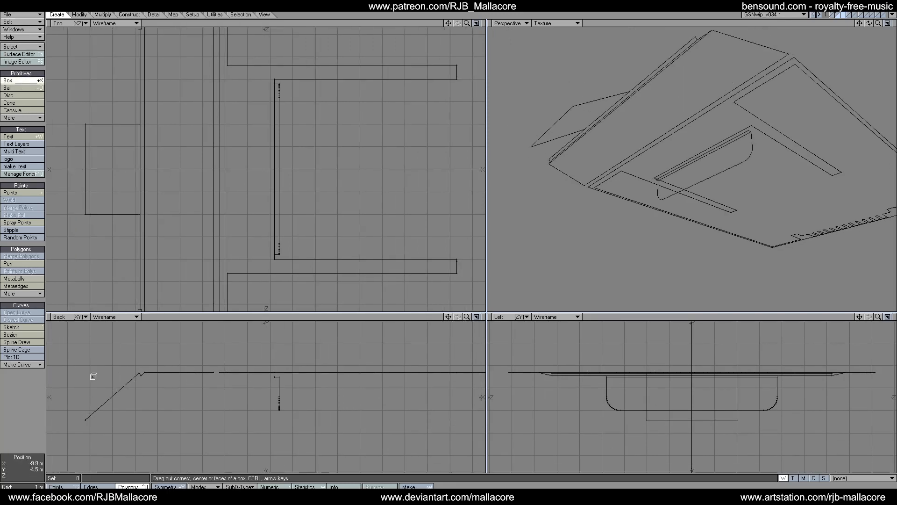
left_click_drag(90, 374, 167, 414)
mouse_move(91, 414)
left_mouse_down()
mouse_move(77, 412)
mouse_move(83, 417)
left_mouse_up()
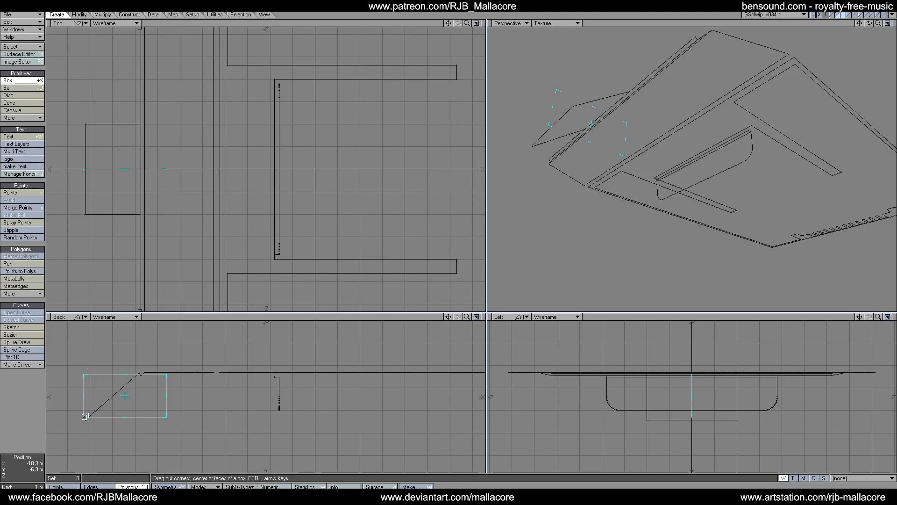
left_click_drag(165, 375, 283, 358)
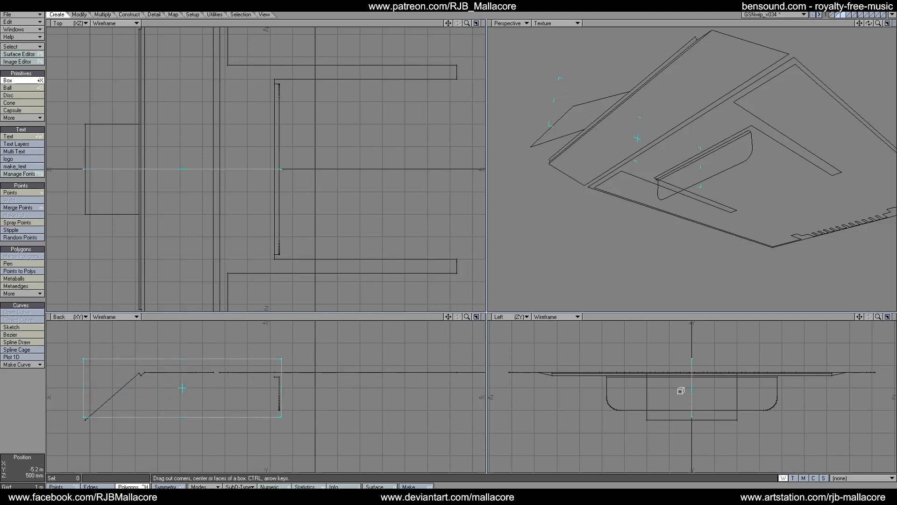
left_click_drag(688, 385, 651, 391)
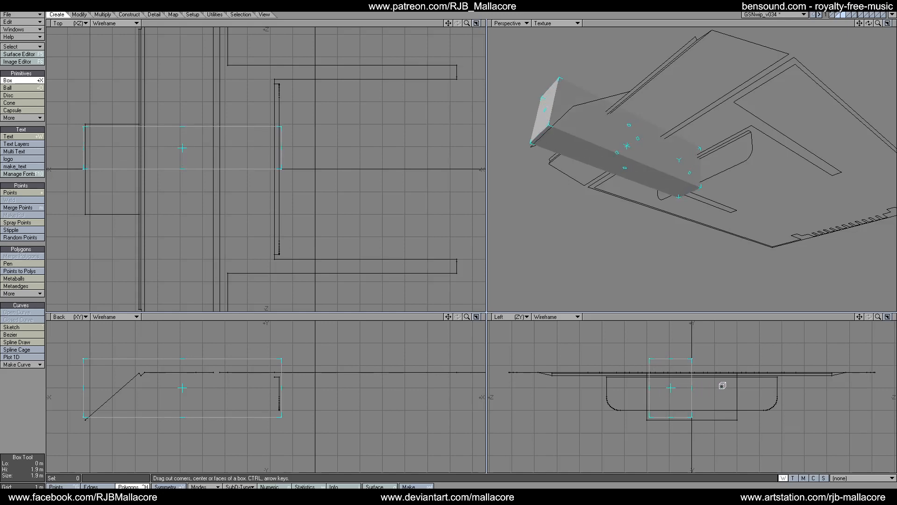
left_click_drag(710, 386, 735, 384)
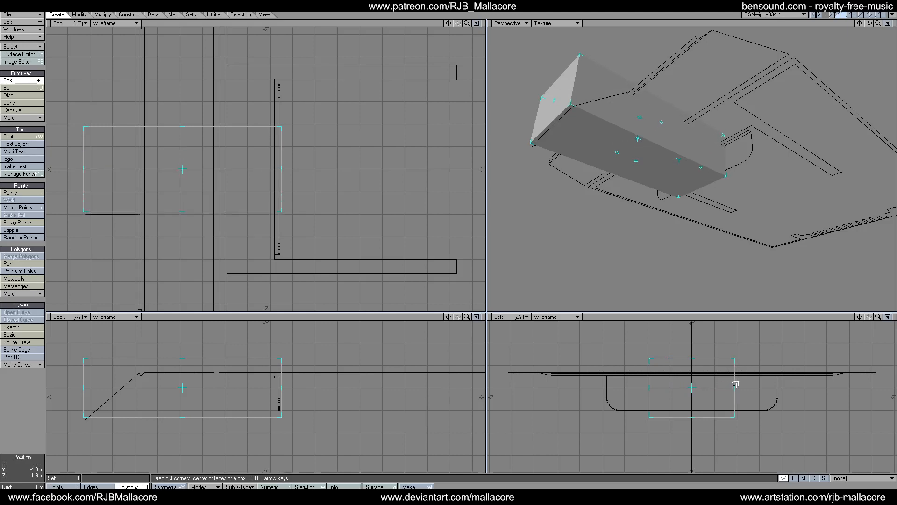
key("space")
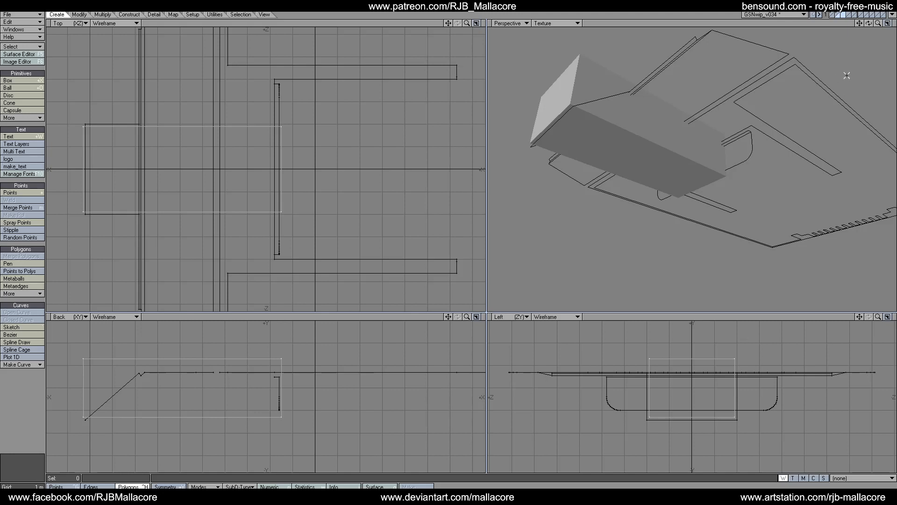
Slice the box lengthwise with two vertical Knife cuts, one just inside each long side.
mouse_move(868, 23)
left_mouse_down()
mouse_move(874, 29)
mouse_move(868, 23)
left_mouse_up()
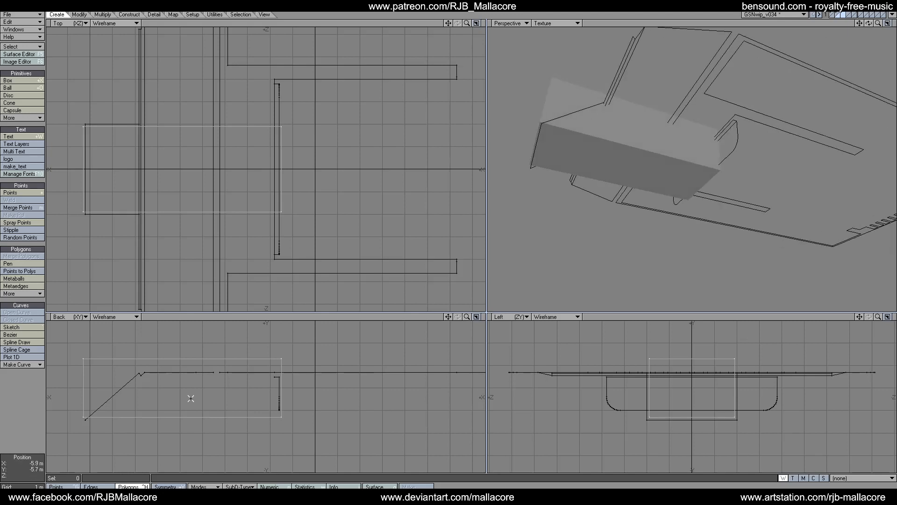
left_click(102, 14)
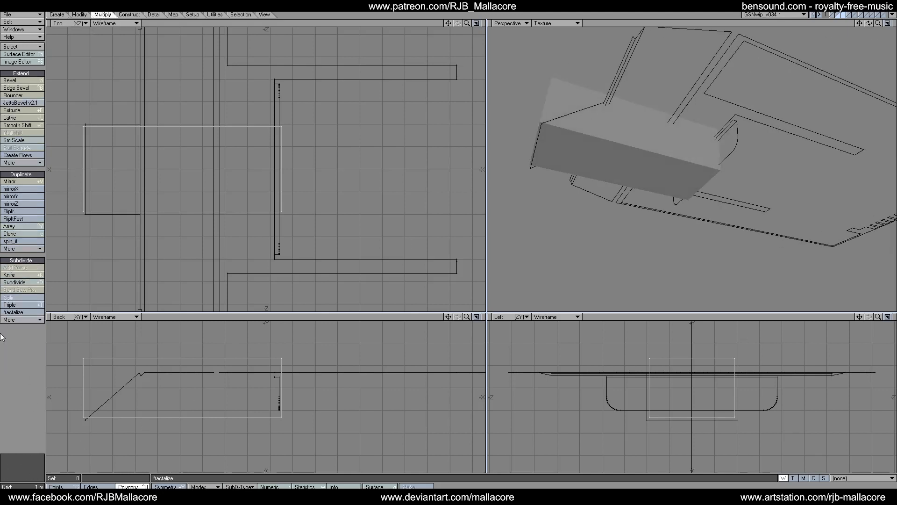
left_click(9, 275)
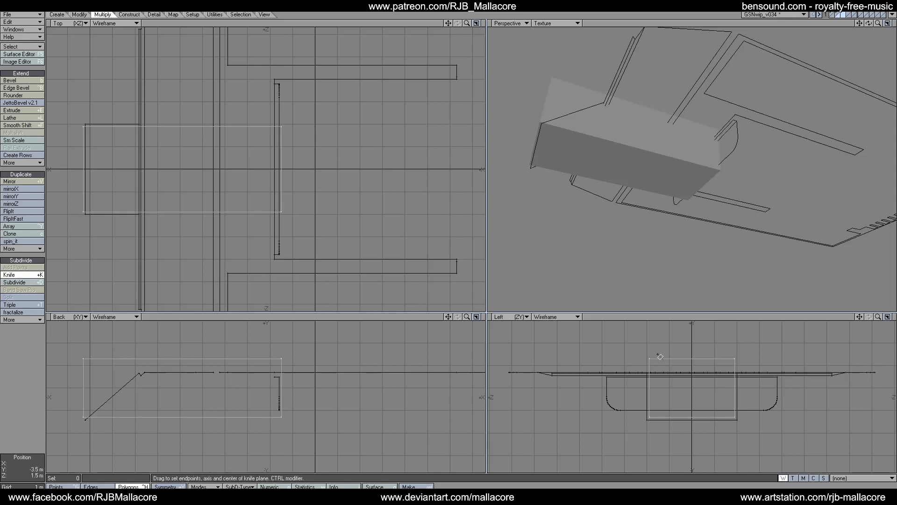
left_click_drag(658, 355, 657, 427)
key("space")
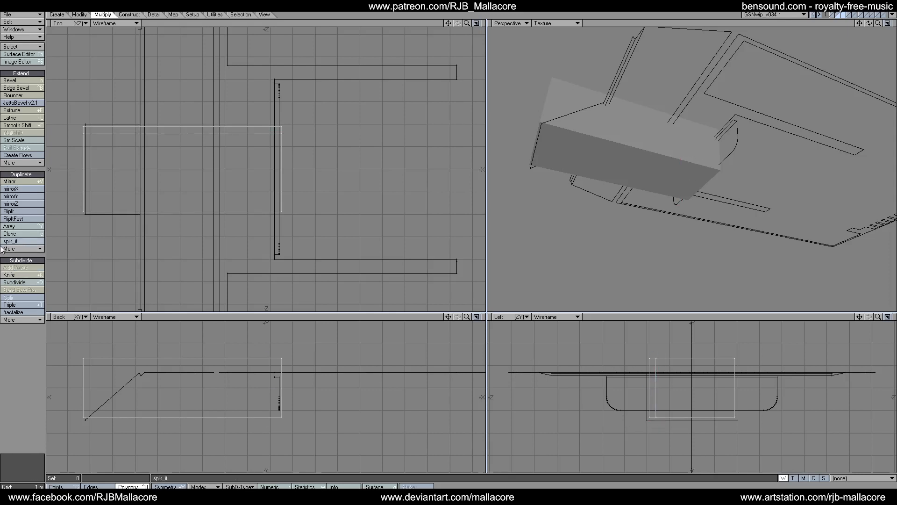
left_click(18, 275)
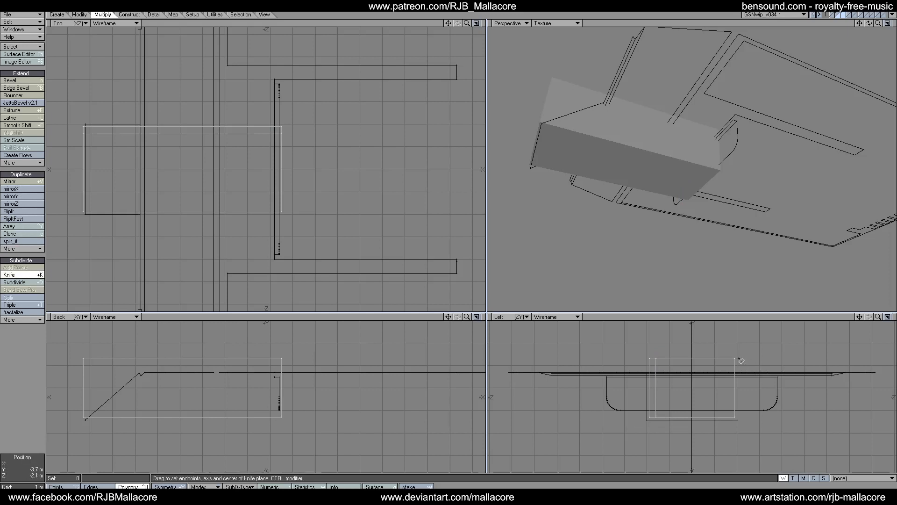
left_click_drag(728, 356, 730, 432)
key("space")
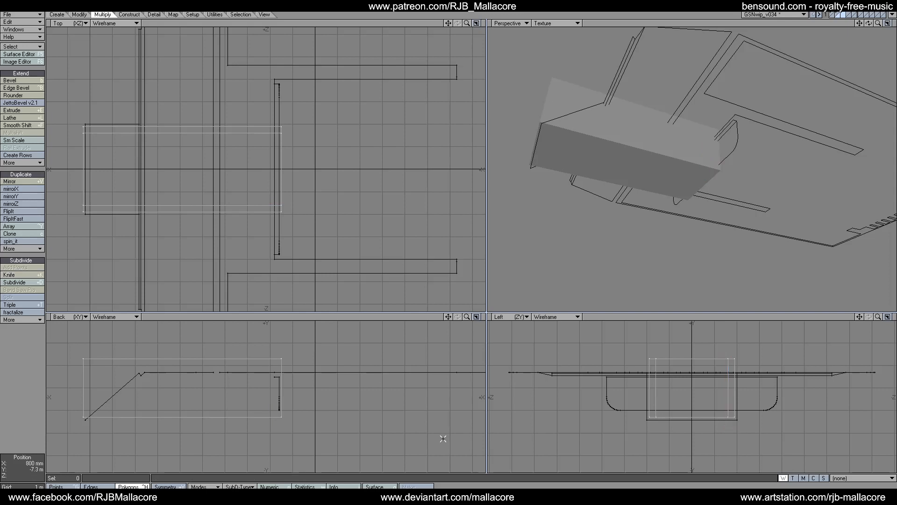
Raise the box's four outermost lower corner points by 300 mm to chamfer its two long lower edges.
key("ctrl+g")
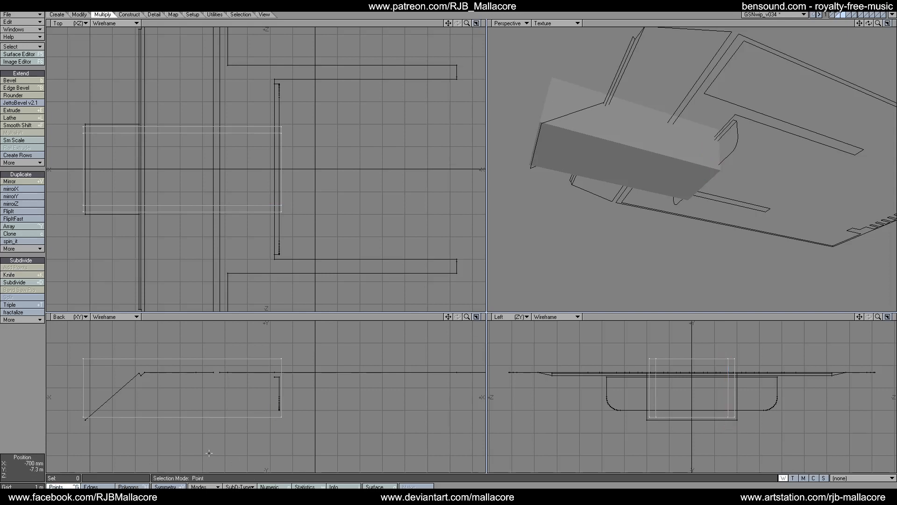
left_click(648, 420)
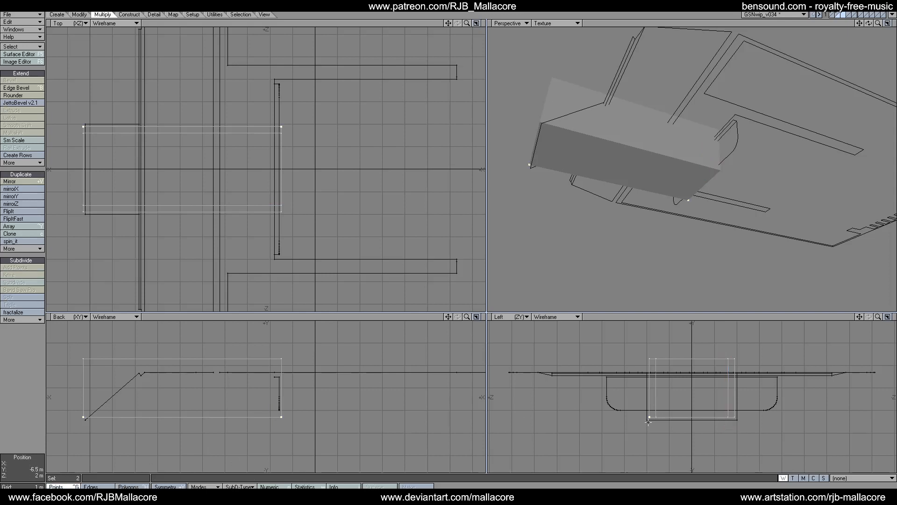
left_click(734, 417)
key("t")
left_click_drag(676, 424, 676, 418)
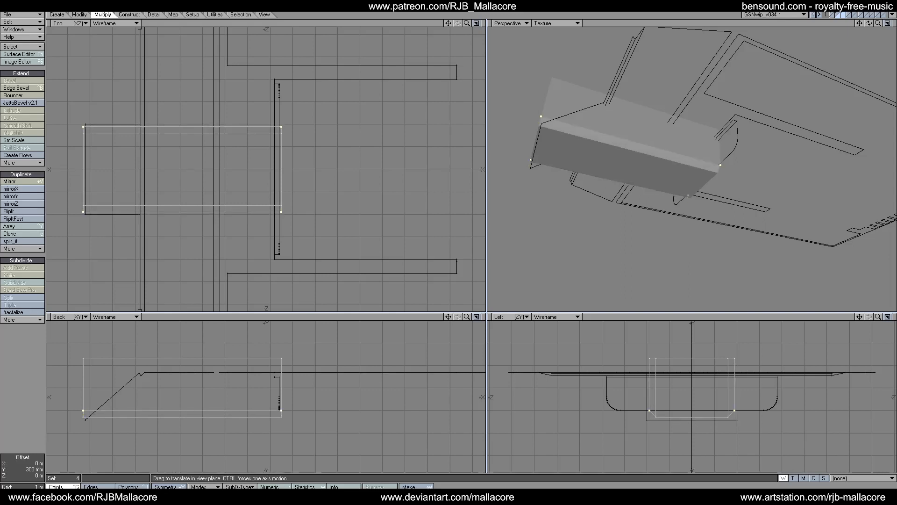
key("space")
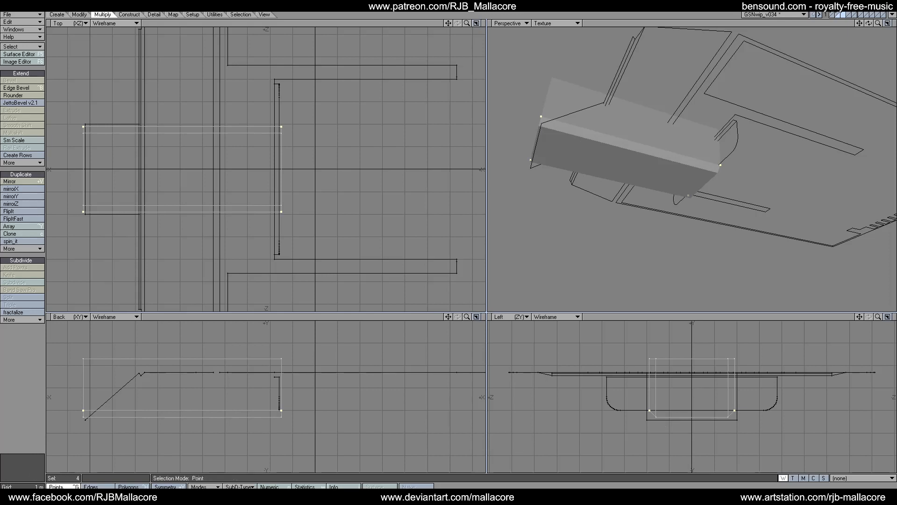
left_click(35, 446)
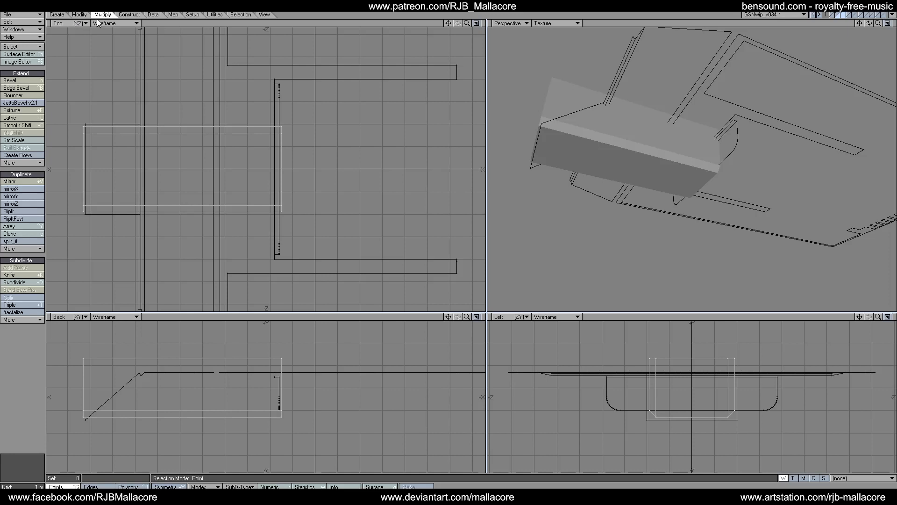
Slice the box crosswise with a vertical Knife cut just behind the upper end of the sloped nose panel.
left_click(83, 15)
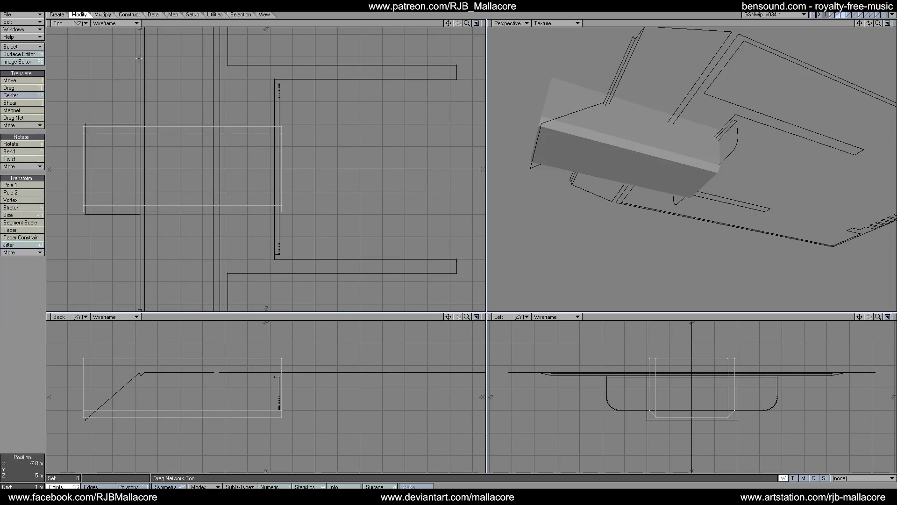
left_click(102, 15)
left_click(10, 275)
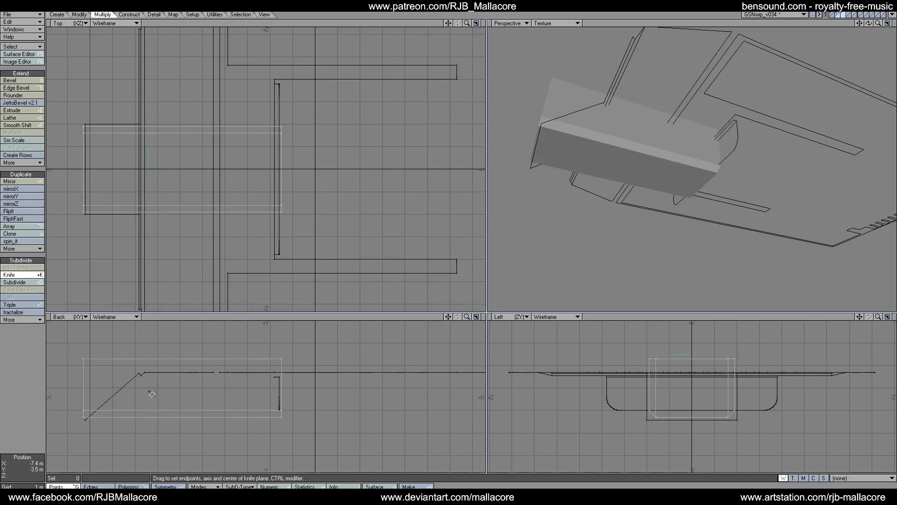
left_click_drag(148, 354, 151, 431)
key("space")
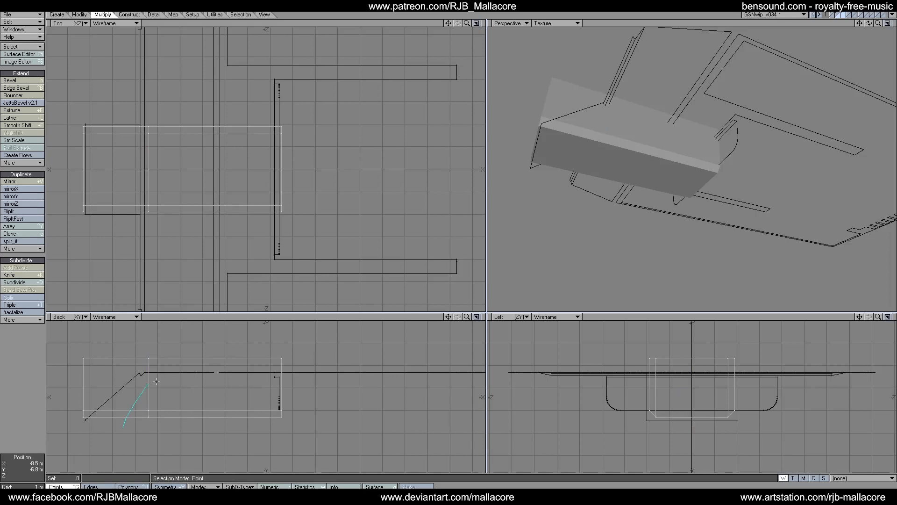
Move all lower points from the crosswise cut to the rear end upward so the underside ramps up behind the nose.
mouse_move(156, 381)
right_mouse_down()
mouse_move(329, 410)
mouse_move(142, 449)
right_mouse_up()
right_click_drag(124, 415, 126, 413)
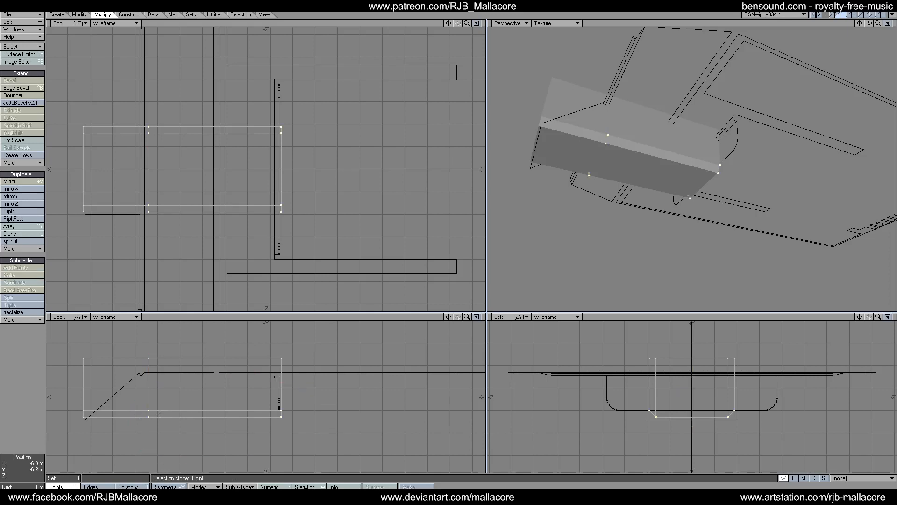
key("t")
left_click_drag(176, 410, 176, 399)
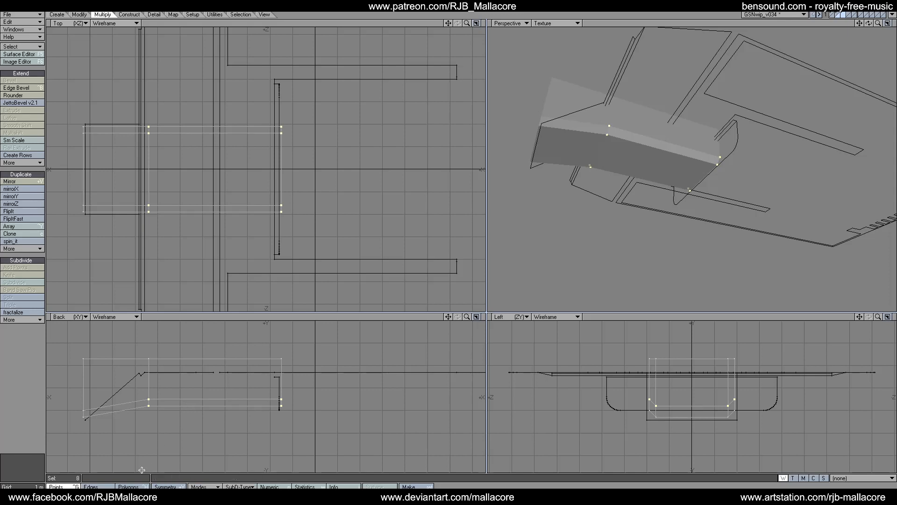
Assign the existing GSN-Gray surface to the whole box.
left_click(130, 486)
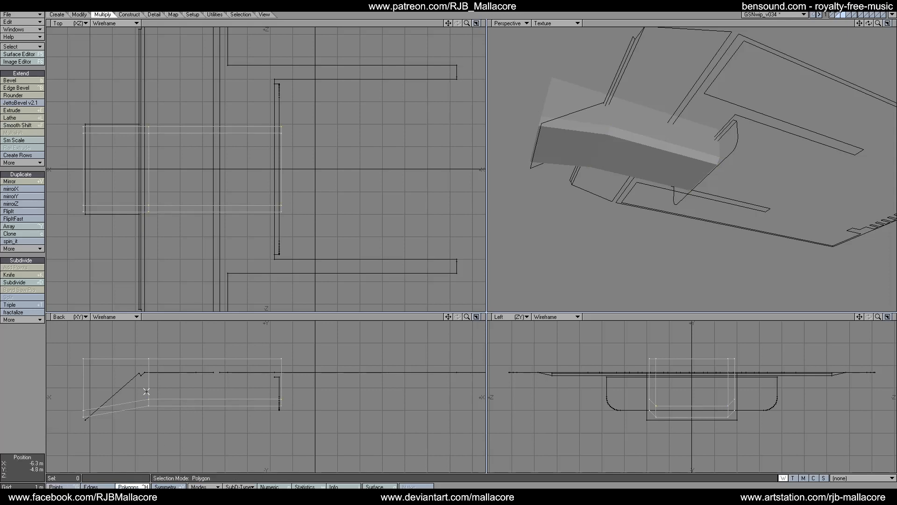
key("q")
left_click(504, 177)
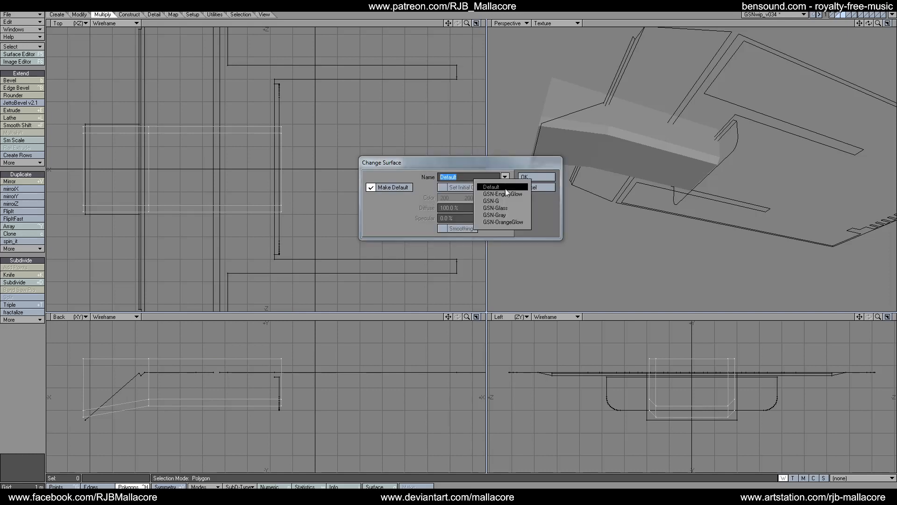
left_click(506, 209)
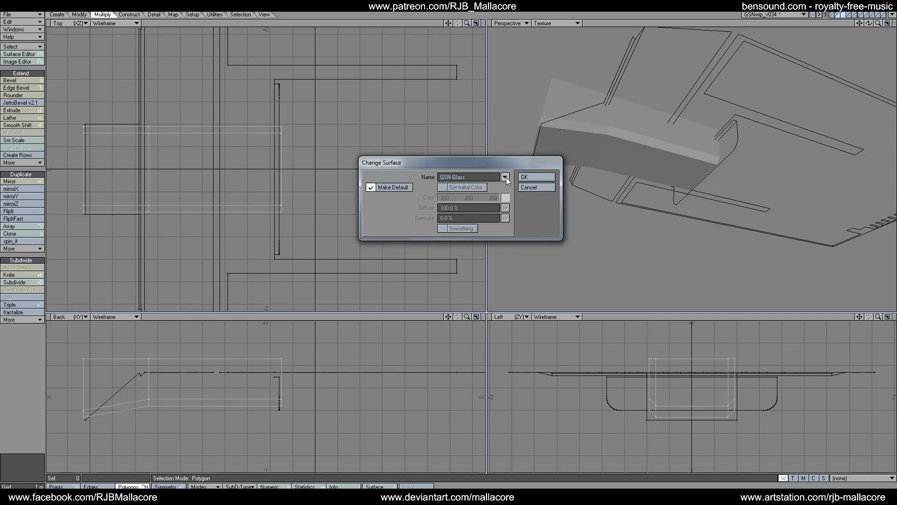
left_click(506, 178)
left_click(504, 208)
left_click(537, 176)
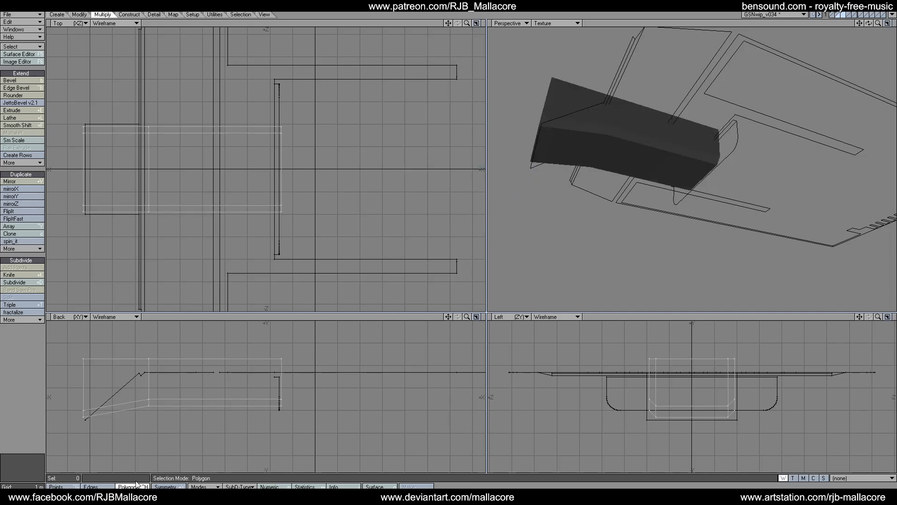
Merge the split centre polygons on the box's upper face, and the split polygons on its sides, into single polygons.
left_click(676, 358)
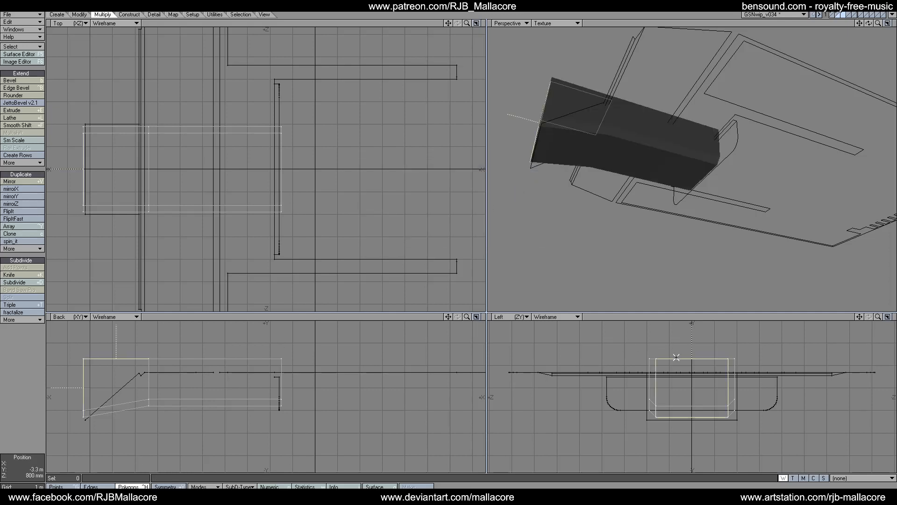
left_click(654, 373)
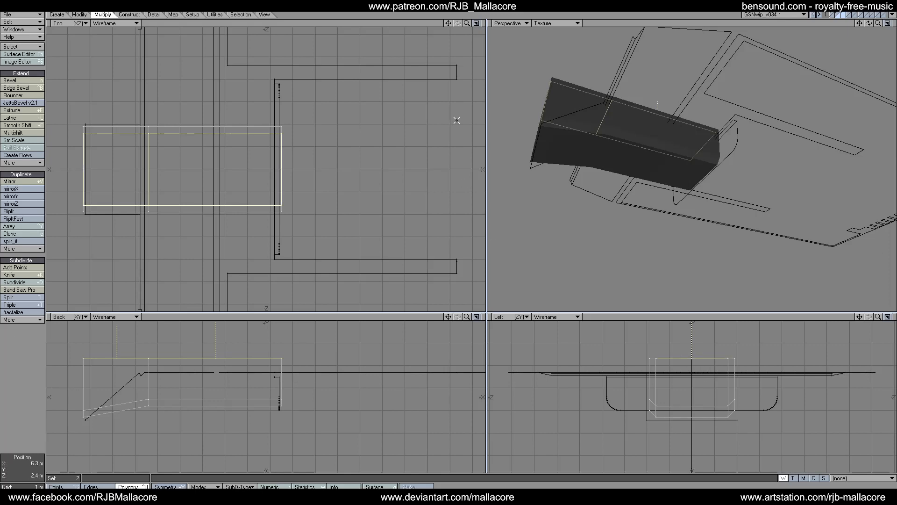
left_click(81, 14)
left_click(57, 14)
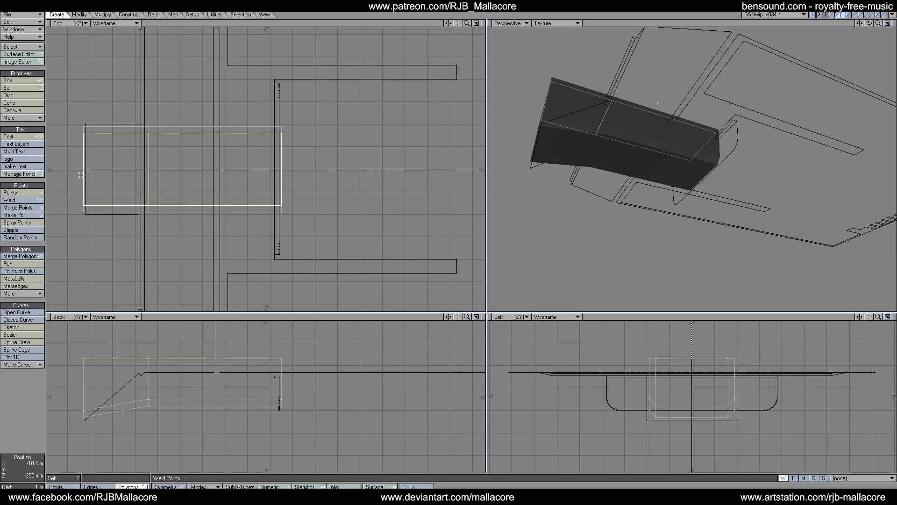
left_click(28, 257)
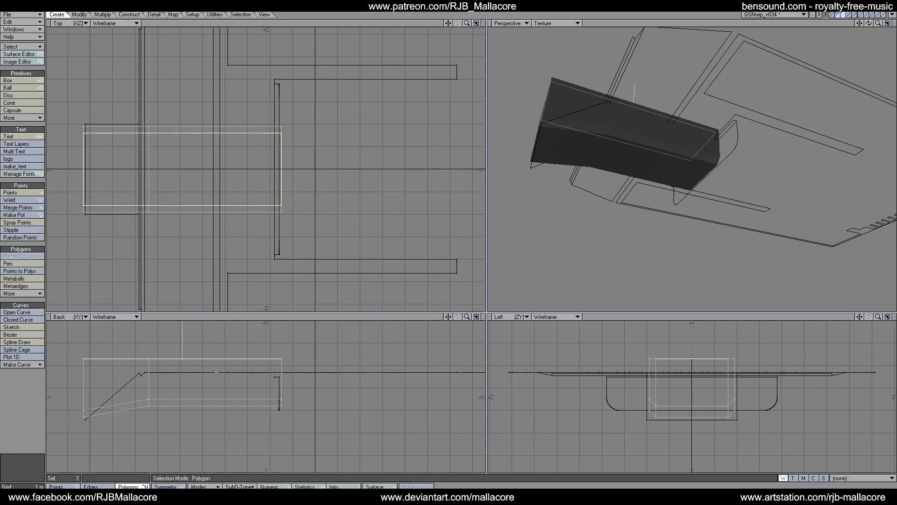
key("slash")
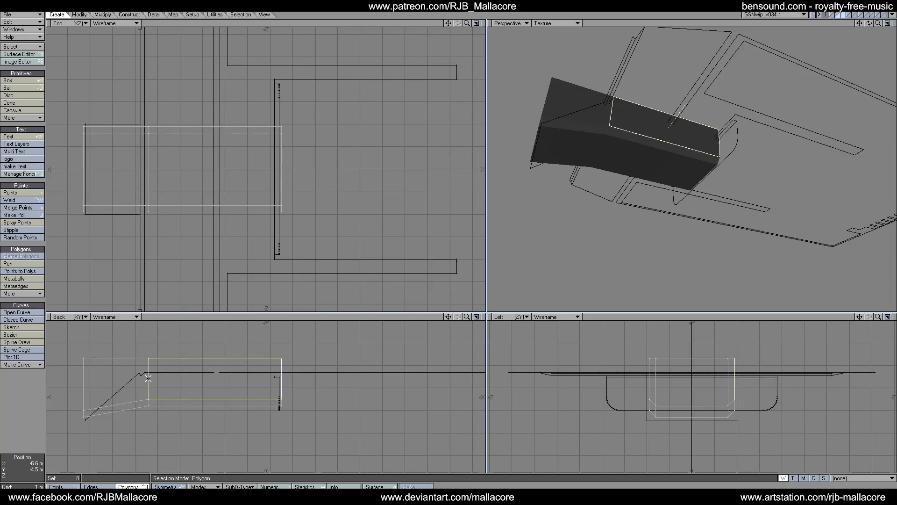
left_click_drag(148, 378, 148, 380)
key("shift+z")
key("slash")
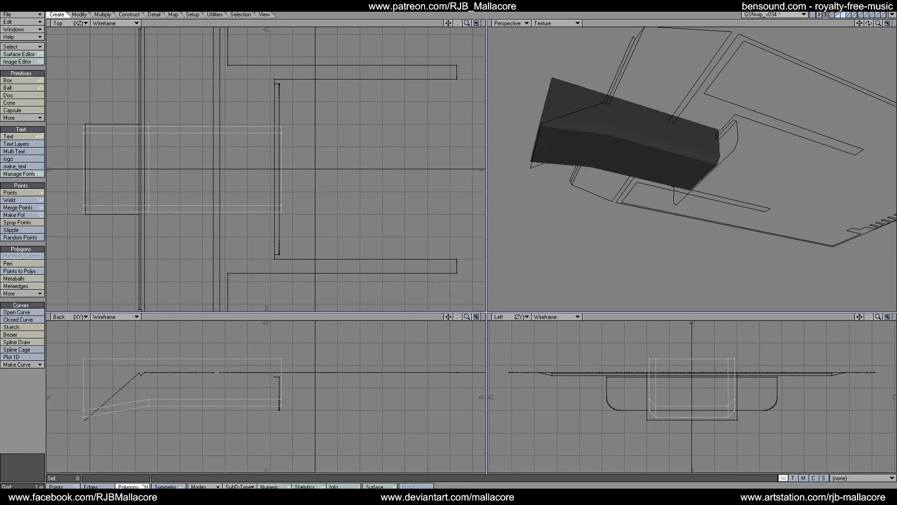
Check the new block against the shuttle, then join it to the hull with a Boolean Union, hull in foreground and block in background.
left_click(832, 14, "shift")
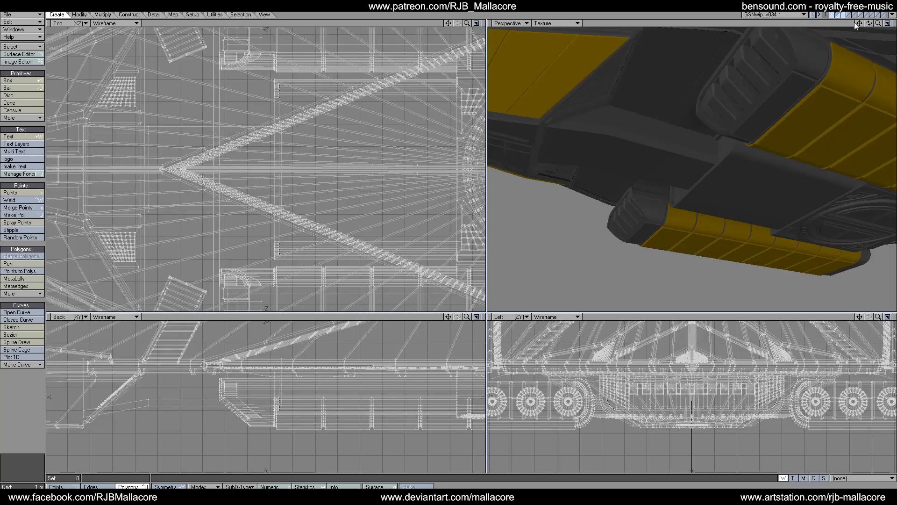
left_click_drag(869, 24, 859, 59)
mouse_move(879, 24)
left_mouse_down()
mouse_move(847, 24)
mouse_move(878, 14)
mouse_move(848, 2)
mouse_move(880, 2)
mouse_move(850, 3)
mouse_move(889, 37)
mouse_move(876, 16)
mouse_move(858, 11)
mouse_move(857, 19)
mouse_move(884, 27)
mouse_move(860, 12)
mouse_move(883, 19)
mouse_move(856, 12)
mouse_move(881, 21)
mouse_move(876, 26)
left_mouse_up()
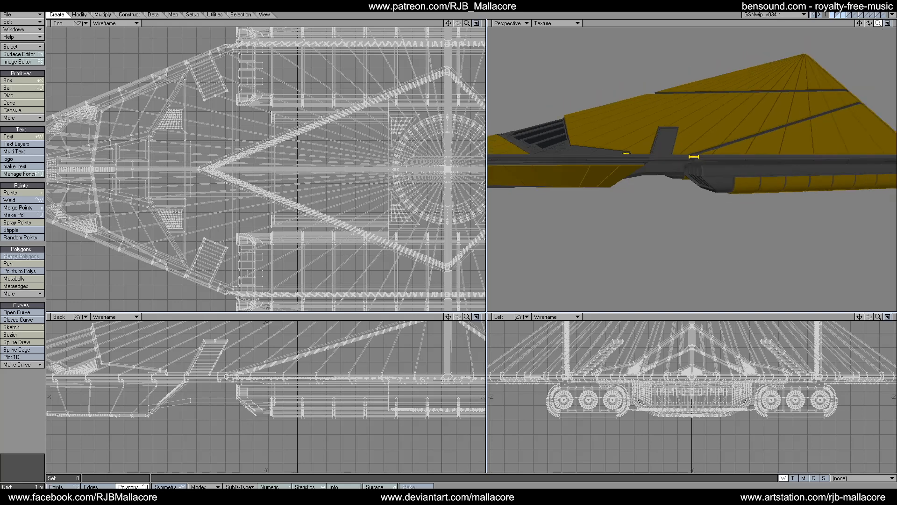
key("a")
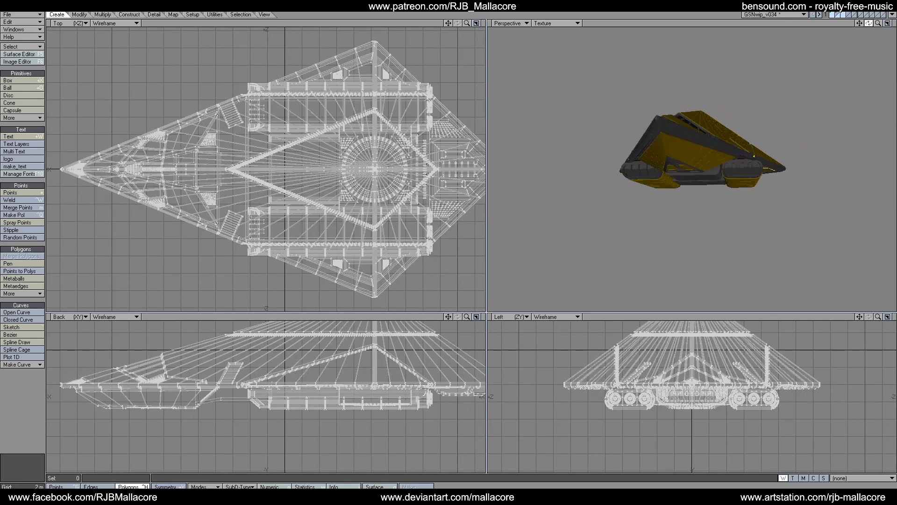
left_click_drag(869, 23, 849, 25)
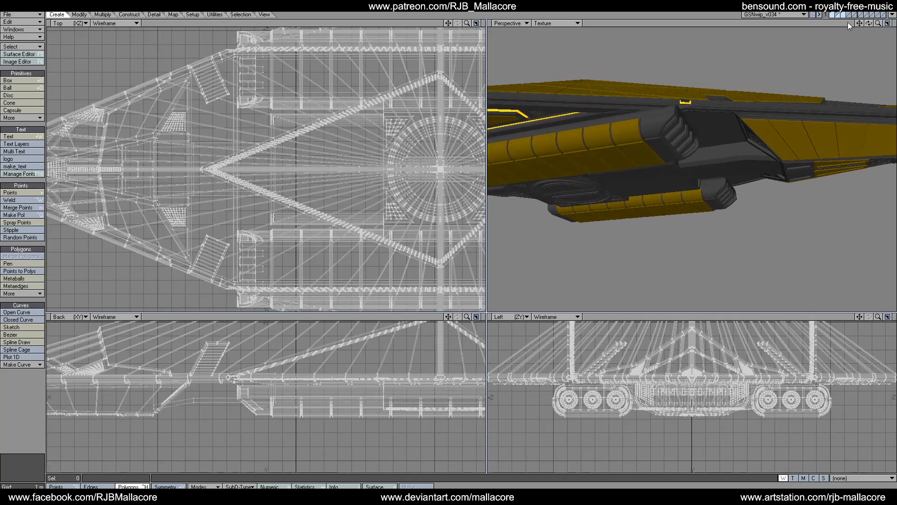
left_click(835, 15)
left_click(832, 15)
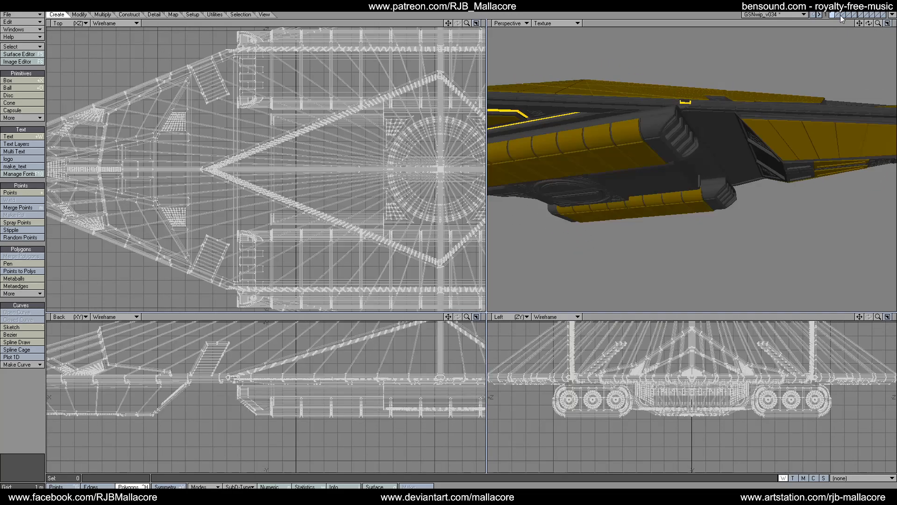
left_click(845, 18)
left_click(129, 15)
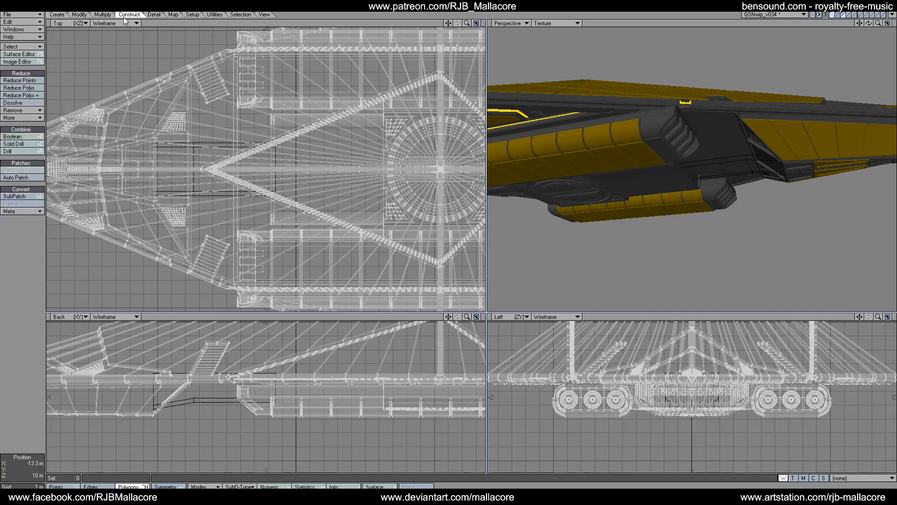
left_click(26, 137)
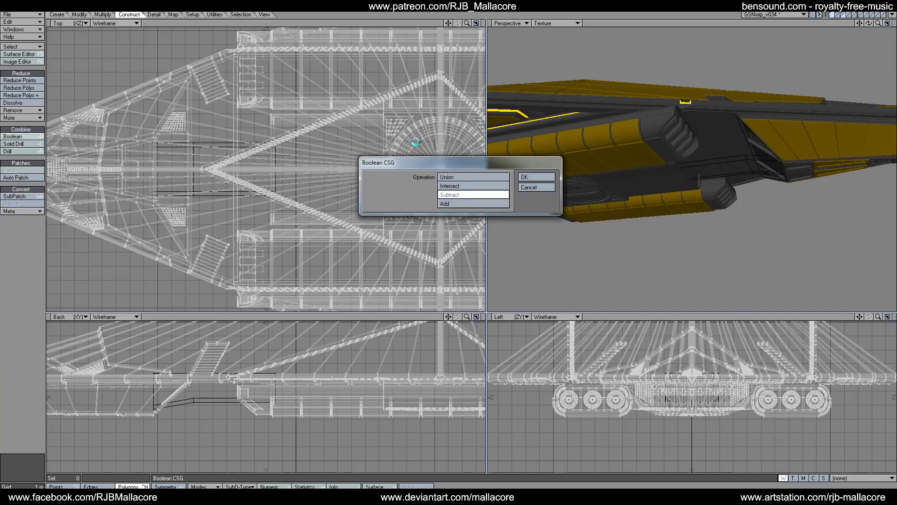
left_click(472, 177)
left_click(551, 176)
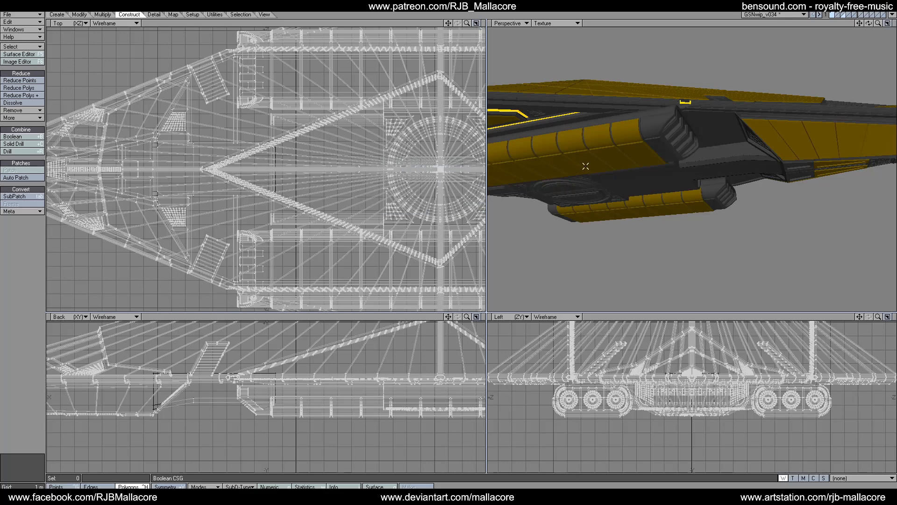
Merge the hull's coincident points and save the model as the incremental version GSNwip_v035.
key("m")
left_click(535, 177)
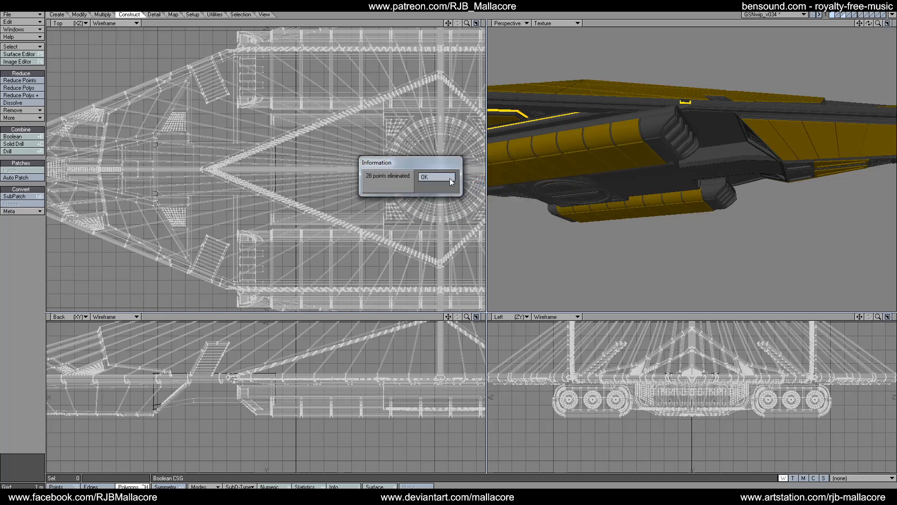
left_click(449, 179)
key("plus")
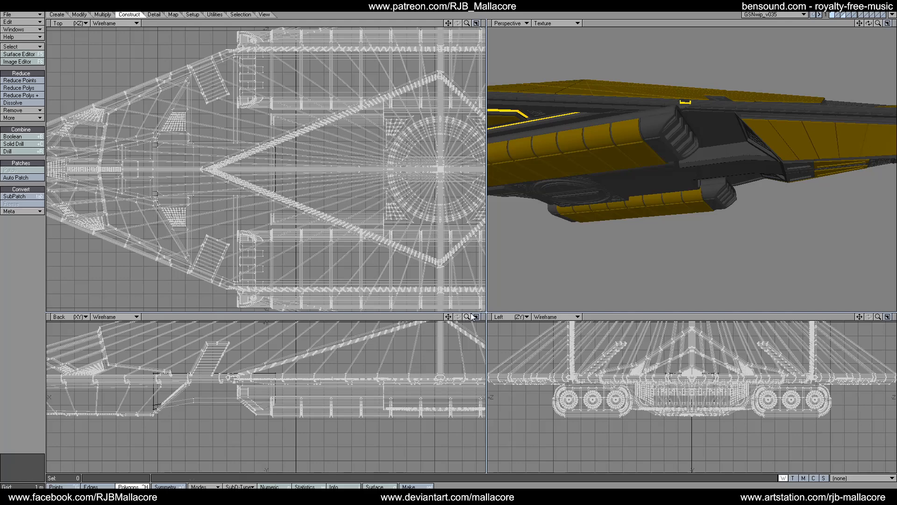
Select the polygons on both flanks of the new central structure, including its lower chamfers.
key("period")
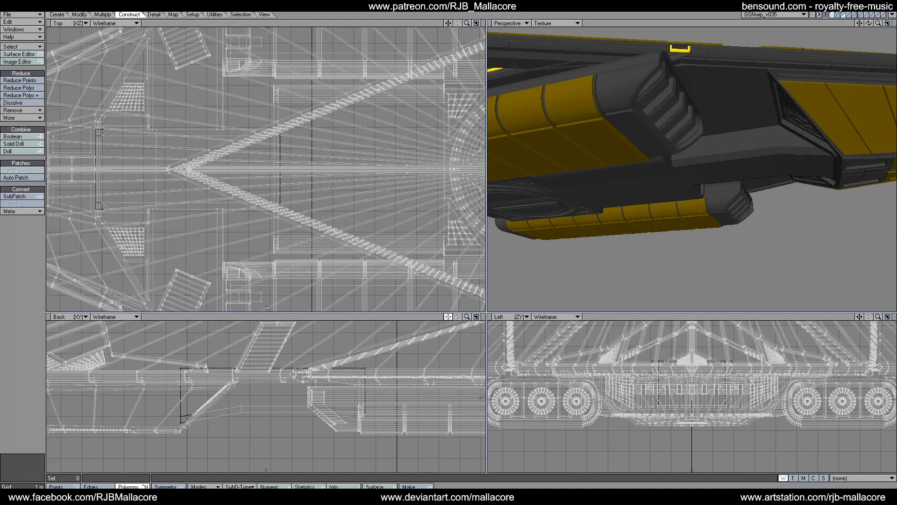
key("period")
key("space")
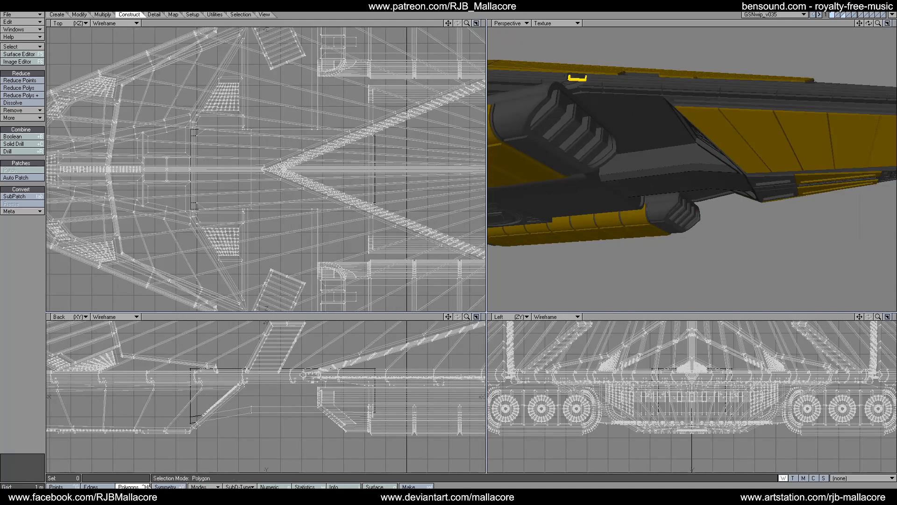
left_click_drag(244, 403, 251, 415)
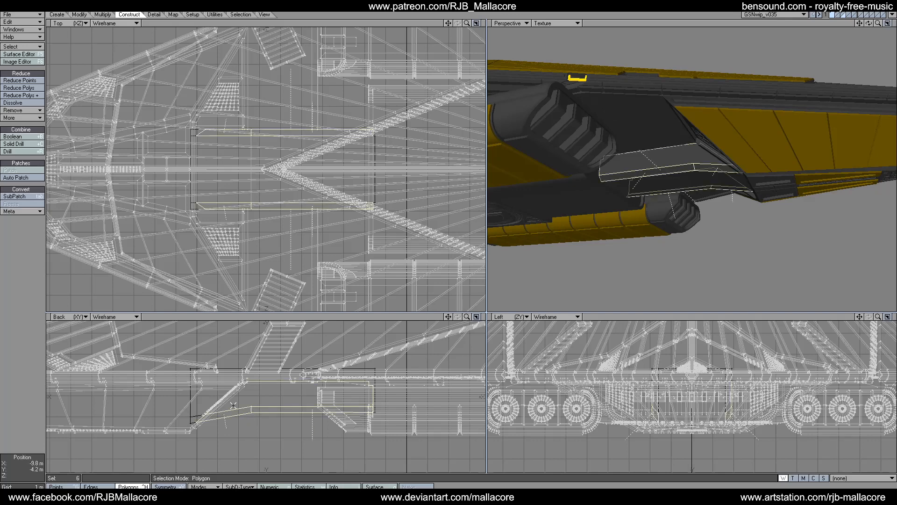
Try to slice only the flank polygons with two closely spaced vertical Knife cuts at the bend of the central structure.
key("Tab")
left_click(101, 14)
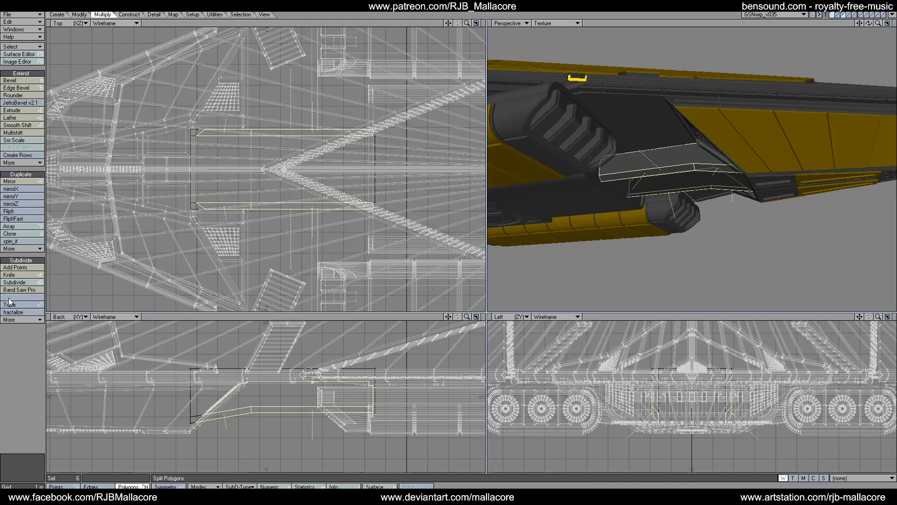
left_click(19, 274)
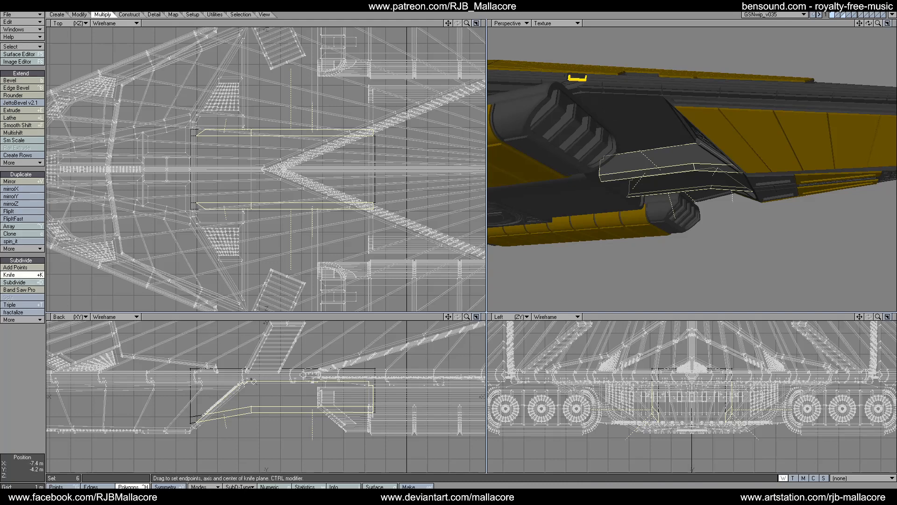
left_click_drag(252, 421, 251, 421)
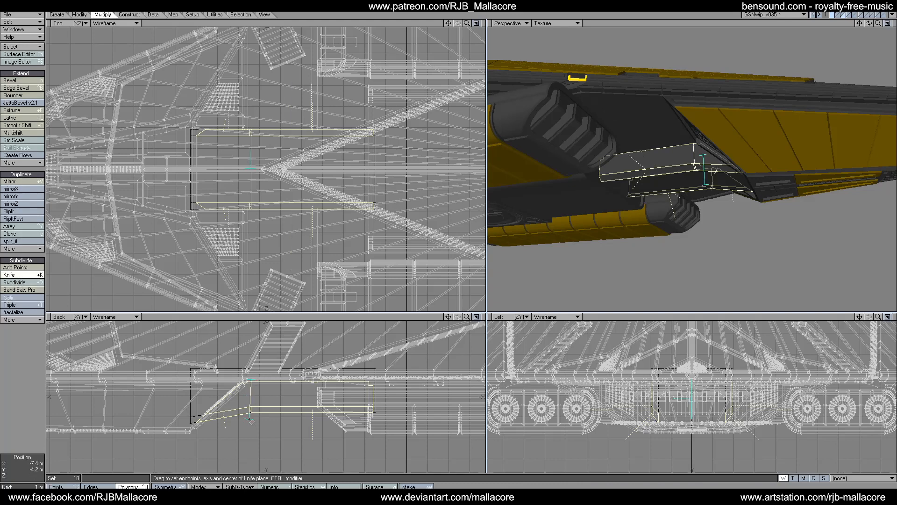
left_click_drag(250, 380, 249, 380)
key("space")
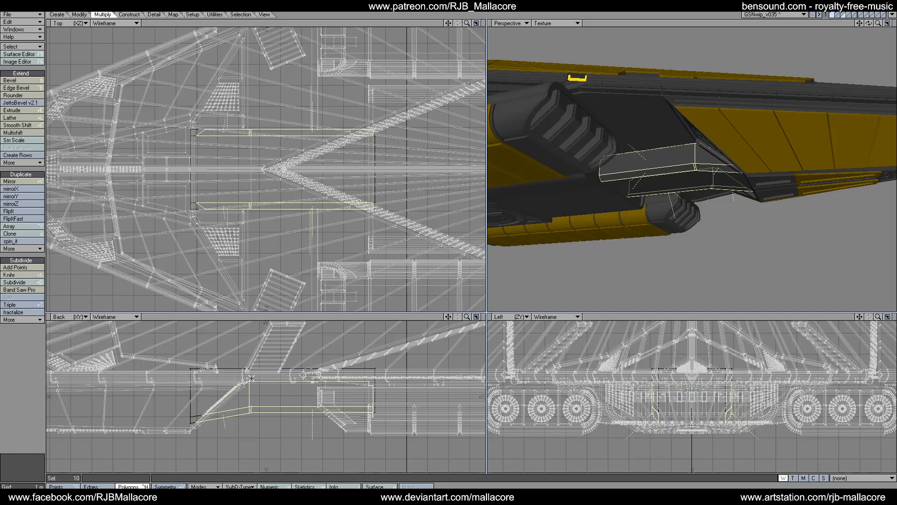
left_click(33, 275)
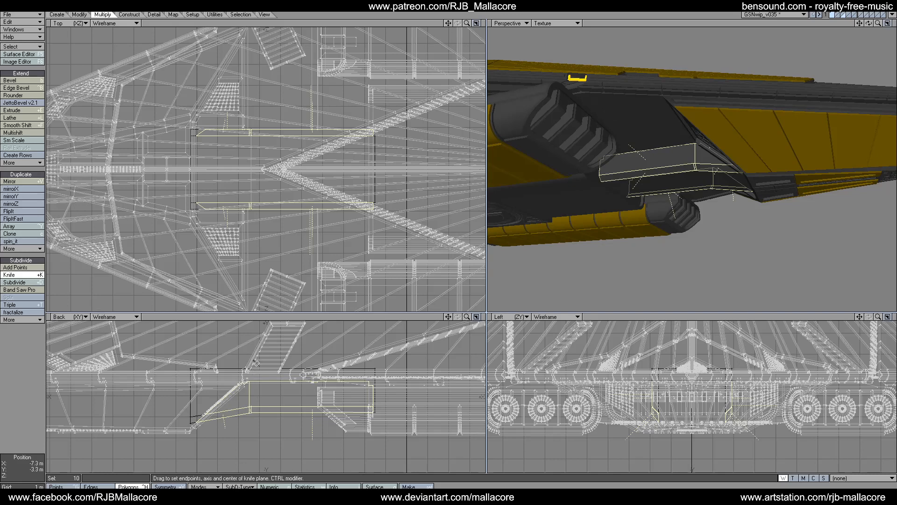
mouse_move(256, 413)
left_mouse_down()
mouse_move(265, 399)
mouse_move(229, 414)
left_mouse_up()
key("space")
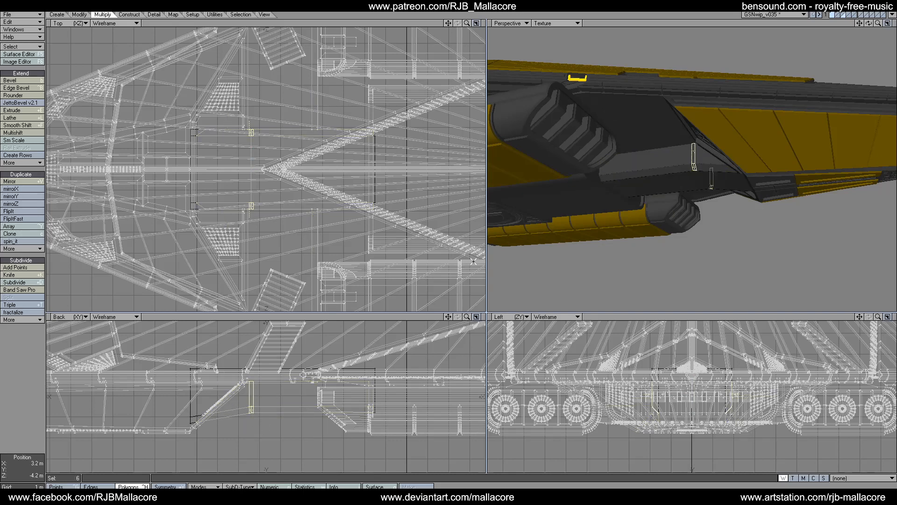
left_click(252, 412)
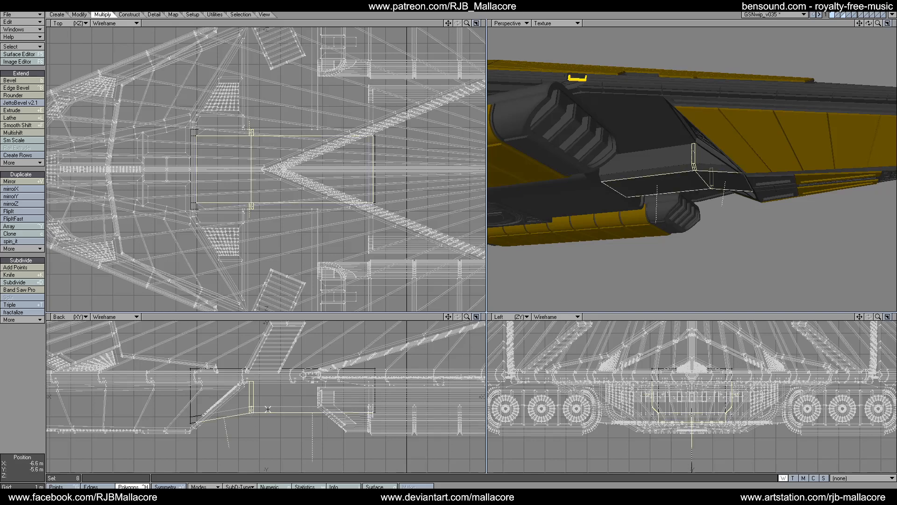
left_click(268, 409)
left_click(266, 410)
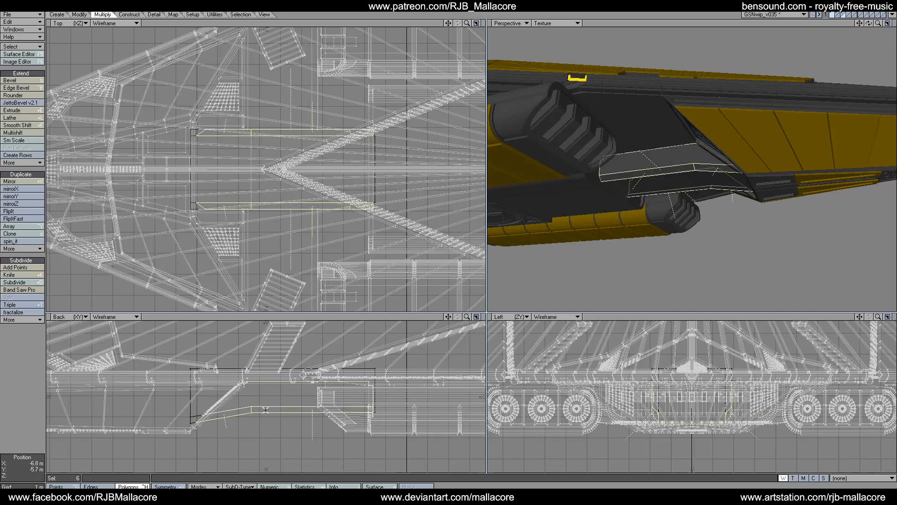
Add the central structure's underside polygons to the selection and slice everything with two closely spaced vertical Knife cuts at the bend.
left_click(248, 408)
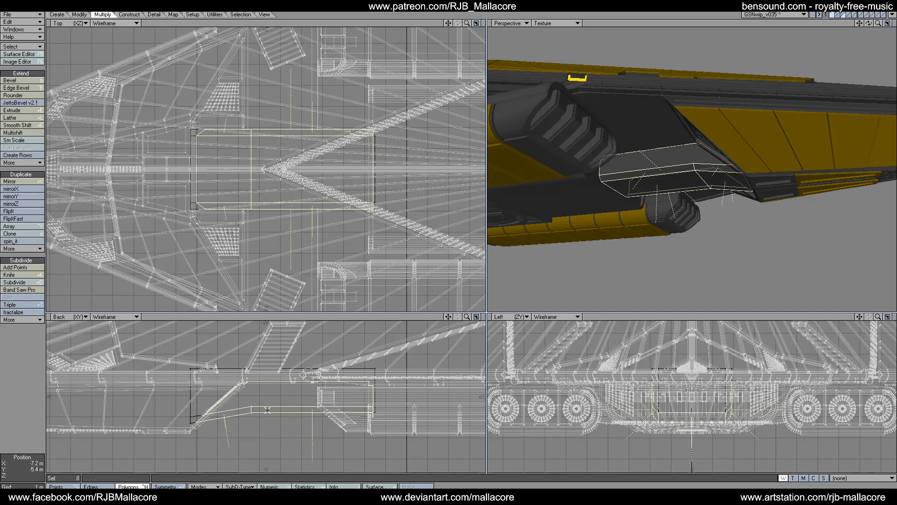
key("shift+k")
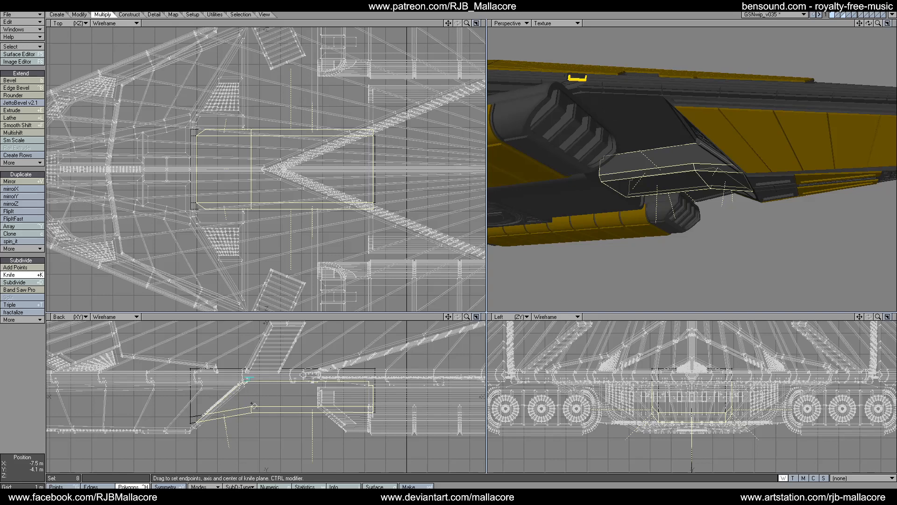
left_click_drag(253, 406, 251, 421)
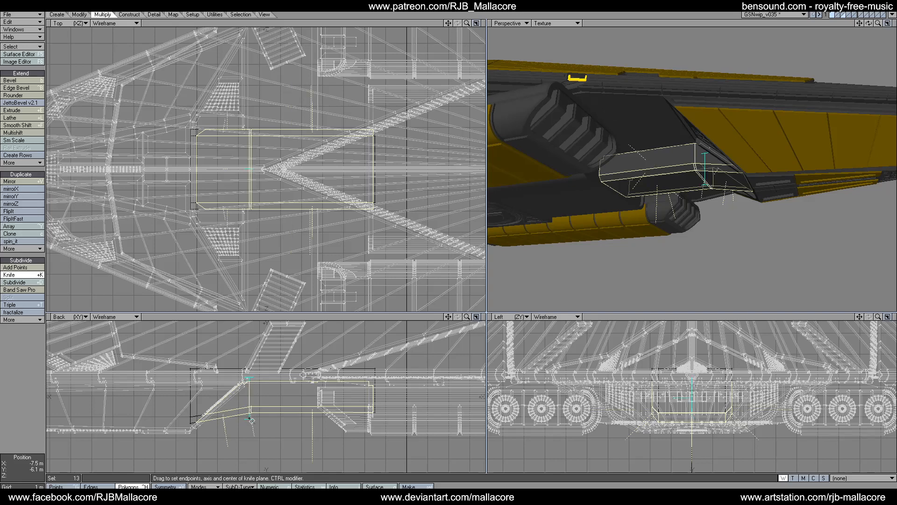
key("space")
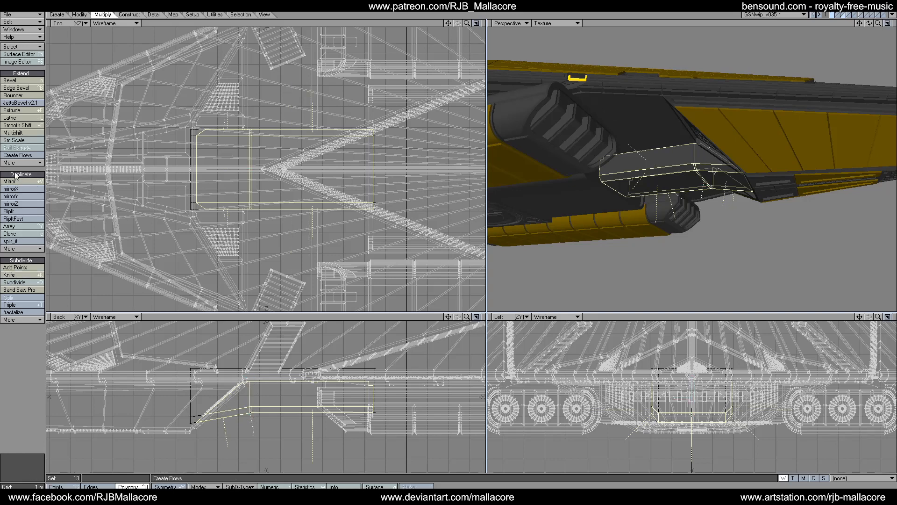
left_click(14, 274)
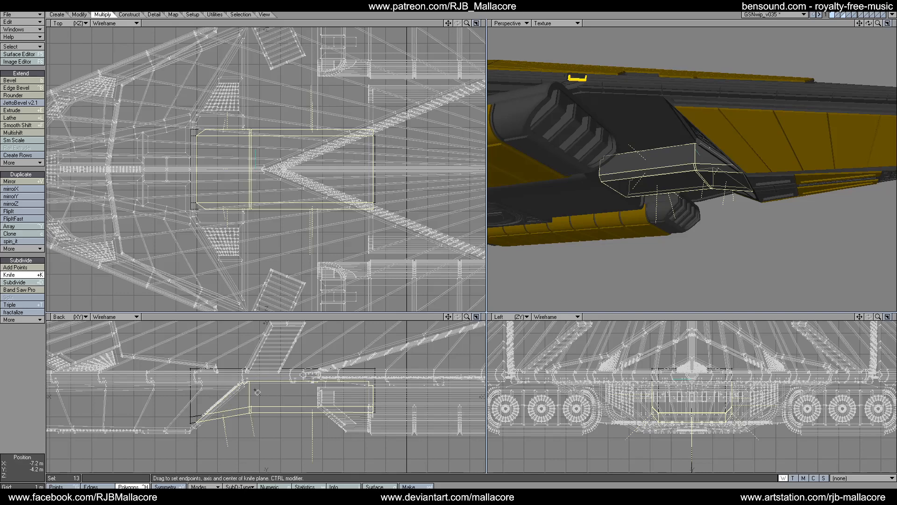
left_click_drag(255, 415, 253, 416)
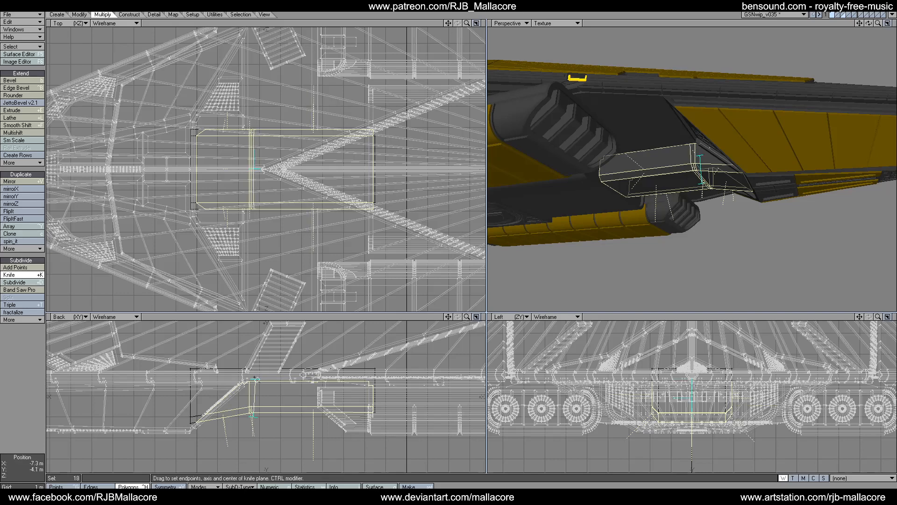
left_click_drag(255, 377, 254, 378)
key("space")
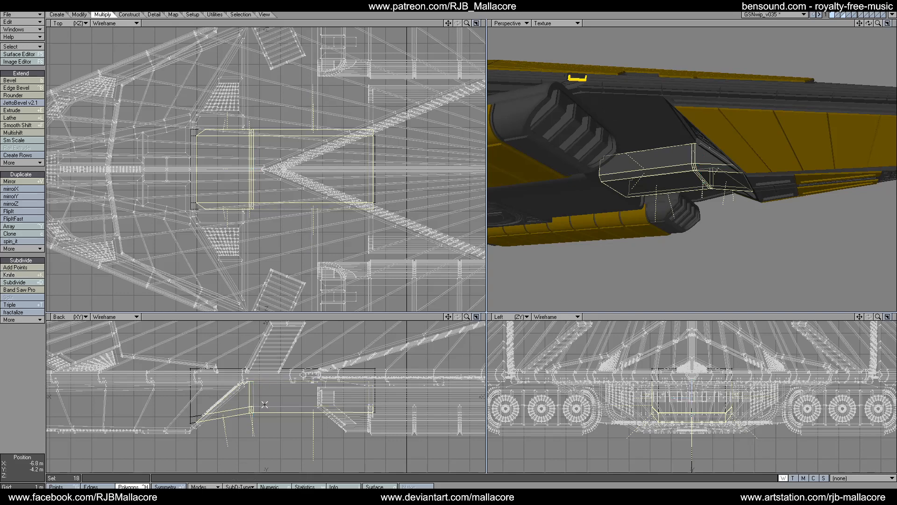
Isolate the narrow strip between the two cuts and bevel it with a 20 mm shift and 20 mm inset.
left_click_drag(228, 406, 232, 423)
left_click(228, 412)
left_click(231, 423)
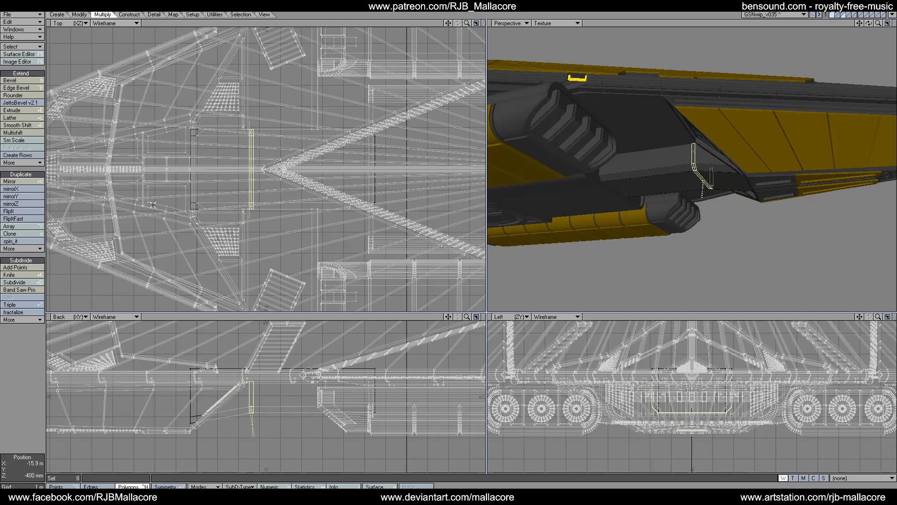
left_click(27, 80)
key("n")
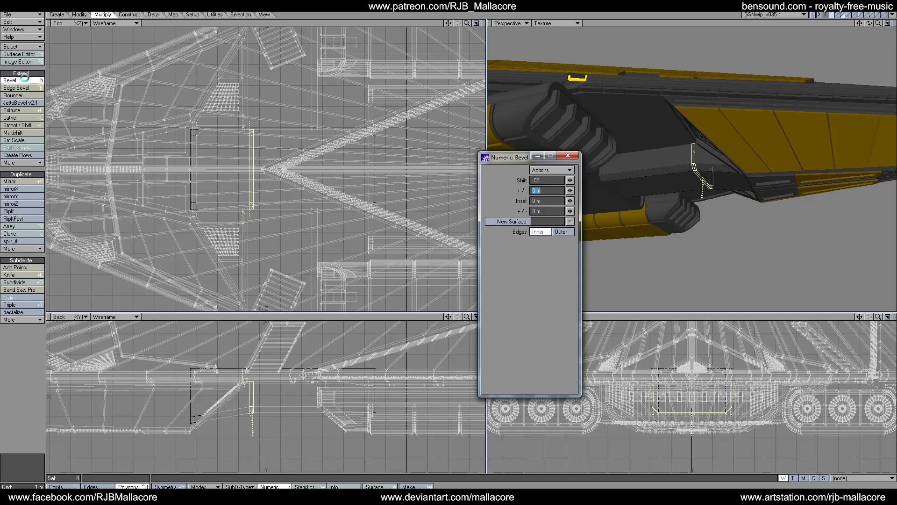
key("Tab")
type(".05")
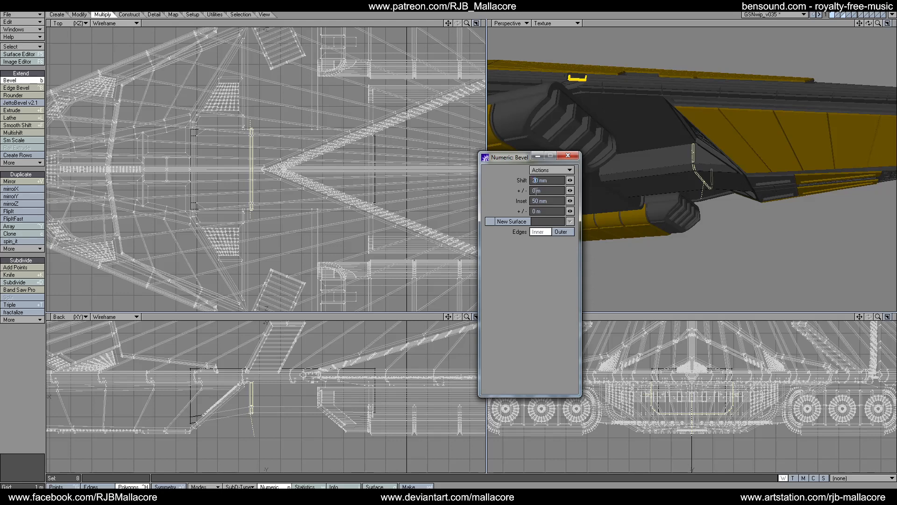
left_click_drag(536, 202, 527, 203)
type("2")
left_click(567, 155)
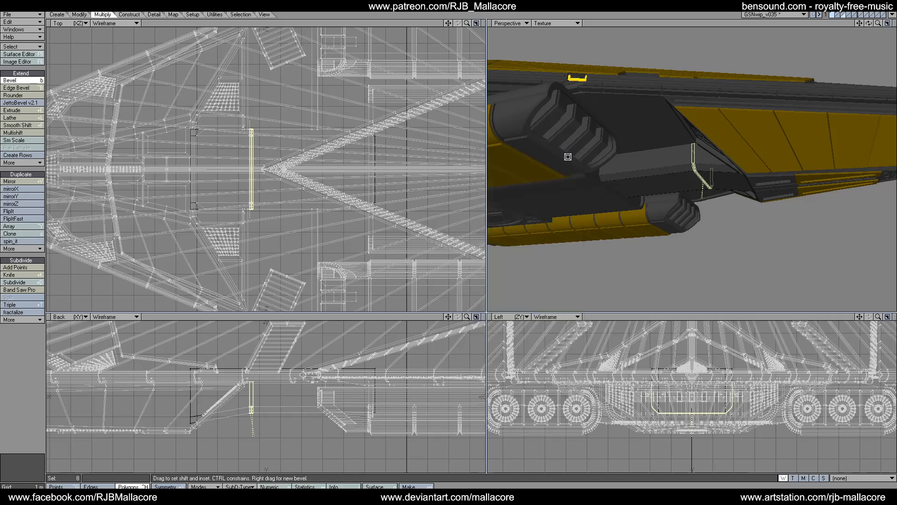
key("space")
left_click(20, 396)
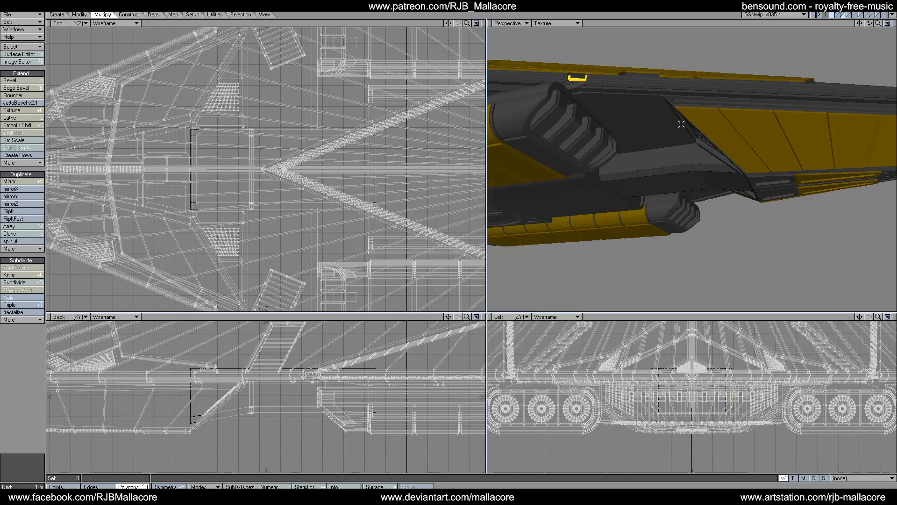
Select the polygons of the central structure's nose-side section and slice them with a horizontal Knife cut near its upper edge.
left_click_drag(878, 24, 838, 18)
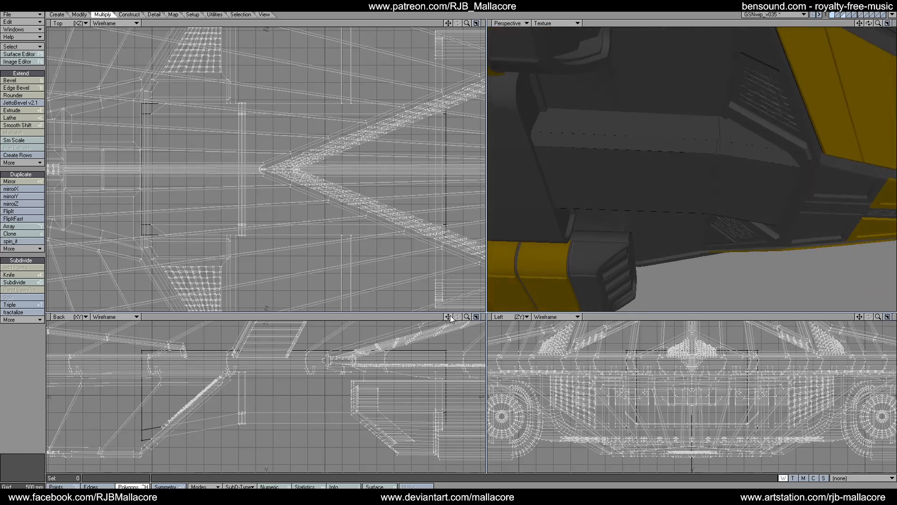
left_click_drag(448, 318, 472, 292)
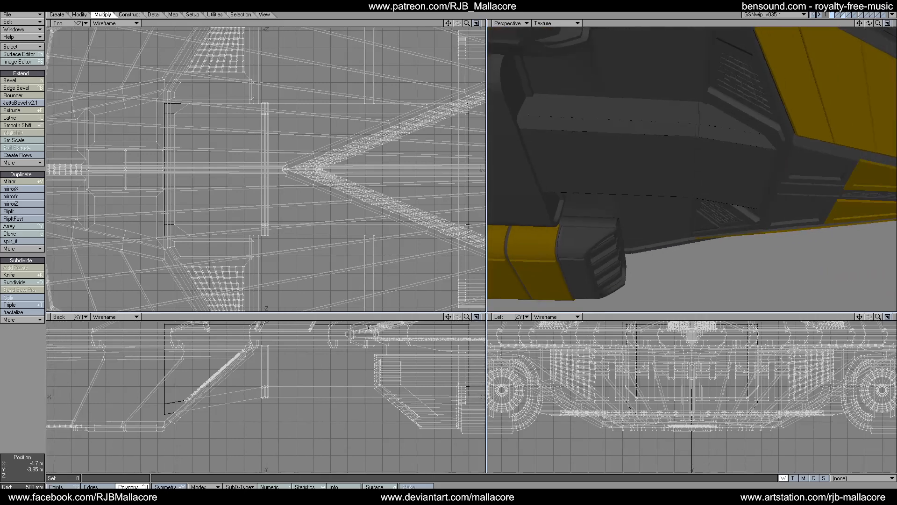
mouse_move(240, 387)
left_mouse_down()
mouse_move(251, 408)
mouse_move(237, 384)
left_mouse_up()
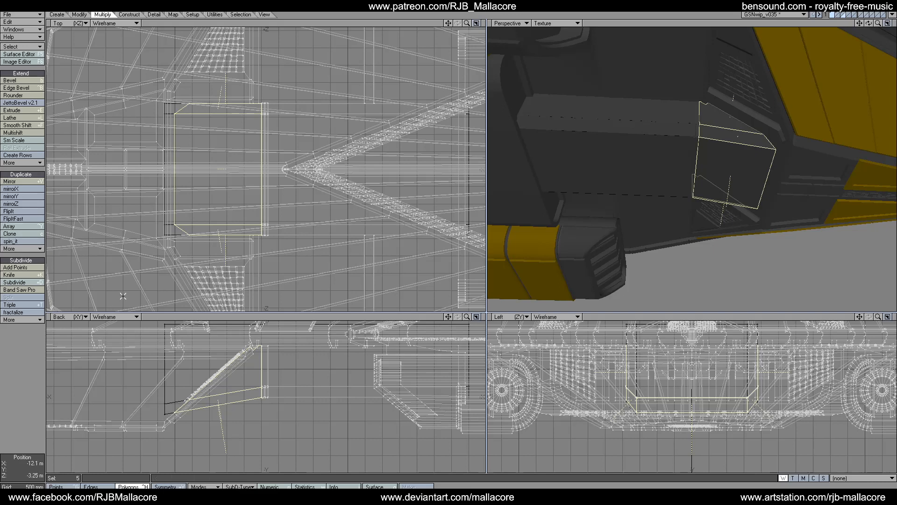
key("shift+k")
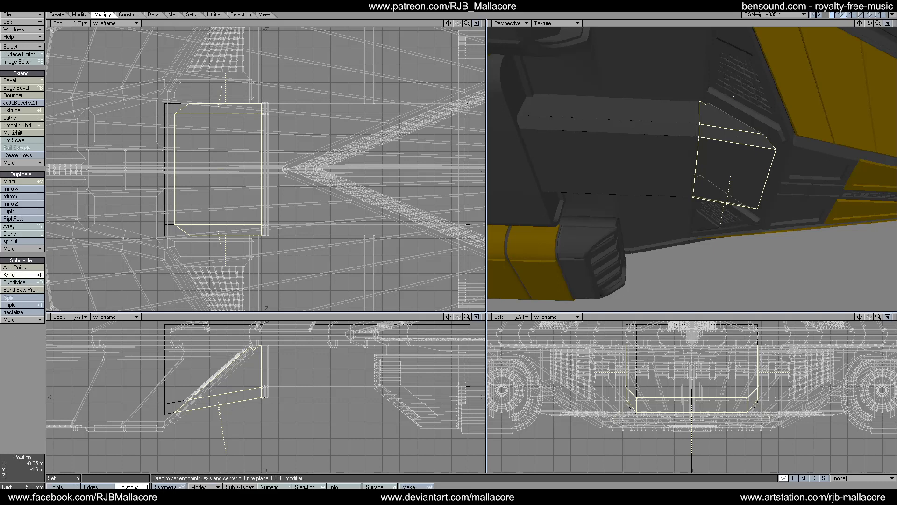
left_click_drag(261, 358, 275, 355)
key("space")
Isolate the two small side polygons above the horizontal cut and bevel them with a 20 mm shift and 20 mm inset.
left_click_drag(235, 385, 233, 414)
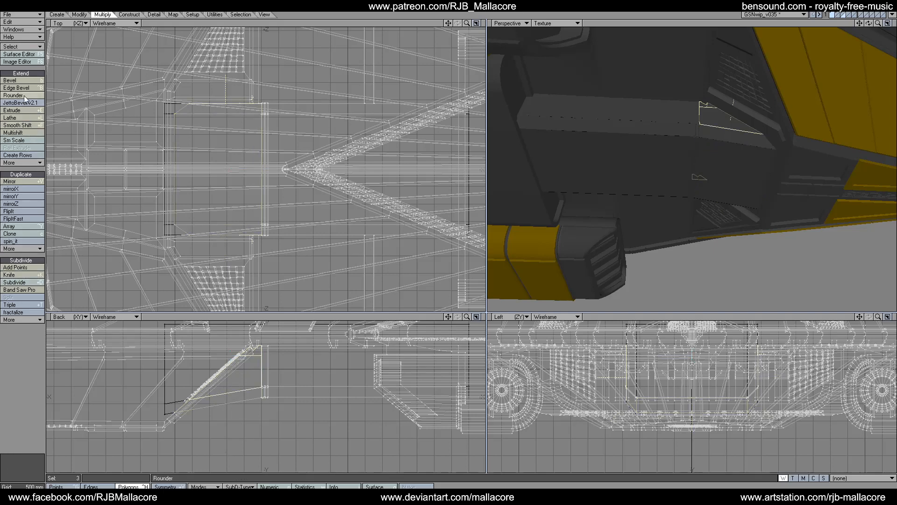
left_click(214, 400)
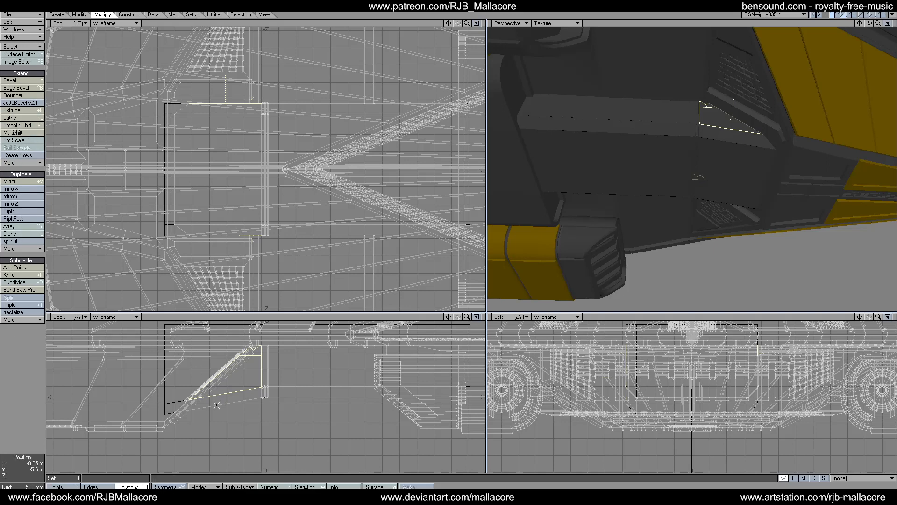
left_click(26, 82)
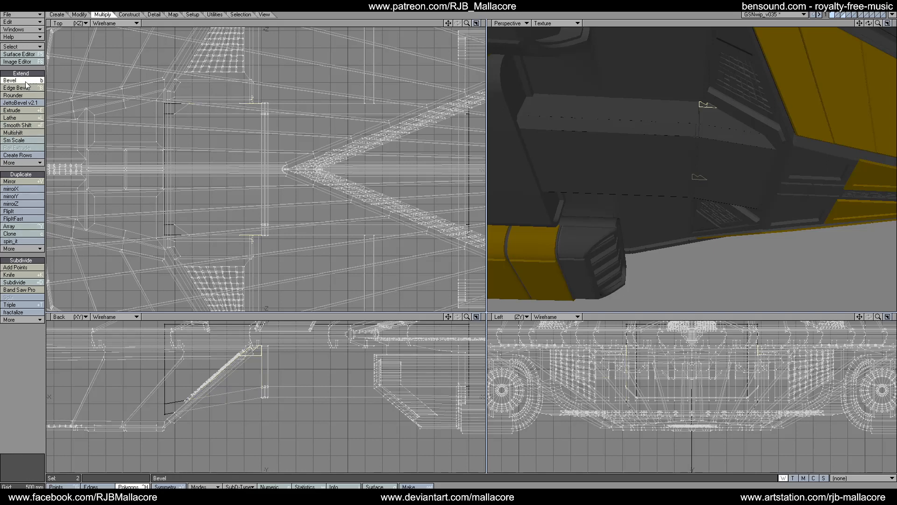
key("n")
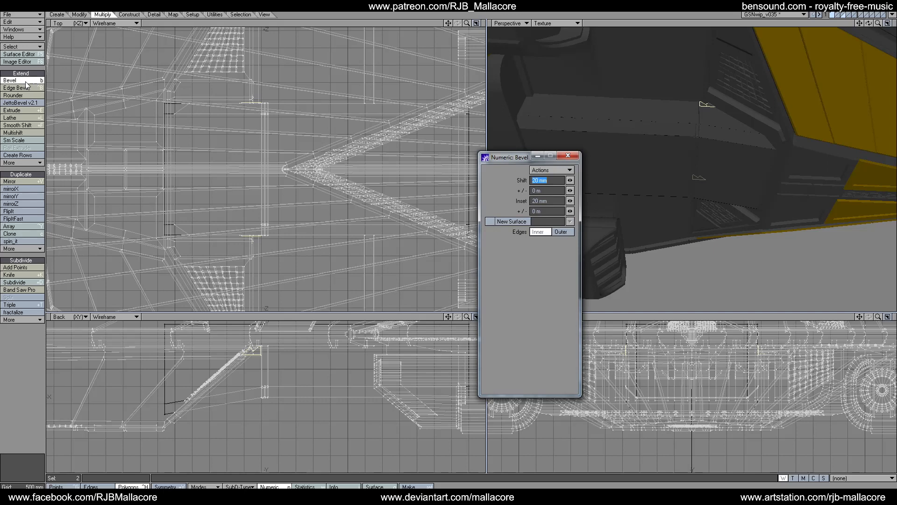
left_click(562, 156)
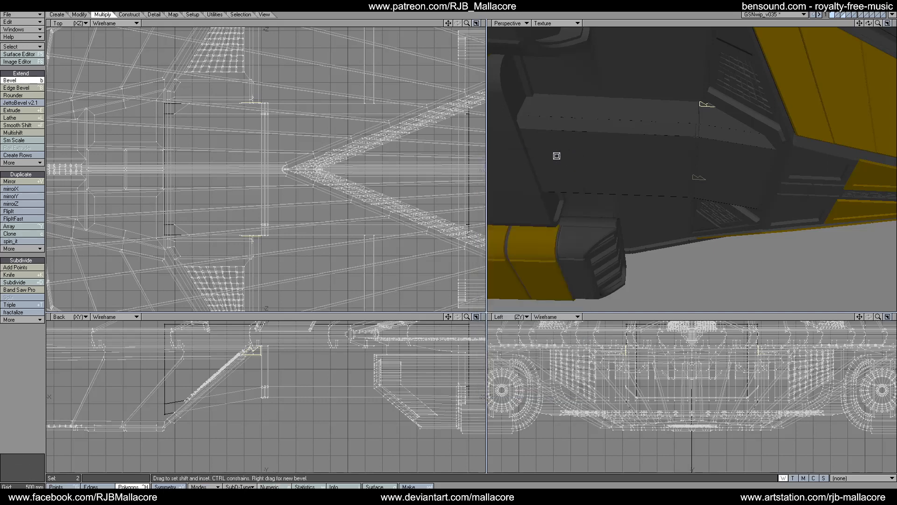
key("space")
left_click(19, 367)
Select the five polygons of the central structure's nose-side section and inset them as a group by 200 mm with Multishift.
mouse_move(245, 387)
left_mouse_down()
mouse_move(238, 397)
mouse_move(235, 386)
left_mouse_up()
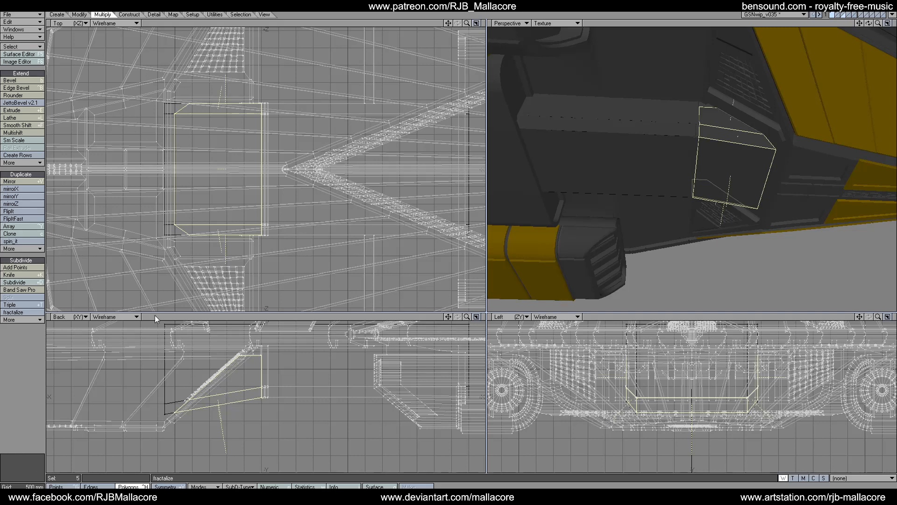
left_click(16, 133)
type("n")
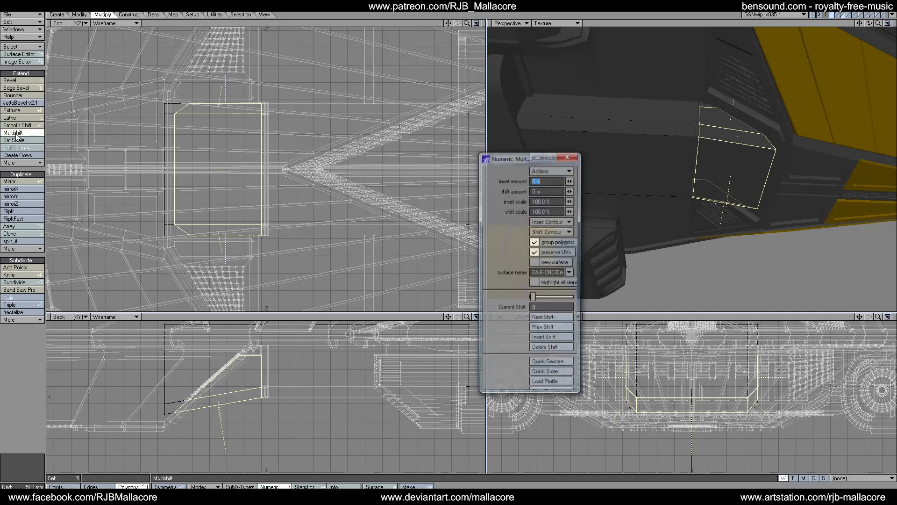
type(".1")
key("Return")
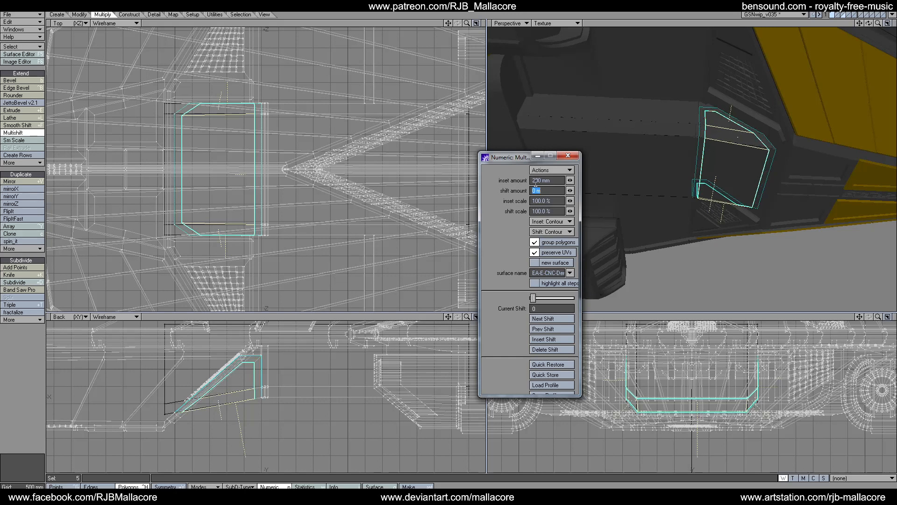
key("space")
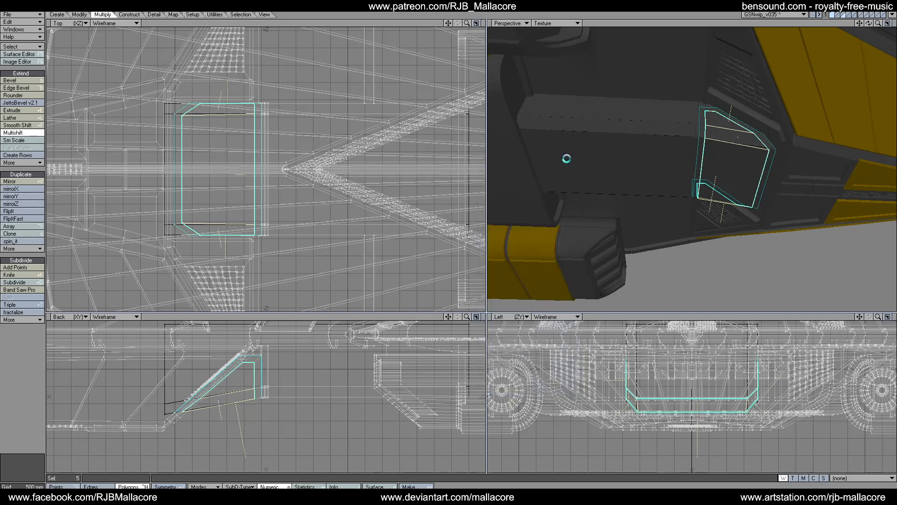
Recess the inset nose-side polygons using Multishift with a shift of -100 mm, and clear the selection.
left_click(23, 133)
key("n")
key("Tab")
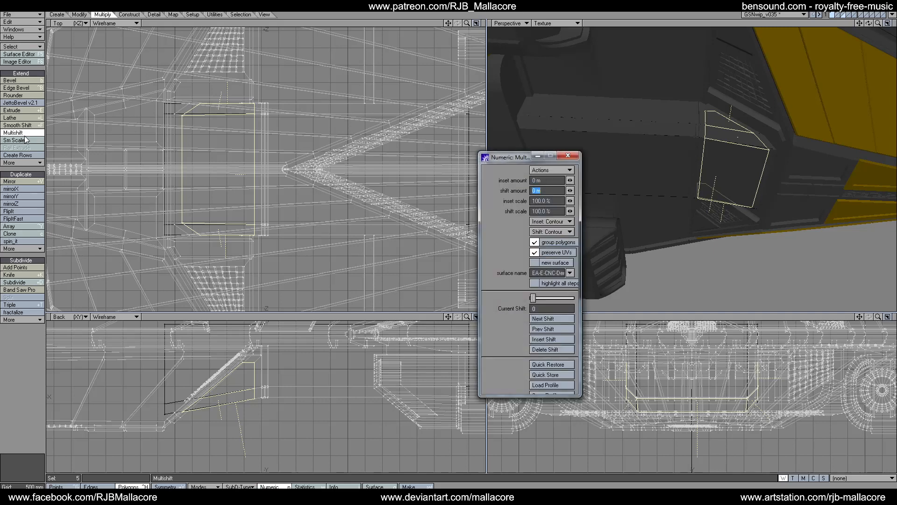
type("-100")
key("Tab")
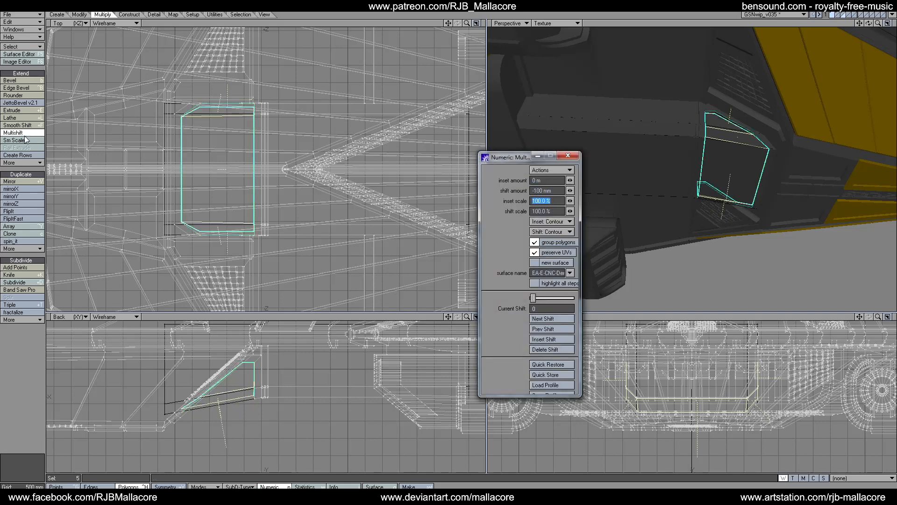
left_click(575, 155)
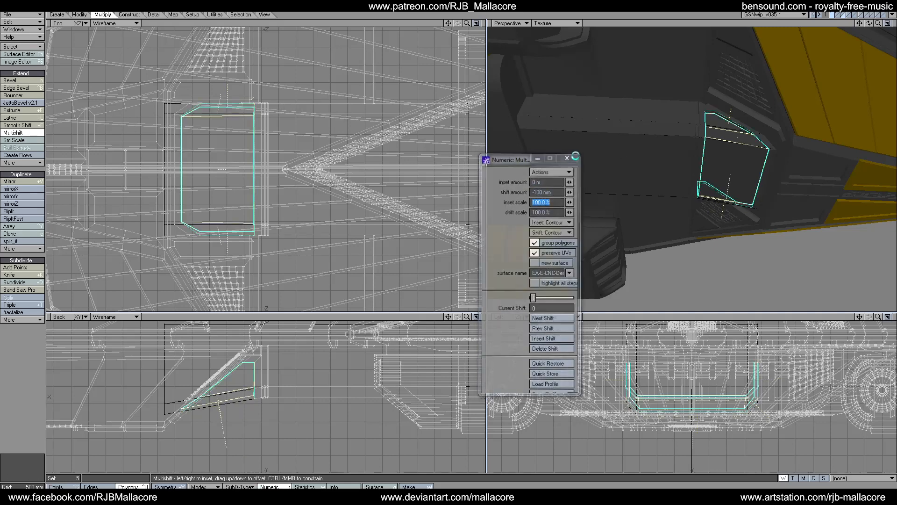
key("space")
left_click(39, 371)
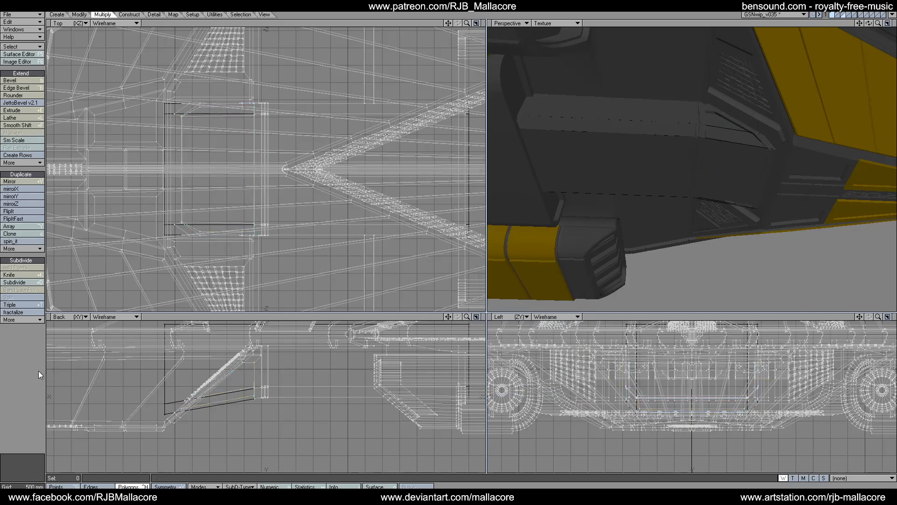
Hide the background layer, select the four recessed side polygons of the nose-side section, and bevel them with 20 mm shift and 20 mm inset.
left_click(832, 14)
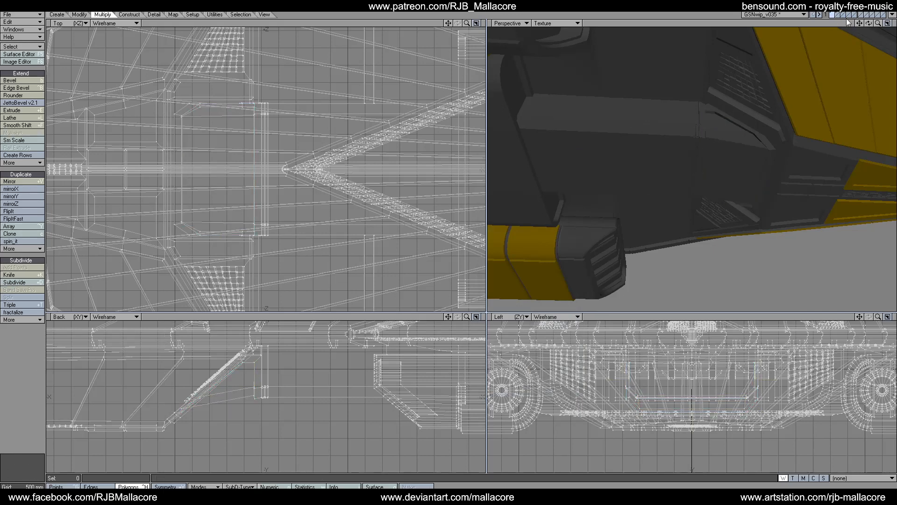
mouse_move(868, 23)
left_mouse_down()
mouse_move(841, 35)
mouse_move(857, 28)
left_mouse_up()
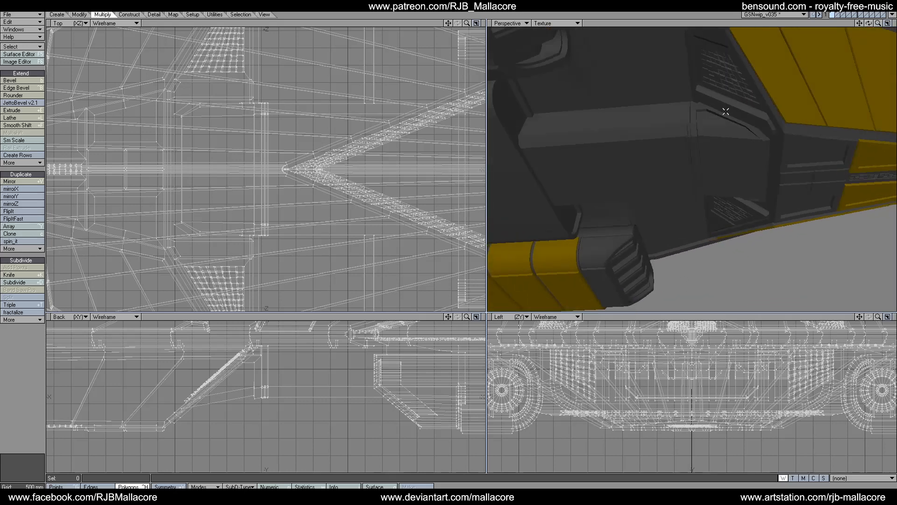
left_click(717, 123)
left_click(717, 127)
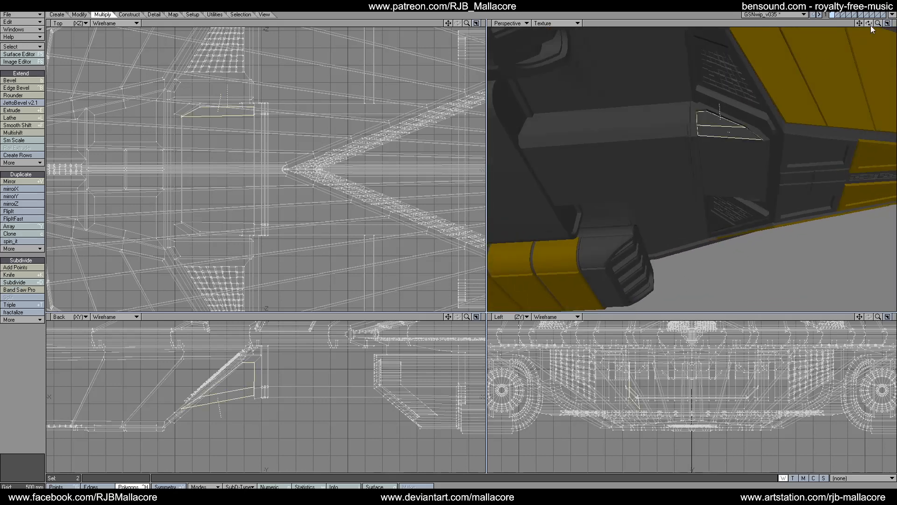
left_click_drag(868, 24, 754, 77)
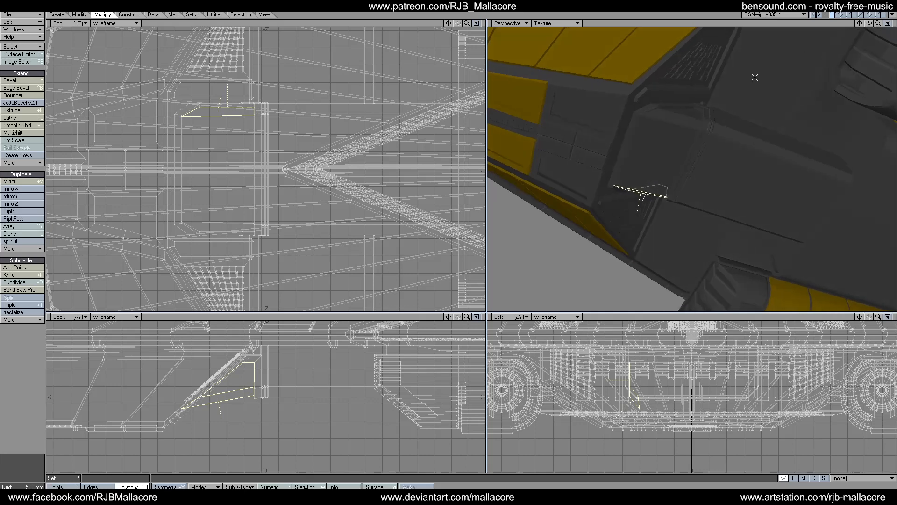
left_click(691, 113)
left_click(15, 82)
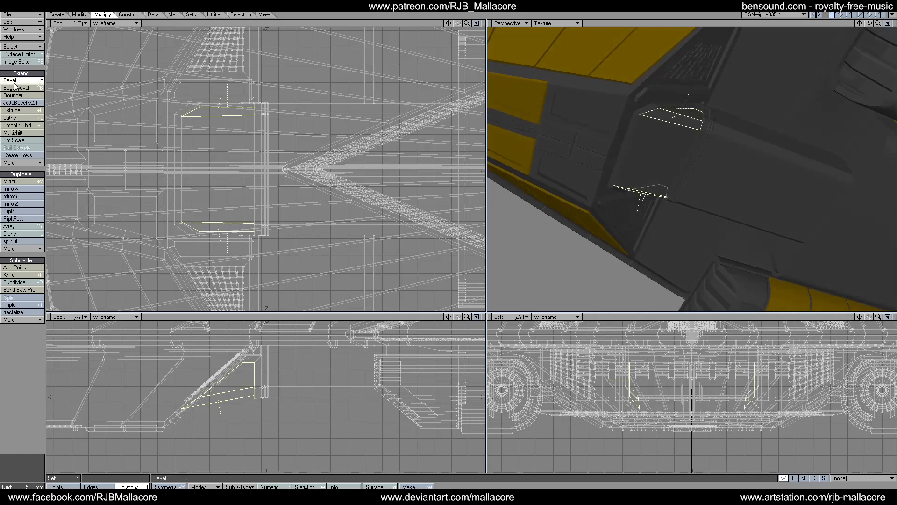
key("n")
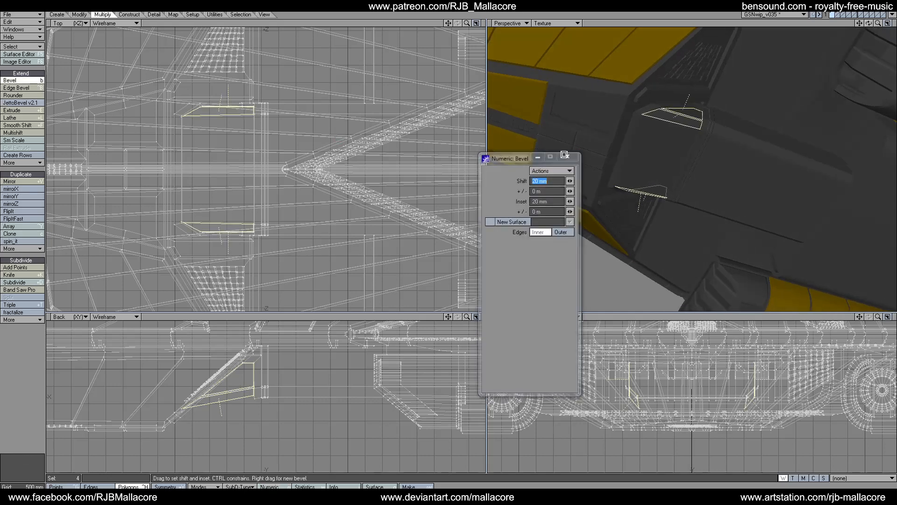
left_click(565, 154)
key("space")
left_click(14, 376)
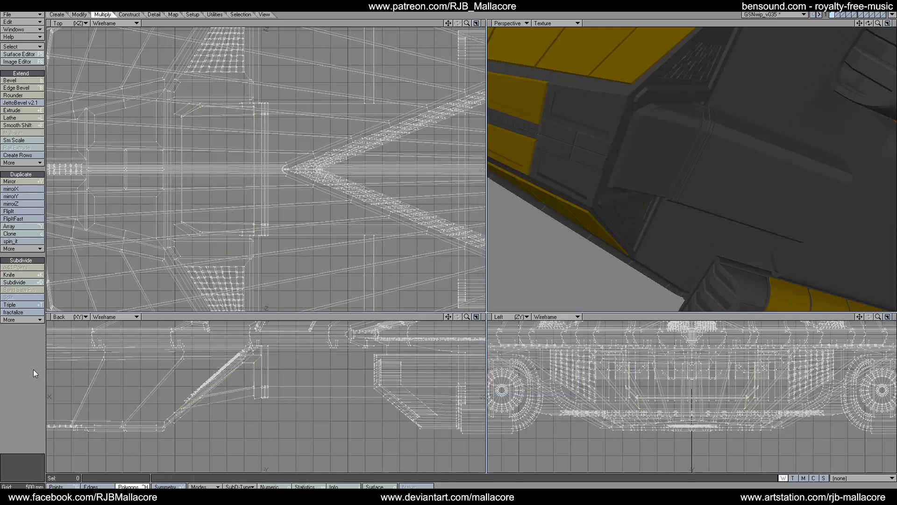
Select the large recessed underside polygon of the nose-side section and inset it by 200 mm with Multishift.
mouse_move(868, 24)
left_mouse_down()
mouse_move(841, 28)
mouse_move(869, 26)
left_mouse_up()
key("a")
left_click_drag(878, 23, 894, 23)
left_click(704, 184)
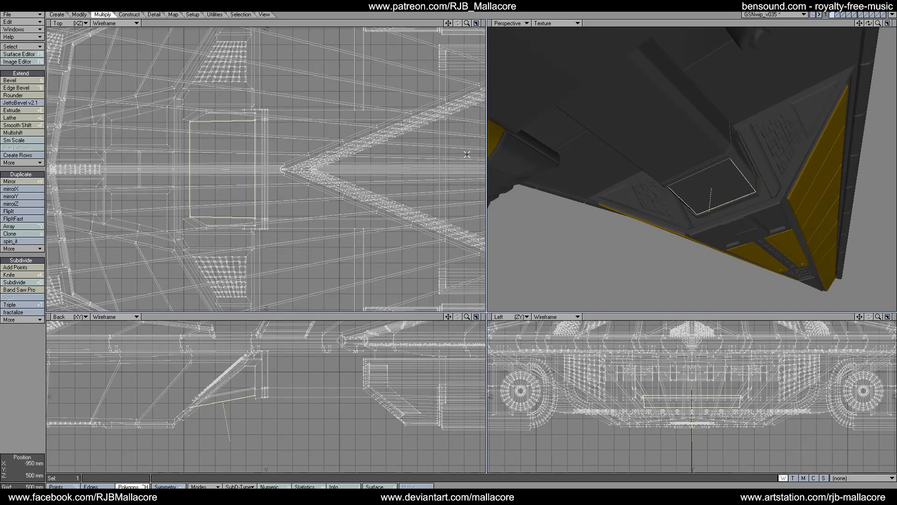
left_click(20, 133)
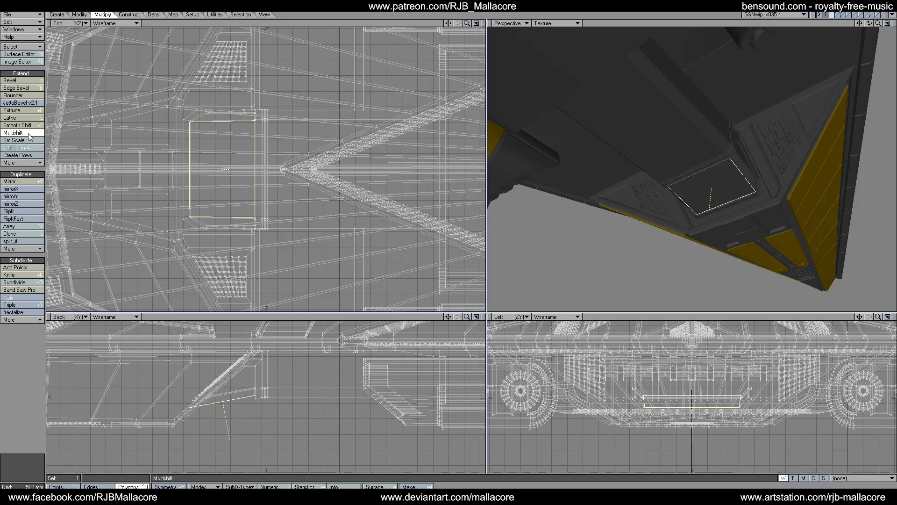
type("n")
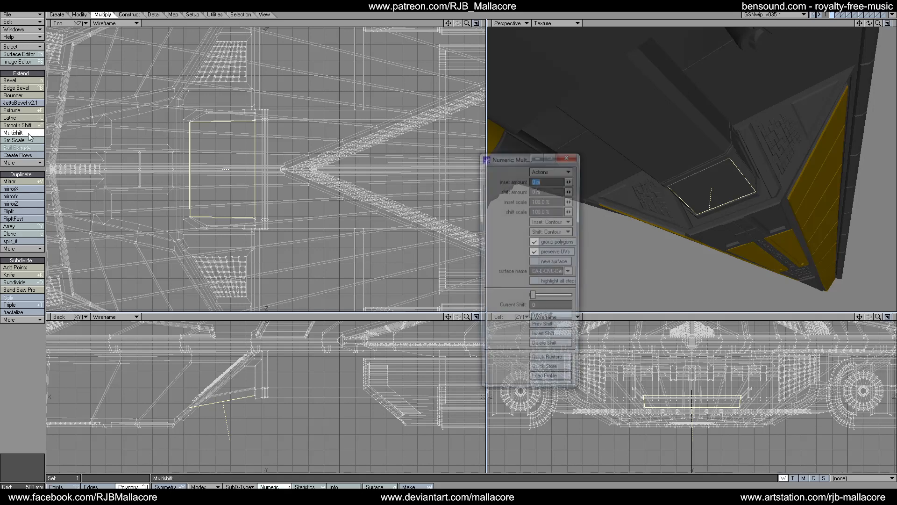
type("200mm")
key("Tab")
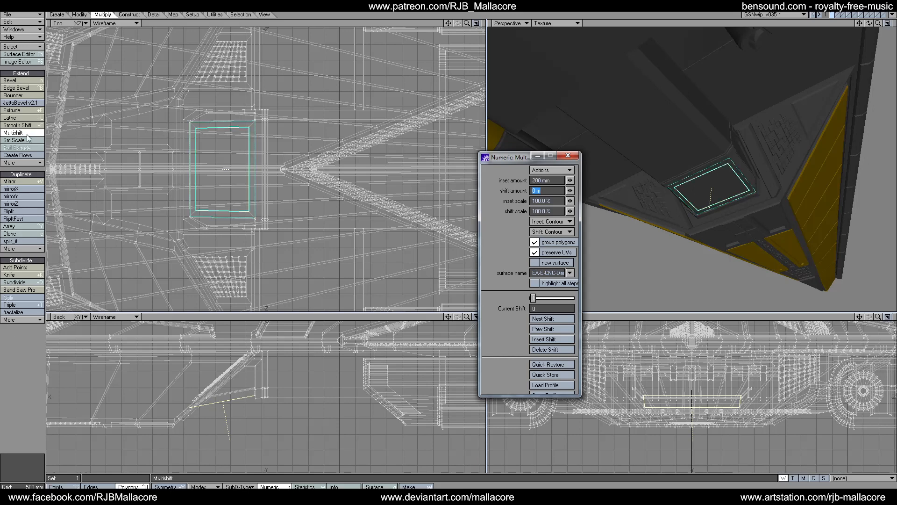
left_click(574, 157)
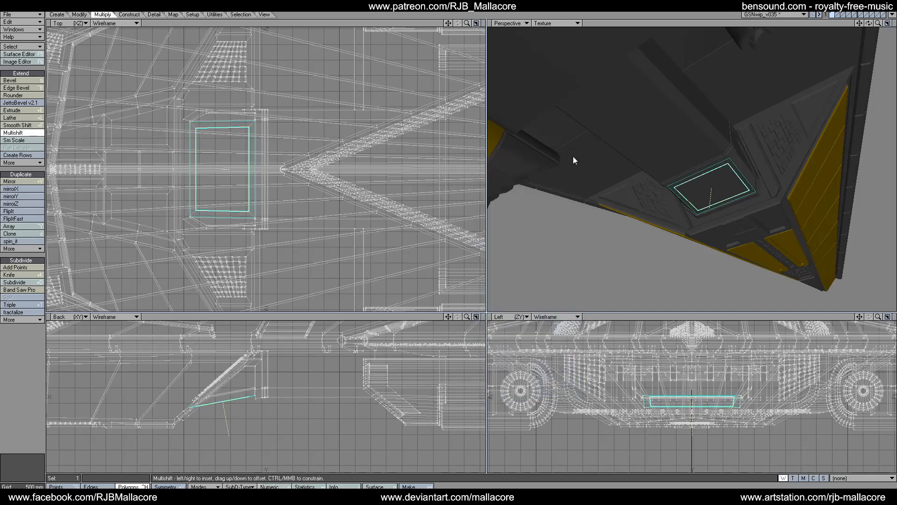
key("space")
Sink the inset underside polygon into the structure using Multishift with a shift of -100 mm.
left_click(38, 134)
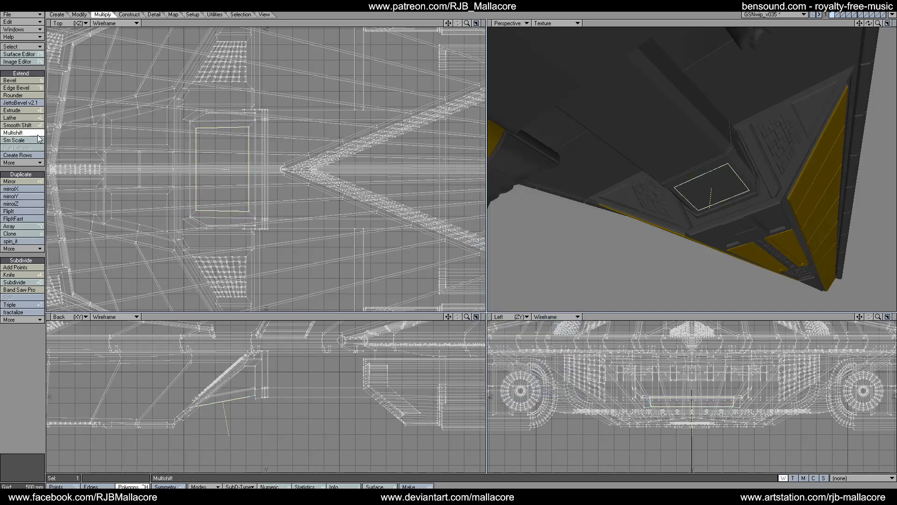
key("n")
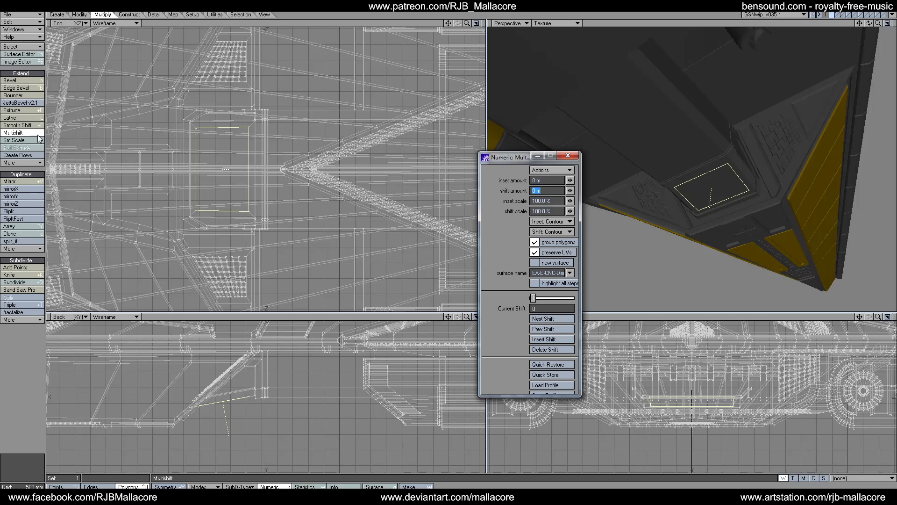
type("-.1")
key("Tab")
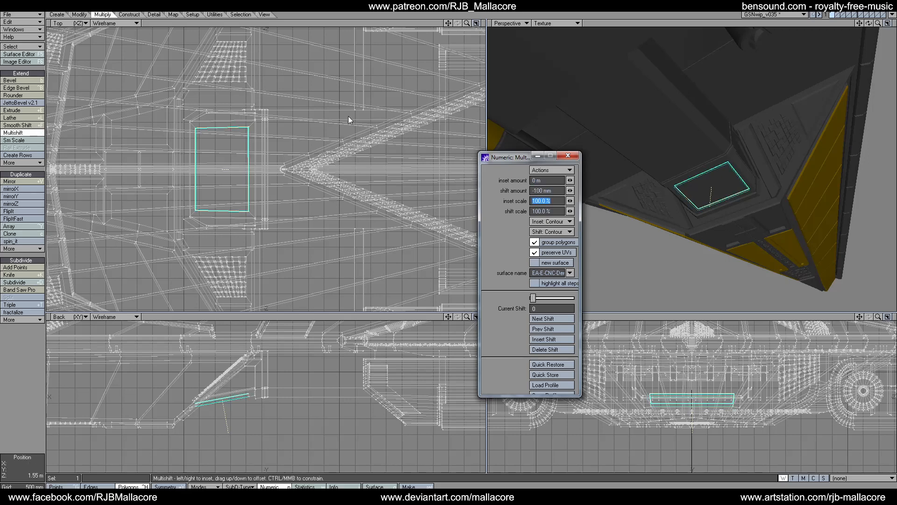
left_click(568, 155)
key("space")
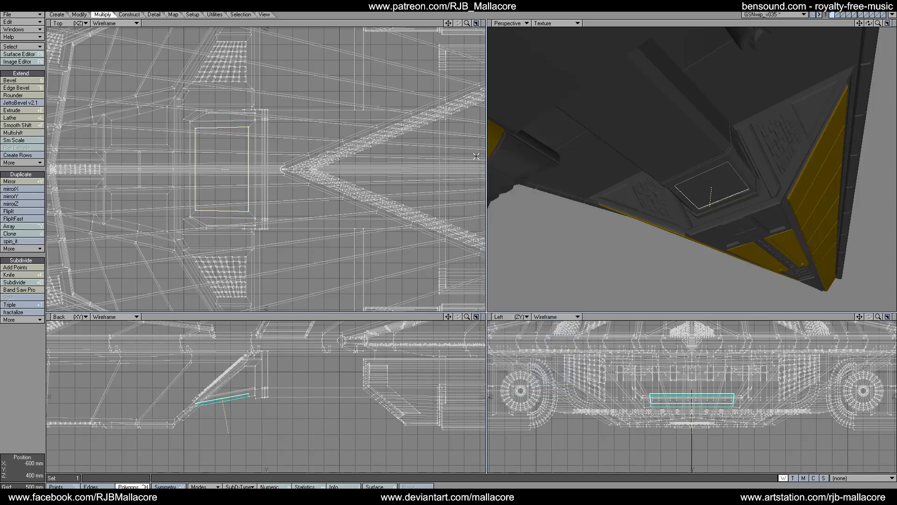
Split the sunken underside polygon into two halves with a Knife cut along the shuttle's lengthwise centreline.
left_click(11, 275)
left_click(13, 277)
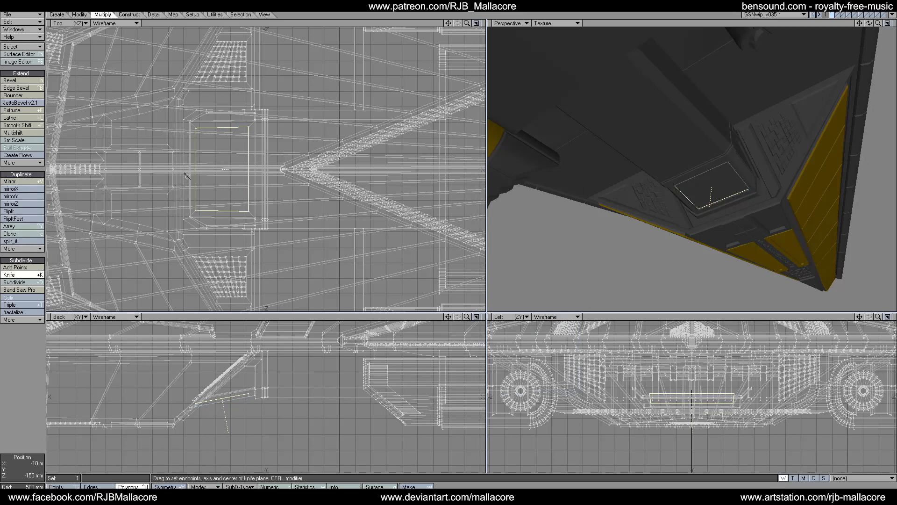
left_click_drag(306, 171, 172, 170)
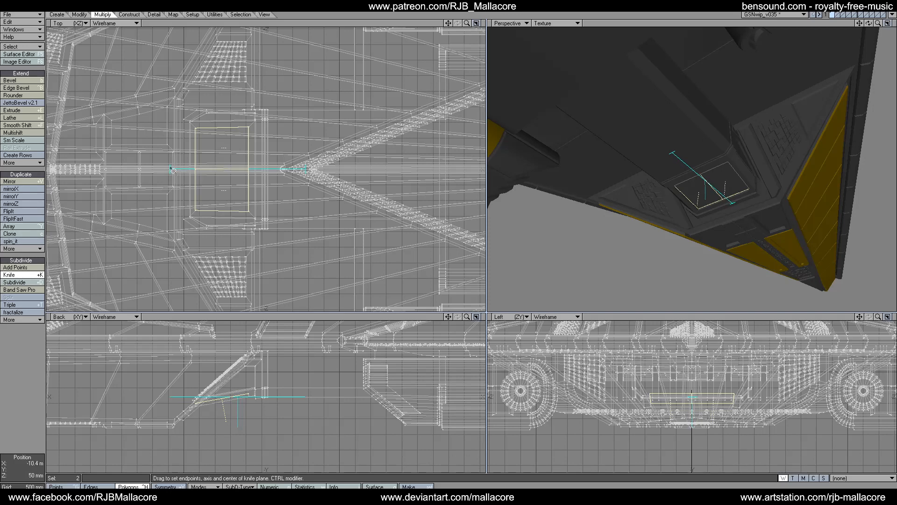
key("space")
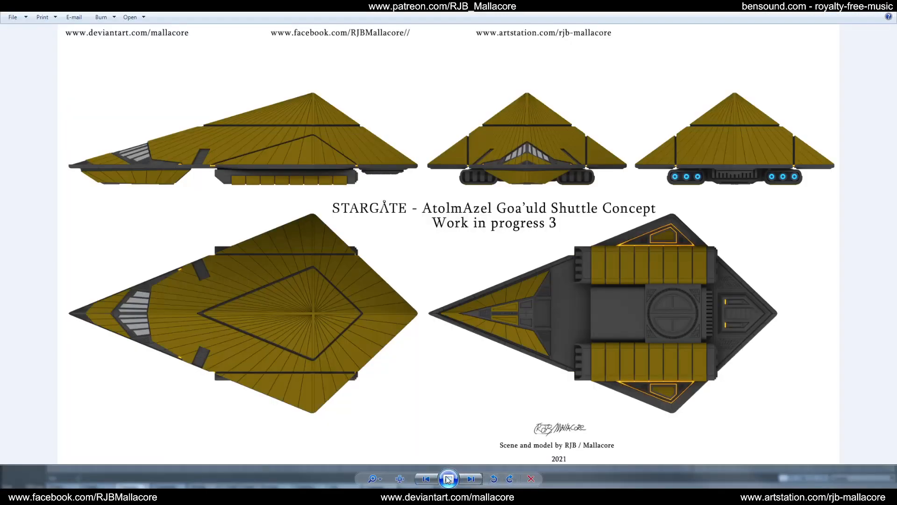
Browse the shuttle reference pictures, and bevel both halves of the sunken underside panel with 100 mm shift and 100 mm inset.
left_click(423, 477)
left_click(423, 477)
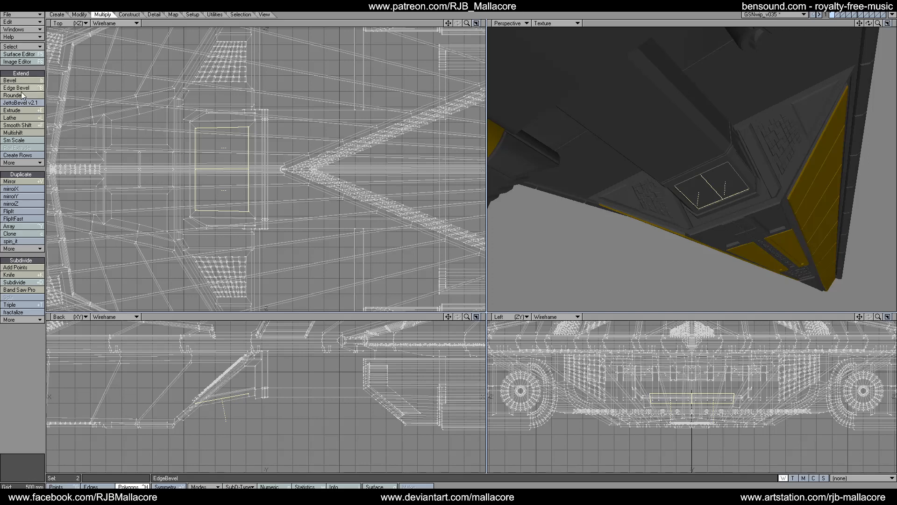
left_click(26, 82)
key("n")
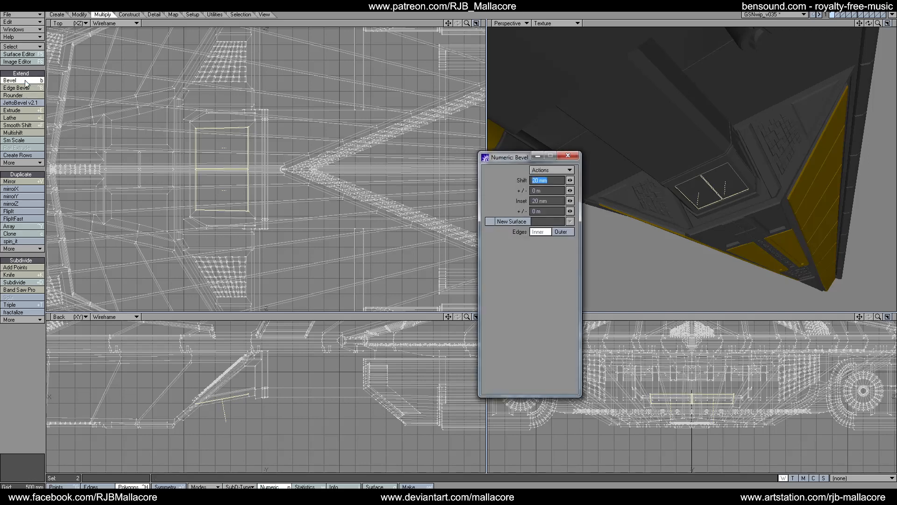
type(".1")
key("Tab")
key("Tab")
type(".1")
key("Tab")
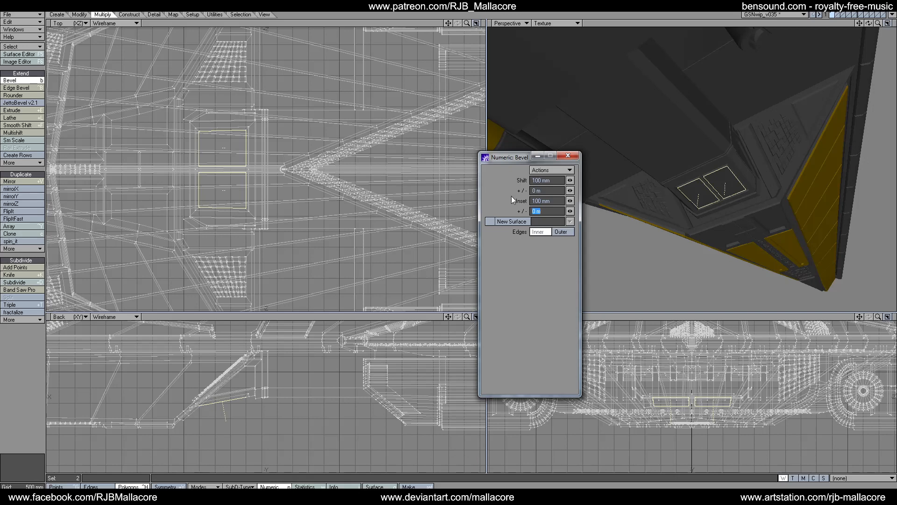
left_click(567, 156)
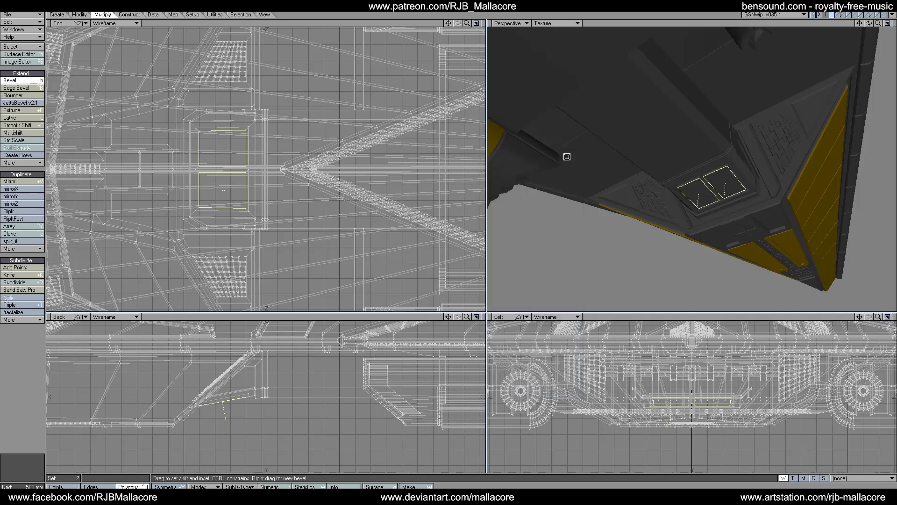
key("space")
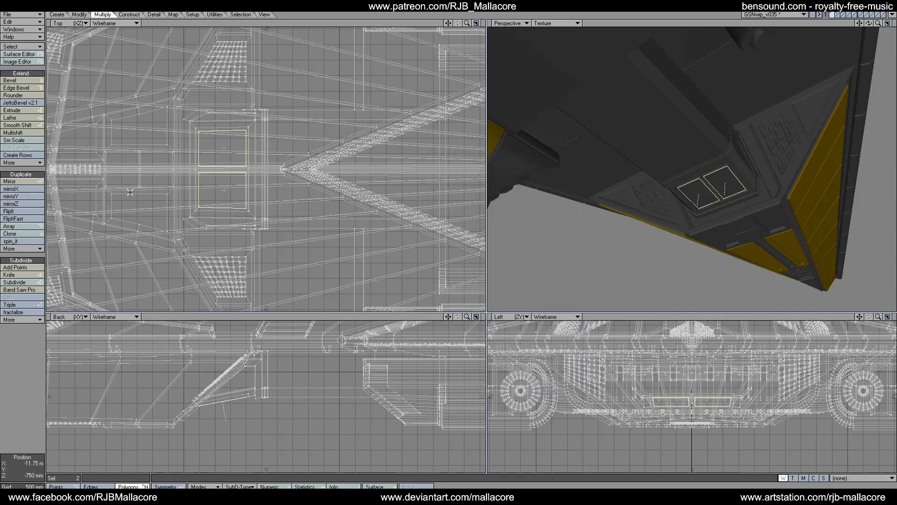
Cut the two bevelled underside panel polygons out of the hull and paste them into an empty layer.
key("ctrl+x")
left_click(838, 15)
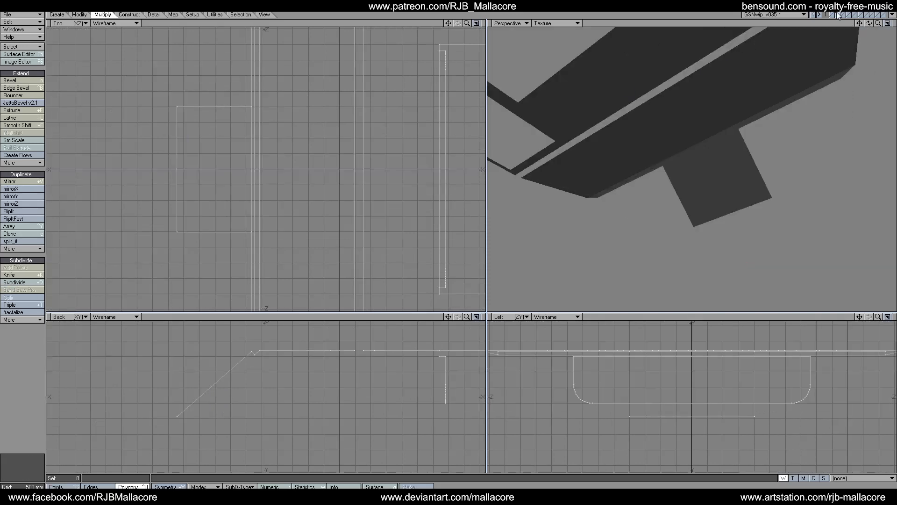
left_click(843, 14)
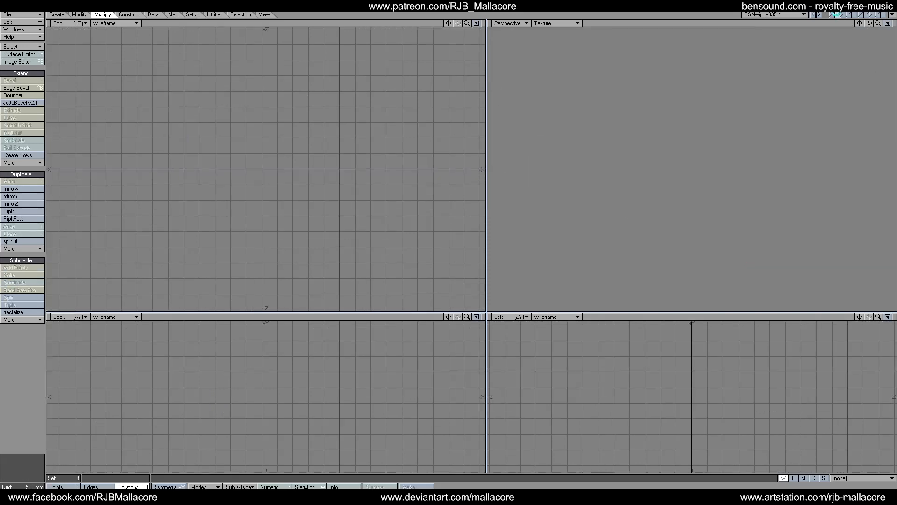
left_click(837, 14)
left_click(844, 14)
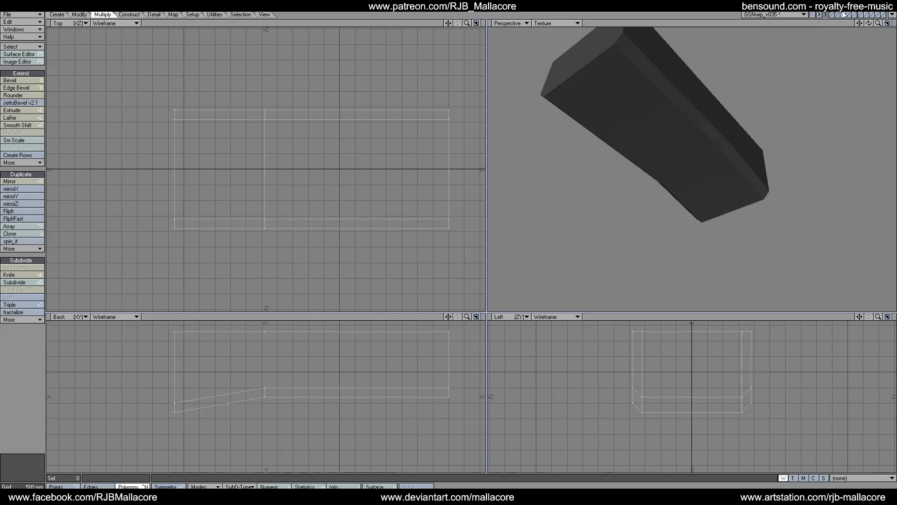
left_click(844, 14)
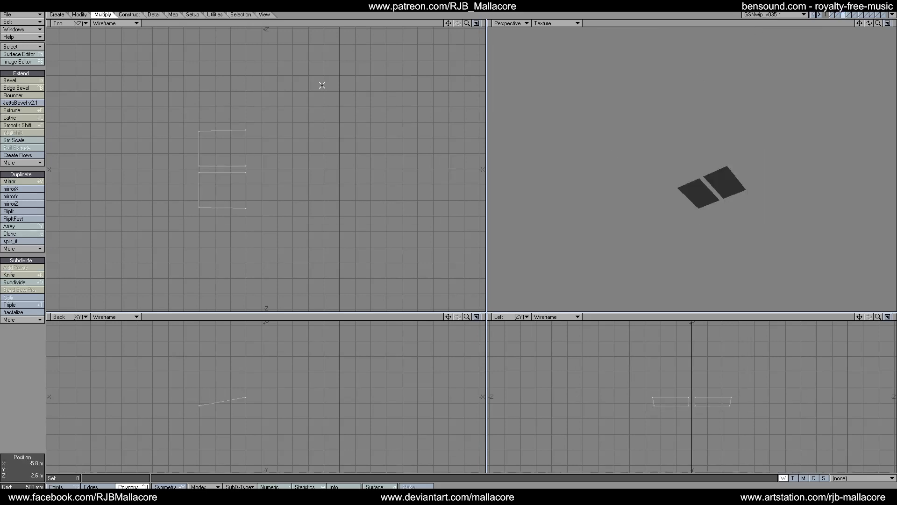
Select one panel polygon and slice it into three lengthwise strips with two Knife cuts in the top view.
left_click(240, 151)
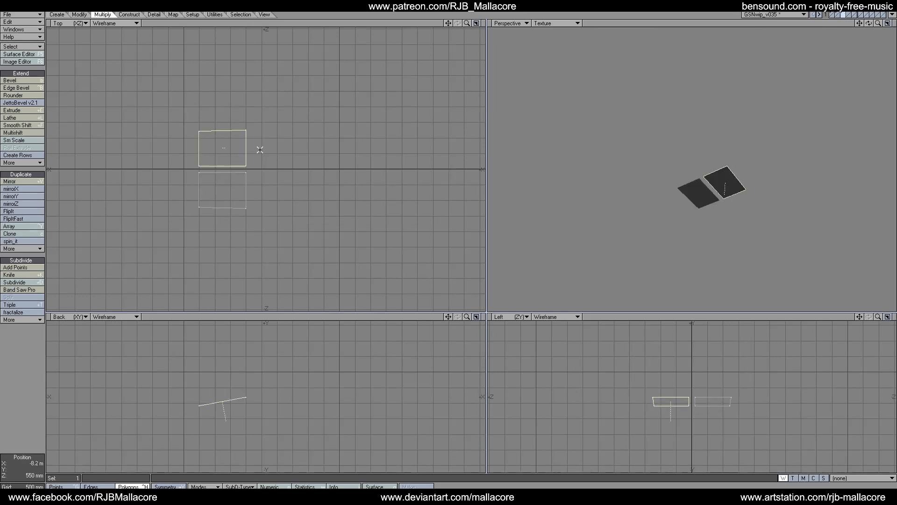
left_click(18, 275)
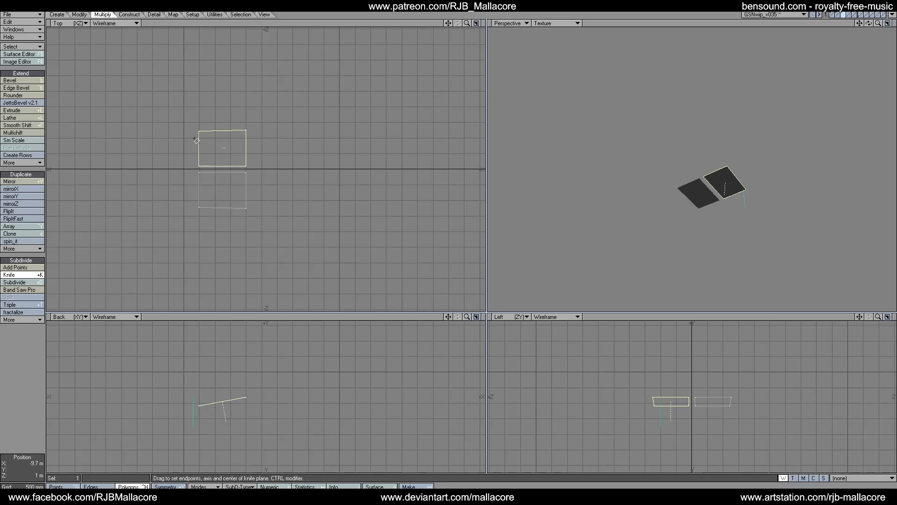
left_click_drag(194, 138, 261, 140)
key("space")
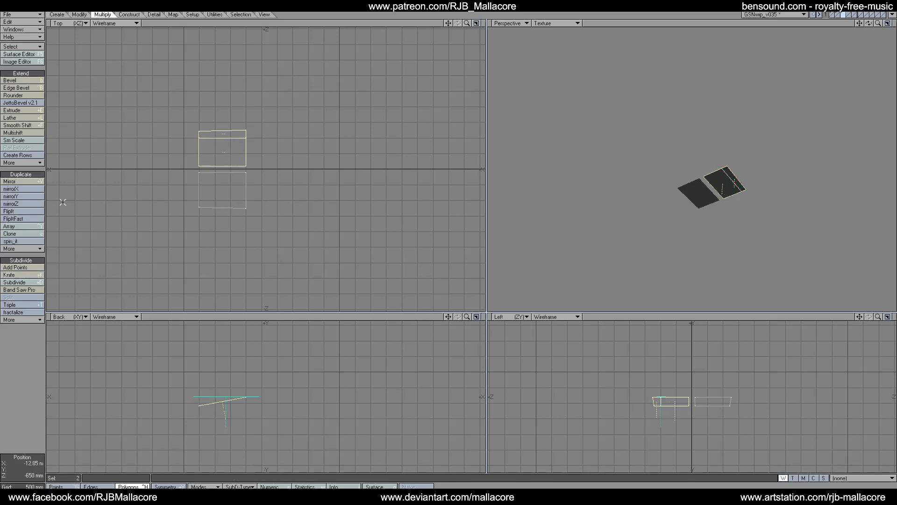
left_click(11, 275)
left_click_drag(199, 157, 254, 154)
key("space")
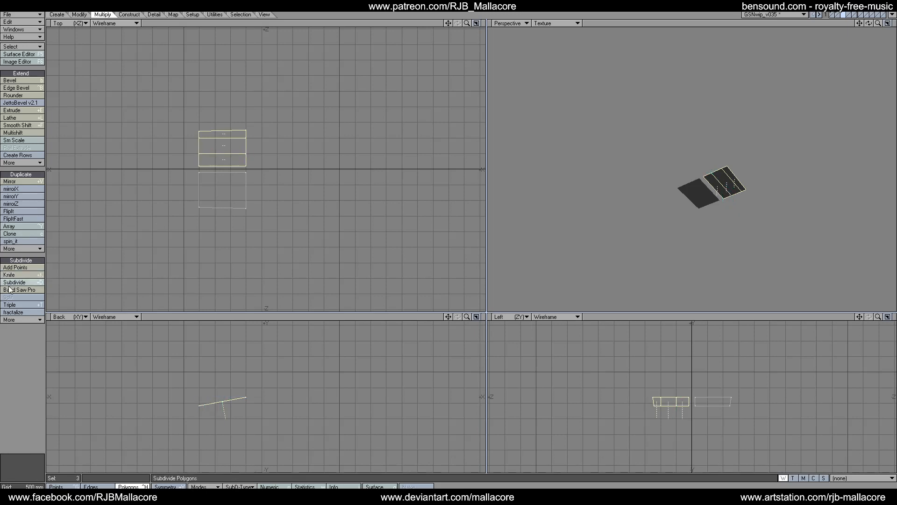
left_click(18, 275)
left_click_drag(195, 189, 255, 190)
key("space")
left_click(38, 276)
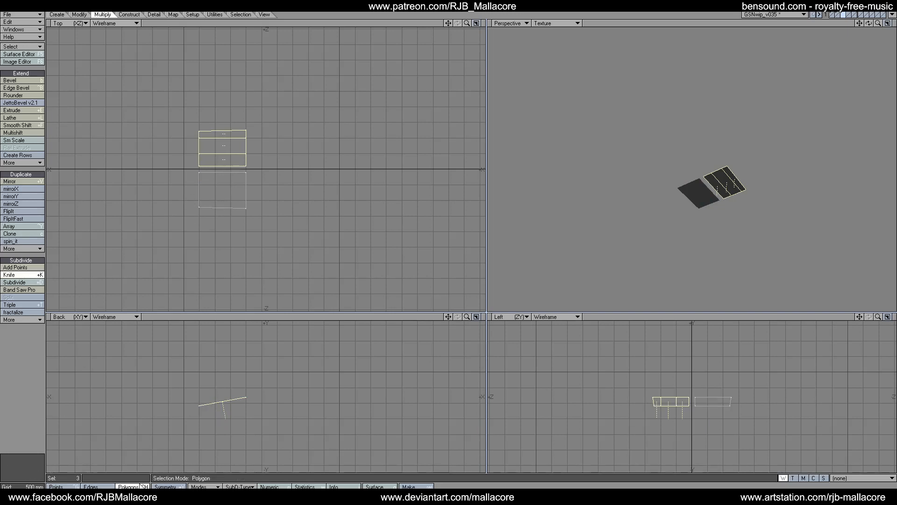
Clear the selection and slice the second panel into three lengthwise strips with two Knife cuts.
left_click(43, 383)
left_click(18, 276)
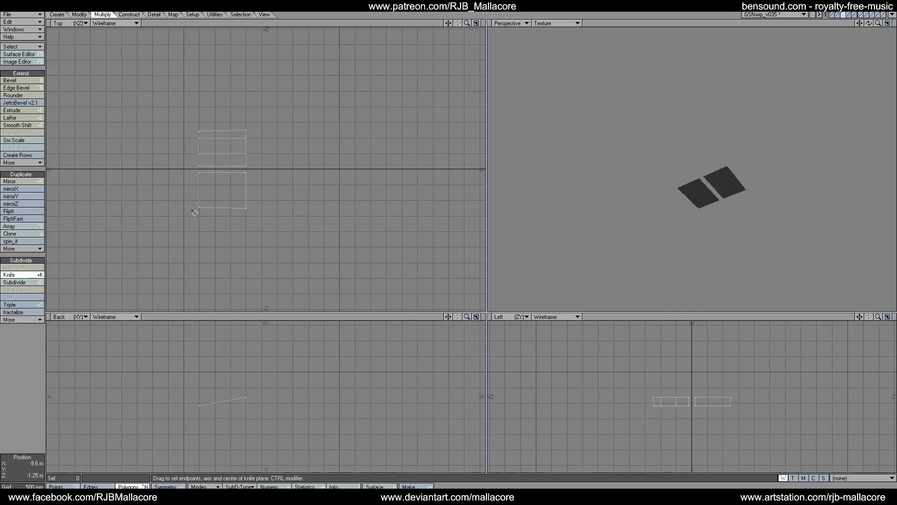
left_click_drag(192, 185, 262, 186)
key("space")
left_click(16, 276)
left_click_drag(193, 200, 263, 204)
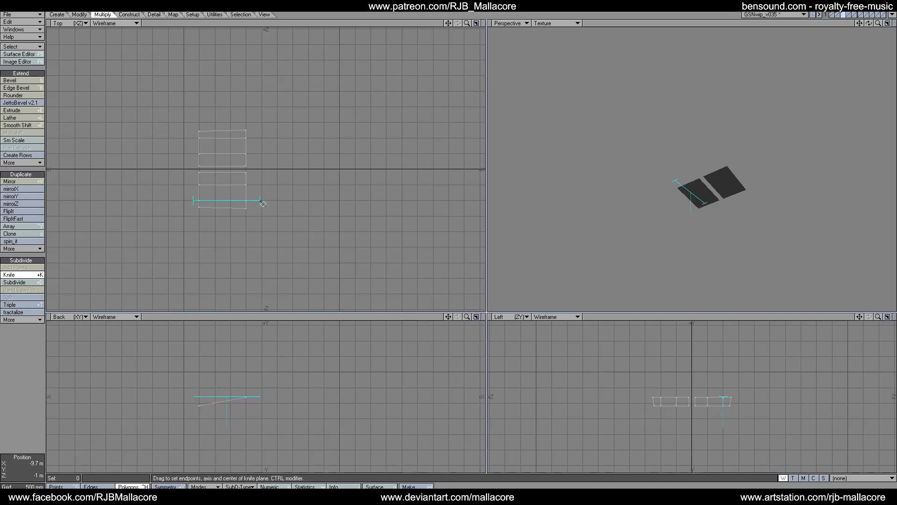
key("space")
Select the two outer strips of each panel and bevel them with 50 mm shift and 50 mm inset.
left_click(241, 205)
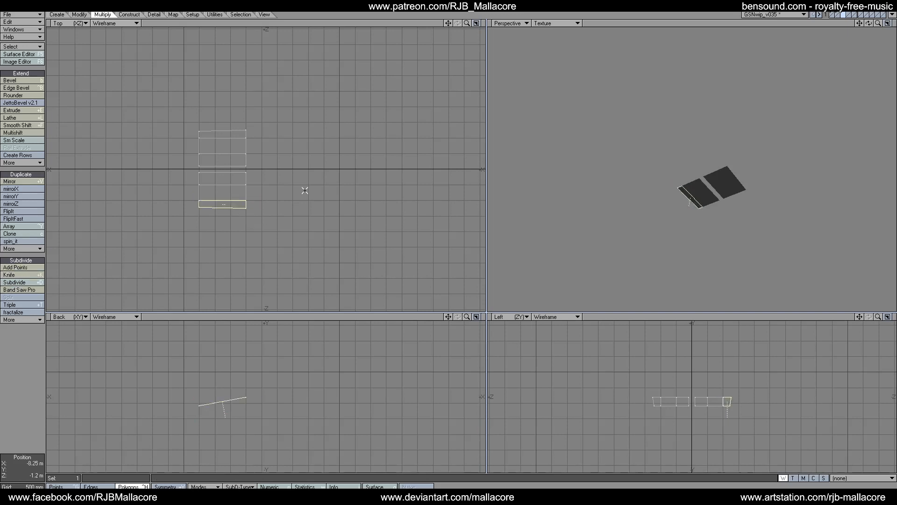
left_click(244, 174)
left_click(241, 165)
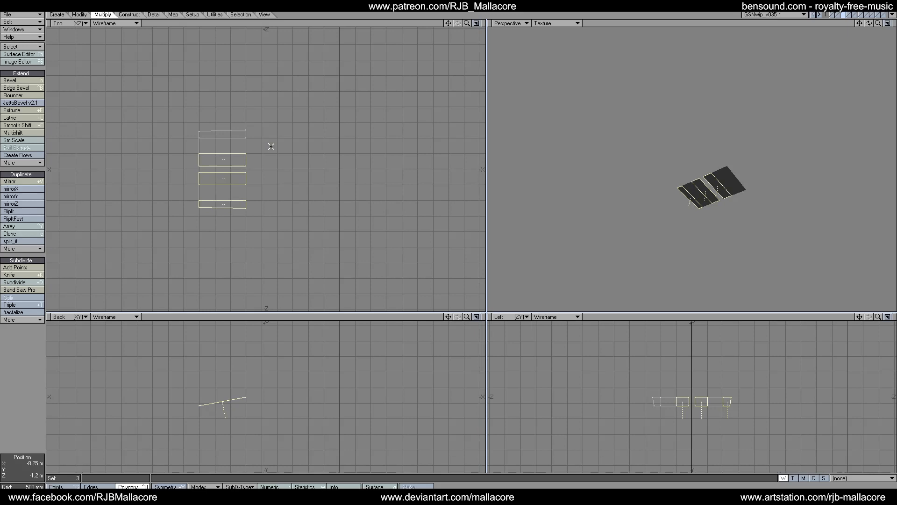
left_click(237, 131)
left_click(32, 82)
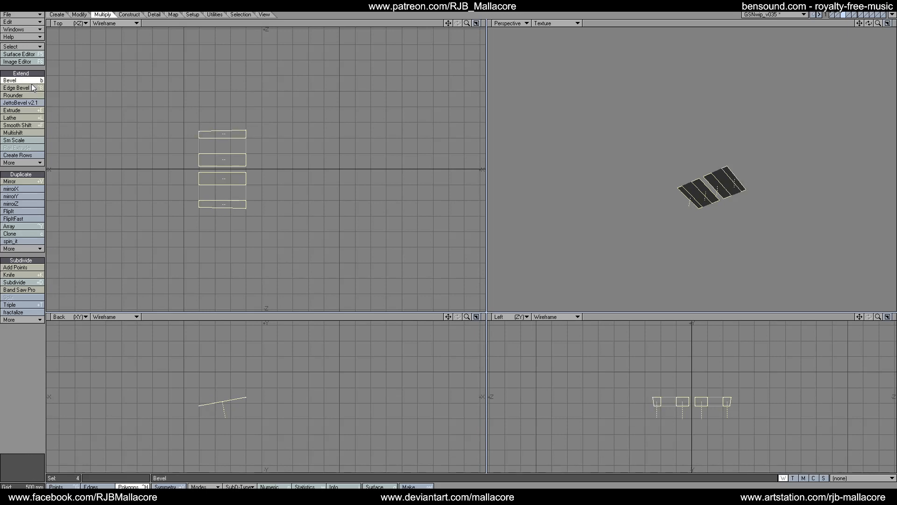
key("n")
type(".05")
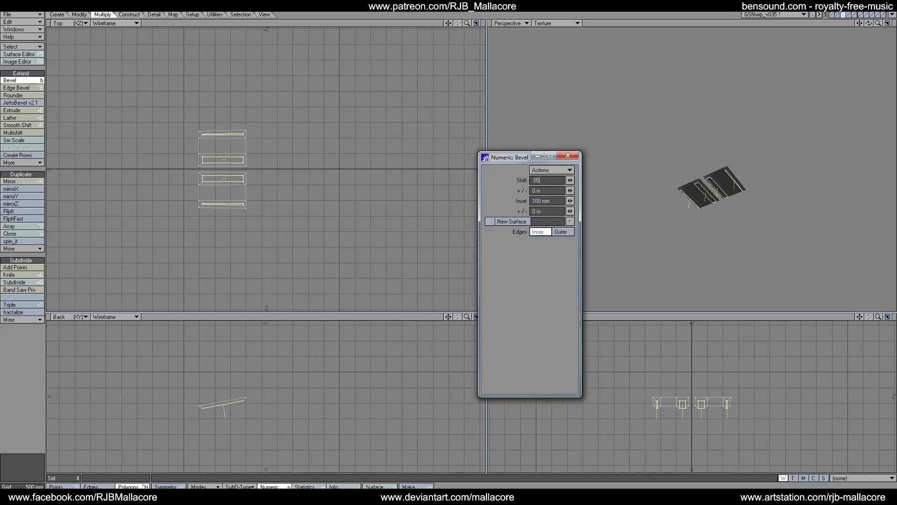
key("Tab")
key("Tab")
type("0")
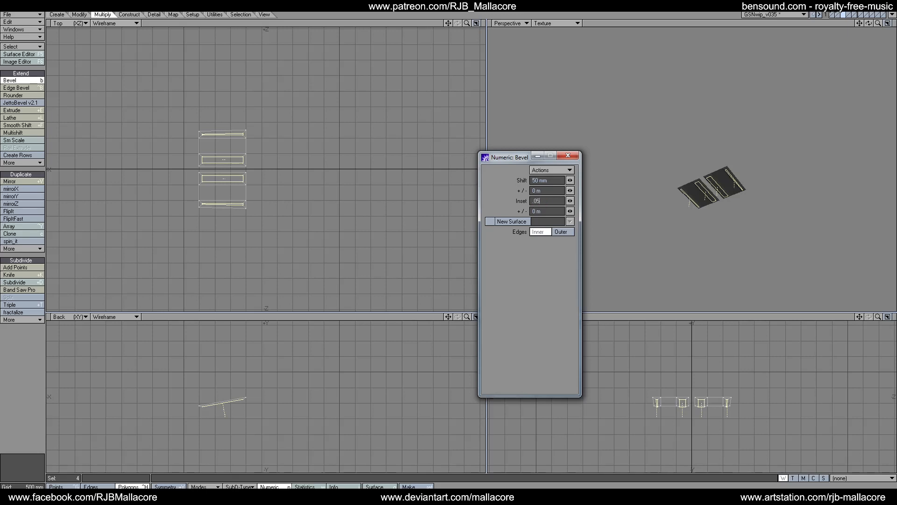
type("05")
key("Tab")
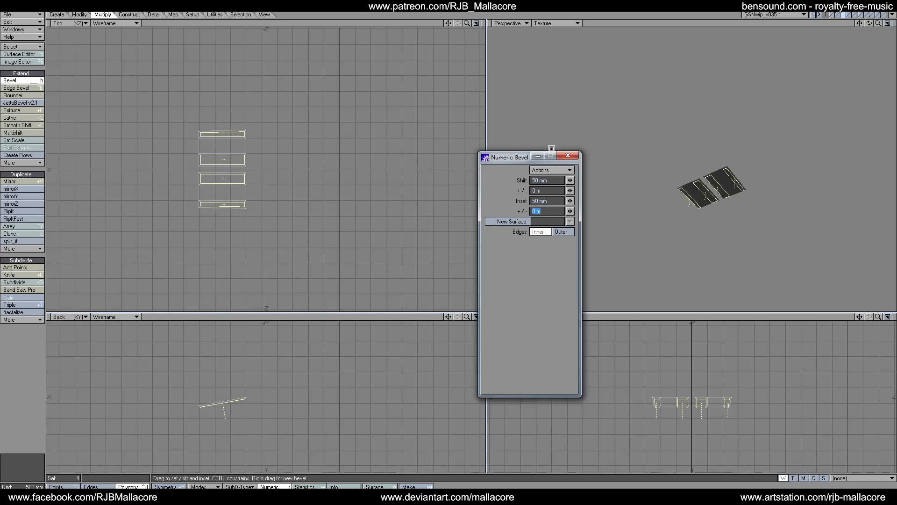
left_click(568, 155)
key("space")
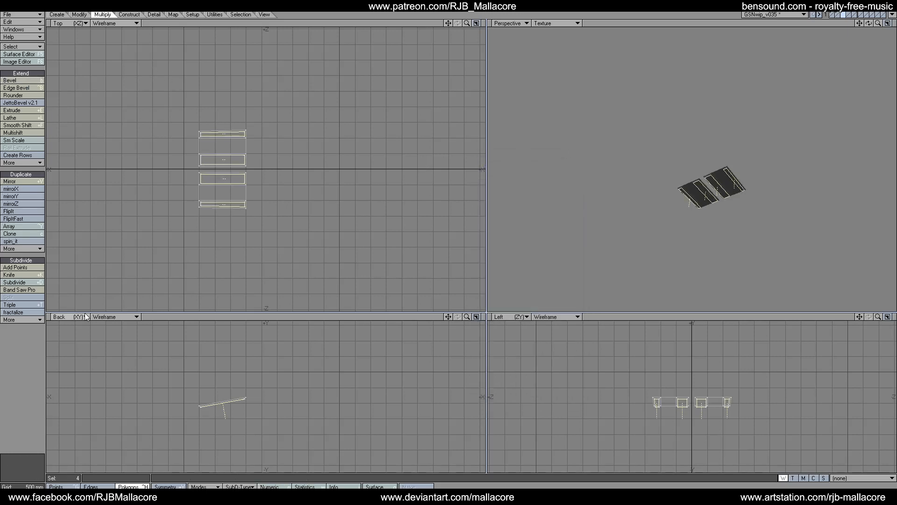
Select only the middle strip of each panel and inset both by 50 mm using Multishift with no shift.
left_click(36, 365)
left_click(243, 142)
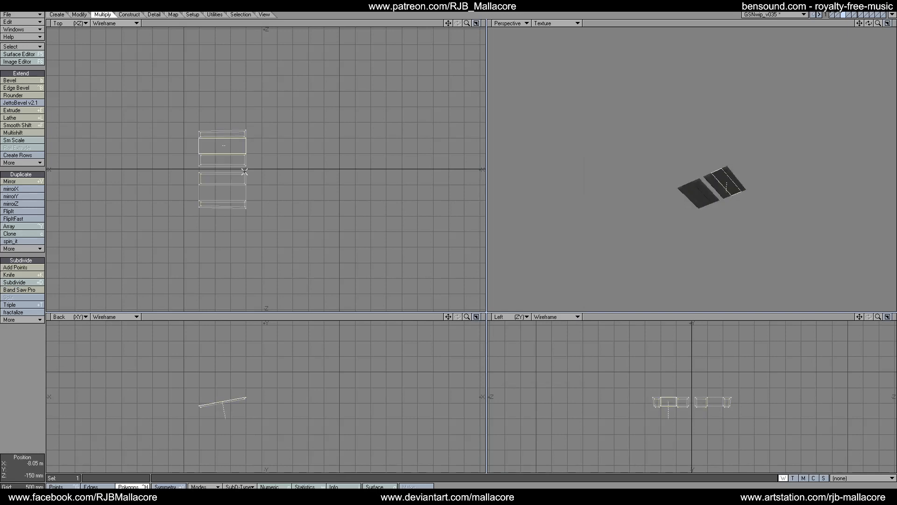
left_click(241, 195)
left_click(18, 133)
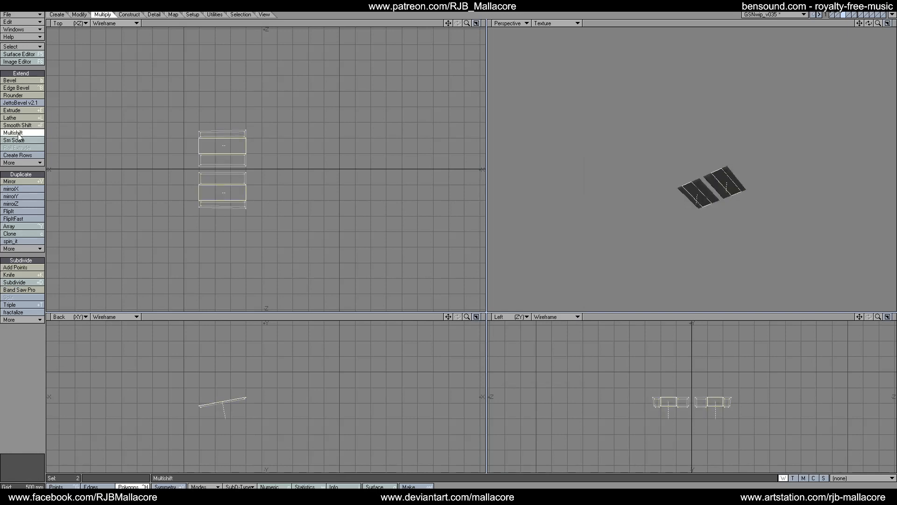
key("n")
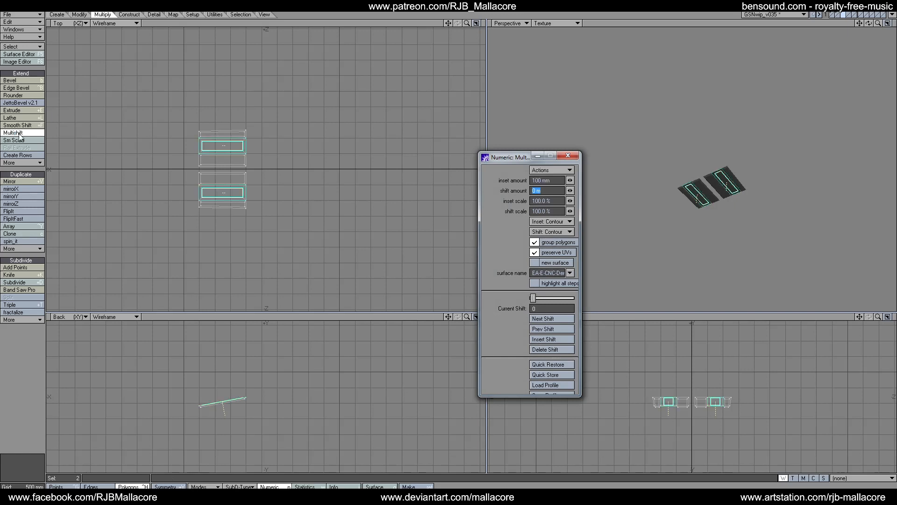
double_click(539, 180)
type("50")
key("Tab")
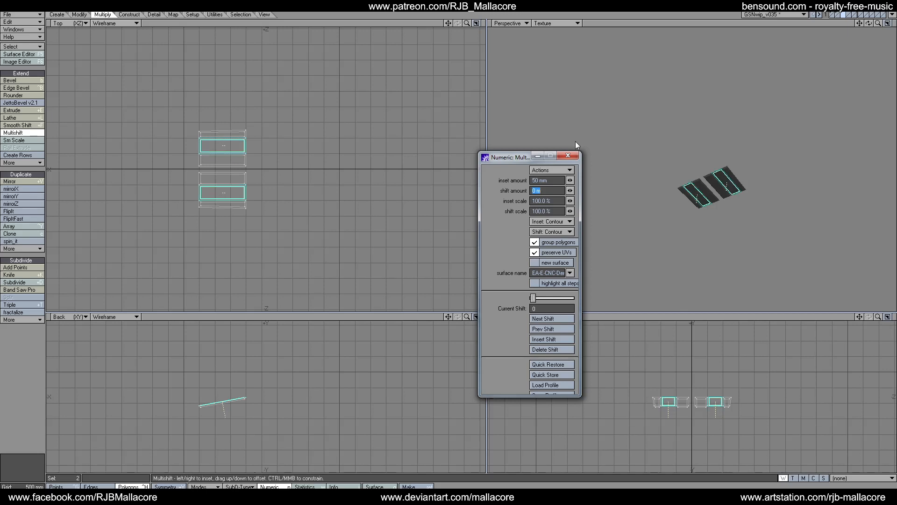
left_click(568, 155)
Raise the inset middle strips with a second Multishift of 100 mm inset and 100 mm shift.
left_click(13, 133)
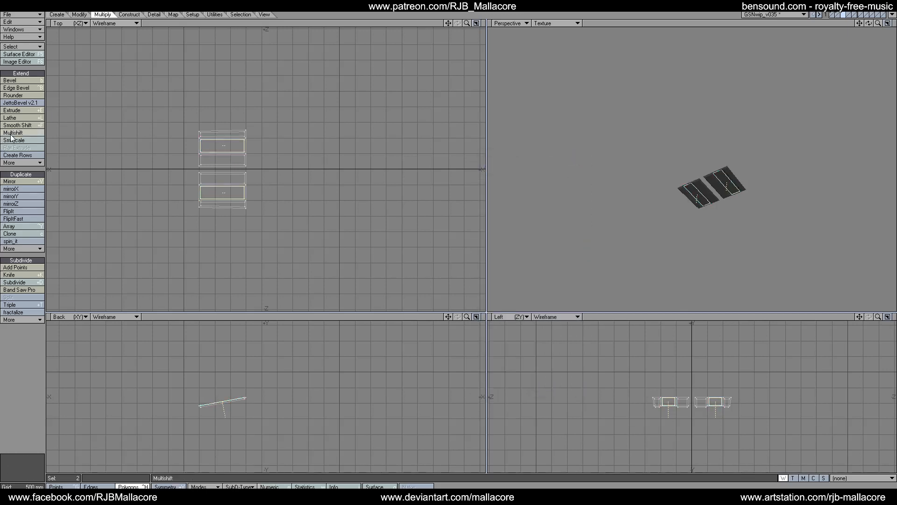
type("n.1")
key("Tab")
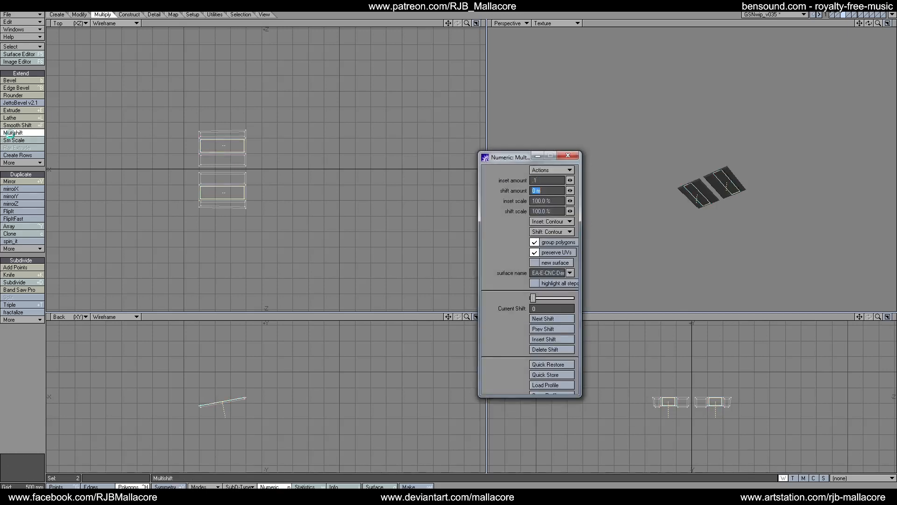
type(".1")
key("Tab")
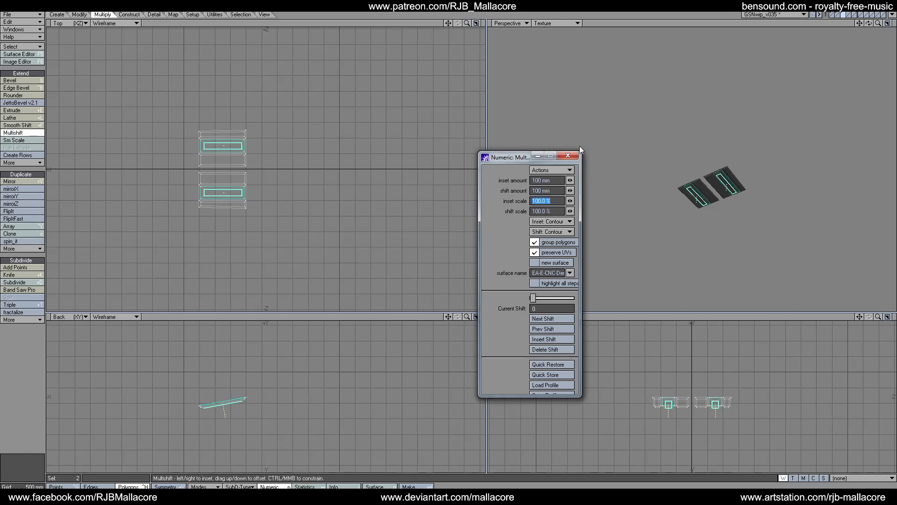
left_click(571, 156)
key("space")
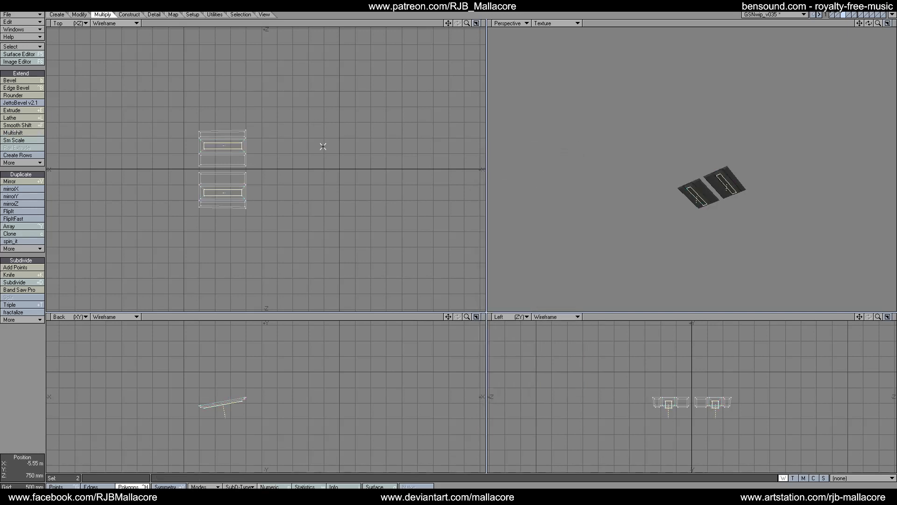
Add the long sloped sides of both raised strips to the selection and Knife them crosswise near each end.
left_click(221, 143)
left_click(220, 150, "shift")
left_click(221, 188, "shift")
left_click(220, 186, "shift")
left_click(215, 185)
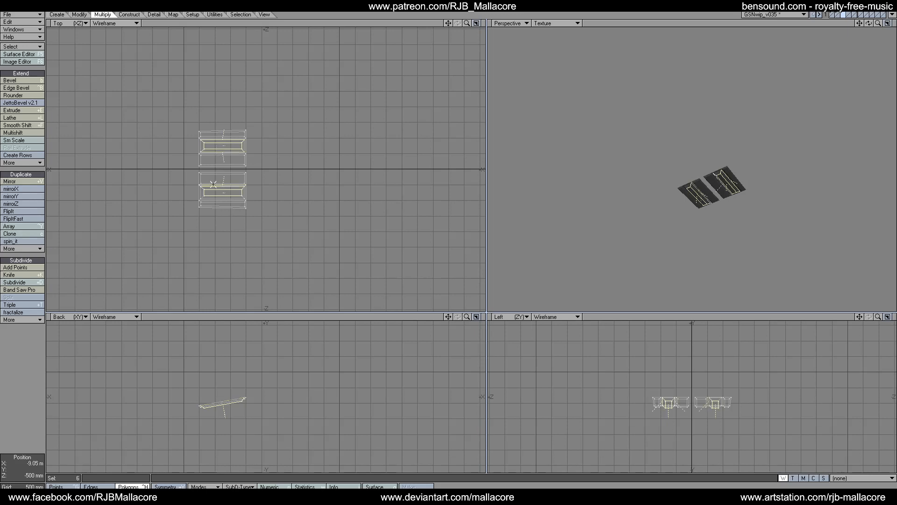
left_click(216, 196, "shift")
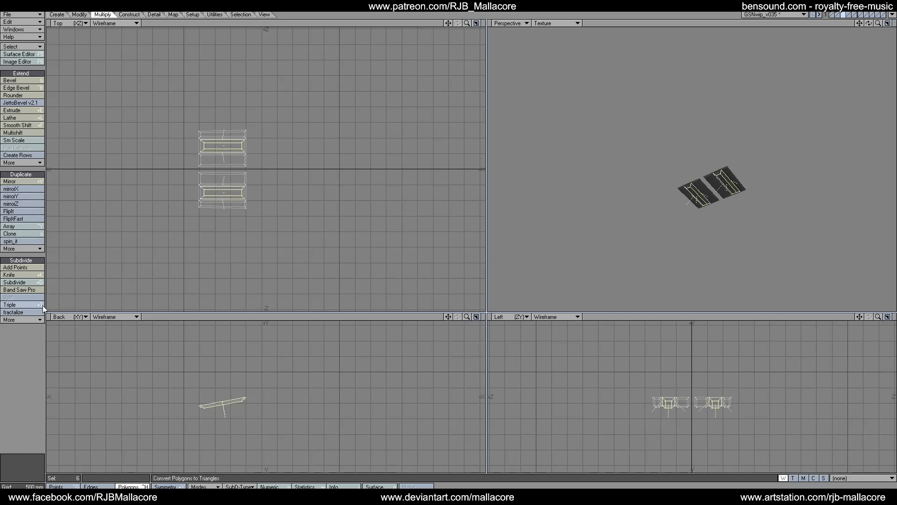
left_click(14, 274)
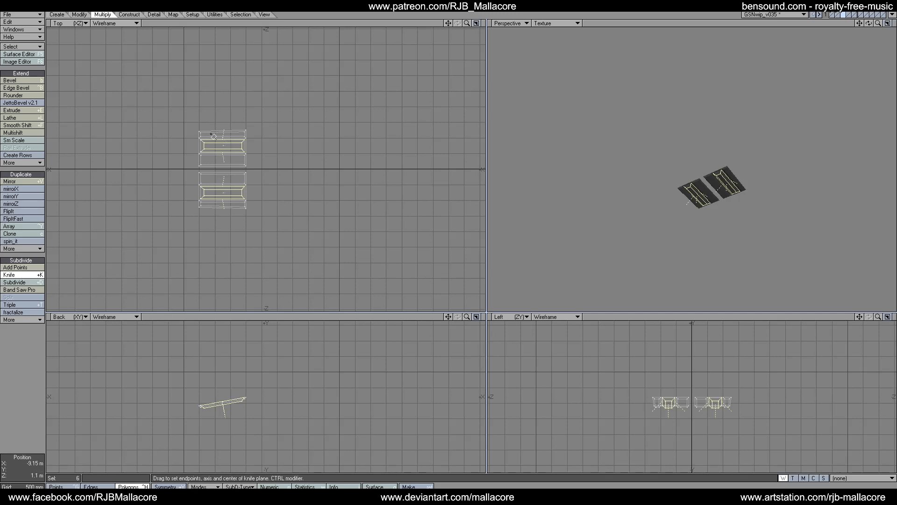
left_click_drag(207, 135, 209, 206)
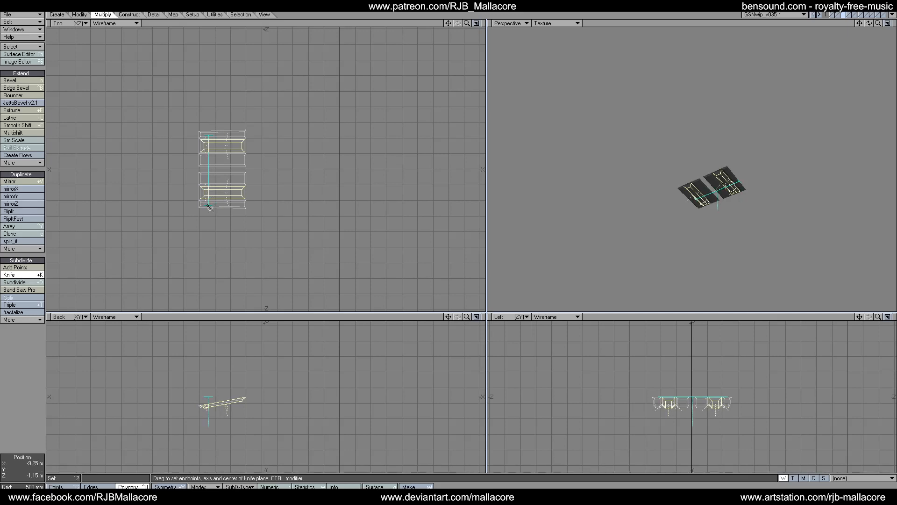
key("space")
left_click(29, 277)
left_click_drag(237, 134, 239, 205)
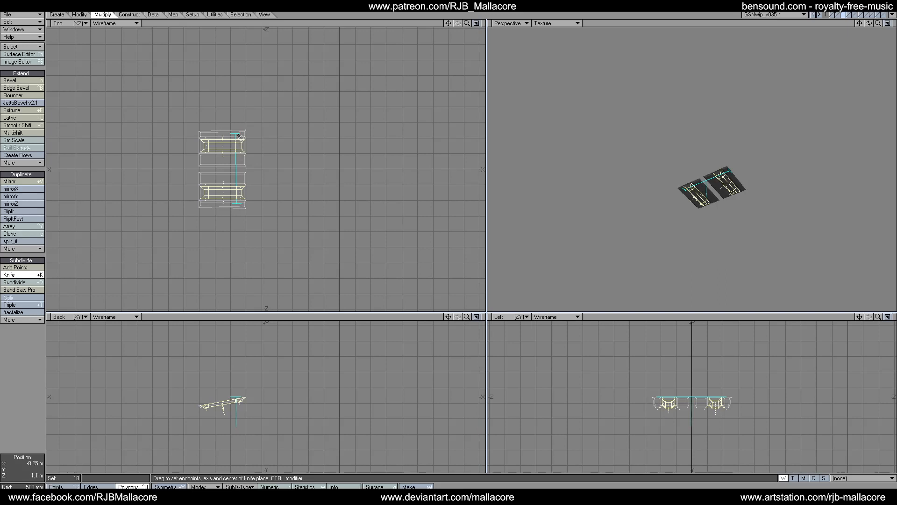
left_click_drag(237, 134, 238, 135)
key("space")
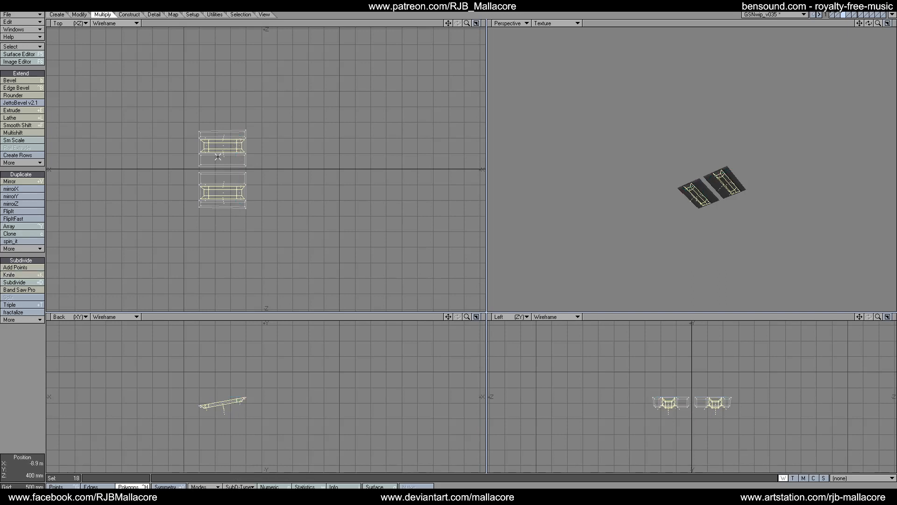
Knife both raised strips crosswise twice more, inside the existing end cuts, to form a short segment near each end.
left_click(21, 275)
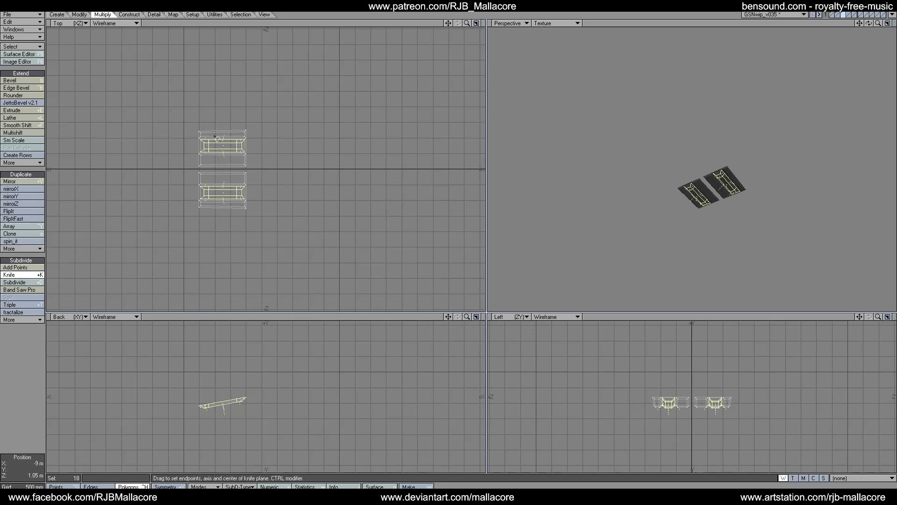
left_click_drag(216, 137, 220, 206)
key("space")
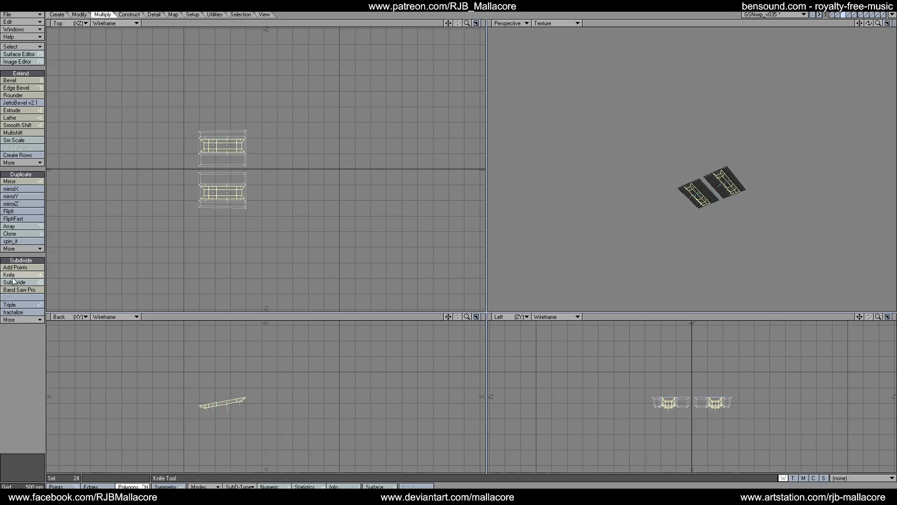
left_click(29, 275)
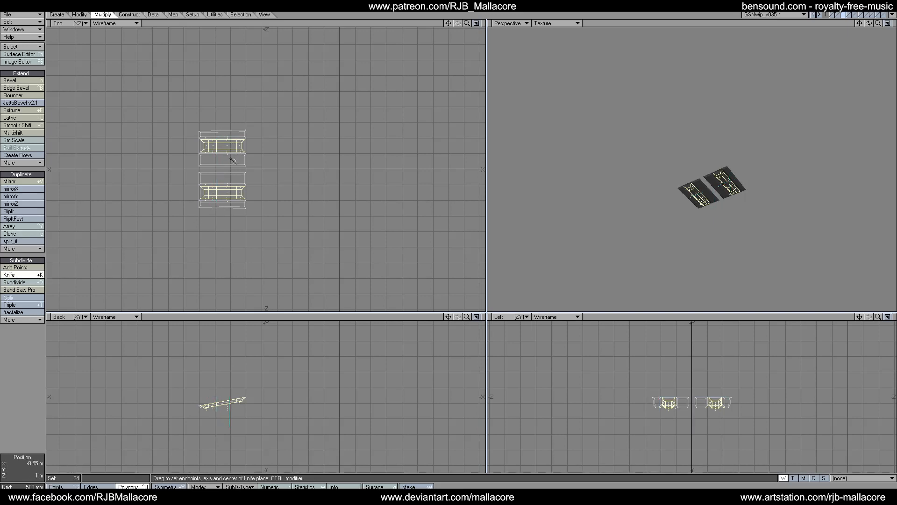
left_click_drag(233, 161, 233, 206)
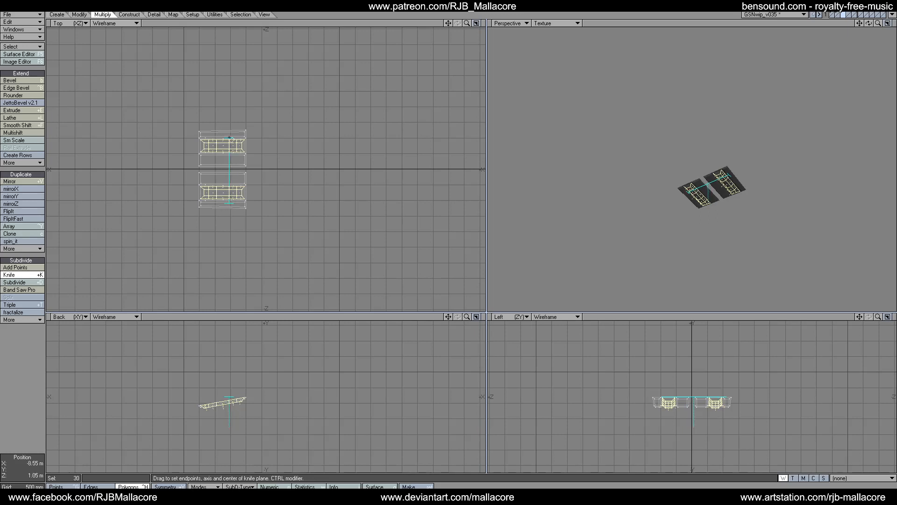
left_click_drag(229, 138, 230, 139)
key("space")
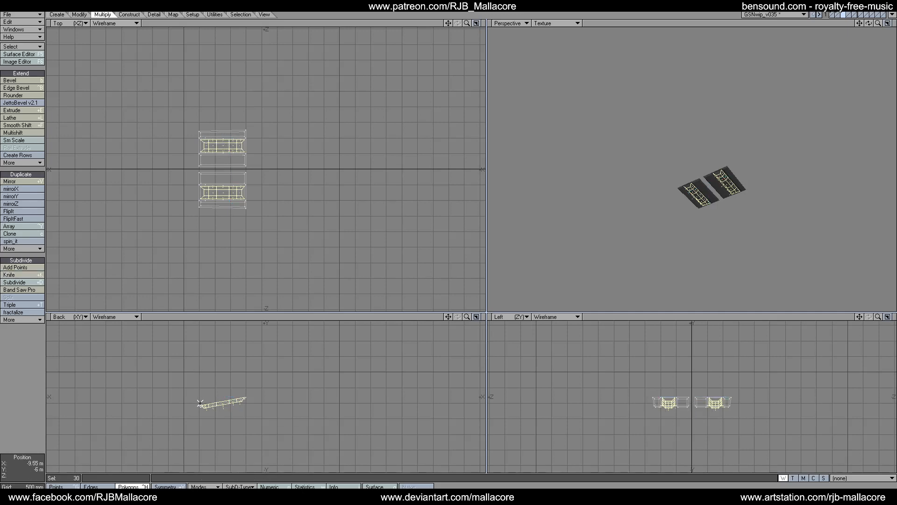
Keep only the four short segments of the strips selected and inset them with Multishift, using no shift.
mouse_move(199, 403)
left_mouse_down()
mouse_move(206, 418)
mouse_move(242, 390)
mouse_move(242, 403)
mouse_move(223, 404)
mouse_move(226, 414)
mouse_move(201, 405)
left_mouse_up()
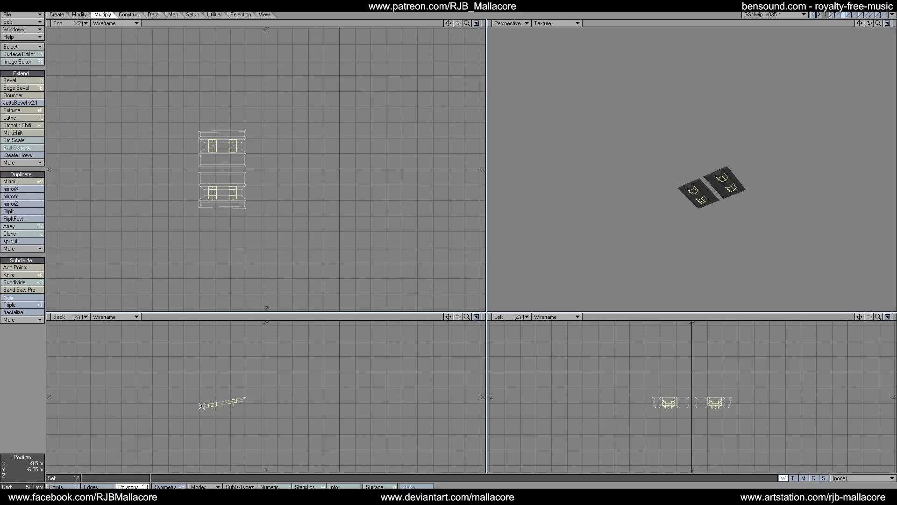
left_click(19, 134)
type("n.02")
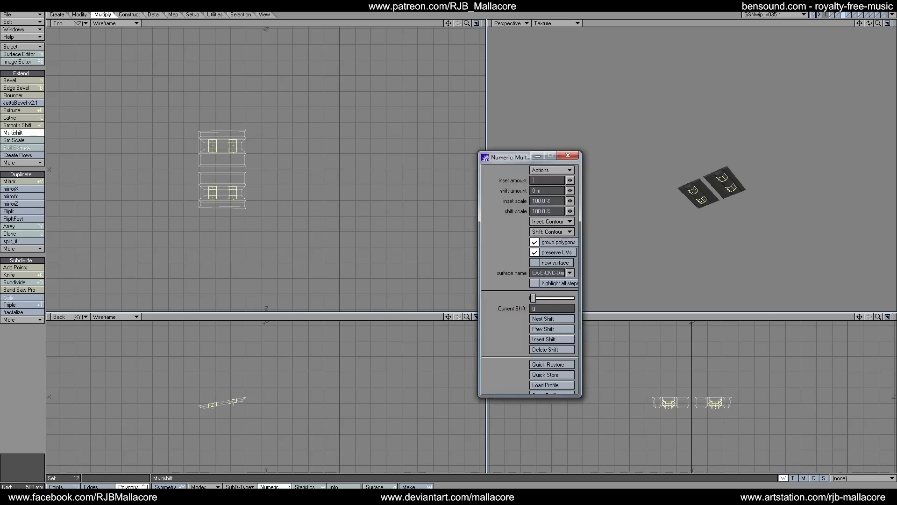
key("Tab")
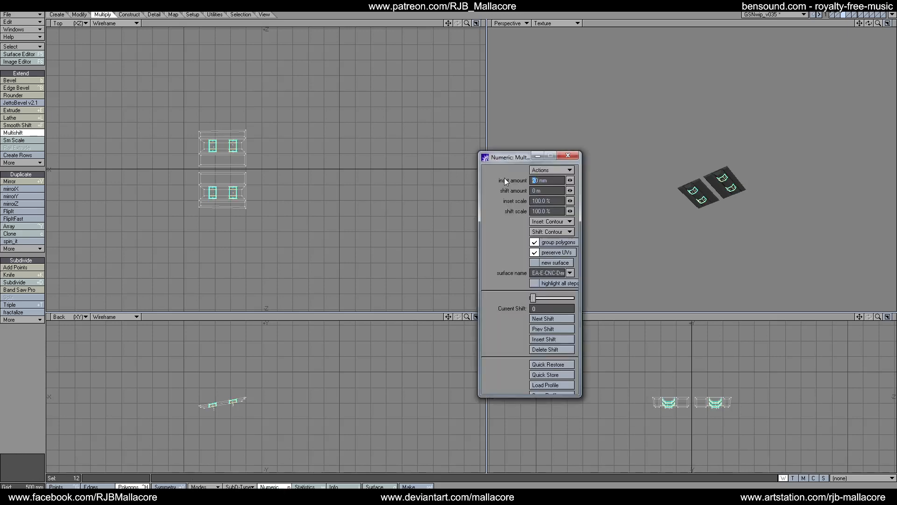
left_click(567, 155)
key("space")
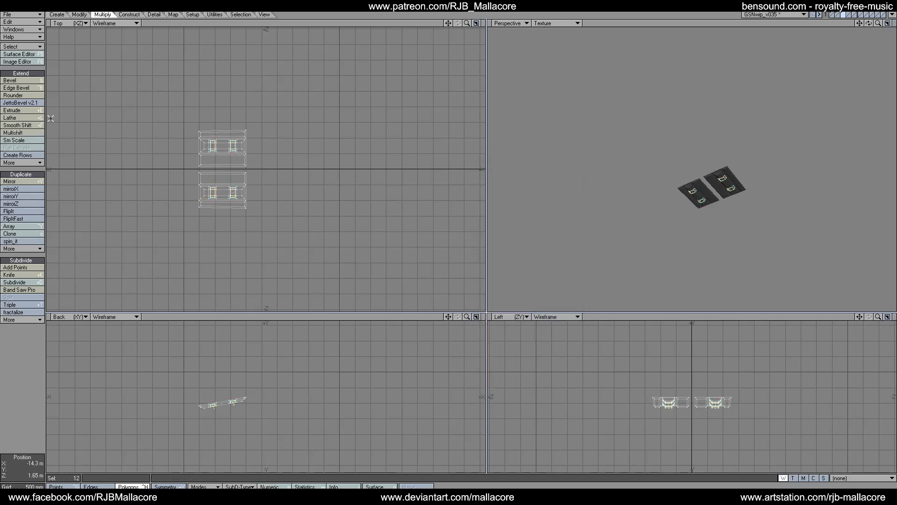
Recess the four inset segments with a second Multishift that uses only shift and no inset.
left_click(40, 133)
key("n")
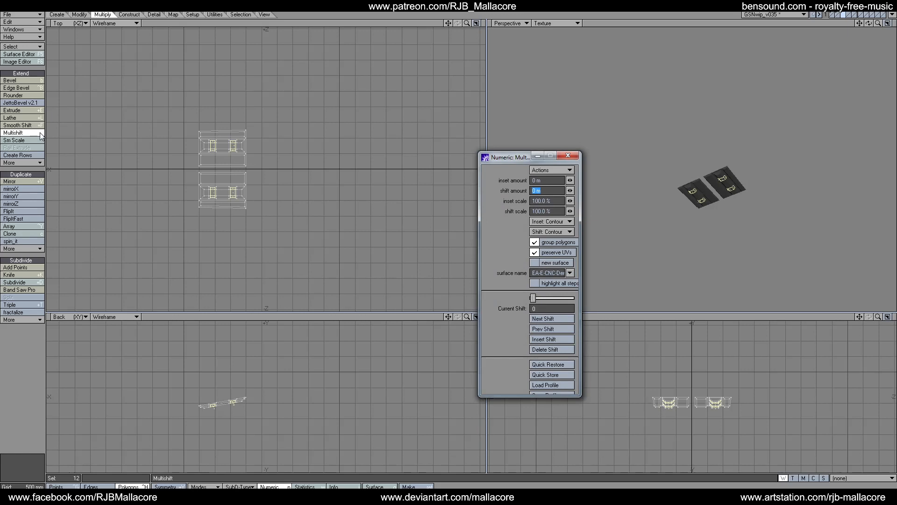
type("5")
key("Tab")
left_click(575, 155)
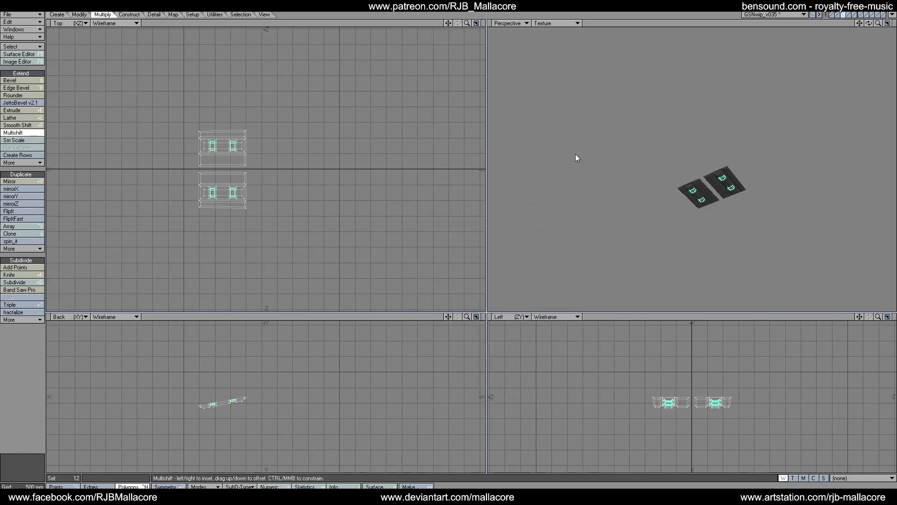
key("space")
Assign the GSN-OrangeGlow surface to the four recessed segments and clear the selection.
key("q")
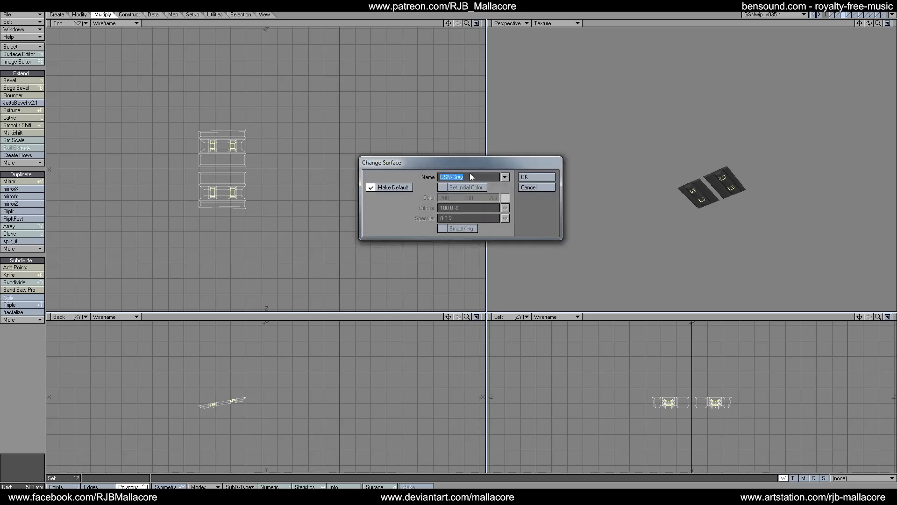
left_click(505, 177)
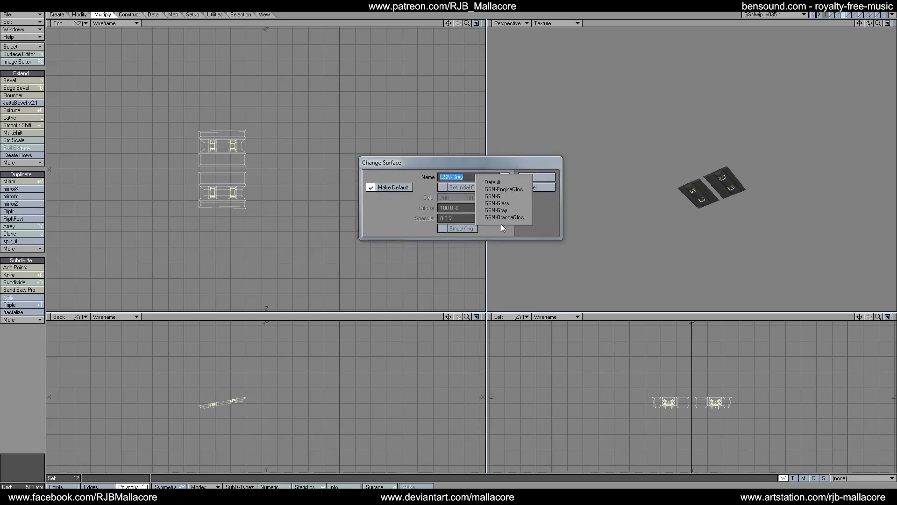
left_click(503, 217)
left_click(526, 177)
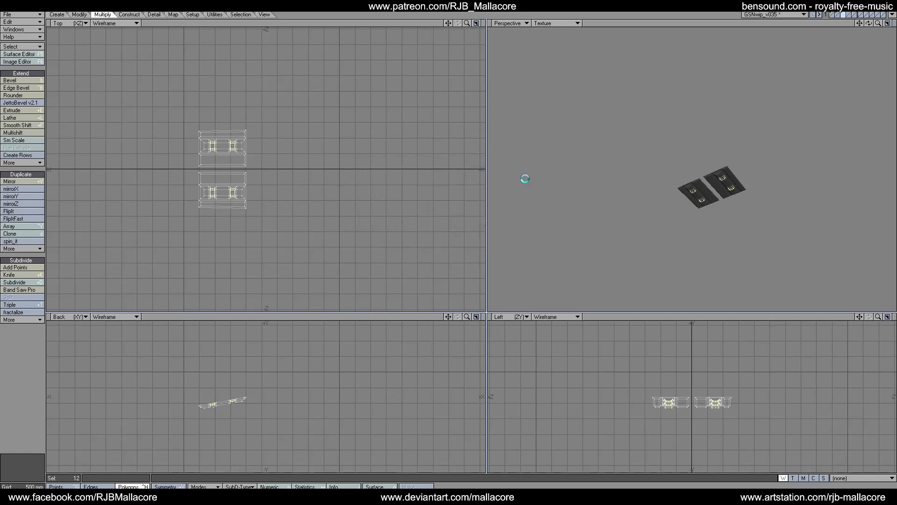
left_click(40, 397)
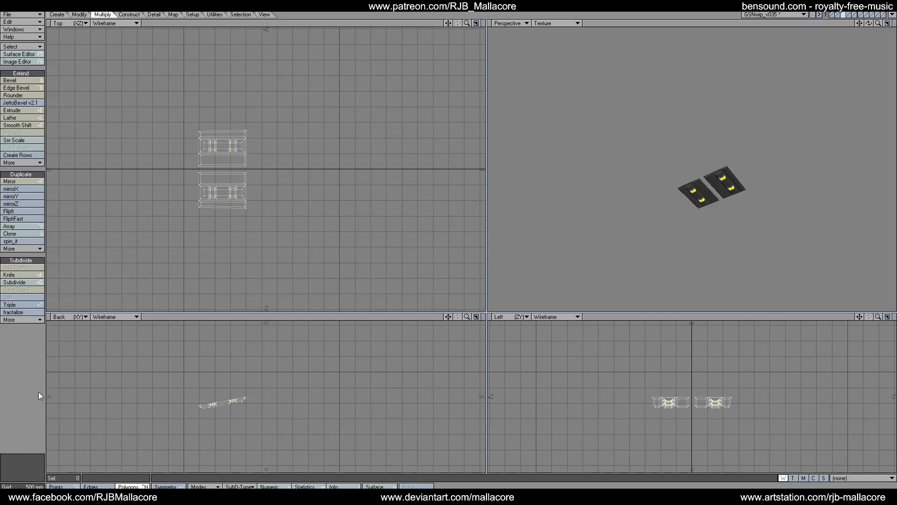
Select the middle section of both strips between the glowing segments and inset it 50 mm with Multishift, without shift.
left_click(222, 404)
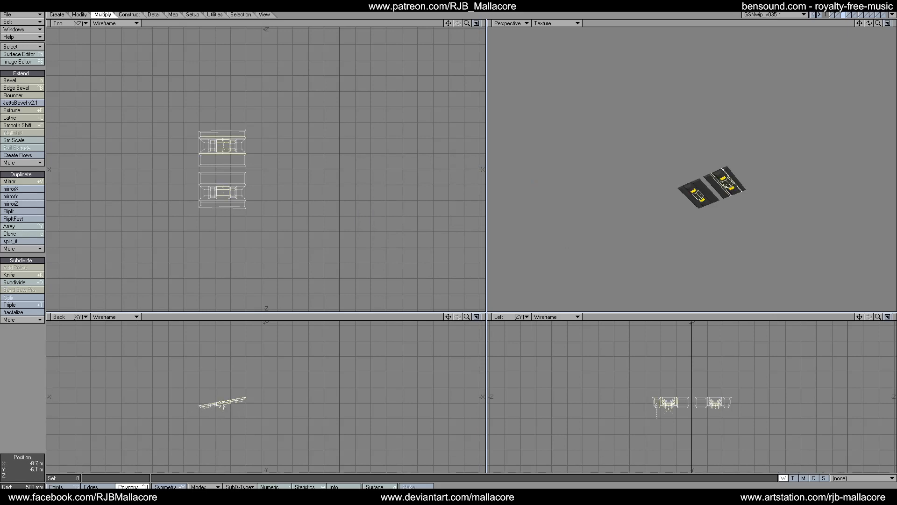
key("/")
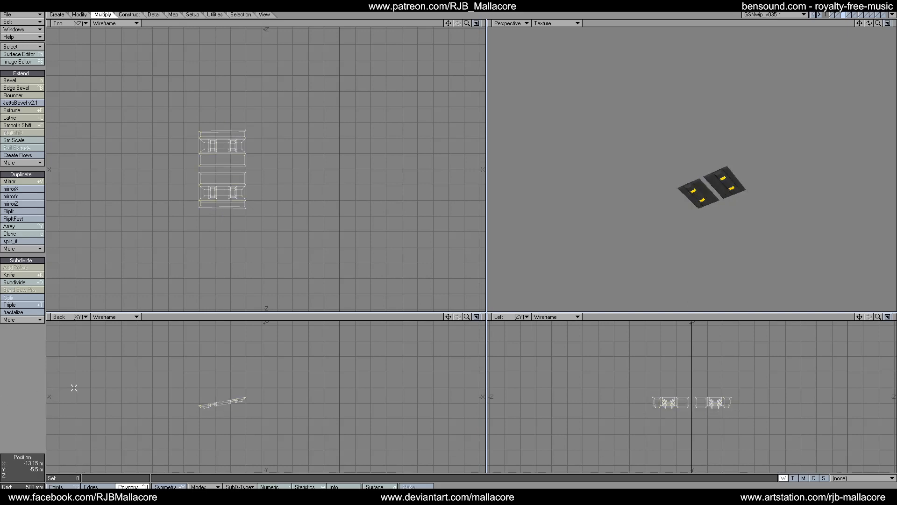
key("a")
left_click(265, 408)
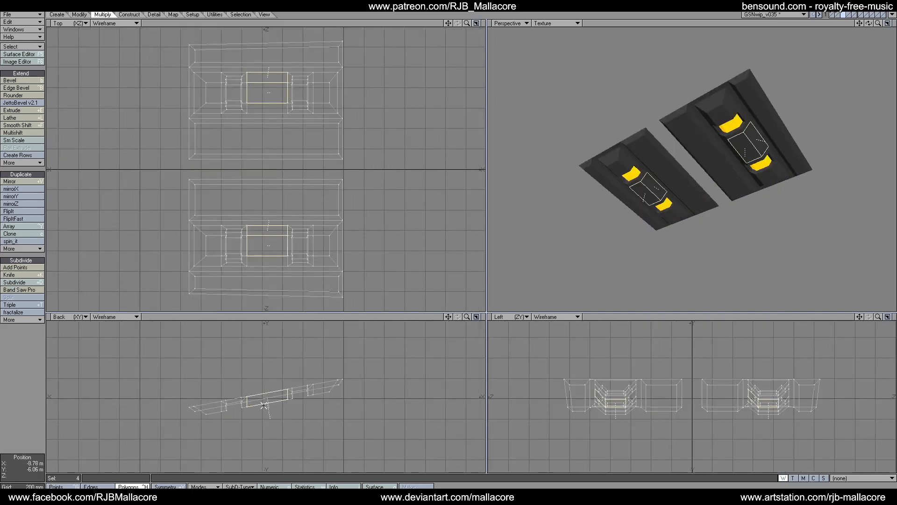
left_click(263, 404)
left_click(263, 404)
left_click(37, 134)
key("n")
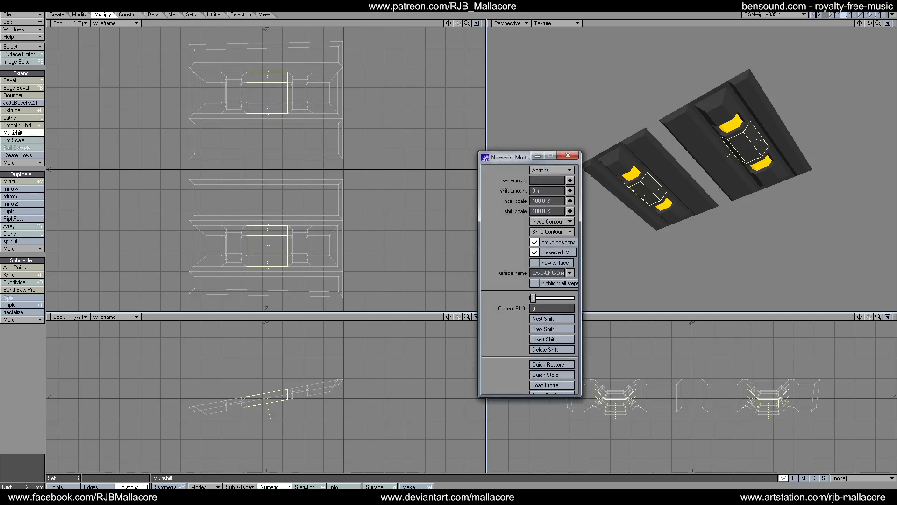
key("Tab")
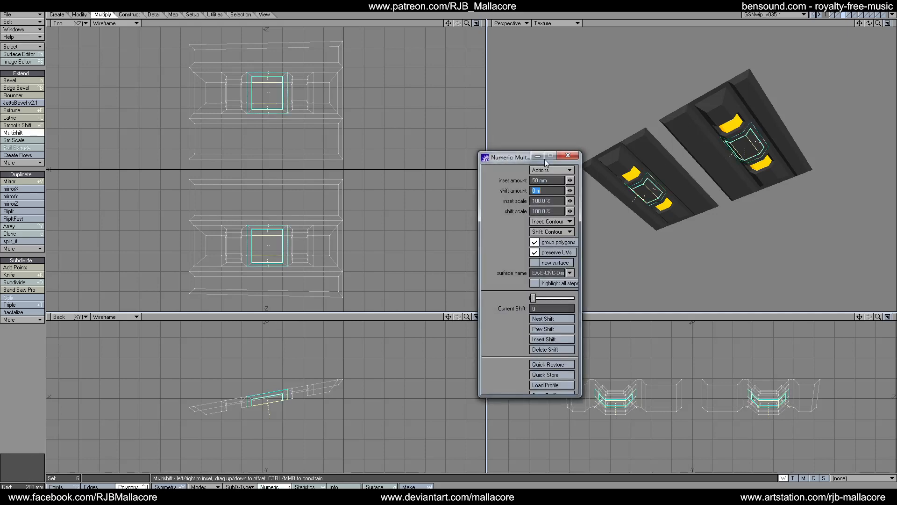
left_click(568, 156)
key("space")
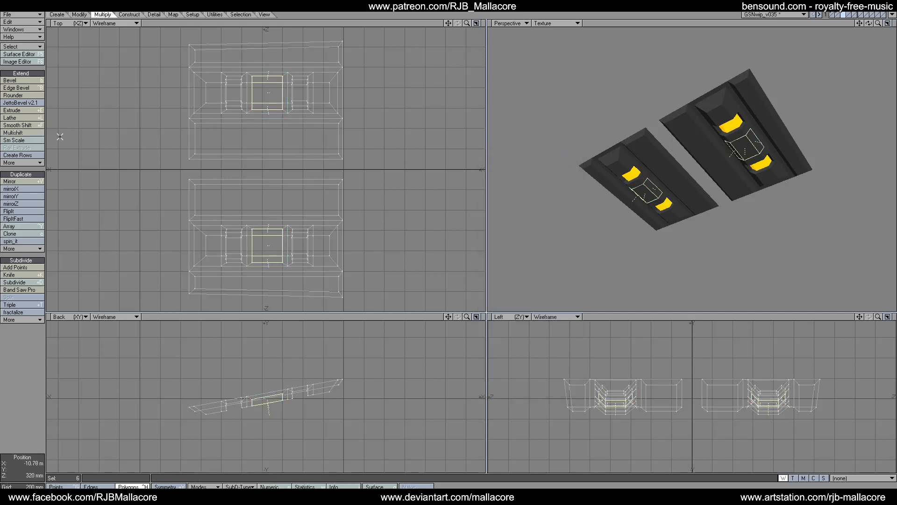
Raise the inset middle sections with a shift-only Multishift, trying 50 mm and then settling on a smaller shift.
left_click(40, 133)
type("n")
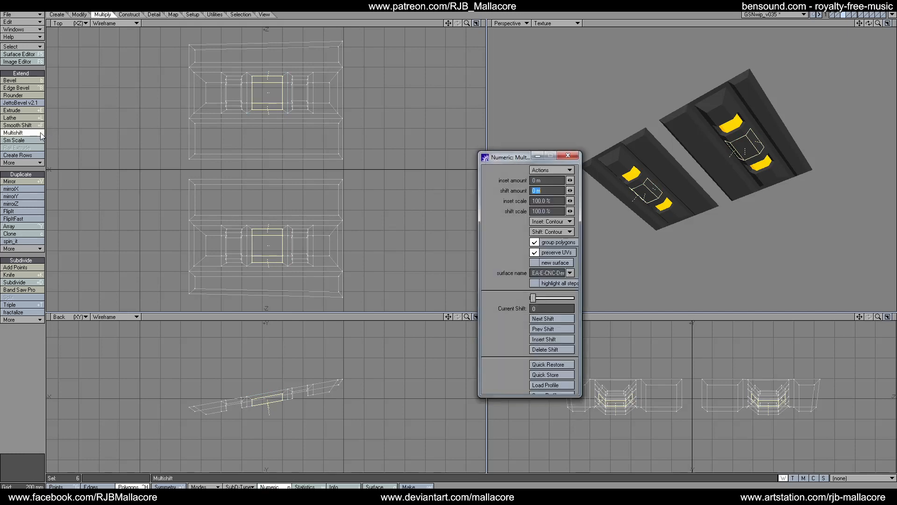
type(".05")
key("Tab")
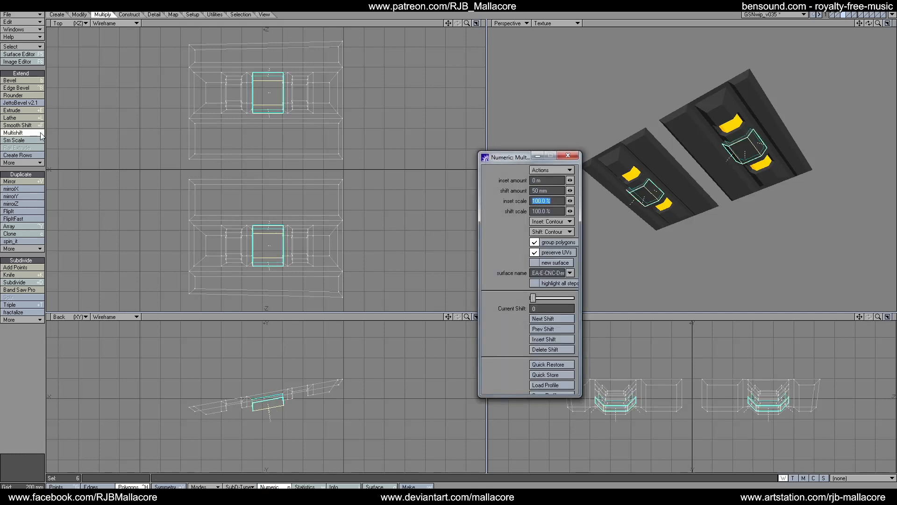
left_click(533, 190)
left_click(567, 156)
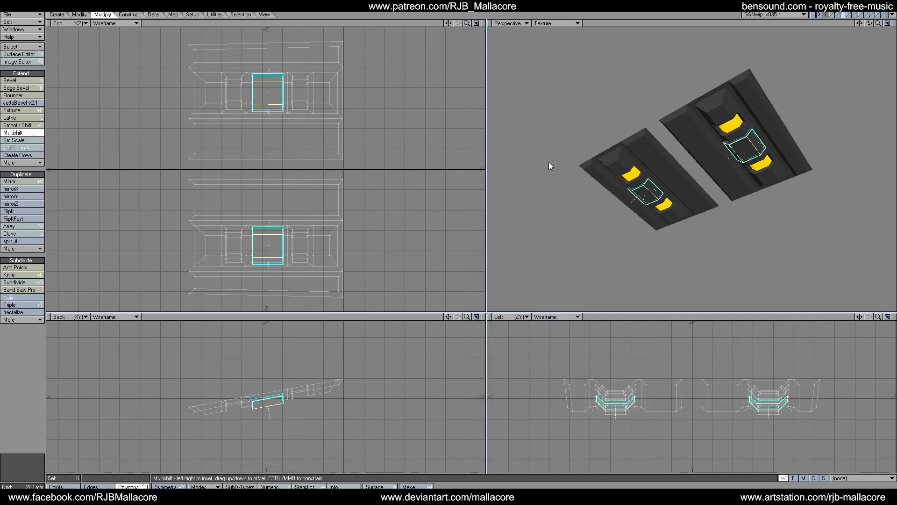
key("space")
left_click(35, 378)
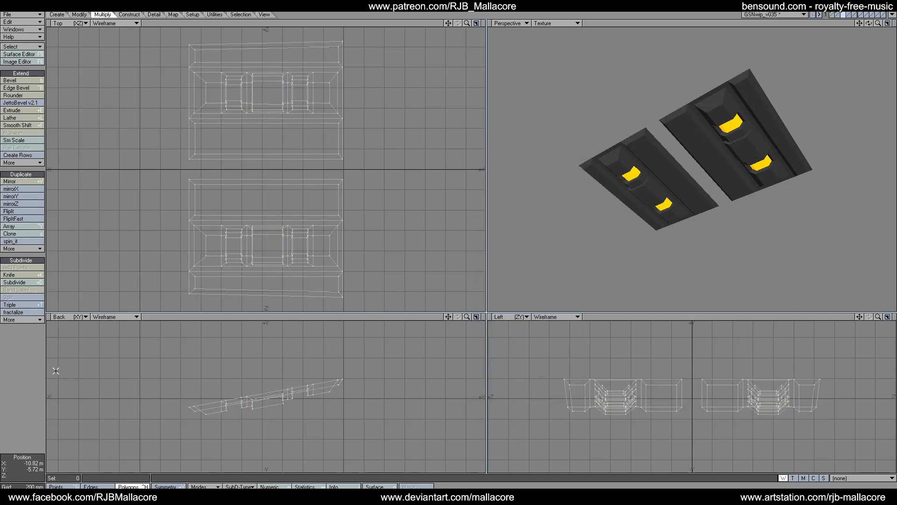
Cut both finished panels and paste them into the first layer with the shuttle hull.
key("ctrl+x")
left_click(834, 15)
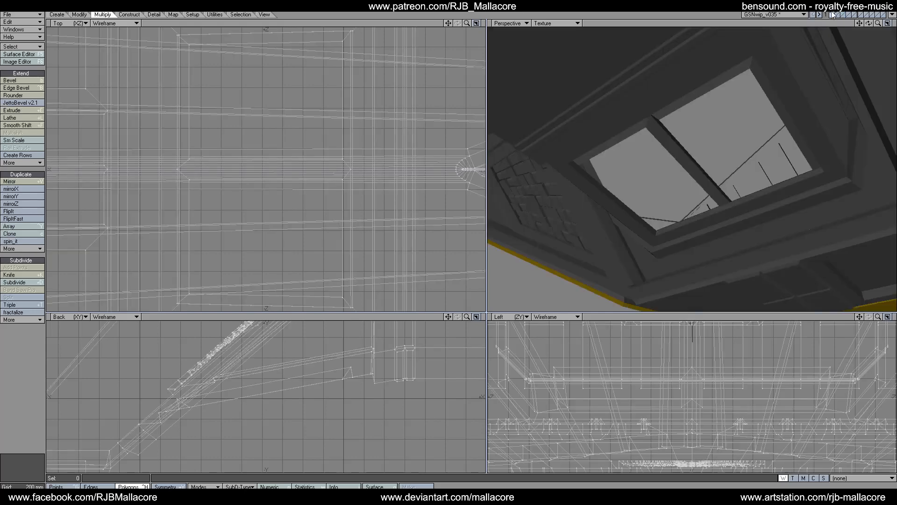
key("ctrl+v")
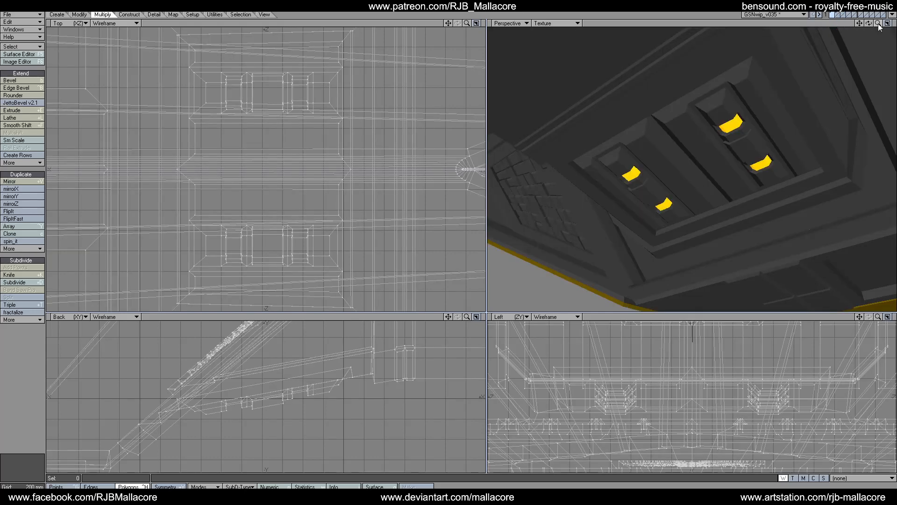
Merge the model's points with the Automatic range and save the model as the next version, GSNwip_v036.
left_click_drag(879, 24, 827, 25)
key("m")
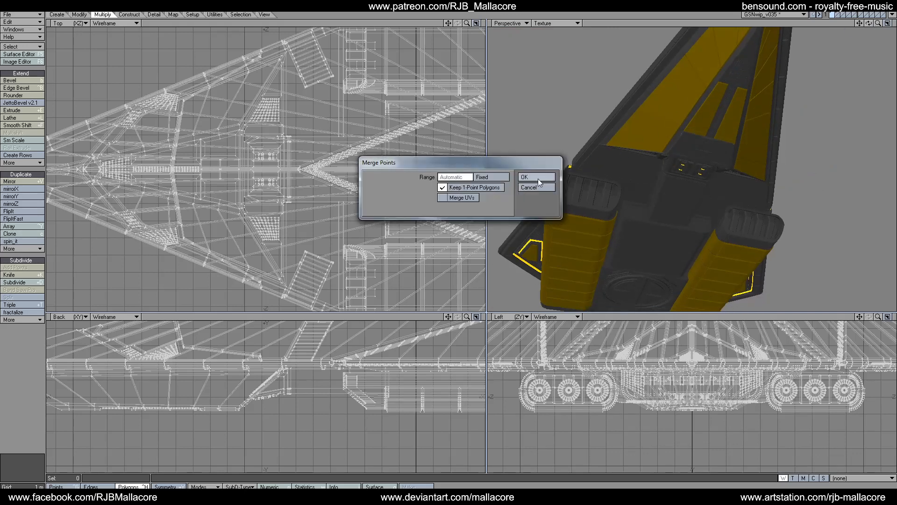
left_click(537, 178)
left_click(447, 179)
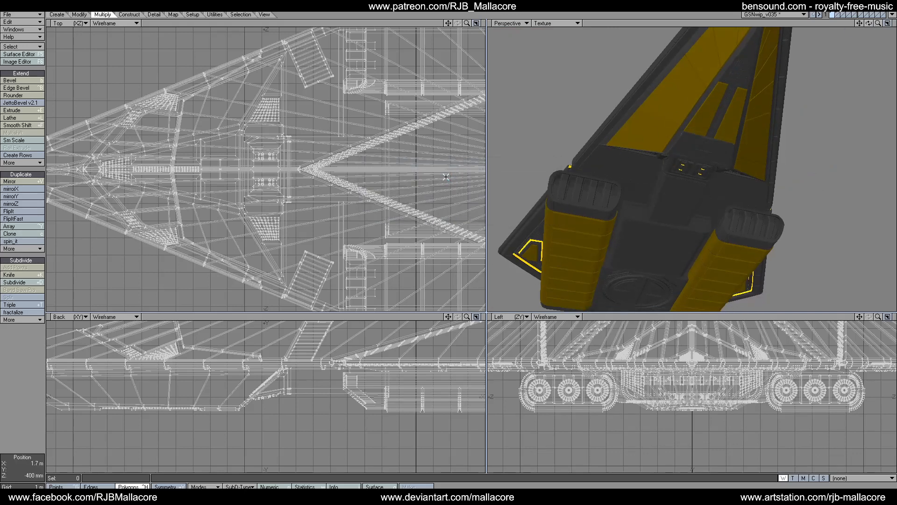
key("plus")
left_click(435, 164)
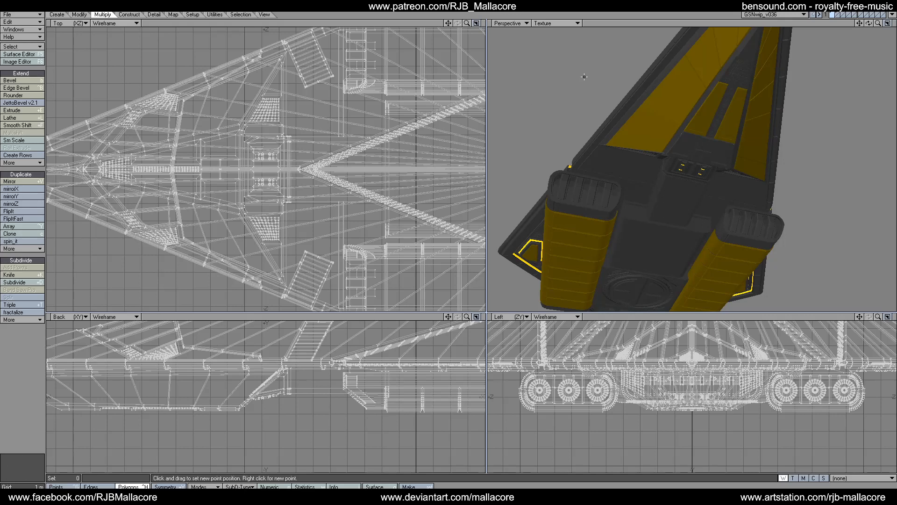
Select the triangular side panel on both outer walls beside the glowing panels and inset them 100 mm with Multishift, without shift.
left_click_drag(869, 24, 895, 24)
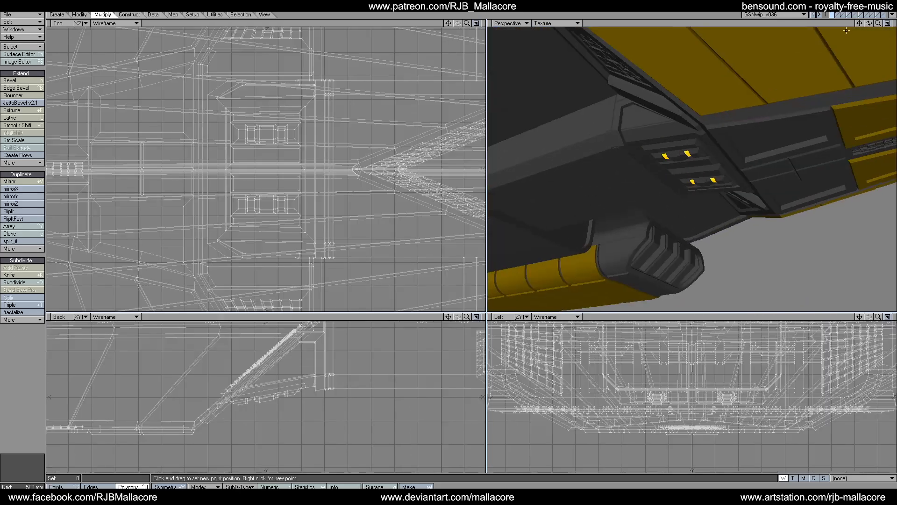
left_click(547, 216)
left_click(131, 486)
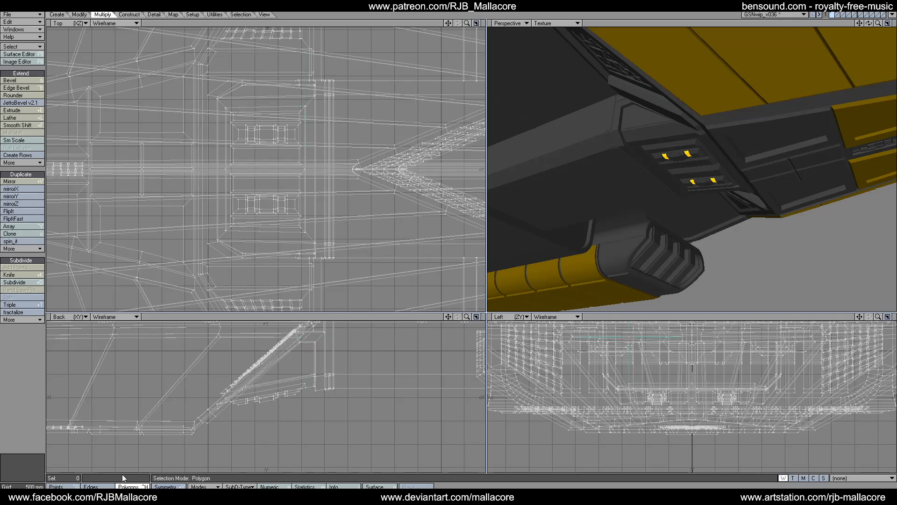
left_click(627, 124)
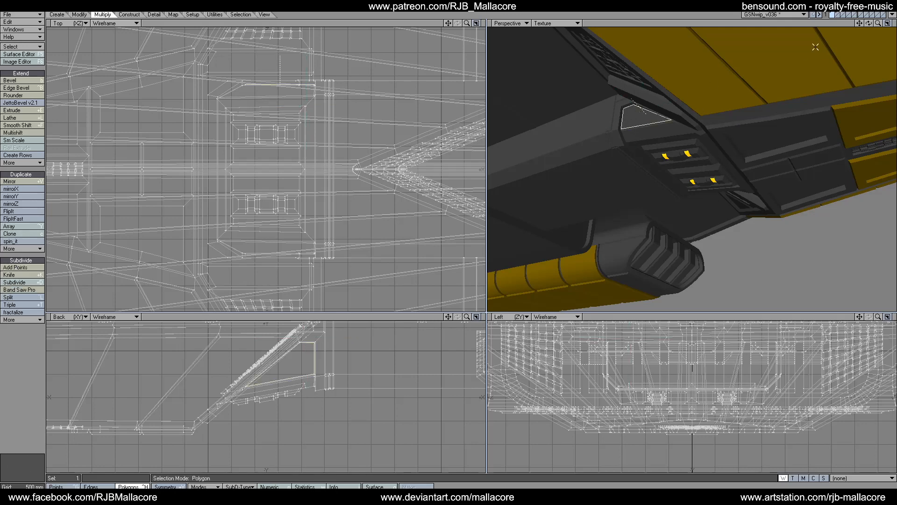
left_click_drag(870, 24, 810, 72)
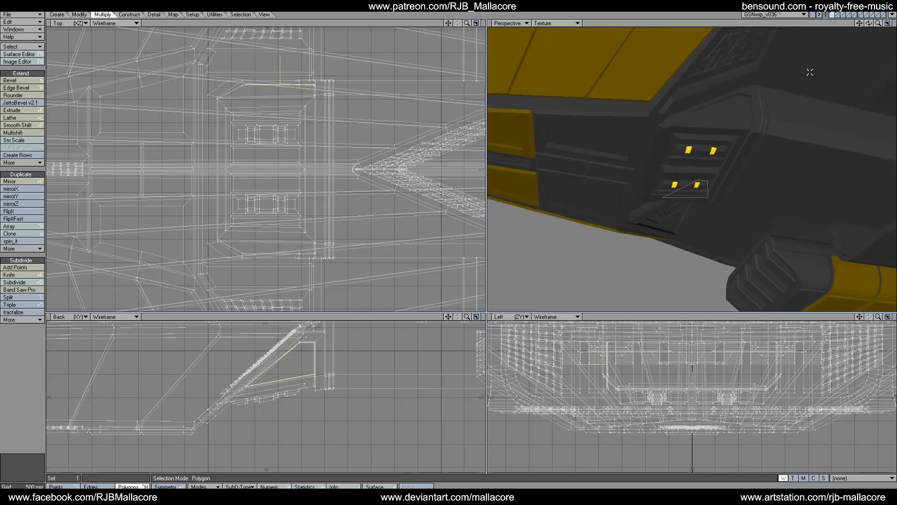
left_click(740, 98)
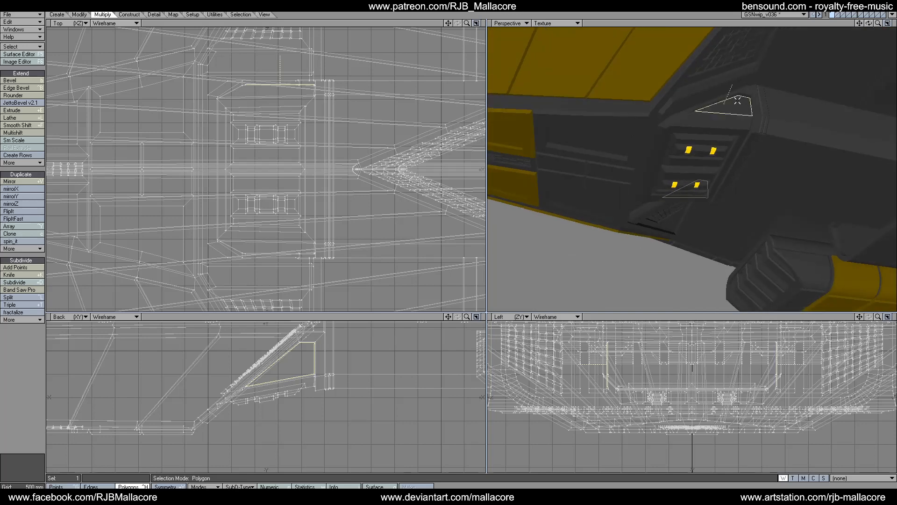
left_click(22, 133)
key("n")
key("Tab")
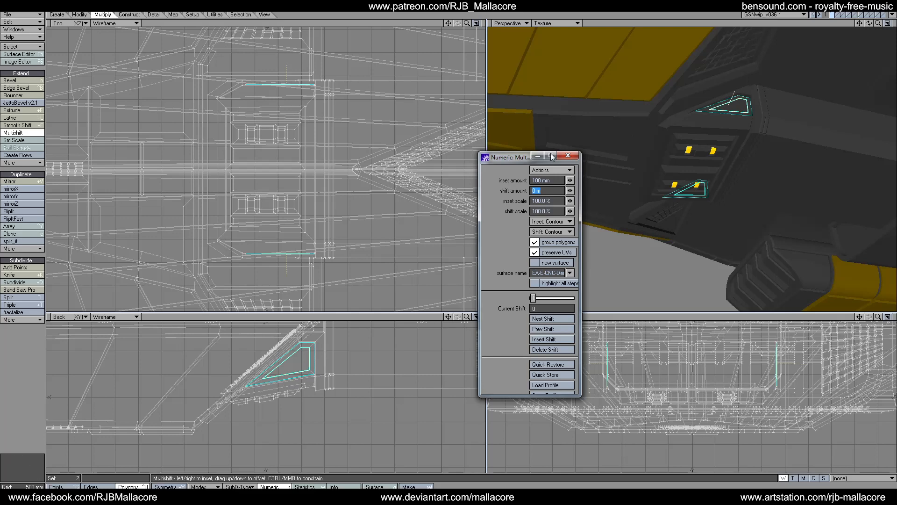
left_click(565, 156)
Sink both inset side panels with a Multishift of -100 mm shift and no inset, and clear the selection.
left_click(38, 133)
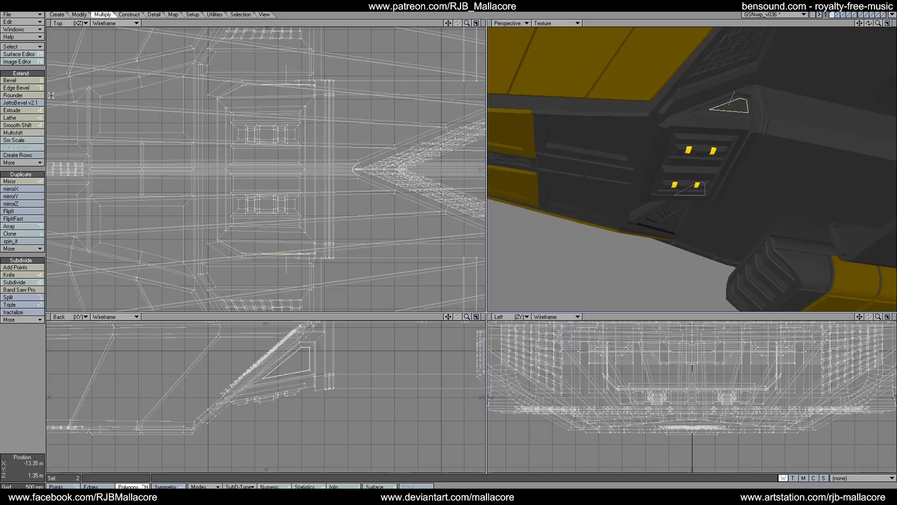
left_click(38, 133)
key("n")
key("Tab")
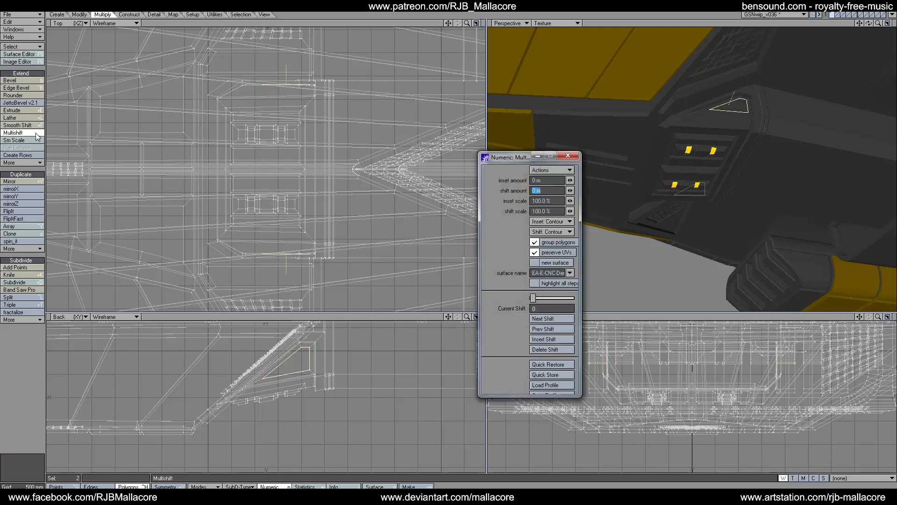
type("-100")
key("Tab")
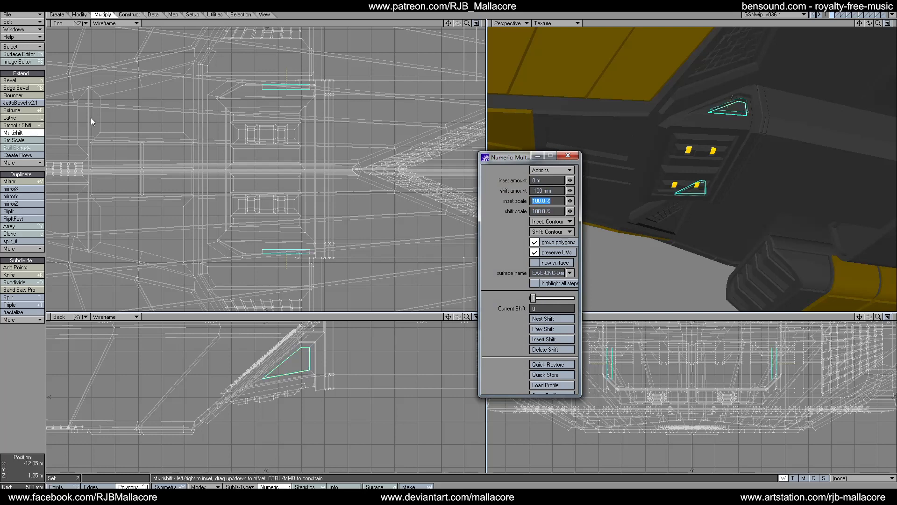
left_click(566, 155)
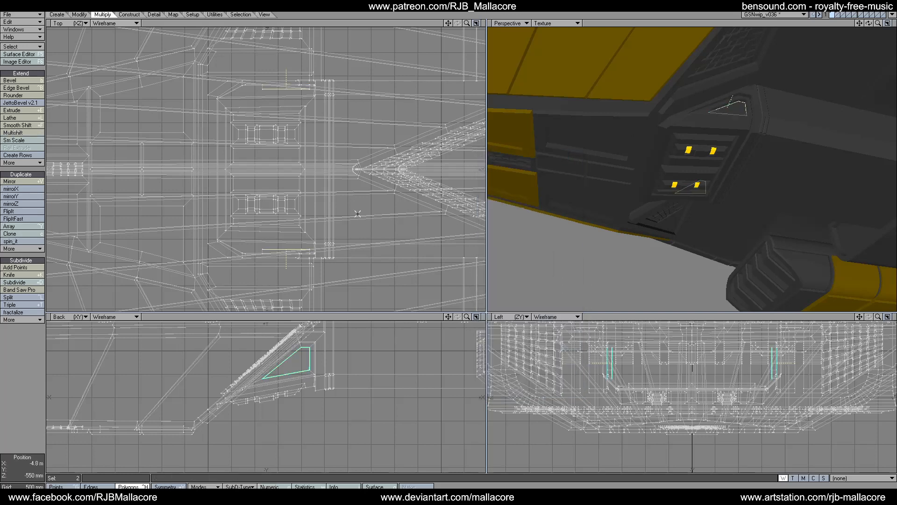
left_click(31, 350)
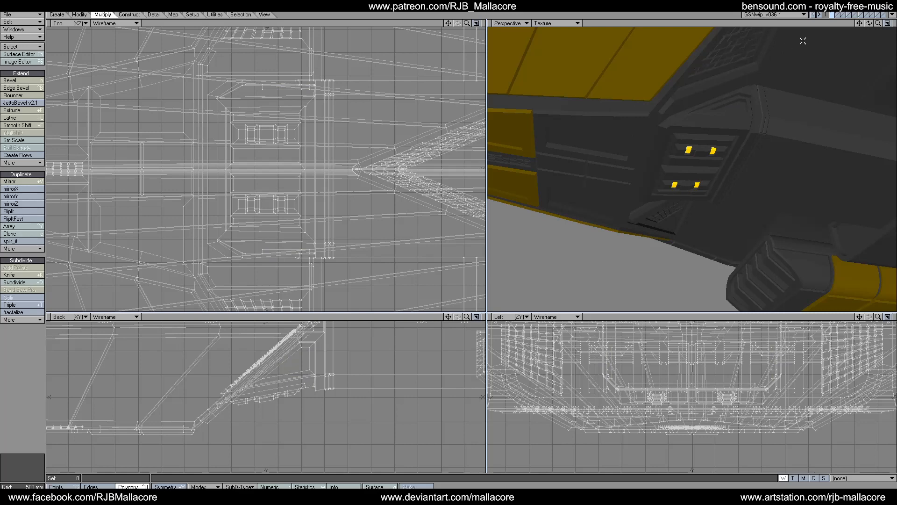
Select the long central body panels behind the glowing panels and knife a vertical cut across them near their rear end.
left_click_drag(869, 24, 872, 24)
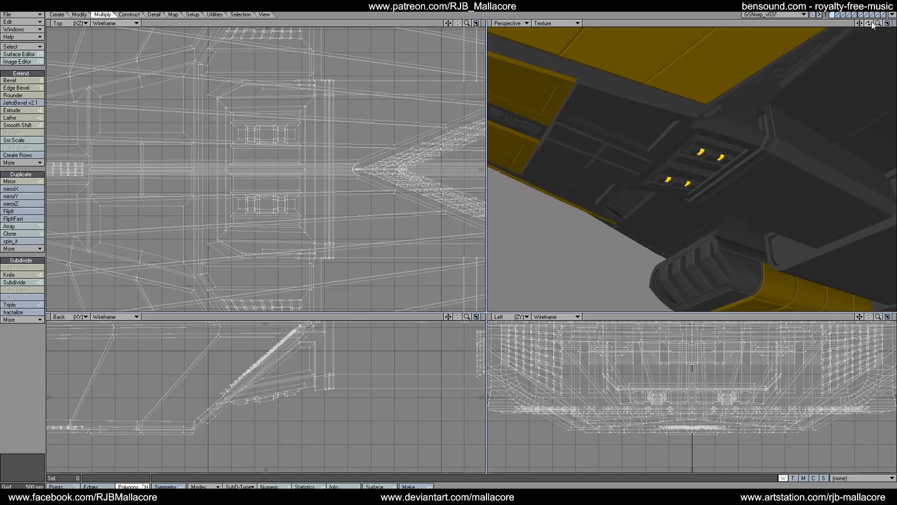
key("a")
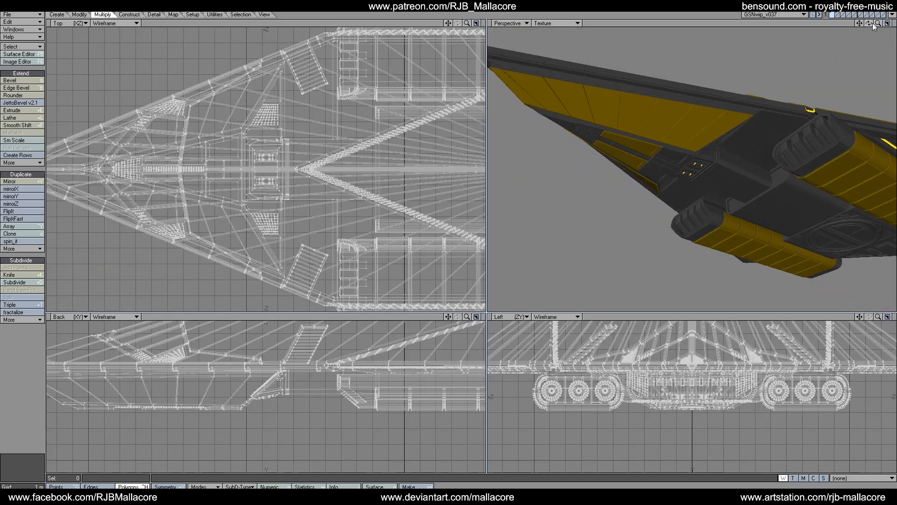
mouse_move(868, 27)
left_mouse_down()
mouse_move(890, 27)
mouse_move(869, 24)
left_mouse_up()
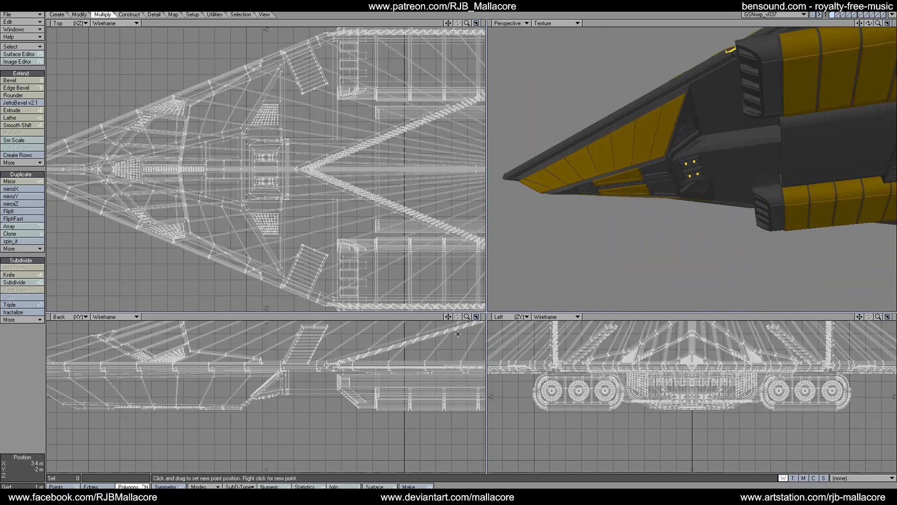
left_click_drag(467, 316, 395, 332)
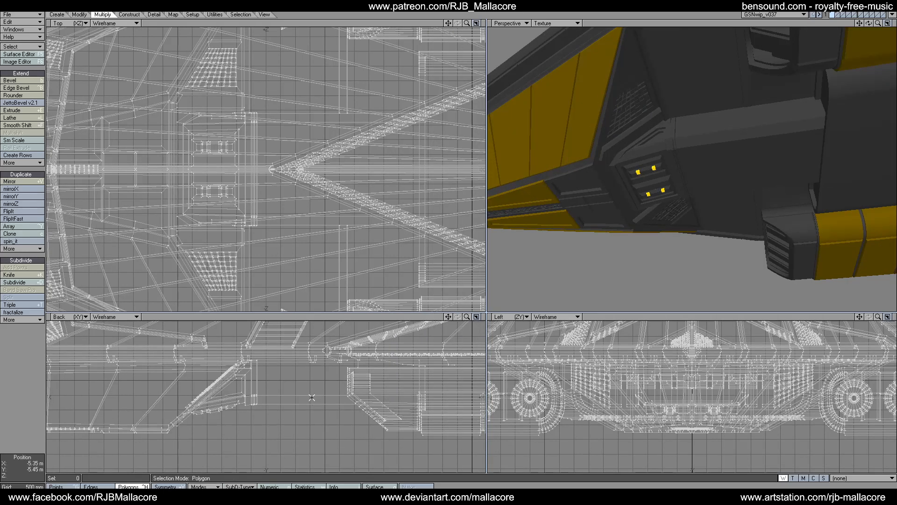
left_click_drag(312, 398, 305, 394)
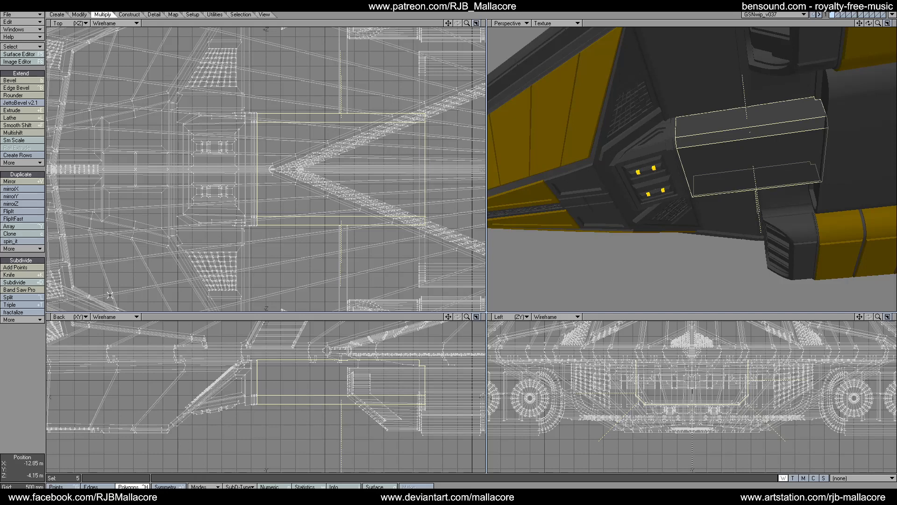
left_click(19, 274)
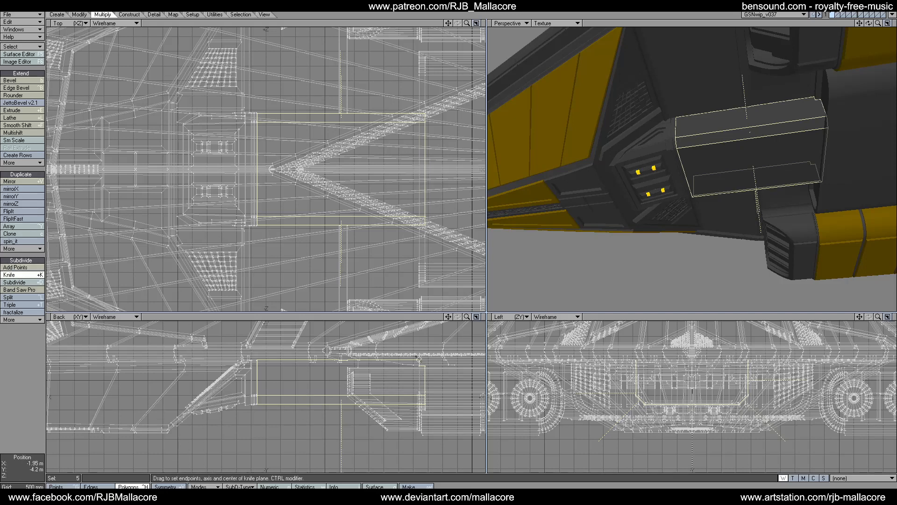
left_click_drag(417, 364, 418, 413)
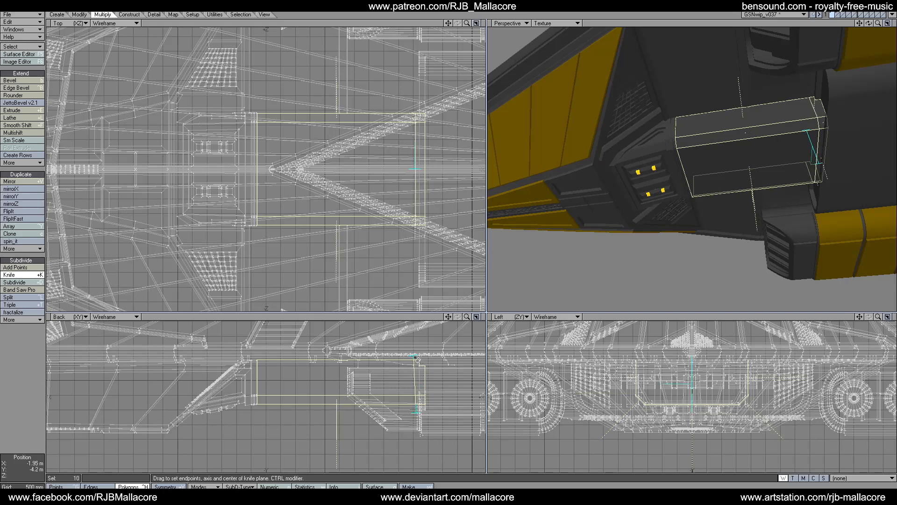
left_click_drag(416, 357, 416, 357)
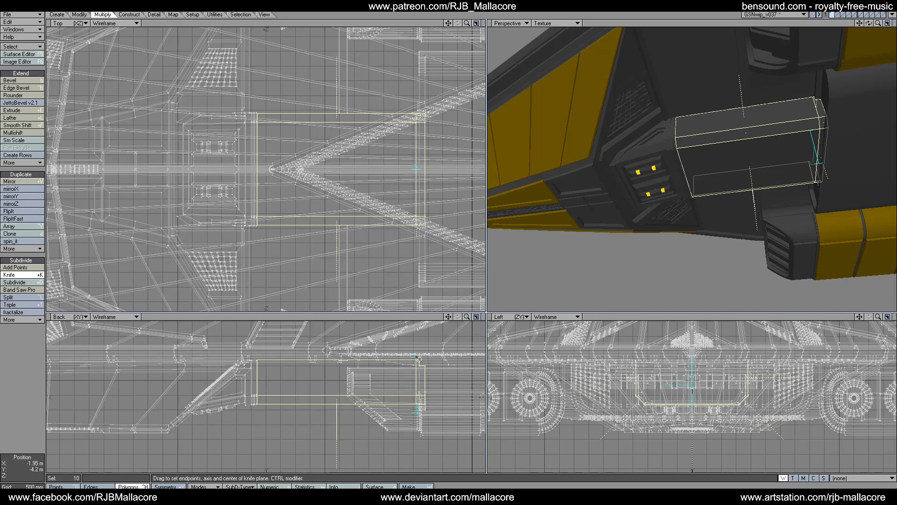
key("space")
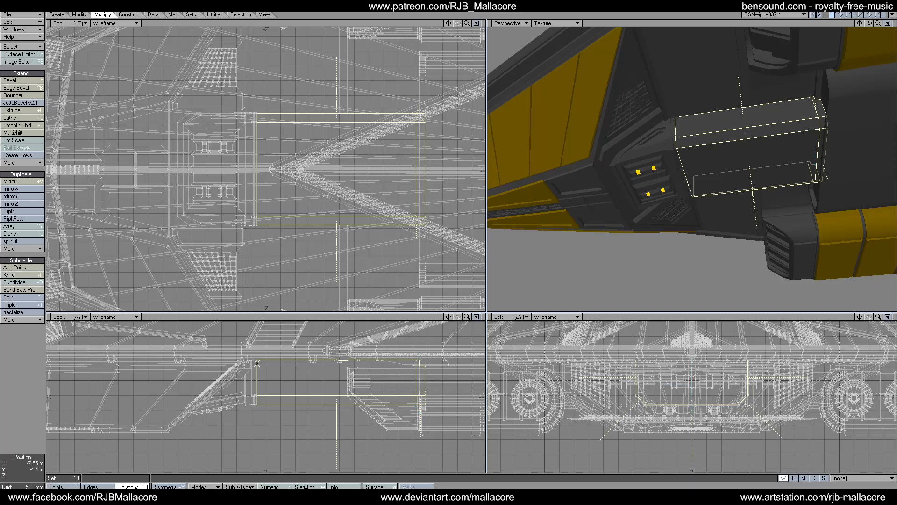
Knife a second vertical cut just behind the first and deselect the long body panels, keeping only the narrow rear bands selected.
left_click(30, 276)
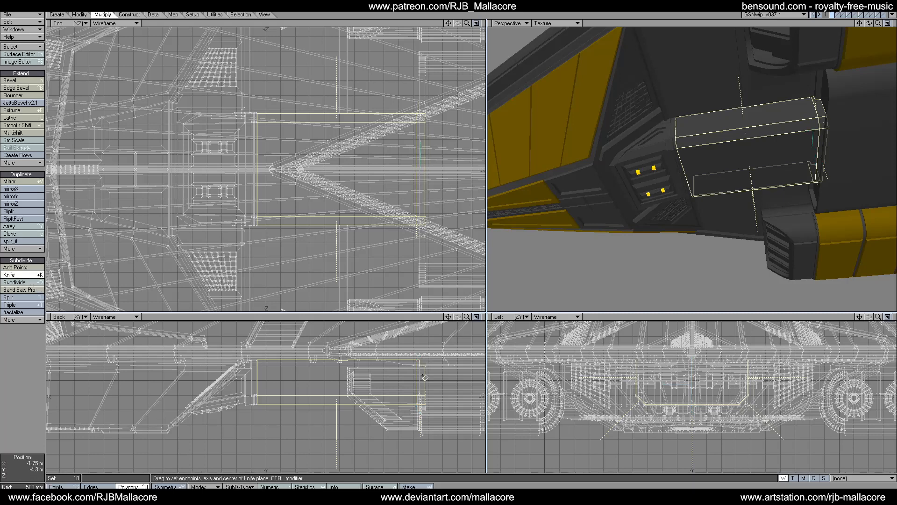
left_click_drag(422, 409, 421, 415)
key("space")
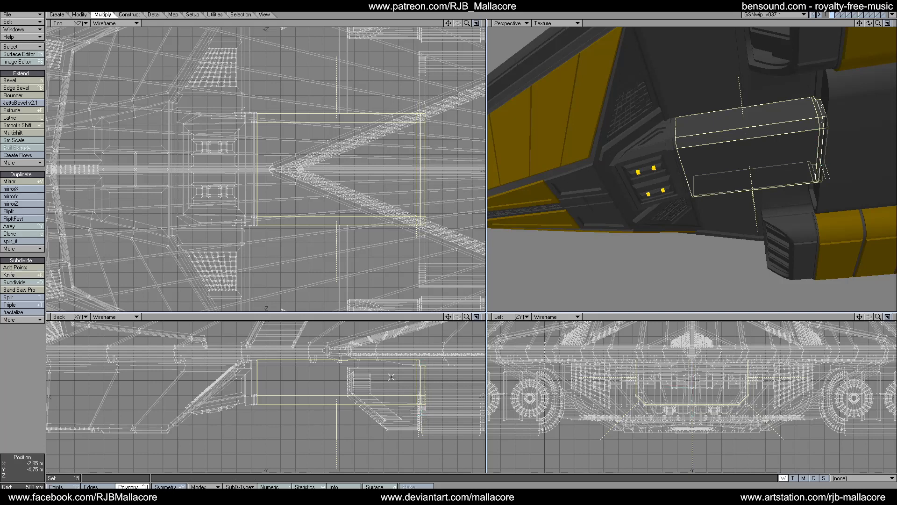
left_click_drag(386, 360, 384, 411)
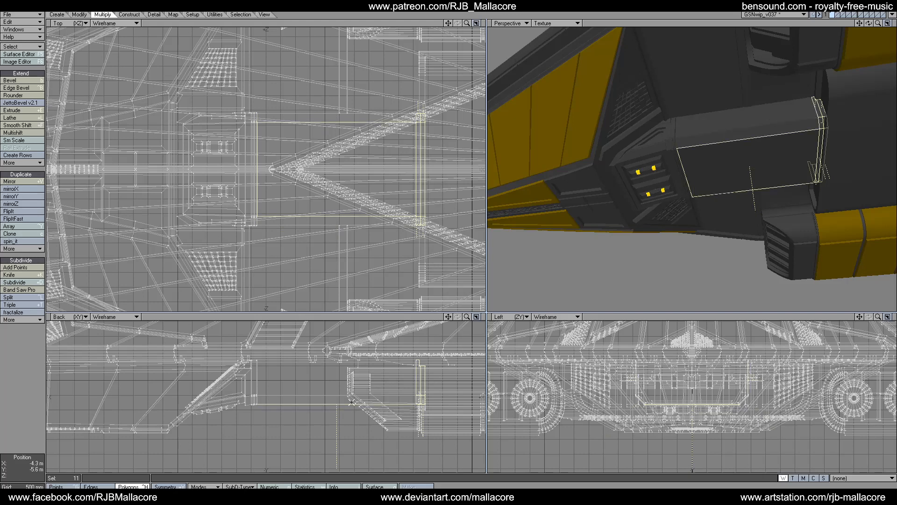
left_click(322, 404)
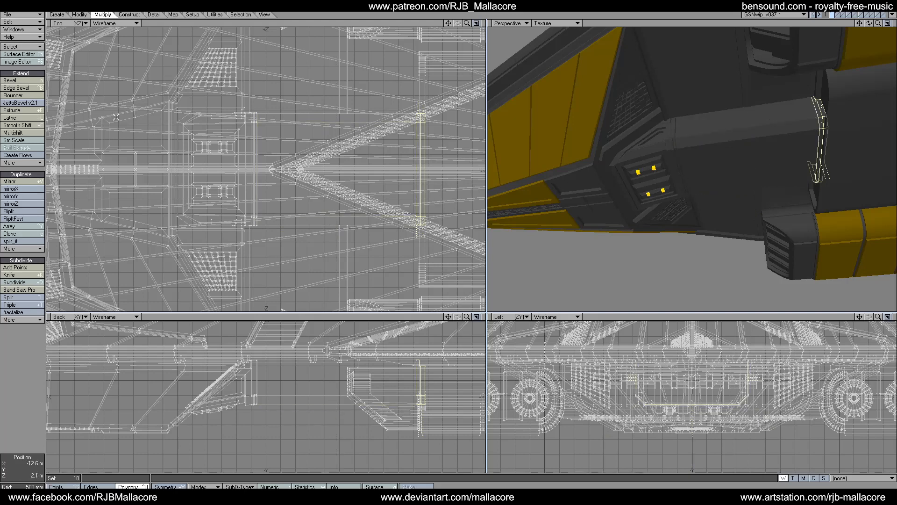
Try to bevel the narrow rear bands with a 50 mm shift and a 50 mm inset.
left_click(38, 81)
key("n")
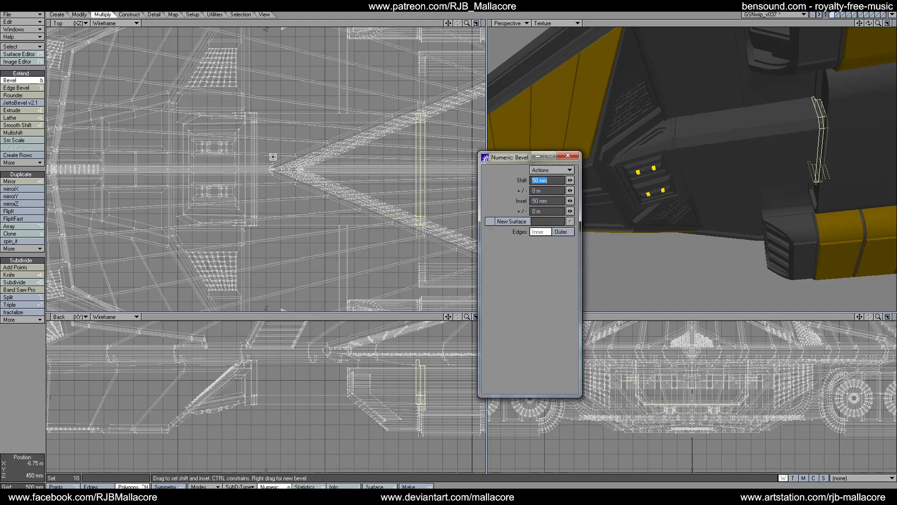
left_click(569, 157)
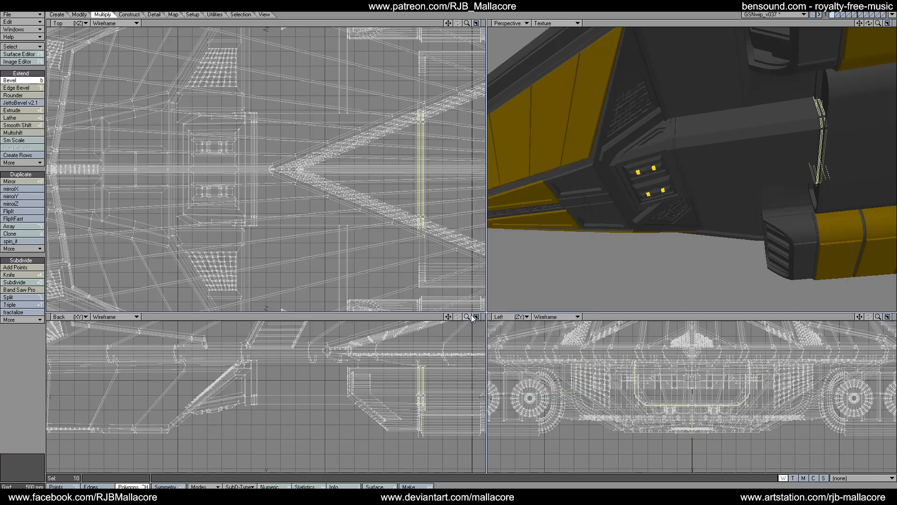
key("space")
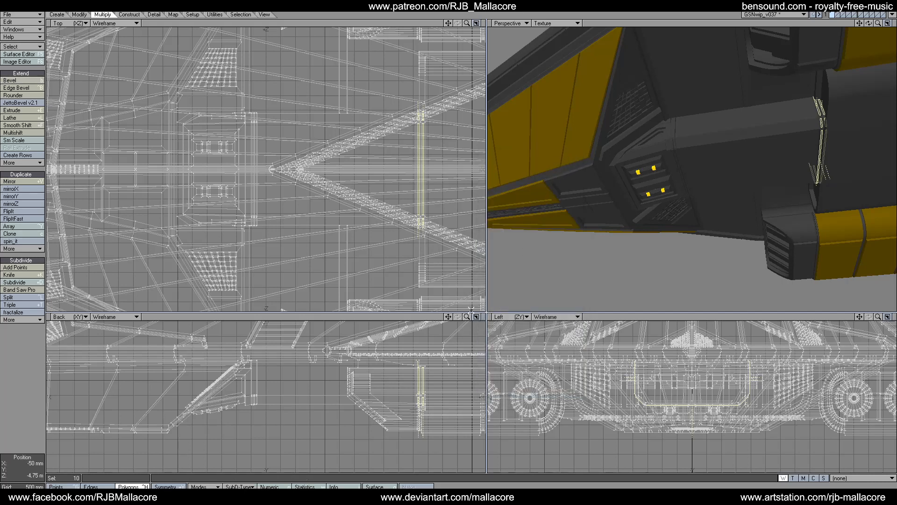
Bevel the narrow rear bands of the central body with a 50 mm shift and a 20 mm inset, and clear the selection.
left_click(28, 81)
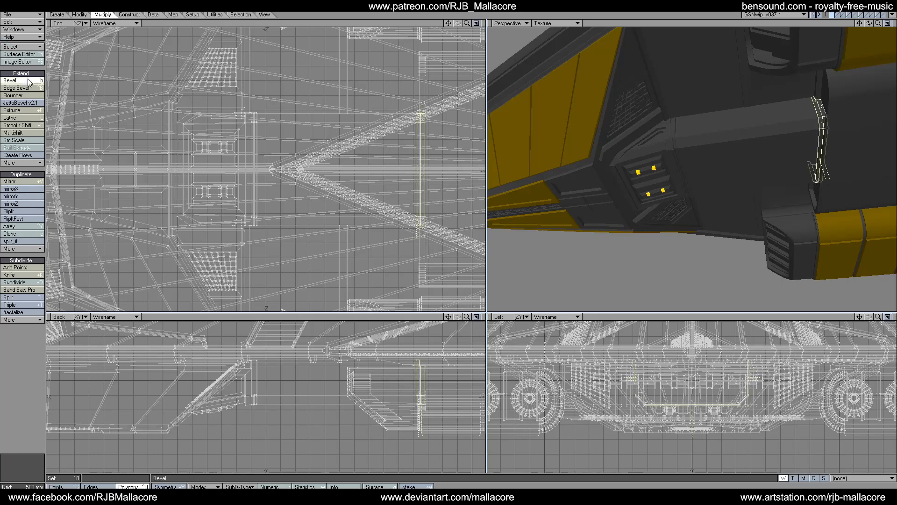
type("n")
type(".")
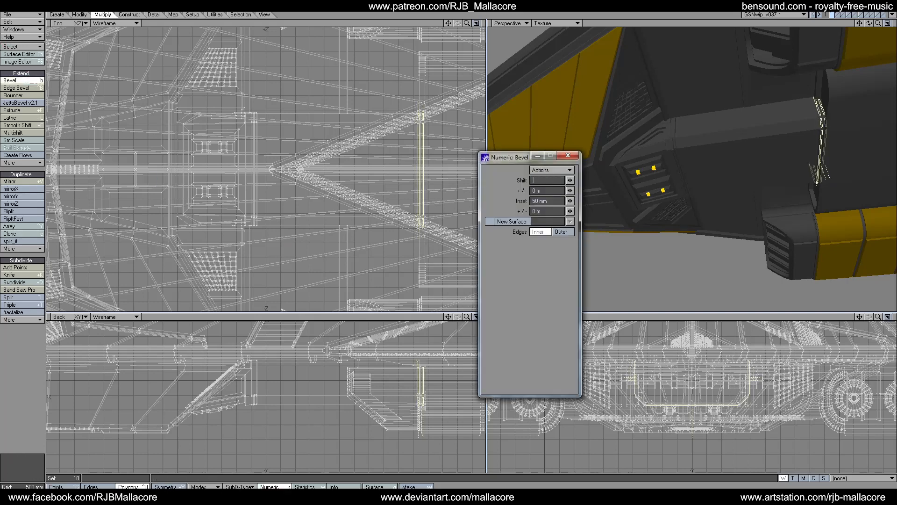
type("02")
key("Tab")
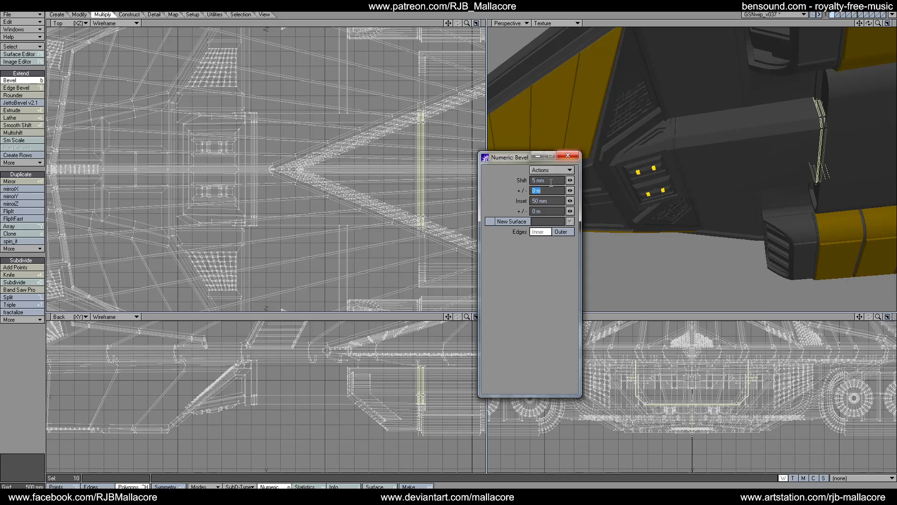
left_click_drag(548, 180, 526, 182)
type(".05")
key("Tab")
key("BackSpace")
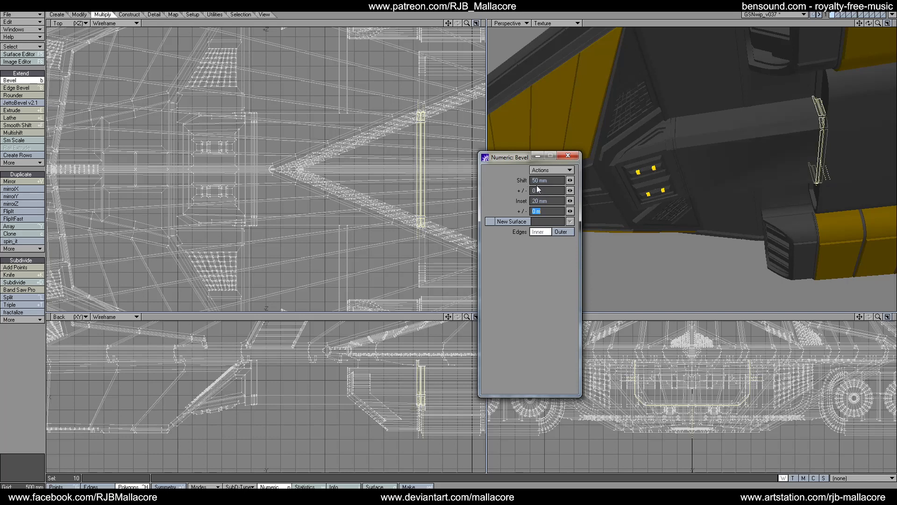
left_click(573, 156)
key("space")
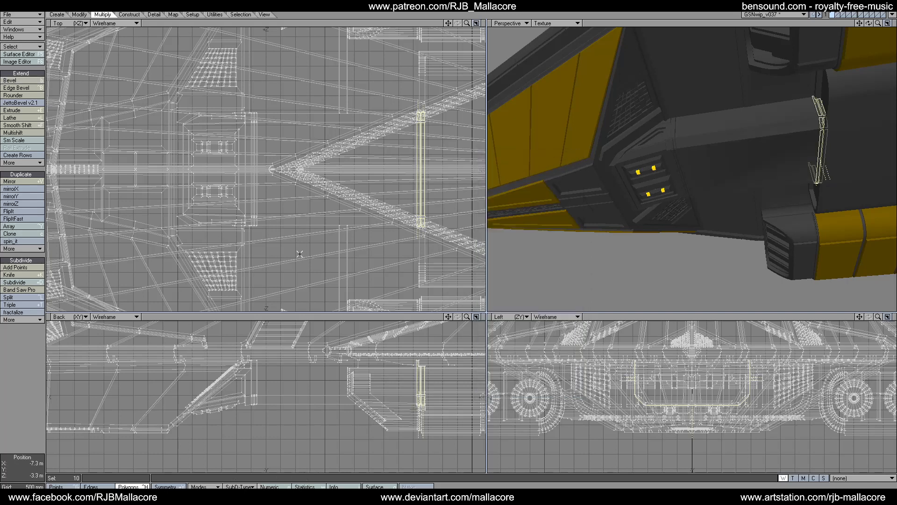
left_click(35, 357)
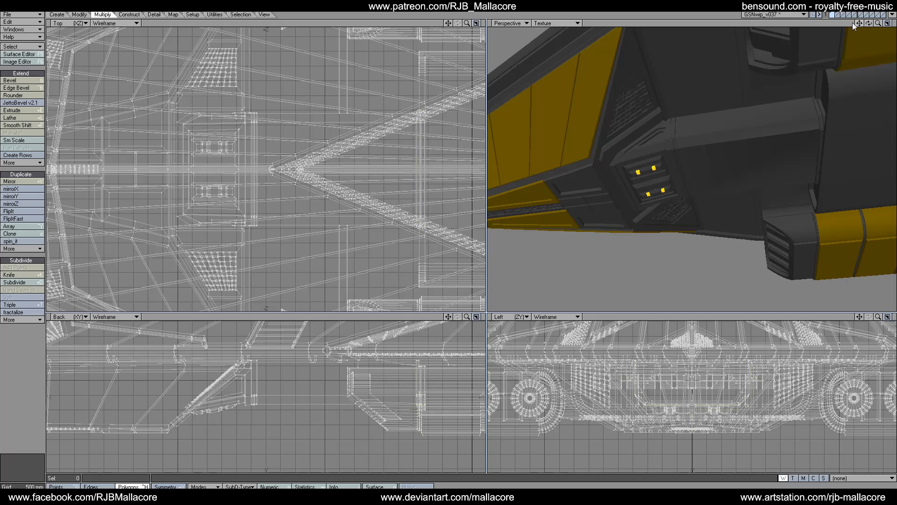
Move the five long central body panels behind the glowing panels into the third layer and show only that layer.
left_click_drag(868, 24, 870, 85)
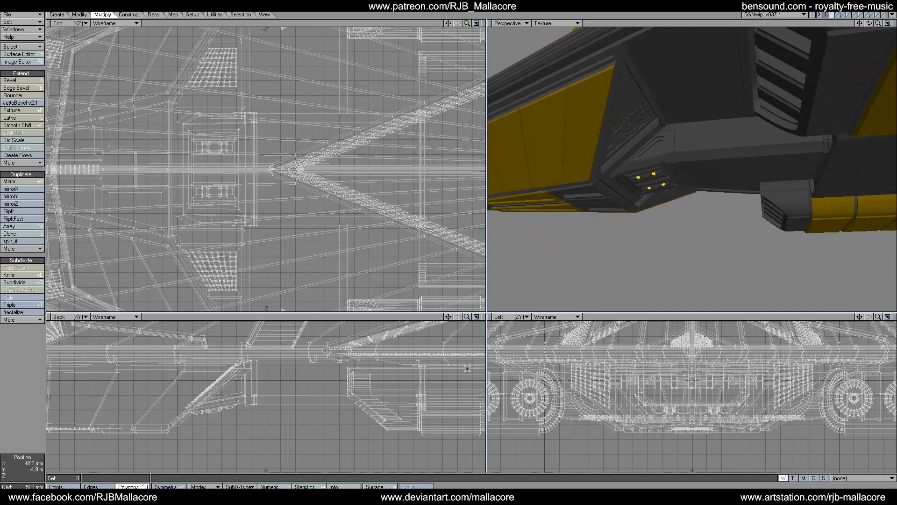
left_click_drag(299, 391, 297, 420)
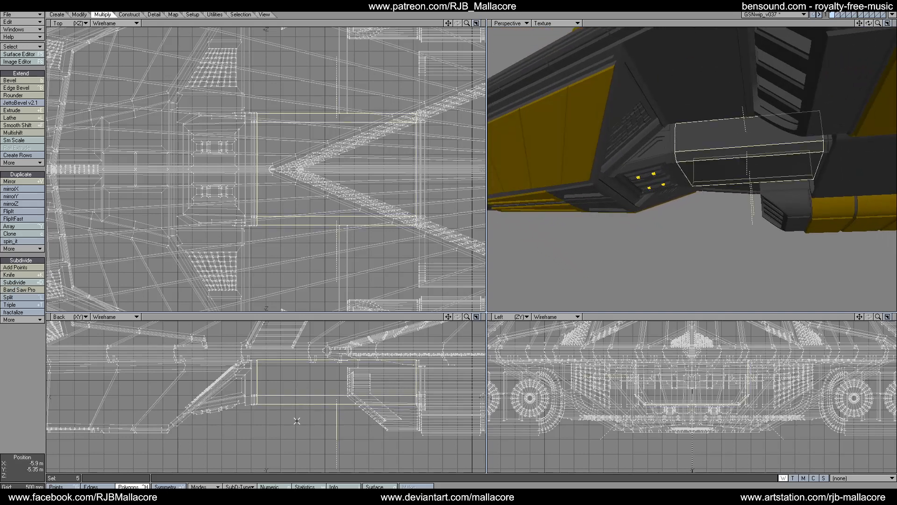
key("/")
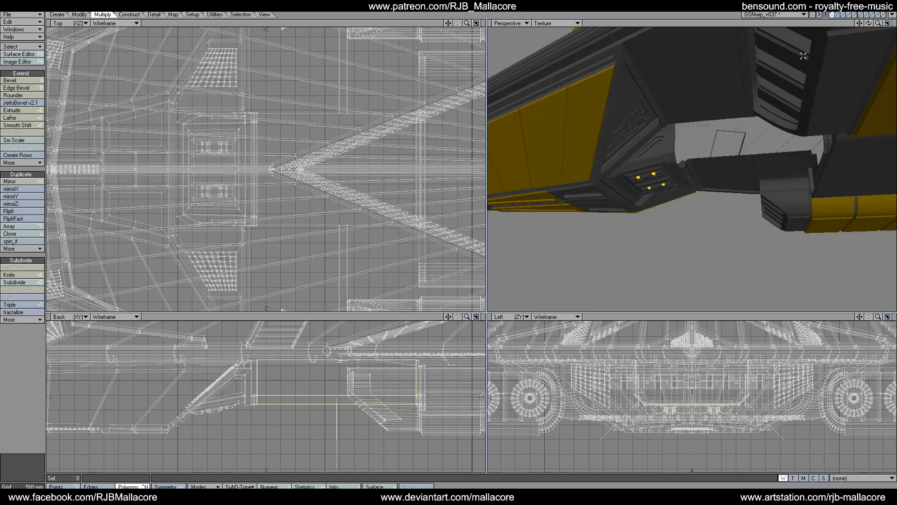
left_click(838, 16)
left_click(842, 15)
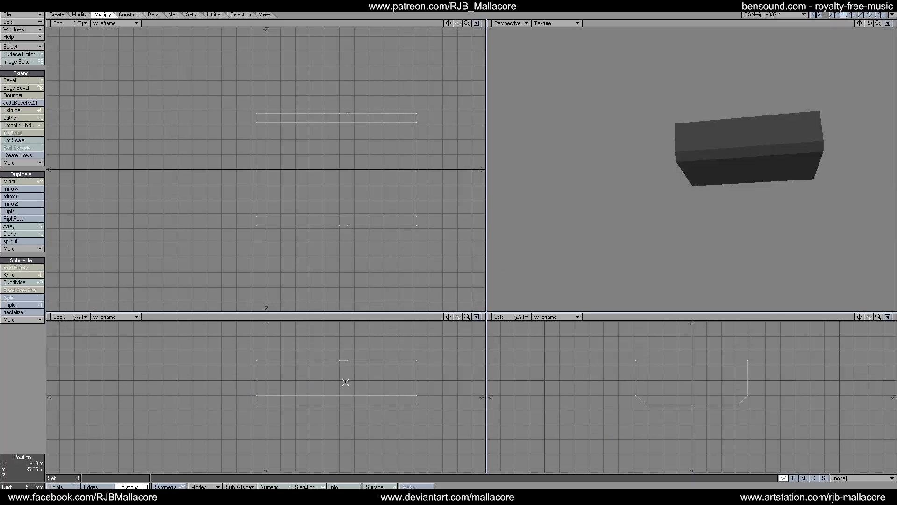
Knife a horizontal cut across the side walls of the central body panels, just below their upper edge.
left_click(11, 275)
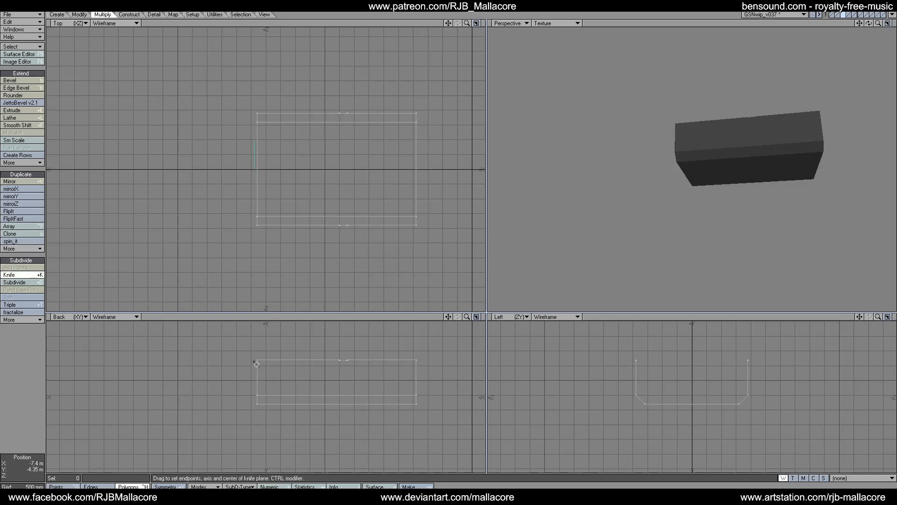
left_click_drag(252, 362, 423, 365)
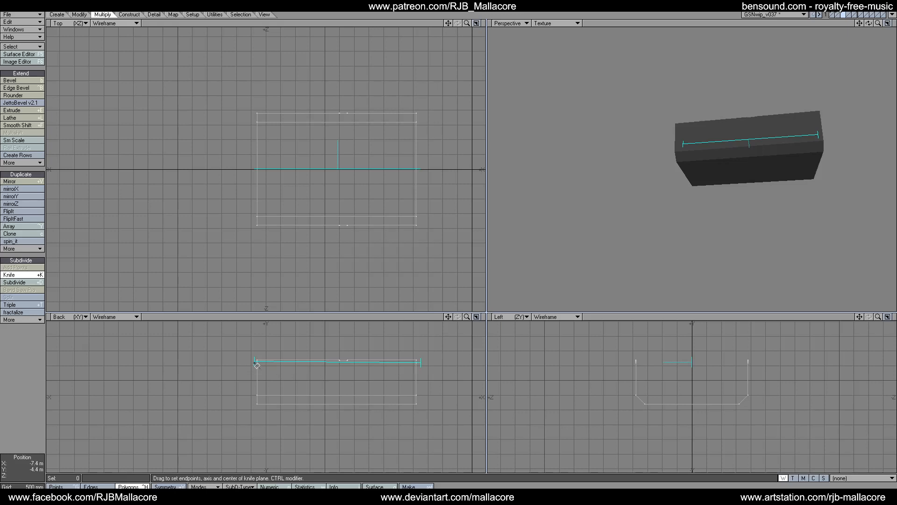
left_click_drag(257, 365, 254, 365)
key("space")
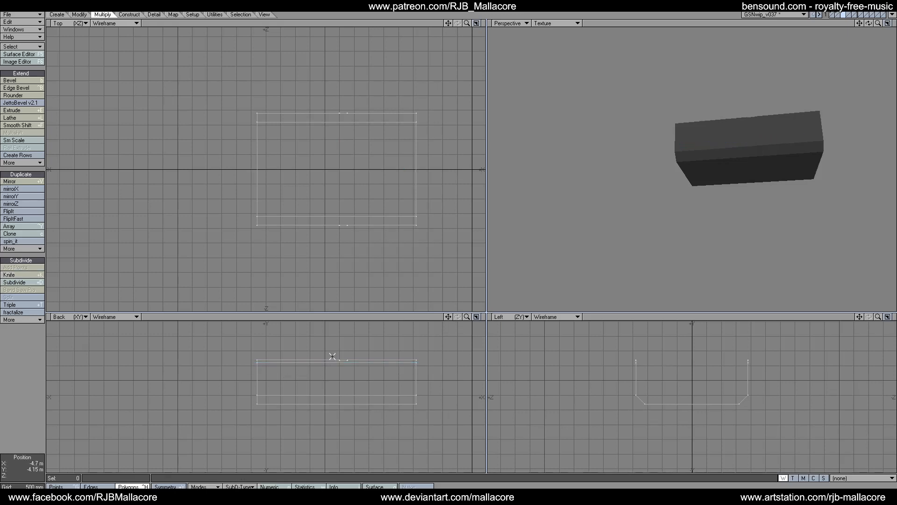
Move the narrow upper strips of the side walls back into the main hull layer and merge the hull's points.
left_click(332, 359)
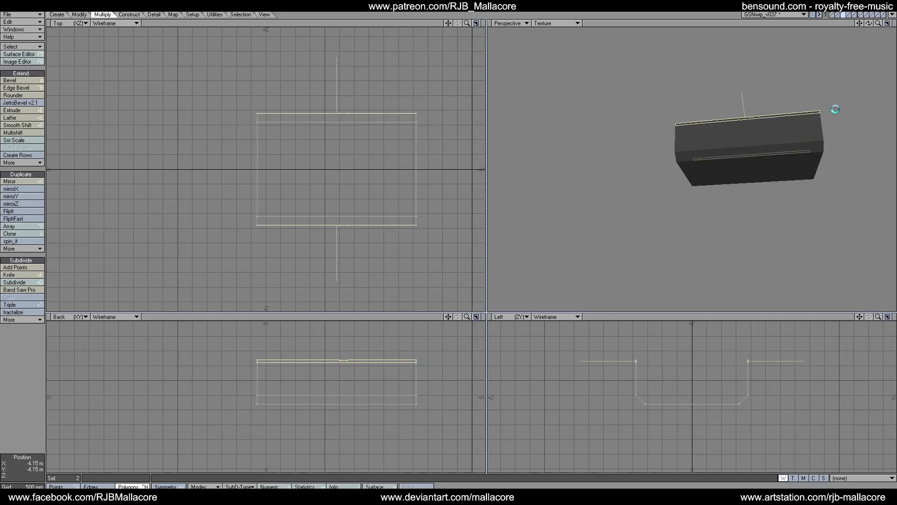
key("slash")
left_click(832, 14)
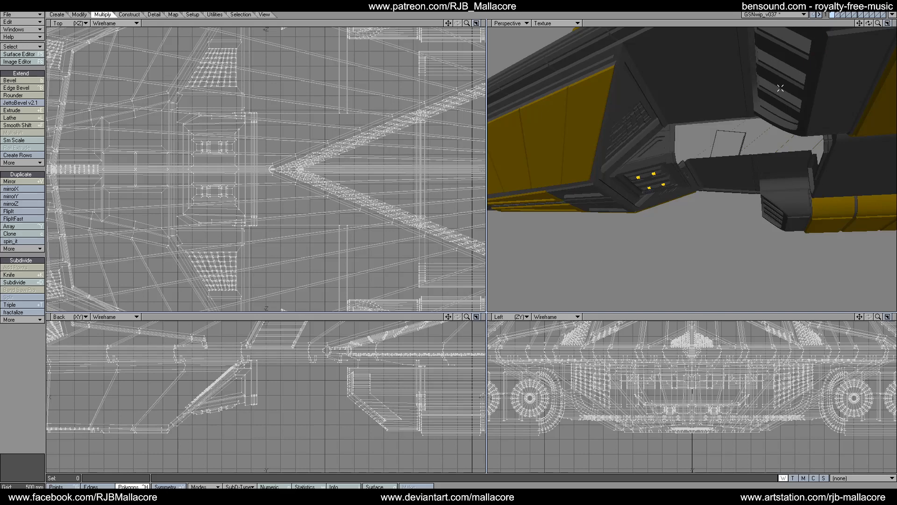
left_click_drag(869, 23, 844, 61)
left_click_drag(871, 21, 860, 40)
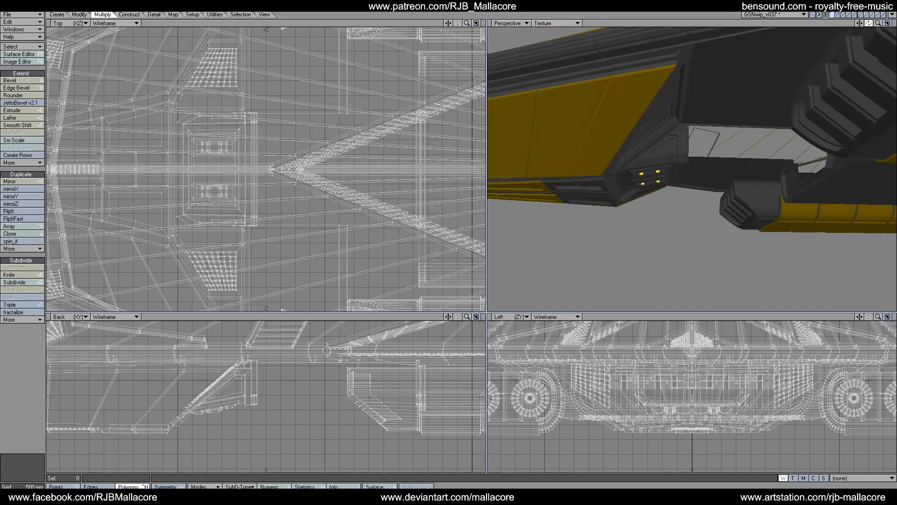
key("m")
left_click(537, 178)
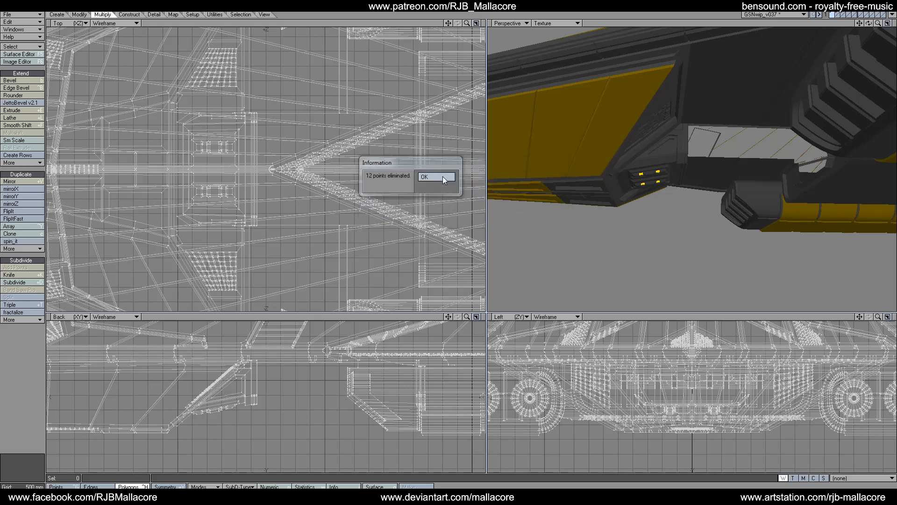
key("Return")
Show the third layer again and try to divide the side walls of the body panels with Band Saw Pro's Custom 8 preset.
left_click(835, 16)
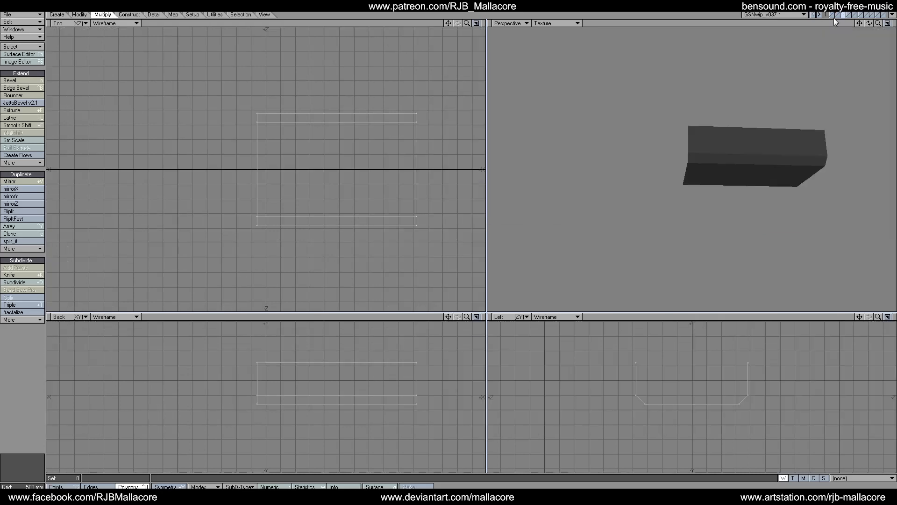
left_click(845, 15)
left_click(845, 17)
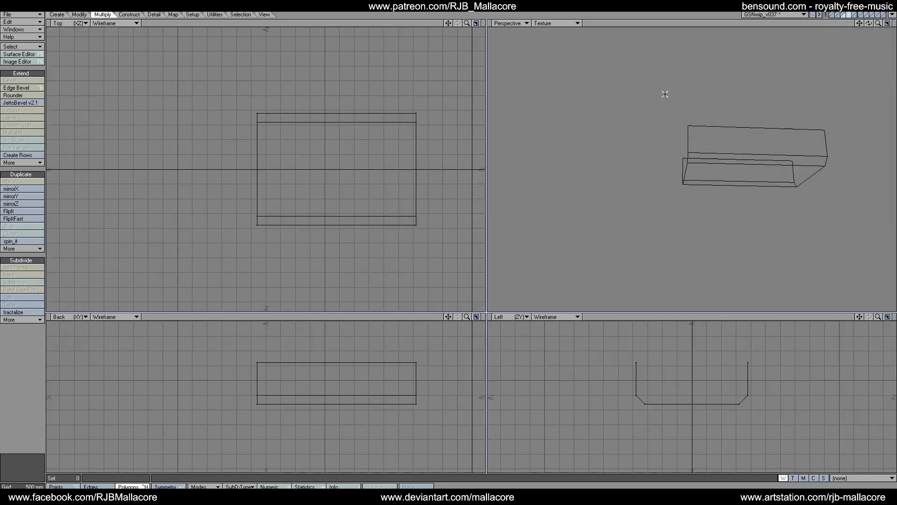
left_click(844, 13)
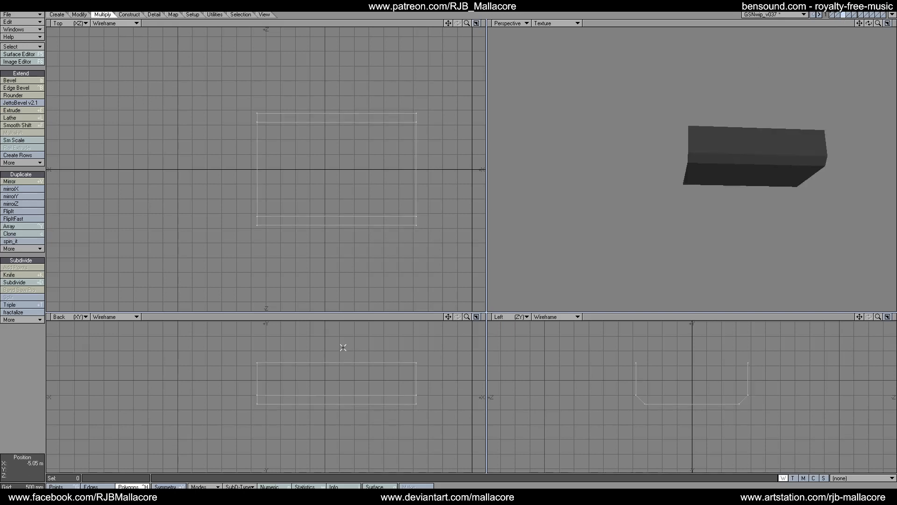
left_click(283, 362)
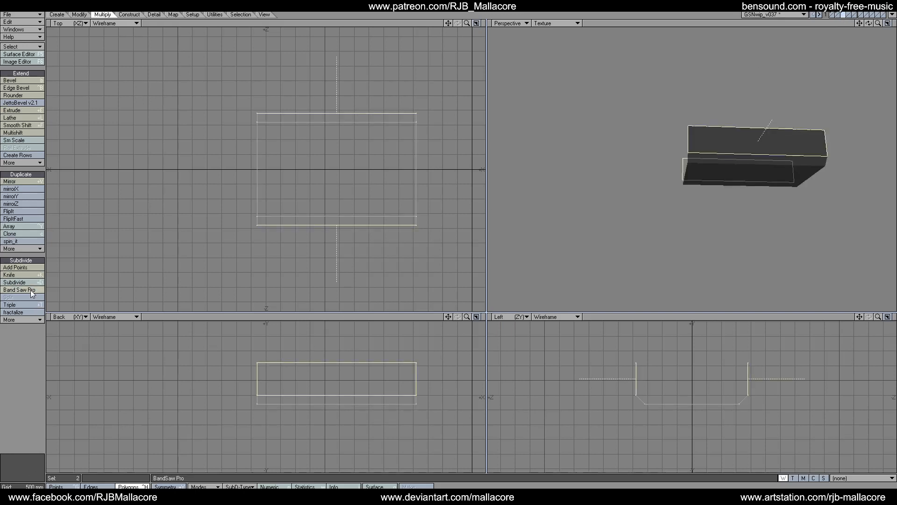
left_click(30, 290)
key("n")
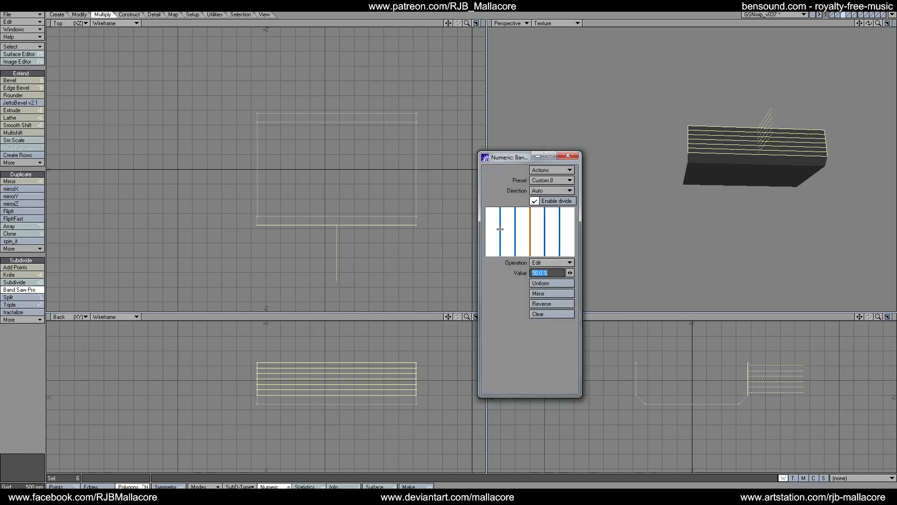
left_click(549, 192)
left_click(555, 183)
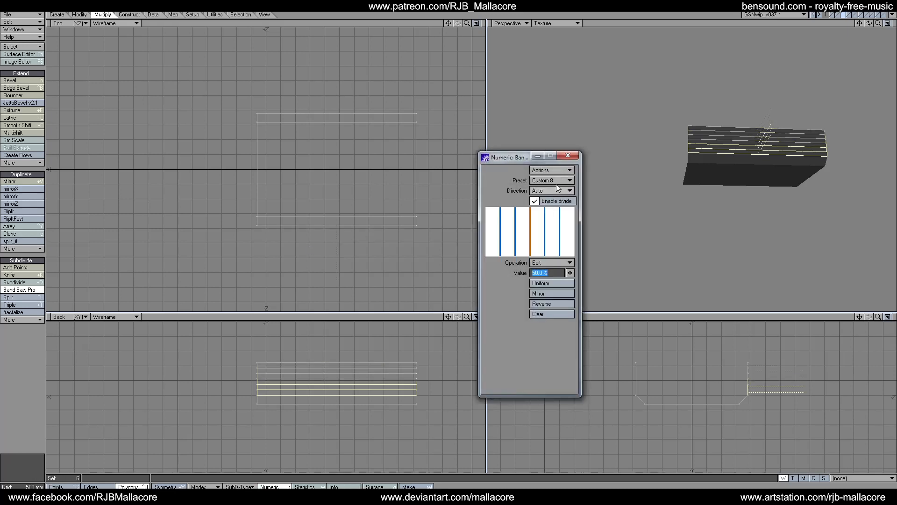
Show the main hull as the background layer and compare the Band Saw Pro divisions of the body panels with it.
left_click(835, 17)
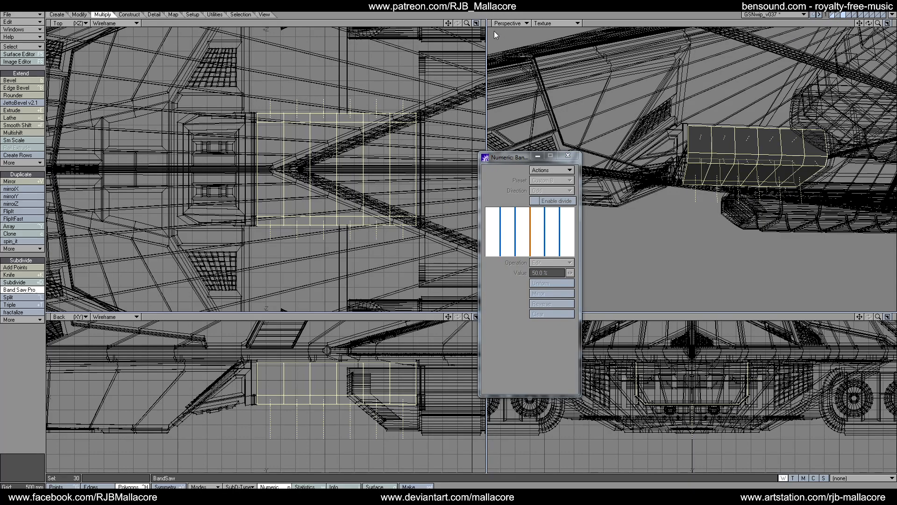
left_click_drag(466, 22, 452, 22)
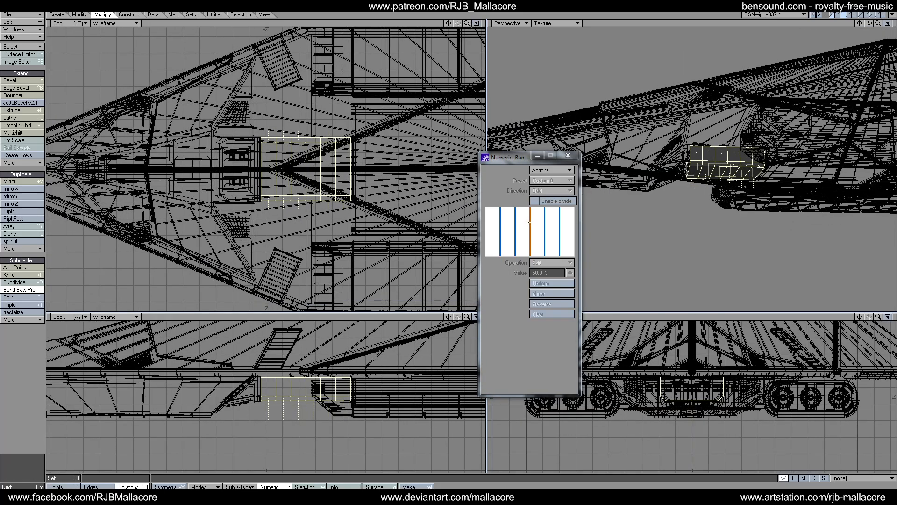
left_click(515, 157)
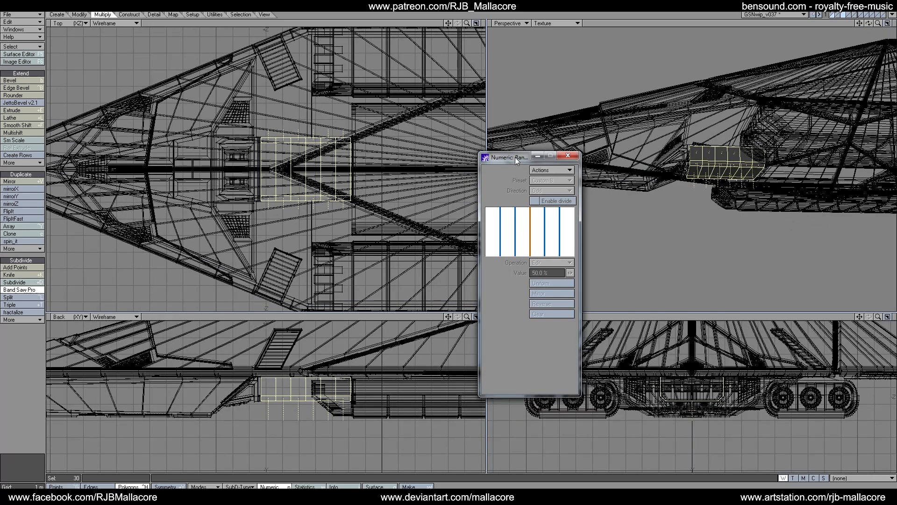
left_click(568, 155)
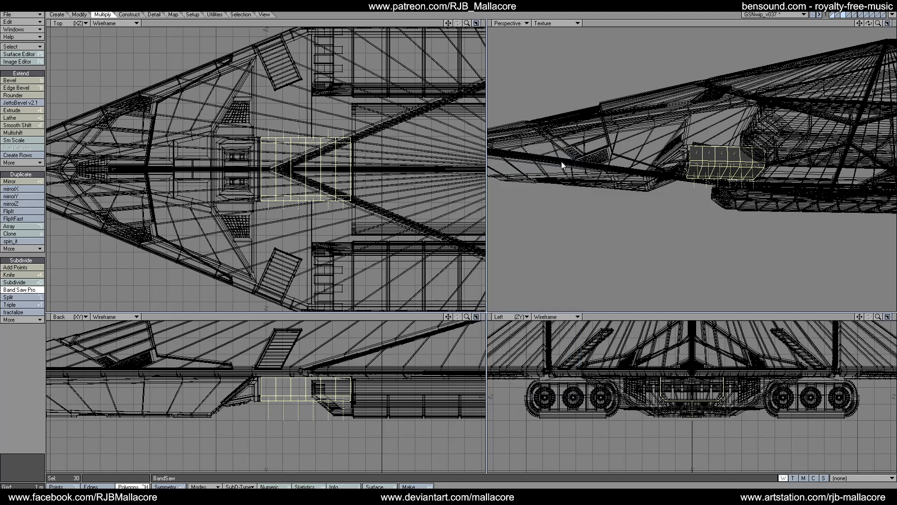
key("space")
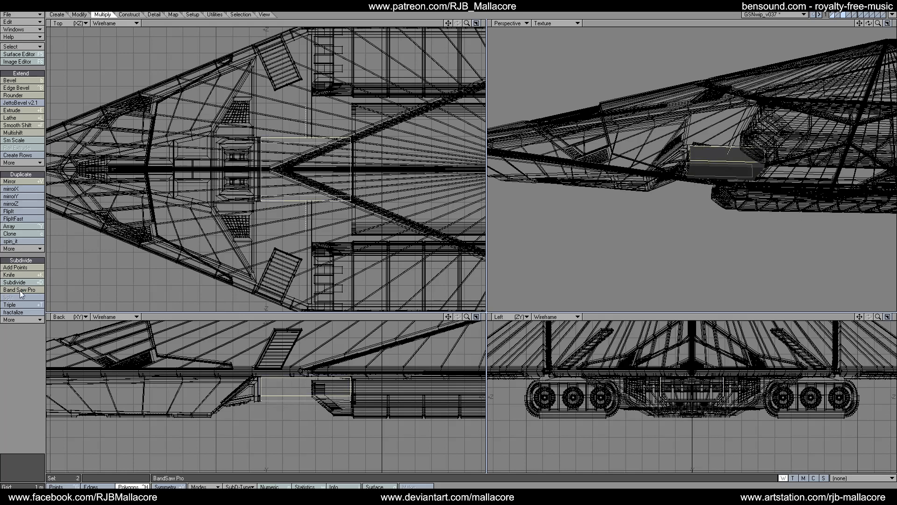
Try to divide the body panels with Band Saw Pro in the Odd direction, then undo the divisions.
left_click(20, 290)
key("n")
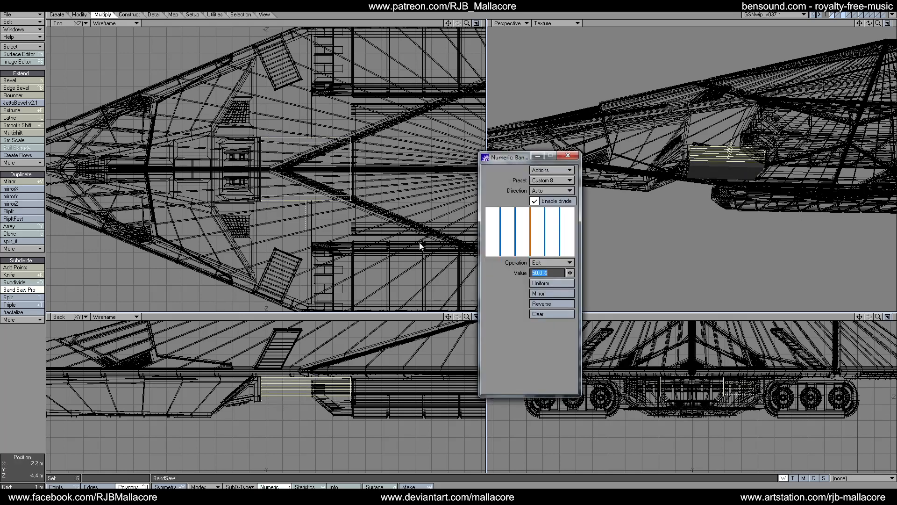
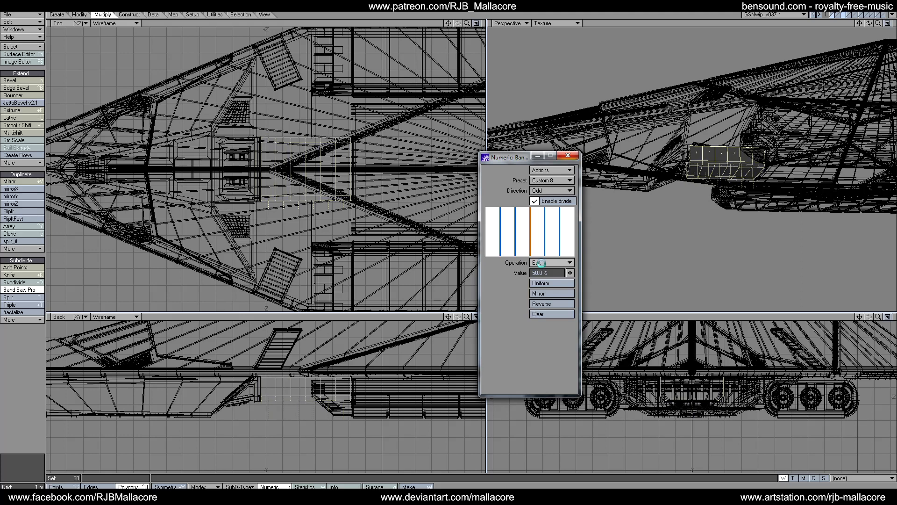
key("n")
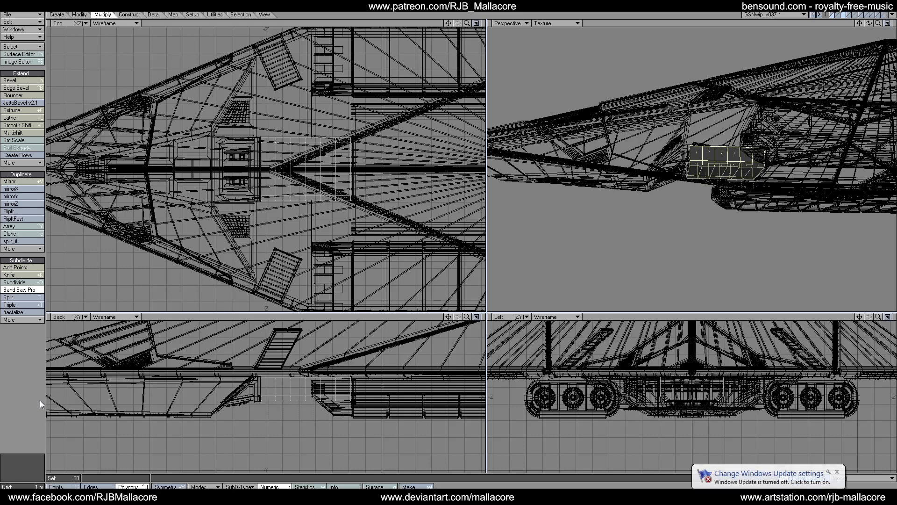
key("ctrl+z")
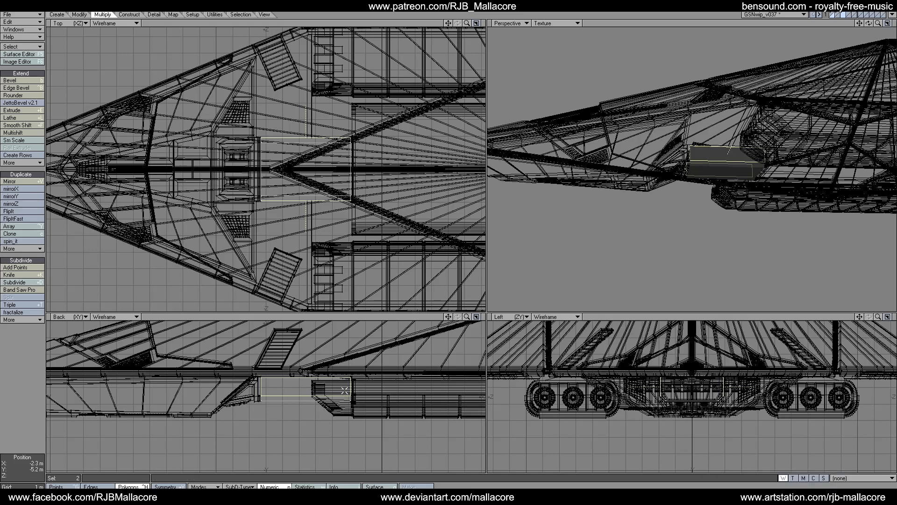
Paste the narrow upper strips into the empty fourth layer and close the numeric settings.
left_click(847, 14)
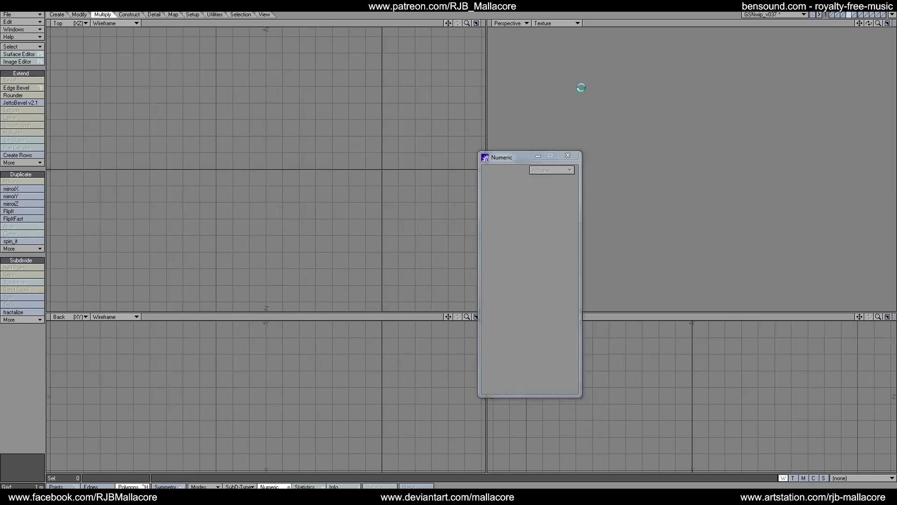
key("ctrl+v")
left_click(571, 156)
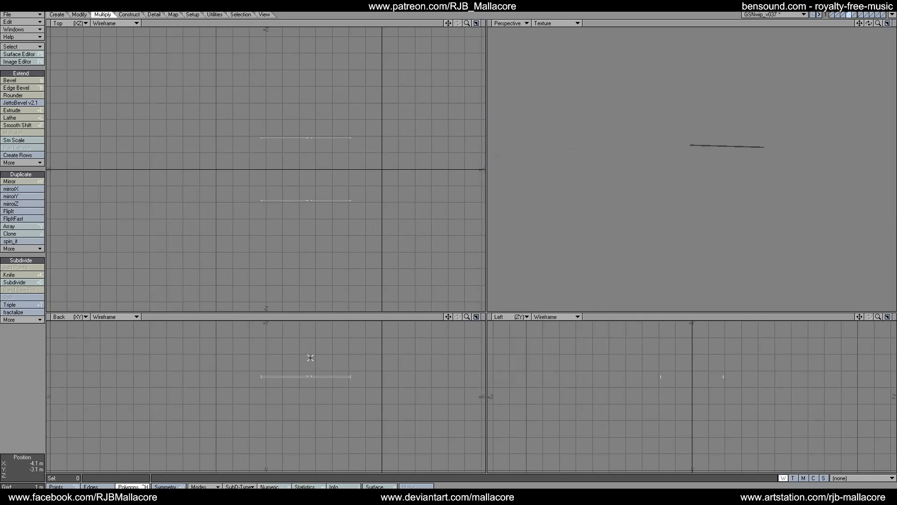
Copy the two side walls from the third layer and paste them into the fourth layer in place of the narrow strips.
left_click(838, 14)
left_click(843, 13)
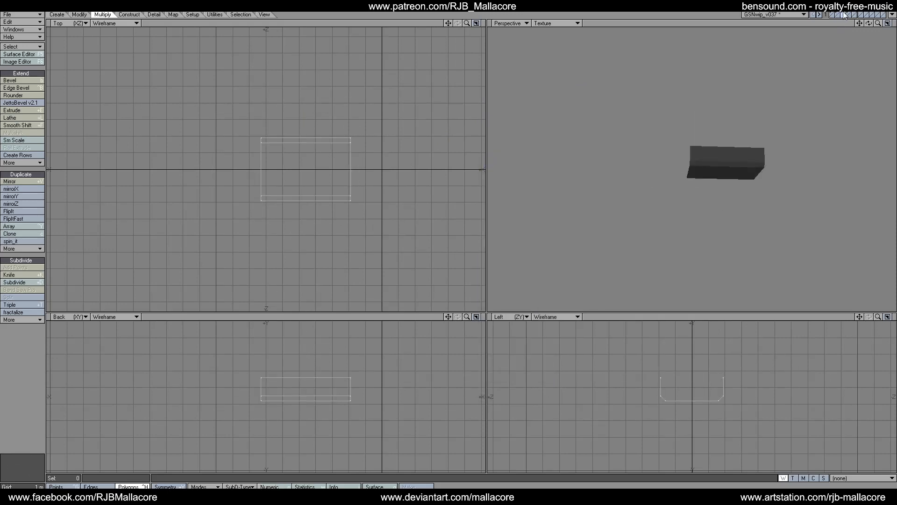
left_click(334, 376)
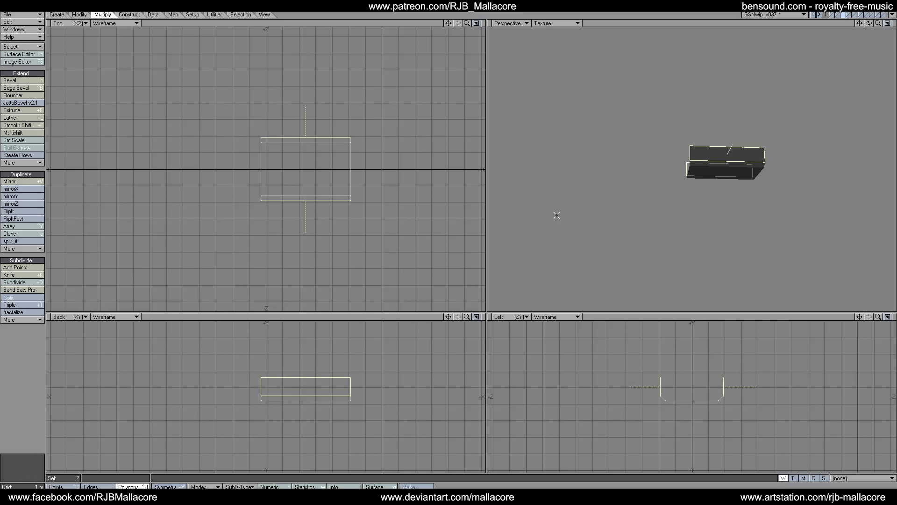
left_click(849, 14)
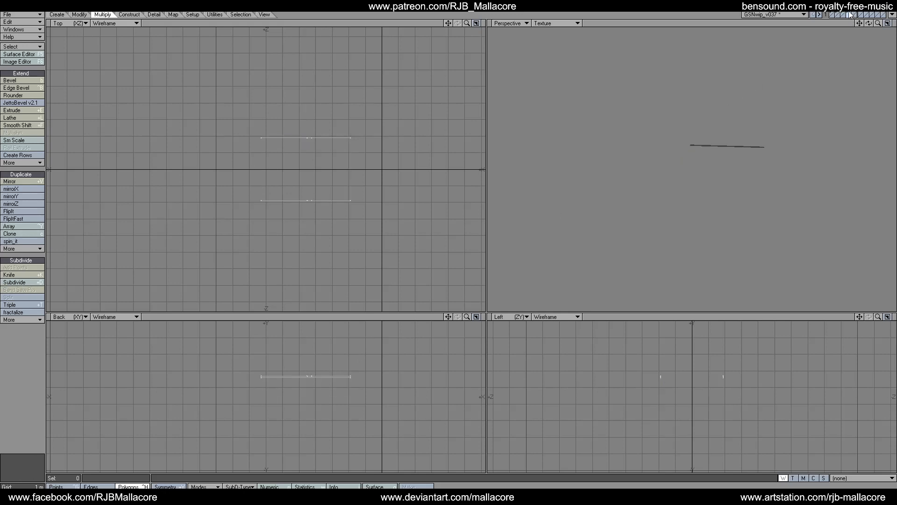
key("Delete")
key("ctrl+v")
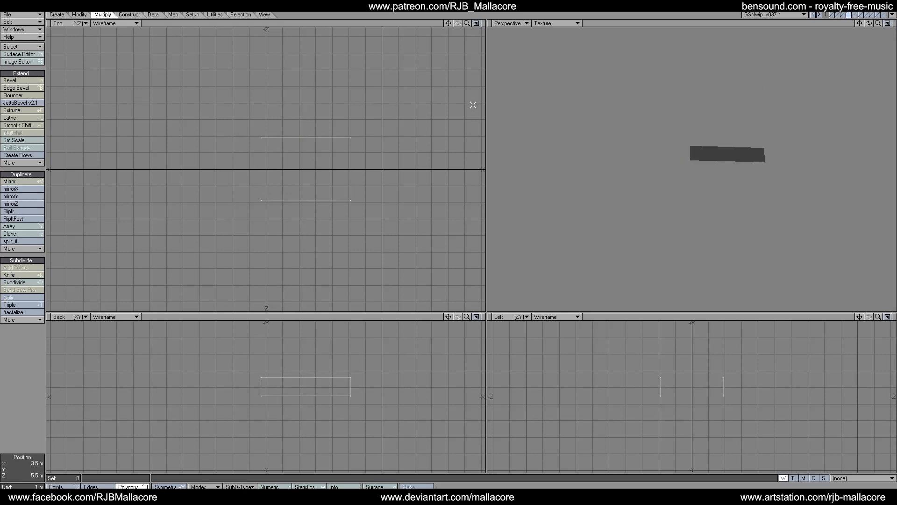
Select one side wall in the fourth layer and show the main hull as the background layer.
left_click(305, 138)
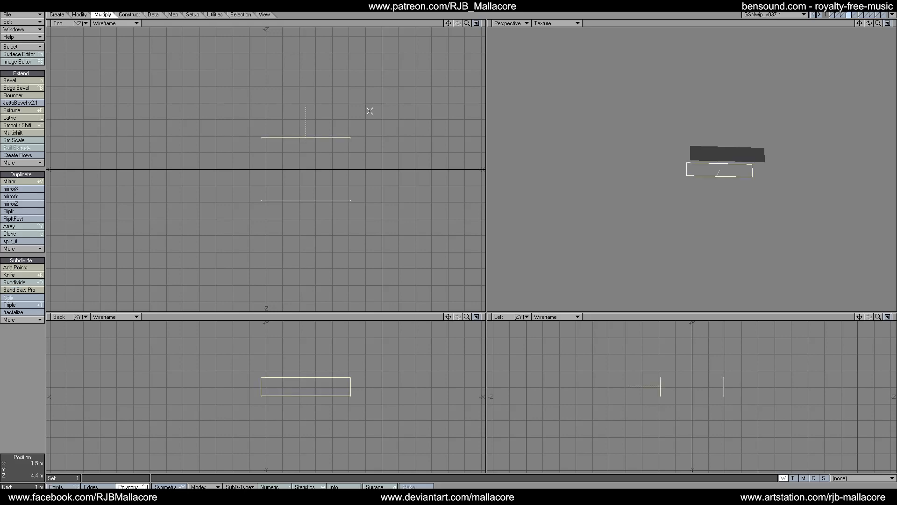
left_click(836, 17)
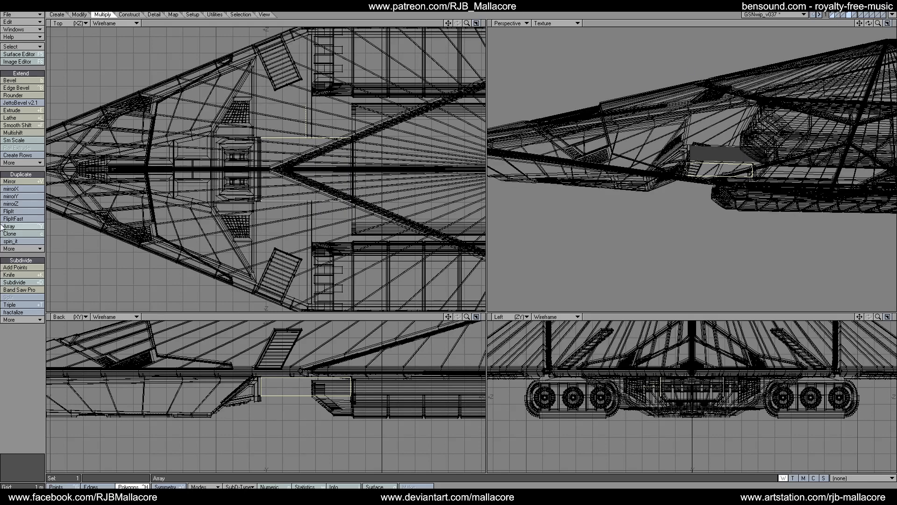
left_click(11, 282)
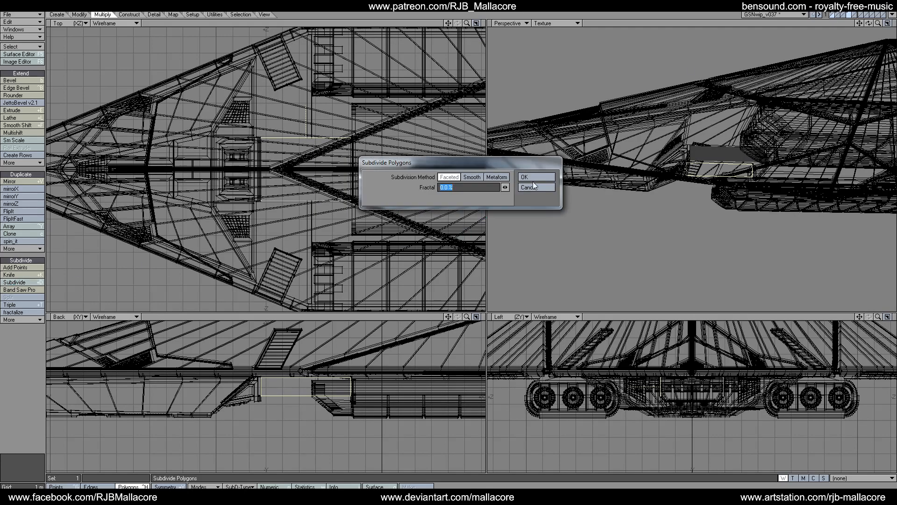
left_click(530, 186)
Divide the side wall with Band Saw Pro in the Odd direction, deleting two divisions and spacing the remaining three uniformly.
left_click(29, 289)
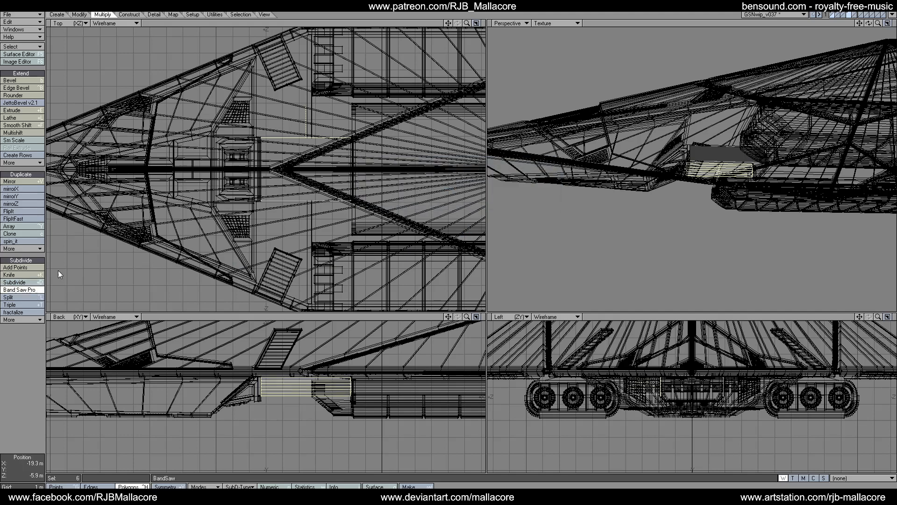
key("n")
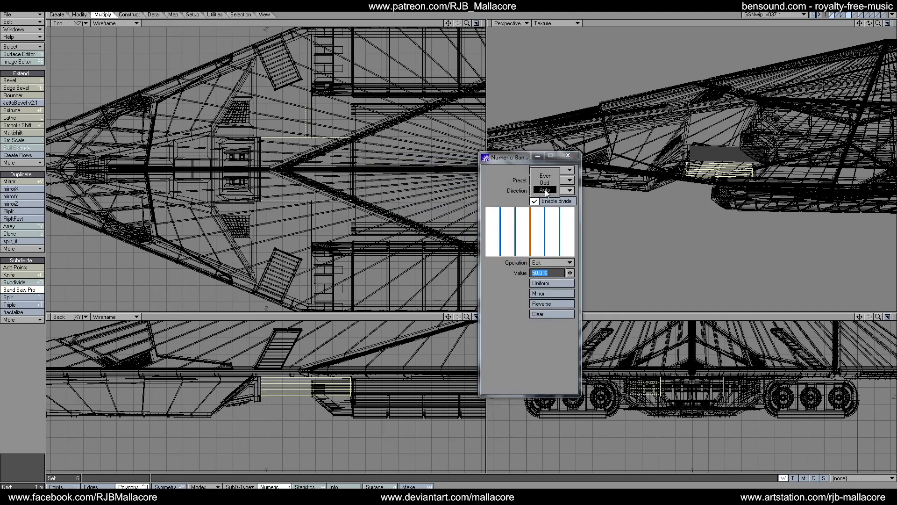
left_click(544, 264)
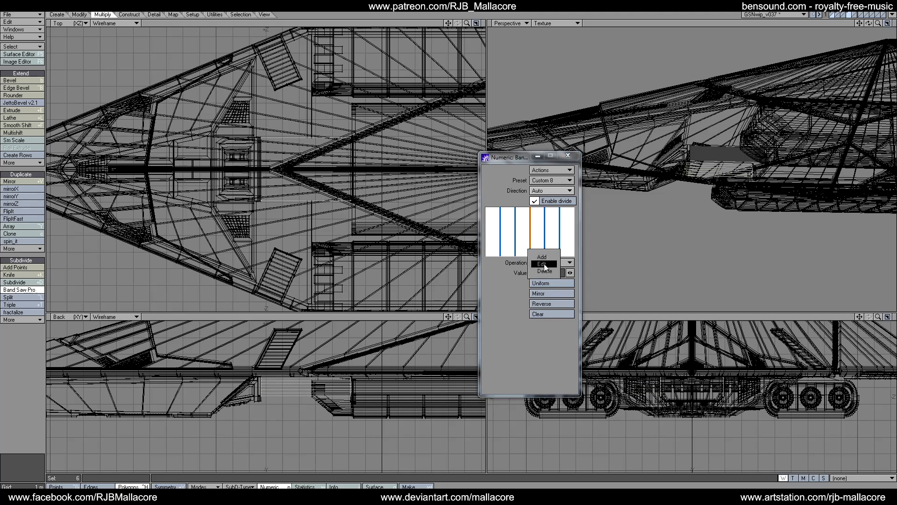
left_click(544, 264)
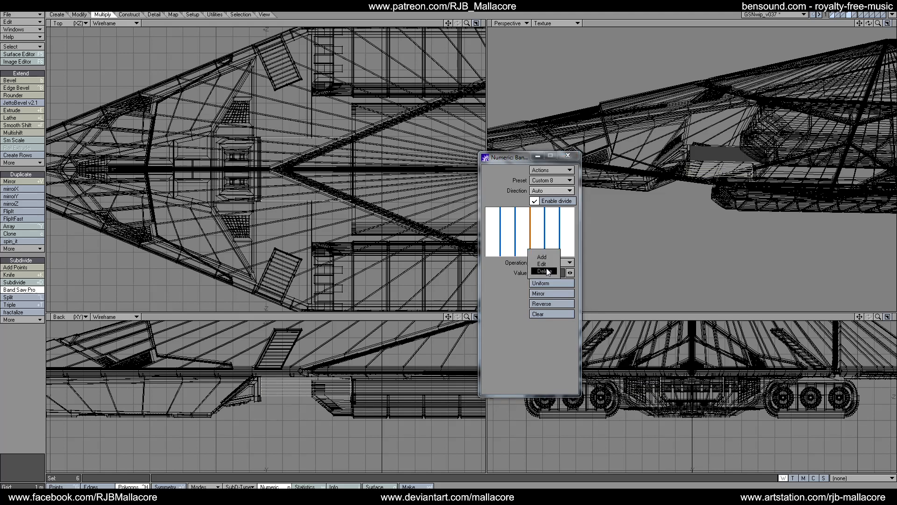
left_click(536, 237)
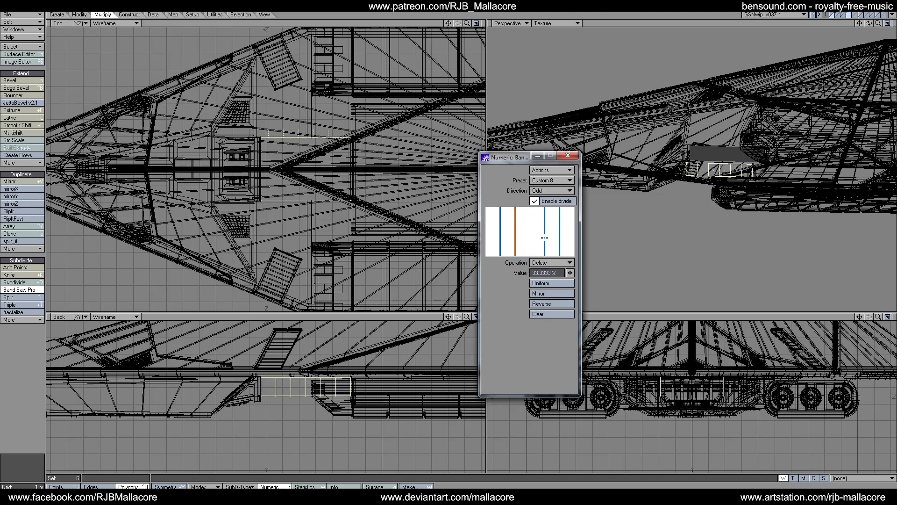
left_click(546, 239)
left_click(537, 285)
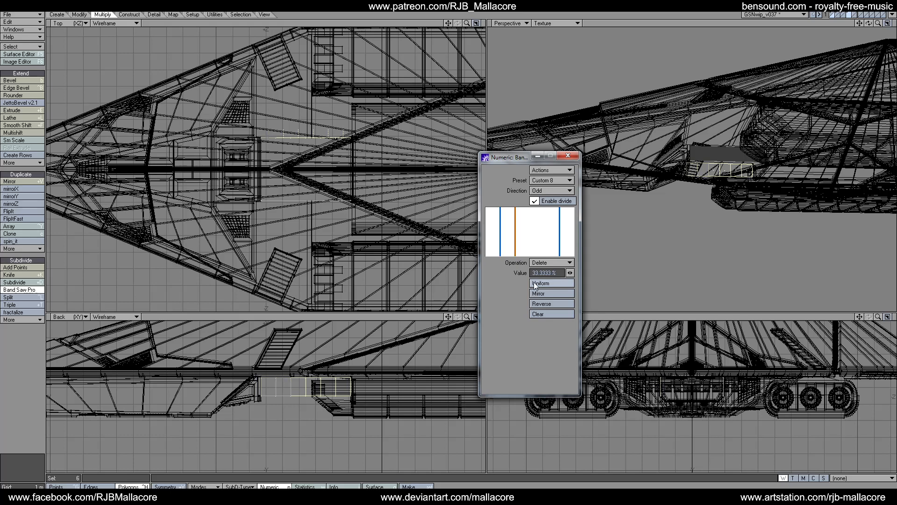
left_click(529, 281)
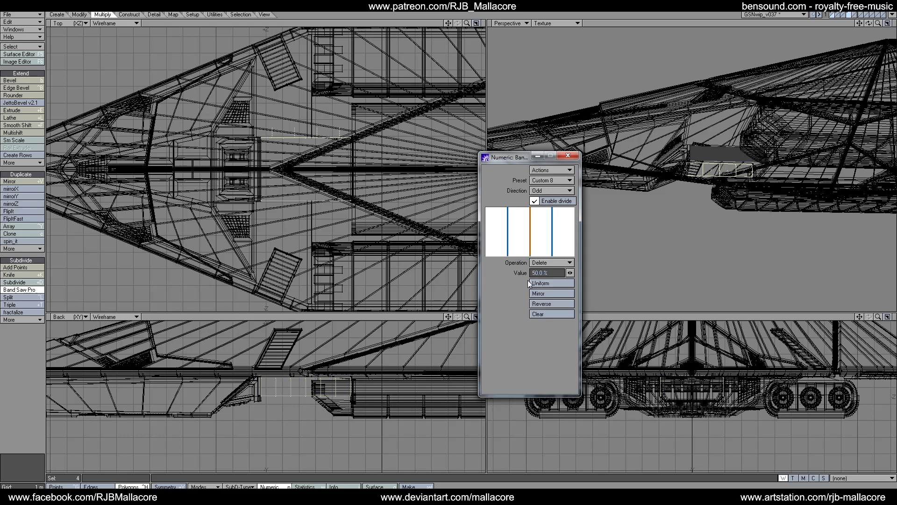
Delete the middle Band Saw Pro division and space the remaining two uniformly to split the wall into thirds.
left_click(531, 241)
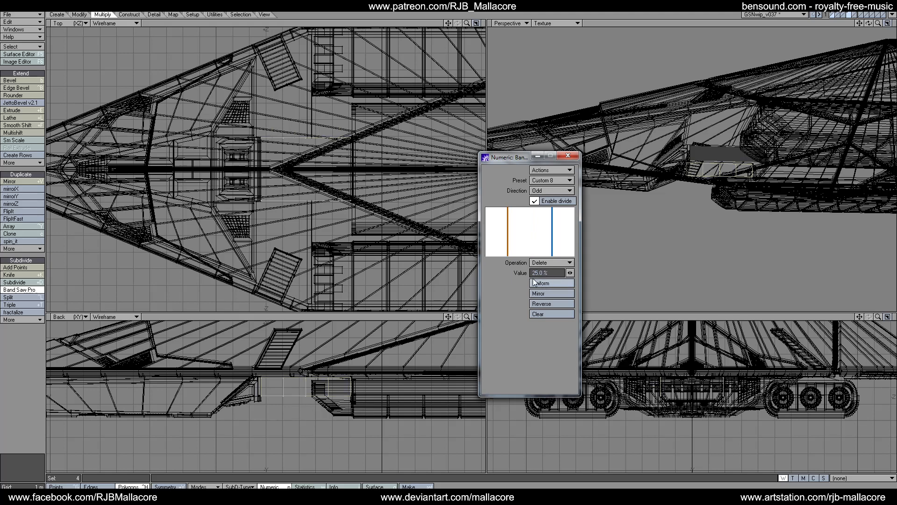
left_click(534, 282)
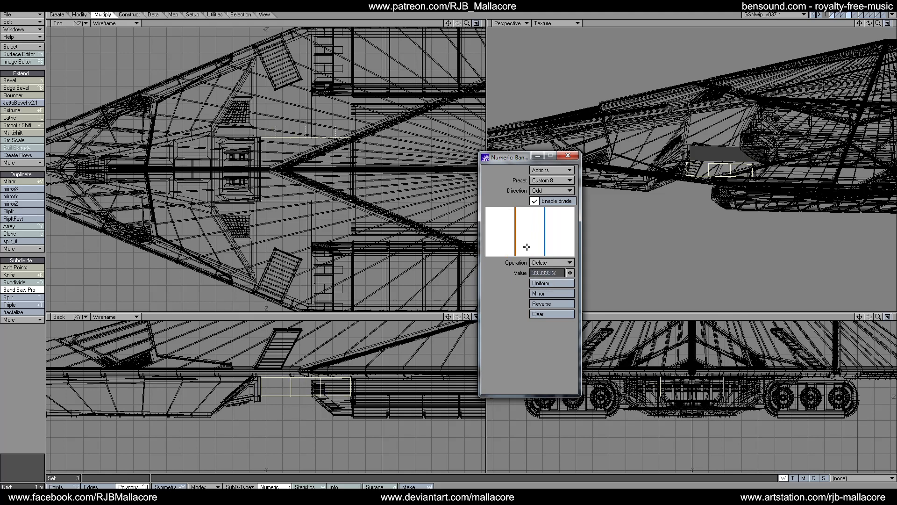
left_click(566, 156)
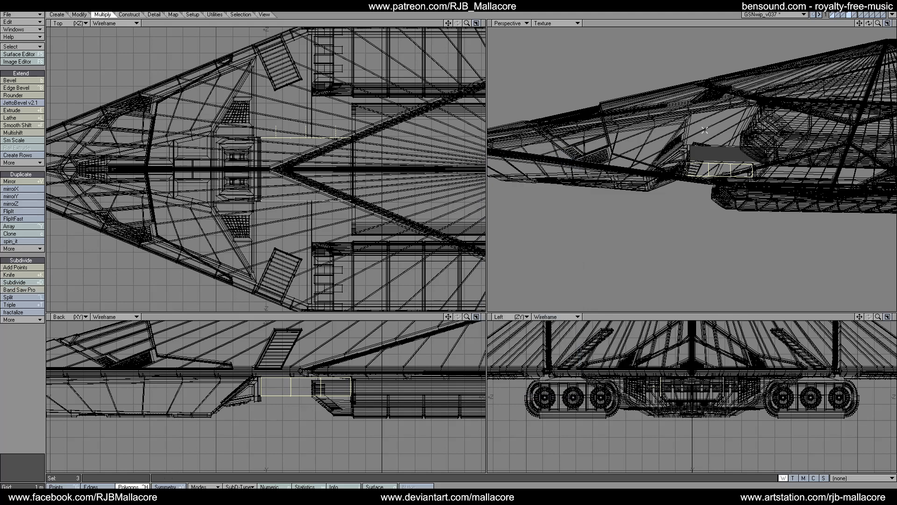
Divide all body panels in the third layer into three equal segments with Band Saw Pro in the Odd direction.
left_click(841, 15)
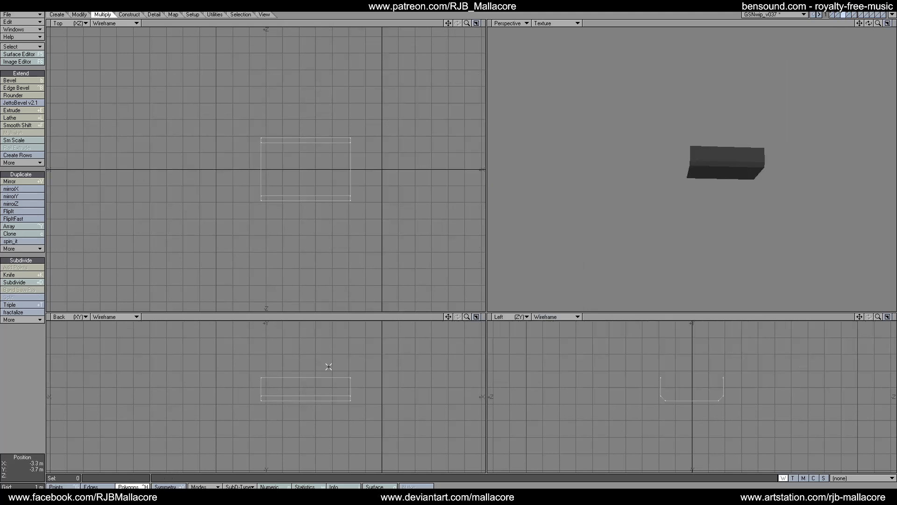
left_click(14, 276)
left_click(24, 289)
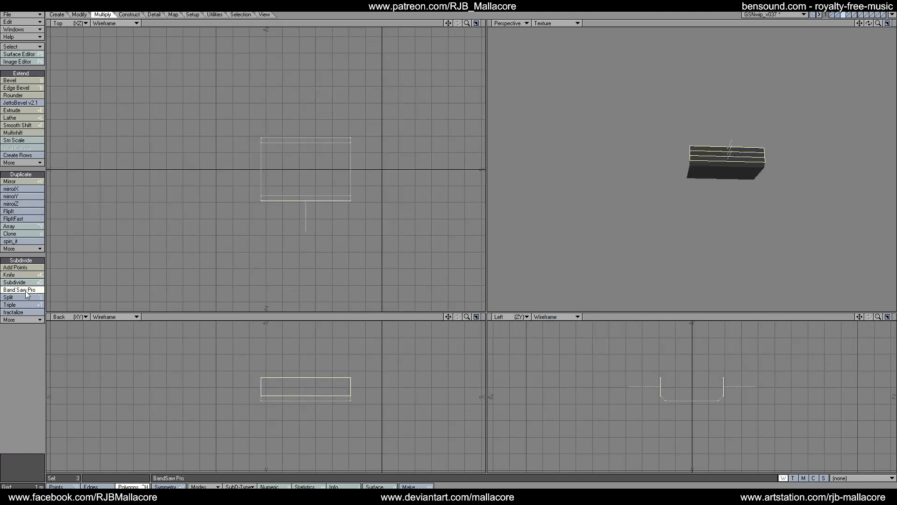
key("n")
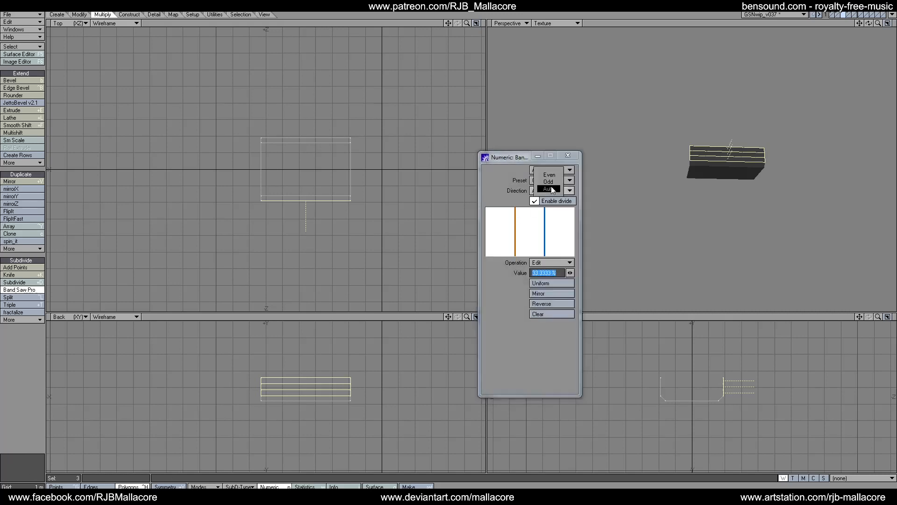
left_click(548, 190)
left_click(544, 184)
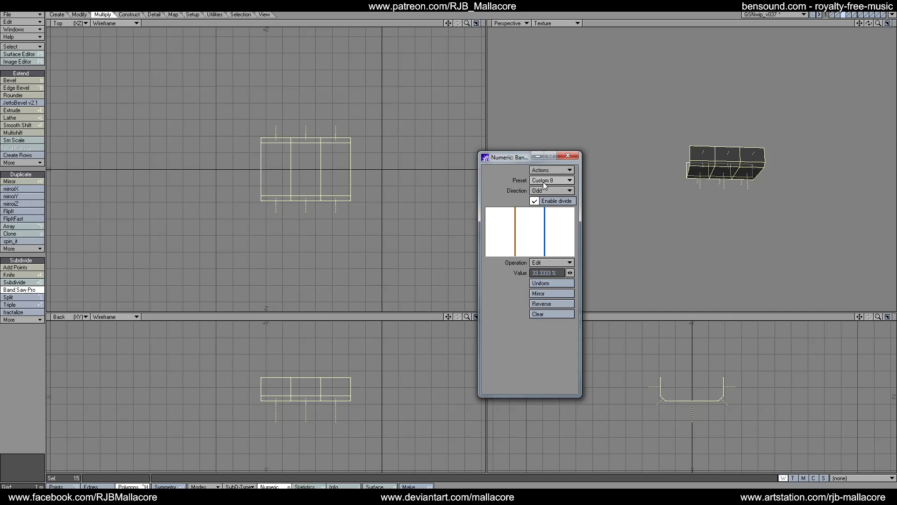
left_click(568, 155)
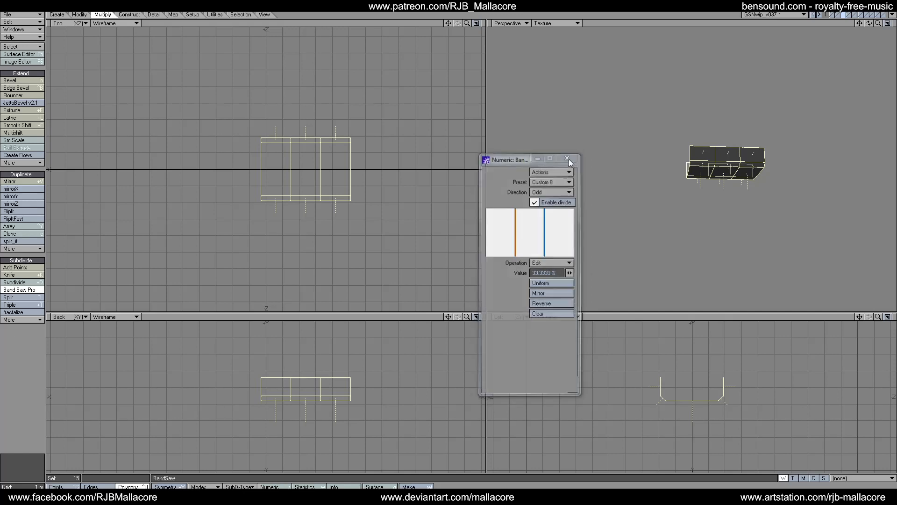
key("space")
left_click(21, 431)
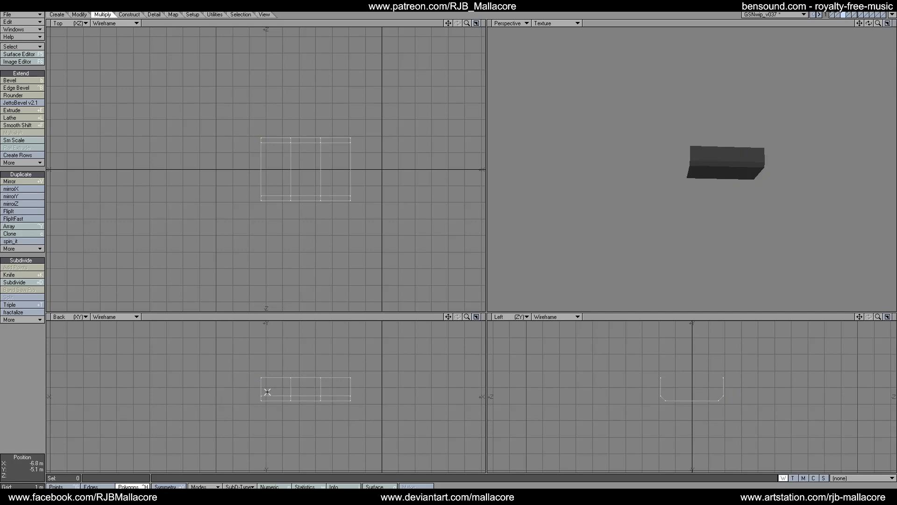
Select all panels of the two outer body segments, including the underside, and inset them by 50 mm with Multishift.
left_click_drag(266, 392, 269, 406)
left_click(330, 396)
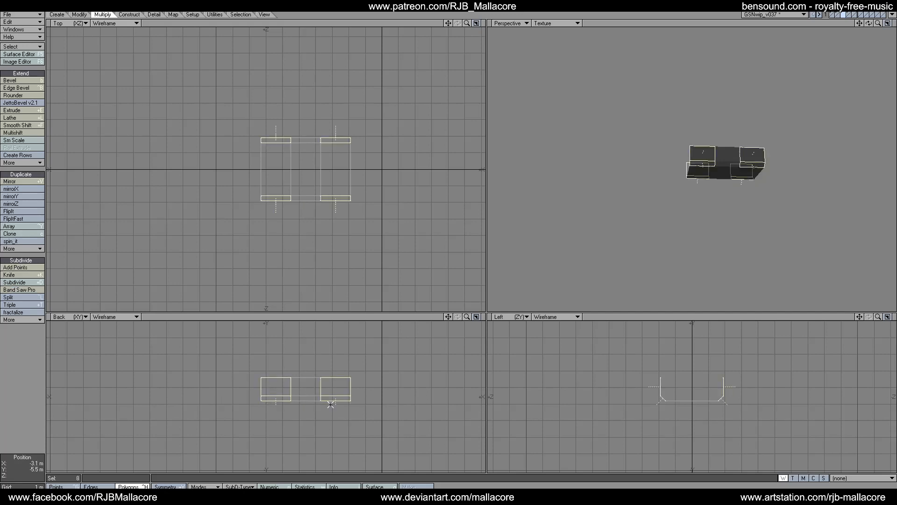
left_click(272, 407)
left_click(325, 403)
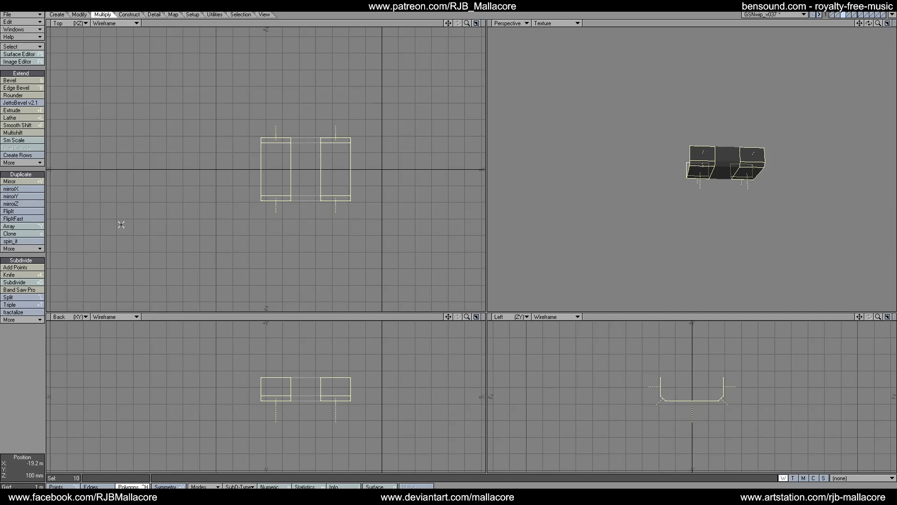
left_click(29, 134)
key("n")
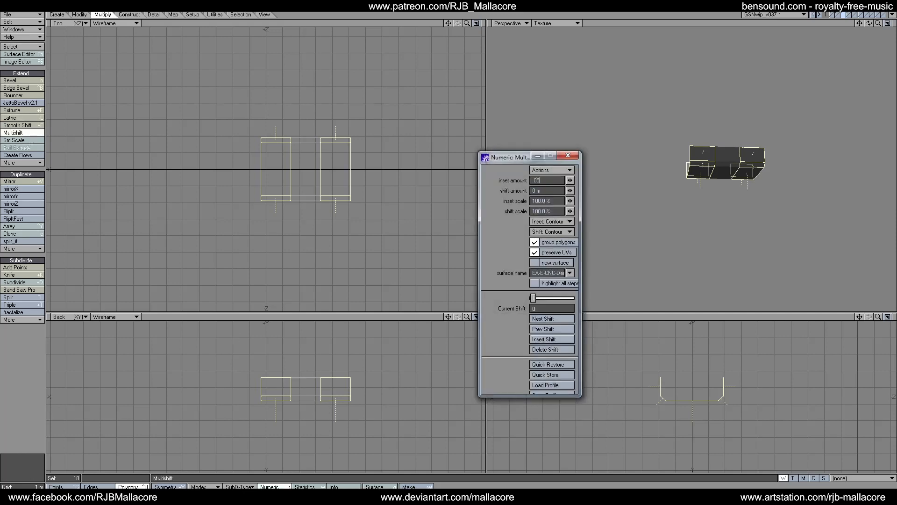
key("Tab")
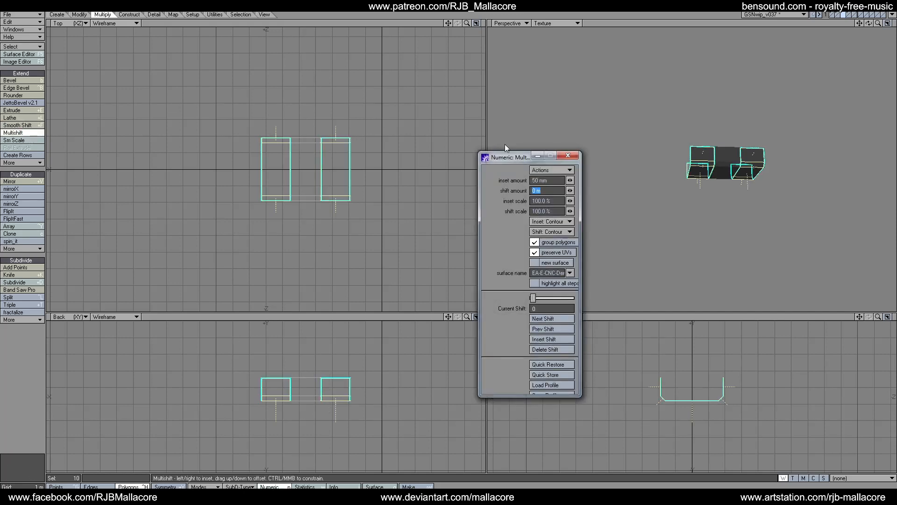
left_click(562, 156)
left_click(40, 134)
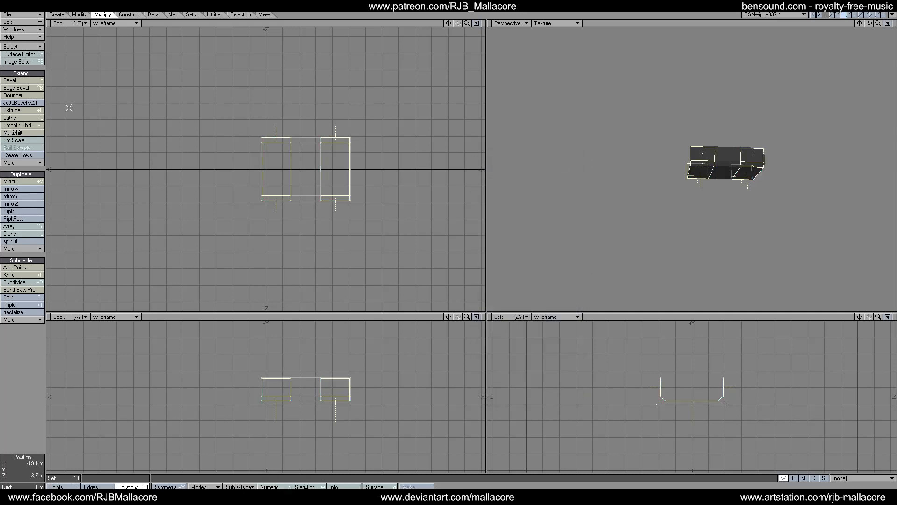
Shift the inset panels of the two outer segments outward by 100 mm with Multishift and clear the selection.
left_click(41, 134)
key("n")
key("Tab")
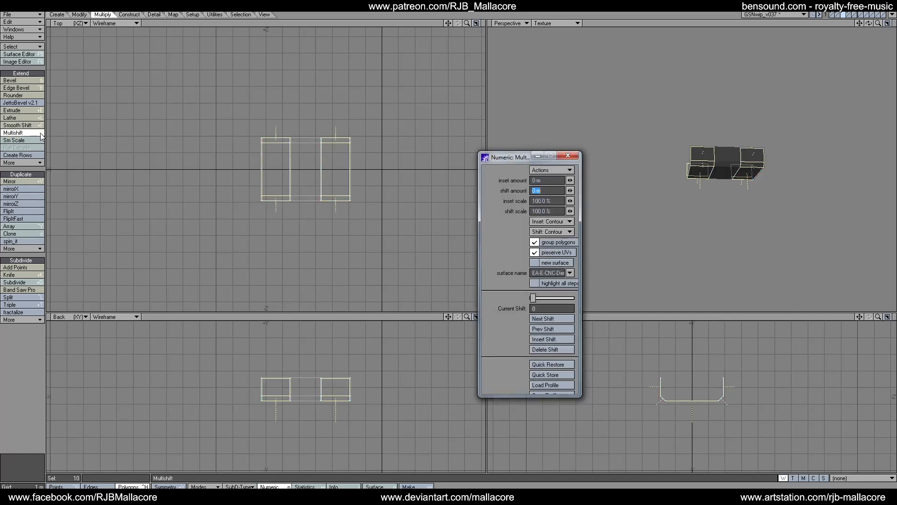
type("10mm")
key("Tab")
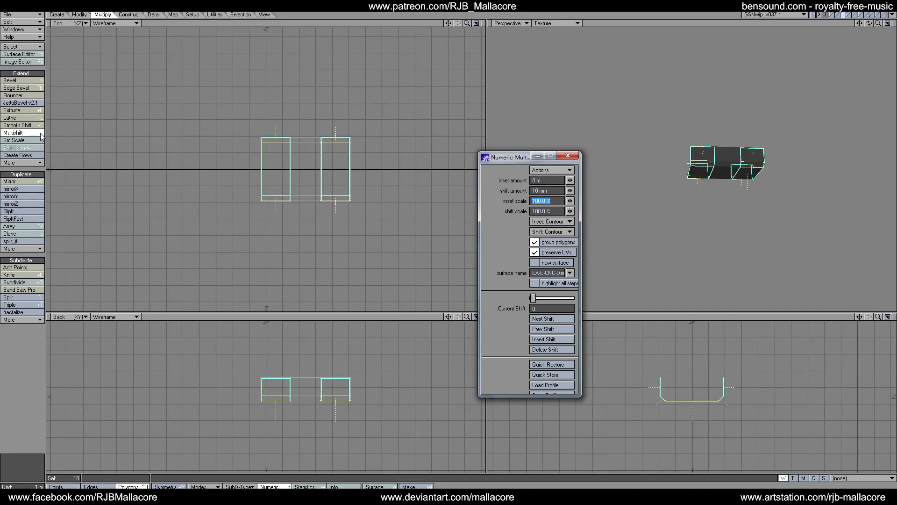
key("shift+Tab")
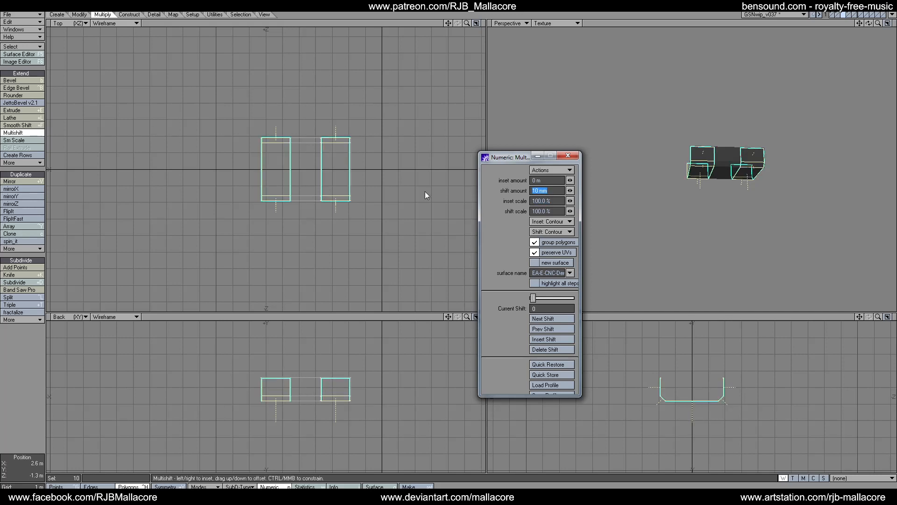
type(".1")
key("Tab")
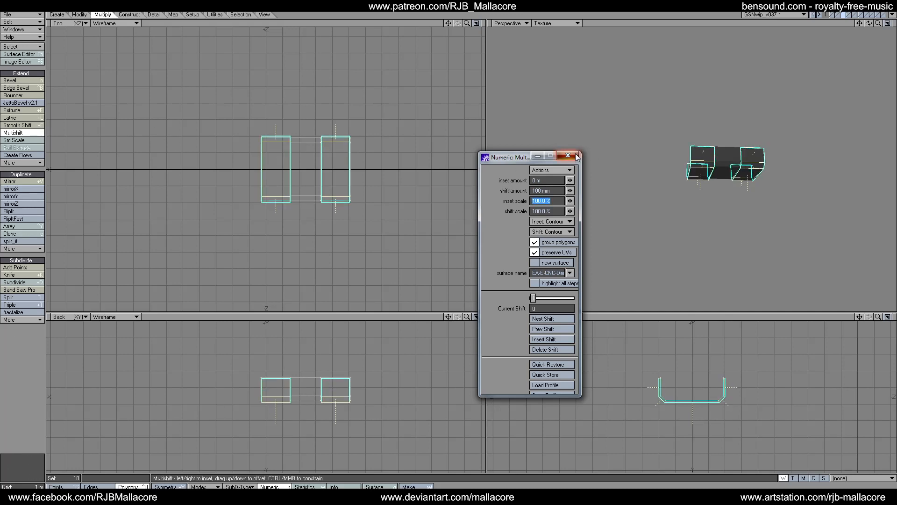
left_click(567, 156)
key("space")
left_click(4, 415)
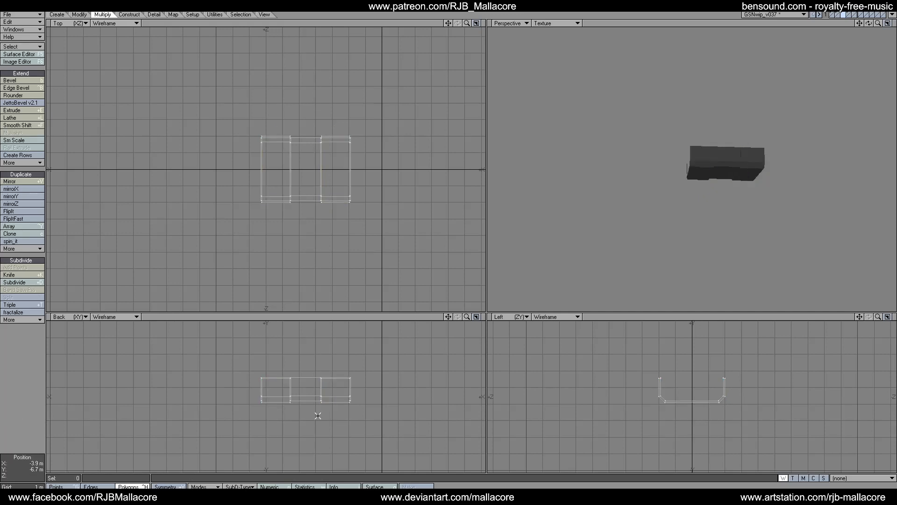
Try to inset the side and corner panels of the middle segment by 50 mm with Multishift.
left_click_drag(301, 396, 301, 405)
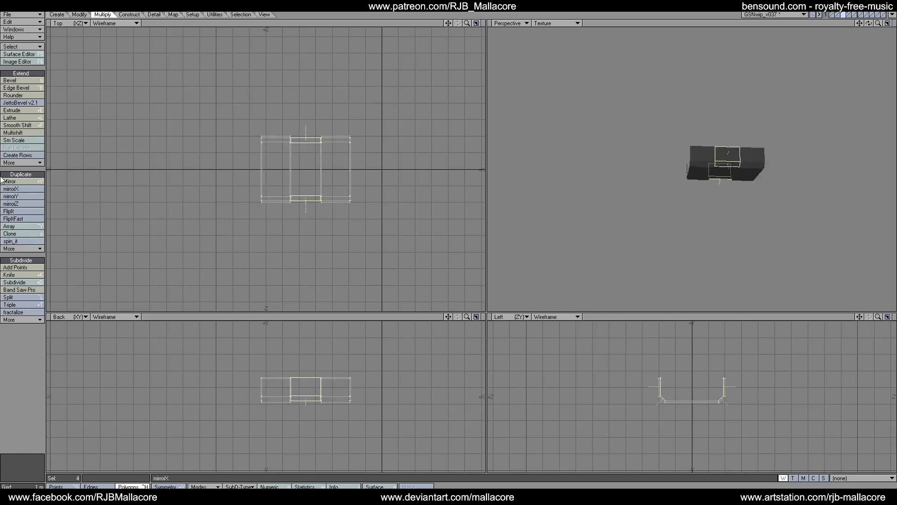
left_click(22, 134)
type("n")
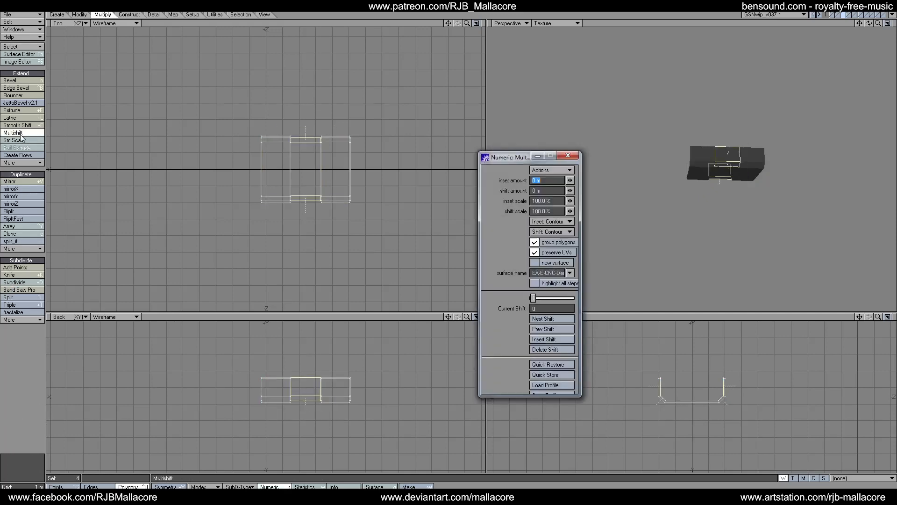
type("50mm")
key("Tab")
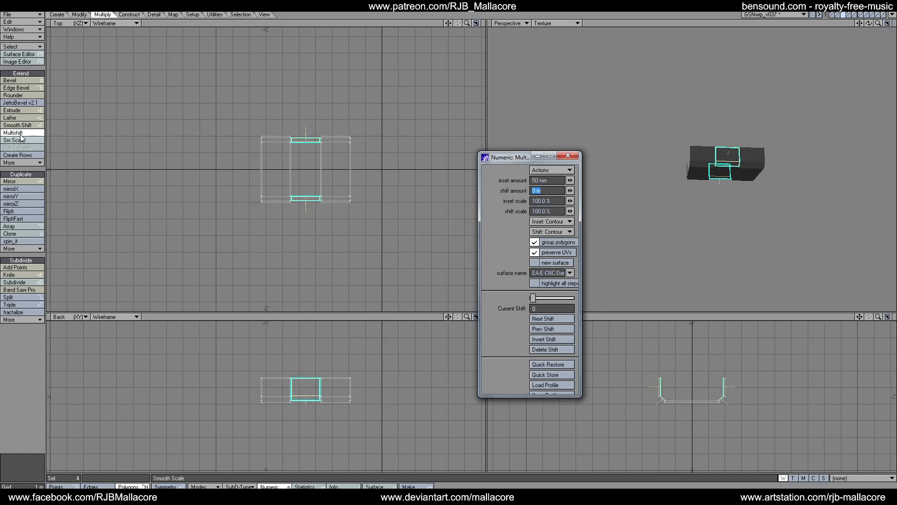
left_click(567, 156)
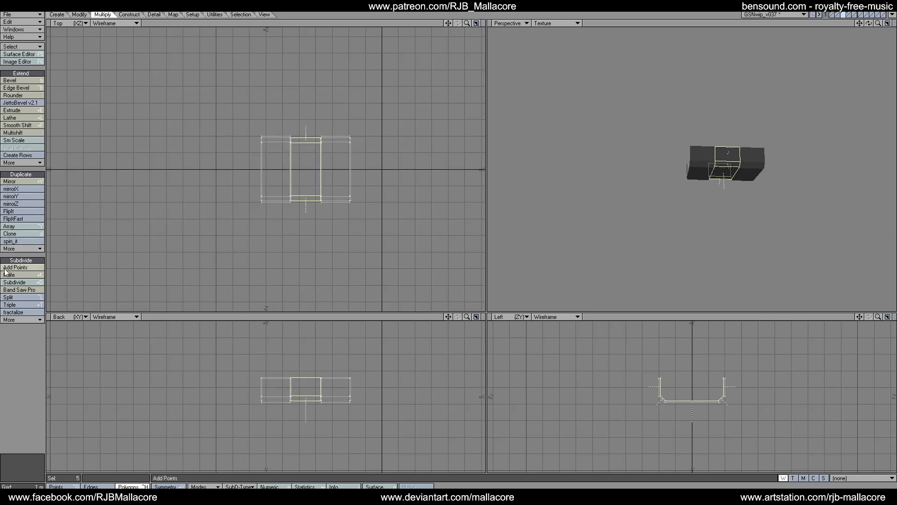
Inset the side, corner and underside panels of the middle body segment by 50 mm with Multishift.
left_click(21, 298)
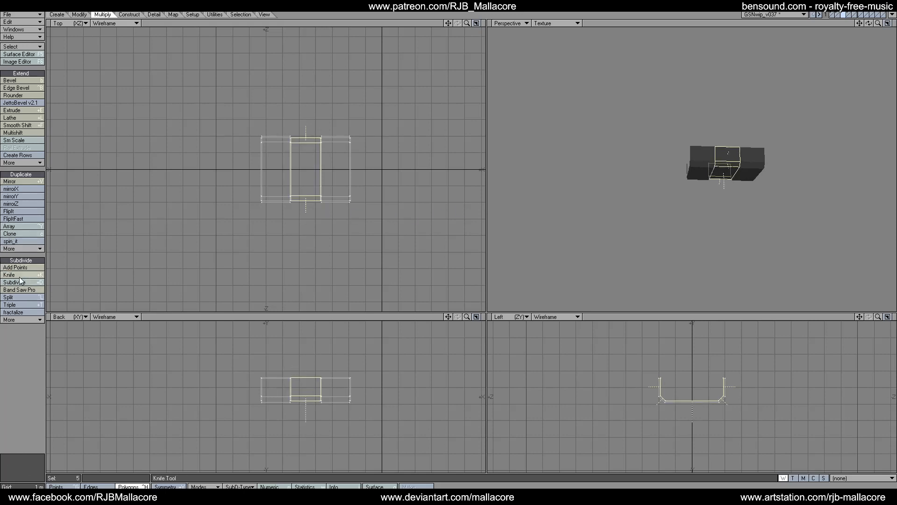
left_click(27, 134)
key("n")
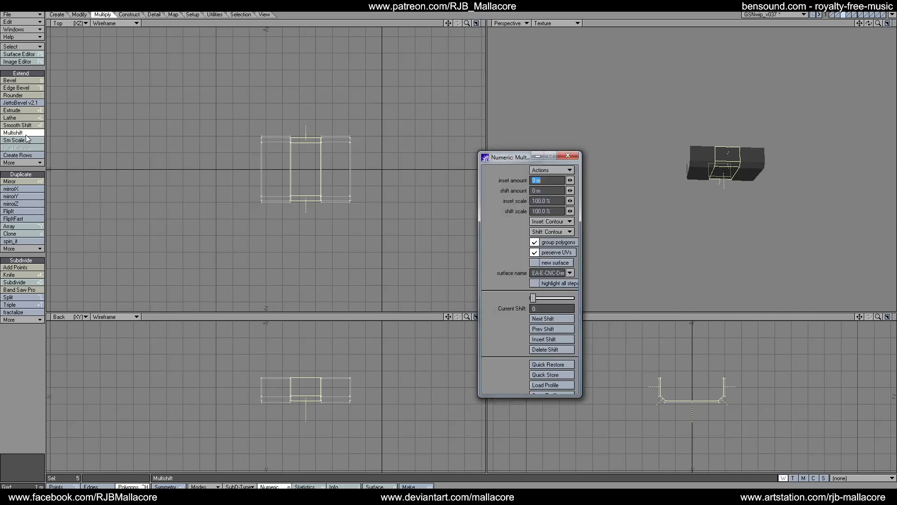
type("50mm")
key("Tab")
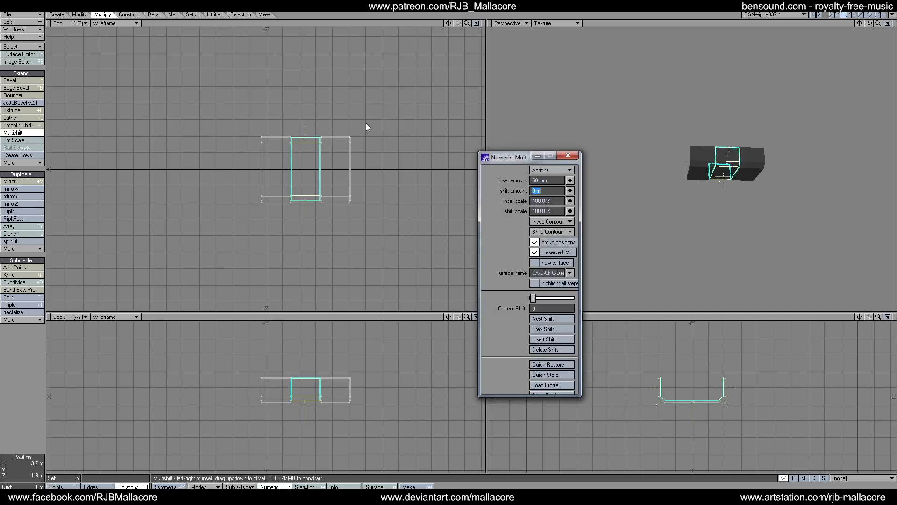
left_click(568, 155)
key("space")
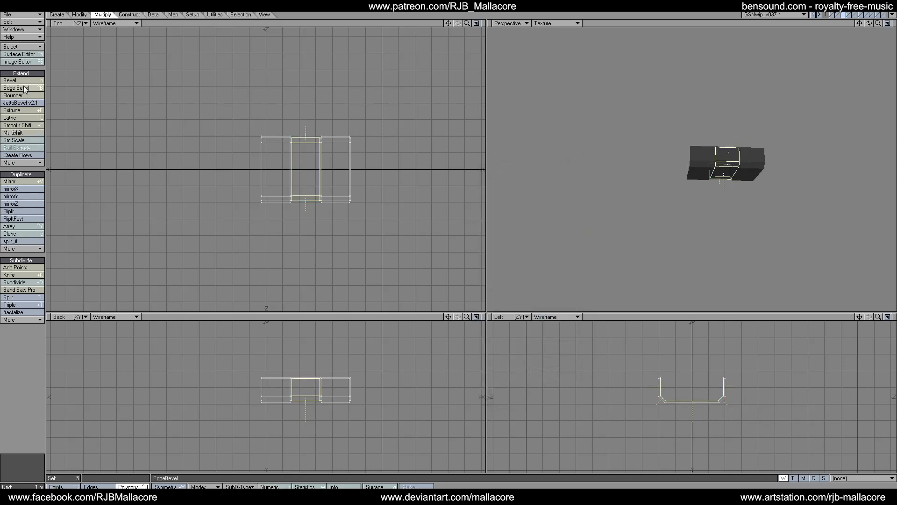
Shift the inset panels of the middle segment outward by 100 mm with Multishift and clear the selection.
left_click(23, 134)
key("n")
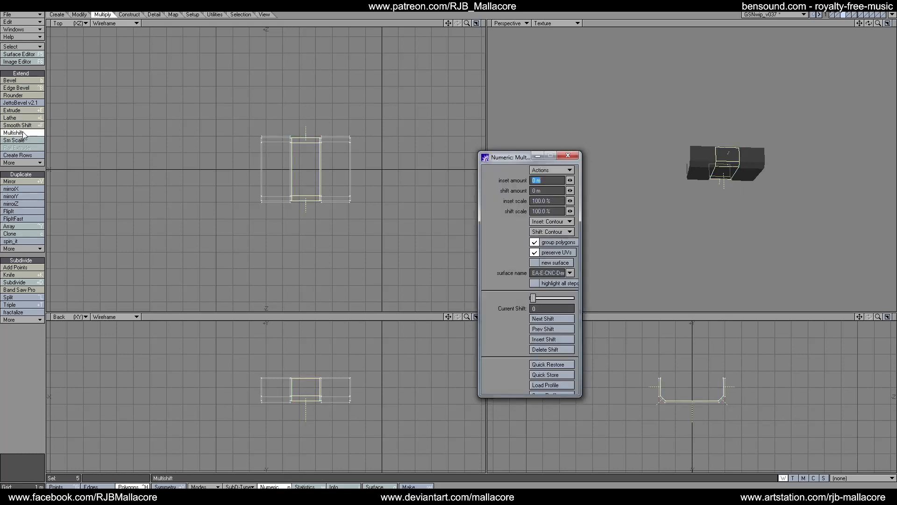
key("Tab")
type("100mm")
key("Tab")
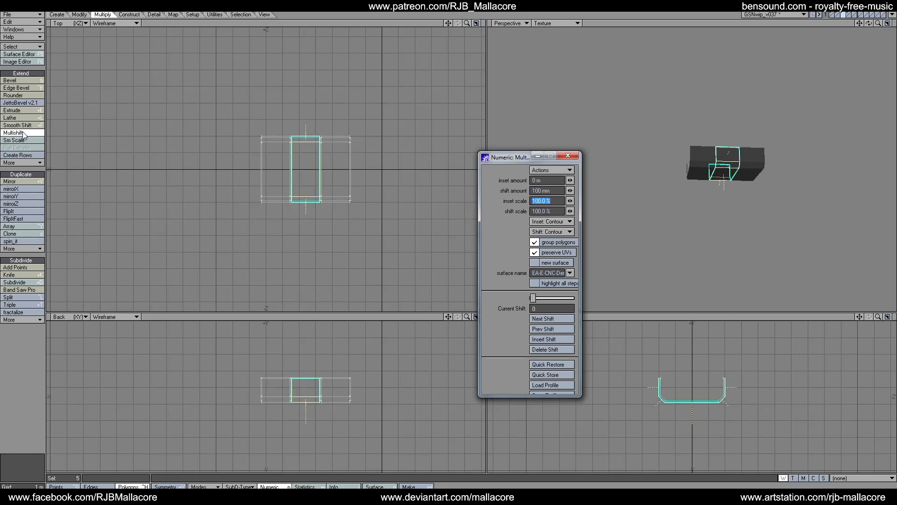
left_click(569, 156)
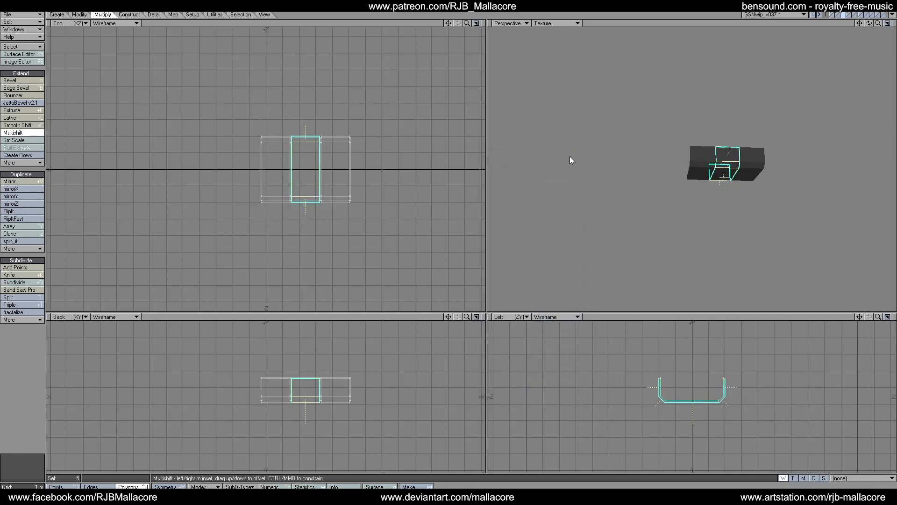
key("space")
left_click(34, 407)
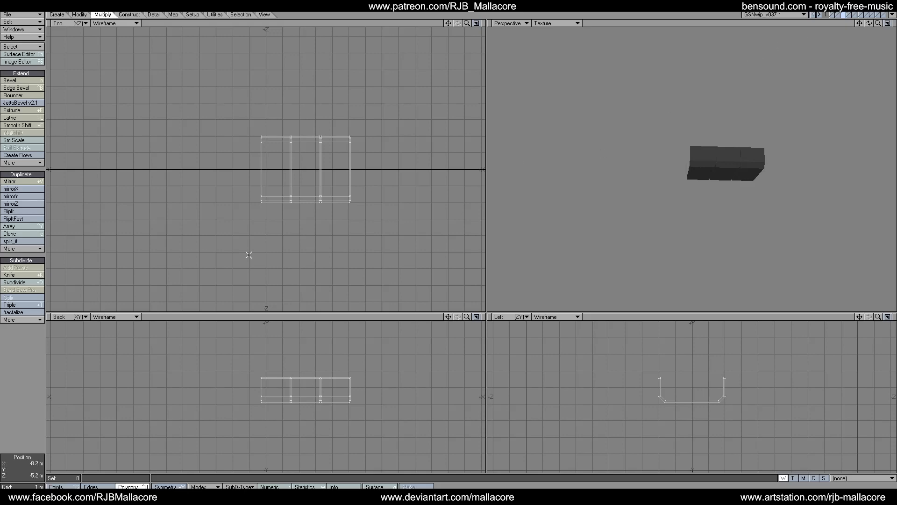
Move the detailed central body from the third layer back into the first layer and merge its points with automatic range.
left_click(831, 14)
left_click_drag(868, 23, 836, 45)
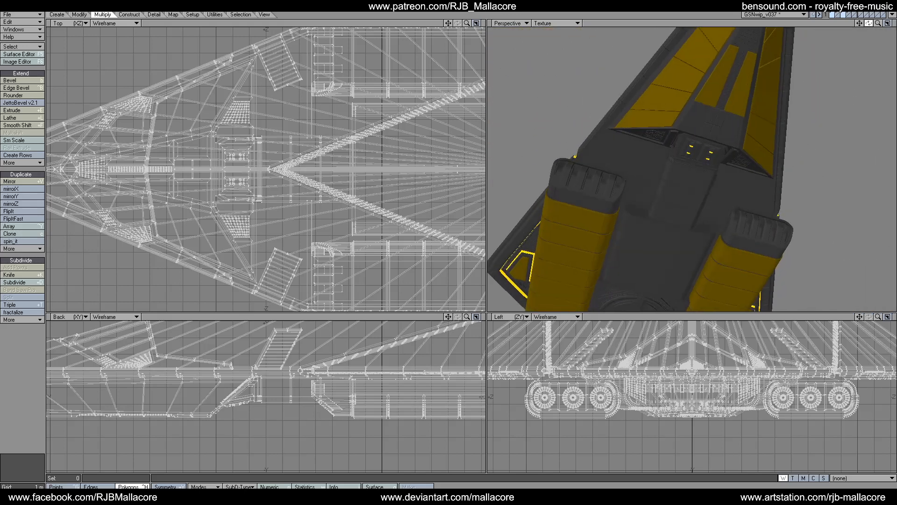
left_click(846, 14)
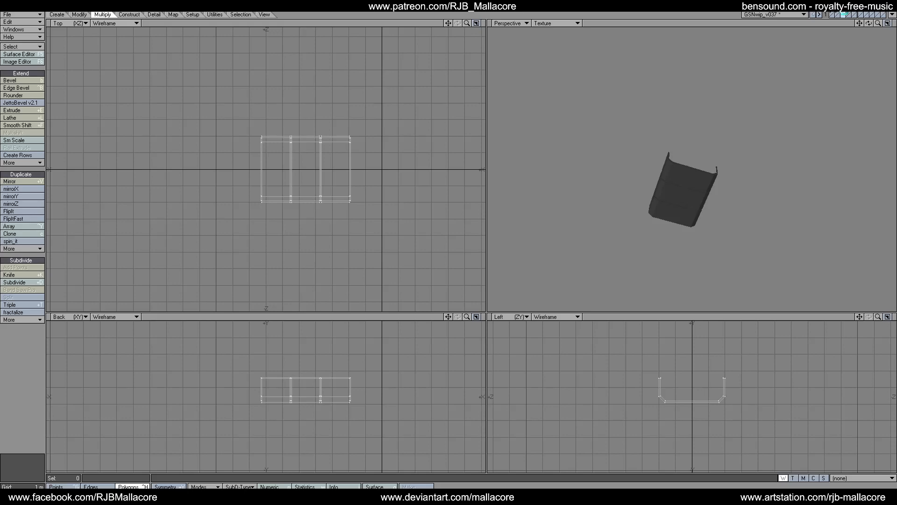
left_click(832, 14)
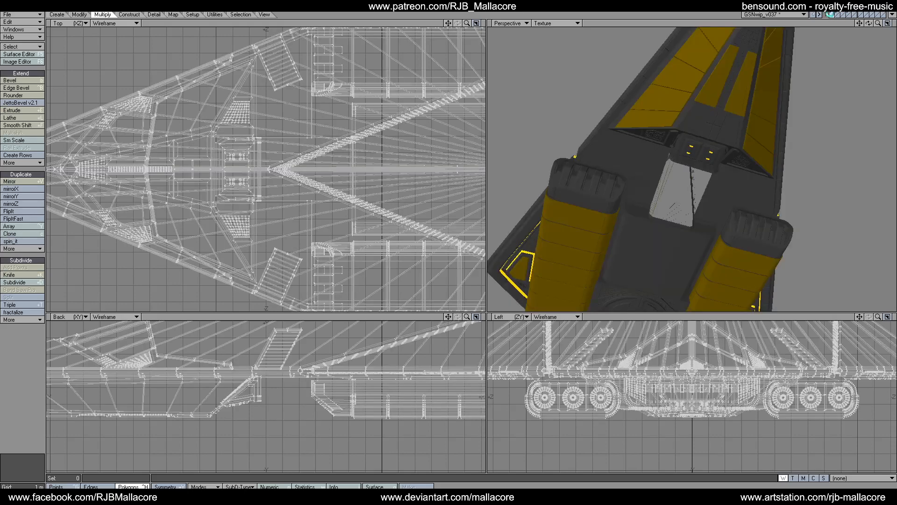
key("m")
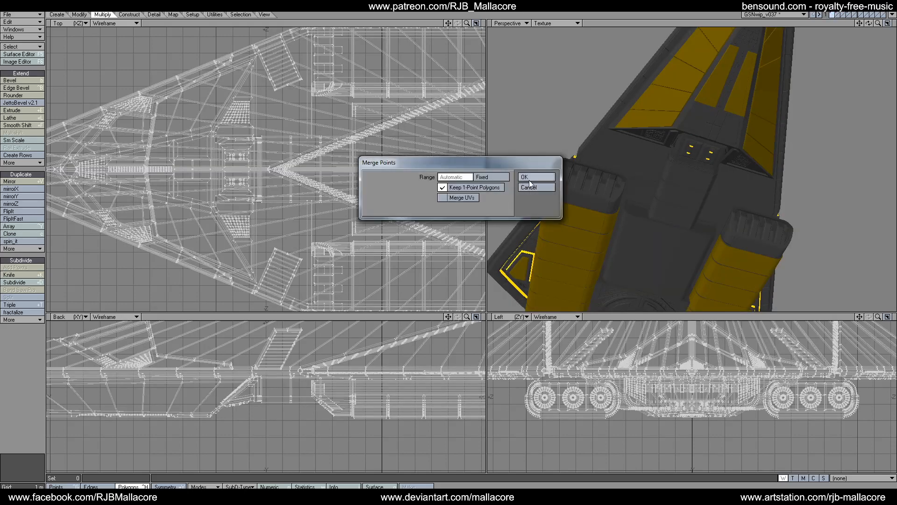
left_click(529, 179)
left_click(437, 178)
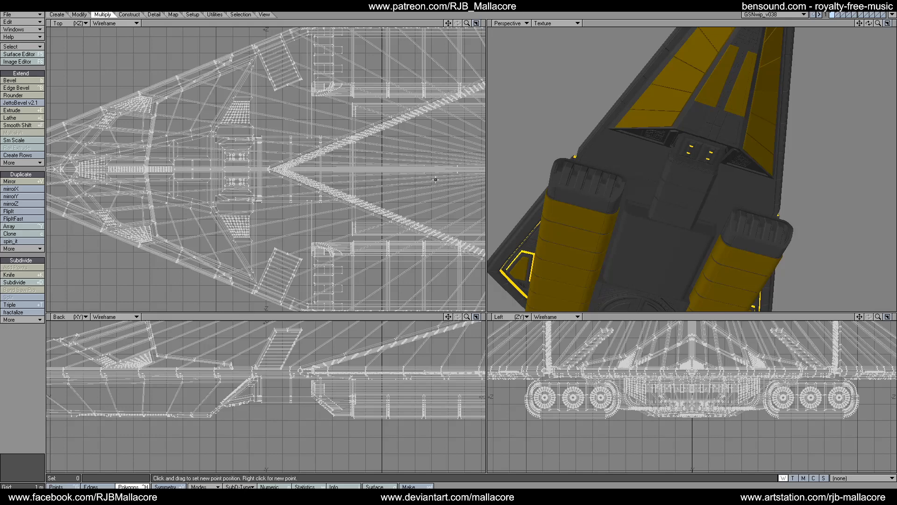
Select the side and corner panels of all three central body segments on both sides of the shuttle's underside.
left_click_drag(869, 22, 851, 39)
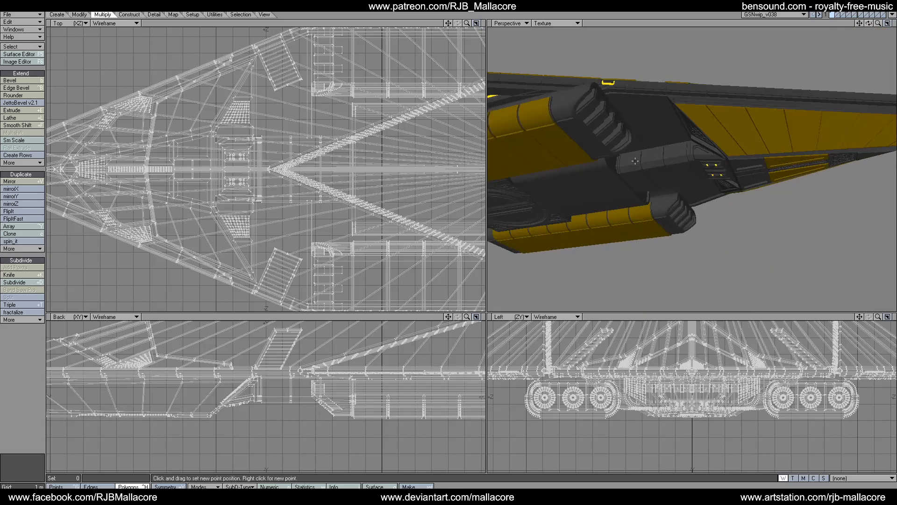
key("space")
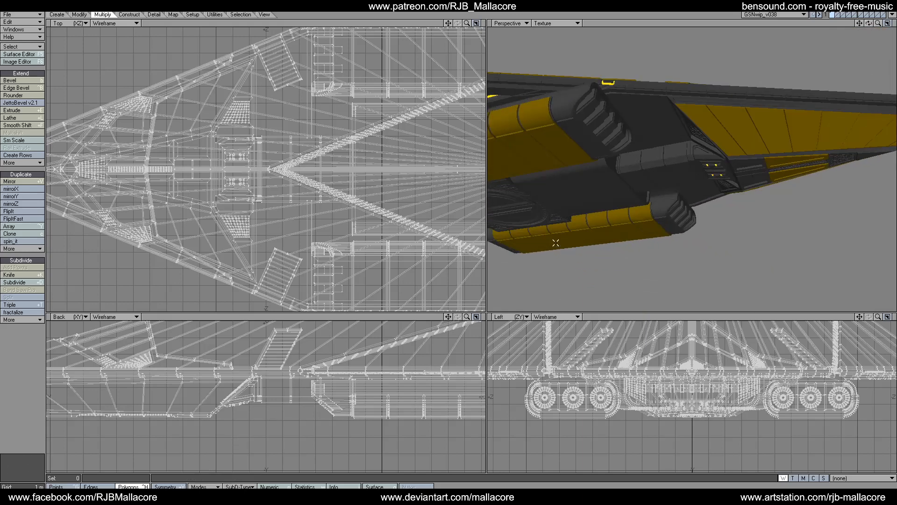
left_click(629, 163)
left_click(631, 167)
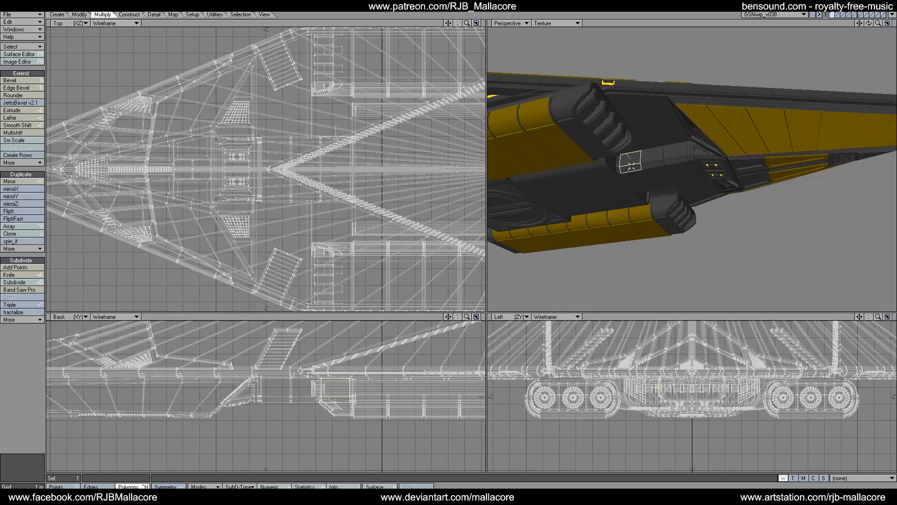
left_click_drag(648, 159, 677, 159)
left_click_drag(870, 23, 789, 87)
left_click_drag(698, 145, 749, 164)
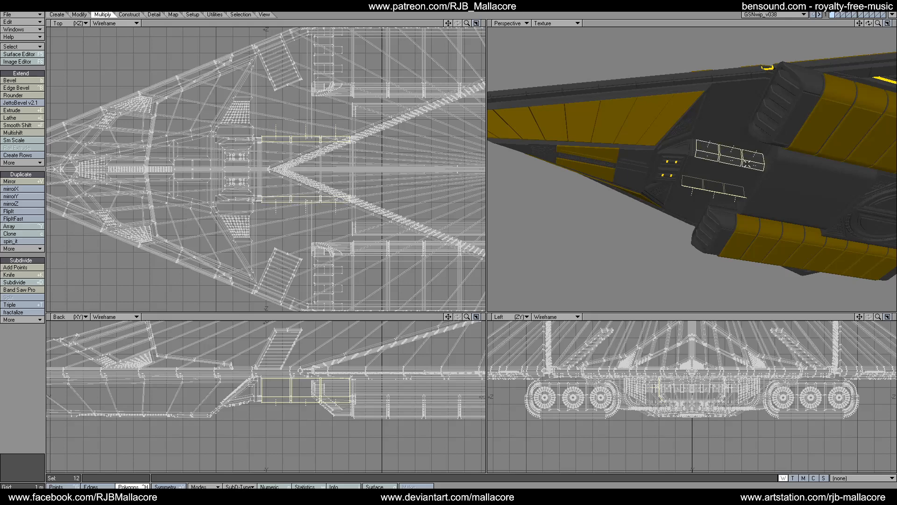
Bevel the selected side and corner panels with a 50 mm shift and a new inset value, and clear the selection.
left_click(32, 81)
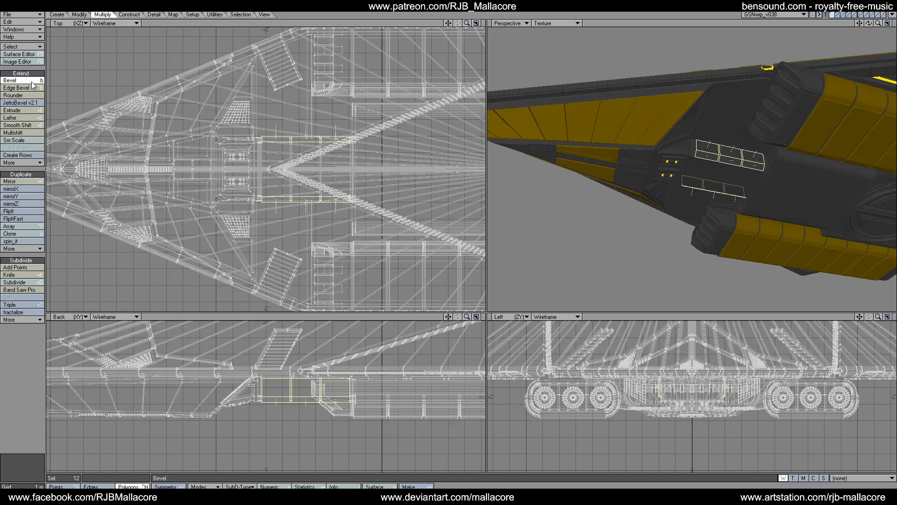
key("n")
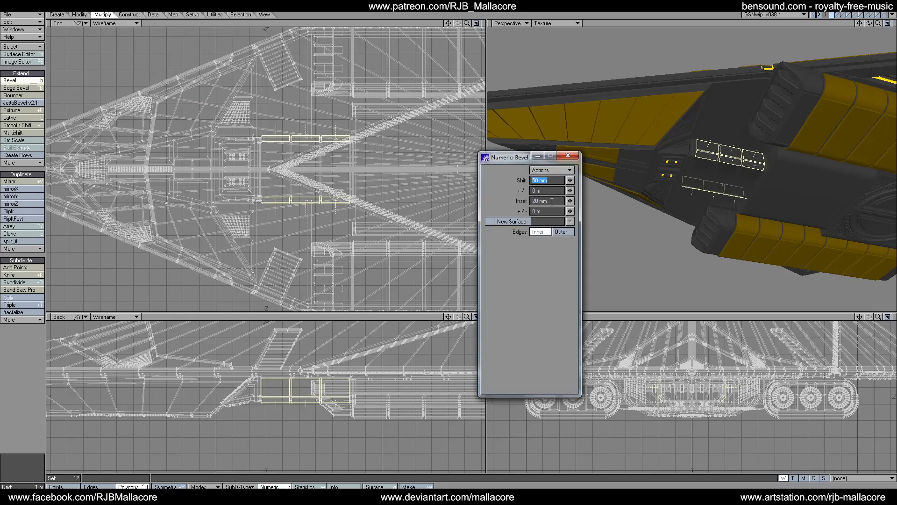
left_click(547, 203)
type(".0")
left_click(568, 155)
key("space")
left_click(30, 392)
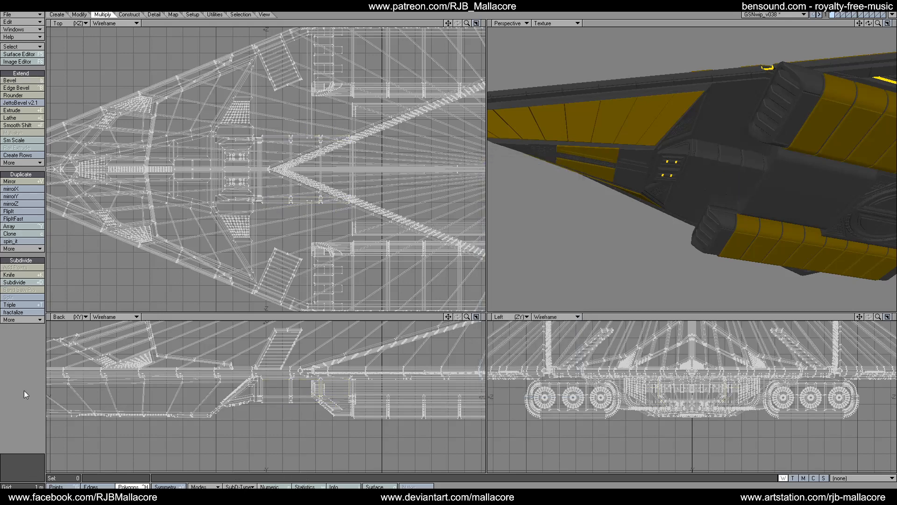
Replace the second layer's contents with a copy of the three hull polygons bordering the rear of the segmented central body.
left_click_drag(869, 23, 869, 25)
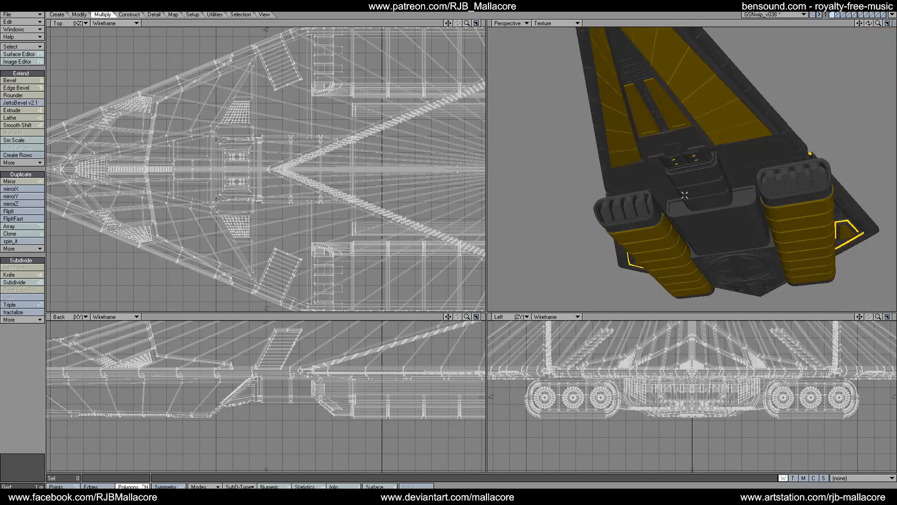
left_click(133, 486)
left_click_drag(680, 203, 675, 198)
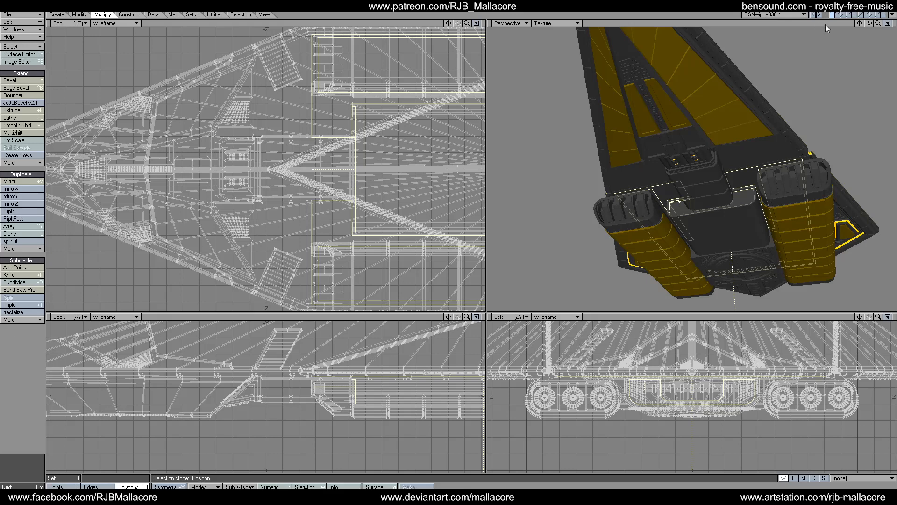
left_click(838, 14)
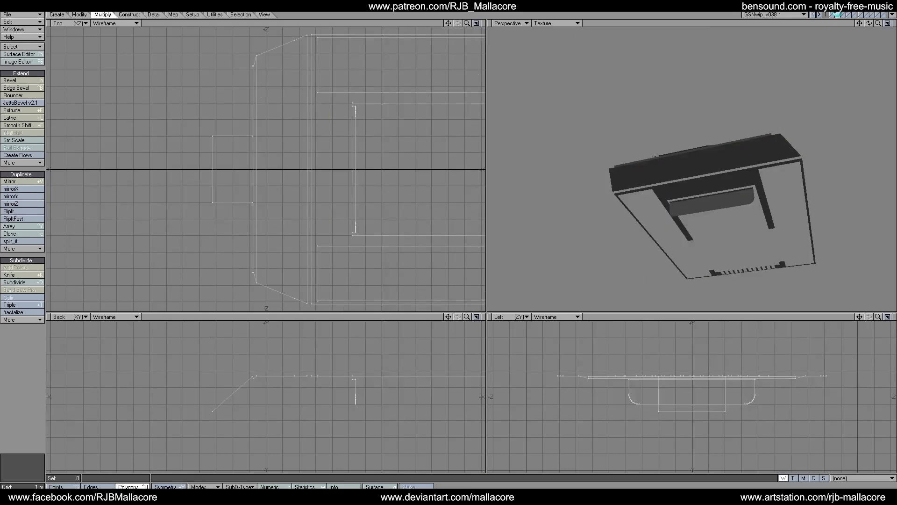
left_click(839, 15)
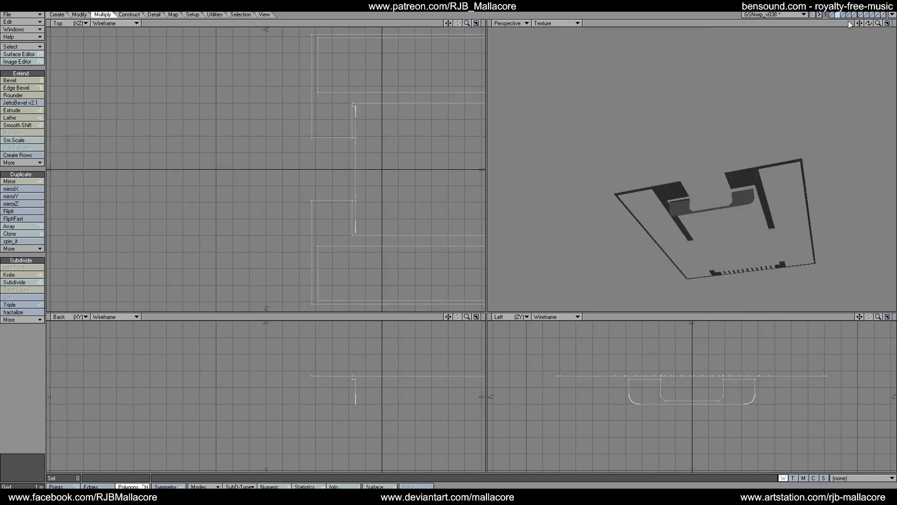
Draw a thin upright box in the empty third layer beside the central body recess, using the second layer as background.
left_click(844, 14)
left_click(839, 18)
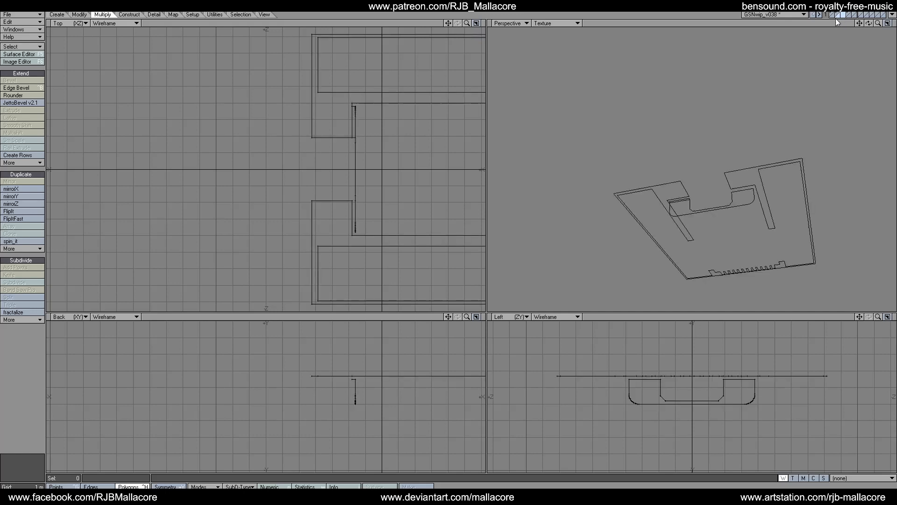
left_click_drag(467, 24, 507, 24)
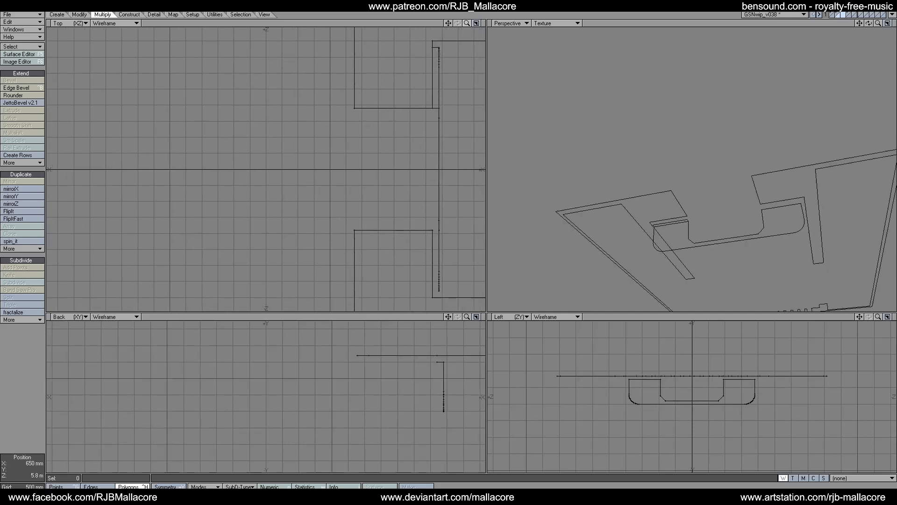
left_click_drag(448, 23, 389, 56)
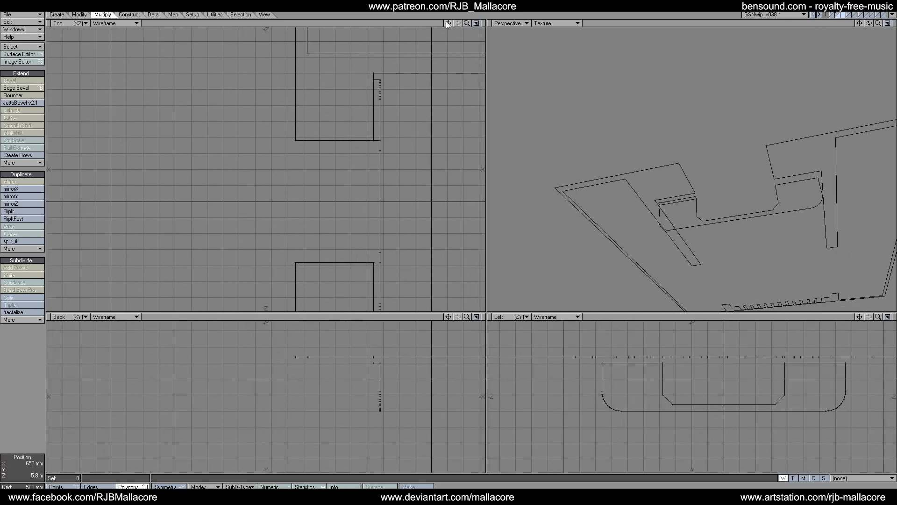
left_click(57, 15)
left_click(20, 81)
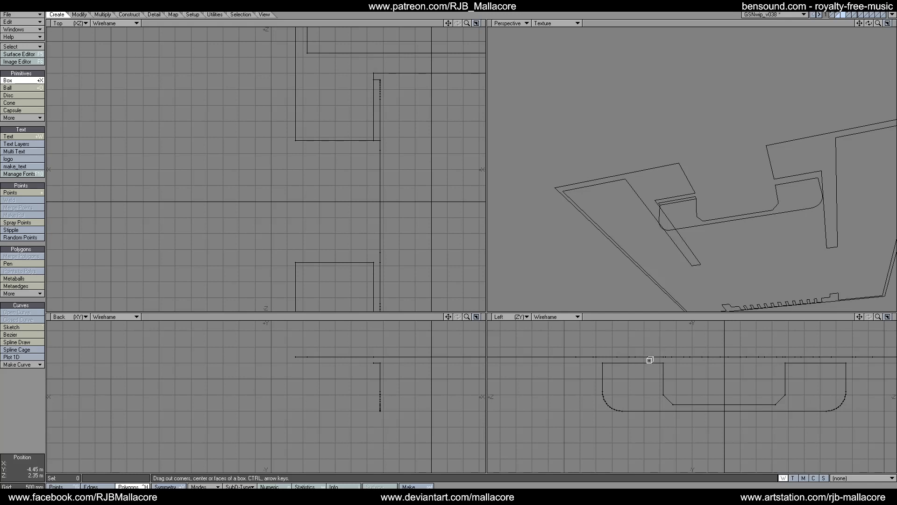
left_click_drag(647, 362, 653, 382)
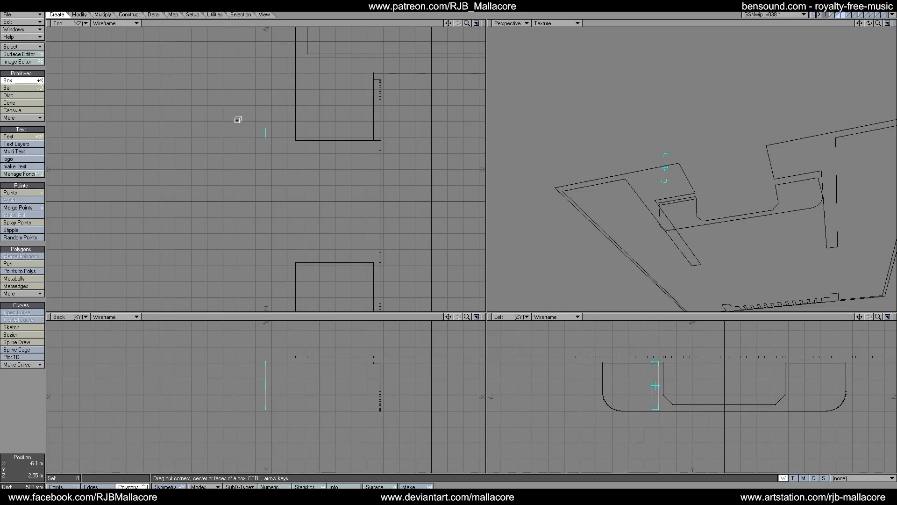
left_click_drag(284, 133, 381, 132)
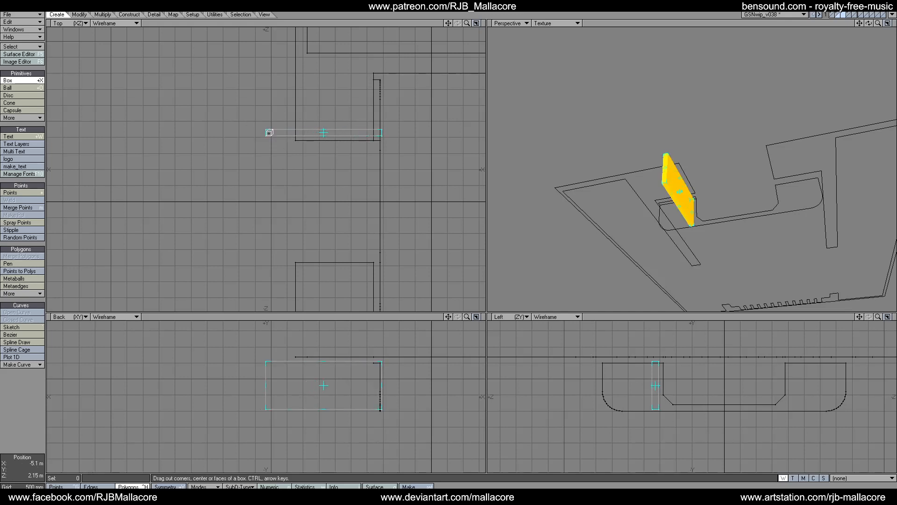
Shorten the box to the front edge of the hull cutout and raise its top to the hull plate.
left_click_drag(266, 132, 298, 133)
left_click_drag(341, 362, 342, 354)
key("space")
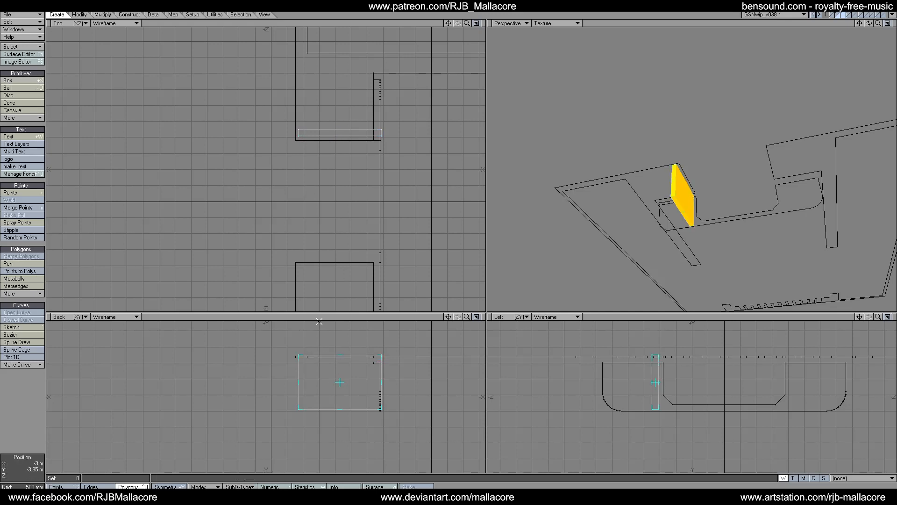
Assign the GSN-Gray surface to the new box.
key("q")
left_click(505, 177)
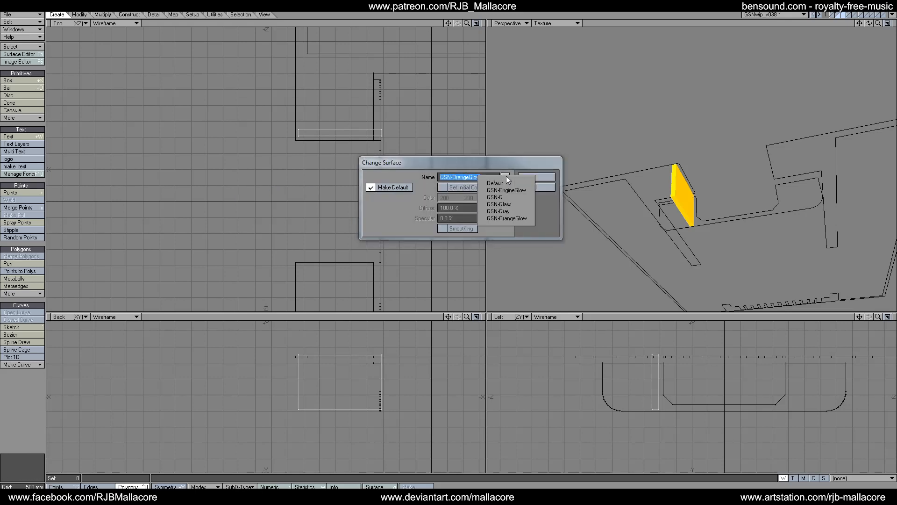
left_click(510, 211)
left_click(536, 177)
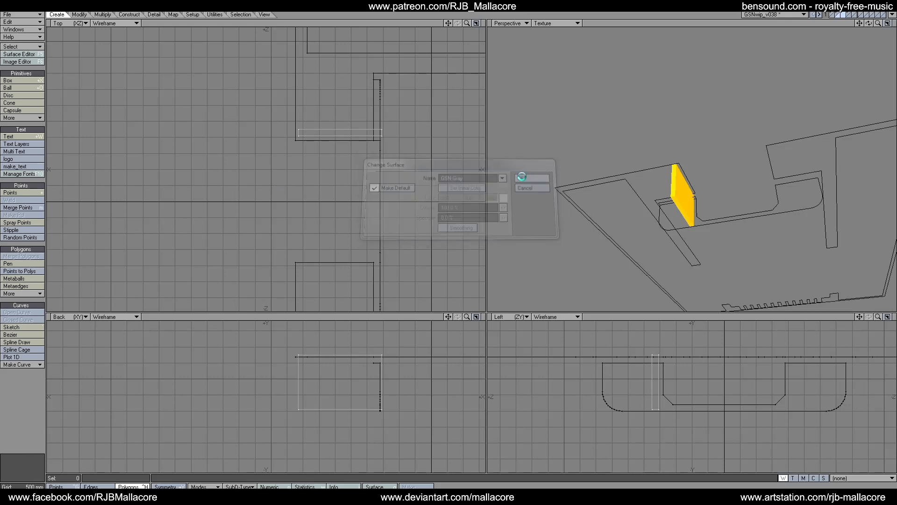
Drag the box's lower outer corner inward and slightly up to give the box a slanted outer side.
left_click(79, 14)
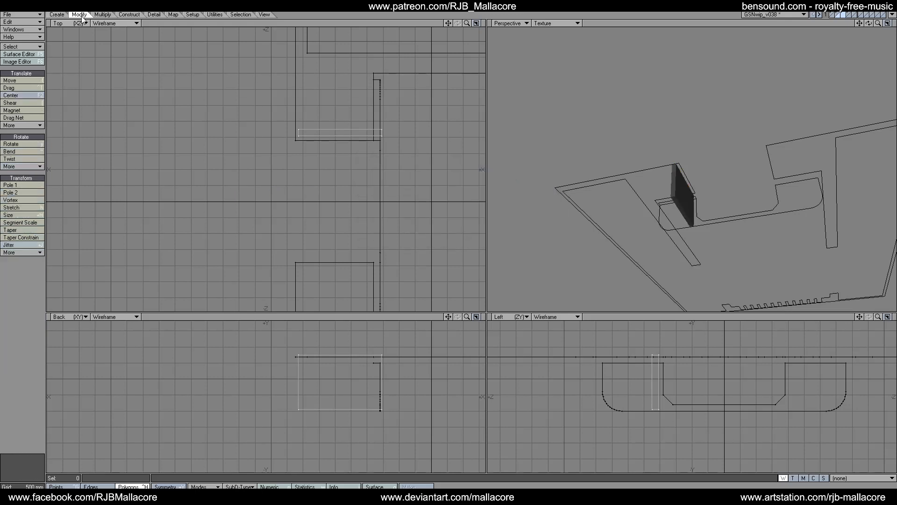
left_click(14, 88)
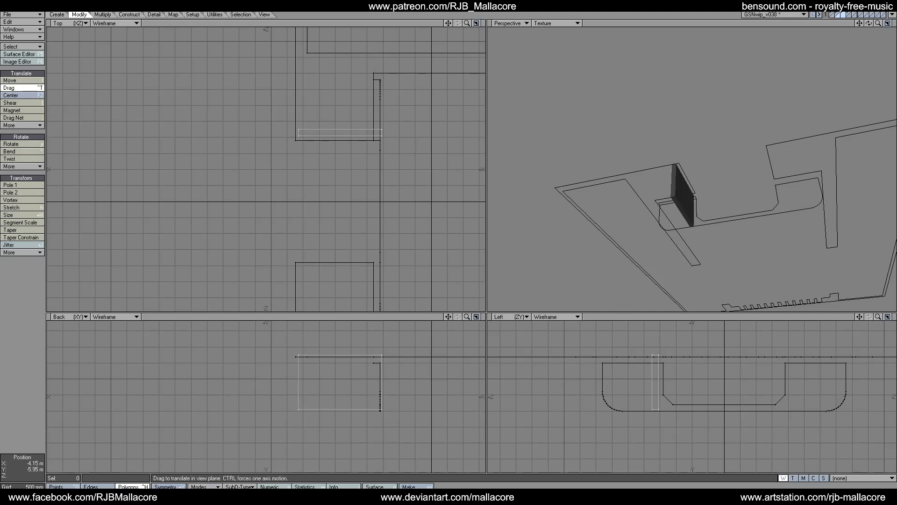
left_click_drag(299, 409, 319, 401)
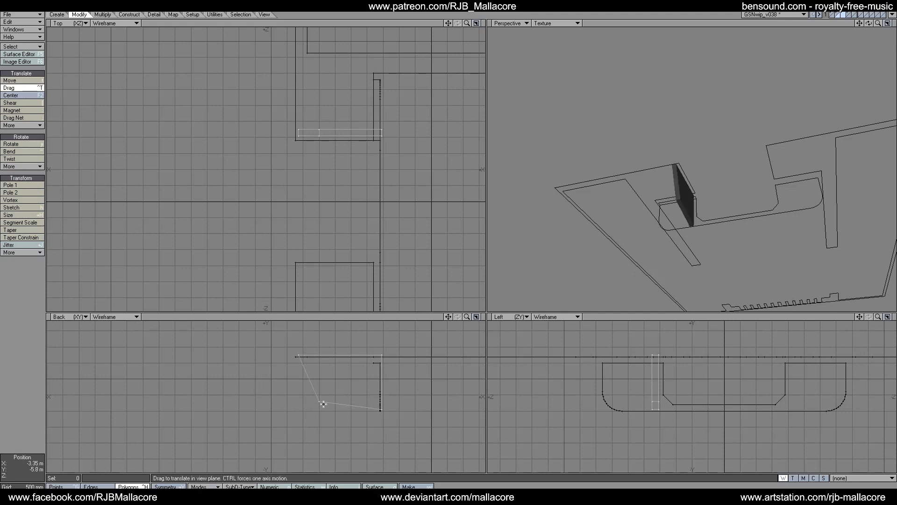
left_click_drag(324, 402, 342, 403)
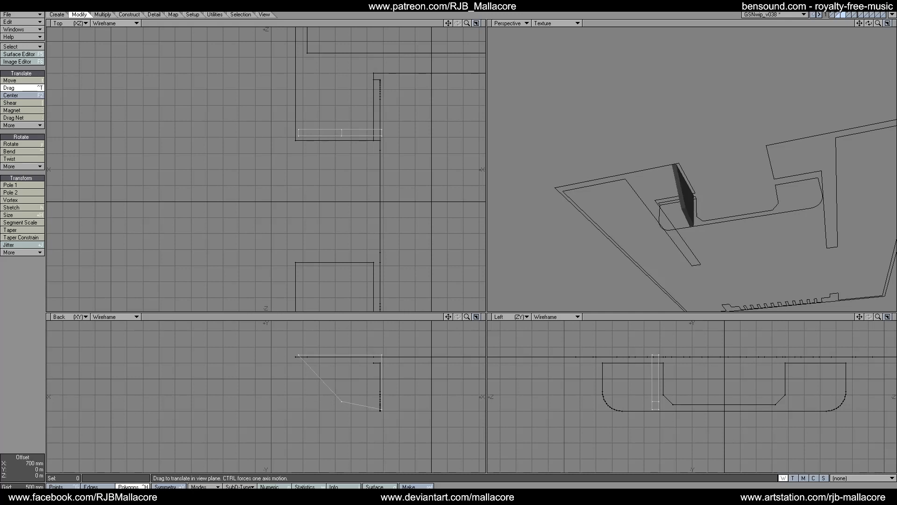
Round the box's slanted lower corner edge with Rounder and clear the selection.
left_click(104, 485)
mouse_move(311, 394)
right_mouse_down()
mouse_move(356, 400)
mouse_move(313, 391)
right_mouse_up()
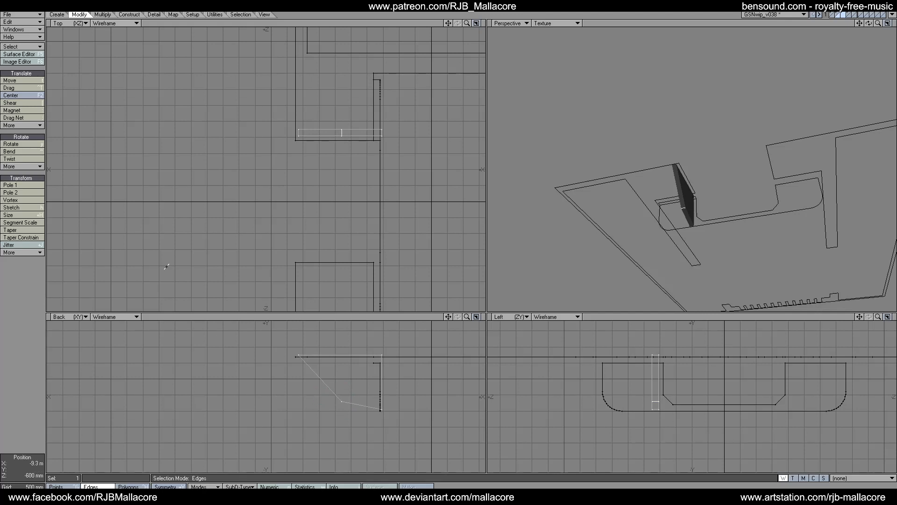
left_click(102, 14)
left_click(20, 96)
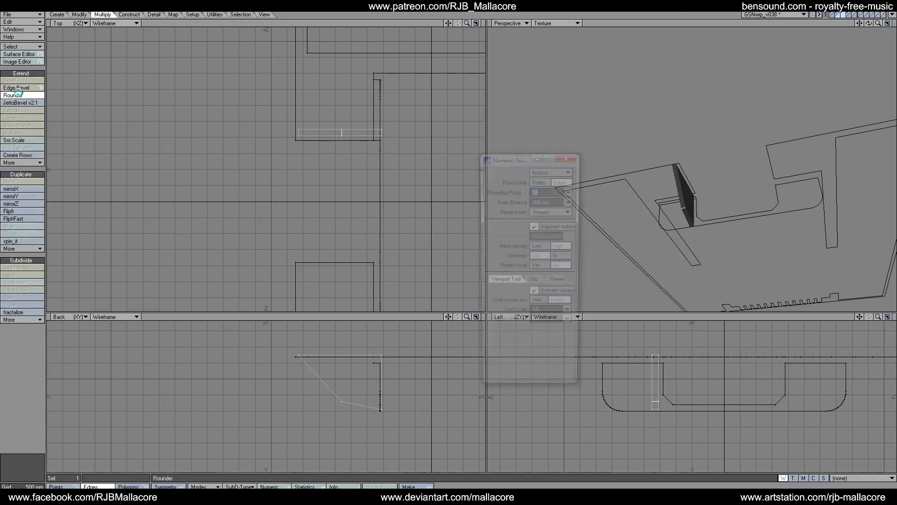
left_click(562, 154)
key("space")
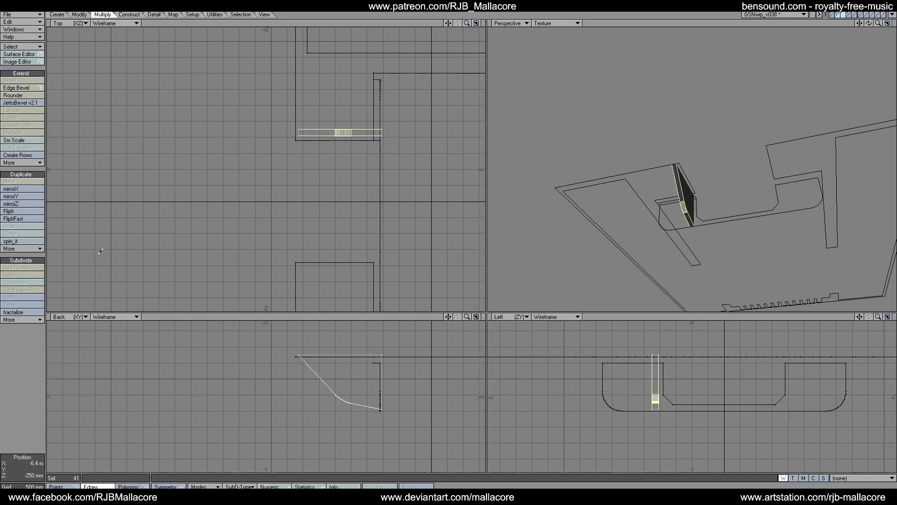
left_click(24, 343)
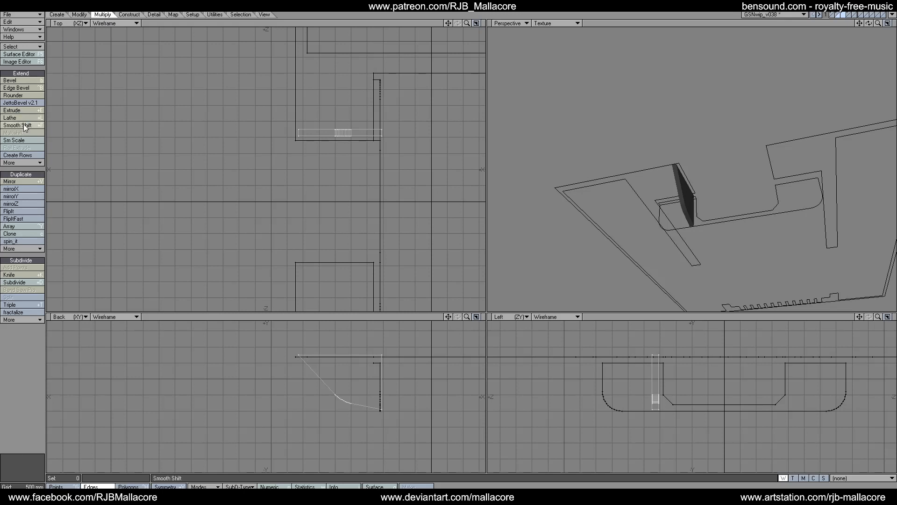
Mirror the rounded rib across its depth, then mirror the pair again to form a row of four parallel ribs.
left_click(78, 15)
left_click(103, 13)
left_click(19, 183)
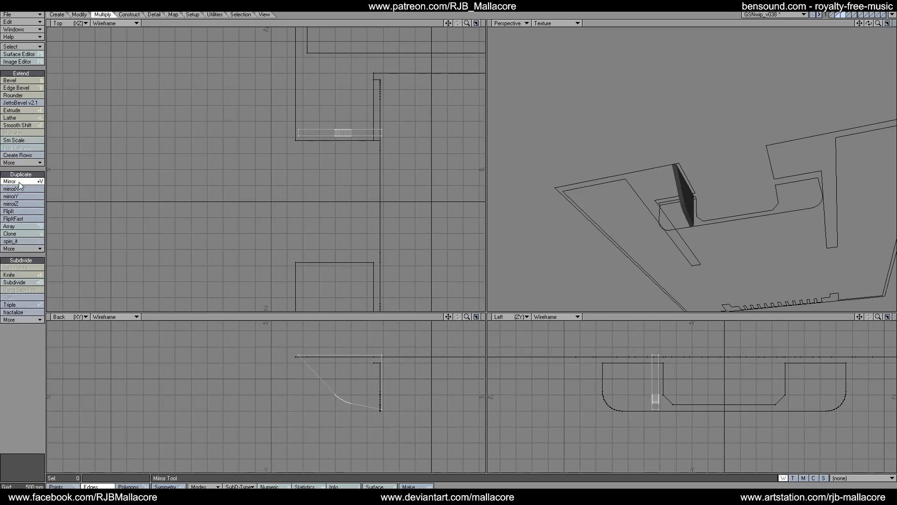
left_click_drag(308, 124, 358, 123)
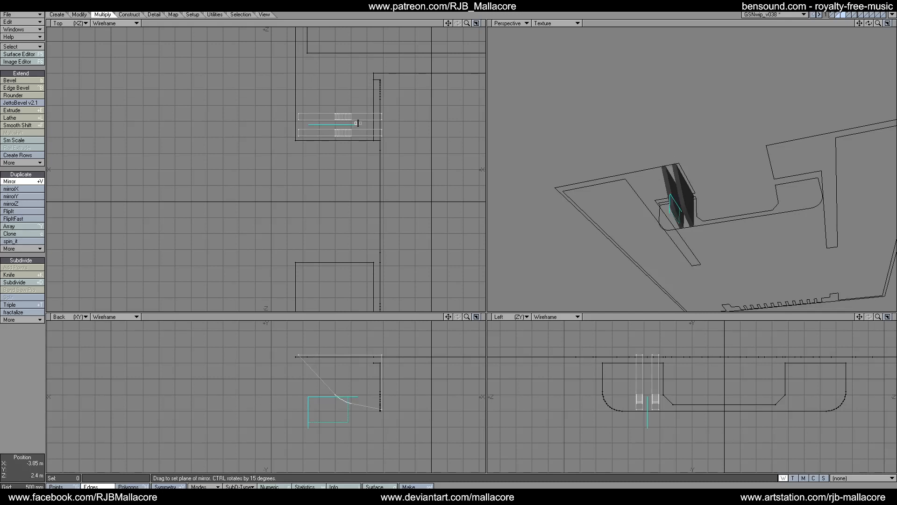
left_click(28, 182)
left_click(20, 179)
mouse_move(302, 107)
left_mouse_down()
mouse_move(346, 108)
mouse_move(315, 109)
left_mouse_up()
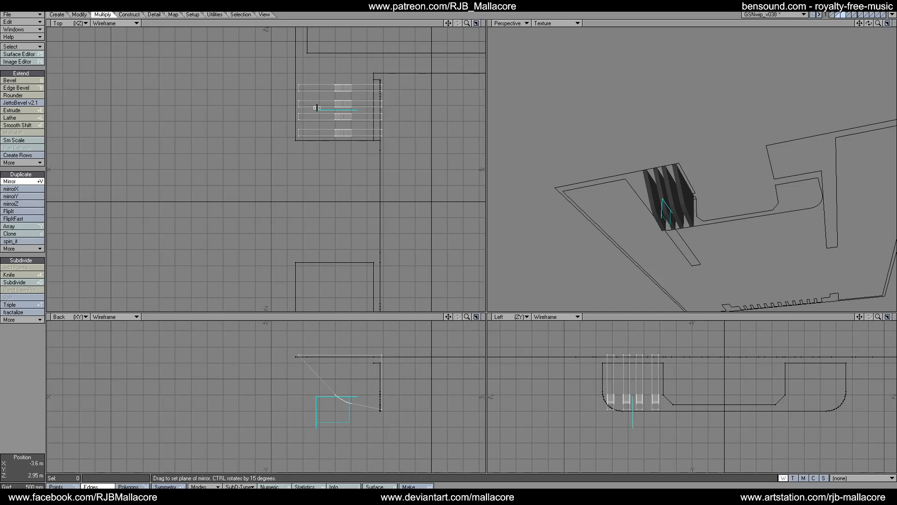
key("space")
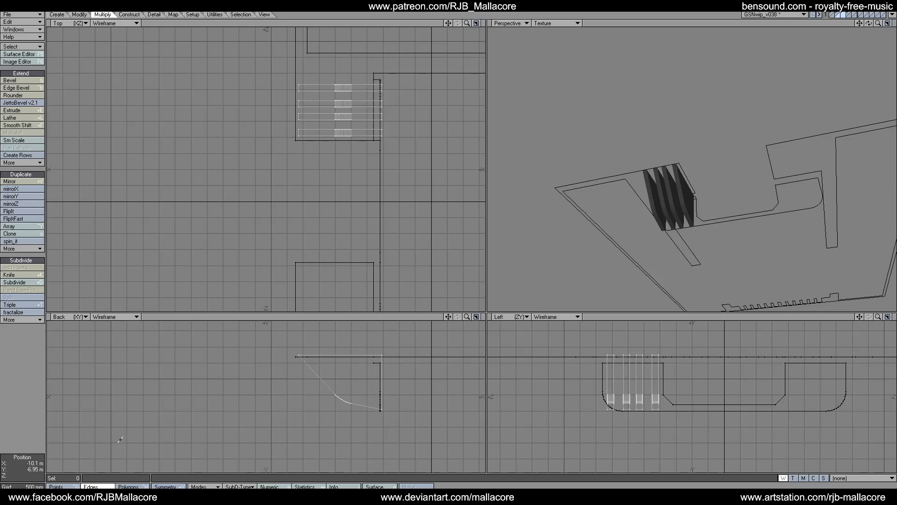
Raise the lower points of the end rib to fit the rounded corner of the hull outline.
key("ctrl+g")
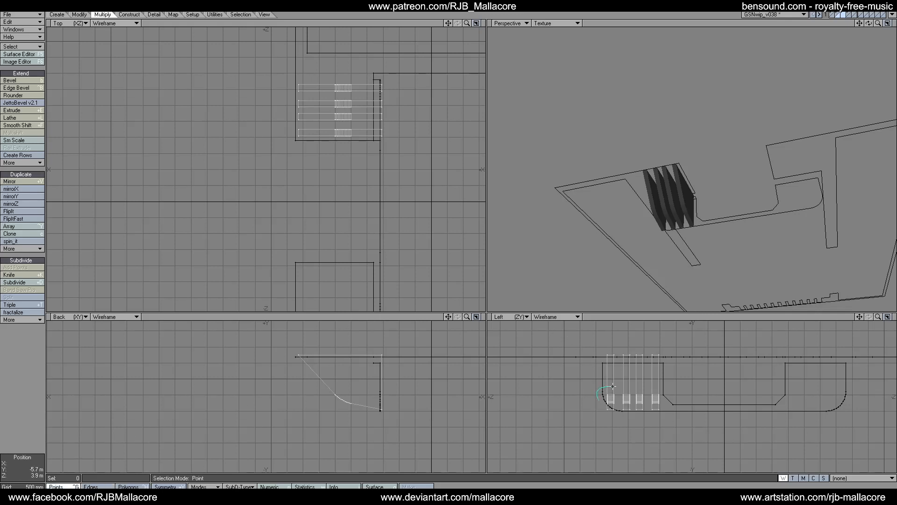
right_click_drag(592, 400, 592, 400)
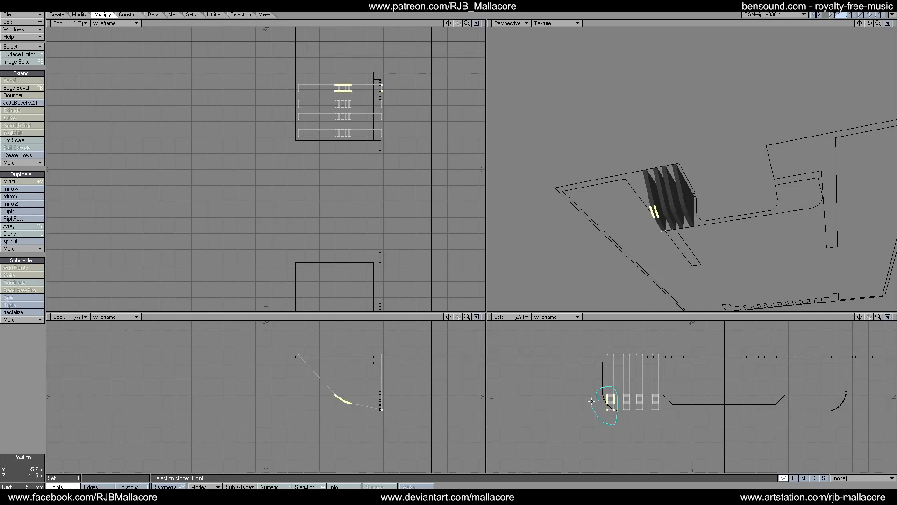
key("t")
left_click_drag(663, 230, 659, 206)
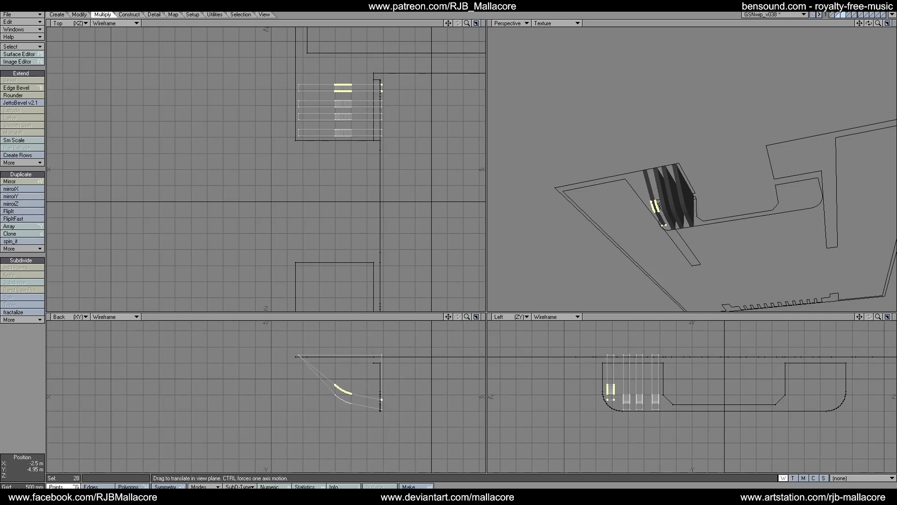
Shift only the end rib's curved lower points 300 mm outward and 50 mm up, leaving out the inner corner points.
left_click_drag(359, 379, 351, 377)
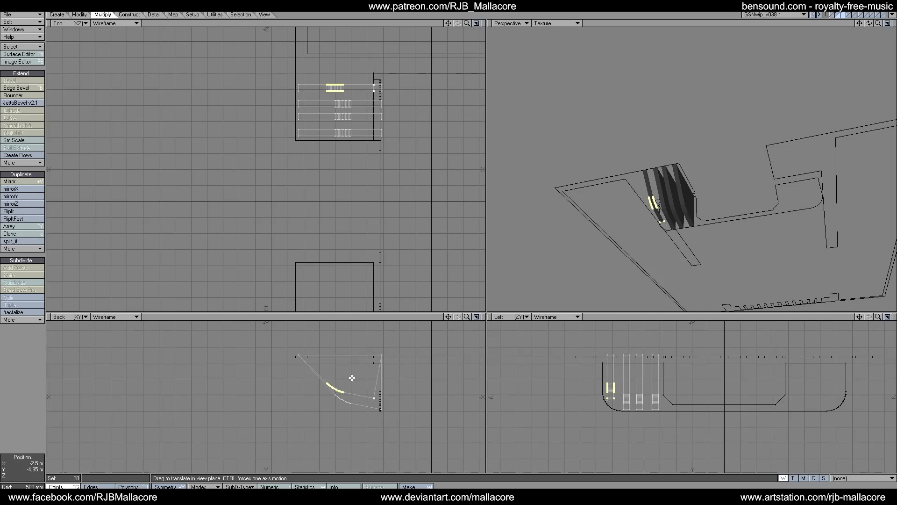
key("ctrl+z")
left_click(62, 486)
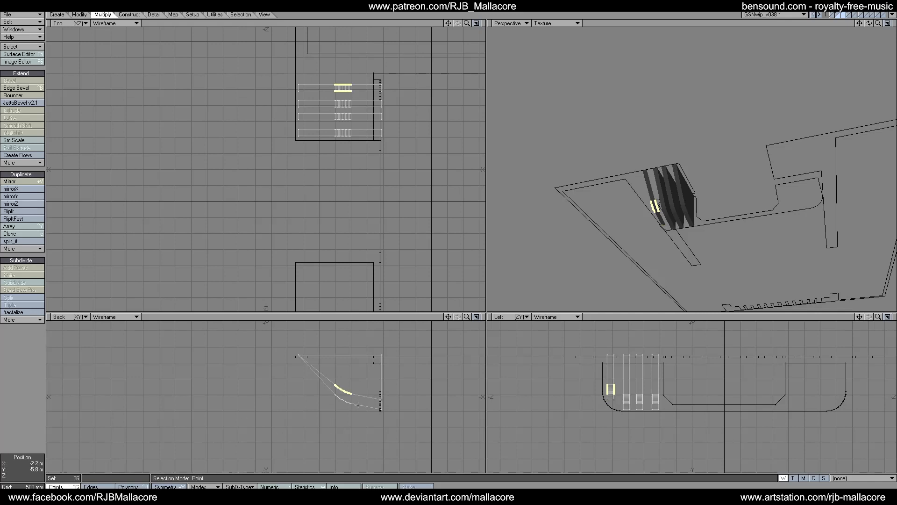
key("t")
left_click_drag(296, 420, 285, 419)
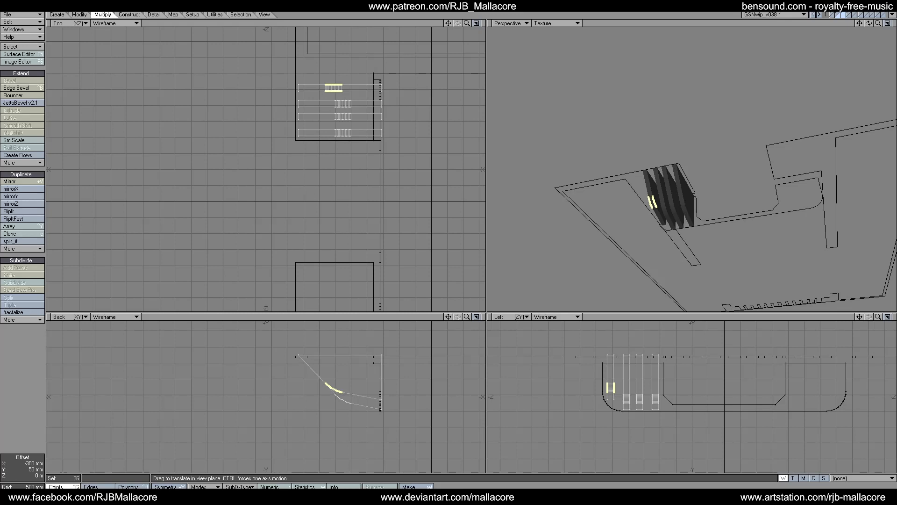
Finish adjusting the curved points of the outermost slat and check the slats together with the hull layer.
left_click_drag(286, 420, 285, 419)
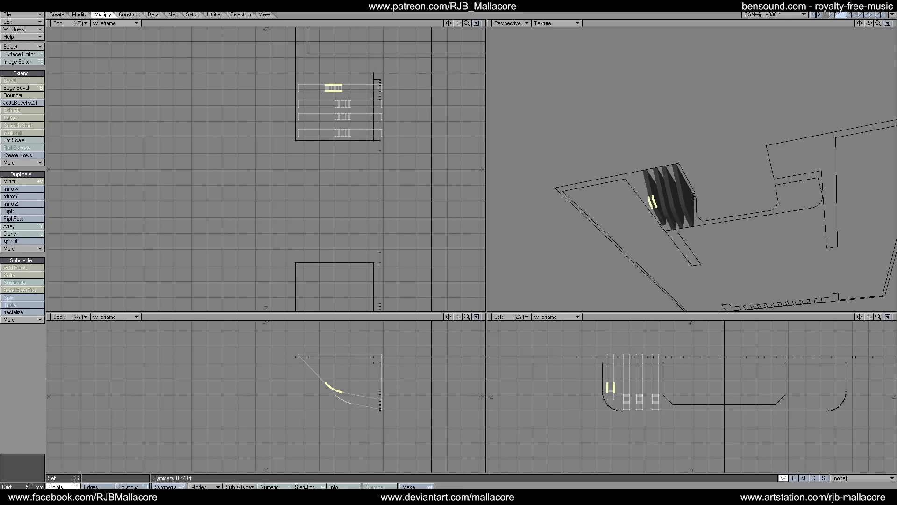
key("ctrl+h")
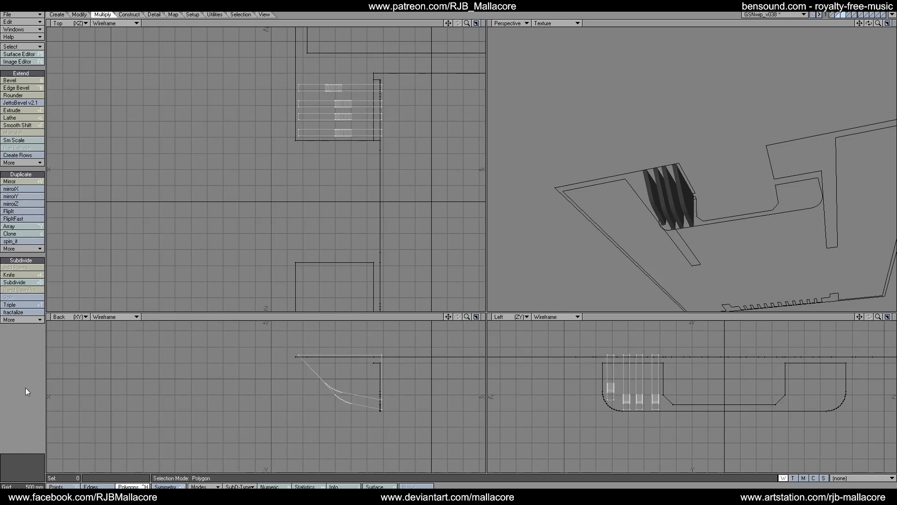
left_click(831, 14)
mouse_move(869, 23)
left_mouse_down()
mouse_move(832, 42)
mouse_move(862, 24)
mouse_move(843, 24)
mouse_move(870, 27)
mouse_move(871, 41)
mouse_move(862, 26)
mouse_move(841, 32)
mouse_move(883, 27)
mouse_move(843, 15)
mouse_move(879, 34)
mouse_move(870, 24)
mouse_move(883, 27)
left_mouse_up()
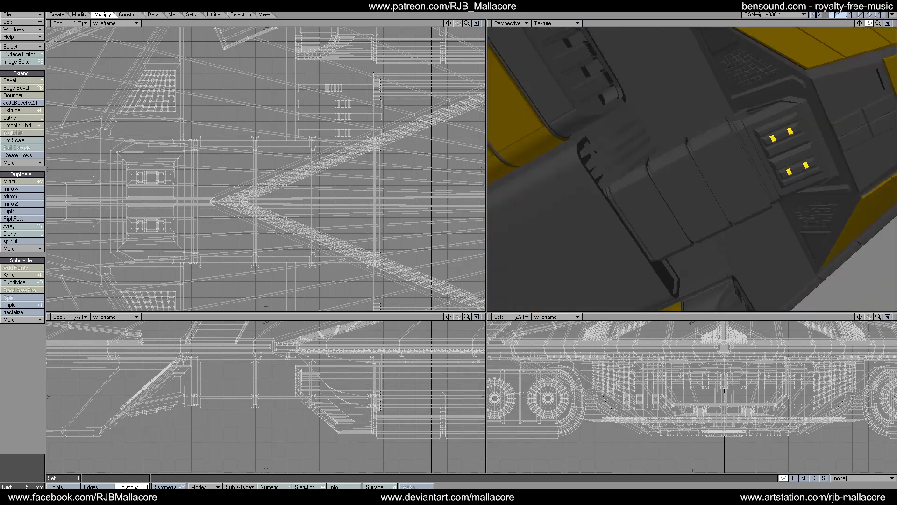
left_click(842, 15)
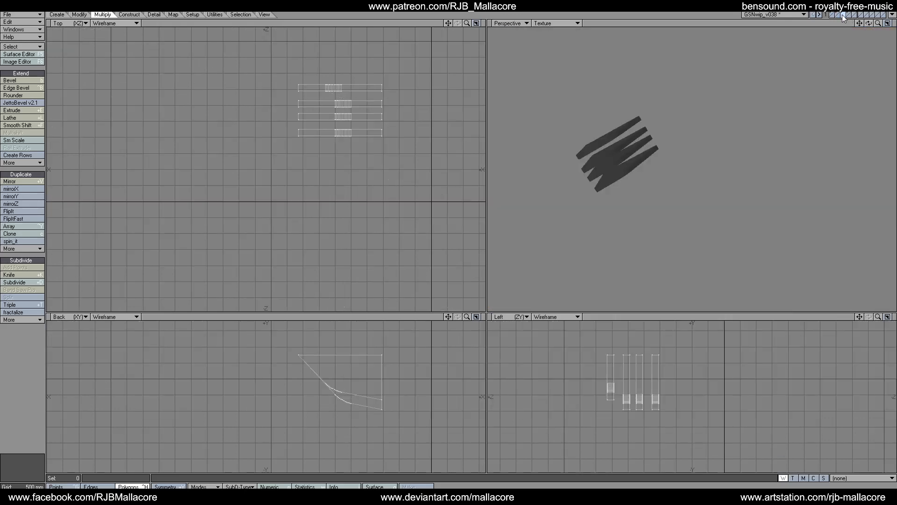
left_click(837, 16)
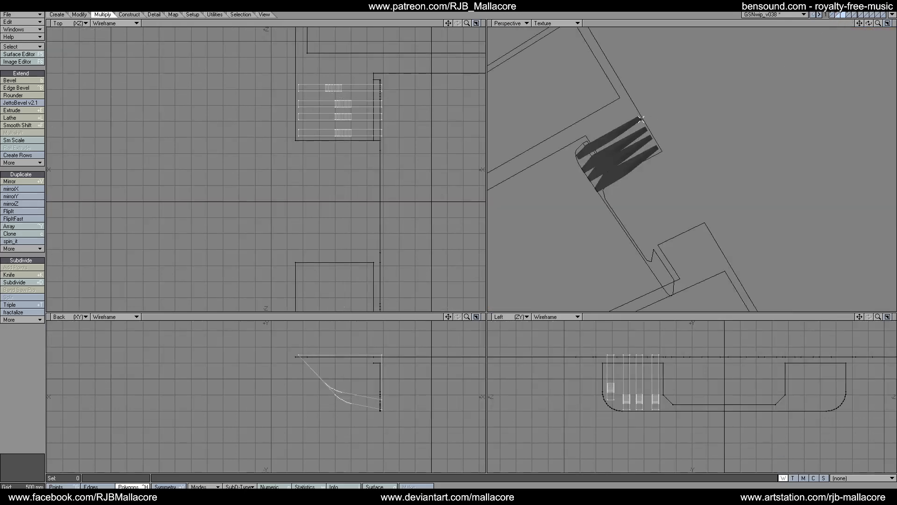
Move all points of the three slats with matching curves along Z toward the outermost slat in 50 mm increments.
key("ctrl+g")
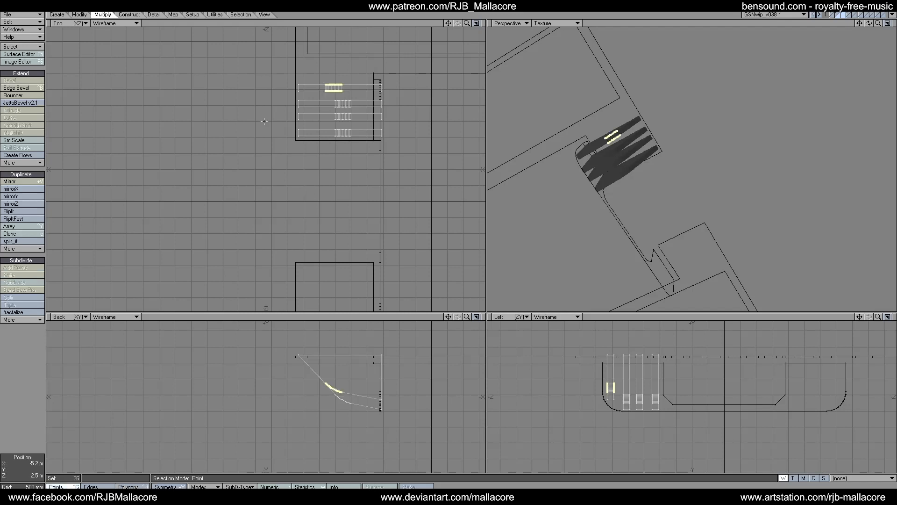
left_click(212, 136)
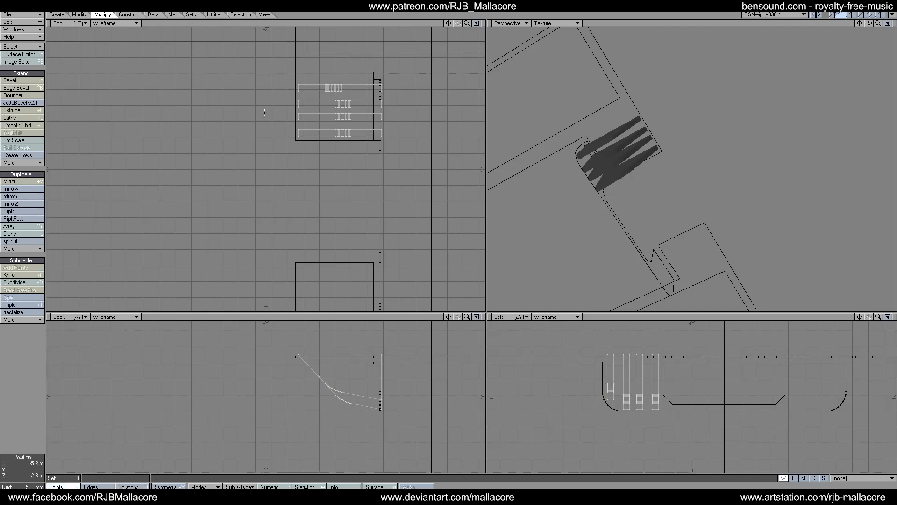
mouse_move(405, 101)
right_mouse_down()
mouse_move(327, 169)
mouse_move(268, 104)
right_mouse_up()
key("t")
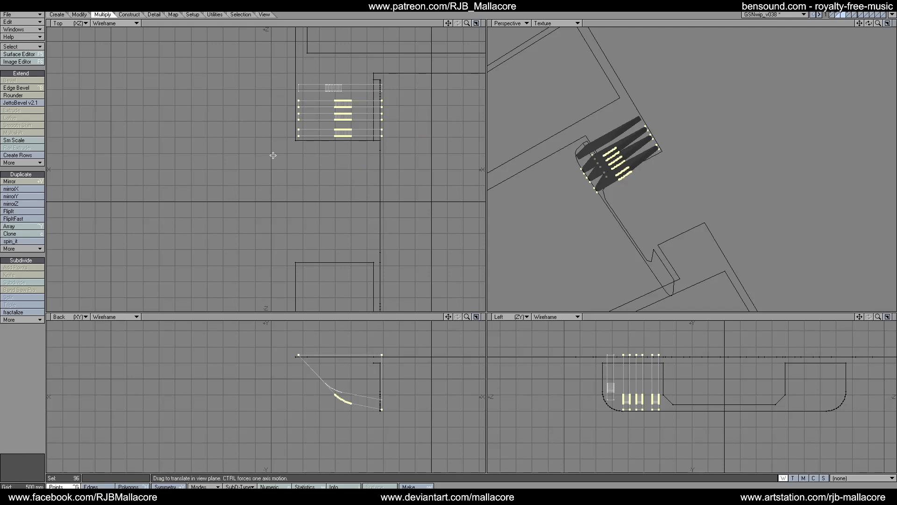
left_click_drag(268, 104, 269, 102)
left_click_drag(272, 155, 272, 153)
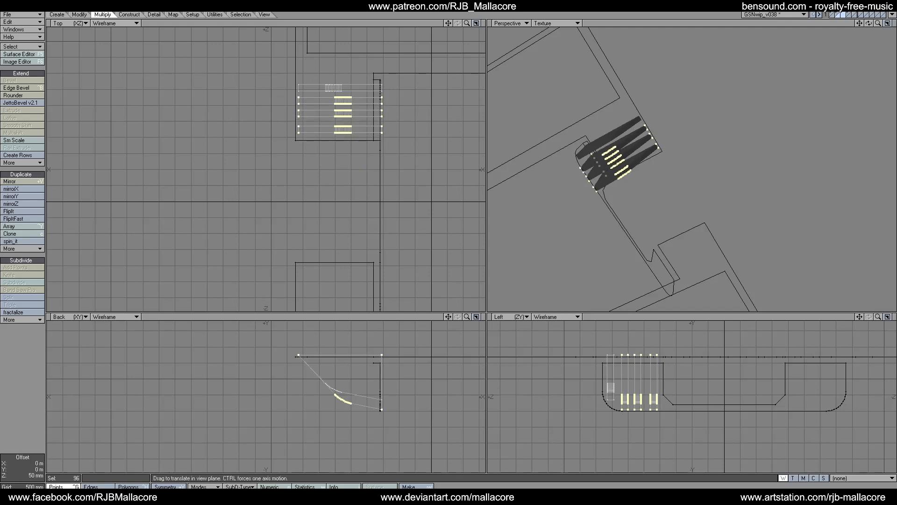
Move the slat nearest the centreline another 50 mm along Z and check the spacing against the visible hull.
left_click(36, 451)
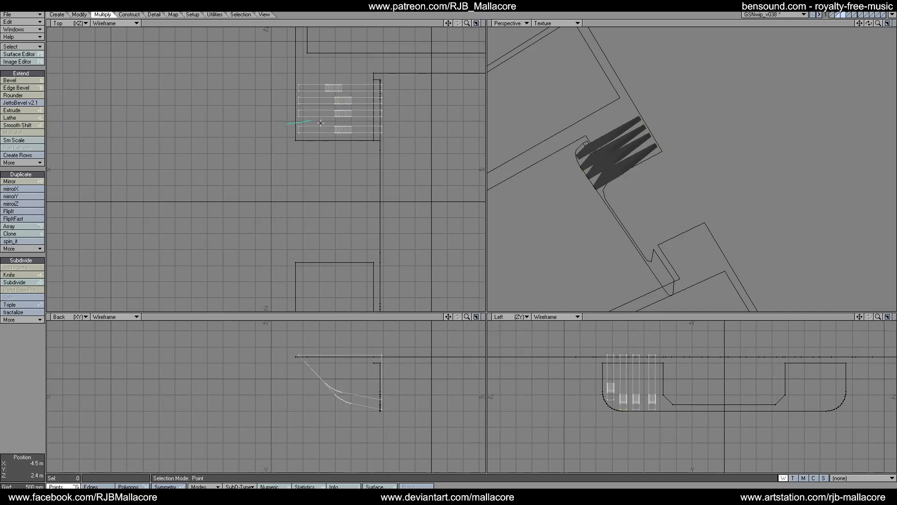
mouse_move(388, 125)
right_mouse_down()
mouse_move(283, 151)
mouse_move(288, 159)
right_mouse_up()
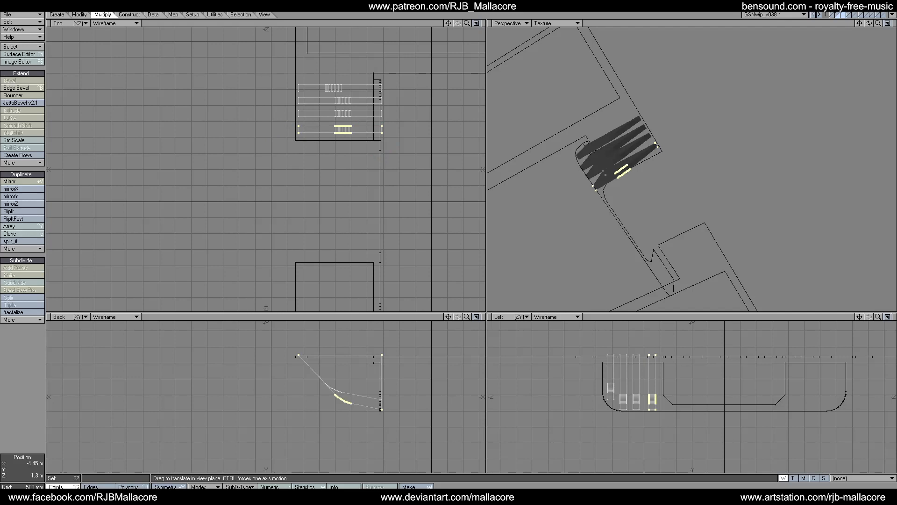
left_click_drag(289, 159, 289, 158)
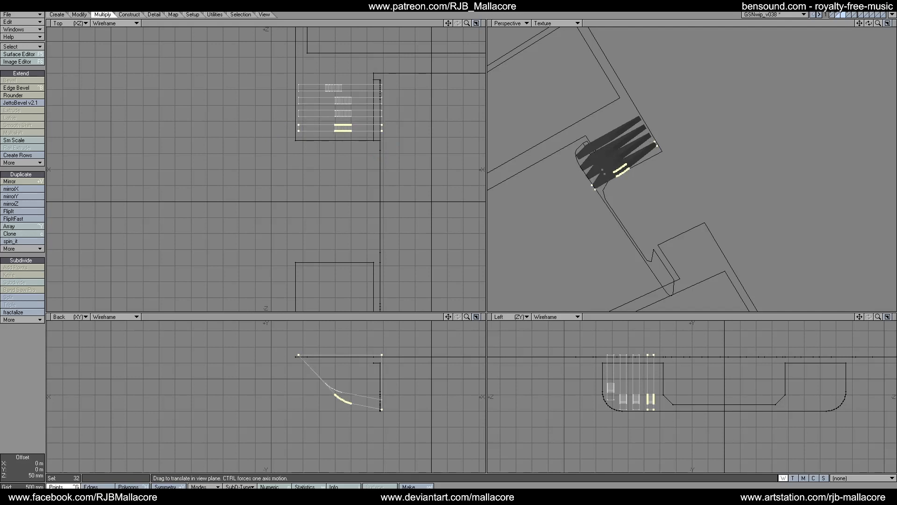
left_click(137, 486)
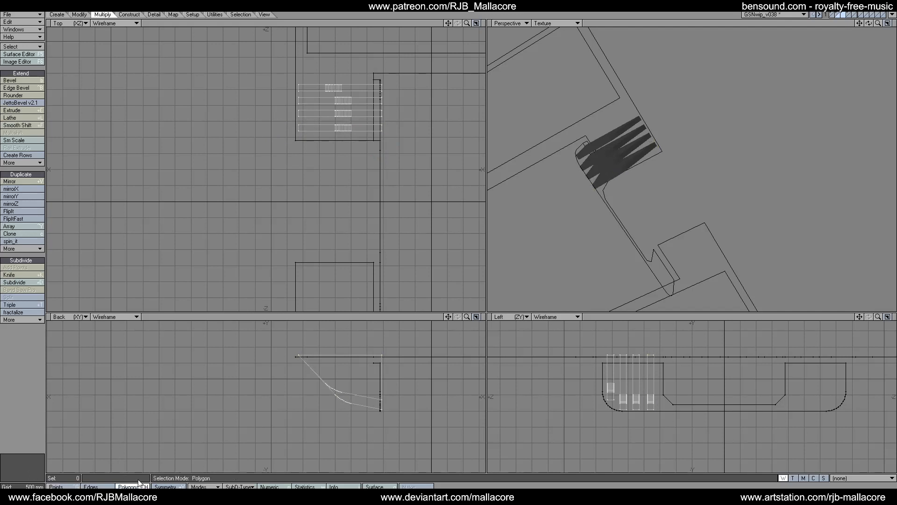
left_click(831, 13, "shift")
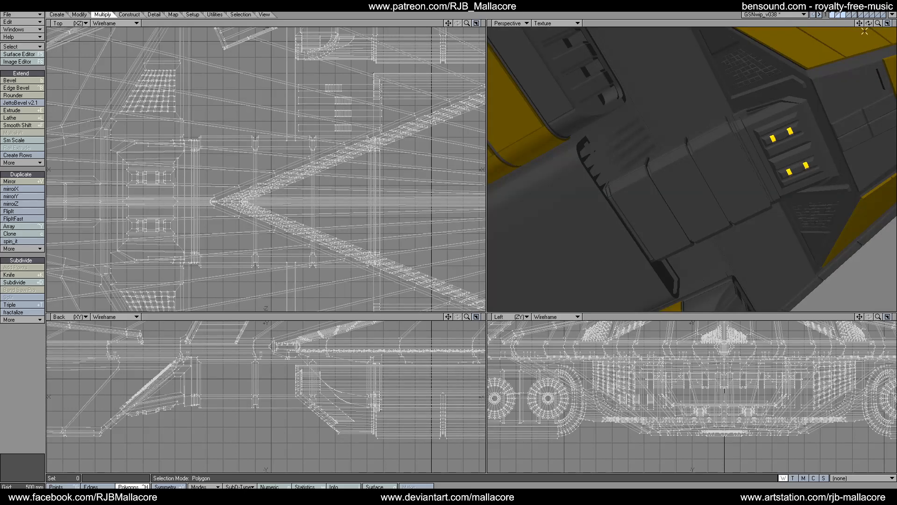
mouse_move(868, 24)
left_mouse_down()
mouse_move(852, 70)
mouse_move(868, 23)
mouse_move(869, 38)
mouse_move(863, 27)
left_mouse_up()
key("a")
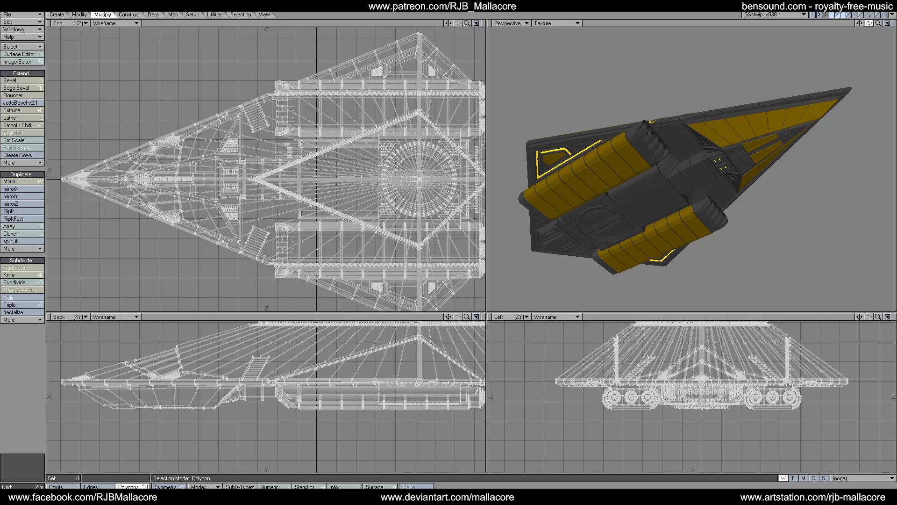
Mirror the four slats to the opposite side of the Z = 0 centreline and save the incremental version GSNwip_v039.
left_click(843, 15)
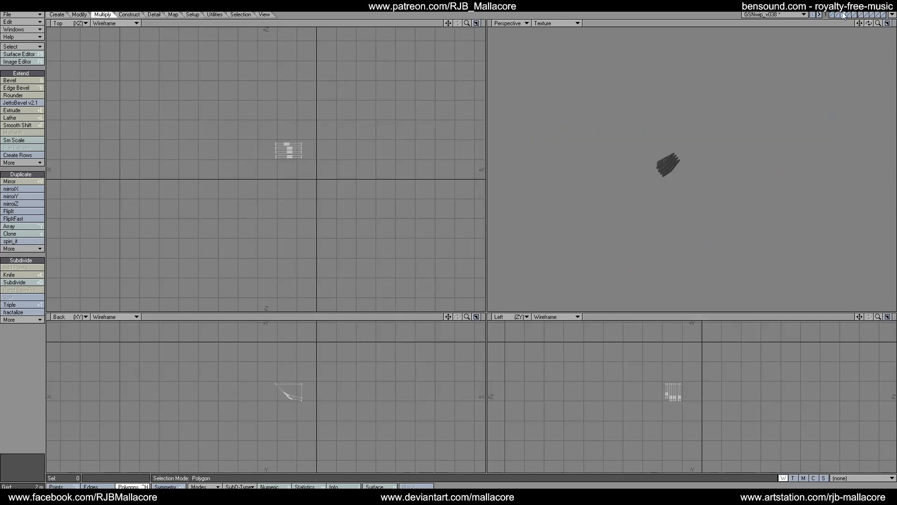
left_click(11, 196)
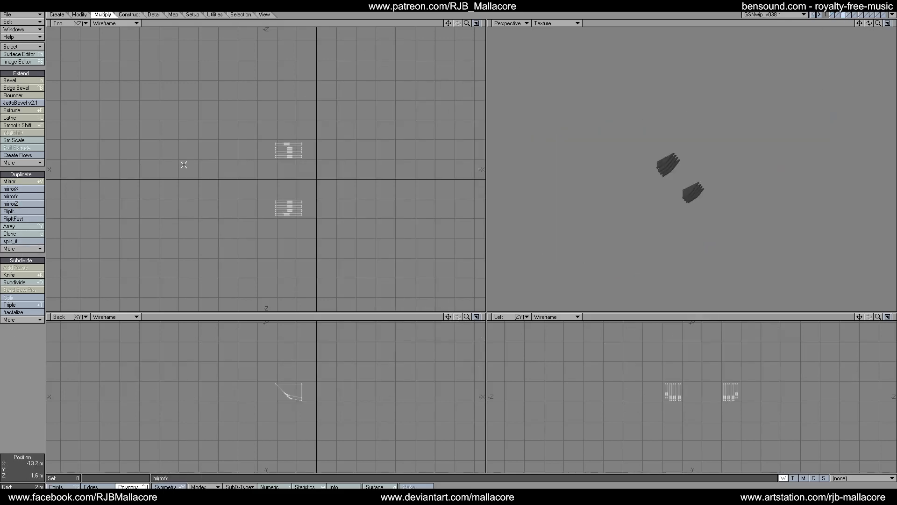
key("plus")
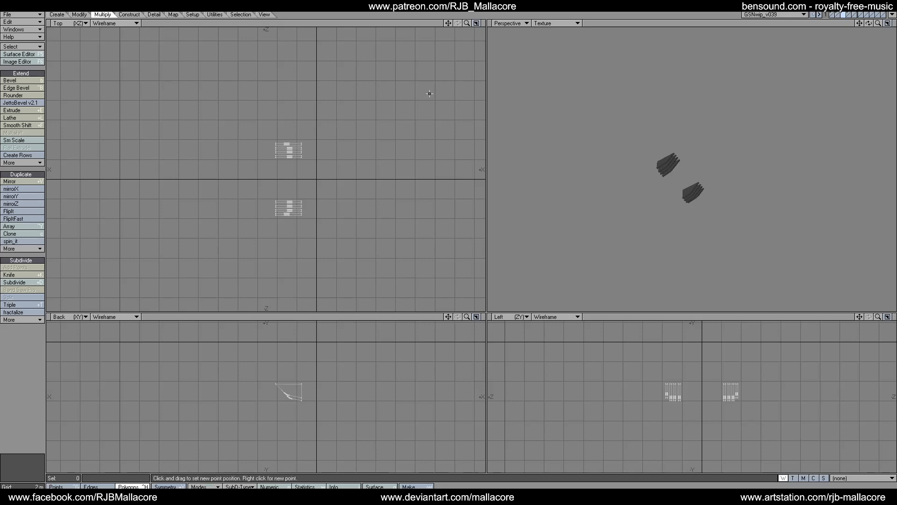
Run a Boolean Union on the hull layer with both sets of slats as the background layer.
left_click(833, 14)
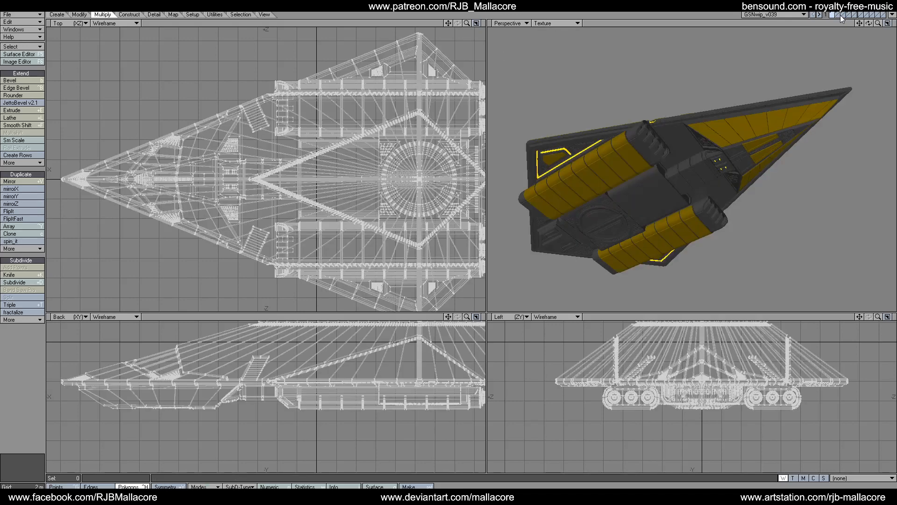
left_click(844, 18)
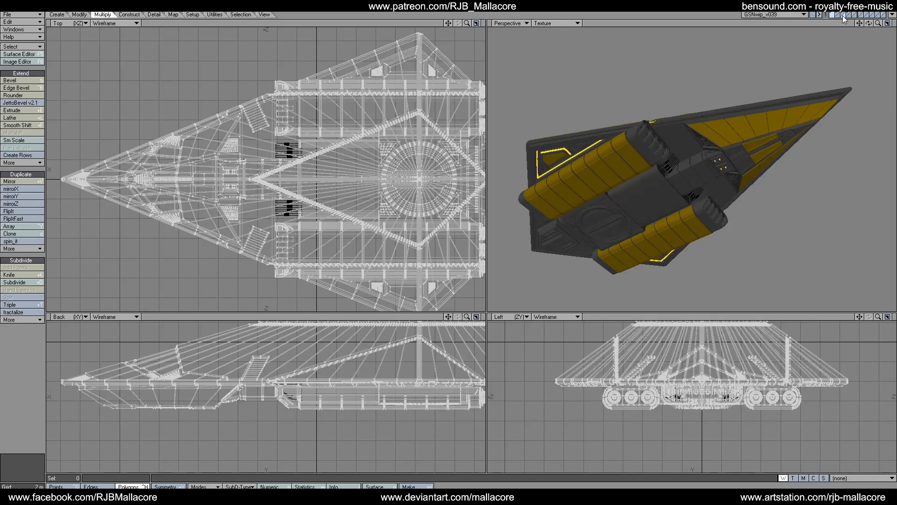
left_click(127, 14)
left_click(13, 136)
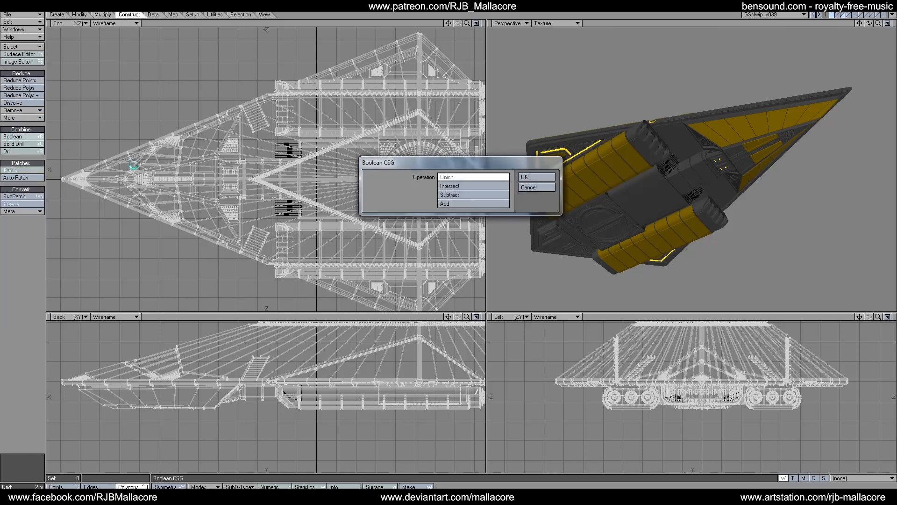
left_click(523, 177)
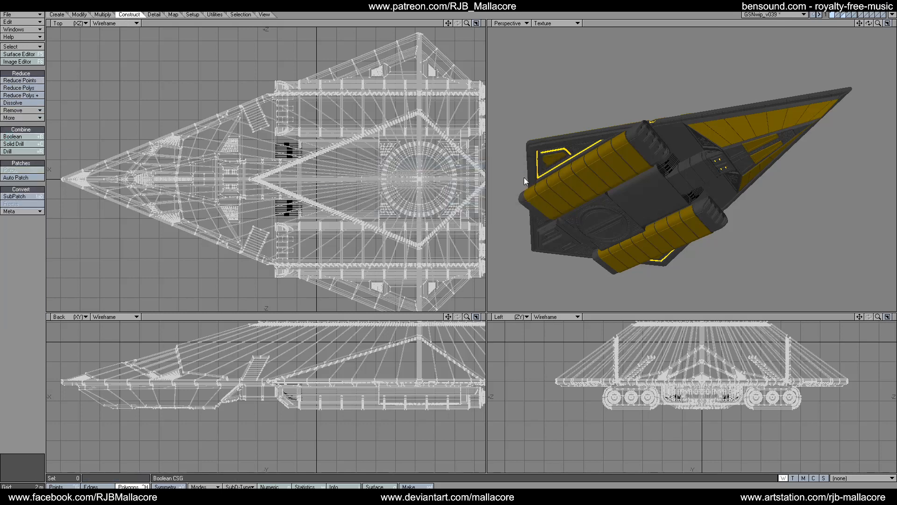
Merge the hull's points with automatic range, keeping 1-point polygons, and save the incremental version GSNwip_v040.
key("m")
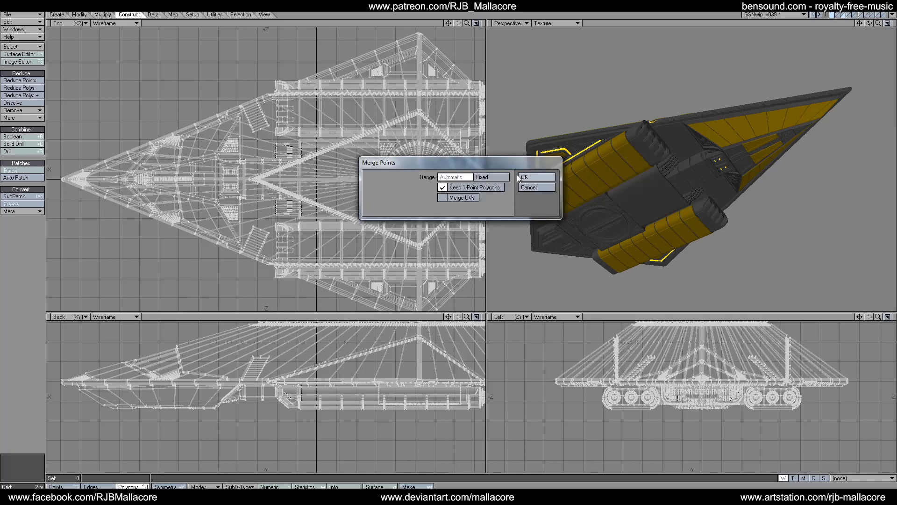
left_click(524, 176)
left_click(439, 179)
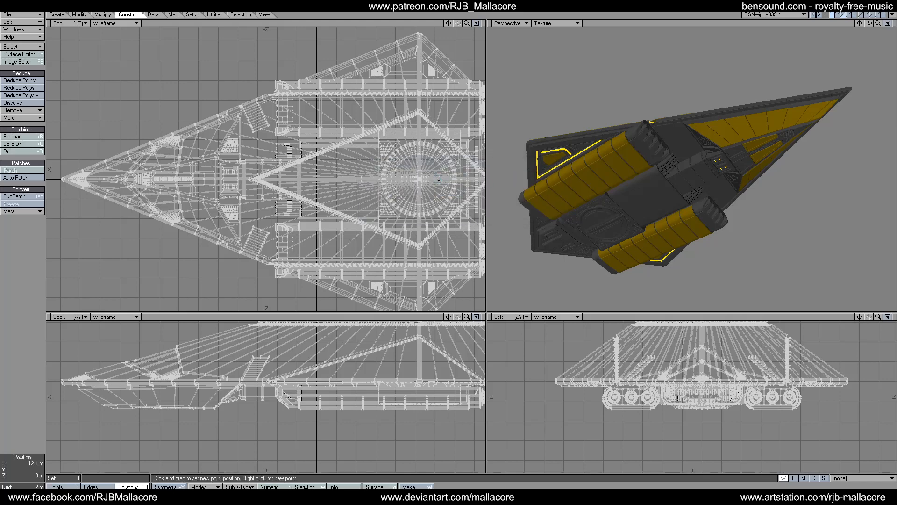
key("shift+s")
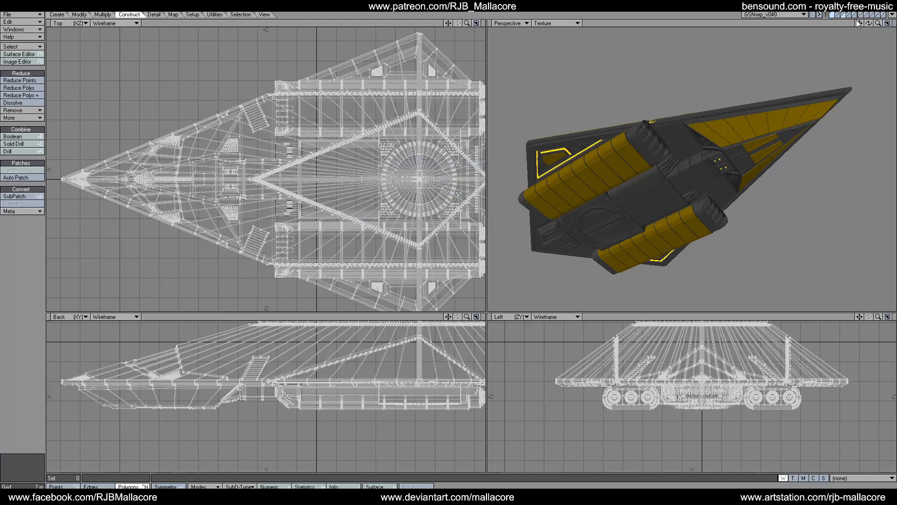
Select the polygons of the two forward panel segments on the hull's central underside block.
left_click_drag(870, 24, 806, 40)
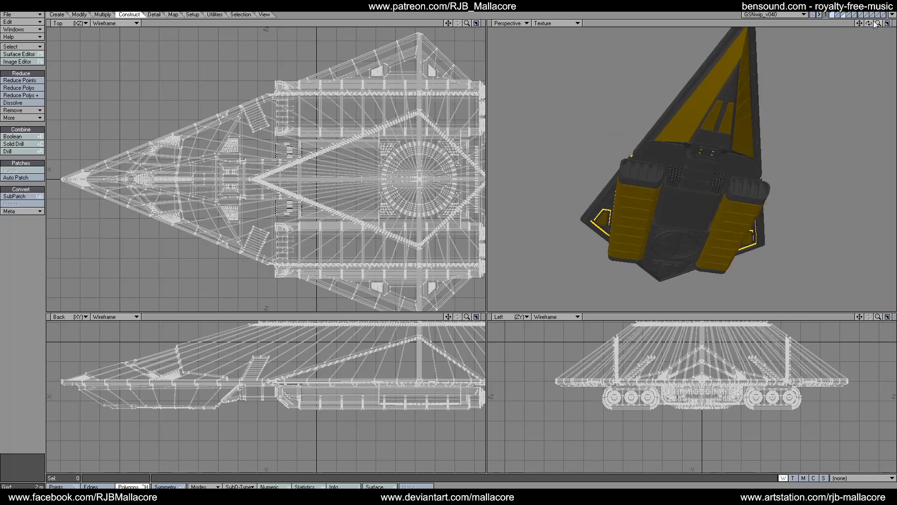
left_click_drag(878, 23, 849, 86)
key("a")
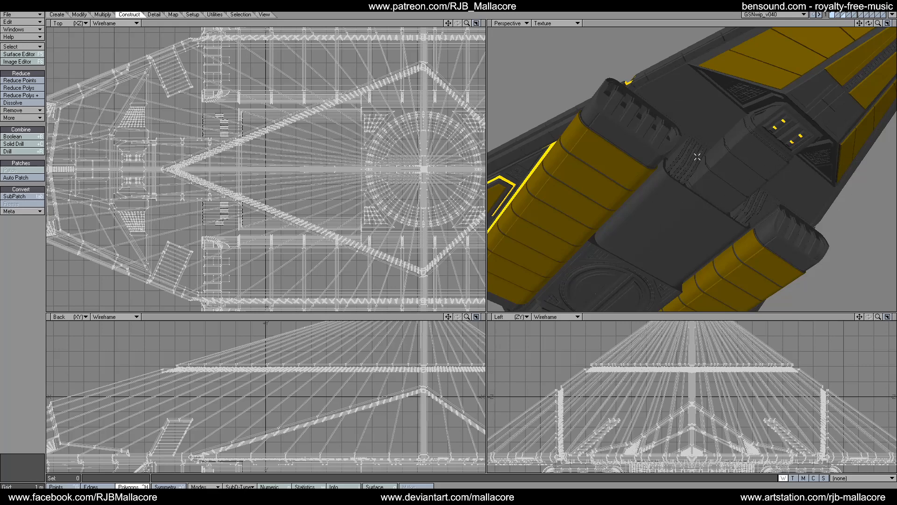
left_click_drag(448, 317, 456, 235)
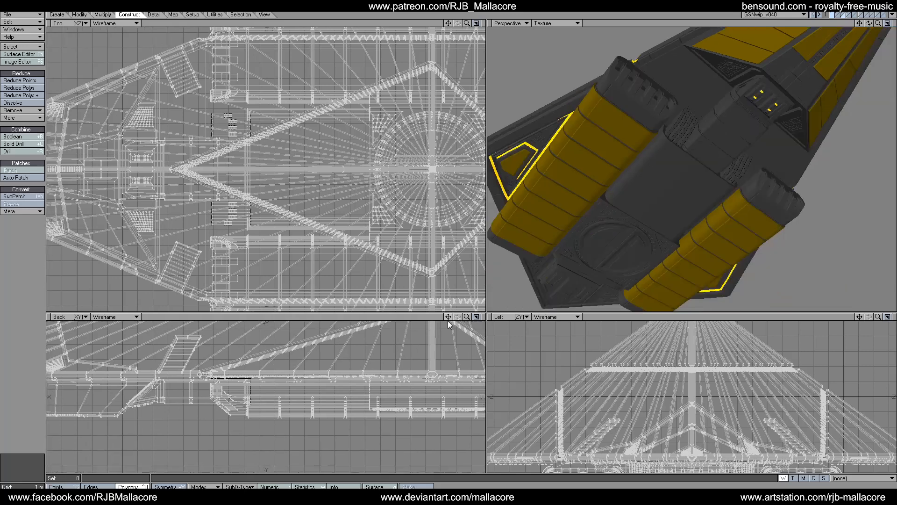
left_click(131, 486)
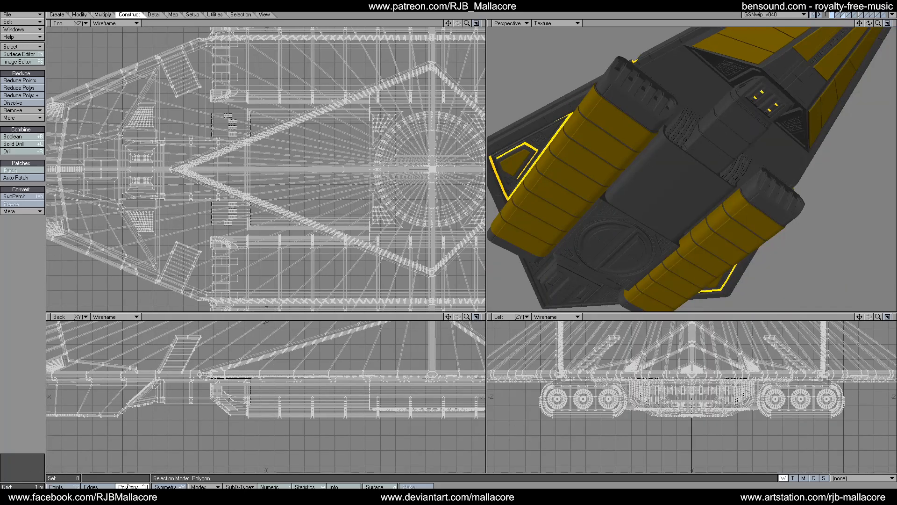
left_click(179, 397)
left_click(175, 400)
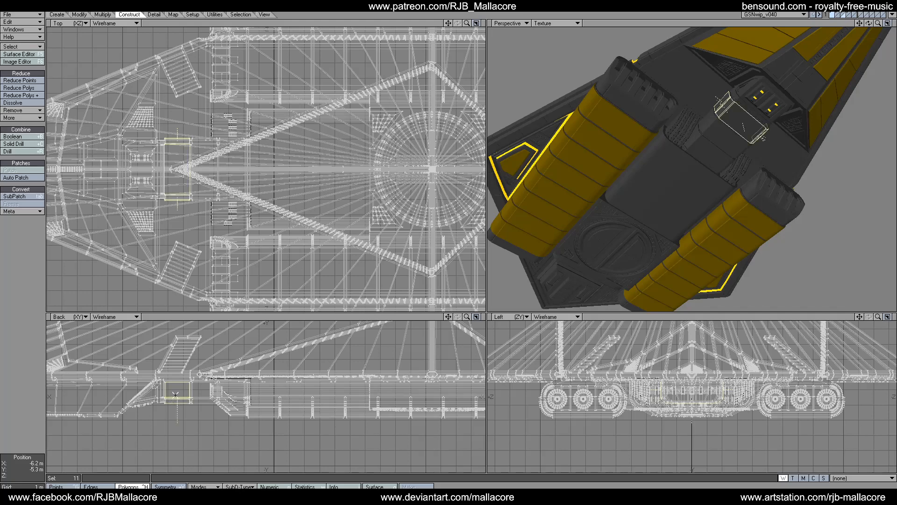
left_click_drag(201, 396, 196, 410, "shift")
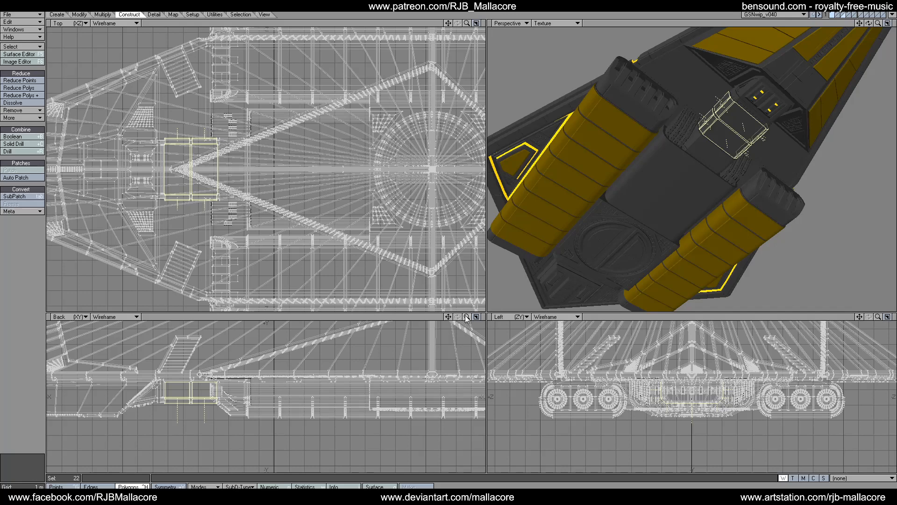
Add the polygons of the third, aft panel segment on the central underside block to the selection.
left_click_drag(464, 316, 463, 315)
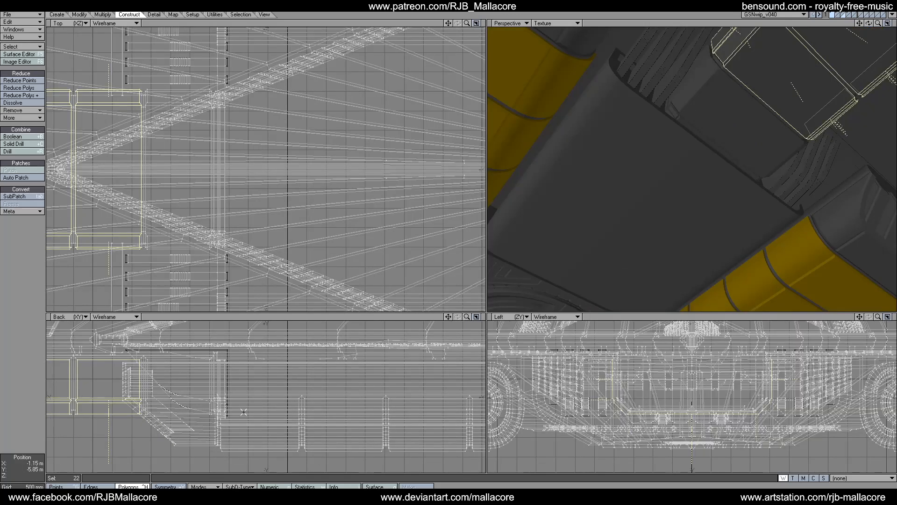
mouse_move(199, 413)
left_mouse_down()
mouse_move(197, 398)
mouse_move(198, 419)
mouse_move(197, 412)
left_mouse_up()
left_click(182, 293, "shift")
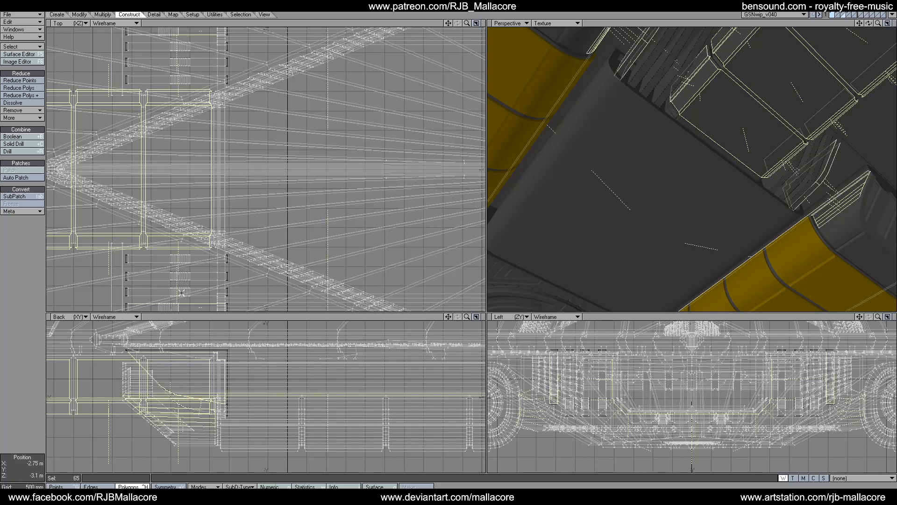
left_click(171, 303)
left_click(212, 30)
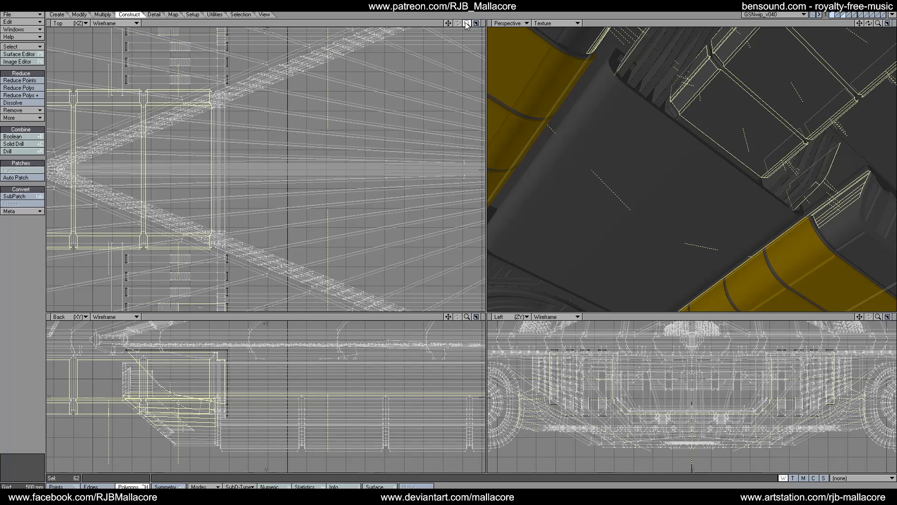
Deselect the stray slat and engine nacelle polygons, keeping only the three central panel segments selected.
key("a")
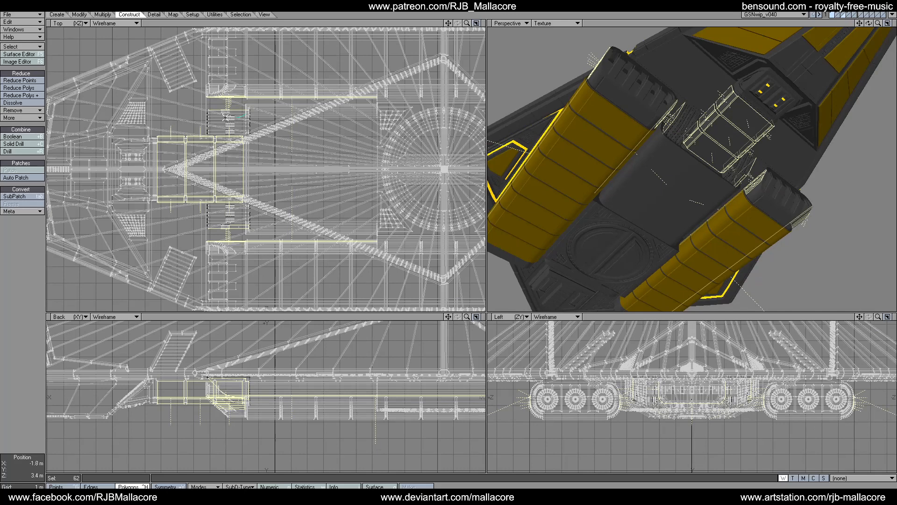
mouse_move(226, 116)
right_mouse_down()
mouse_move(255, 47)
mouse_move(440, 172)
mouse_move(197, 349)
mouse_move(183, 243)
right_mouse_up()
right_click_drag(309, 223, 306, 138)
right_click_drag(243, 116, 241, 115)
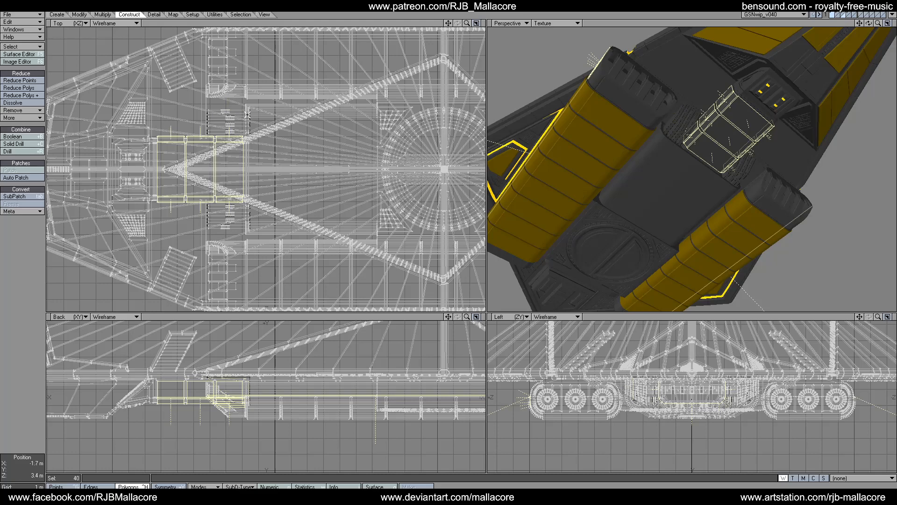
key("a")
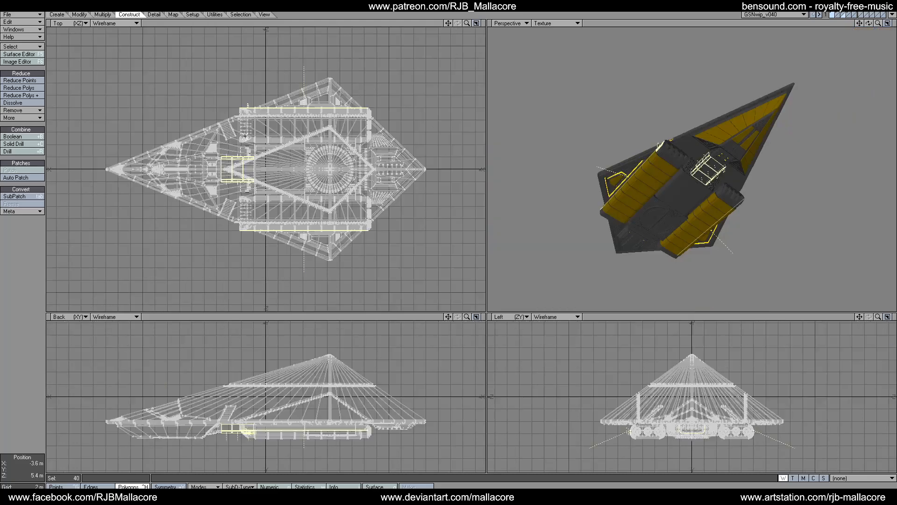
mouse_move(220, 90)
right_mouse_down()
mouse_move(414, 124)
mouse_move(234, 126)
right_mouse_up()
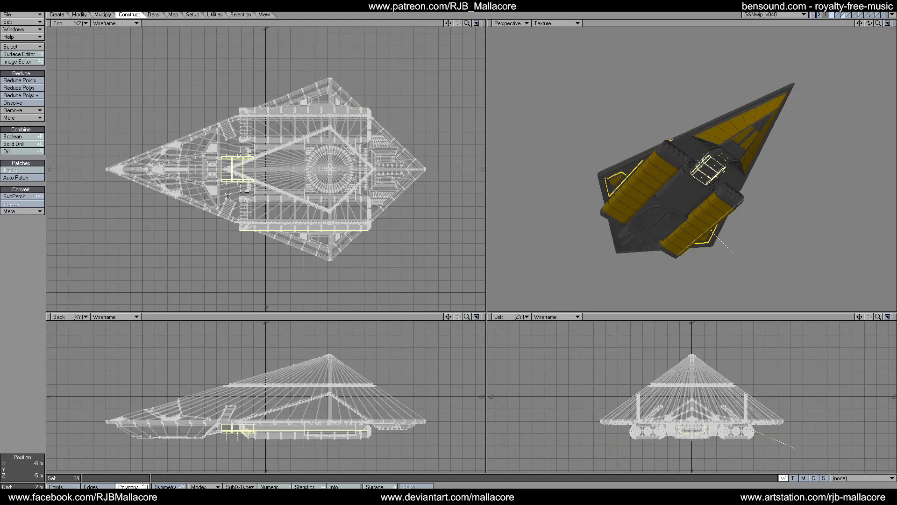
mouse_move(232, 216)
right_mouse_down()
mouse_move(335, 203)
mouse_move(216, 220)
mouse_move(230, 216)
right_mouse_up()
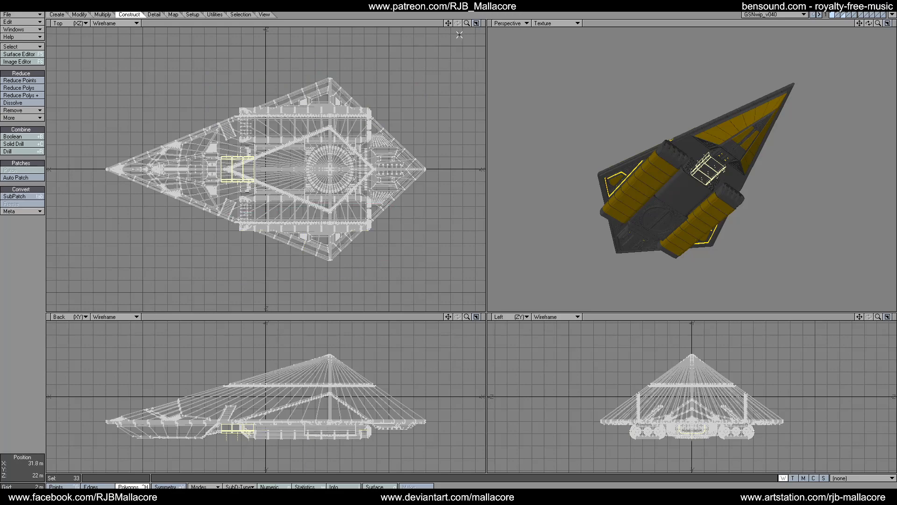
Try deleting the selected polygons of the three central panel segments.
left_click_drag(467, 24, 466, 27)
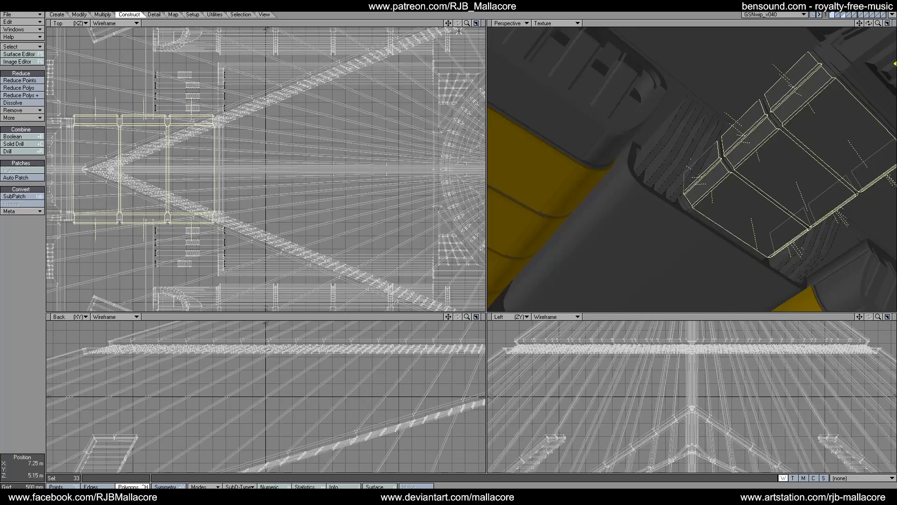
key("Delete")
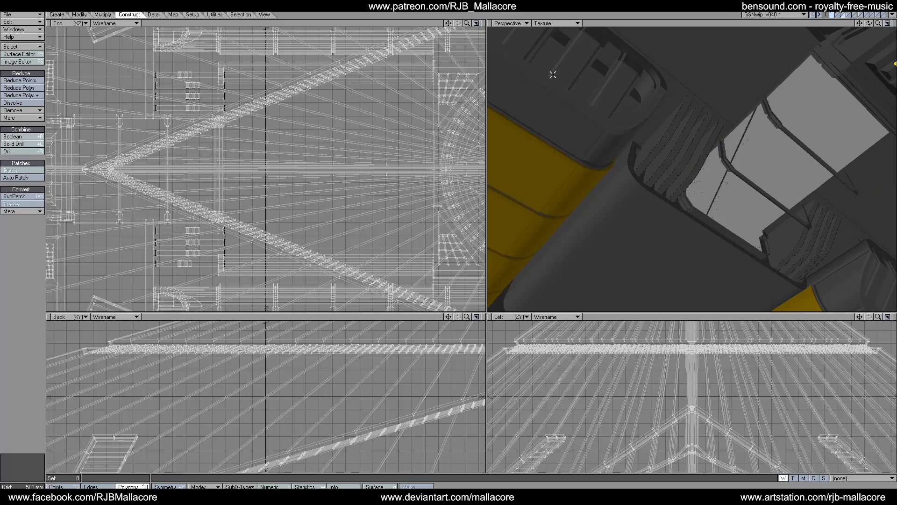
Assign the surface GSN-G to the three selected central panel segments and clear the selection.
left_click_drag(869, 21, 870, 27)
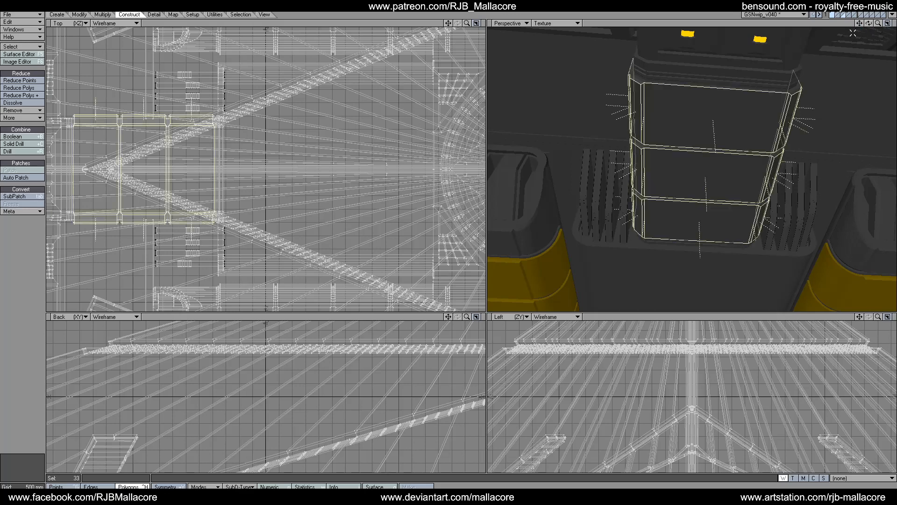
key("q")
left_click(505, 176)
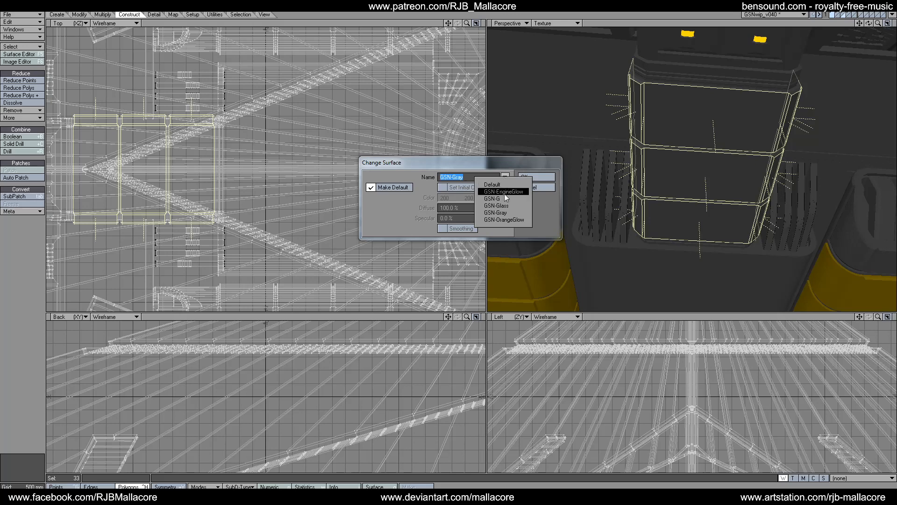
left_click(503, 191)
left_click(523, 176)
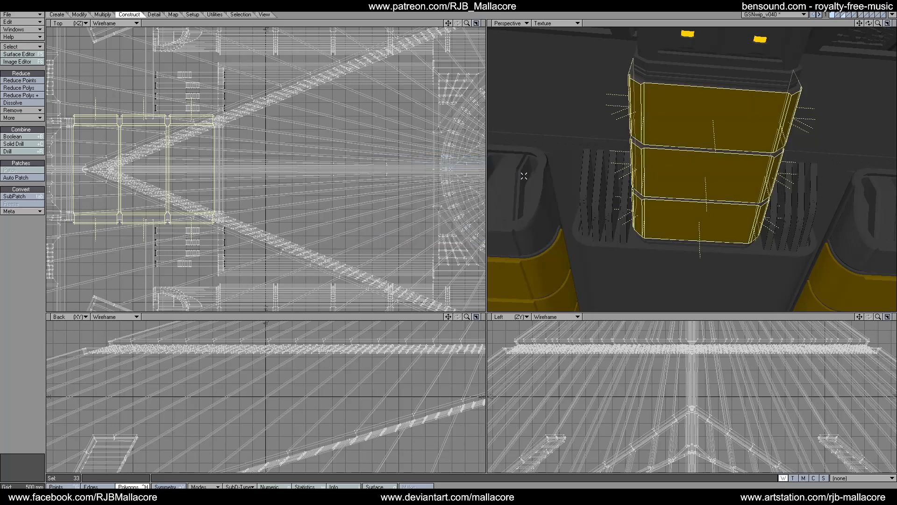
left_click(10, 402)
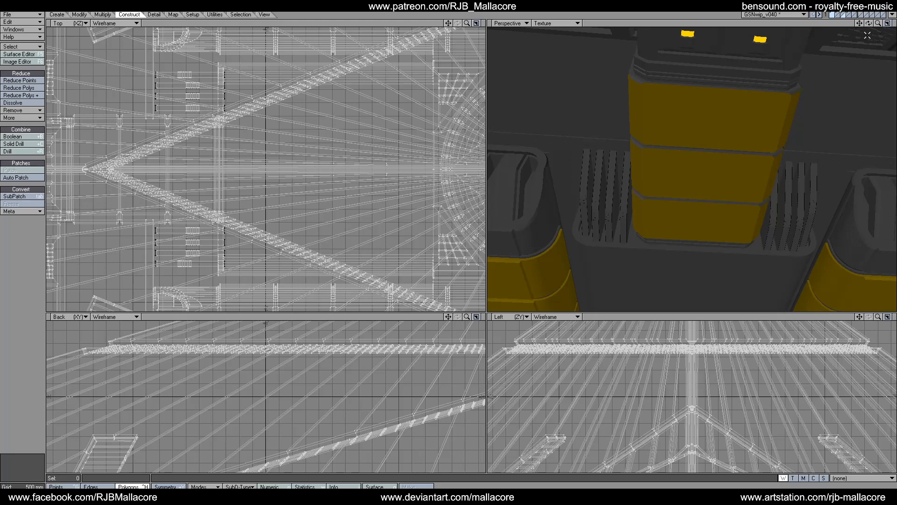
Select the grey bevel polygons along the forward edges of the three panel segments on one chamfered side of the block.
mouse_move(869, 23)
left_mouse_down()
mouse_move(870, 35)
mouse_move(890, 43)
mouse_move(872, 16)
left_mouse_up()
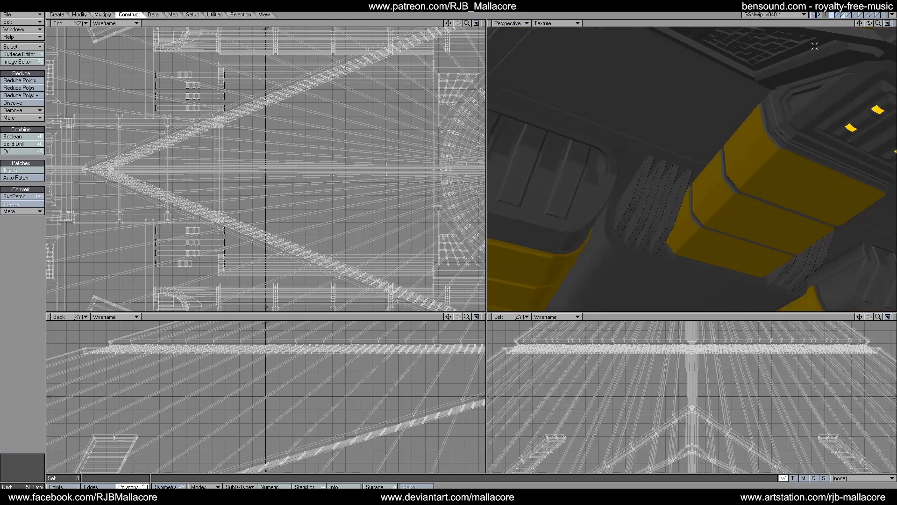
mouse_move(770, 139)
left_mouse_down()
mouse_move(760, 123)
mouse_move(769, 141)
mouse_move(757, 150)
mouse_move(741, 144)
mouse_move(711, 171)
mouse_move(704, 210)
mouse_move(713, 179)
mouse_move(738, 161)
mouse_move(737, 139)
left_mouse_up()
left_click(763, 127)
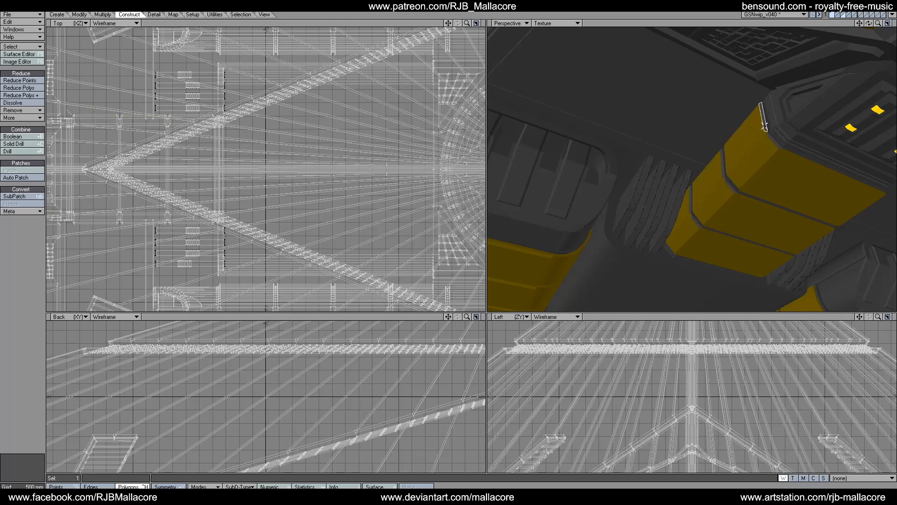
left_click(770, 139)
mouse_move(722, 165)
left_mouse_down()
mouse_move(727, 182)
mouse_move(693, 198)
mouse_move(694, 215)
left_mouse_up()
mouse_move(868, 23)
left_mouse_down()
mouse_move(881, 24)
mouse_move(869, 25)
left_mouse_up()
left_click_drag(809, 205, 814, 210)
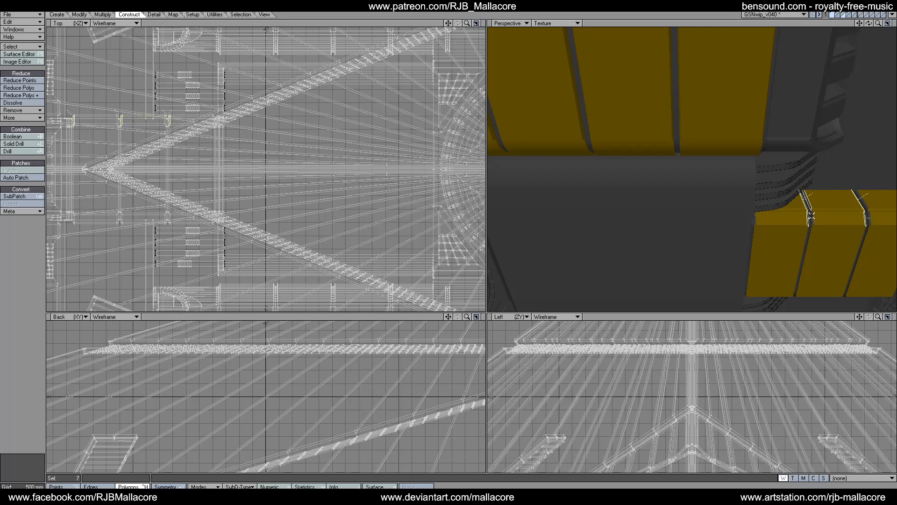
Add the grey aft-edge bevel polygons beside the two panel gaps on that side, and deselect the stray panel face.
left_click(811, 215)
left_click(864, 195)
left_click(870, 217)
left_click(869, 216, "shift")
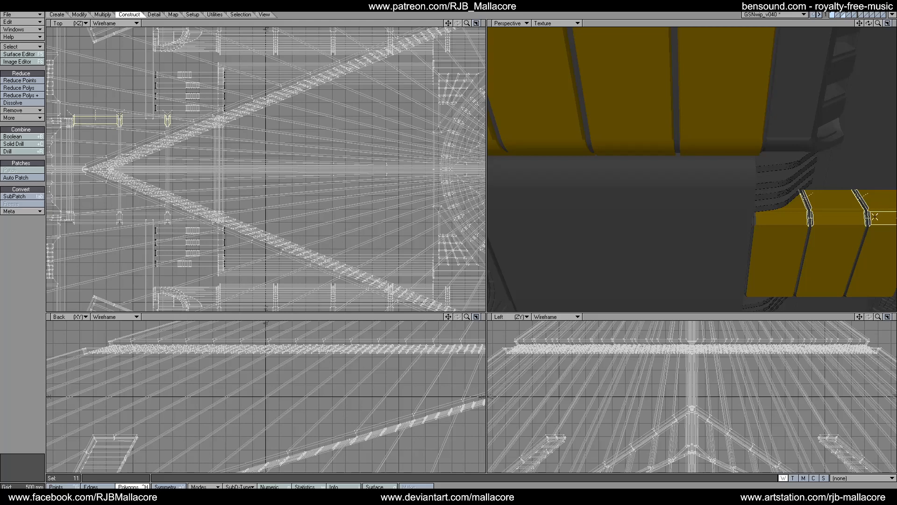
left_click(875, 217)
Apply the surface GSN-G to the selected gap bevel polygons and clear the selection.
left_click_drag(868, 23, 827, 43)
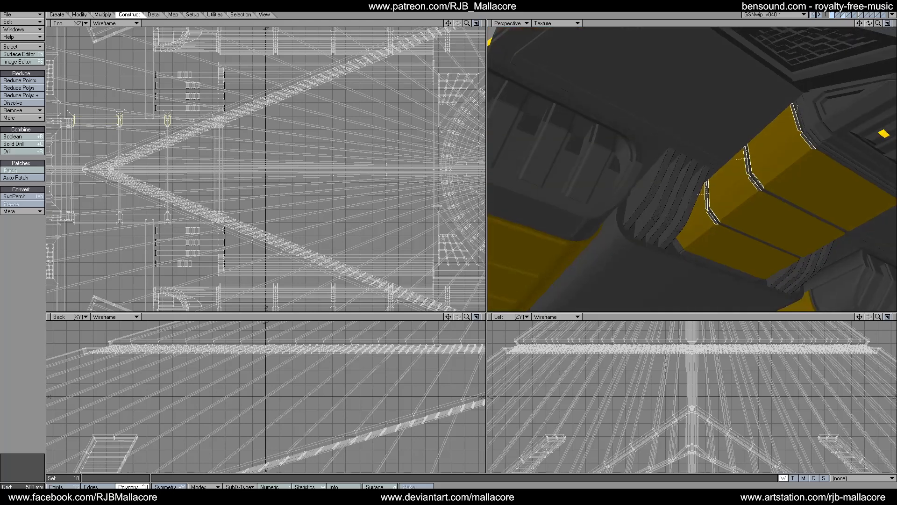
key("q")
left_click(555, 178)
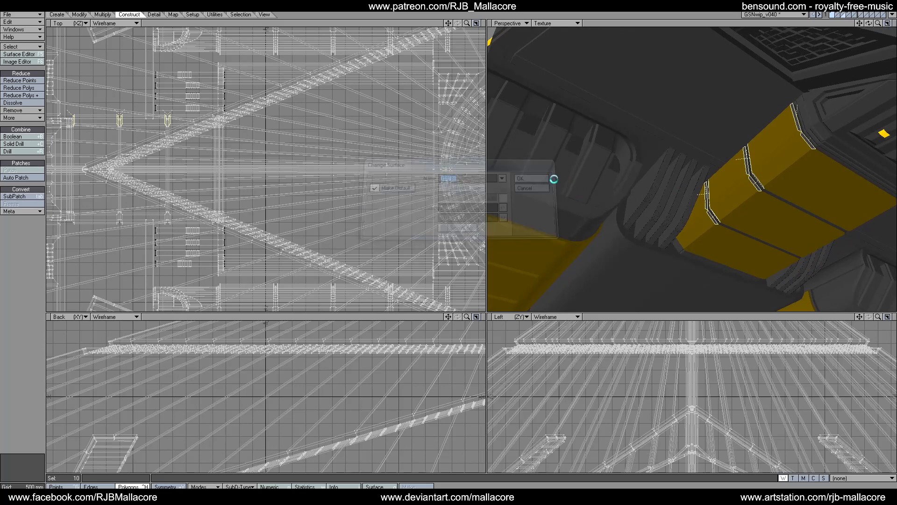
left_click(29, 368)
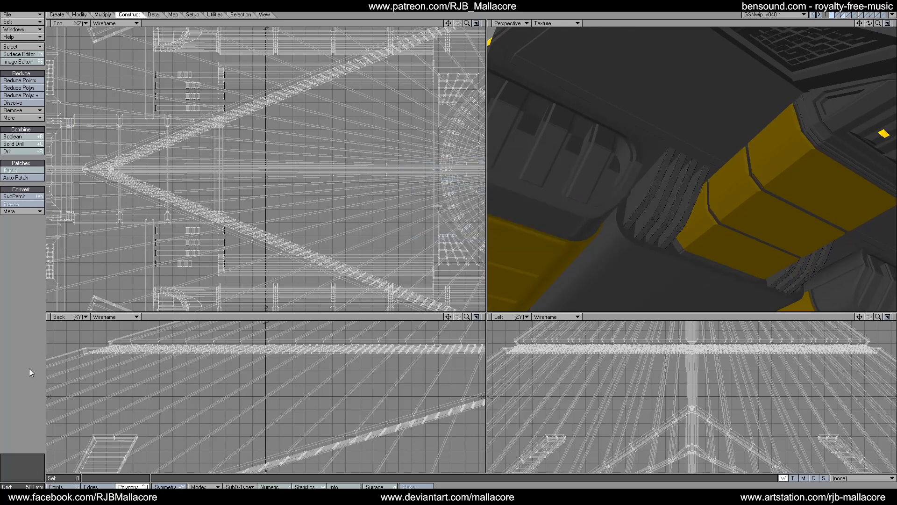
Select the two grey bevel polygons at the aft end of the third panel segment, assign them GSN-G and deselect them.
mouse_move(869, 23)
left_mouse_down()
mouse_move(832, 16)
mouse_move(893, 24)
mouse_move(719, 2)
mouse_move(853, 17)
mouse_move(868, 36)
left_mouse_up()
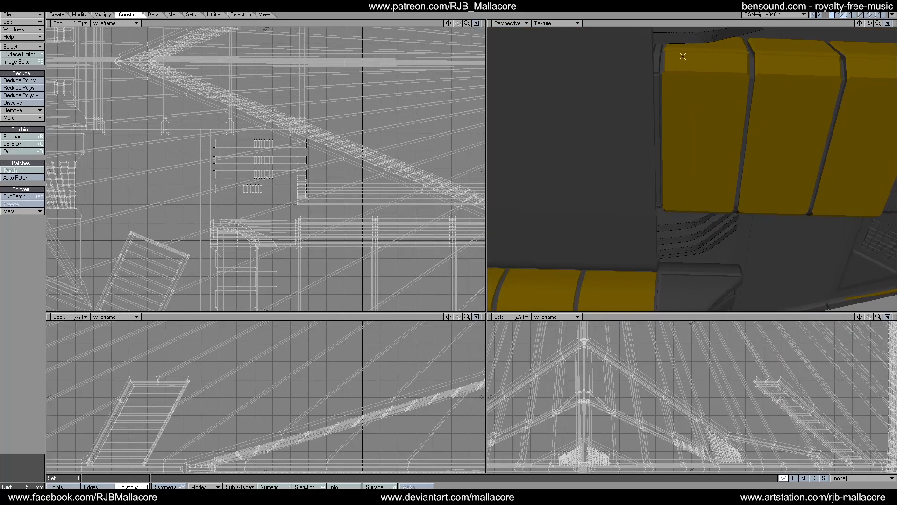
left_click(662, 63)
left_click(660, 62)
left_click(664, 46)
left_click(662, 46)
key("q")
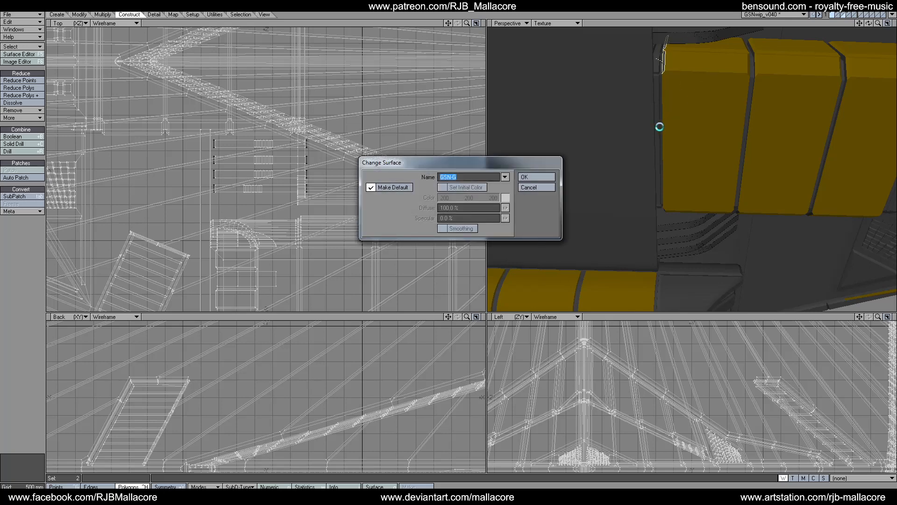
left_click(550, 178)
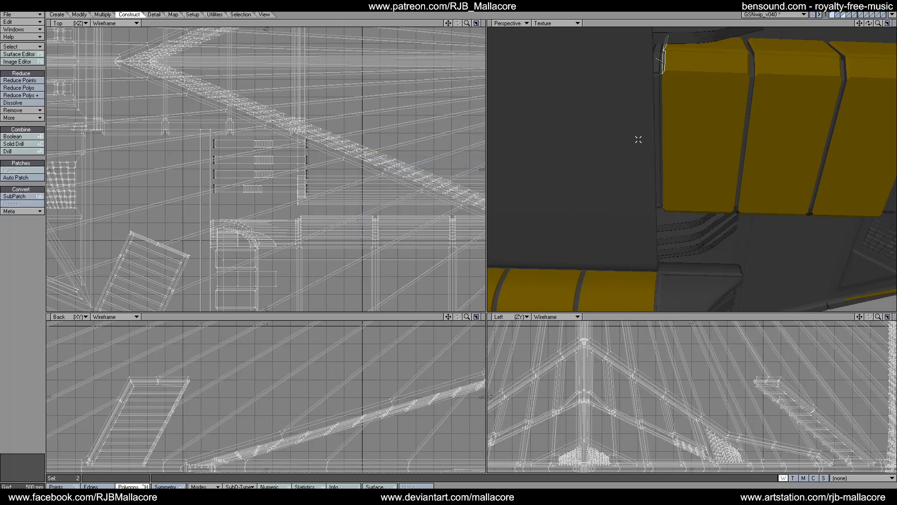
left_click(21, 371)
Select the six forward-edge bevel polygons of the three panel segments on the block's opposite chamfered side.
mouse_move(868, 22)
left_mouse_down()
mouse_move(890, 35)
mouse_move(896, 57)
mouse_move(869, 28)
left_mouse_up()
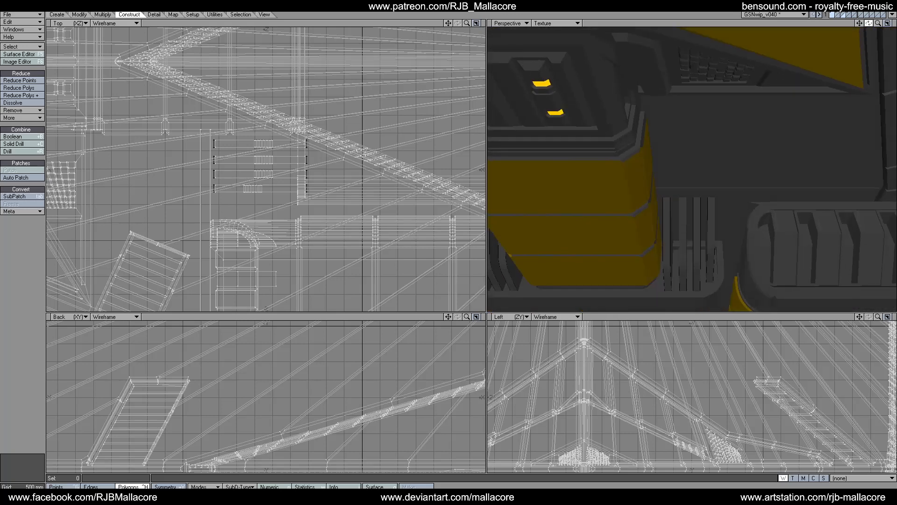
left_click(644, 141)
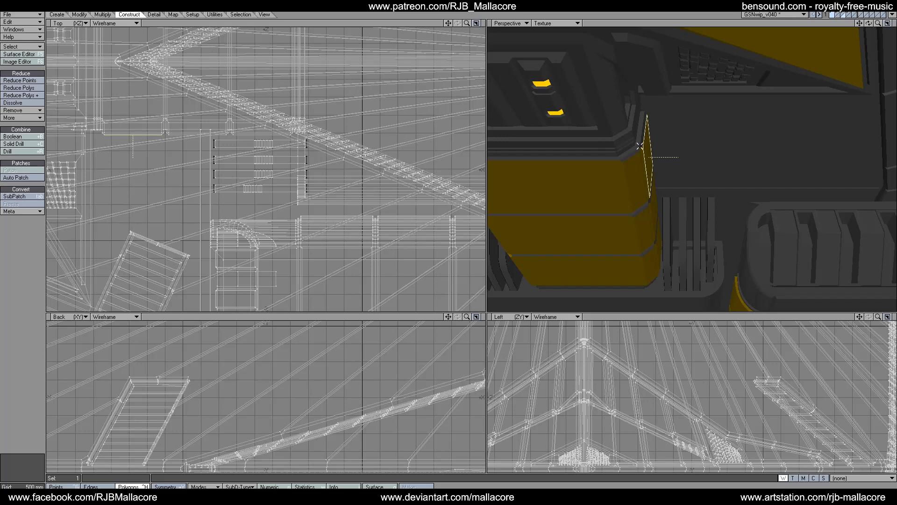
key("Delete")
left_click(640, 144)
left_click(632, 155)
left_click(651, 197)
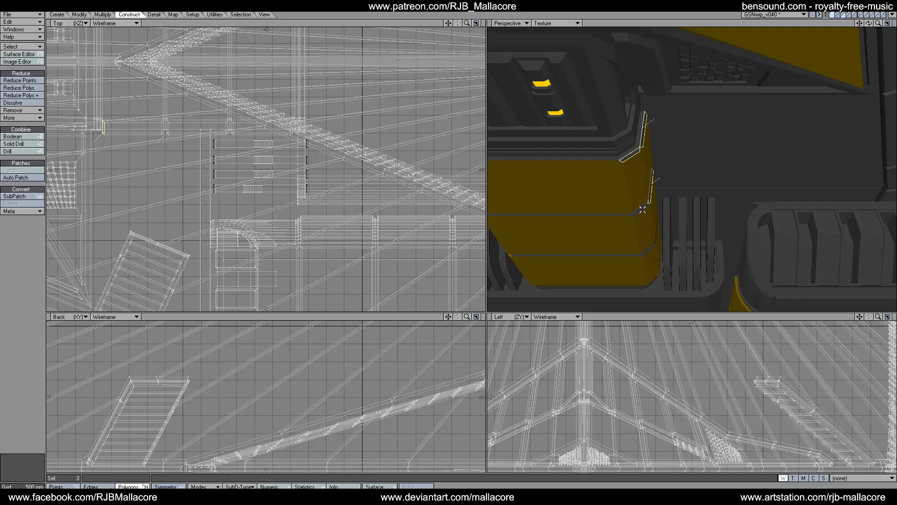
left_click(642, 210)
left_click_drag(868, 23, 868, 23)
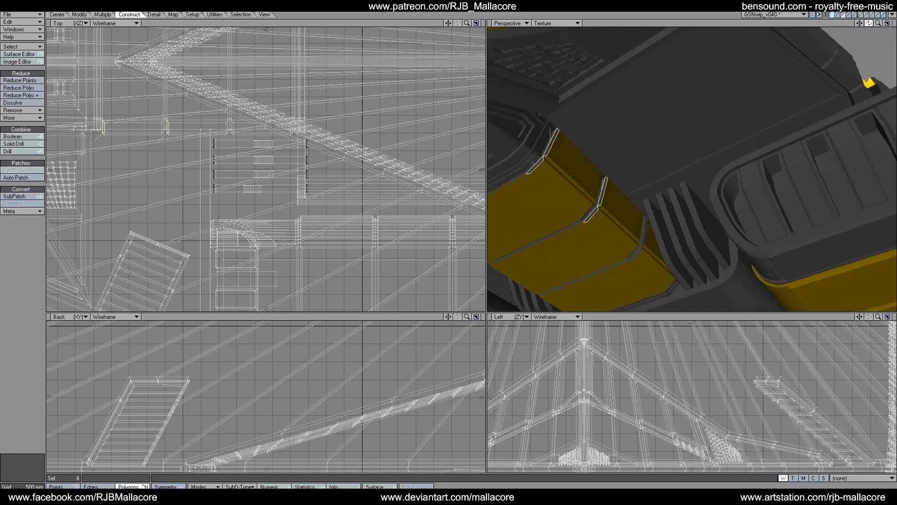
left_click(645, 238)
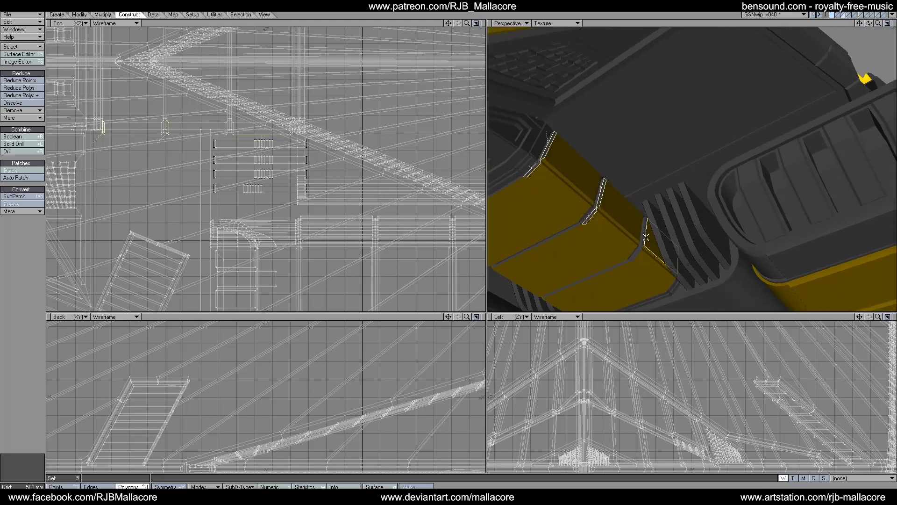
left_click(646, 253)
Apply the surface GSN-G to the six selected forward-edge bevel polygons and clear the selection.
key("q")
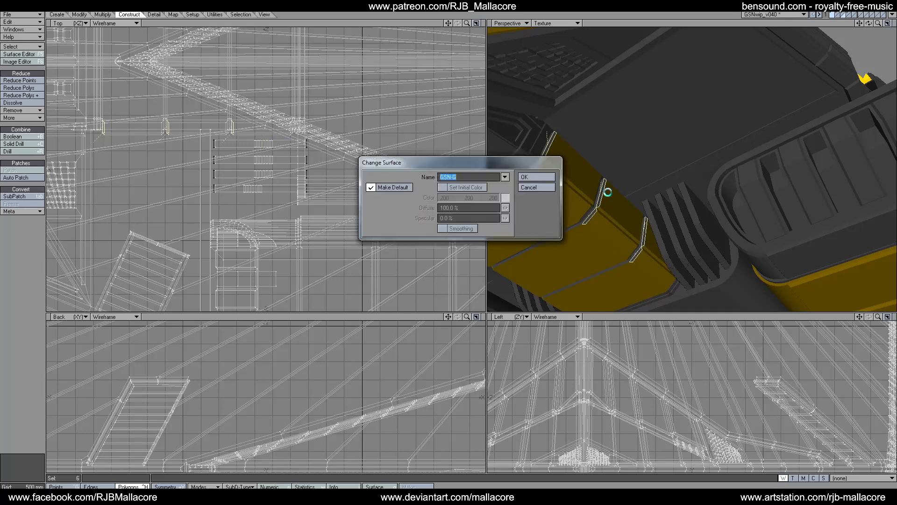
left_click(545, 181)
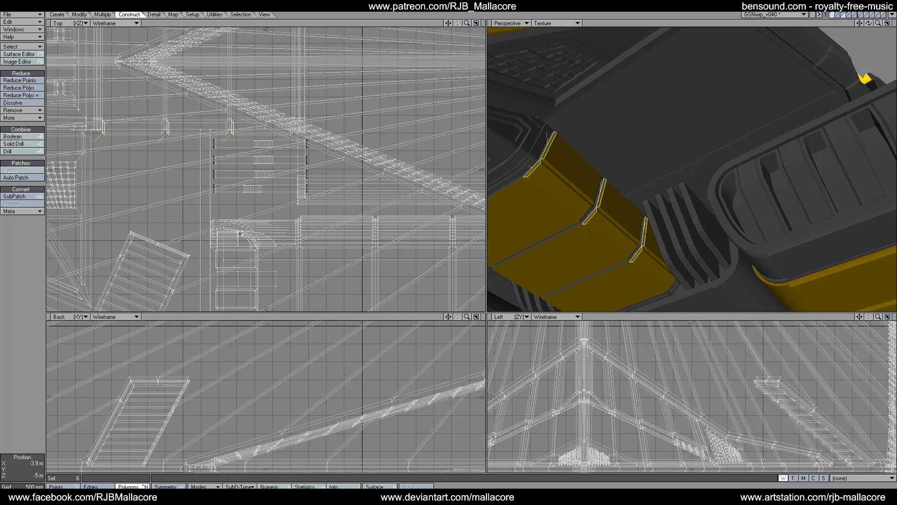
left_click(13, 294)
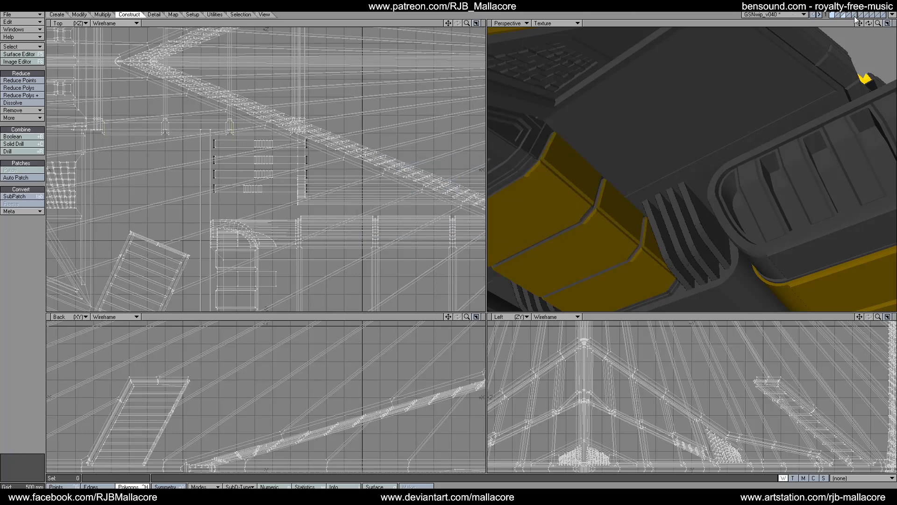
Select the six aft-edge bevel polygons of the three gold panel segments along the block's chamfered side.
left_click_drag(869, 23, 844, 32)
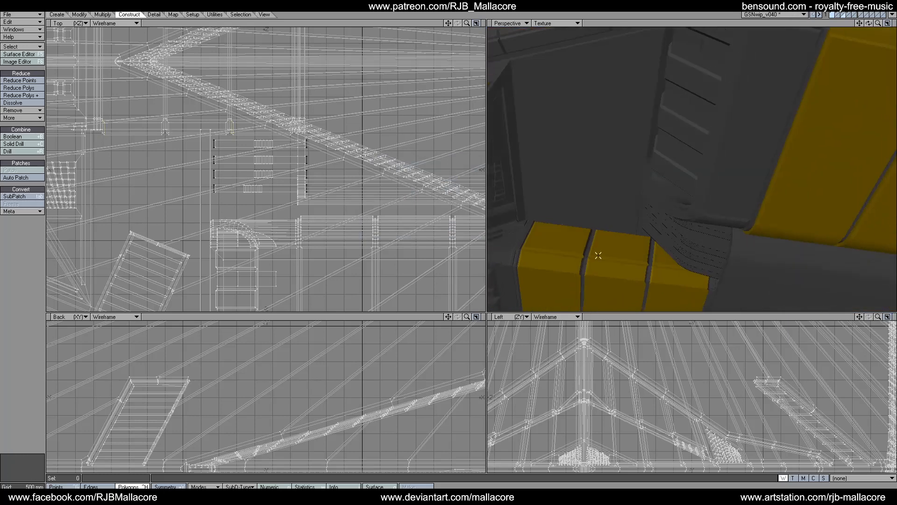
left_click(586, 243)
left_click(579, 265)
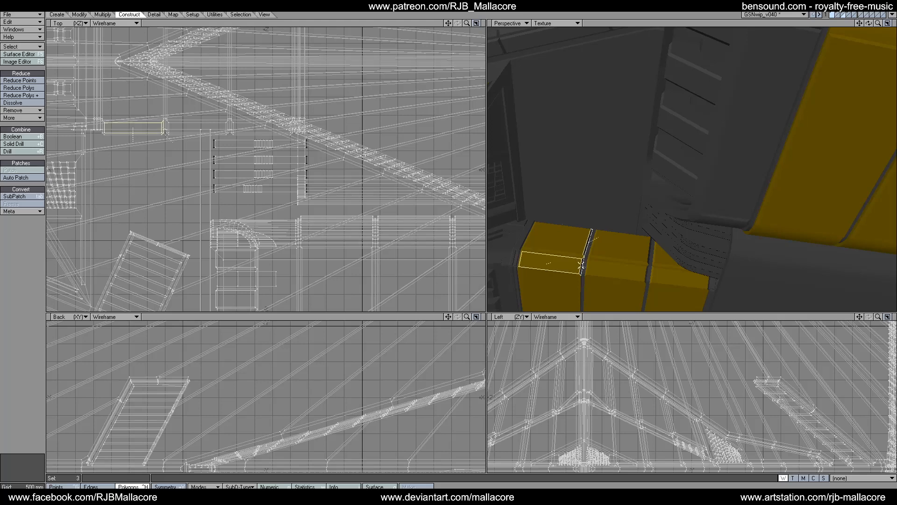
left_click(643, 252)
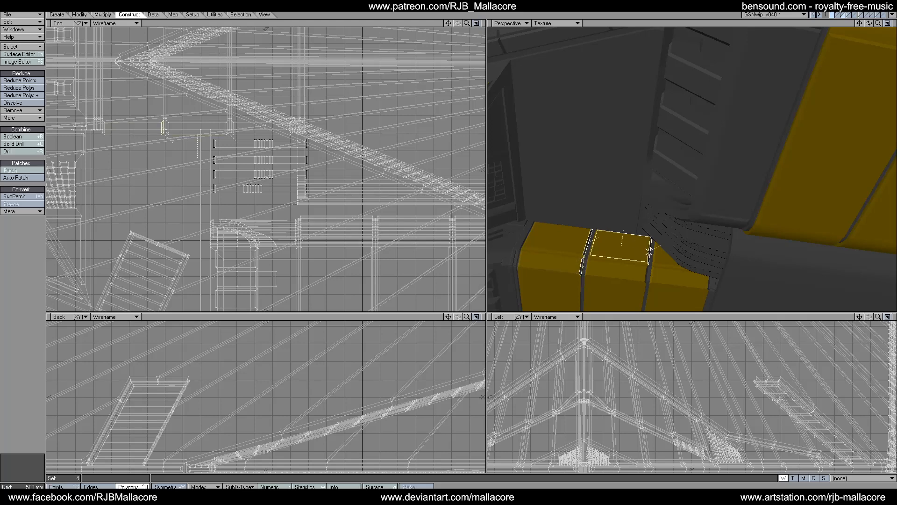
left_click(644, 270)
left_click(647, 271, "shift")
left_click_drag(635, 249, 635, 278)
mouse_move(878, 23)
left_mouse_down()
mouse_move(886, 23)
mouse_move(852, 26)
mouse_move(875, 29)
left_mouse_up()
left_click(626, 116)
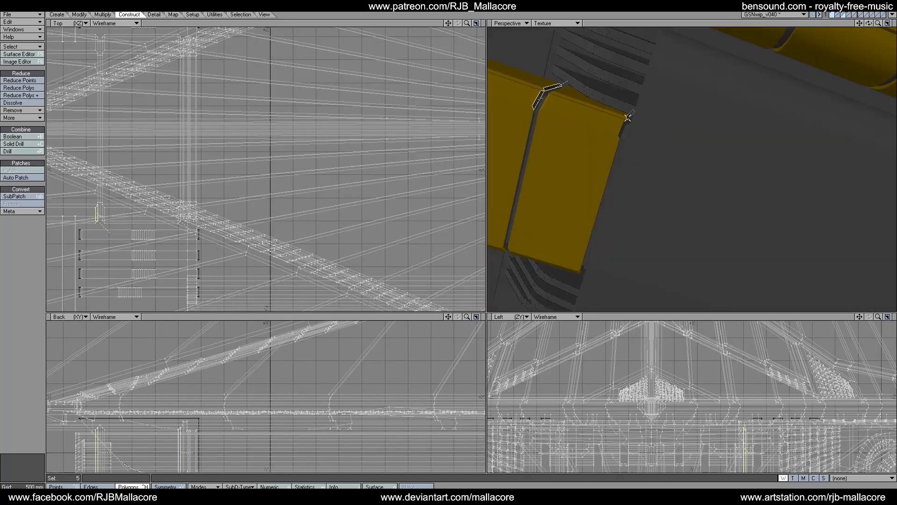
left_click(622, 127)
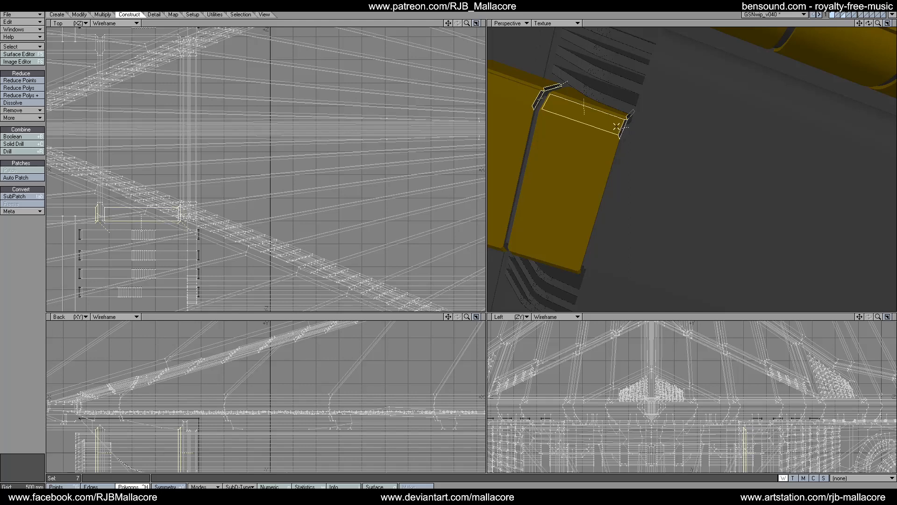
Apply the surface GSN-G to the six selected aft-edge bevel polygons and clear the selection.
key("q")
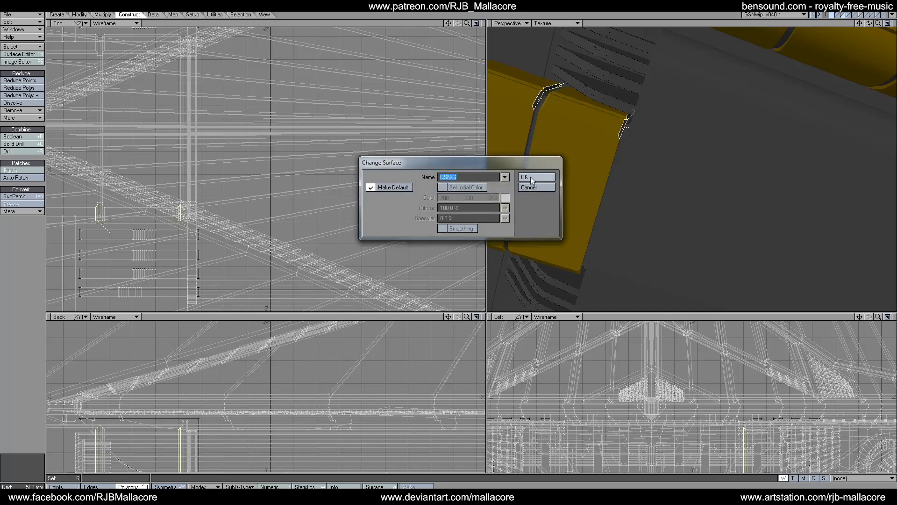
left_click(533, 175)
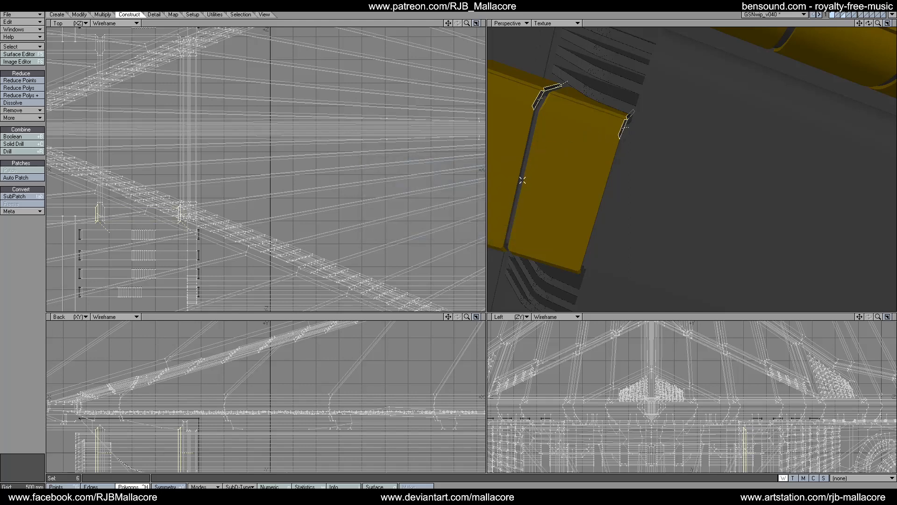
left_click(29, 307)
Select the flat underside and both rounded sides of the large grey block behind the gold segments, leaving out surrounding polygons.
mouse_move(878, 23)
left_mouse_down()
mouse_move(876, 51)
mouse_move(884, 38)
mouse_move(892, 49)
mouse_move(869, 27)
left_mouse_up()
key("a")
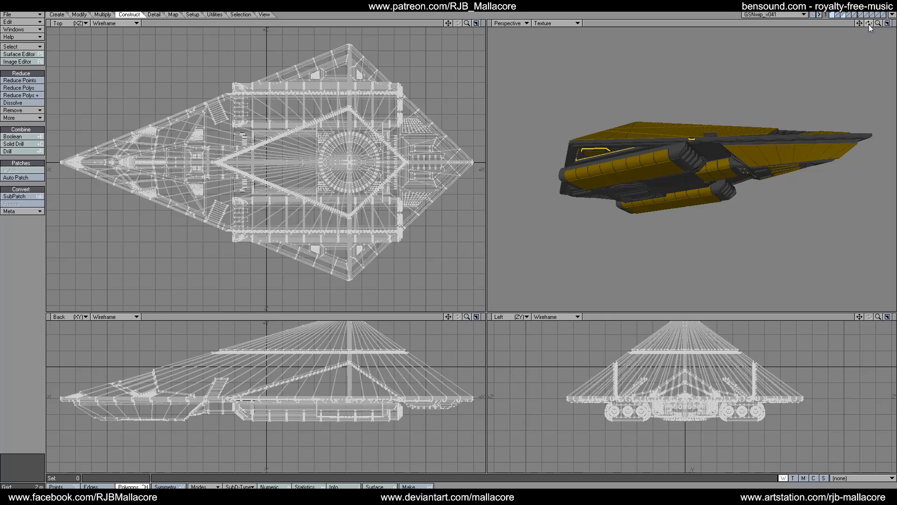
left_click_drag(868, 23, 866, 80)
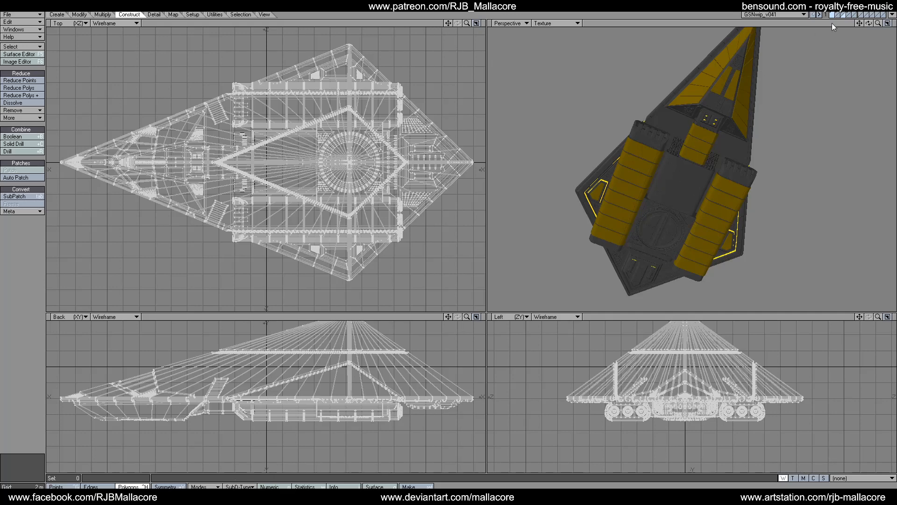
left_click_drag(878, 24, 895, 29)
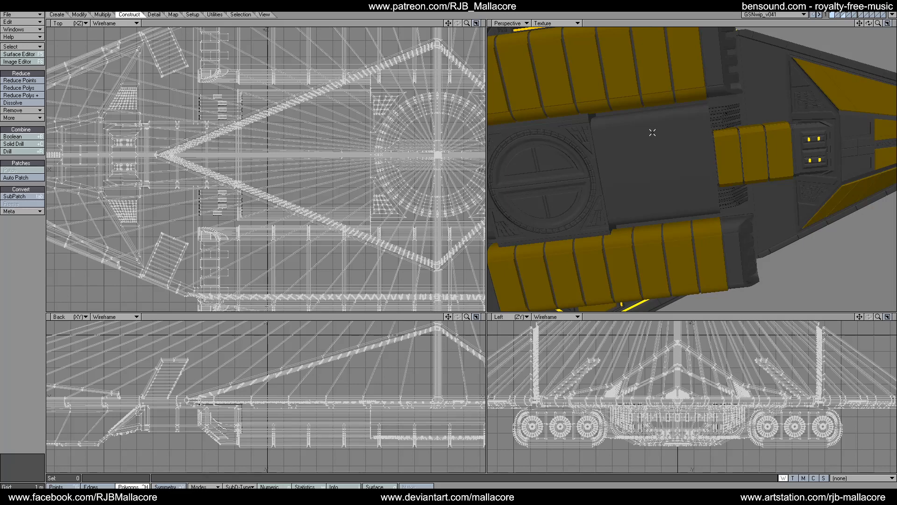
left_click_drag(631, 113, 634, 123)
left_click_drag(642, 160, 654, 201)
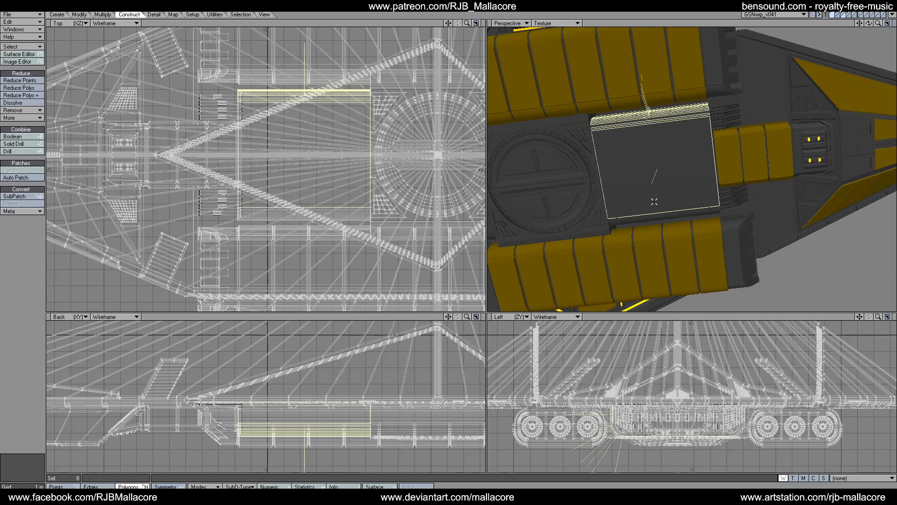
left_click_drag(642, 128, 637, 110)
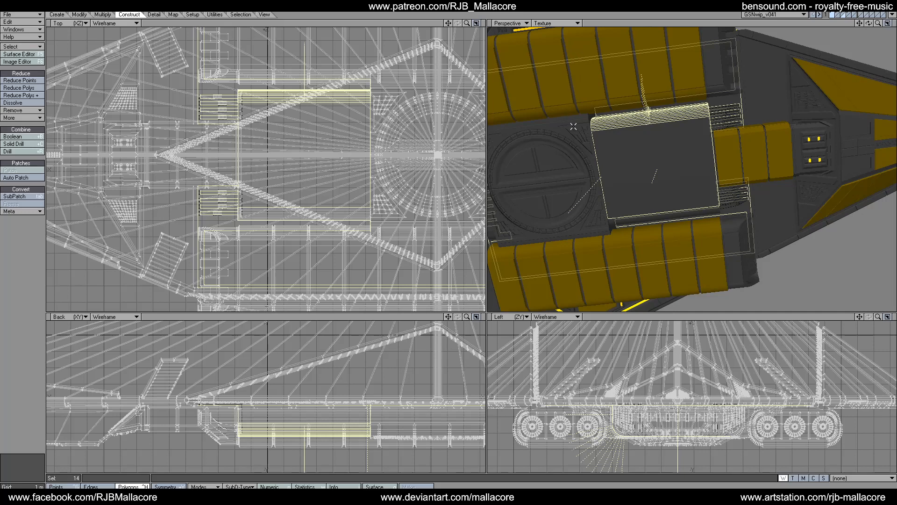
left_click(737, 96)
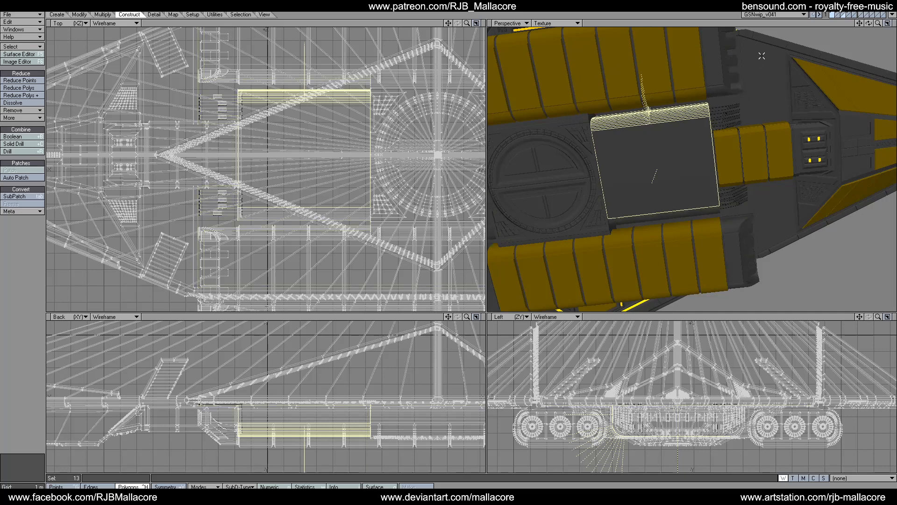
left_click_drag(879, 23, 825, 68)
mouse_move(725, 150)
left_mouse_down("shift")
mouse_move(722, 127)
mouse_move(716, 141)
left_mouse_up("shift")
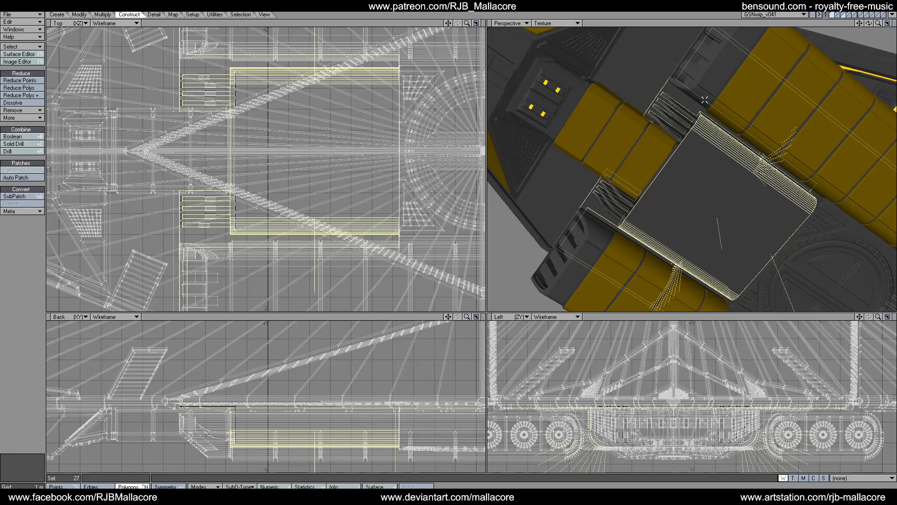
left_click_drag(705, 99, 692, 109)
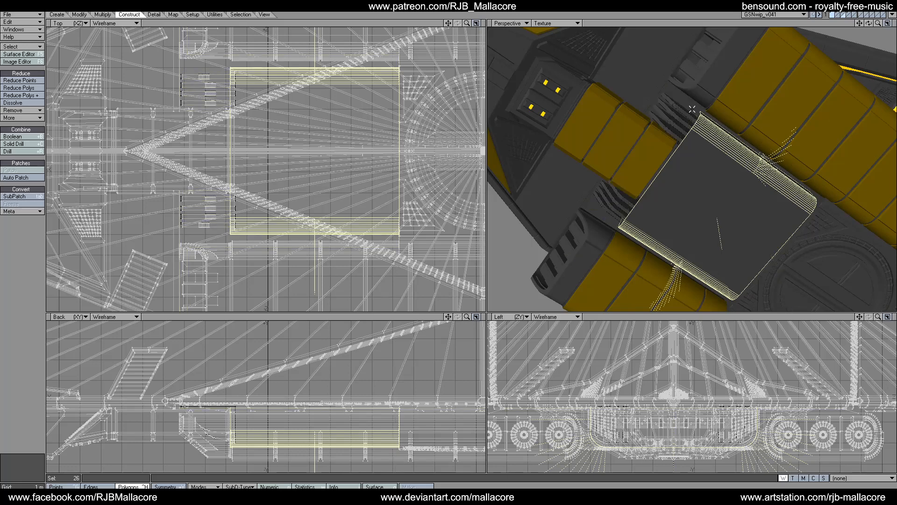
Cut the selected block shell out of the hull and place it on an empty layer of its own.
key("Delete")
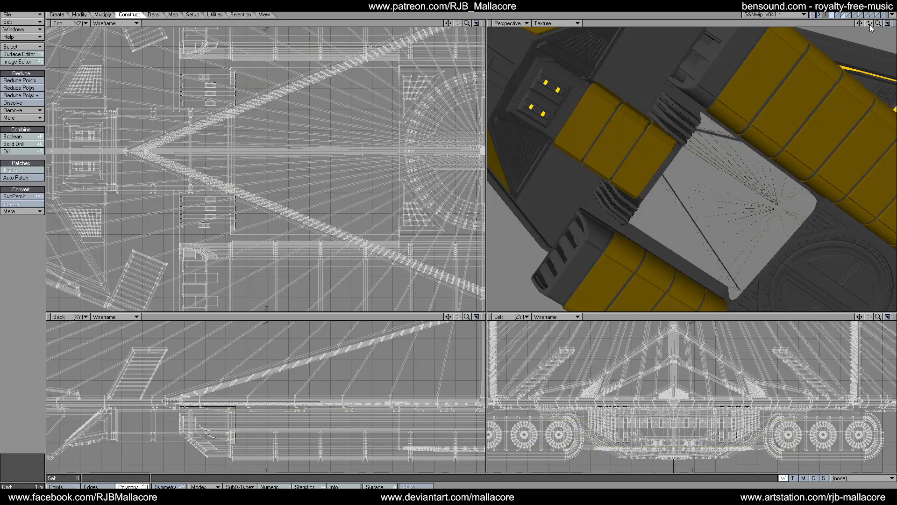
left_click_drag(870, 27, 896, 38)
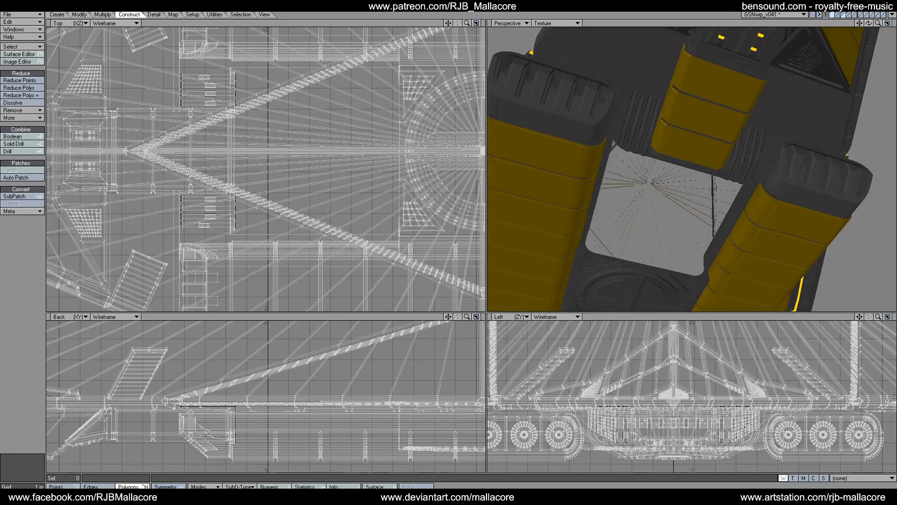
left_click(841, 14)
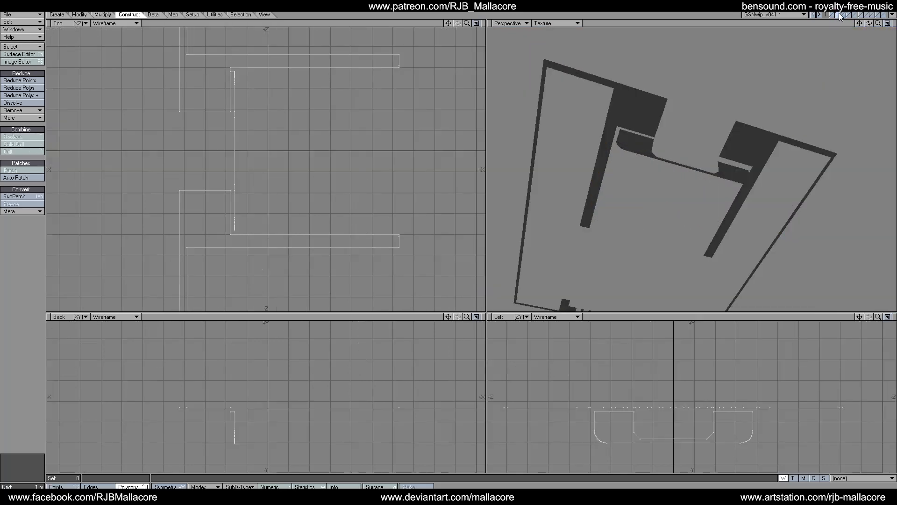
left_click(840, 14)
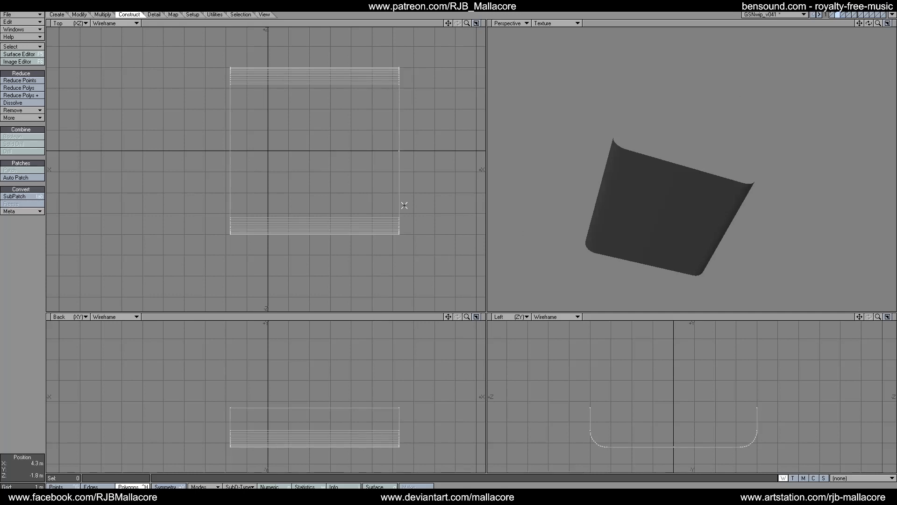
Slice the shell crosswise with two Knife cuts near its forward end, at about X -1 m and -400 mm.
left_click(79, 14)
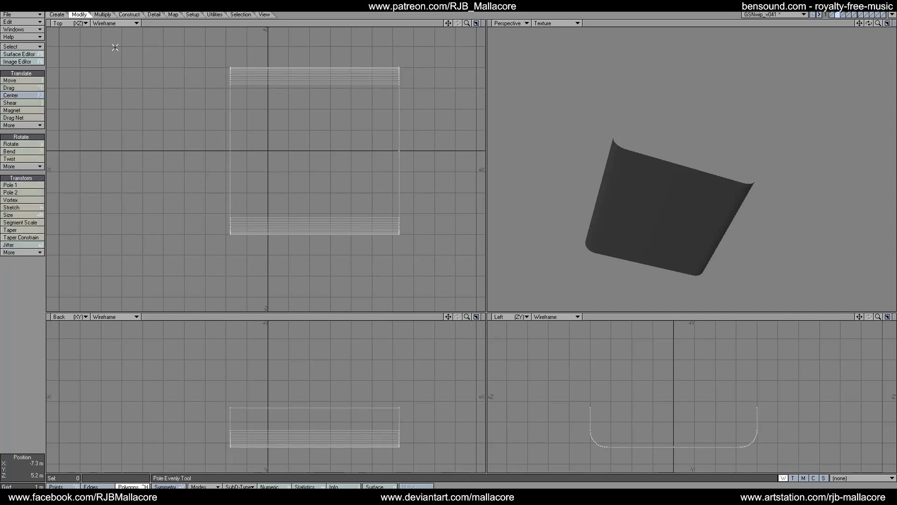
left_click(102, 16)
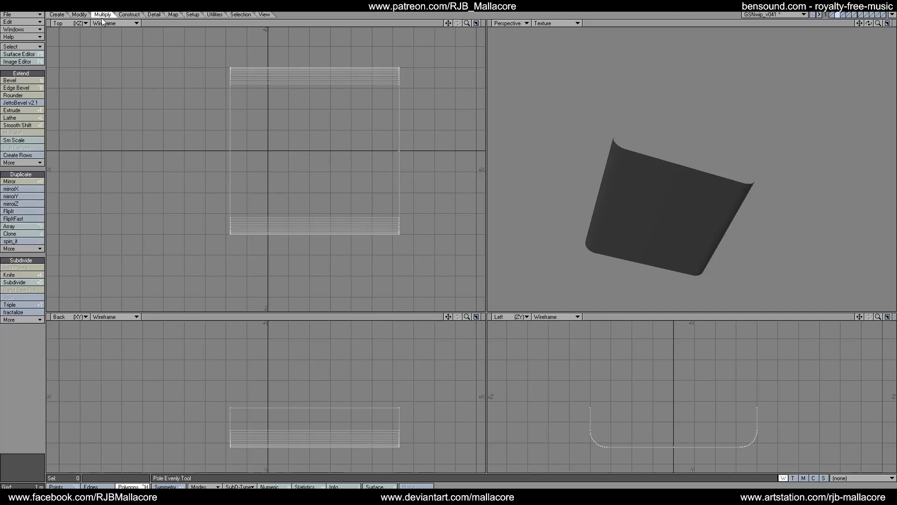
left_click(12, 275)
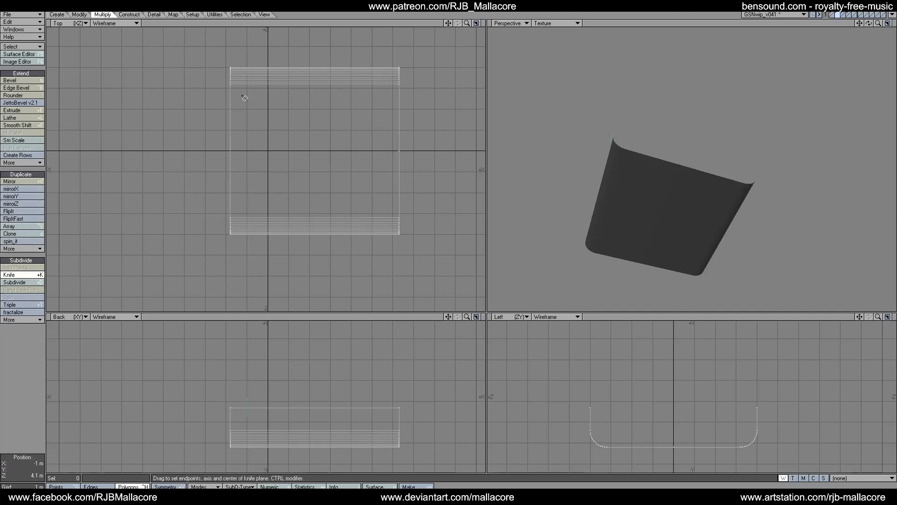
left_click_drag(247, 65, 249, 249)
key("space")
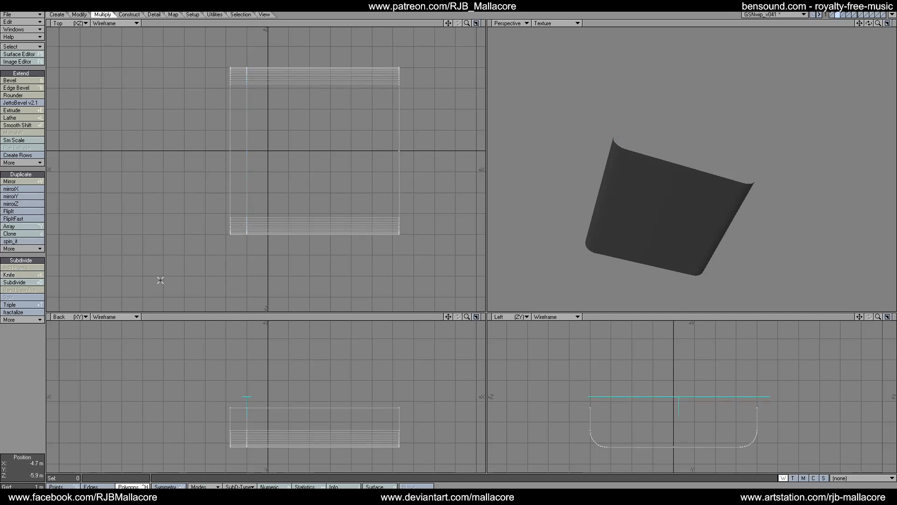
left_click(20, 276)
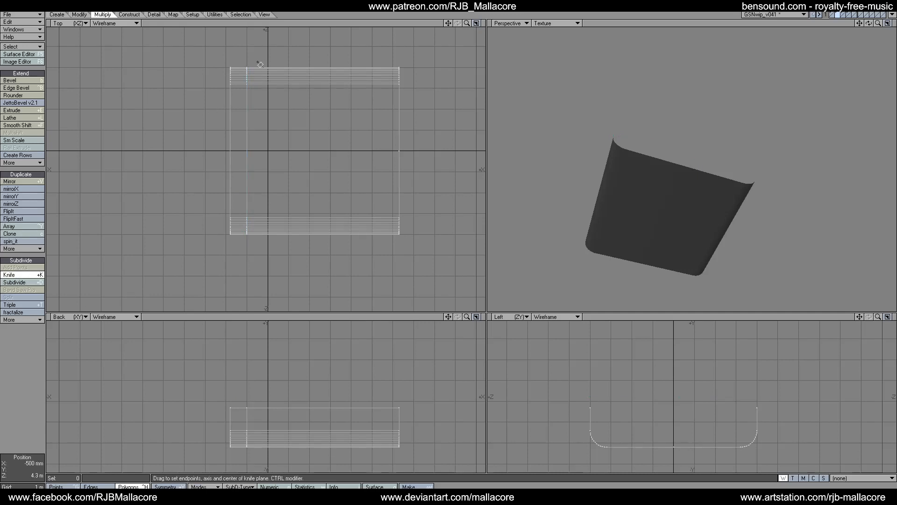
left_click_drag(260, 61, 260, 248)
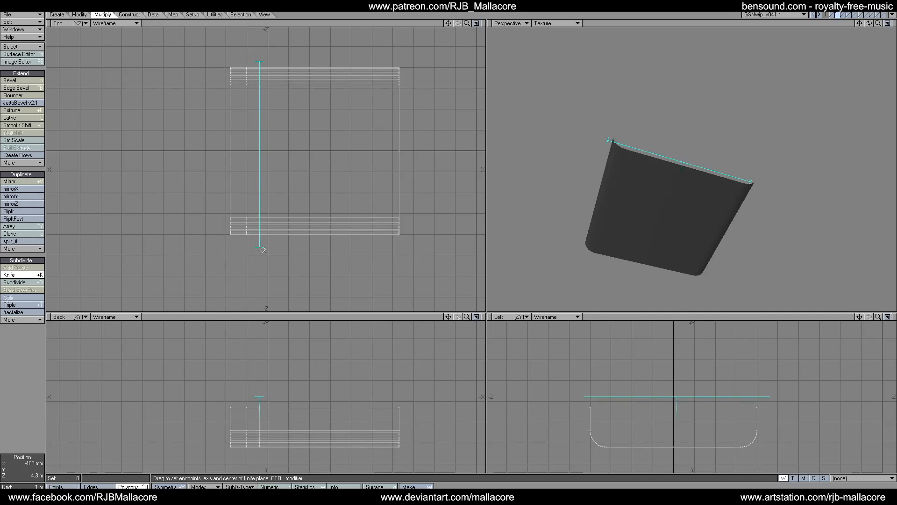
key("space")
Slice the shell crosswise with two Knife cuts near its aft end, the inner one at about X 4.9 m.
left_click(23, 273)
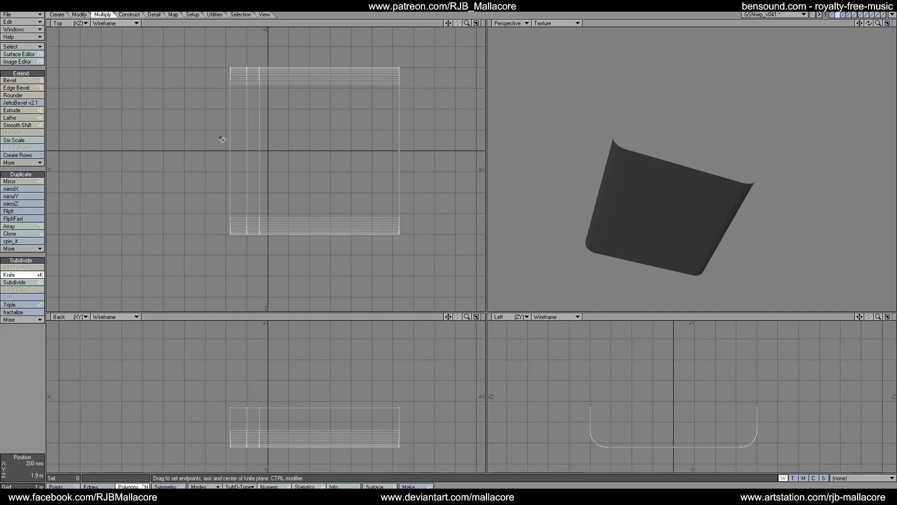
left_click_drag(380, 63, 383, 243)
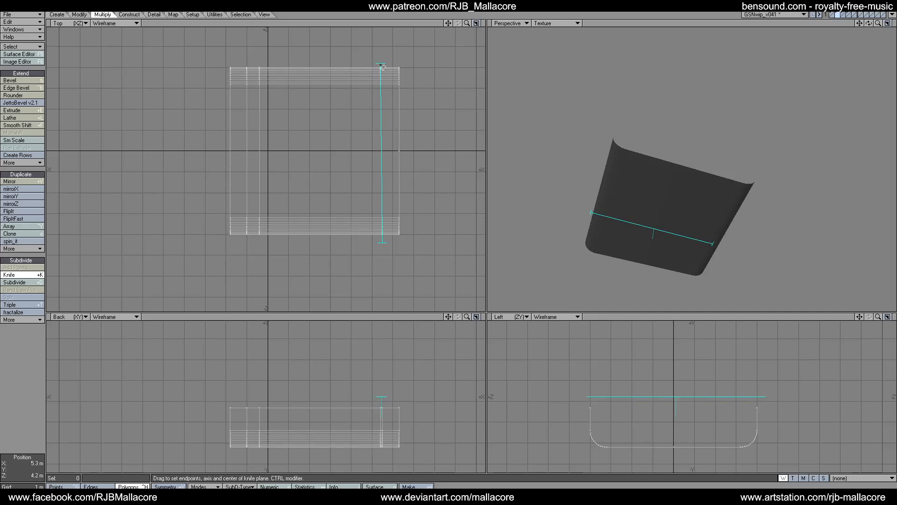
left_click_drag(383, 67, 385, 68)
key("Return")
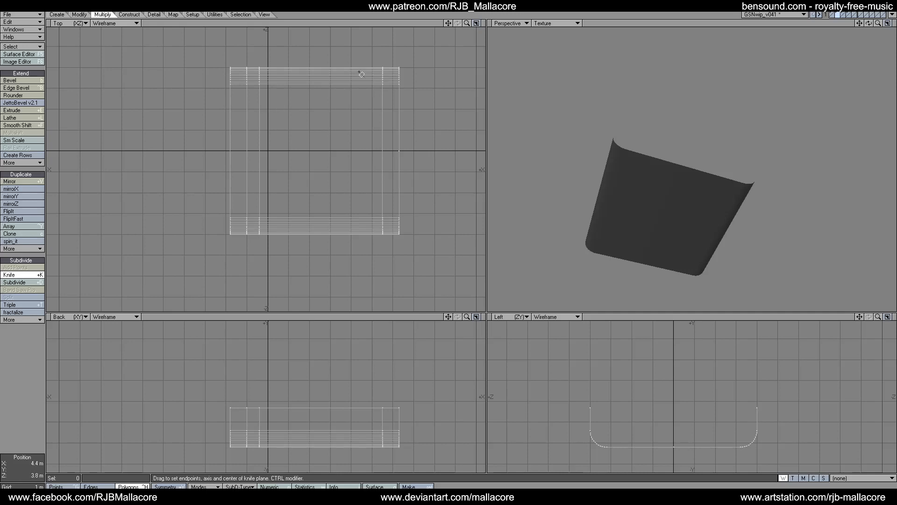
left_click_drag(370, 62, 372, 253)
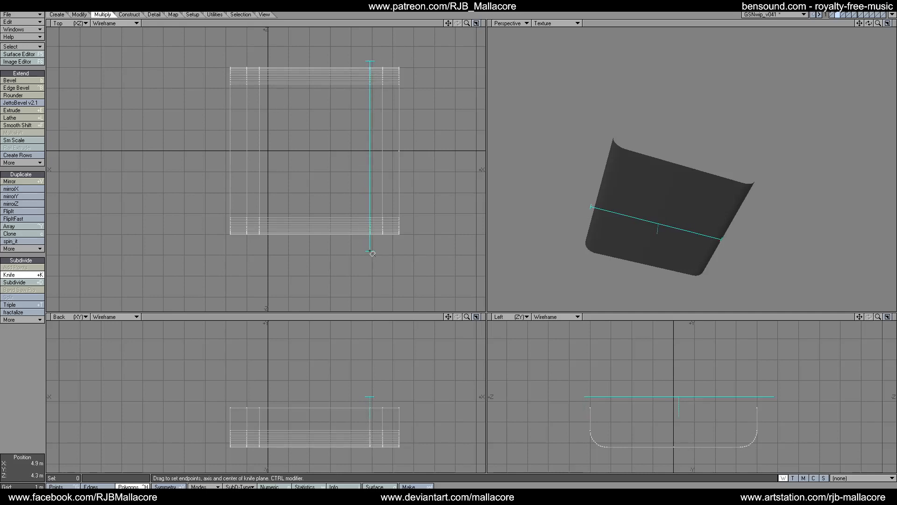
key("space")
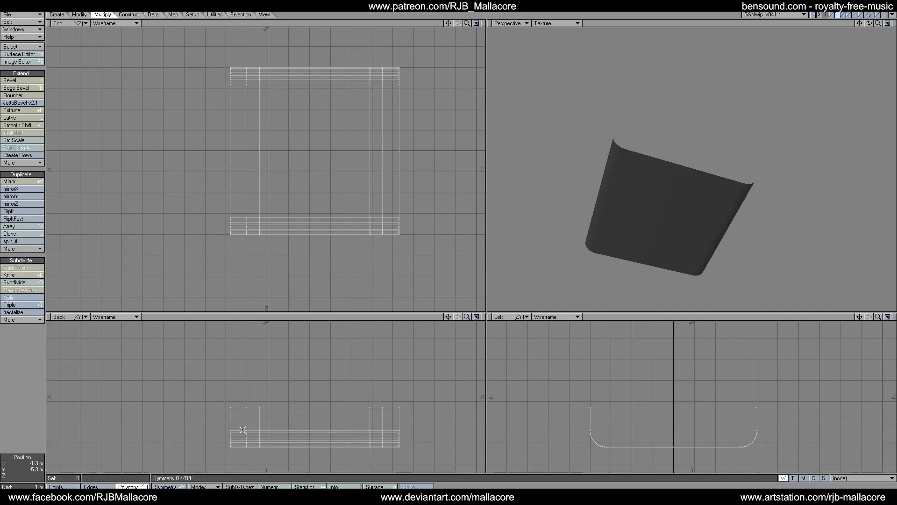
Select the polygons of the two narrow strips between the paired Knife cuts.
left_click_drag(248, 425, 253, 454)
mouse_move(374, 423)
left_mouse_down("shift")
mouse_move(376, 451)
mouse_move(374, 425)
left_mouse_up("shift")
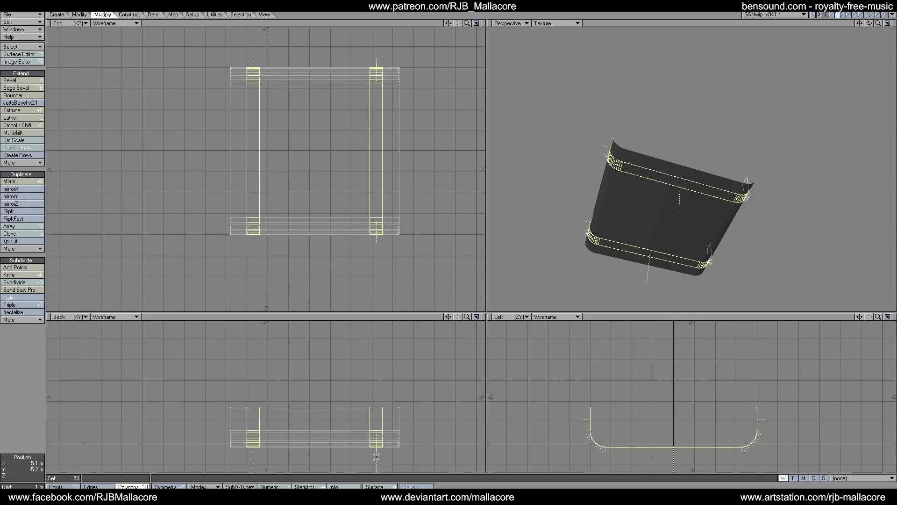
Try to cut the two selected strips out of the shell, undoing each removal.
key("ctrl+x")
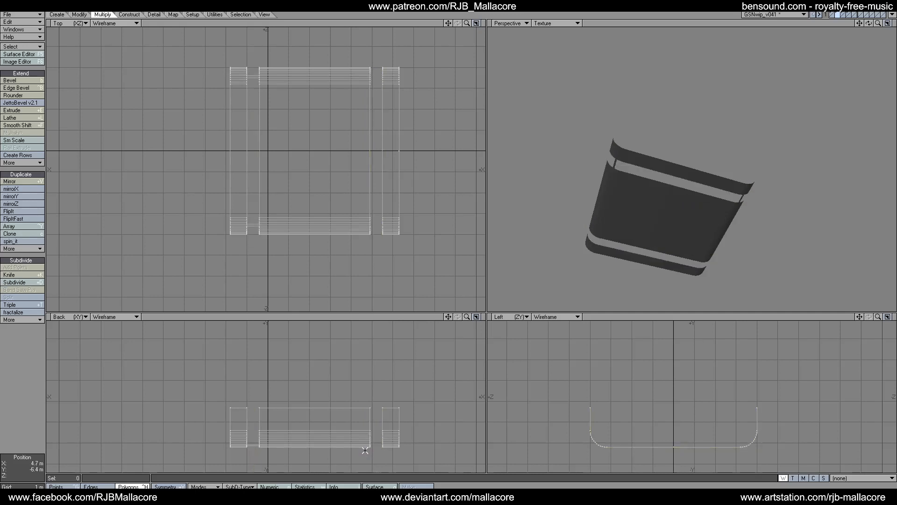
key("ctrl+v")
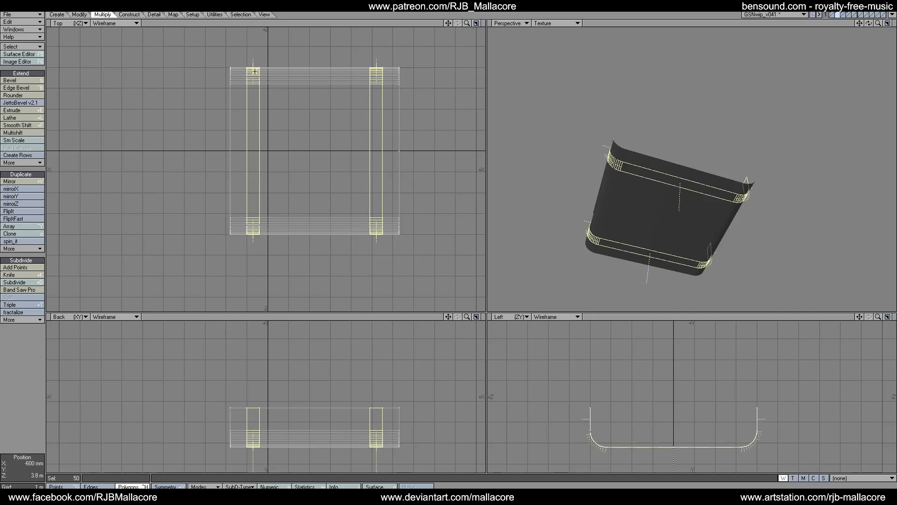
key("Delete")
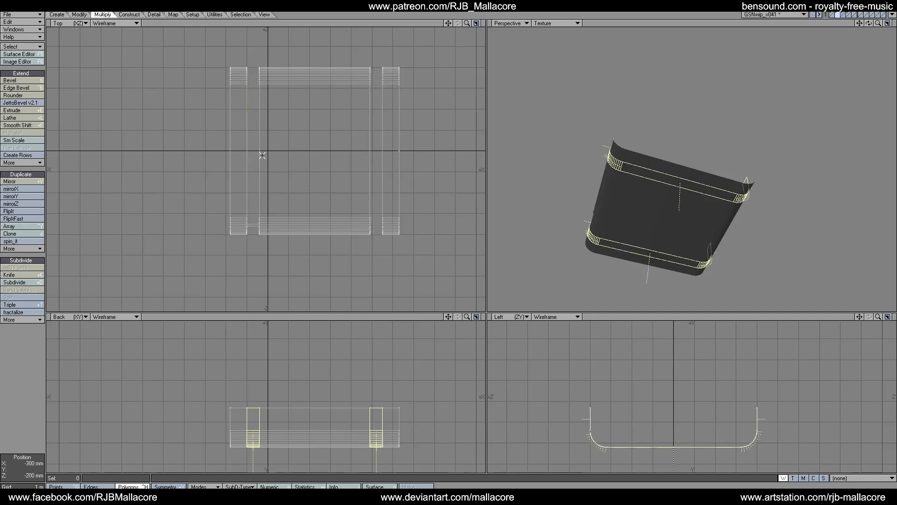
key("ctrl+z")
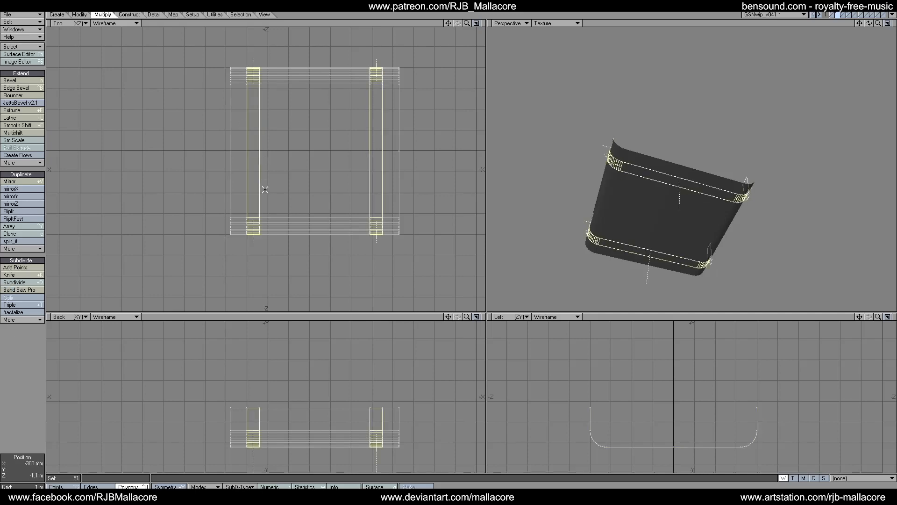
Add the last missing polygon to the strip selection and try removing both strips from the shell.
left_click(252, 227, "shift")
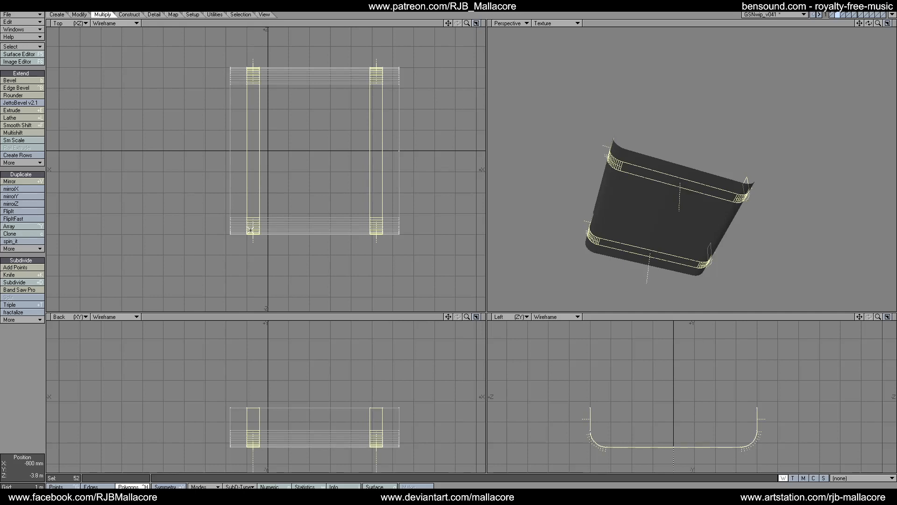
key("Delete")
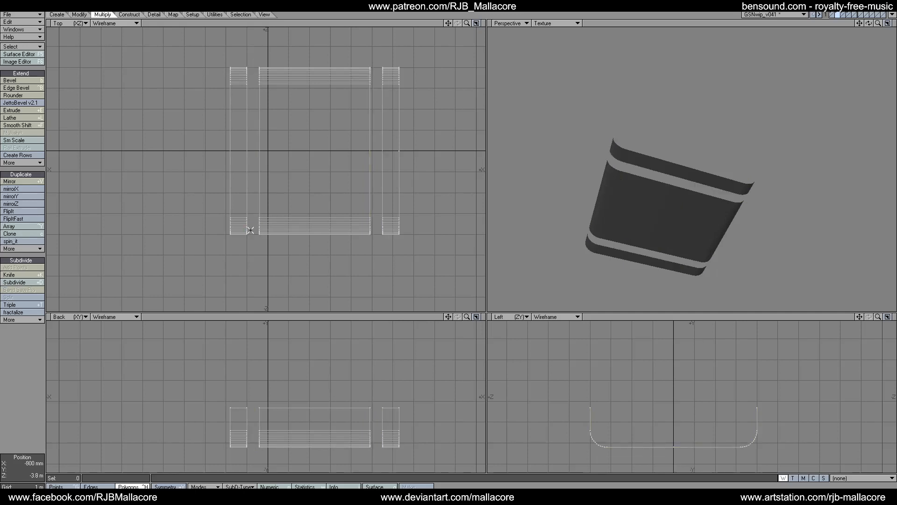
key("ctrl+z")
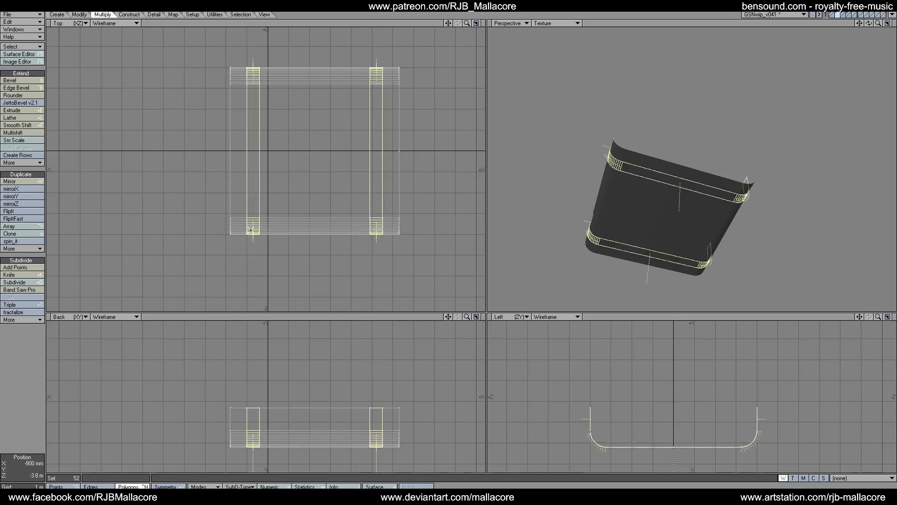
Show the shell together with the rest of the hull and examine the two selected strips on the underside.
left_click(835, 15)
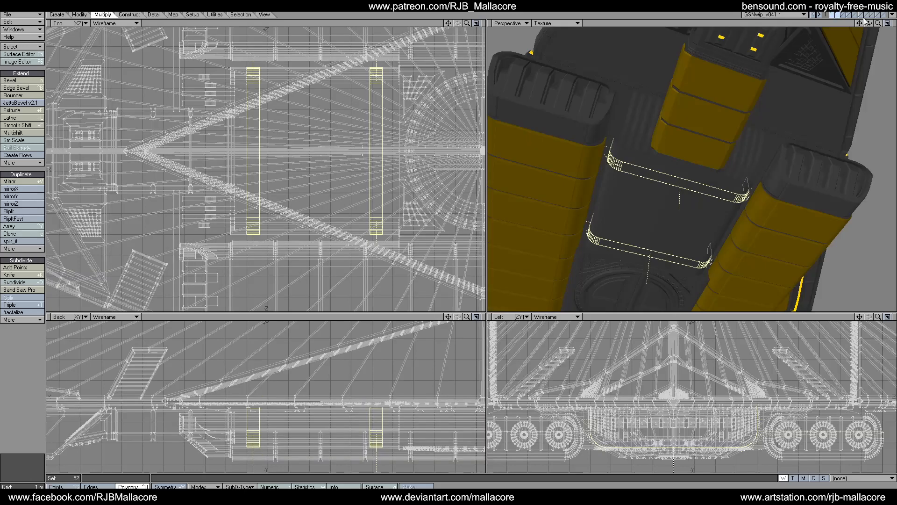
left_click_drag(870, 24, 870, 210)
left_click_drag(877, 23, 832, 23)
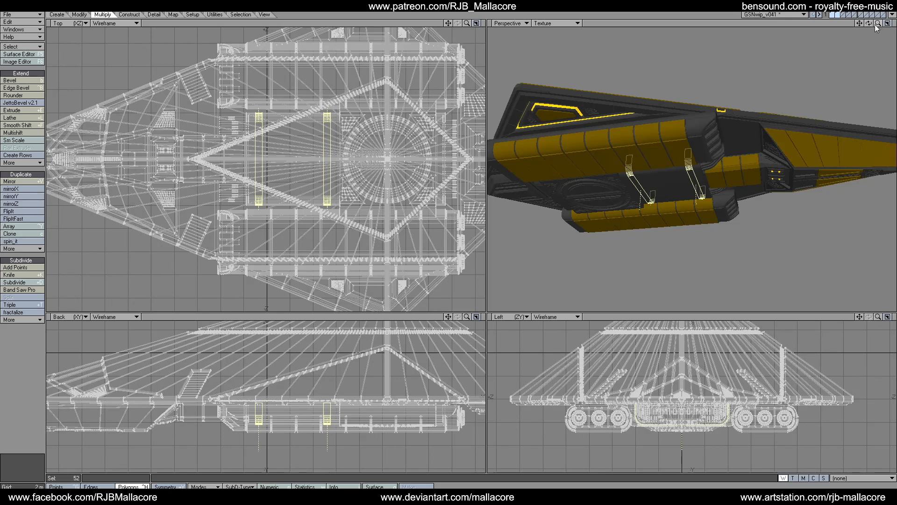
left_click_drag(869, 23, 893, 23)
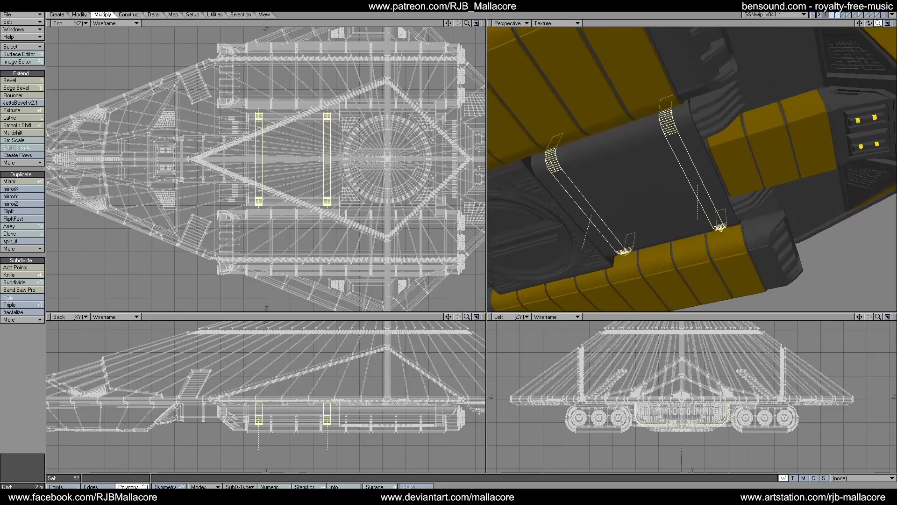
key("shift+a")
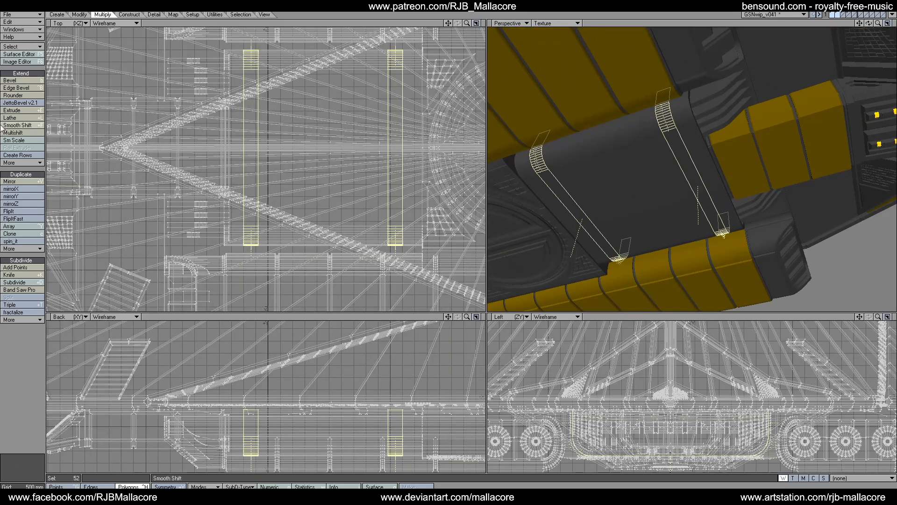
Try a Multishift on the two selected strips with a 20 mm inset and a 20 mm shift.
left_click(13, 134)
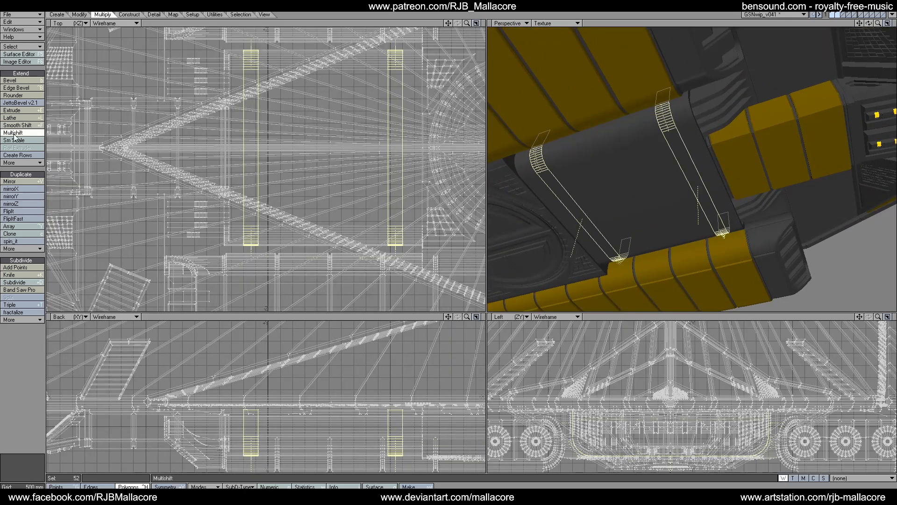
key("n")
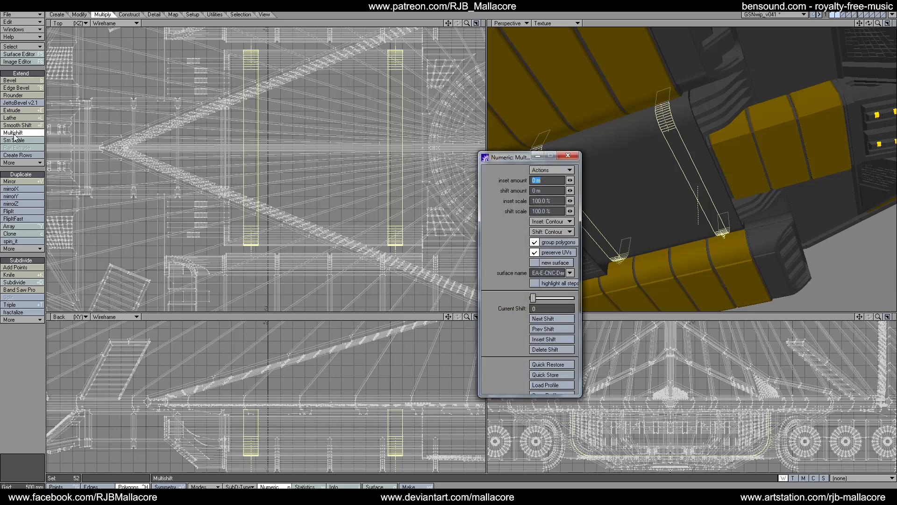
type("20mm")
key("Tab")
type(".02")
key("Tab")
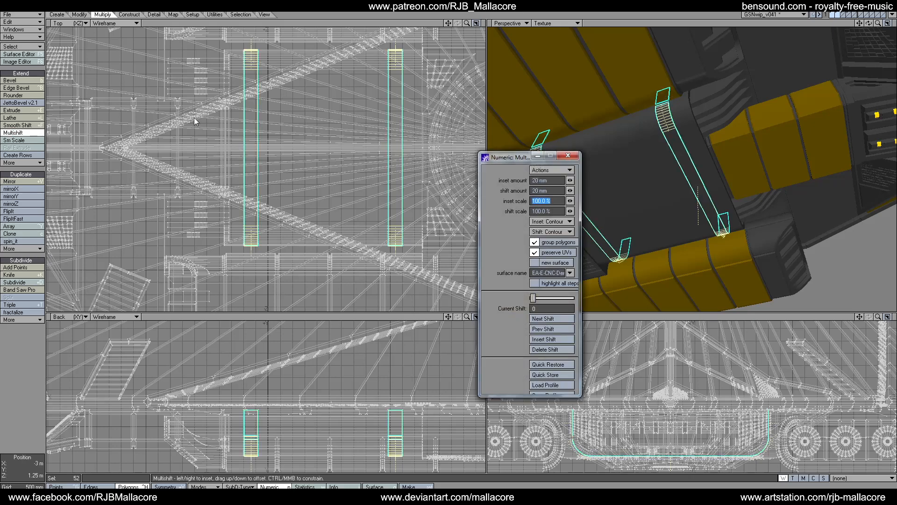
left_click(567, 155)
key("space")
key("/")
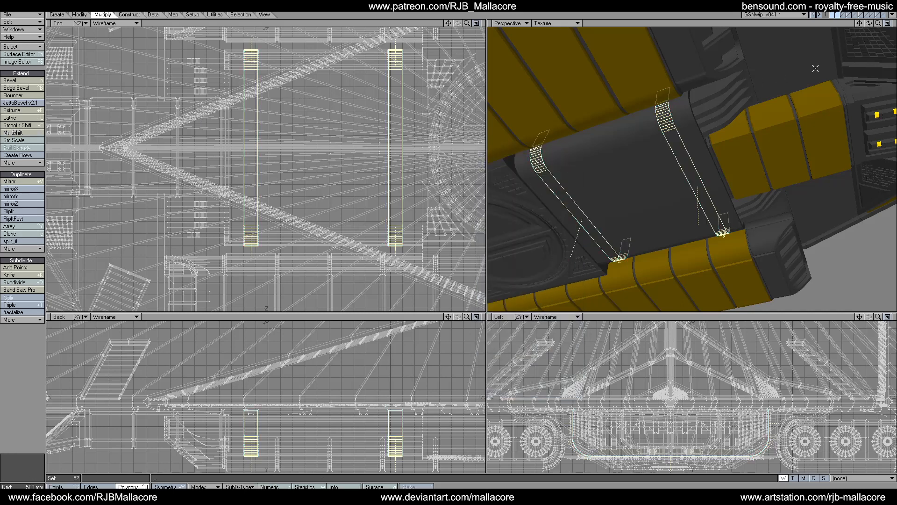
Move the leftover full-length polygon of the shell's curved side from the main hull layer to the shell's layer.
left_click(840, 16)
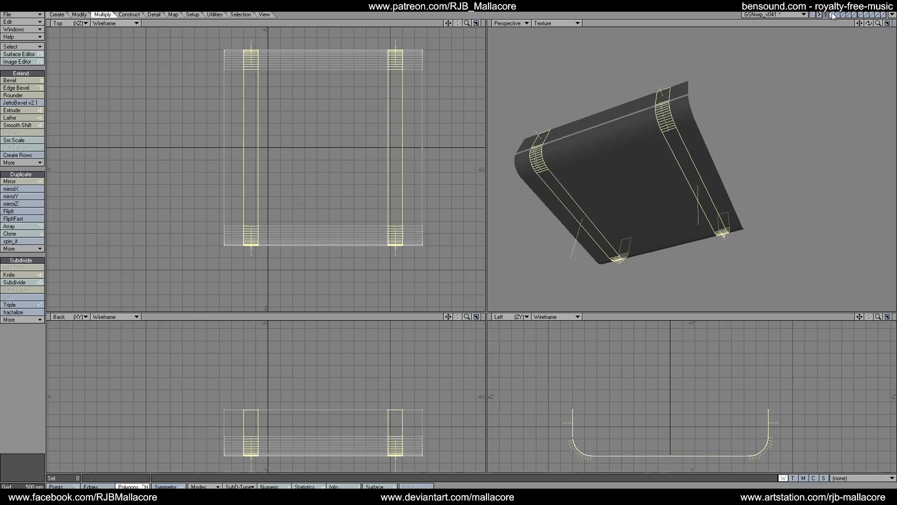
left_click(830, 15)
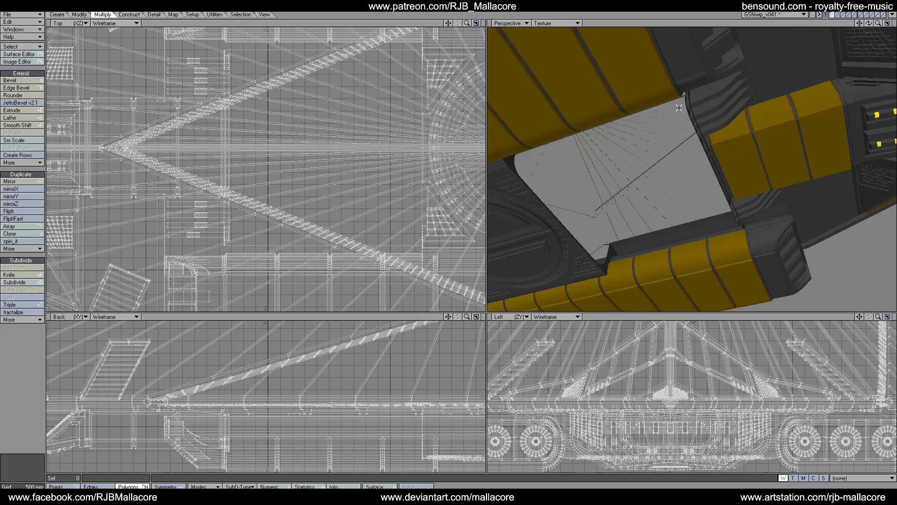
left_click_drag(868, 23, 783, 55)
left_click_drag(676, 86, 674, 80)
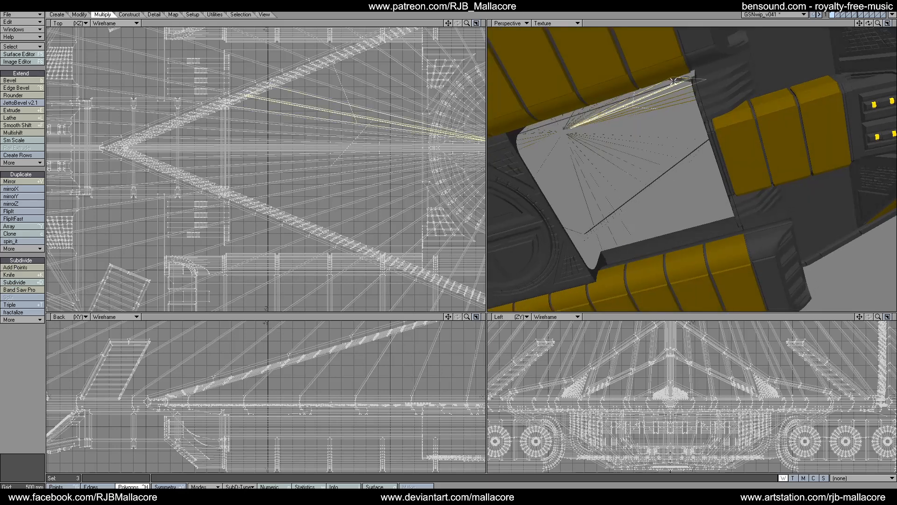
left_click(32, 344)
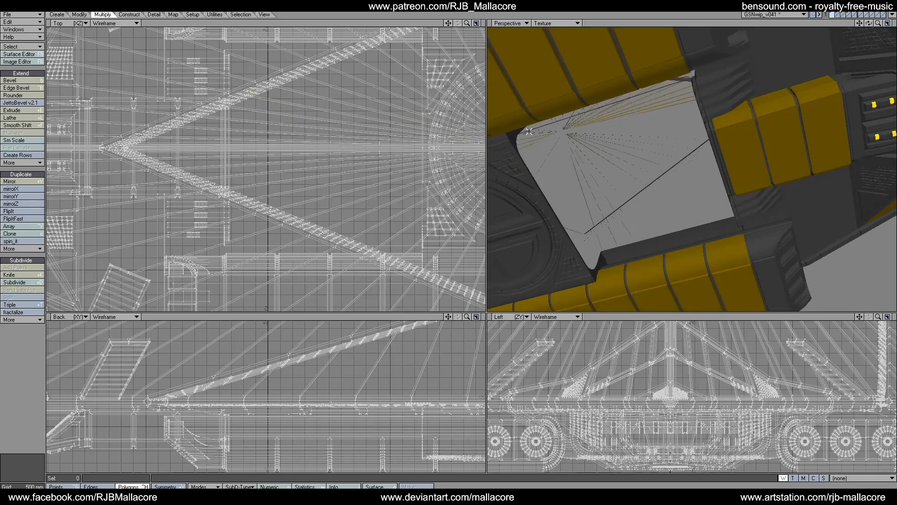
mouse_move(529, 131)
left_mouse_down()
mouse_move(512, 128)
mouse_move(551, 133)
left_mouse_up()
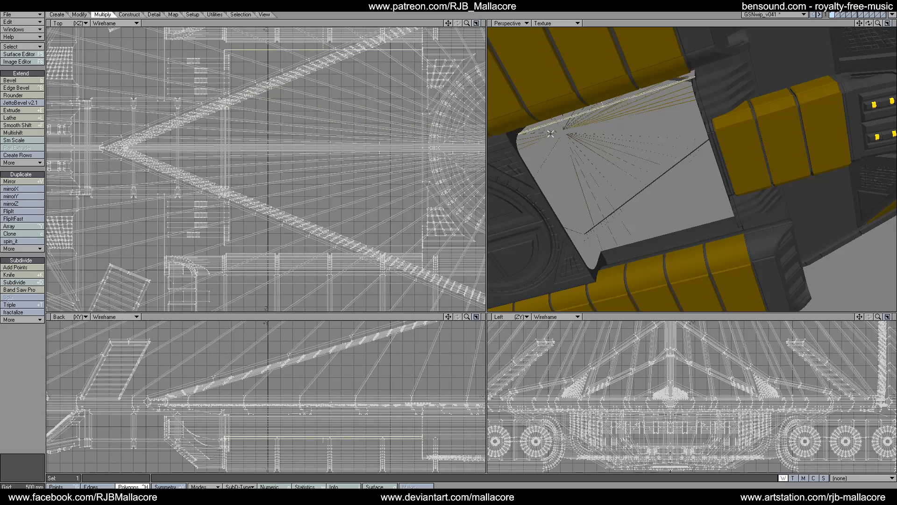
key("Delete")
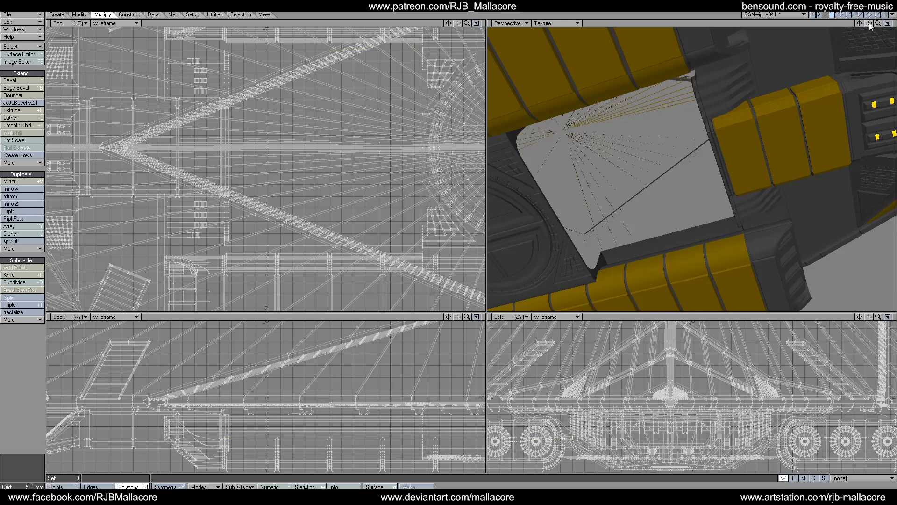
left_click_drag(868, 24, 750, 29)
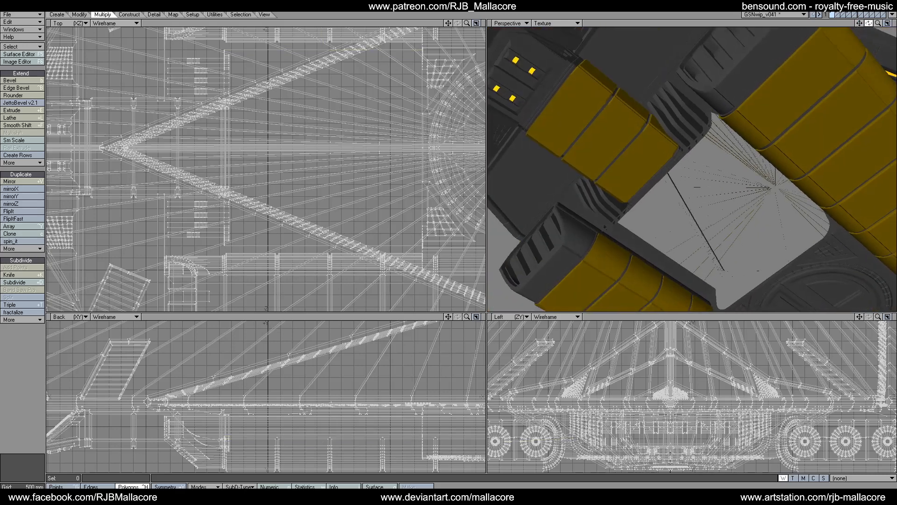
left_click(839, 15)
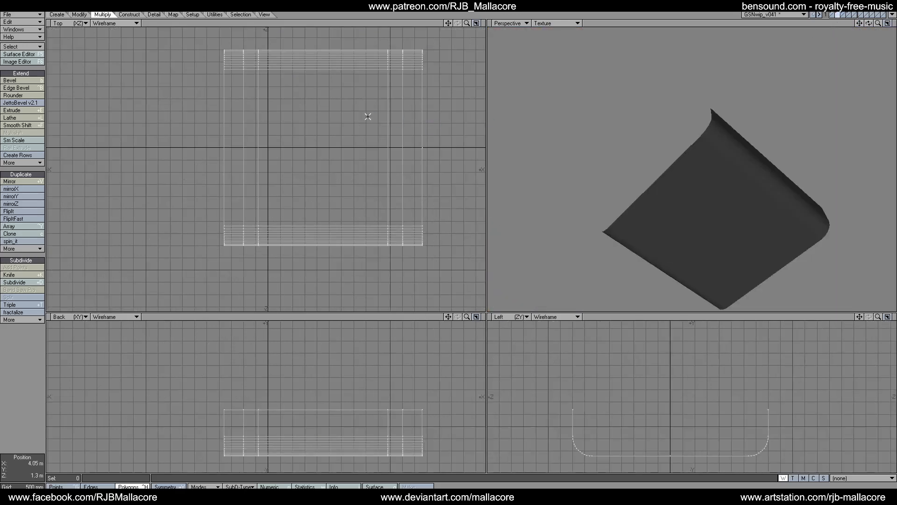
Select the transferred full-length side polygon and slice it with two Knife cuts along the edges of the forward strip.
left_click_drag(299, 73, 290, 47)
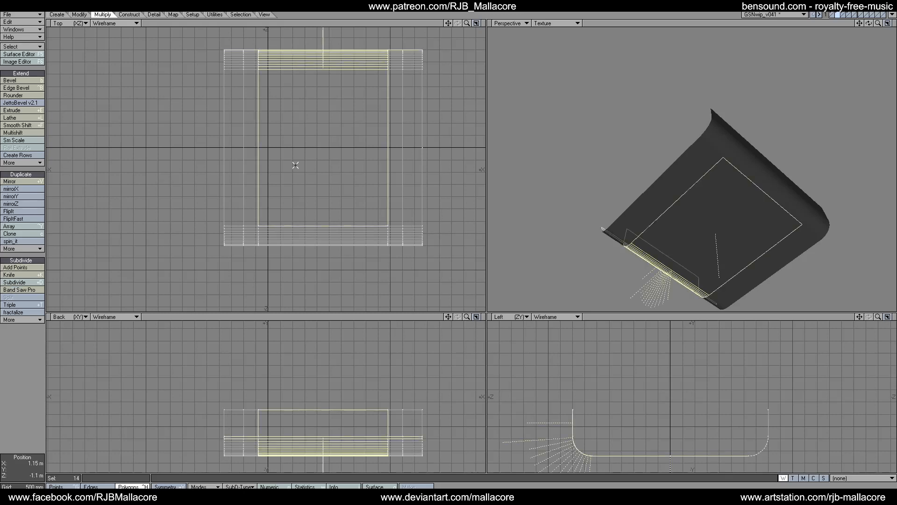
left_click(264, 425)
mouse_move(269, 463)
left_mouse_down()
mouse_move(262, 440)
mouse_move(262, 460)
mouse_move(274, 458)
left_mouse_up()
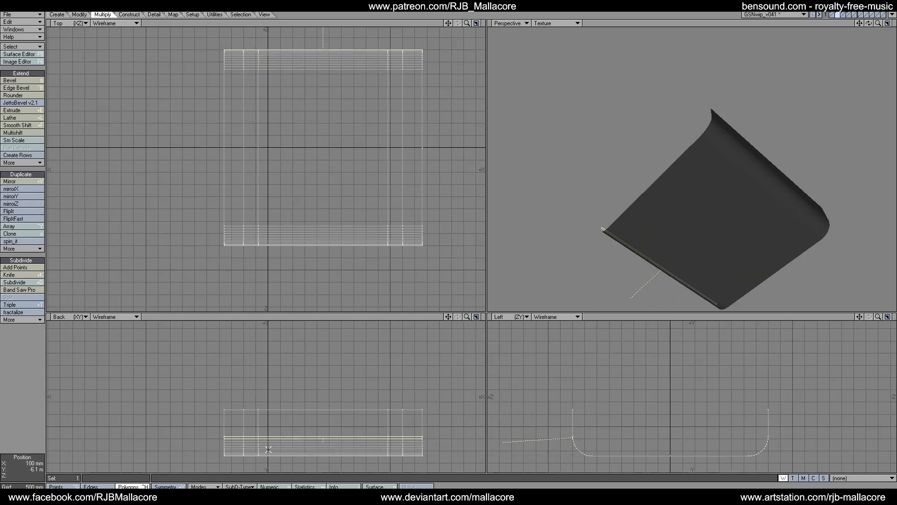
left_click(16, 276)
left_click(16, 276)
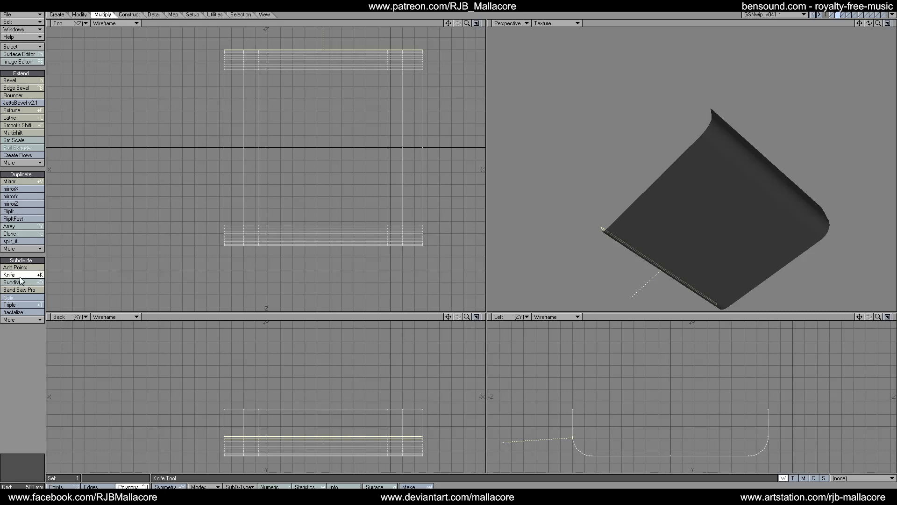
mouse_move(244, 44)
left_mouse_down()
mouse_move(245, 71)
mouse_move(244, 46)
left_mouse_up()
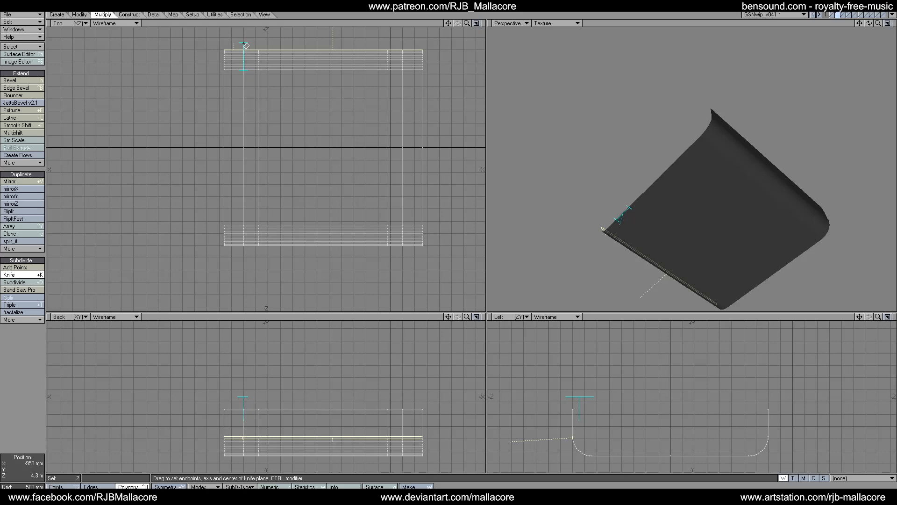
key("space")
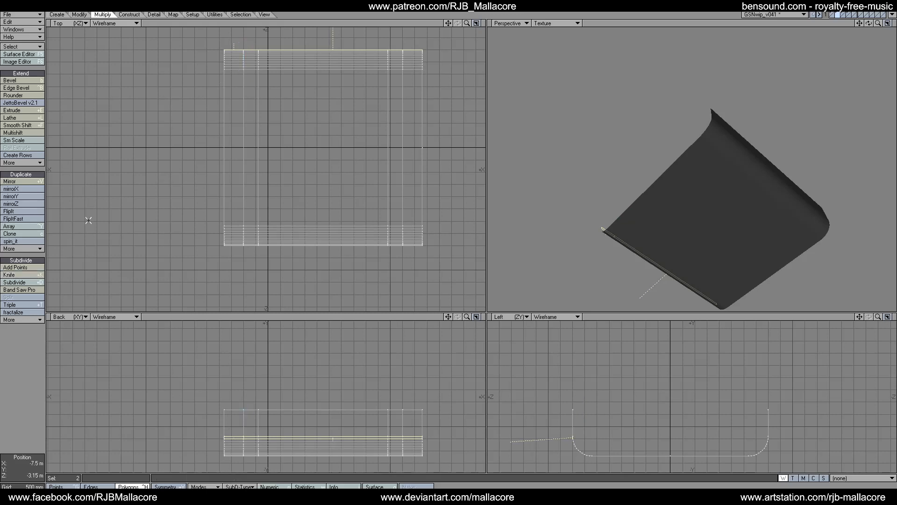
left_click(27, 276)
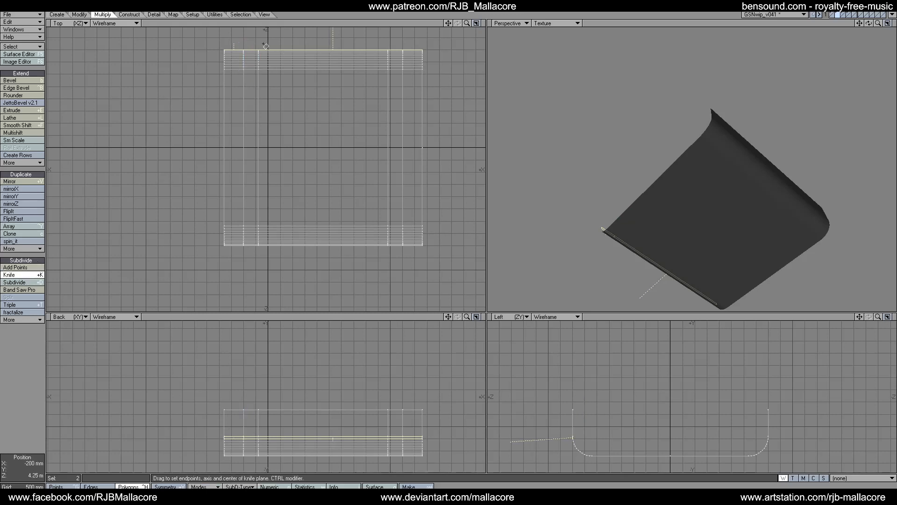
mouse_move(259, 45)
left_mouse_down()
mouse_move(259, 75)
mouse_move(260, 47)
left_mouse_up()
key("space")
Slice the same side polygon with two more Knife cuts along the edges of the aft strip.
left_click(22, 275)
mouse_move(388, 47)
left_mouse_down()
mouse_move(388, 75)
mouse_move(392, 45)
left_mouse_up()
left_click_drag(391, 77, 387, 79)
left_click(14, 275)
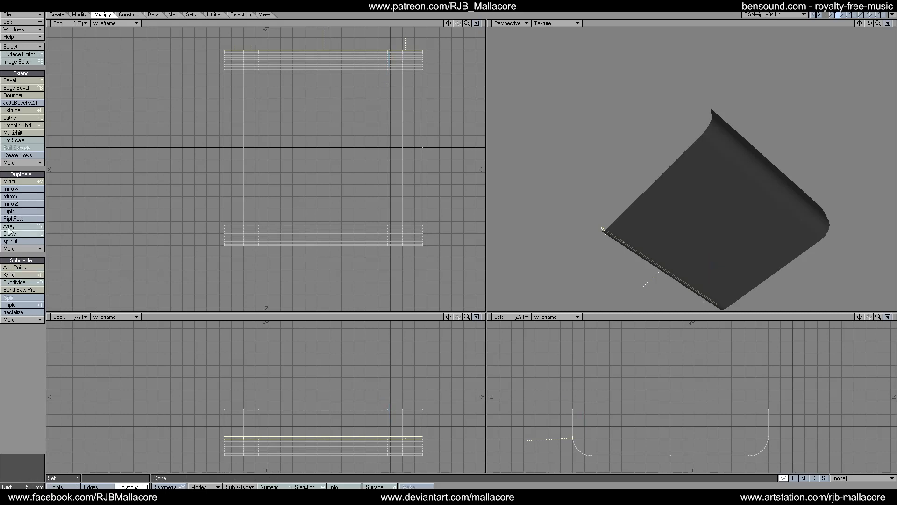
left_click(14, 275)
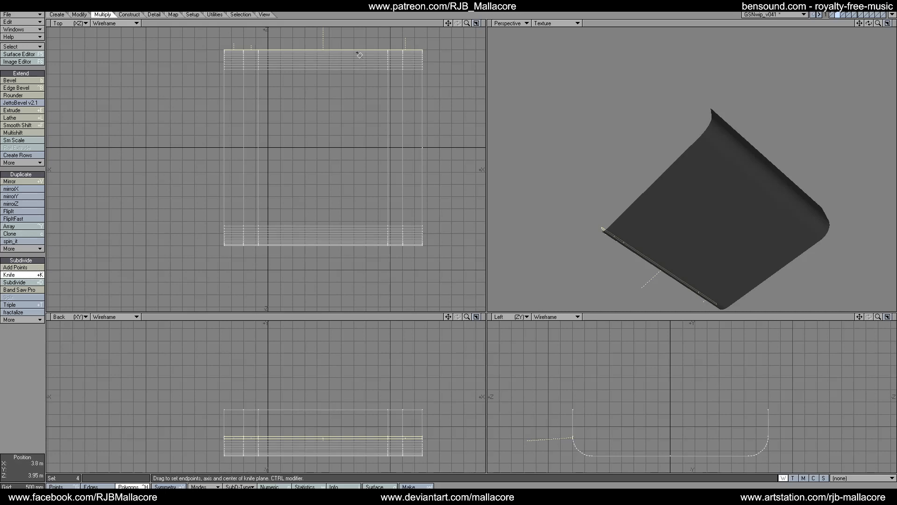
left_click_drag(401, 58, 402, 65)
key("space")
Clear the polygon selection and merge the shell's coincident points.
left_click(32, 339)
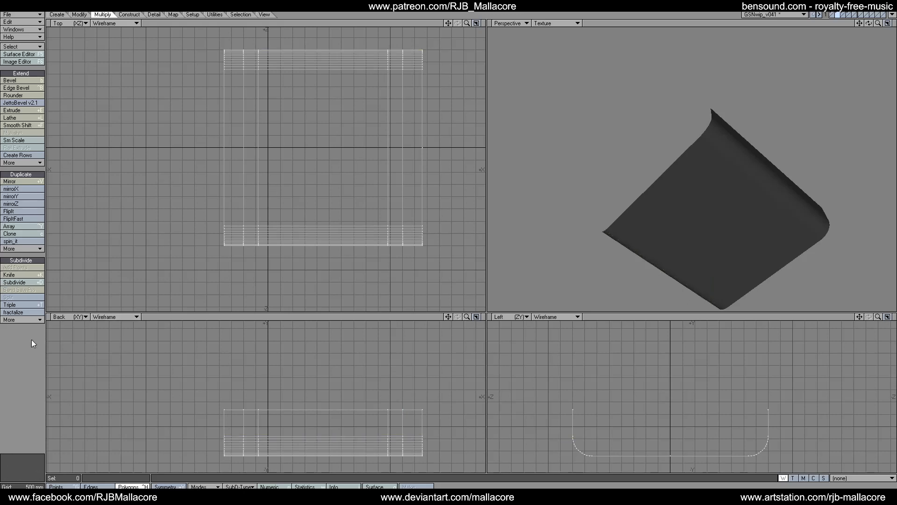
key("m")
left_click(530, 177)
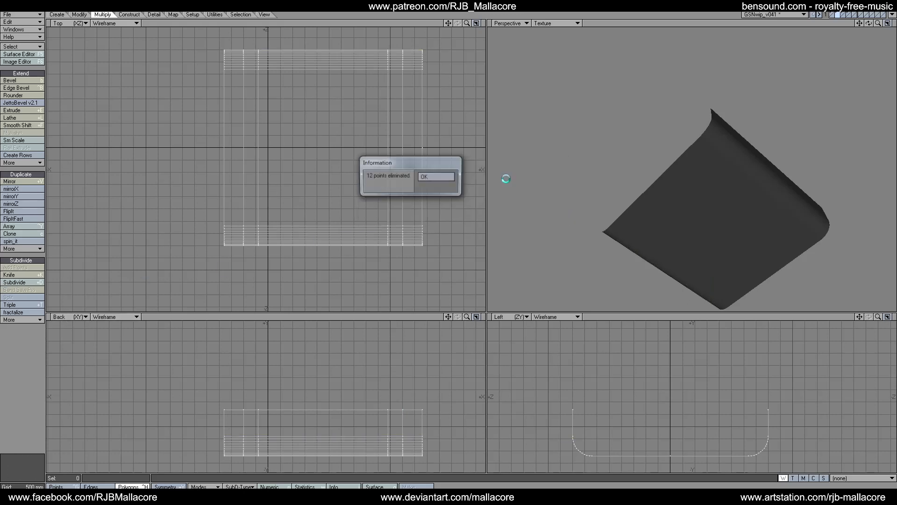
left_click(438, 180)
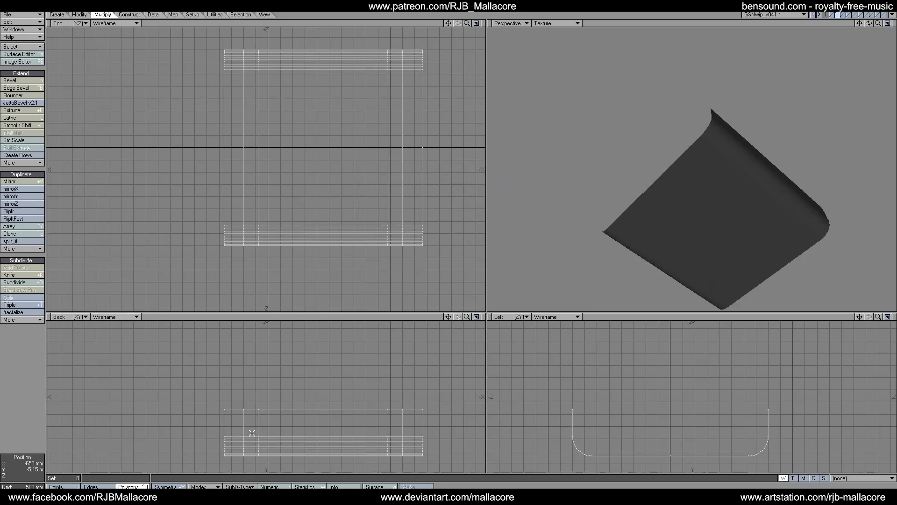
Select all polygons of the two crosswise strips, leaving the neighbouring shell polygons unselected.
mouse_move(251, 433)
left_mouse_down()
mouse_move(251, 454)
mouse_move(250, 437)
left_mouse_up()
left_click(34, 431)
mouse_move(232, 445)
right_mouse_down()
mouse_move(243, 378)
mouse_move(264, 467)
mouse_move(229, 460)
right_mouse_up()
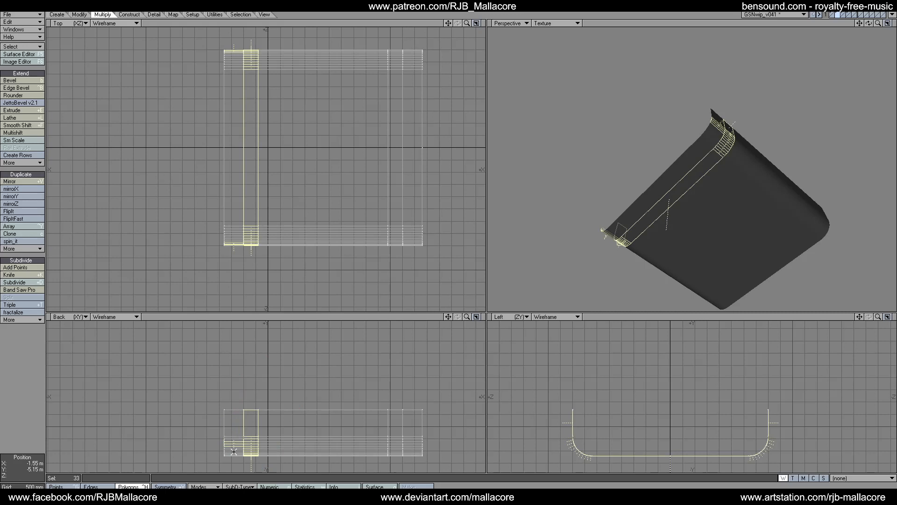
left_click_drag(234, 451, 230, 436)
mouse_move(364, 427)
right_mouse_down()
mouse_move(371, 401)
mouse_move(414, 453)
mouse_move(363, 415)
mouse_move(407, 380)
mouse_move(417, 415)
mouse_move(380, 471)
mouse_move(361, 421)
right_mouse_up()
Multishift the two selected strips with a 20 mm inset and a 20 mm shift.
left_click(37, 133)
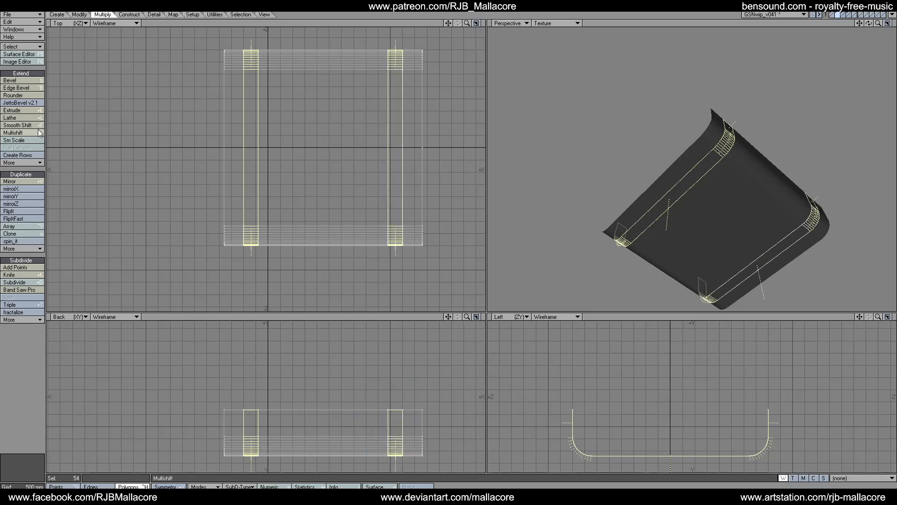
type("n.02")
key("Tab")
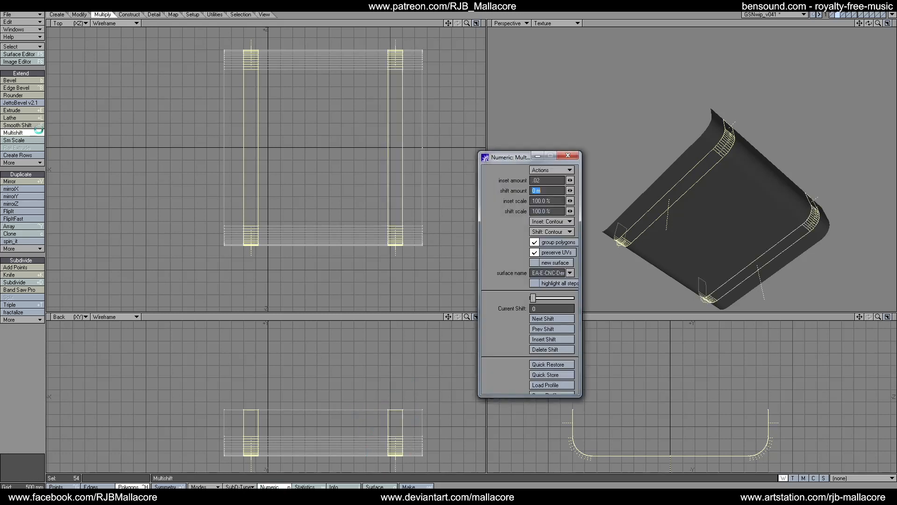
type(".02")
key("Tab")
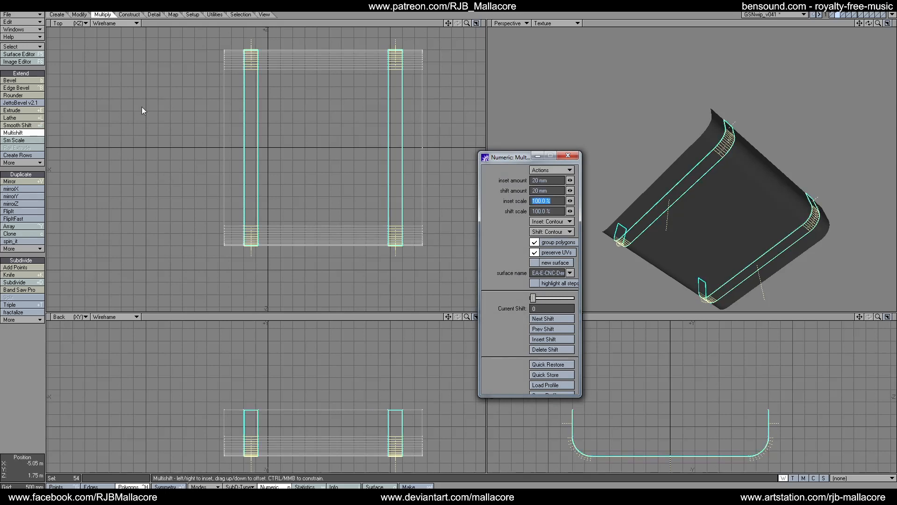
left_click(566, 156)
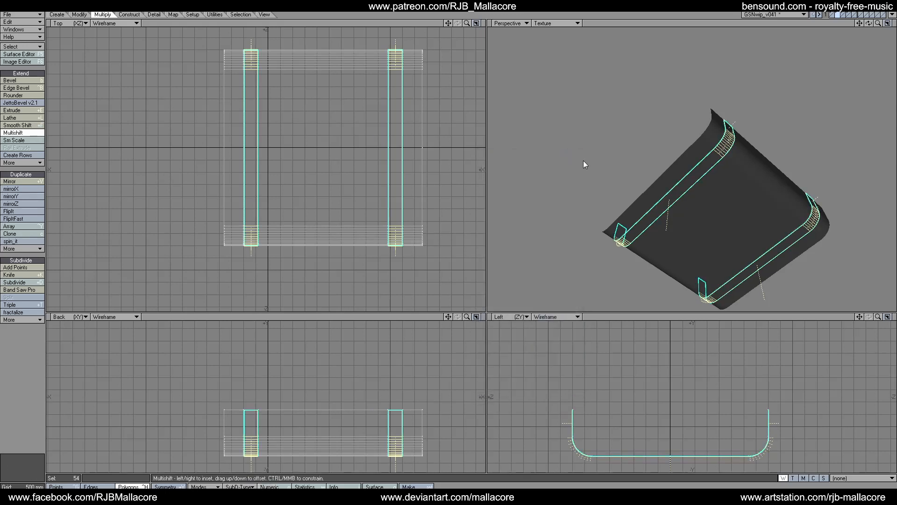
Apply another Multishift to the two selected strips with a 100 mm inset and no shift.
key("space")
left_click_drag(867, 24, 833, 26)
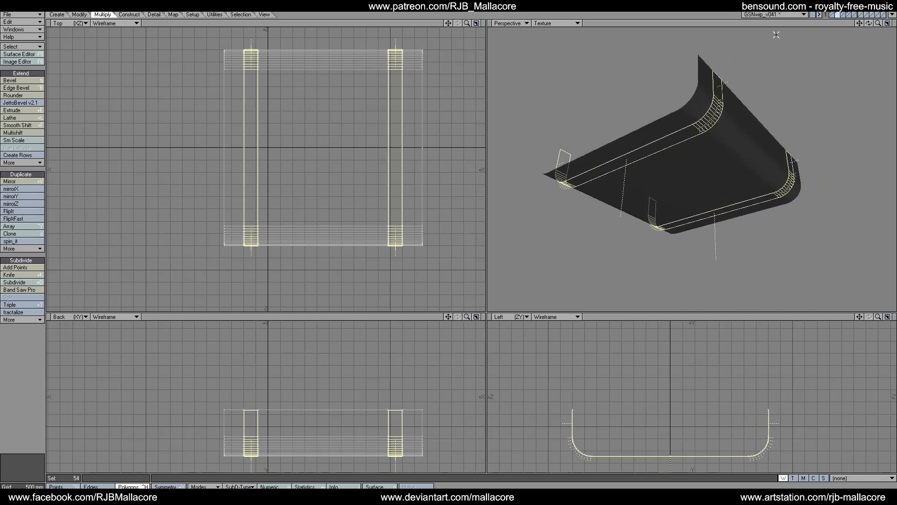
left_click(23, 132)
type("n")
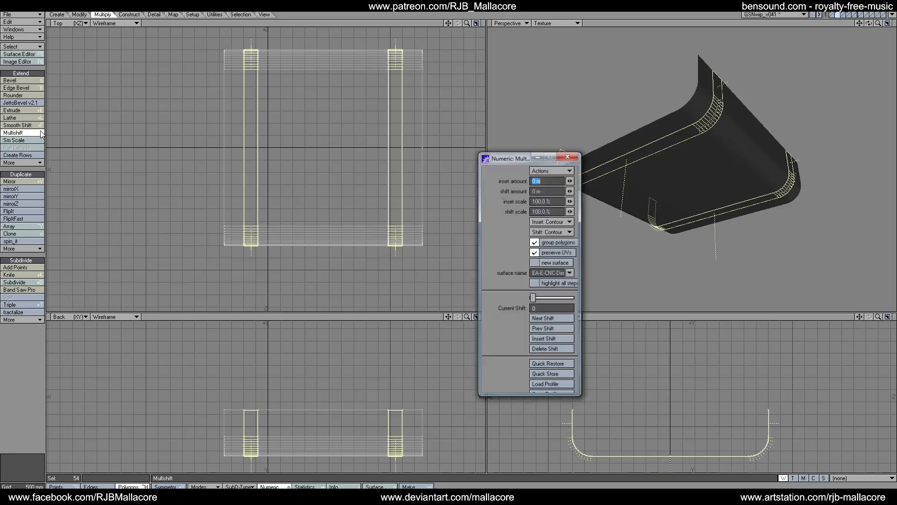
type(".1")
key("Tab")
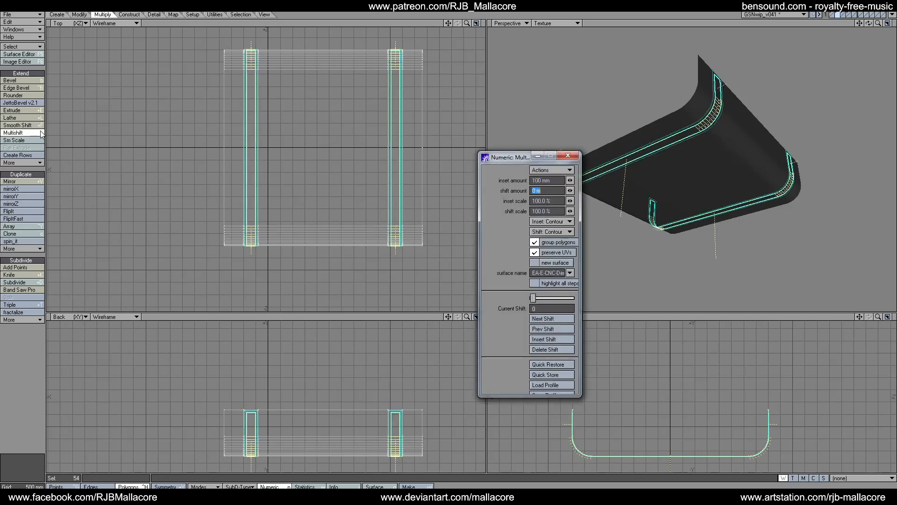
left_click(567, 155)
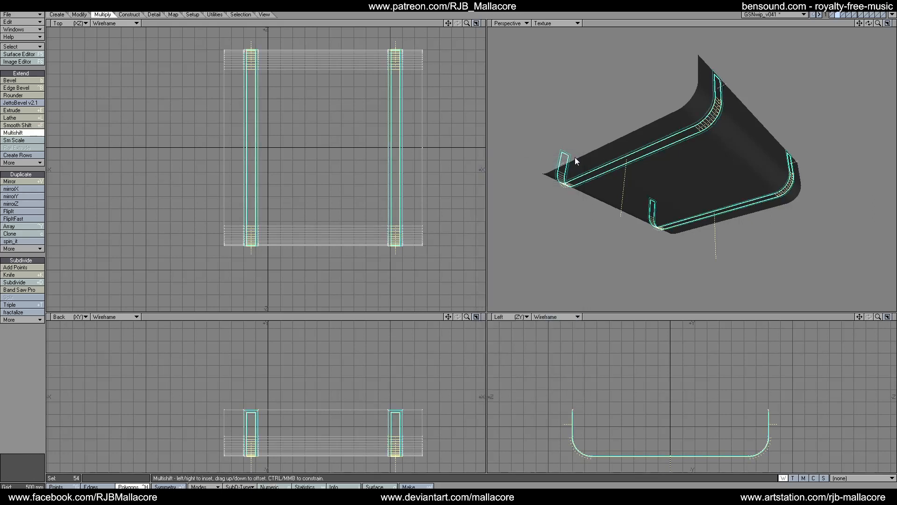
key("space")
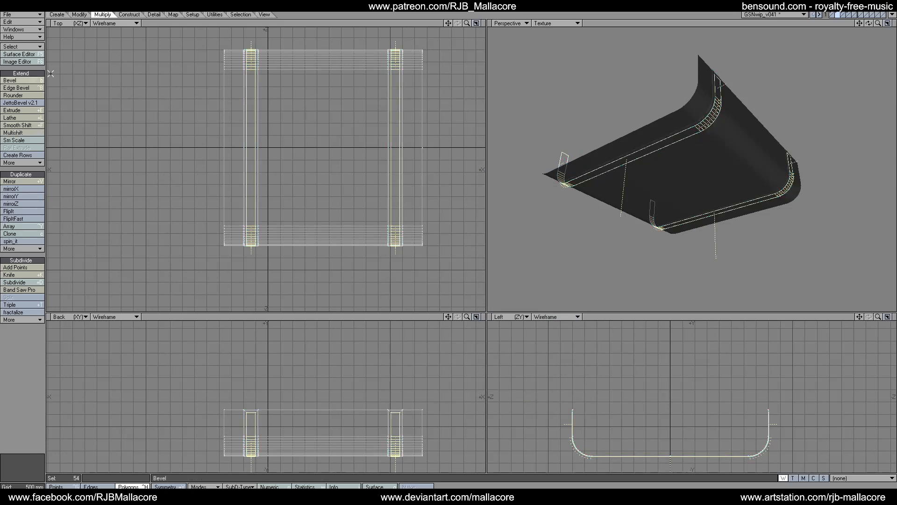
Start a further Multishift on the inset strips with zero inset and a -150 mm shift amount.
left_click(31, 133)
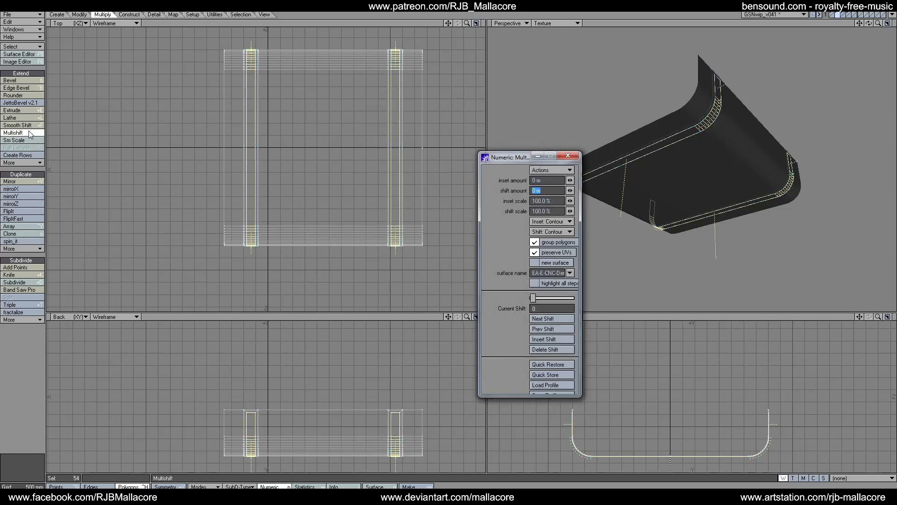
type("-15 mm")
key("Tab")
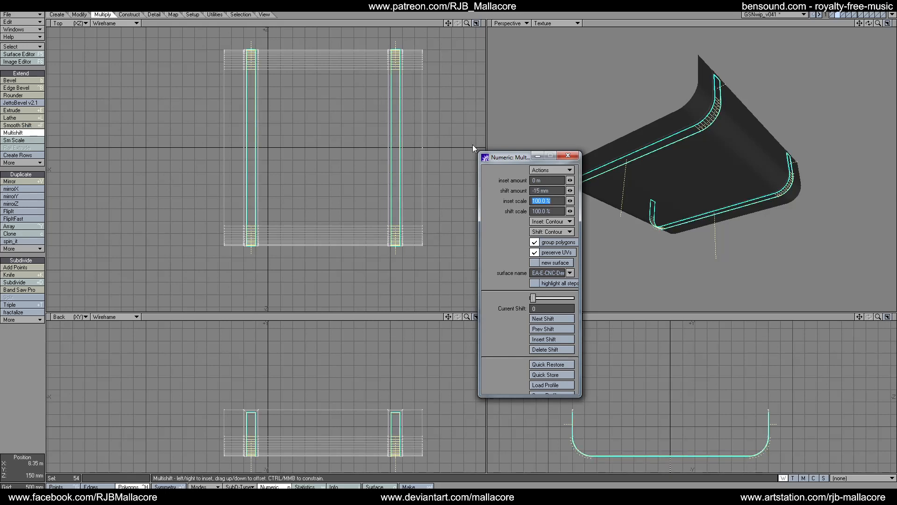
left_click_drag(551, 192, 516, 198)
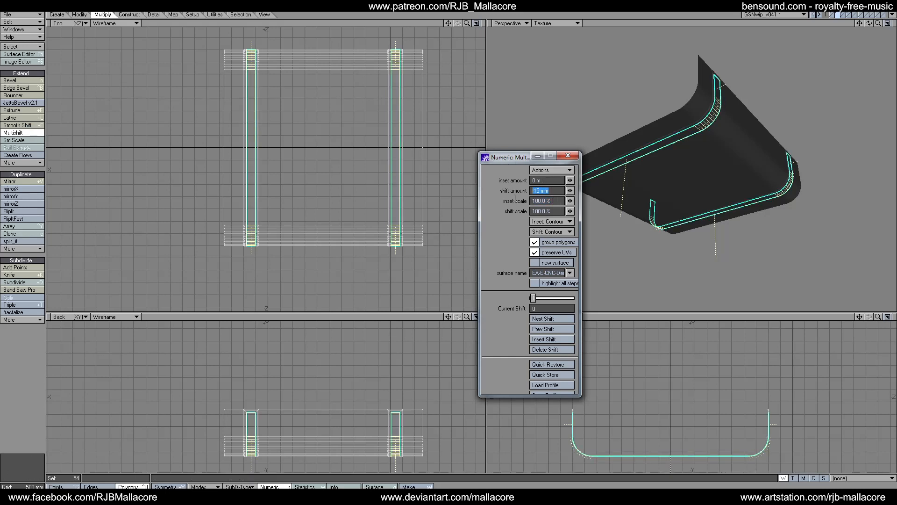
left_click(540, 191)
type("0")
key("Tab")
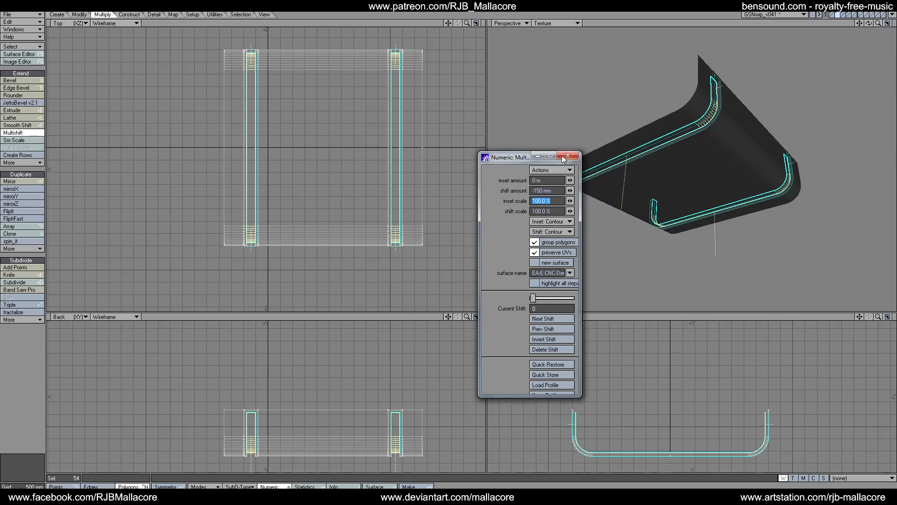
Set the strips' Multishift shift amount to -100 mm and finish the operation.
left_click(541, 190)
key("BackSpace")
key("Tab")
left_click(540, 190)
type("0")
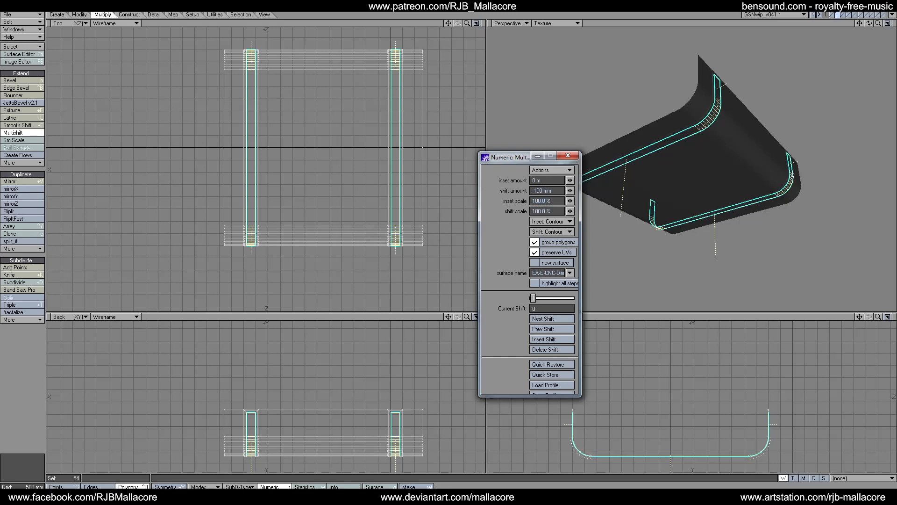
key("Tab")
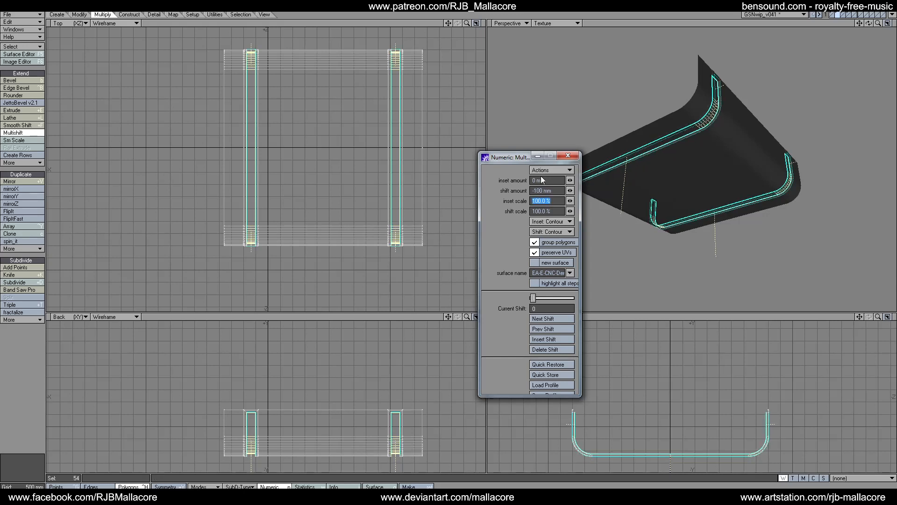
left_click(869, 24)
mouse_move(869, 23)
left_mouse_down()
mouse_move(880, 21)
mouse_move(858, 10)
left_mouse_up()
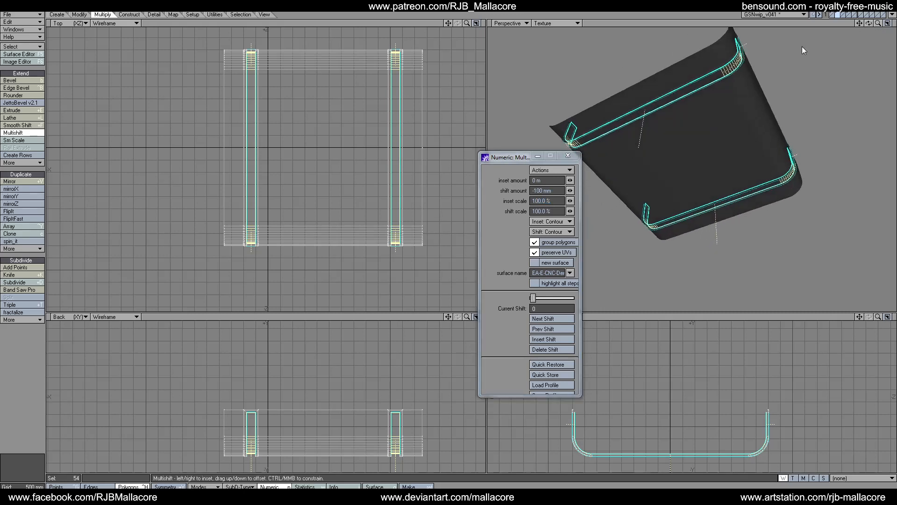
key("space")
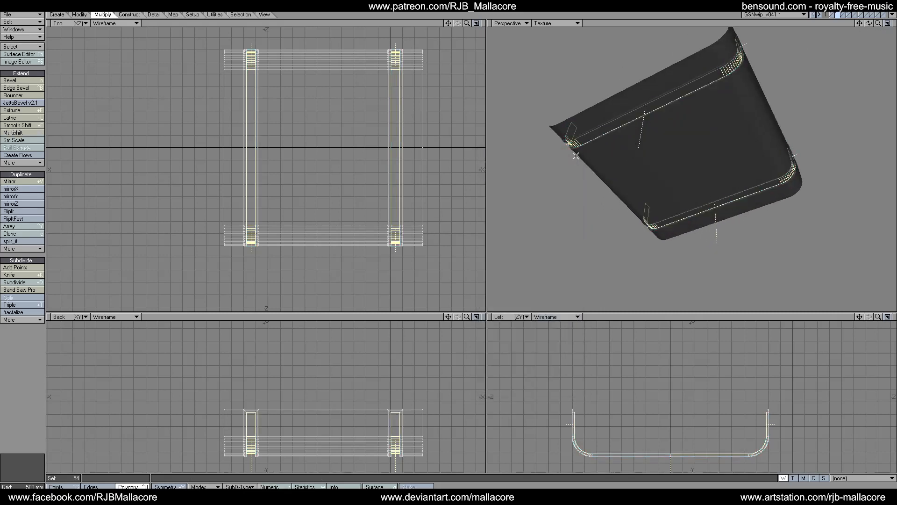
Cut the shifted strip polygons out of the shell and paste them into a separate layer.
key("/")
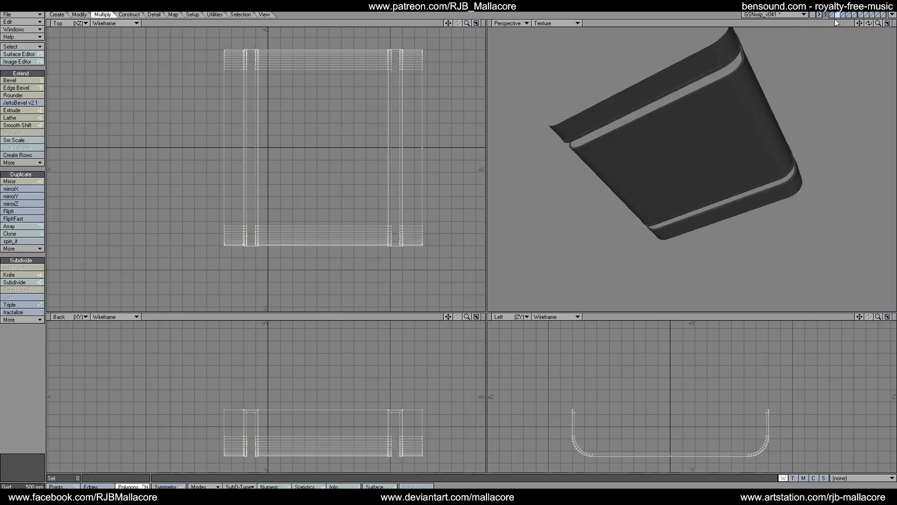
left_click(844, 15)
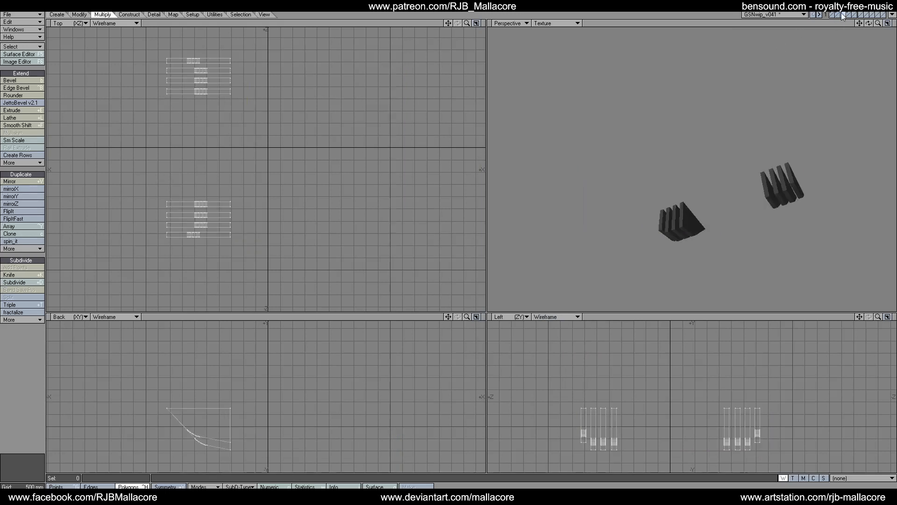
left_click(843, 15)
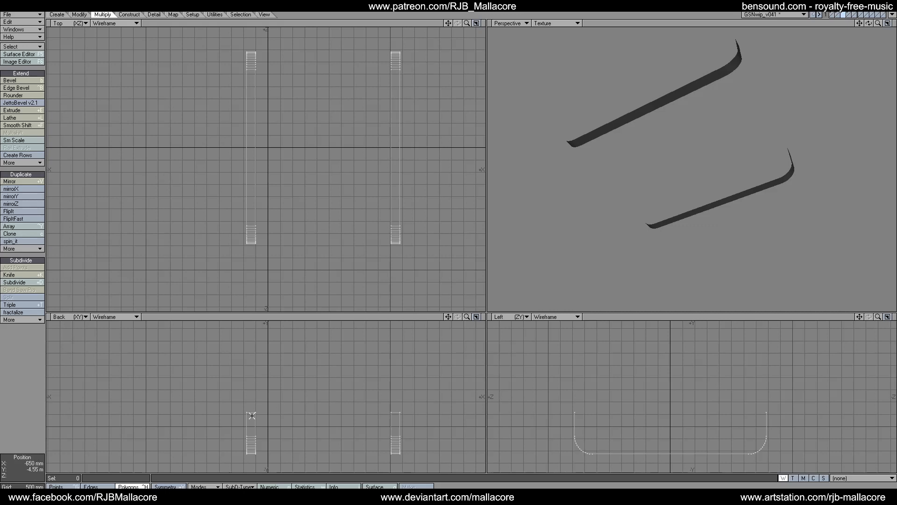
left_click(252, 415)
left_click(396, 413)
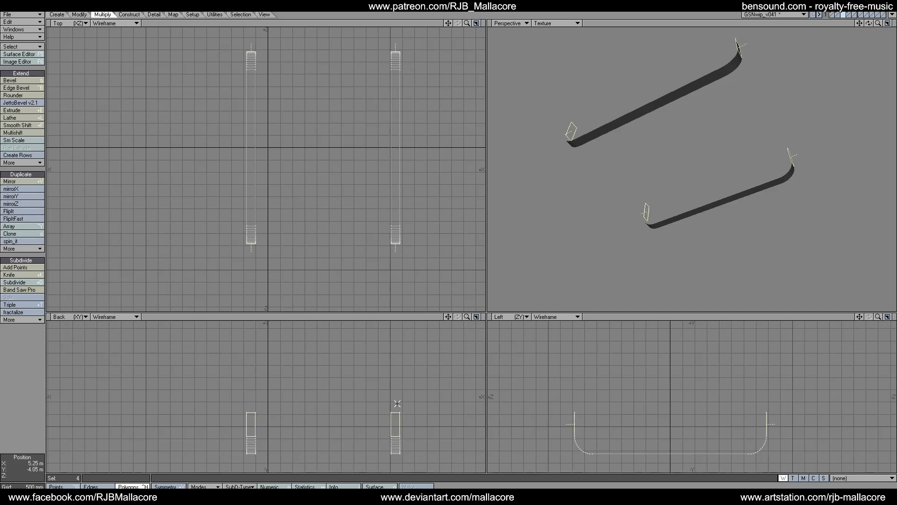
key("slash")
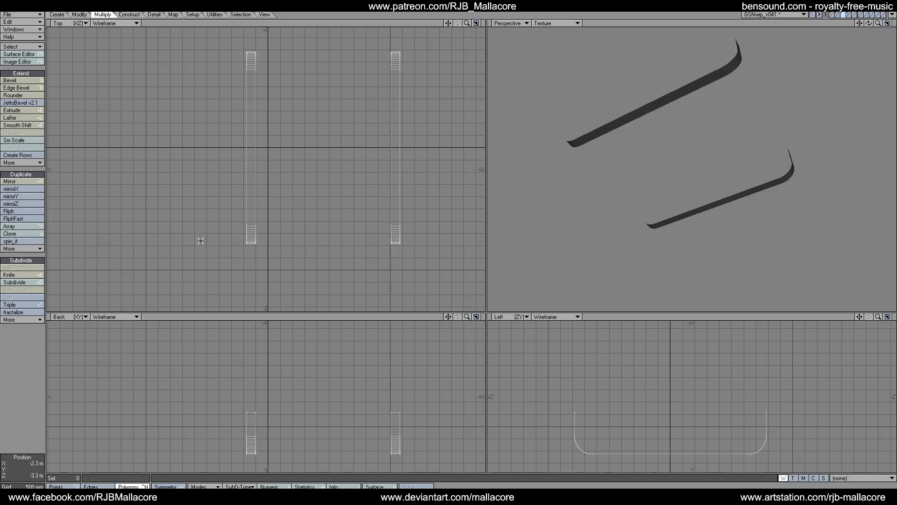
Select the long flat polygon of the strip nearest the origin and divide it crosswise with Band Saw Pro, direction Odd.
left_click(253, 184)
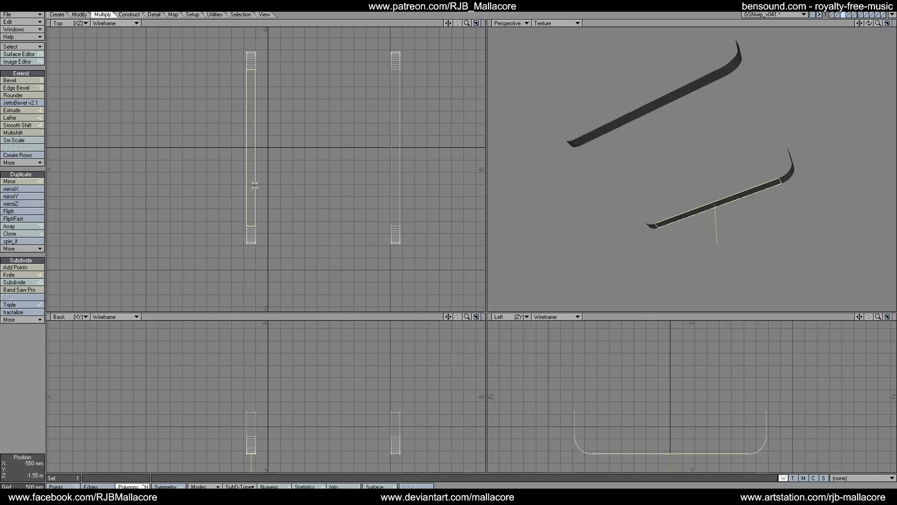
left_click(29, 288)
key("n")
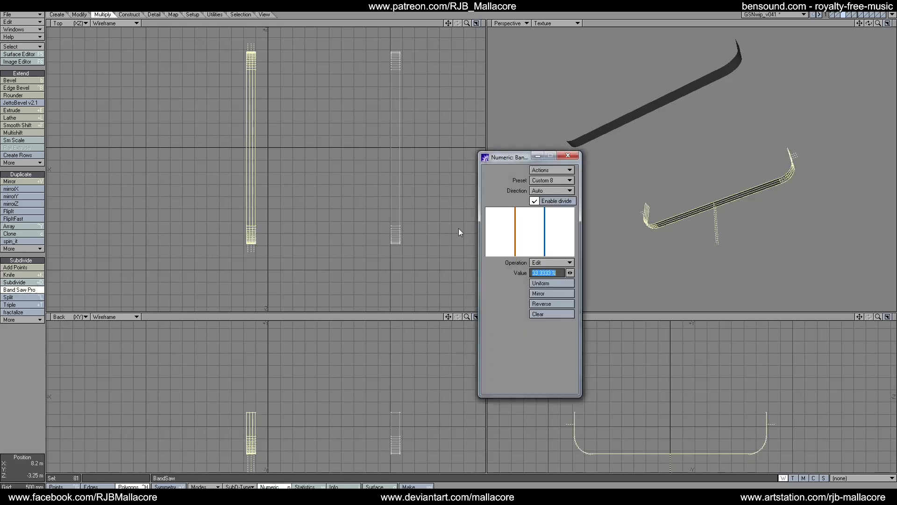
left_click(544, 182)
left_click(544, 182)
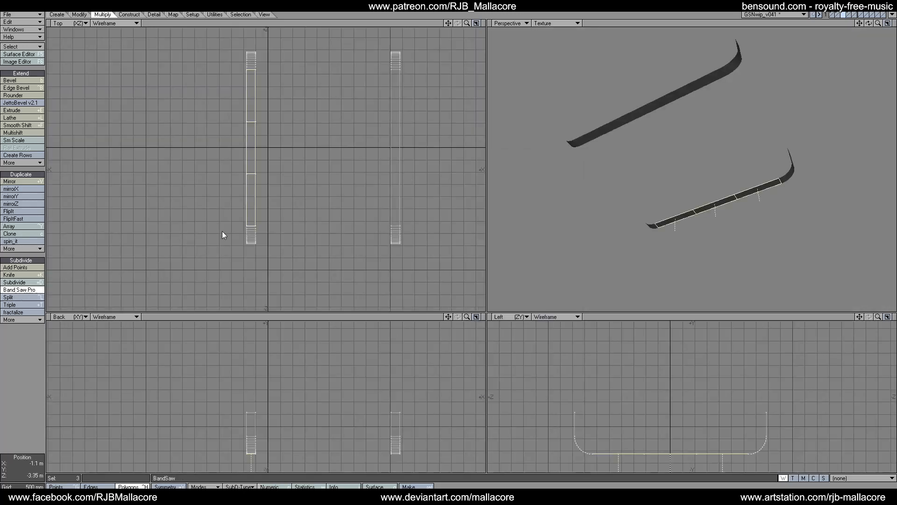
key("n")
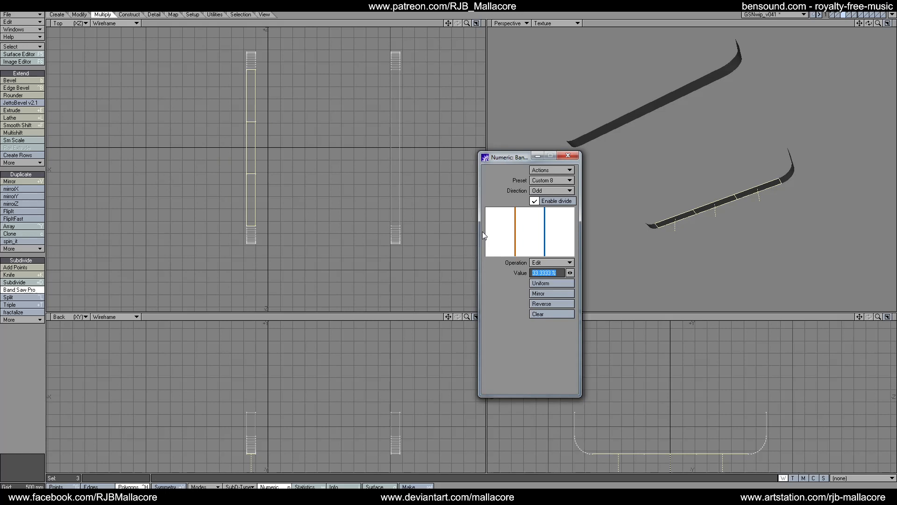
Add three more Band Saw cuts for five in all, space them uniformly and finish the division.
left_click(544, 263)
left_click(540, 255)
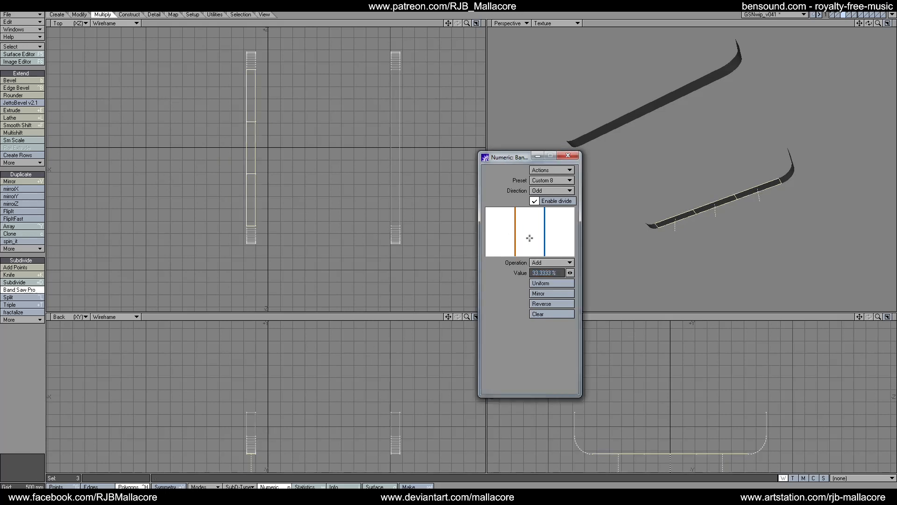
left_click(503, 236)
left_click(530, 240)
left_click(540, 283)
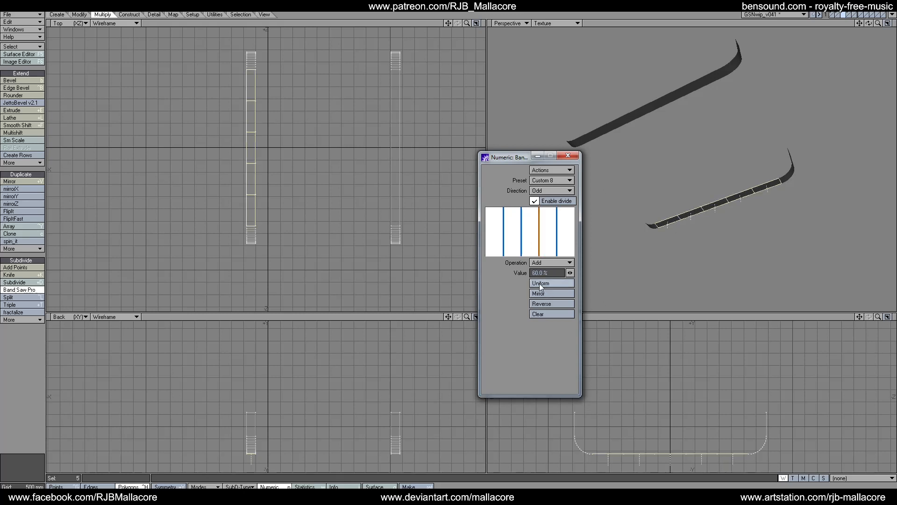
left_click(517, 239)
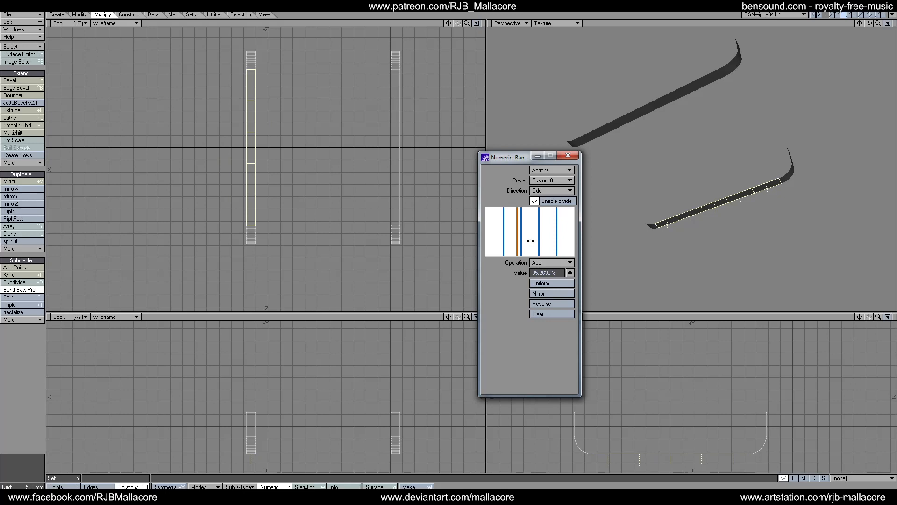
left_click(547, 282)
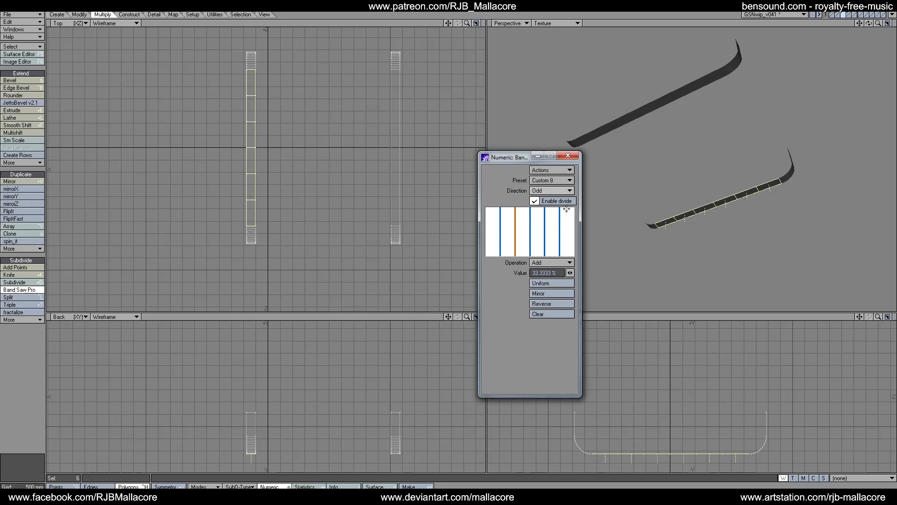
left_click(568, 156)
key("space")
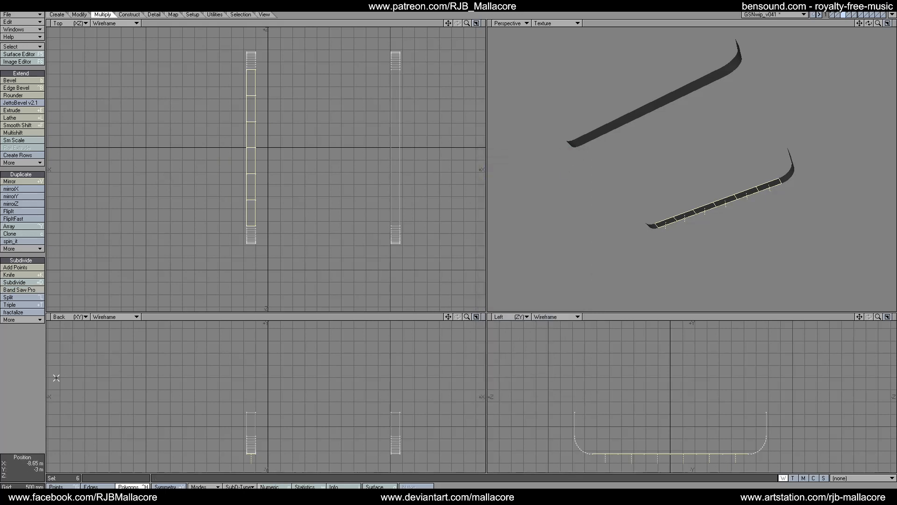
Select the other strip's long flat polygon and divide it with the same five Band Saw Pro cuts, direction Odd.
left_click(42, 380)
left_click(395, 186)
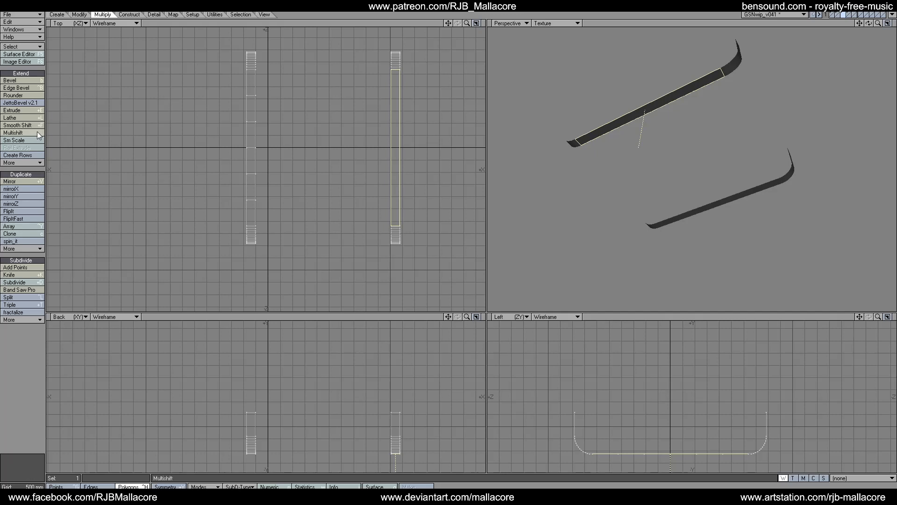
left_click(31, 291)
key("n")
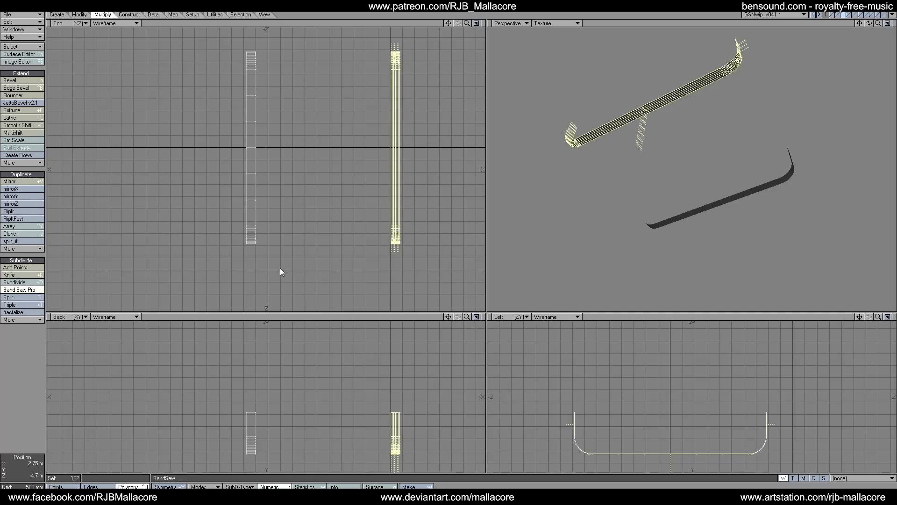
left_click(549, 190)
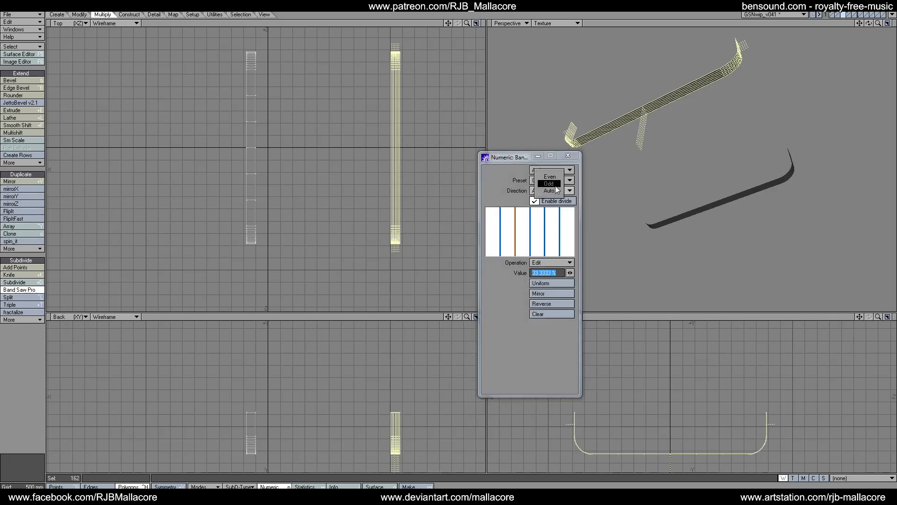
left_click(554, 185)
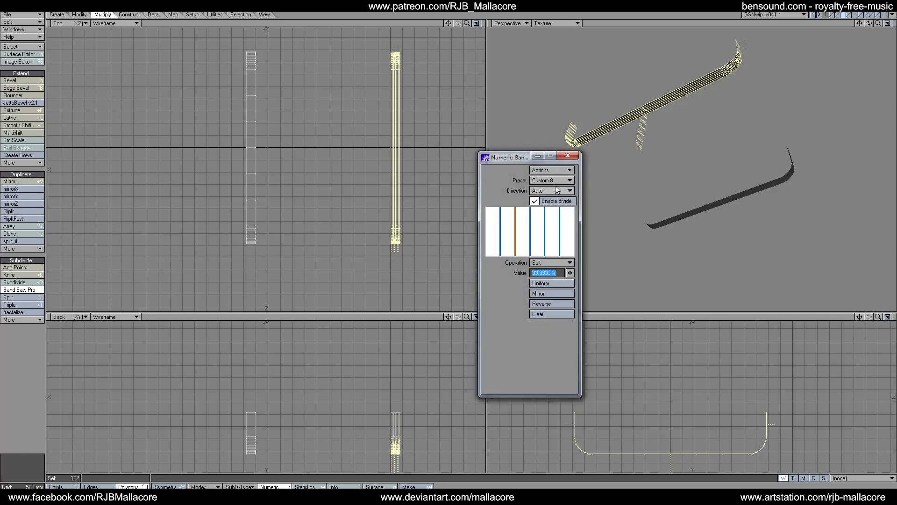
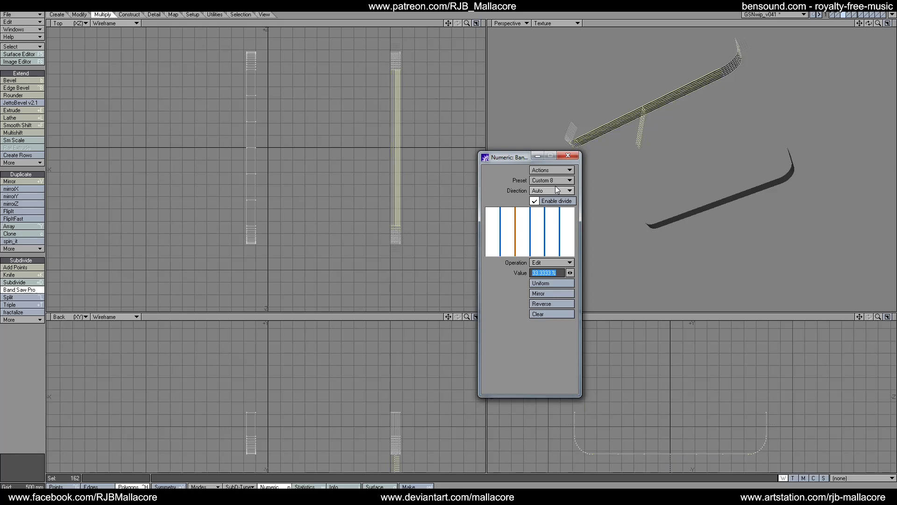
left_click(647, 134)
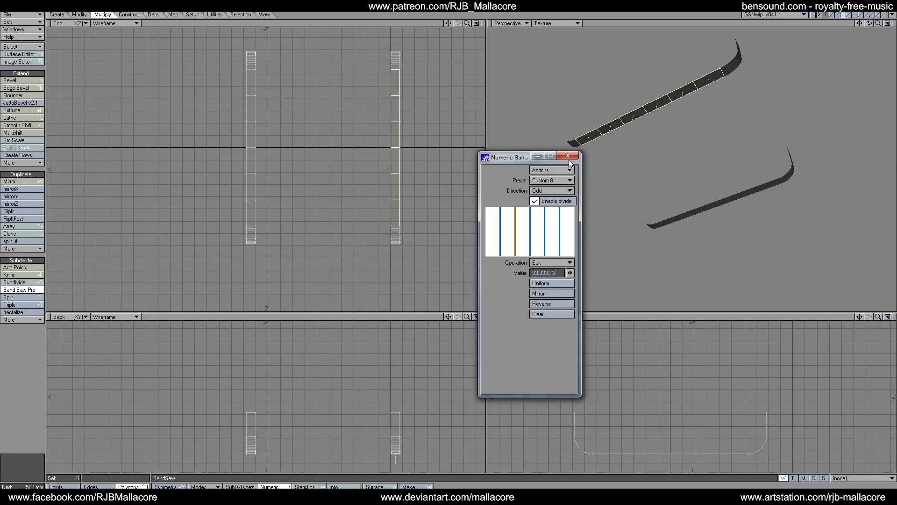
left_click(568, 156)
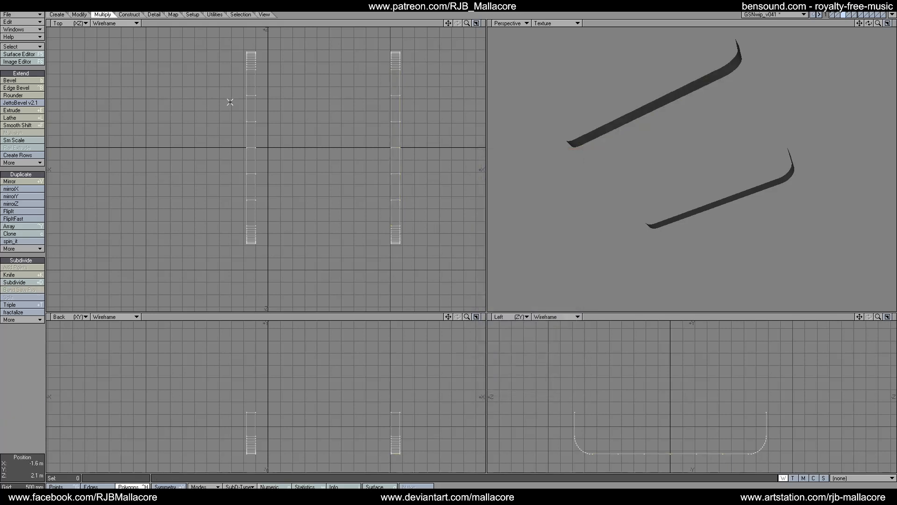
Select the flat segments and vertical end polygons of both strips and subdivide them twice with the Faceted method.
left_click_drag(250, 91, 251, 222)
left_click_drag(391, 206, 395, 70)
left_click_drag(438, 416, 232, 420)
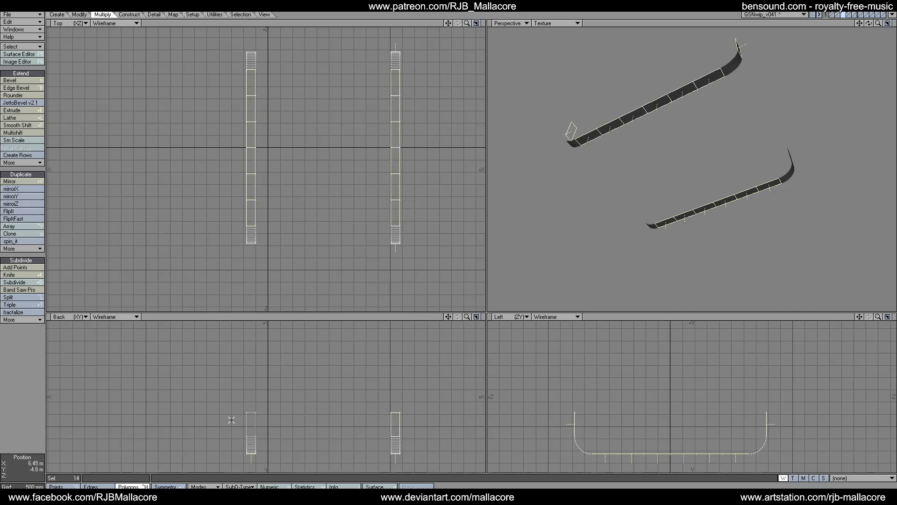
left_click(26, 282)
left_click(537, 177)
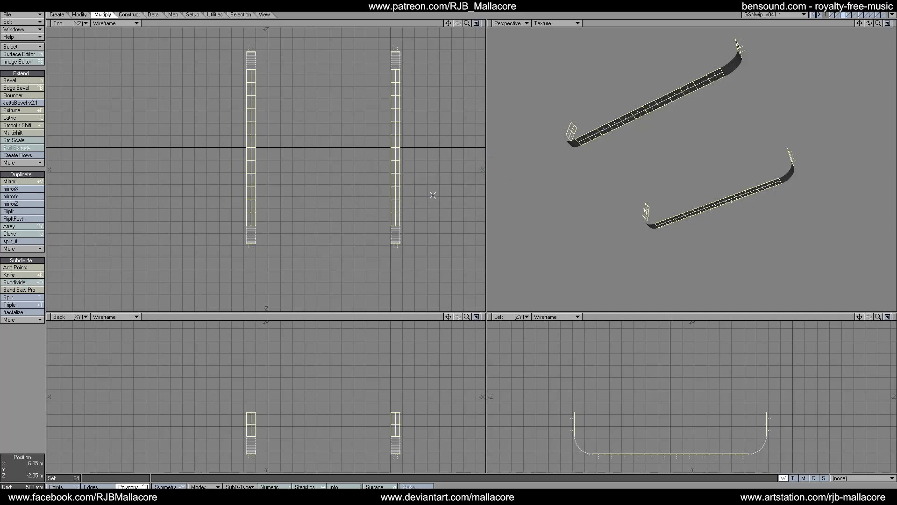
left_click(19, 282)
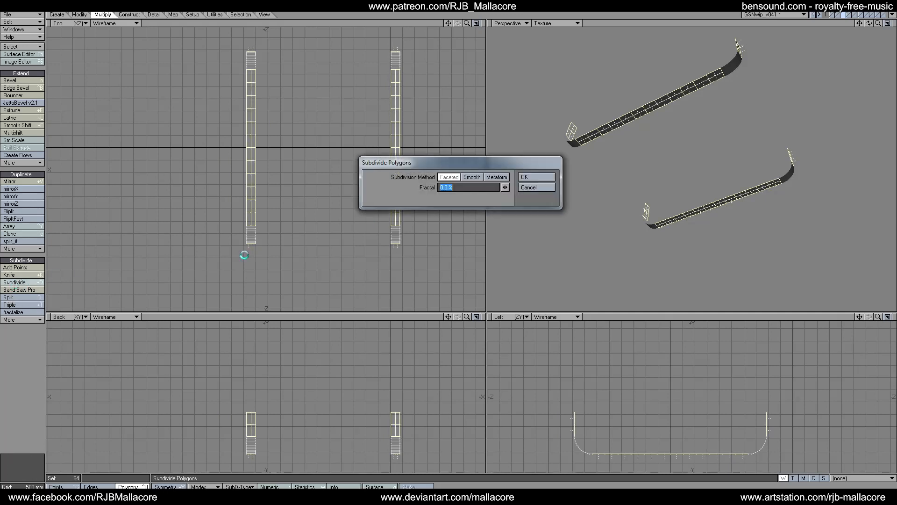
left_click(533, 177)
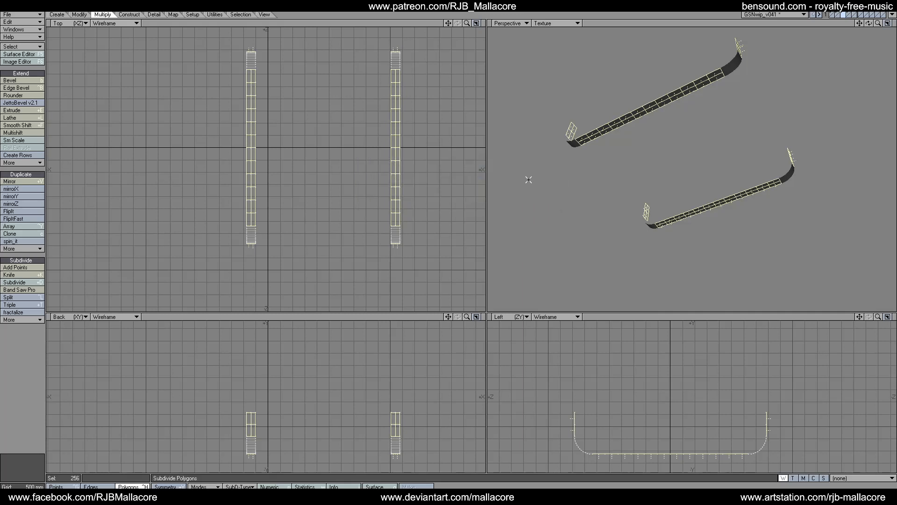
Try a Bevel on all strip polygons with a shift of 5 mm ± 3 mm and an inset of 2 mm ± 2 mm.
left_click(40, 403)
mouse_move(214, 395)
right_mouse_down()
mouse_move(455, 462)
mouse_move(198, 439)
mouse_move(194, 386)
mouse_move(208, 394)
right_mouse_up()
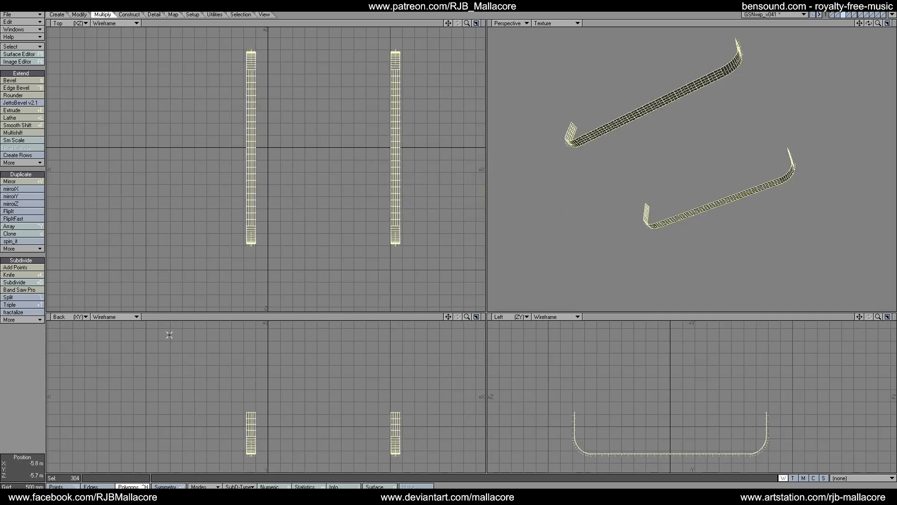
left_click(16, 82)
key("n")
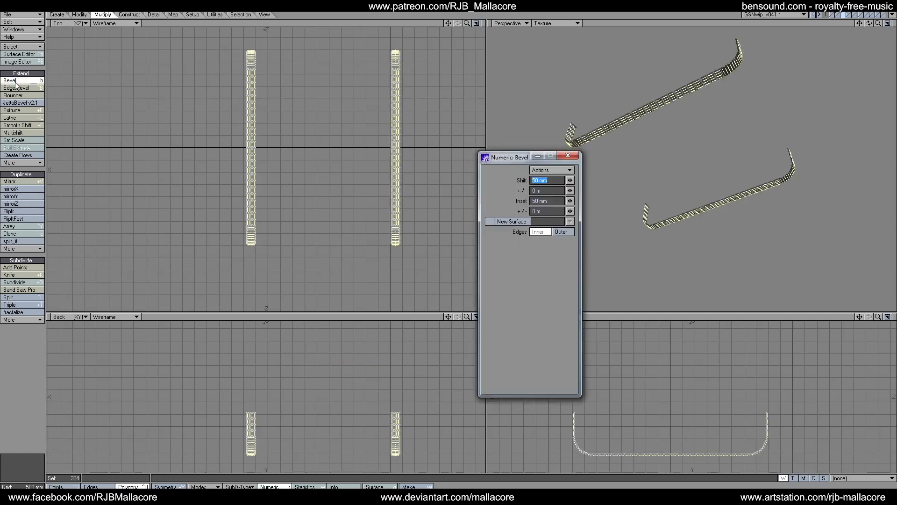
type("0")
type("05")
key("Tab")
key("shift+Tab")
type(".005")
key("Tab")
type(".003")
key("Tab")
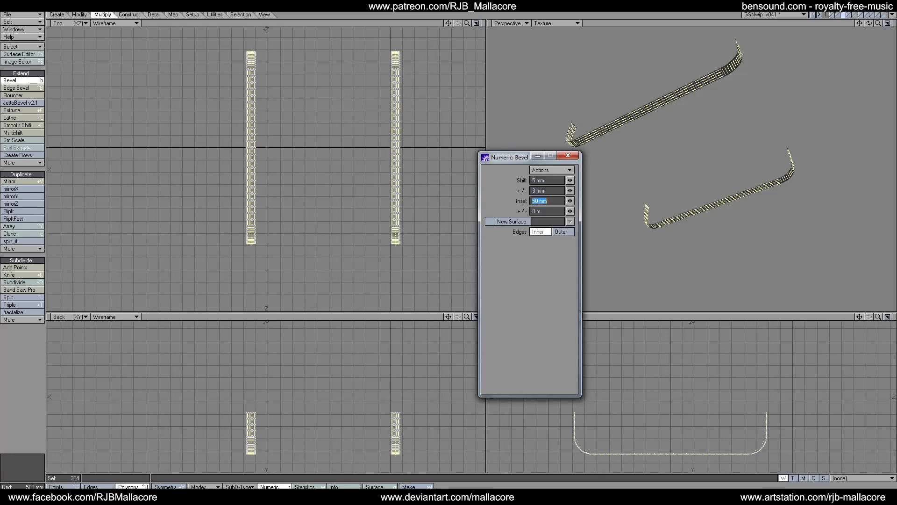
type(".002")
key("Tab")
type(".002")
key("Tab")
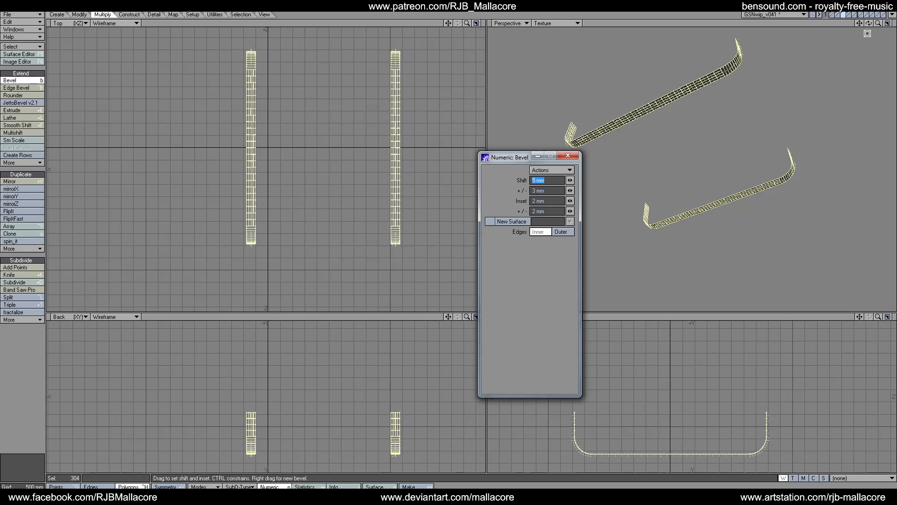
Try a bevel shift of 10 mm ± 5 mm with an inset of 1 mm ± 2 mm.
mouse_move(878, 24)
left_mouse_down()
mouse_move(893, 23)
mouse_move(886, 24)
left_mouse_up()
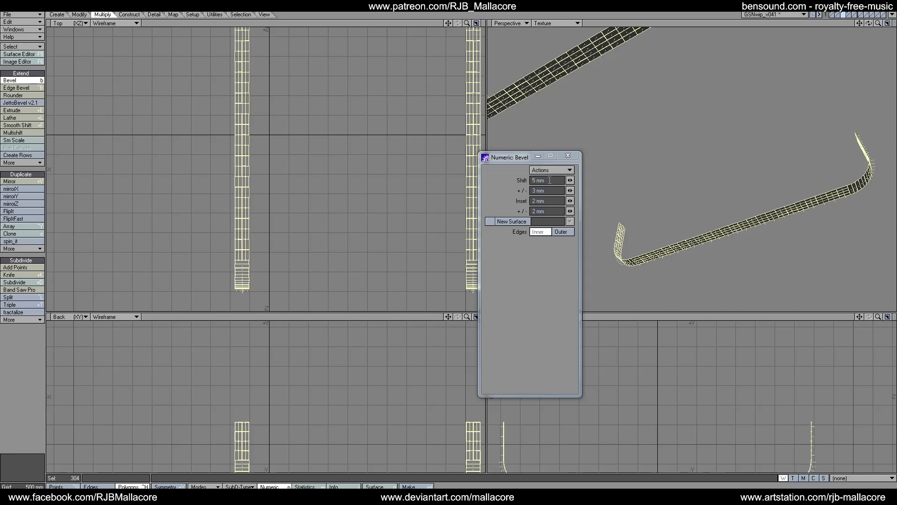
left_click(550, 180)
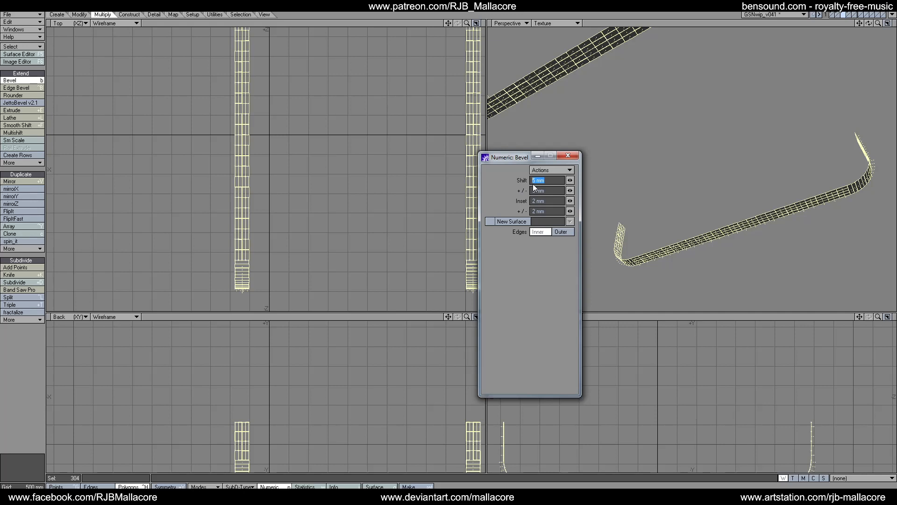
left_click(532, 201)
type("1")
key("Tab")
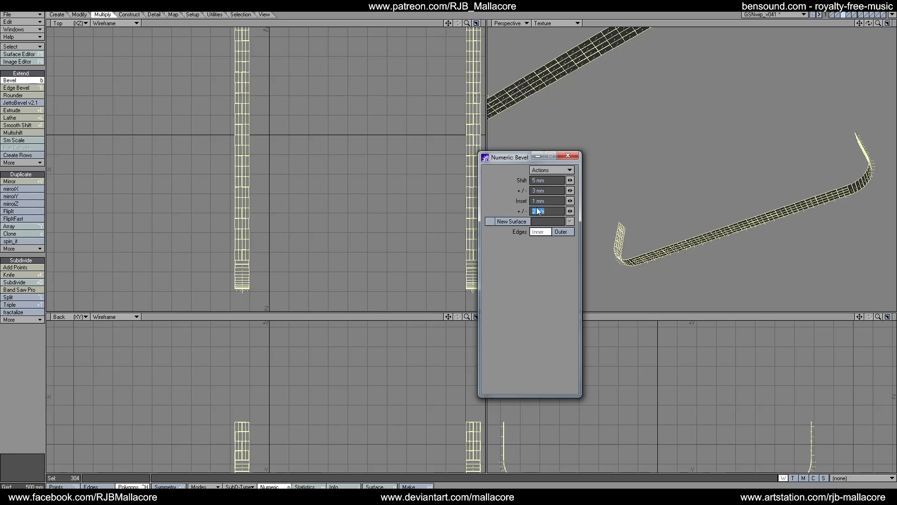
key("Tab")
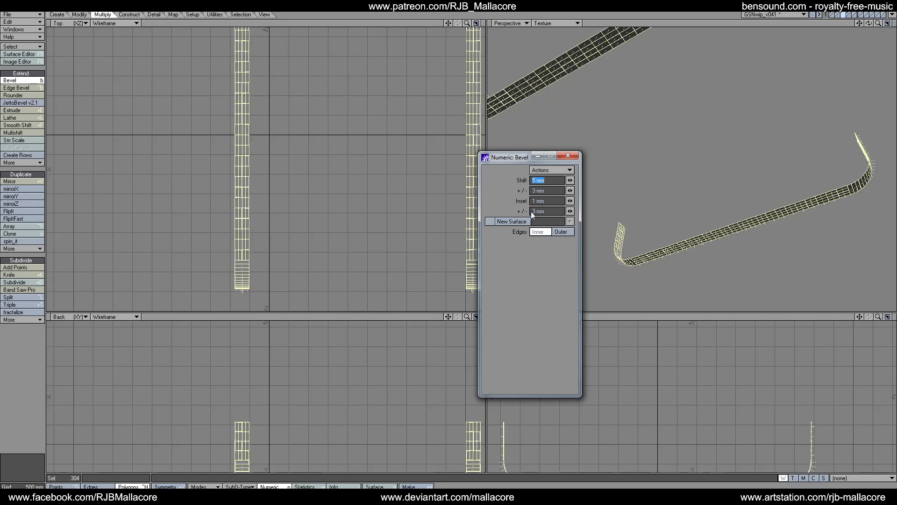
left_click(534, 211)
key("BackSpace")
type("2")
key("Tab")
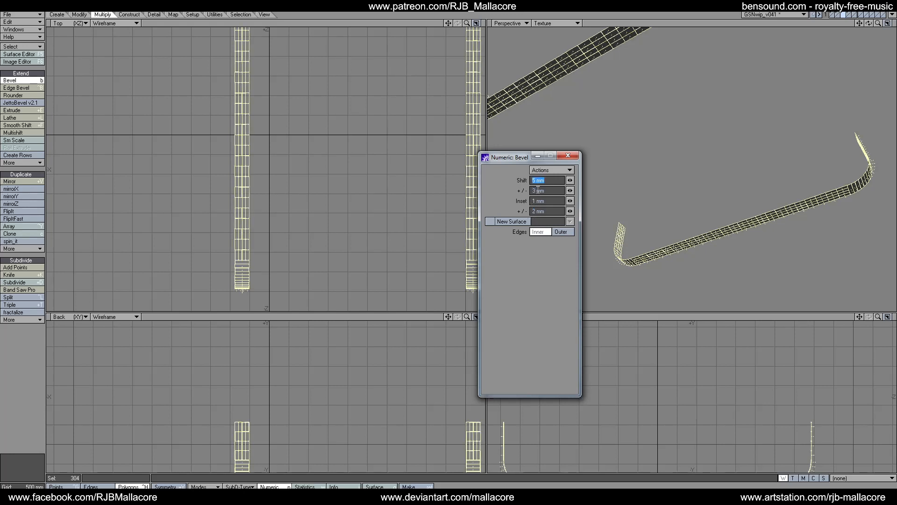
left_click(533, 191)
key("Tab")
left_click(532, 182)
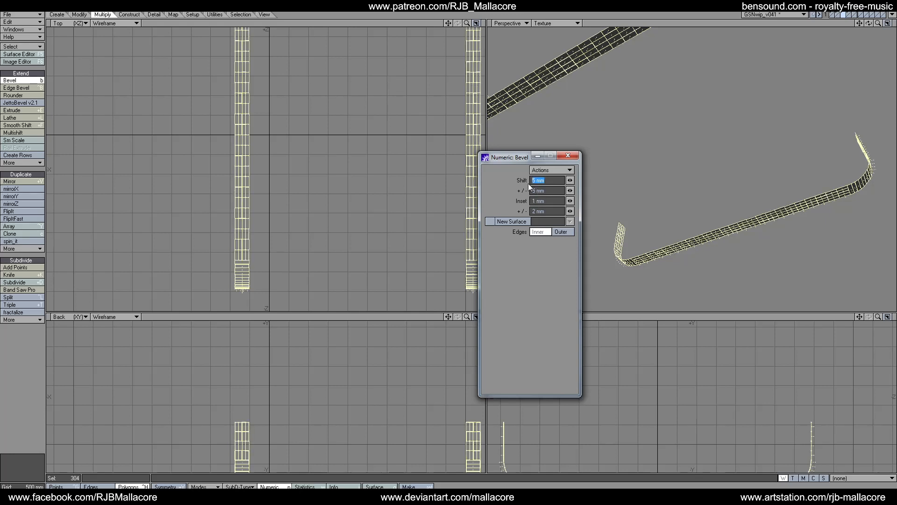
type(".1")
key("Tab")
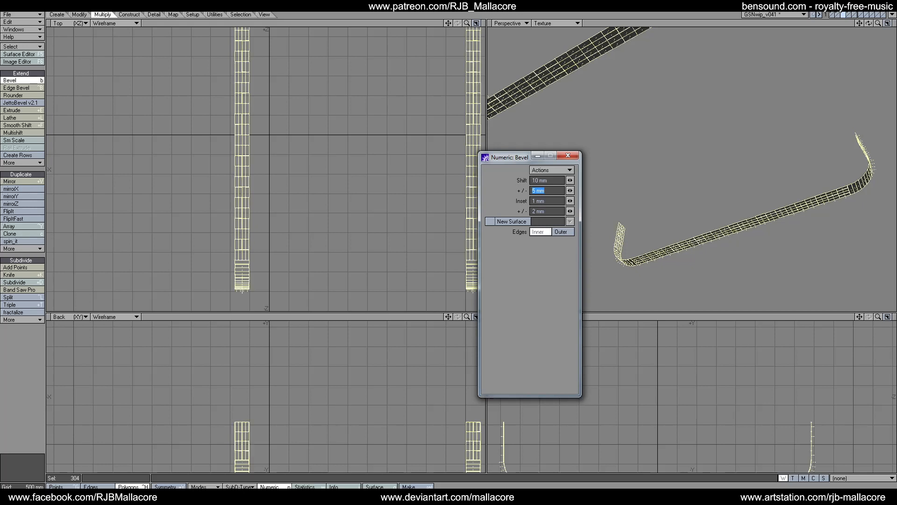
Try a bevel inset of 100 mm, set the shift variation to 10 mm and reduce the inset to 30 mm.
key("Tab")
type("0.1")
key("Tab")
left_click(557, 191)
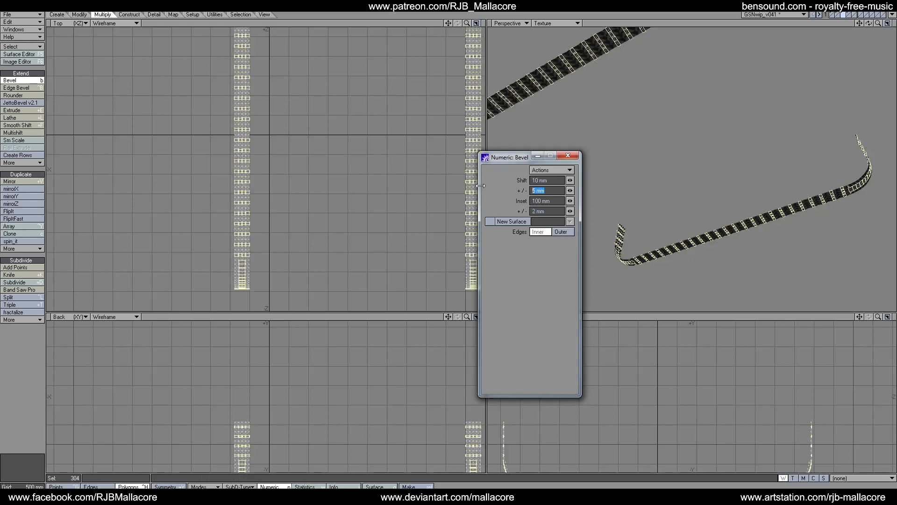
type("10")
key("Tab")
type("0")
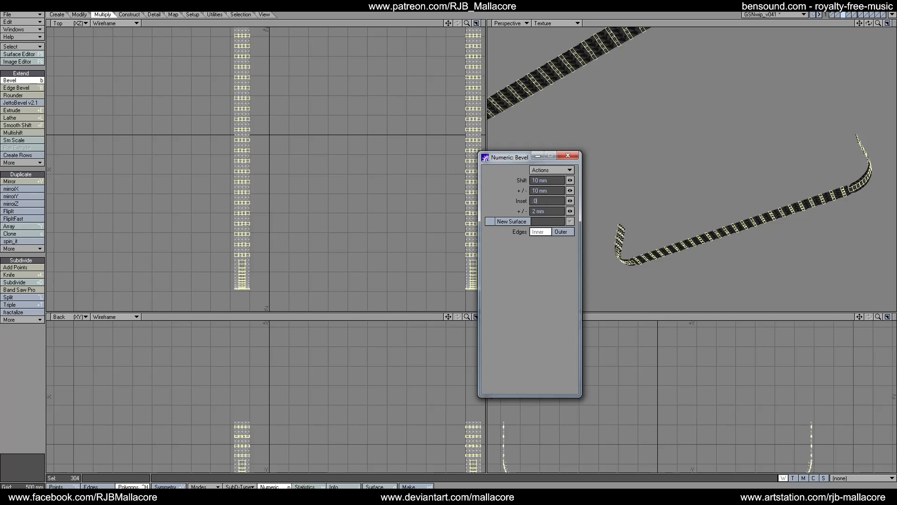
type("3")
key("Tab")
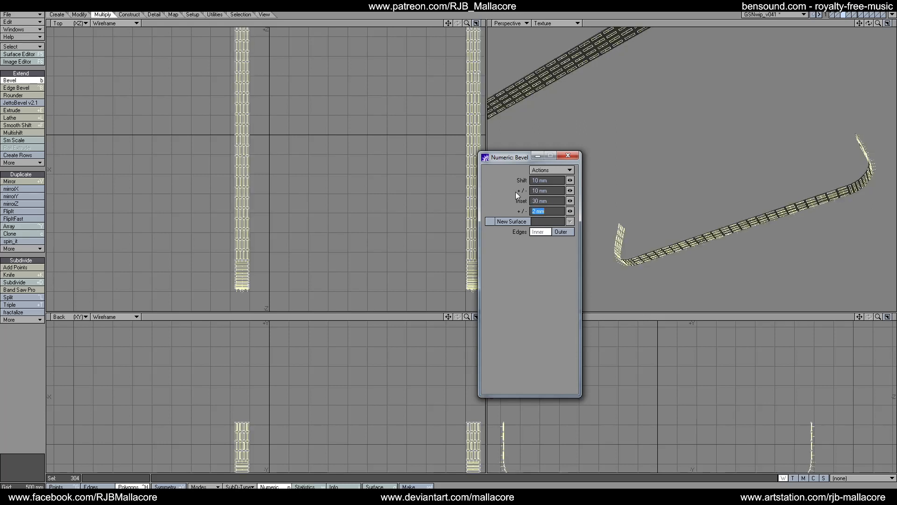
Set both the bevel inset and its variation to 5 mm, inspect the strips and drop the Bevel tool.
double_click(540, 201)
double_click(533, 211)
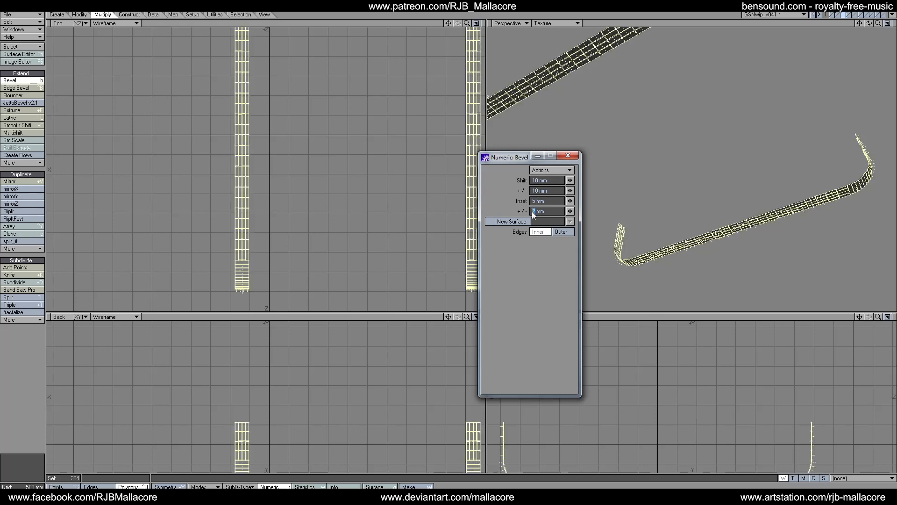
type("5")
key("Tab")
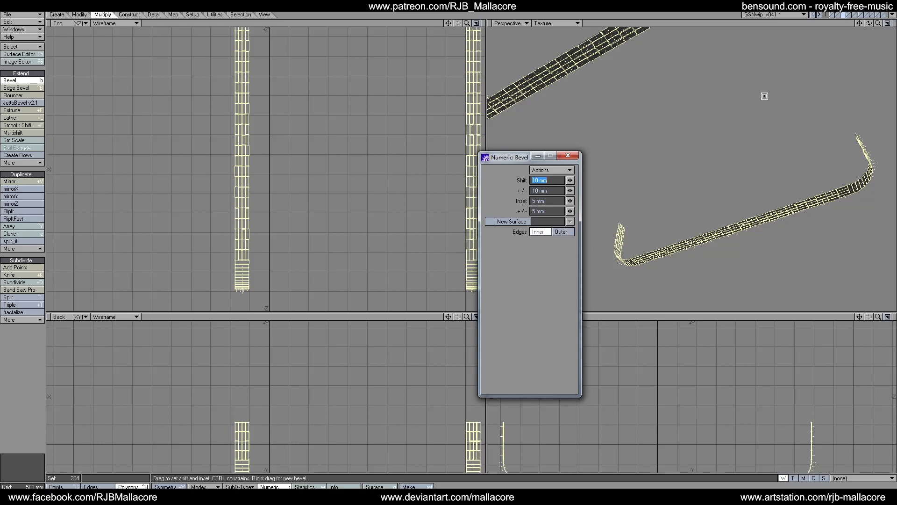
left_click(574, 158)
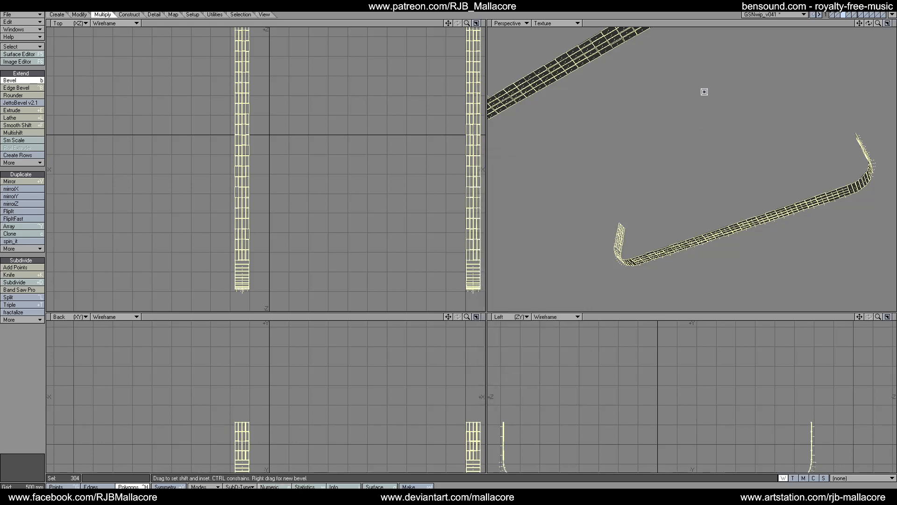
mouse_move(868, 23)
left_mouse_down()
mouse_move(874, 28)
mouse_move(818, 24)
mouse_move(868, 17)
mouse_move(868, 9)
mouse_move(868, 40)
left_mouse_up()
key("space")
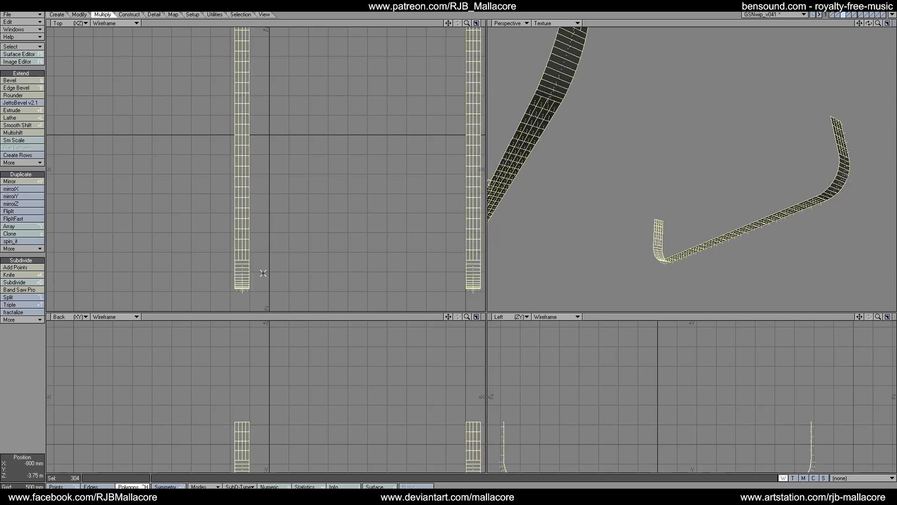
Try to subdivide all polygons of both strips, including the curved corners.
left_click(19, 282)
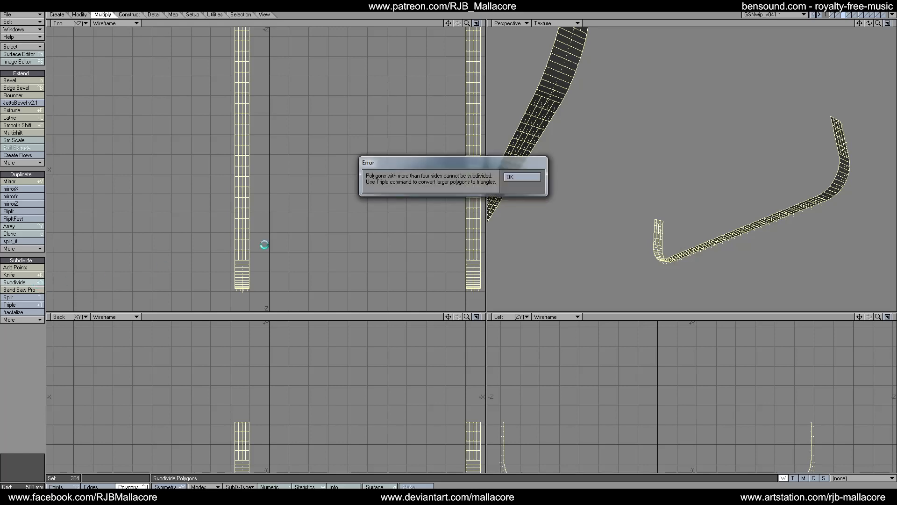
left_click(509, 178)
key("a")
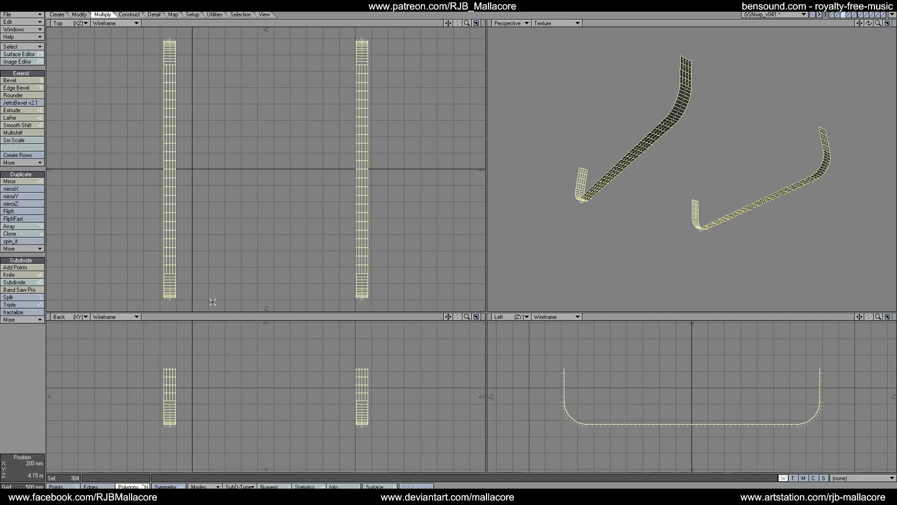
left_click(41, 346)
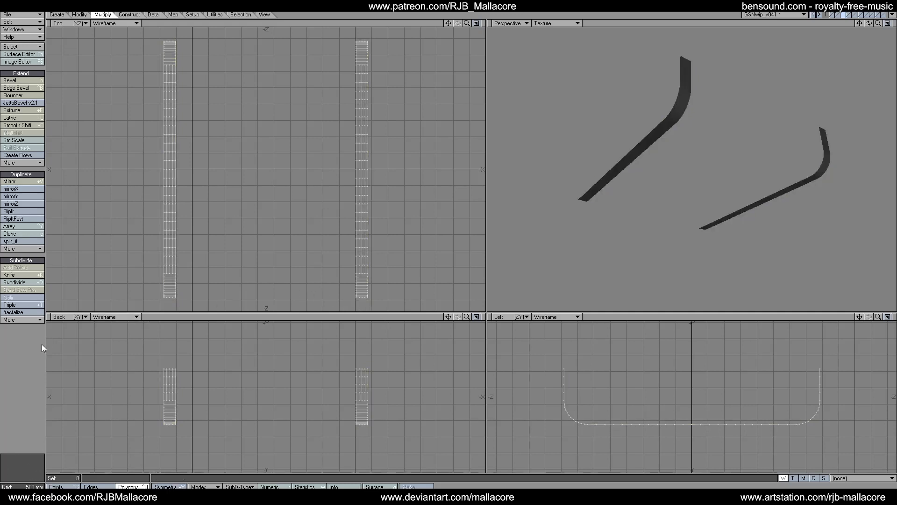
left_click(14, 281)
left_click(514, 174)
mouse_move(186, 425)
right_mouse_down()
mouse_move(159, 425)
mouse_move(173, 422)
right_mouse_up()
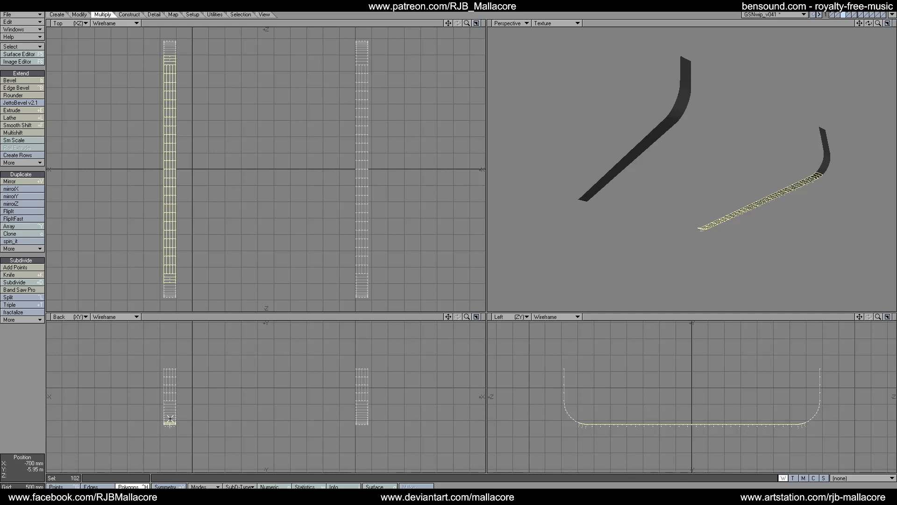
left_click(169, 421)
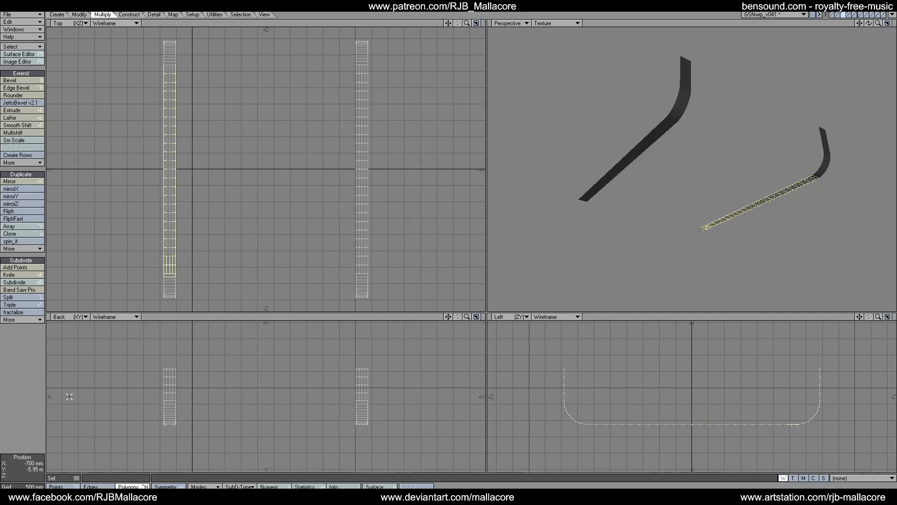
left_click(37, 389)
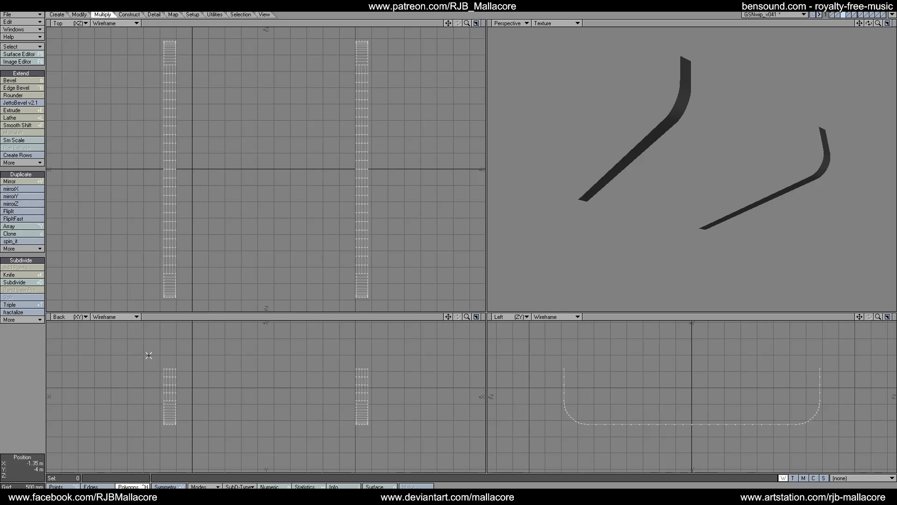
Select the vertical end polygons and the flat bottom polygons of both strips, leaving out the curved corners, and subdivide them once.
right_click_drag(148, 354, 197, 379)
right_click_drag(147, 366, 148, 356)
mouse_move(351, 360)
right_mouse_down()
mouse_move(371, 358)
mouse_move(375, 396)
mouse_move(328, 376)
mouse_move(331, 365)
right_mouse_up()
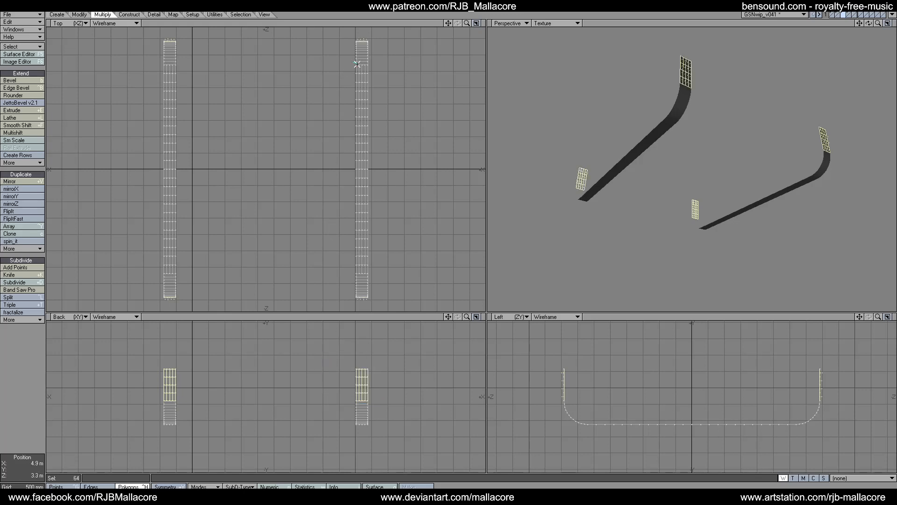
right_click_drag(376, 65, 396, 245)
mouse_move(324, 253)
right_mouse_down()
mouse_move(363, 79)
mouse_move(357, 68)
mouse_move(377, 101)
mouse_move(346, 70)
right_mouse_up()
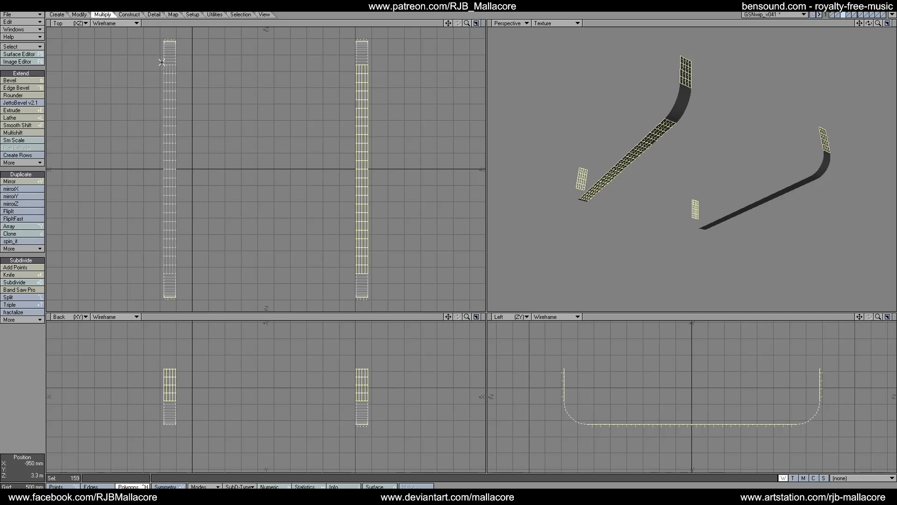
mouse_move(162, 62)
right_mouse_down()
mouse_move(200, 79)
mouse_move(175, 243)
right_mouse_up()
mouse_move(161, 274)
right_mouse_down()
mouse_move(152, 86)
mouse_move(161, 64)
right_mouse_up()
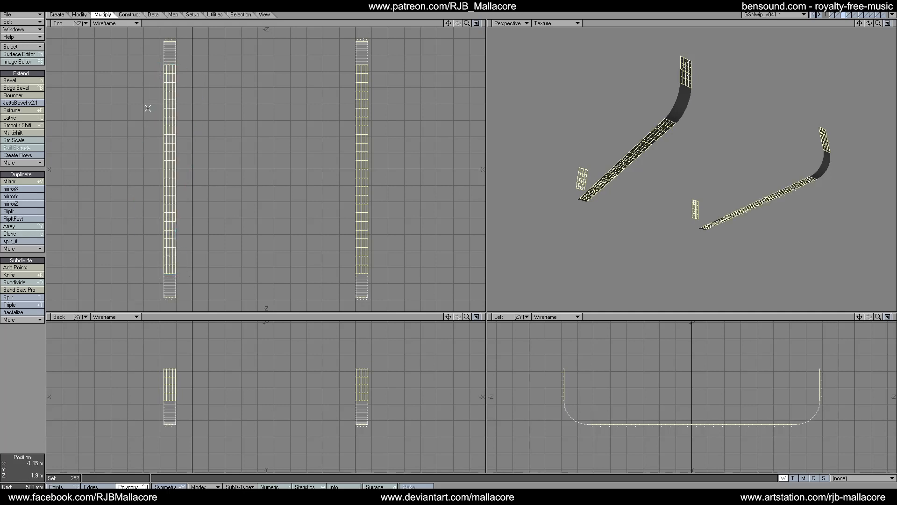
mouse_move(175, 193)
right_mouse_down()
mouse_move(164, 260)
mouse_move(157, 231)
right_mouse_up()
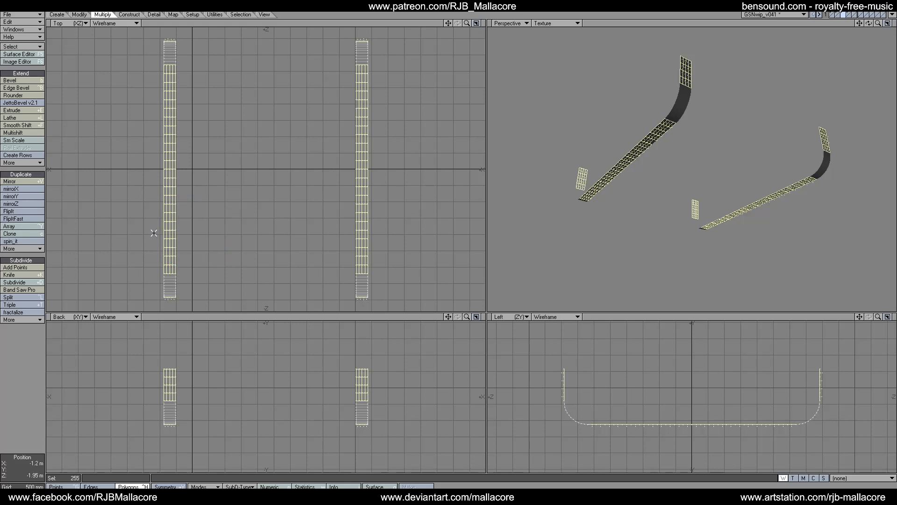
left_click(29, 284)
left_click(541, 176)
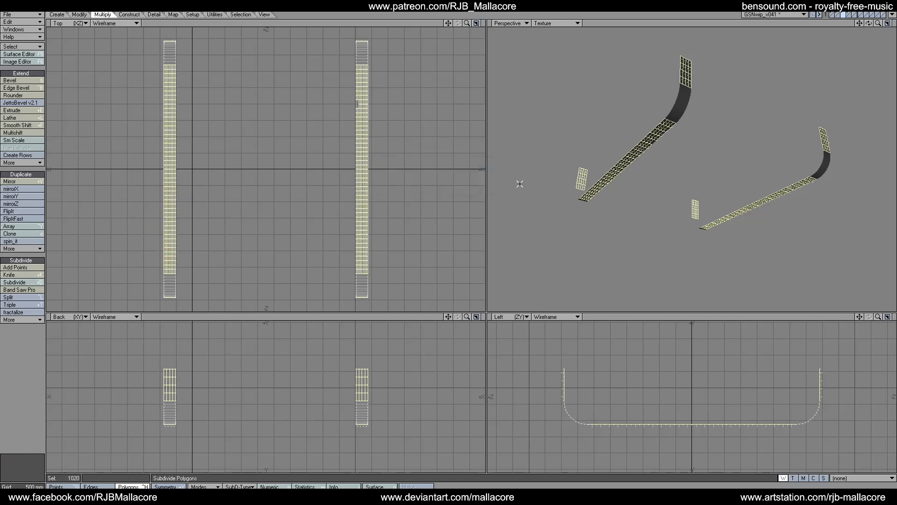
Select the single leftover polygon in one strip's flat bottom section and try to subdivide it.
left_click(29, 352)
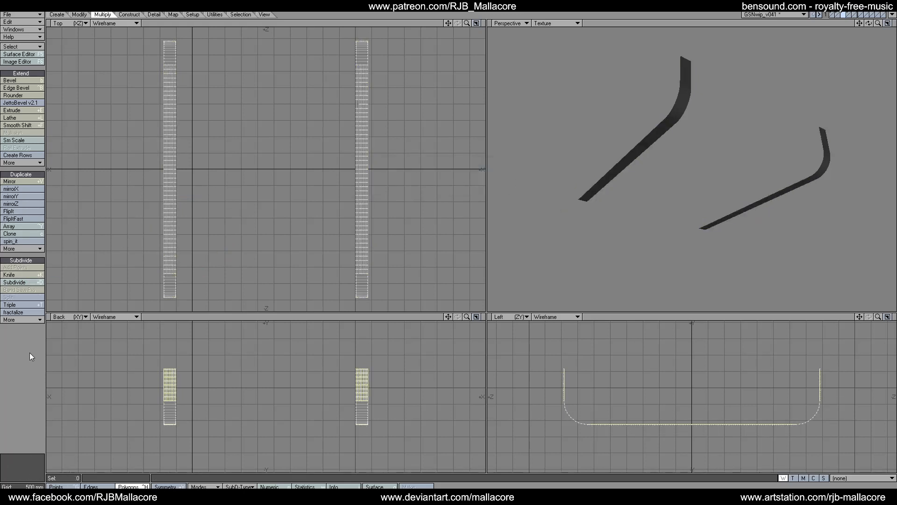
left_click(354, 103)
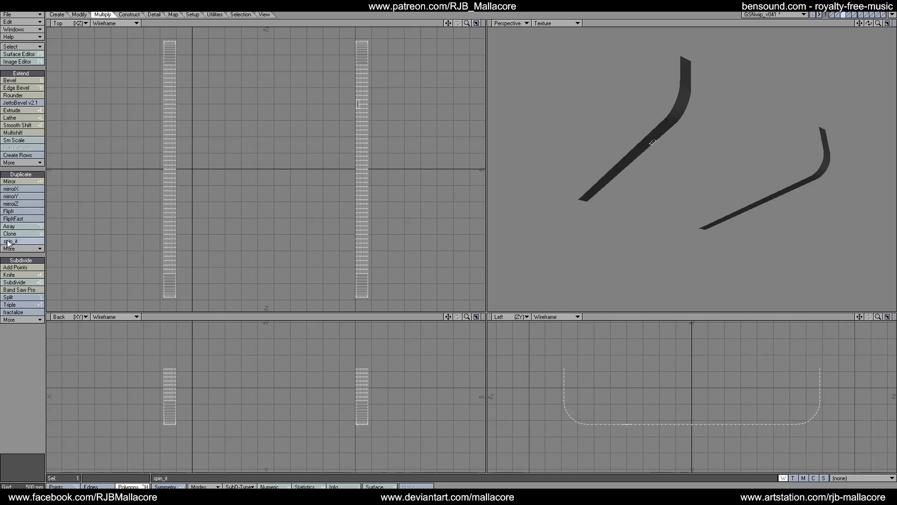
left_click(19, 283)
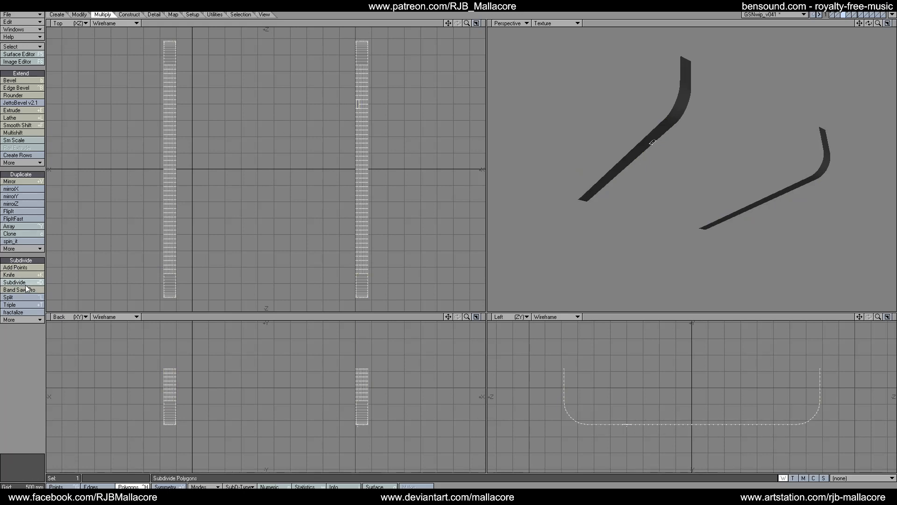
left_click(529, 177)
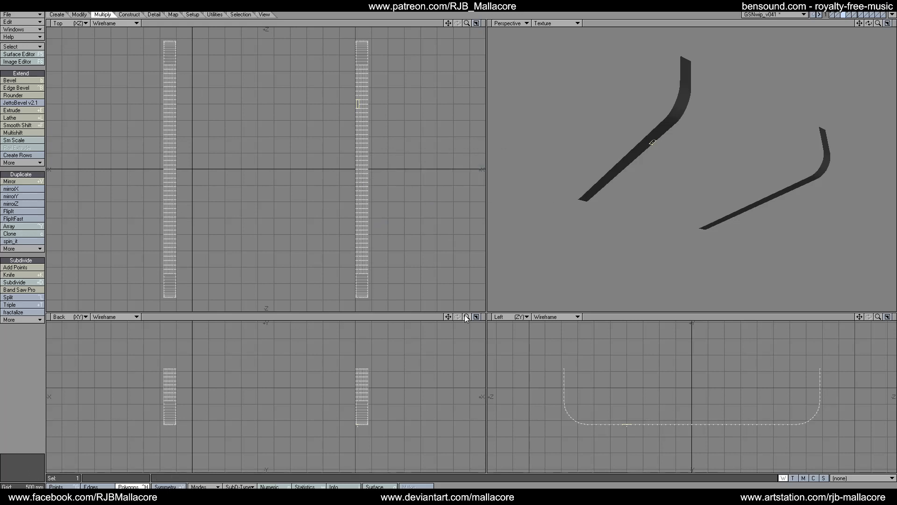
left_click(36, 281)
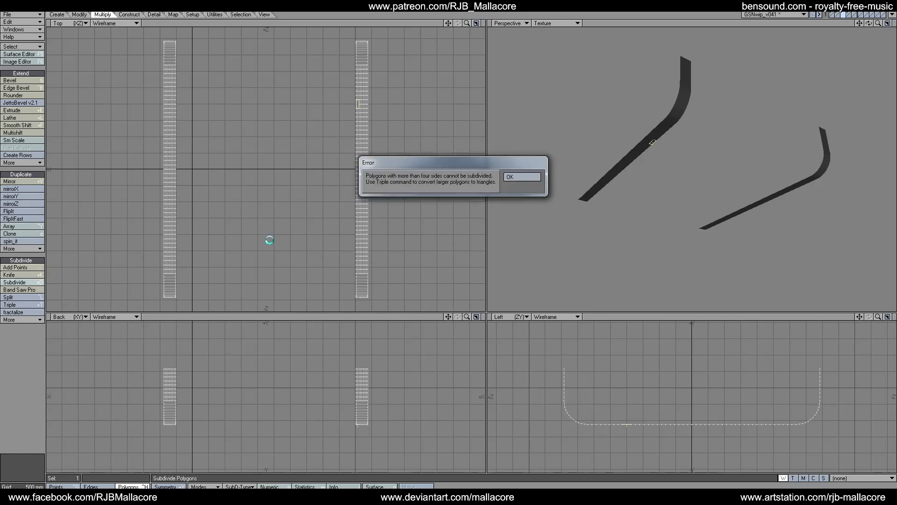
left_click(527, 180)
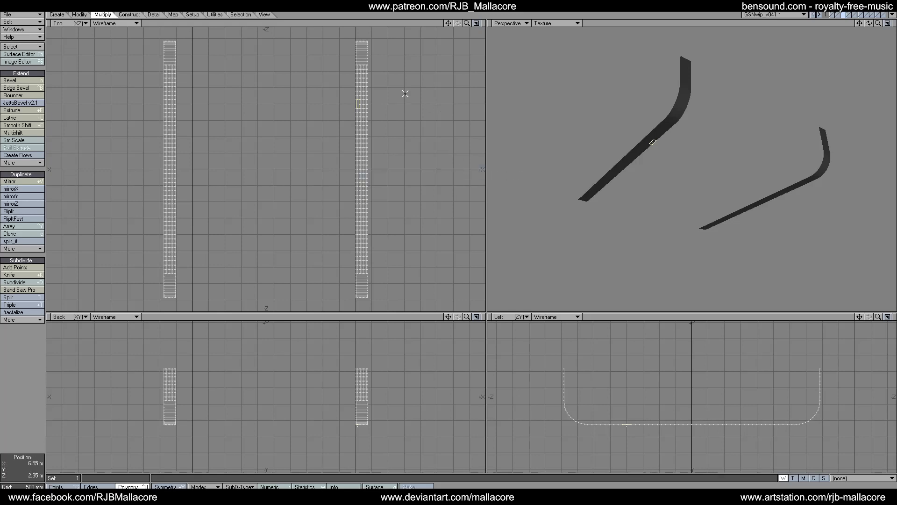
left_click_drag(463, 24, 488, 24)
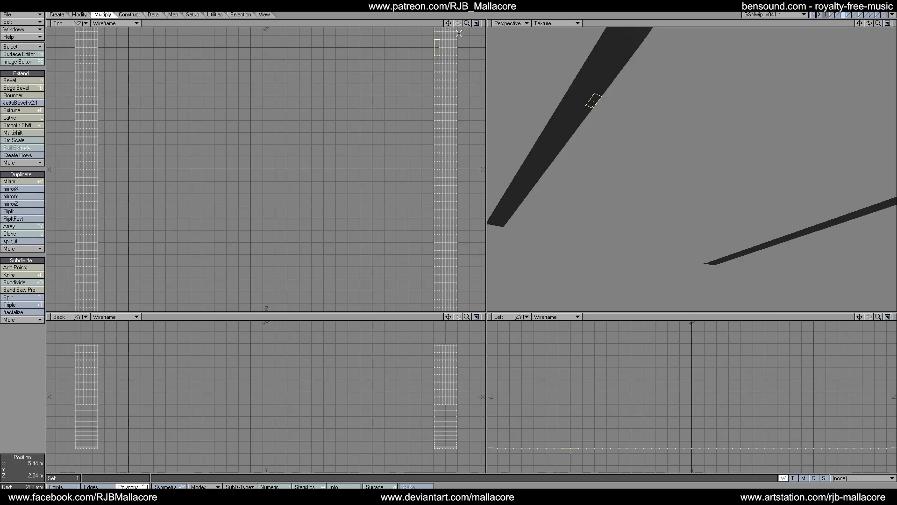
left_click_drag(467, 23, 444, 28)
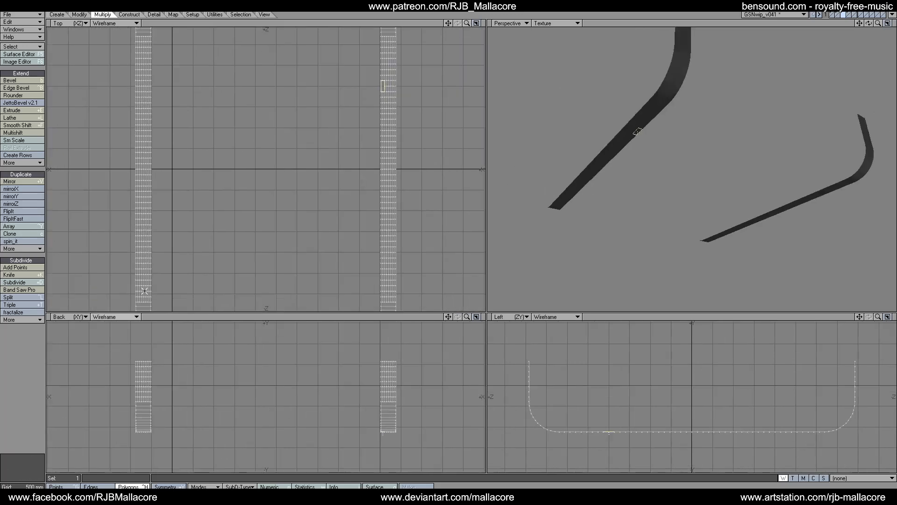
Undo the last subdivision of the strips' straight sections and subdivide those polygons again with the Faceted method.
left_click(46, 352)
key("ctrl+z")
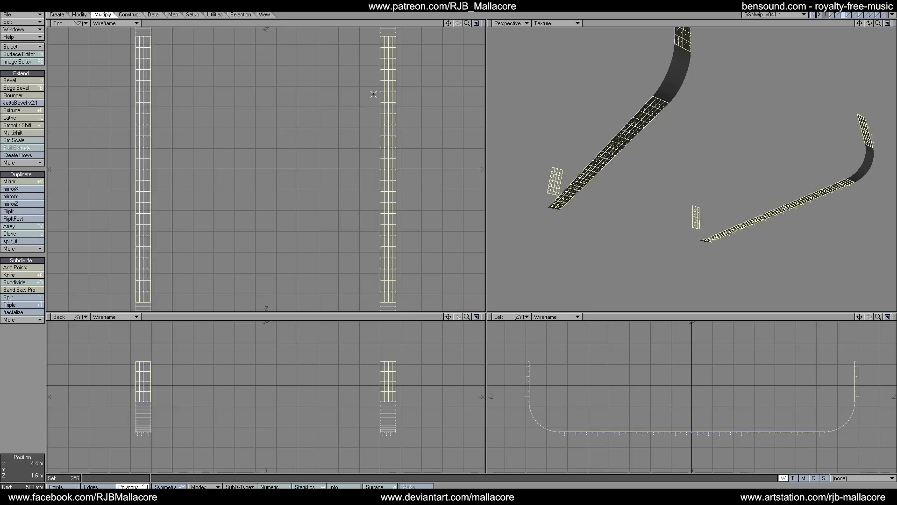
left_click(18, 282)
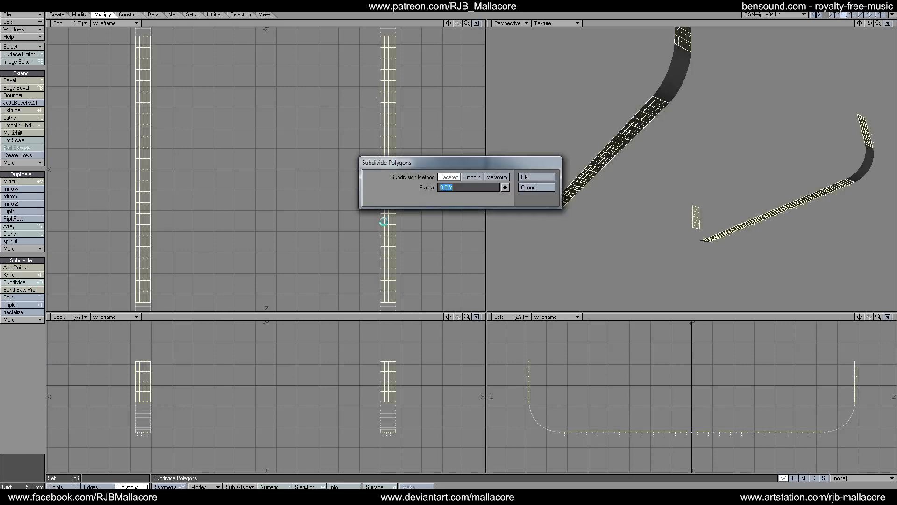
left_click(531, 177)
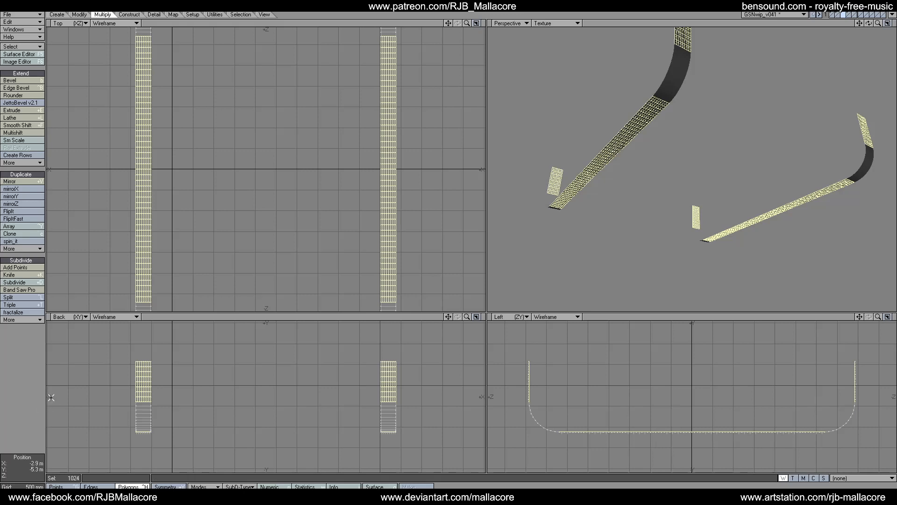
key("Return")
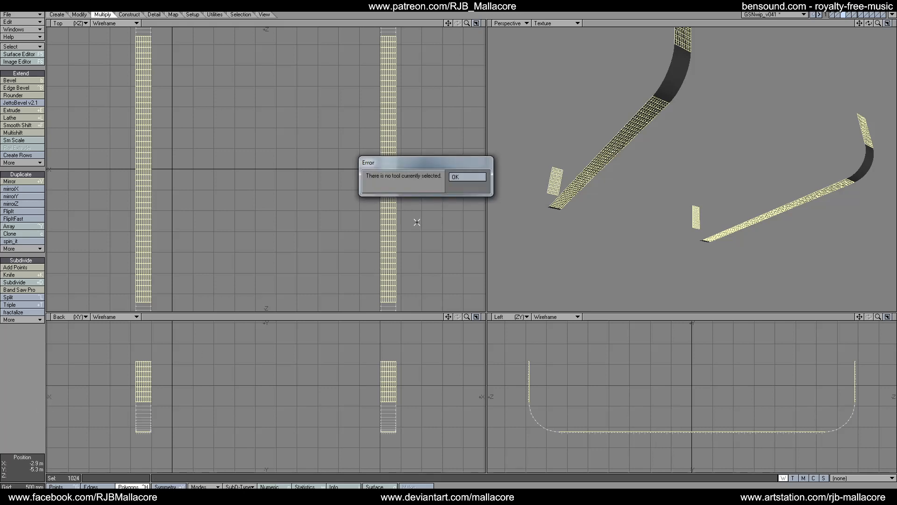
left_click(474, 177)
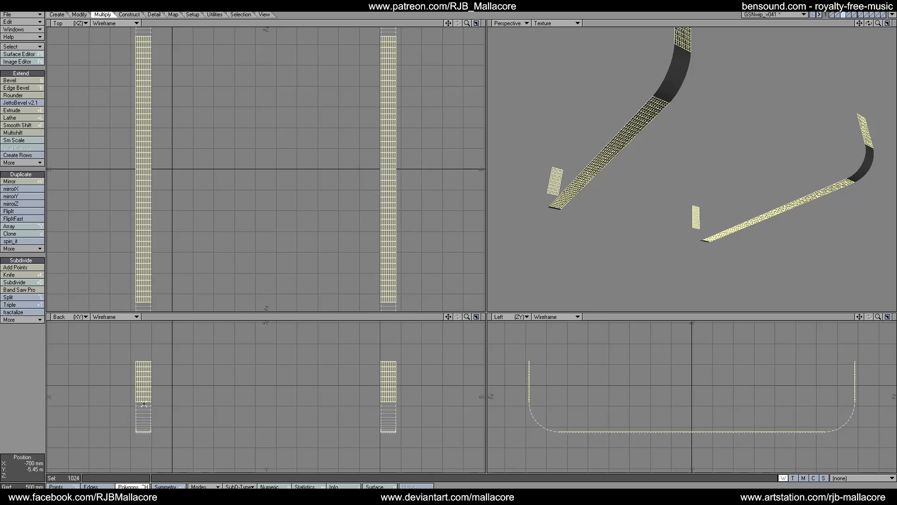
Select only the curved corner polygons at both ends of each strip and try to subdivide them.
left_click(30, 420)
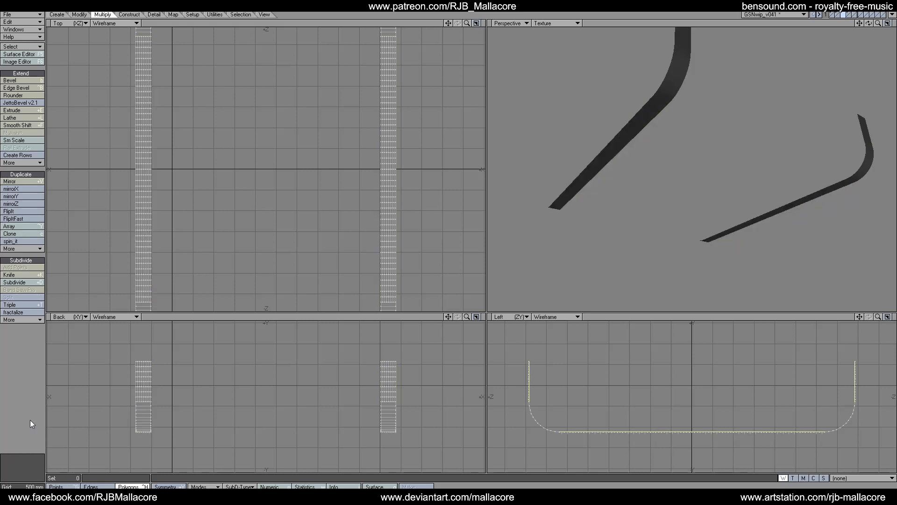
left_click_drag(141, 405, 139, 425)
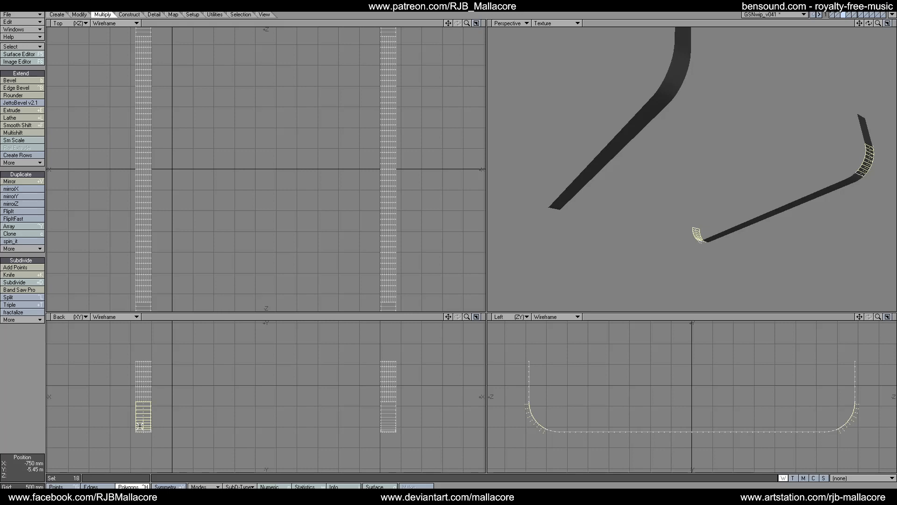
mouse_move(387, 405)
left_mouse_down()
mouse_move(385, 427)
mouse_move(384, 414)
left_mouse_up()
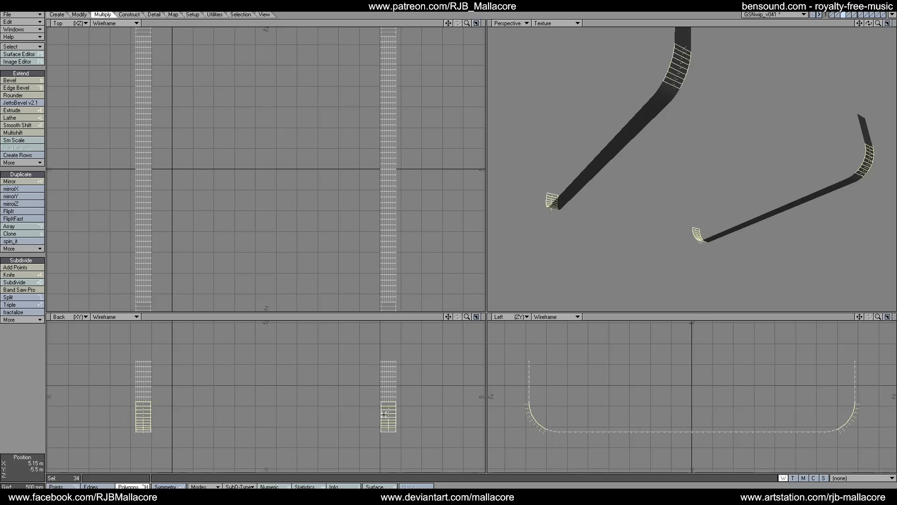
key("a")
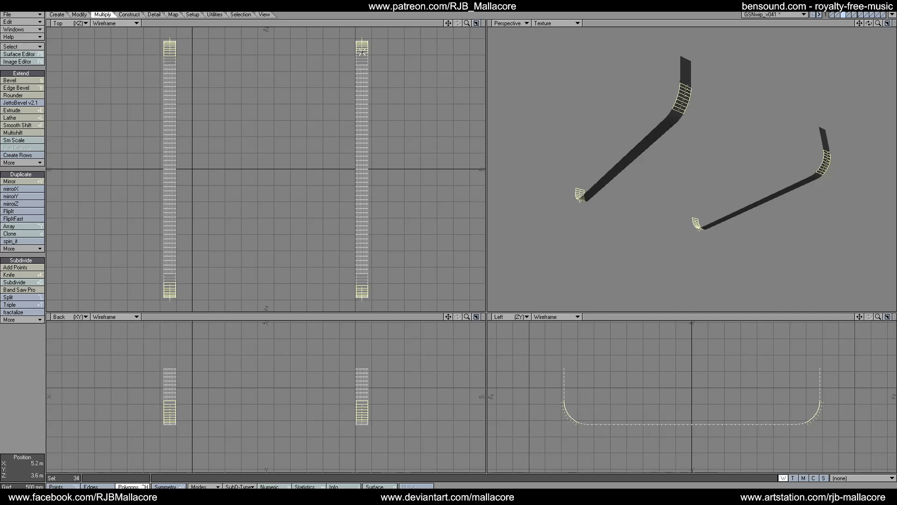
left_click_drag(362, 51, 362, 65)
left_click_drag(178, 52, 169, 62)
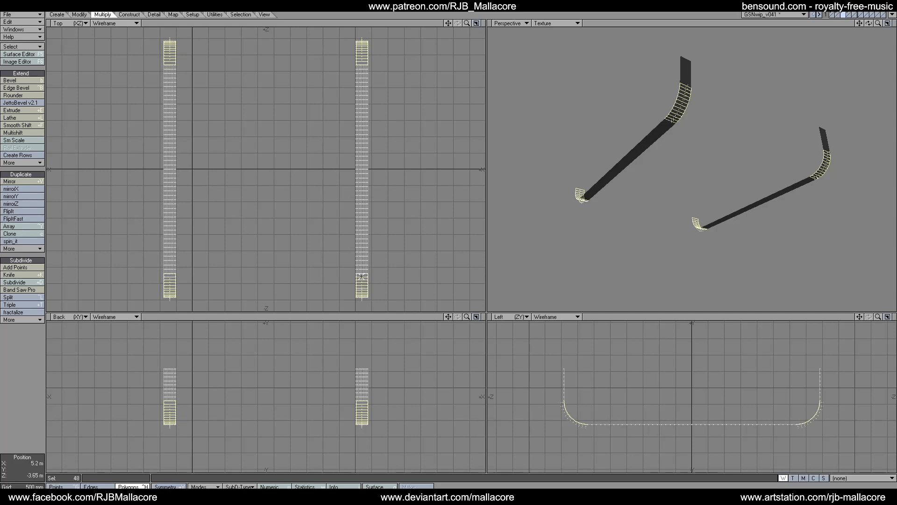
left_click(15, 282)
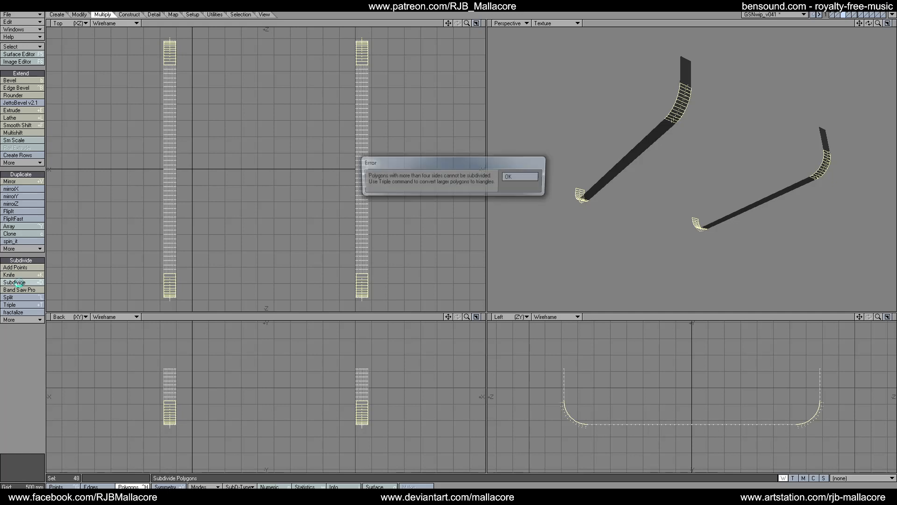
left_click(518, 177)
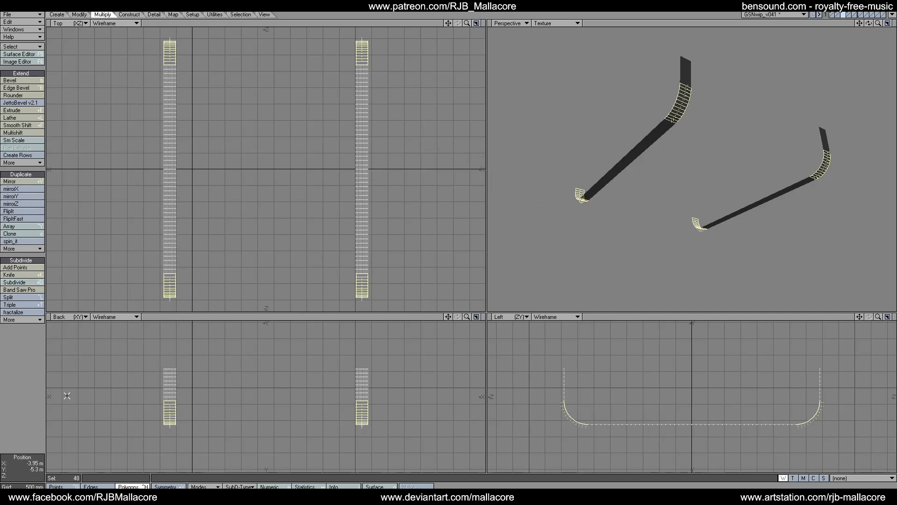
Select all polygons of both strips and bevel them with the shift and its variation set to 5 mm.
left_click(29, 400)
mouse_move(120, 378)
right_mouse_down()
mouse_move(432, 339)
mouse_move(222, 479)
mouse_move(74, 396)
right_mouse_up()
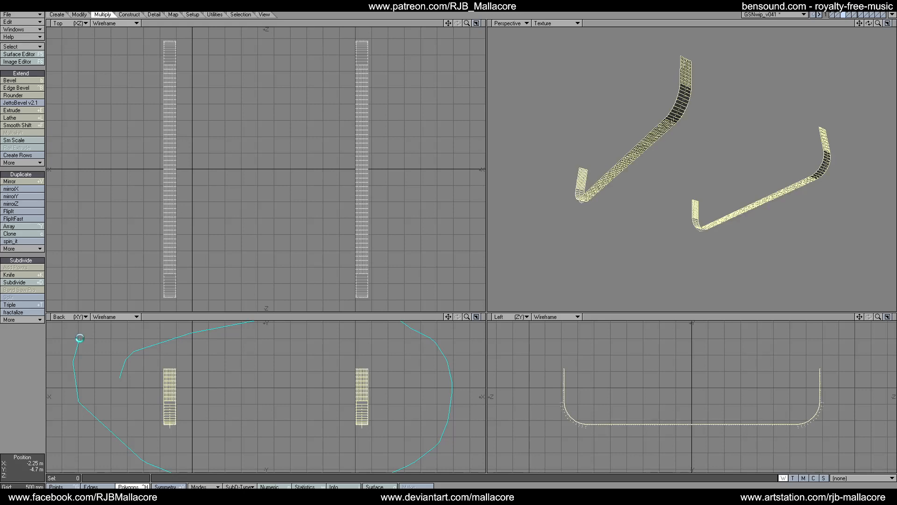
left_click(32, 81)
key("n")
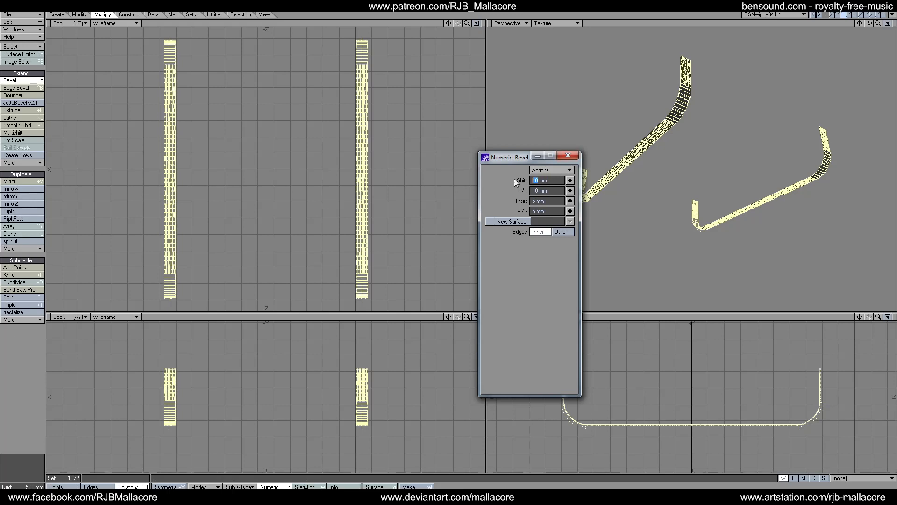
type("5")
key("Tab")
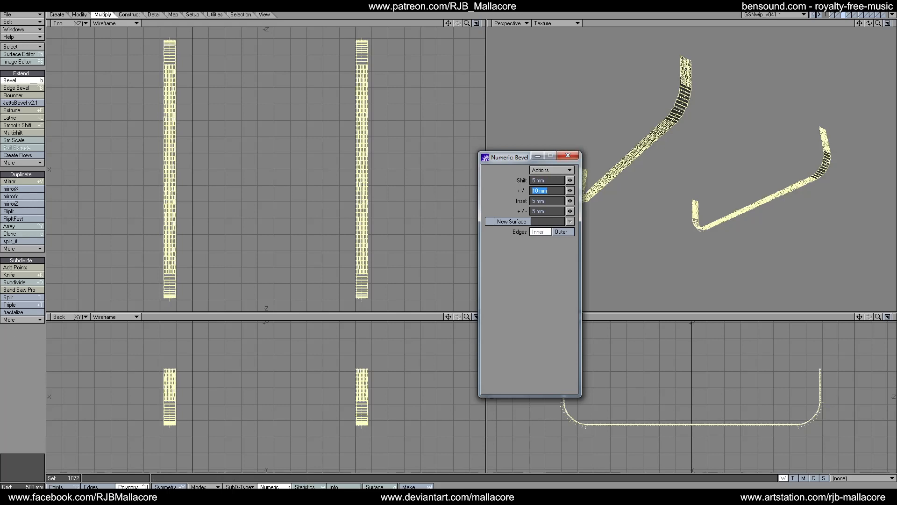
type("5")
key("Tab")
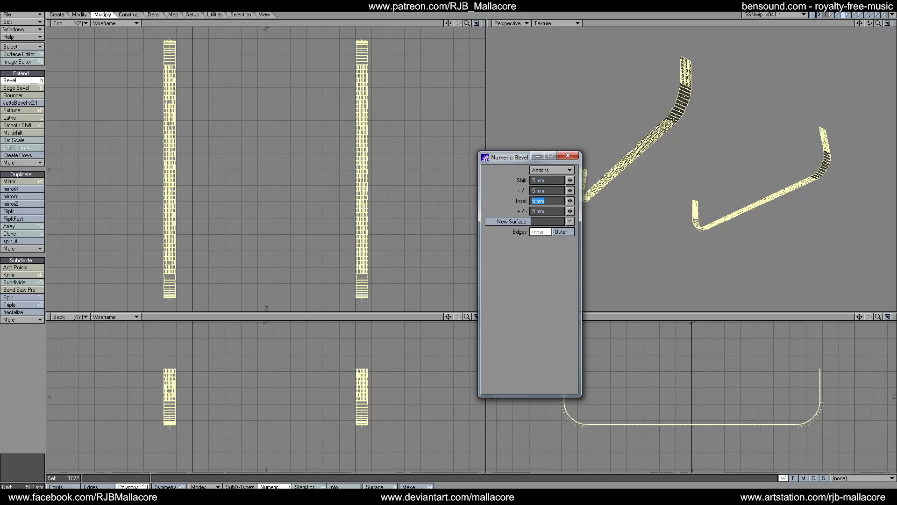
Set the bevel inset and its variation to 2 mm each, drop the Bevel tool and clear the selection.
type("2mm")
key("Tab")
type("1 ")
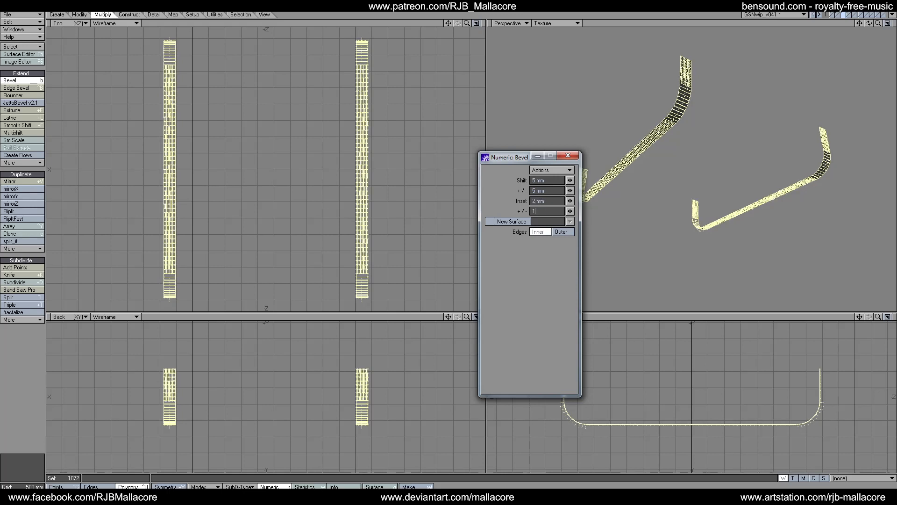
type("mm")
key("Tab")
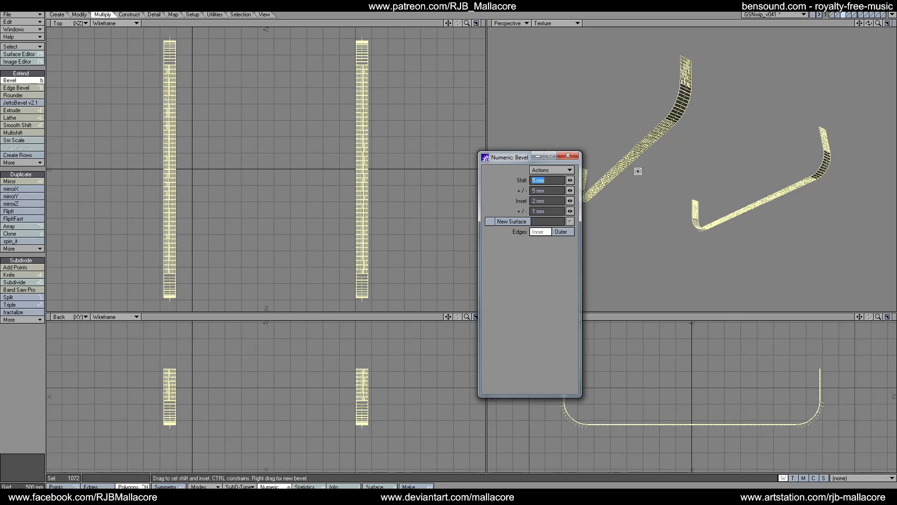
double_click(533, 211)
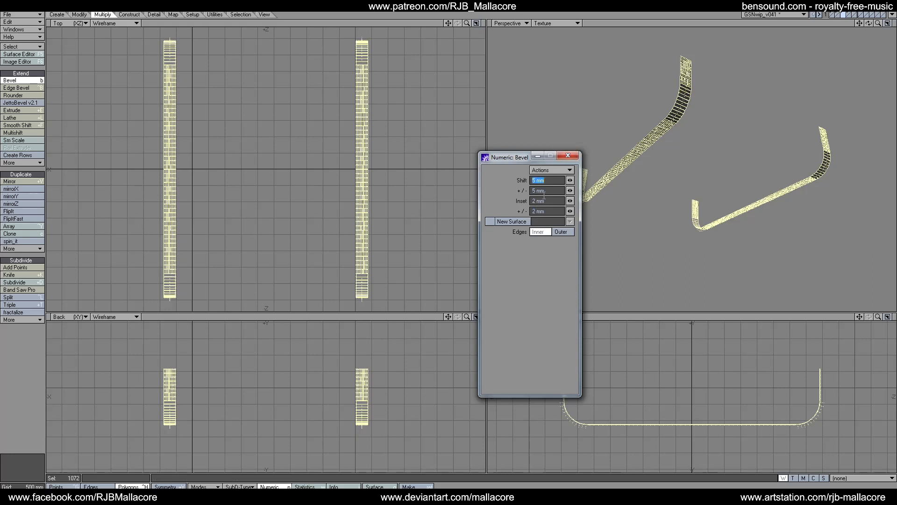
left_click(566, 157)
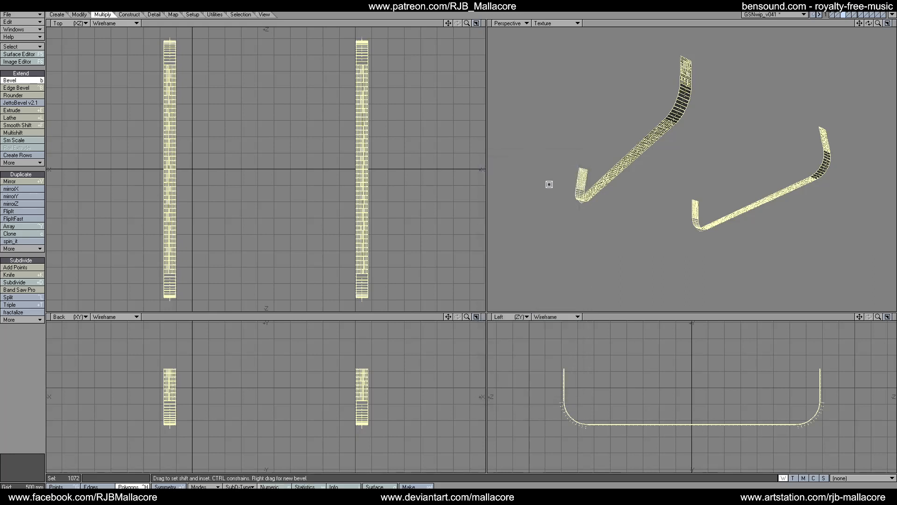
key("space")
left_click(40, 361)
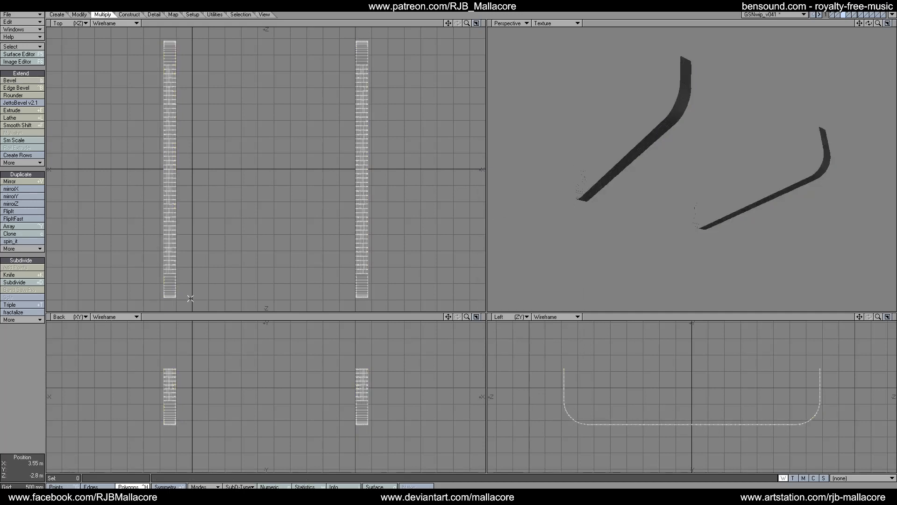
Inspect the bevelled strips up close and move them into the layer that holds the central block.
left_click_drag(877, 23, 812, 27)
left_click_drag(868, 24, 896, 25)
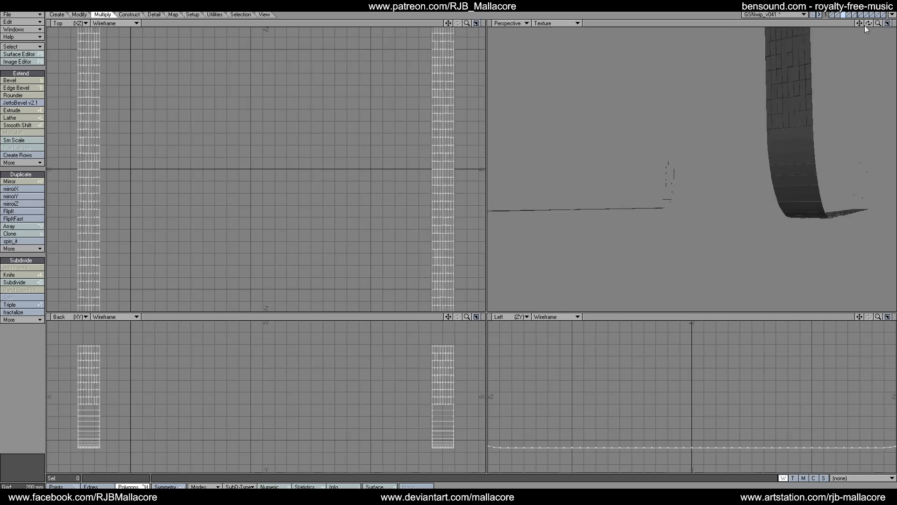
left_click(833, 15)
left_click(833, 14)
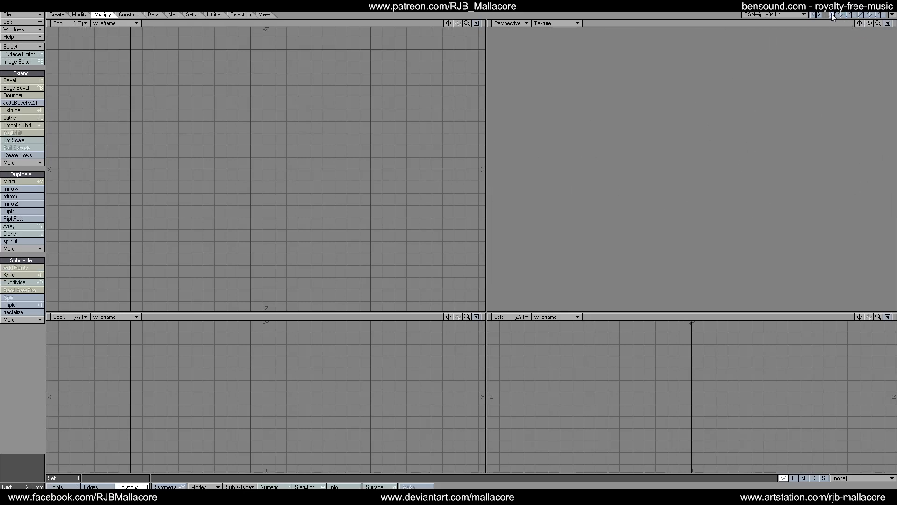
left_click(838, 14)
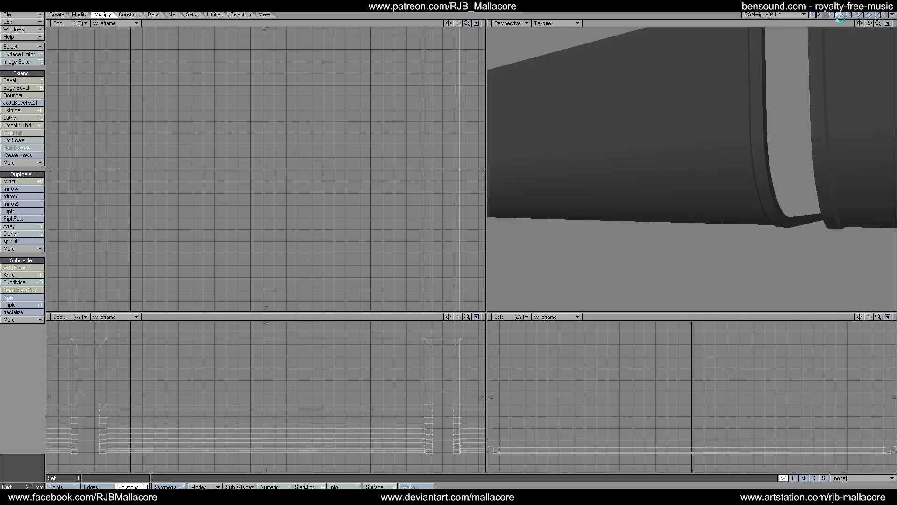
key("a")
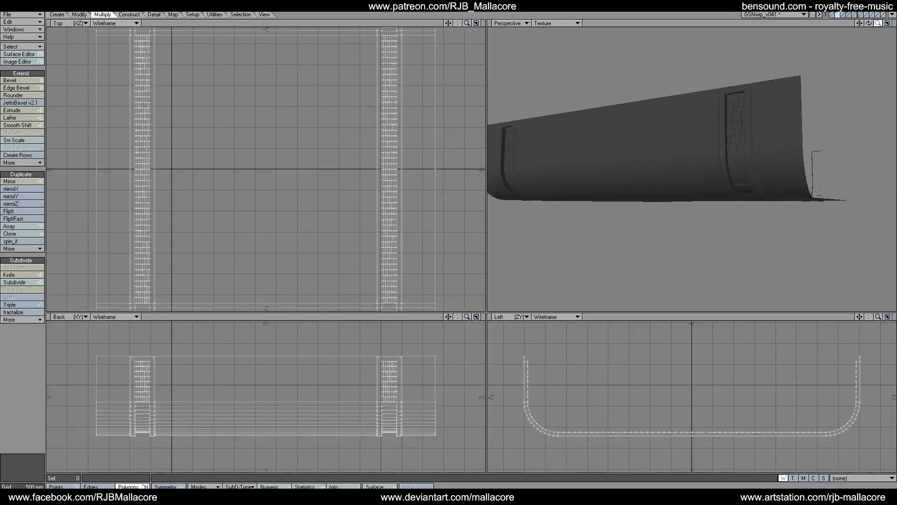
Show the main ship layer together with the central block and inspect the panelled strips from below.
left_click_drag(878, 23, 862, 23)
left_click(833, 14, "shift")
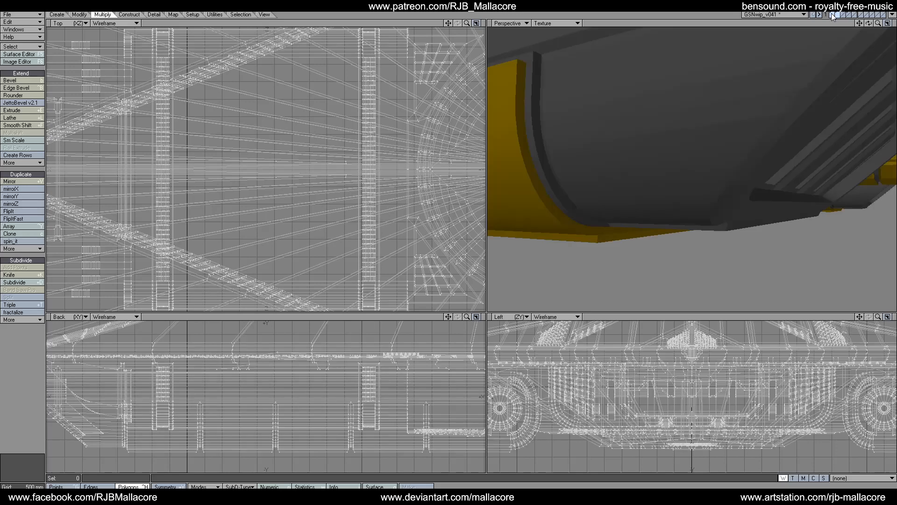
left_click_drag(866, 24, 824, 42)
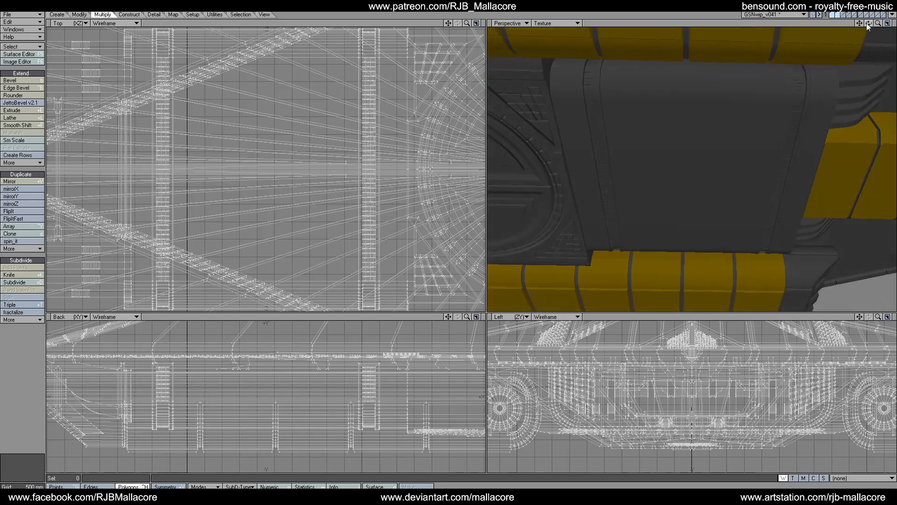
Isolate the central block's layer and select the polygons of its two outer bands, leaving out the flat bottom panels.
left_click(839, 15)
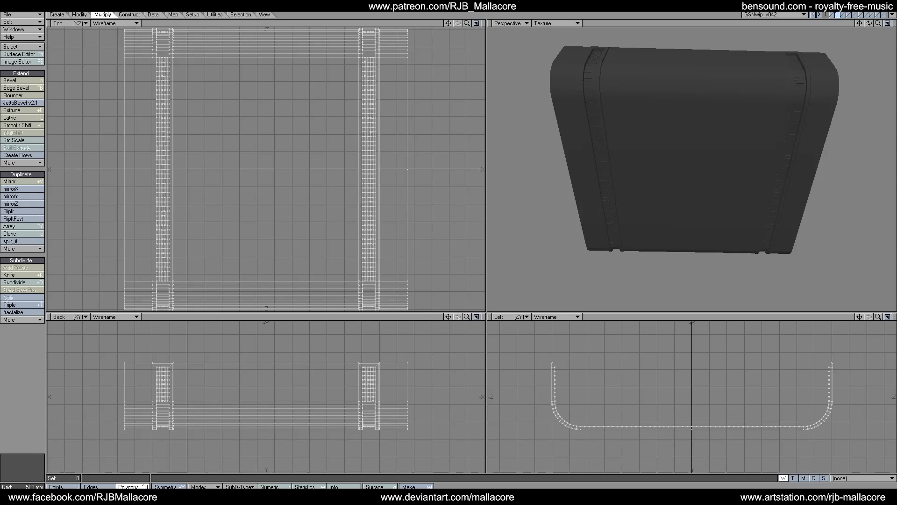
key("plus")
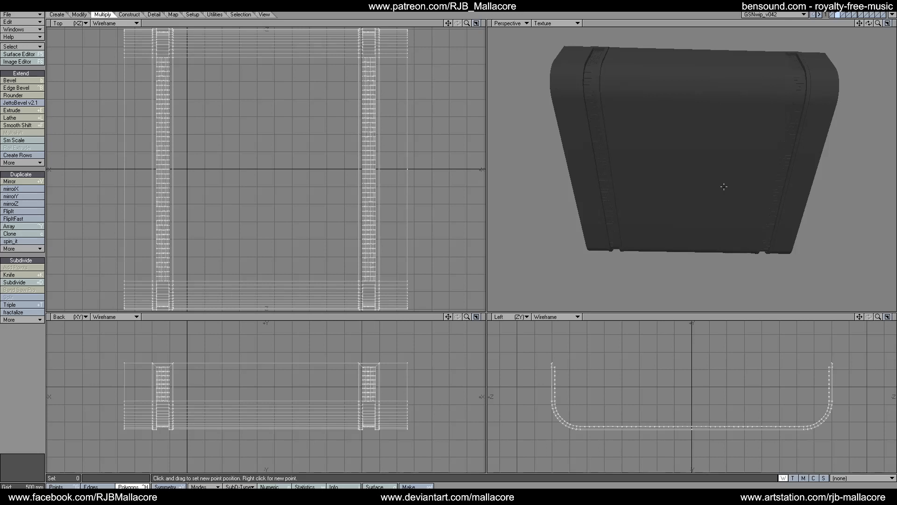
left_click(132, 486)
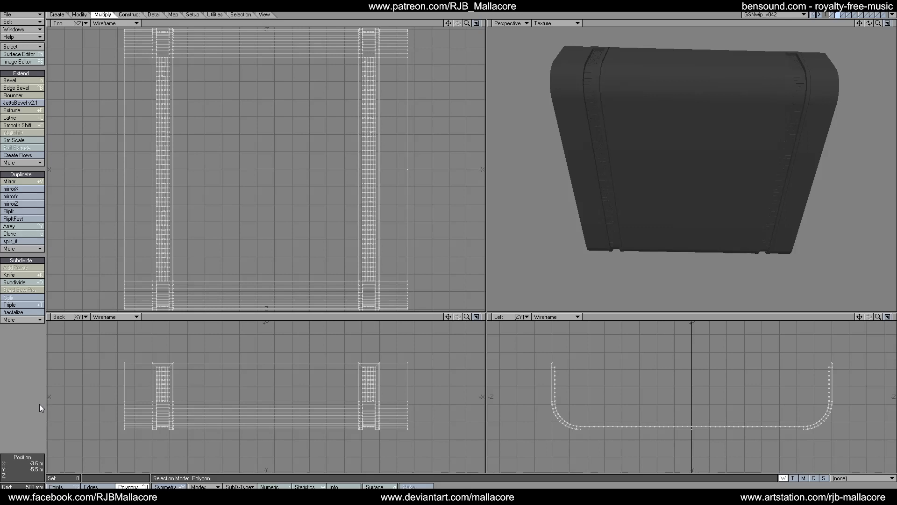
mouse_move(134, 394)
left_mouse_down()
mouse_move(137, 430)
mouse_move(140, 400)
left_mouse_up()
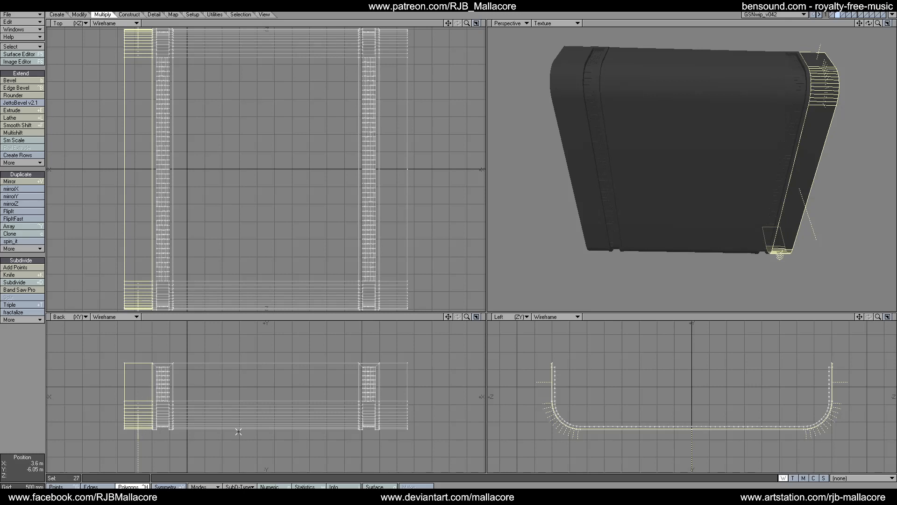
left_click_drag(390, 396, 393, 425)
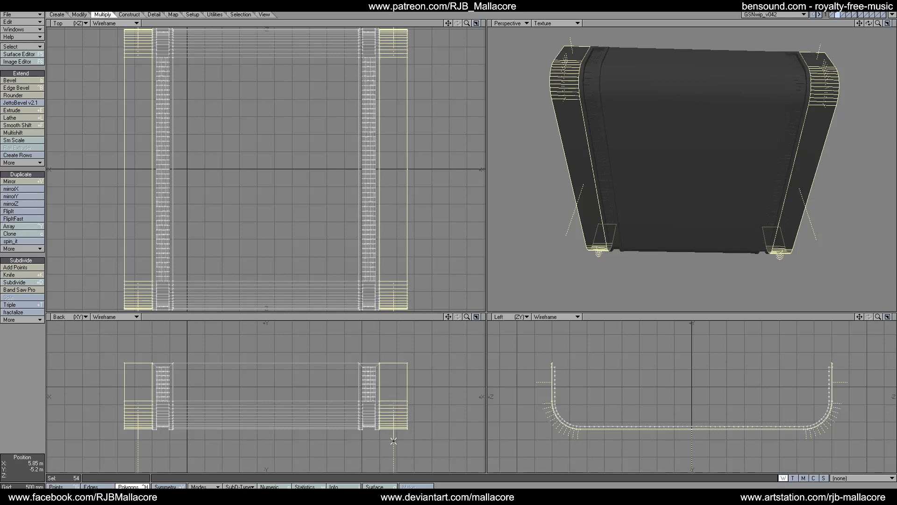
left_click_drag(381, 230, 140, 223)
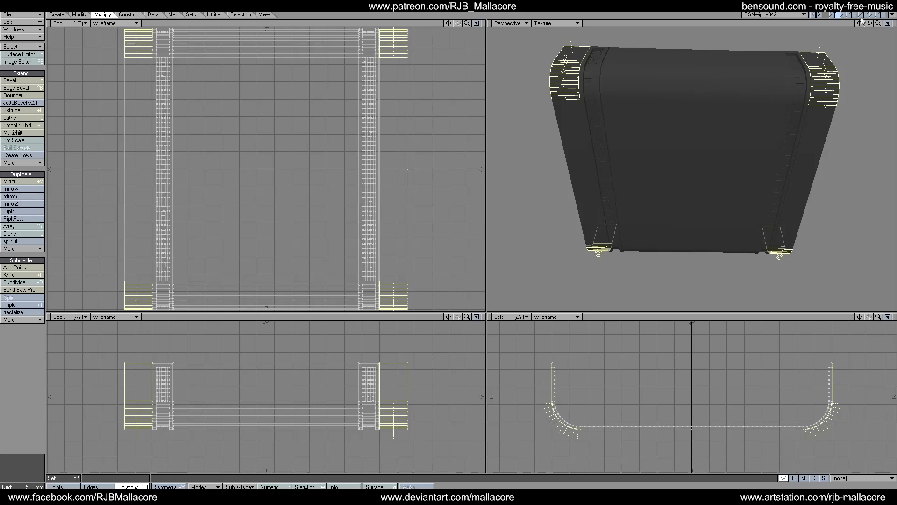
Show the main ship layer with the block and inset the selected curved end polygons by 100 mm using Multishift.
left_click_drag(867, 24, 855, 23)
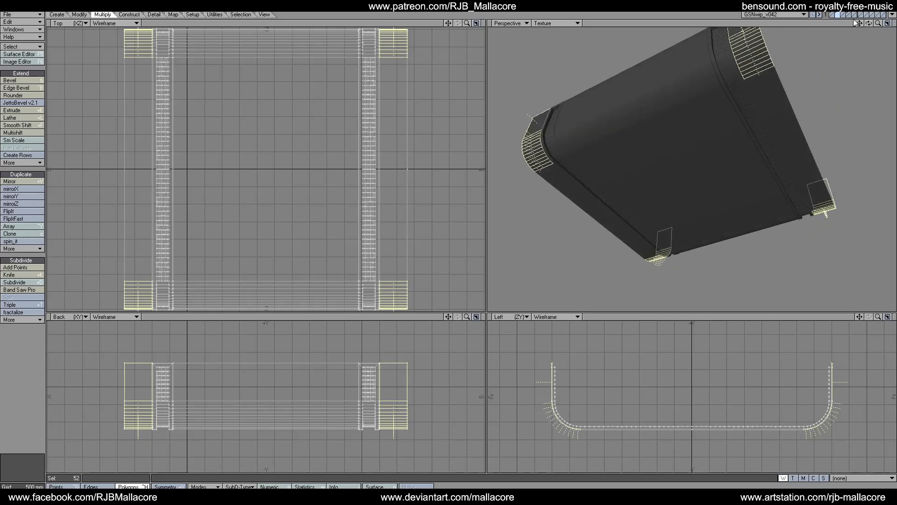
left_click(831, 15)
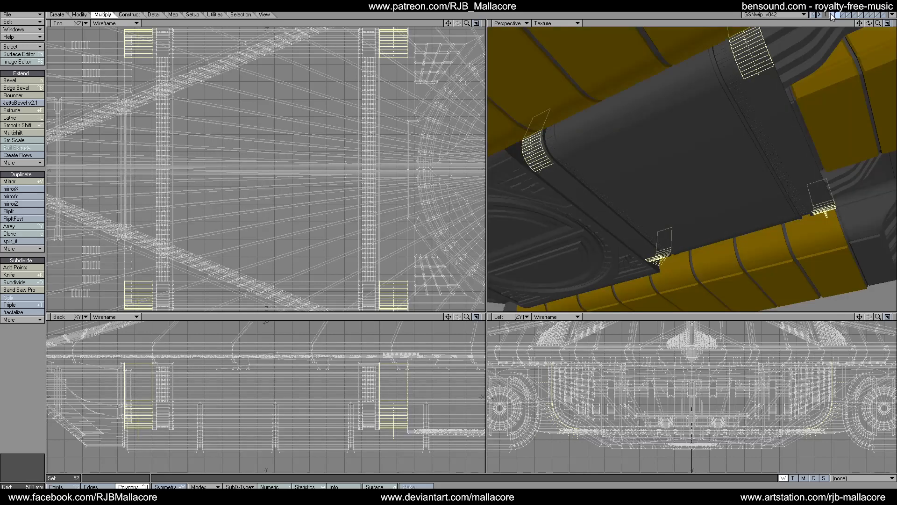
left_click(40, 135)
type("n")
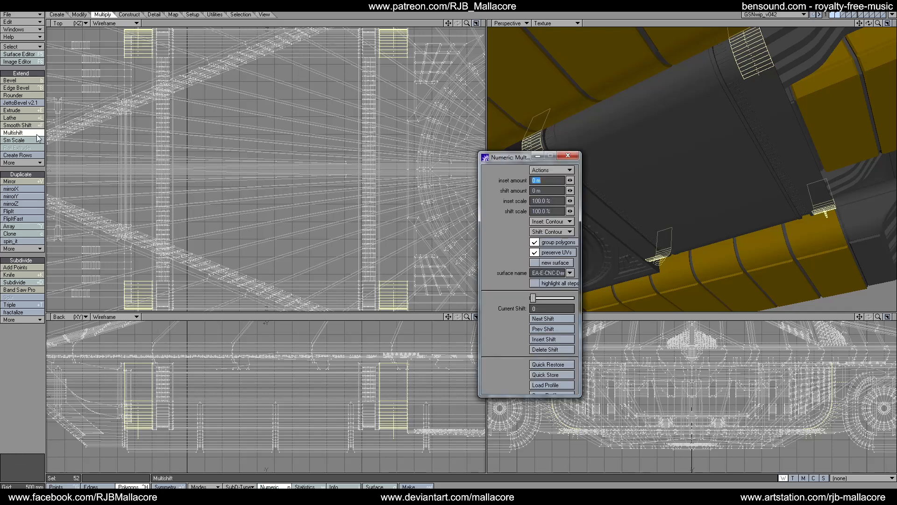
type("100mm")
key("Tab")
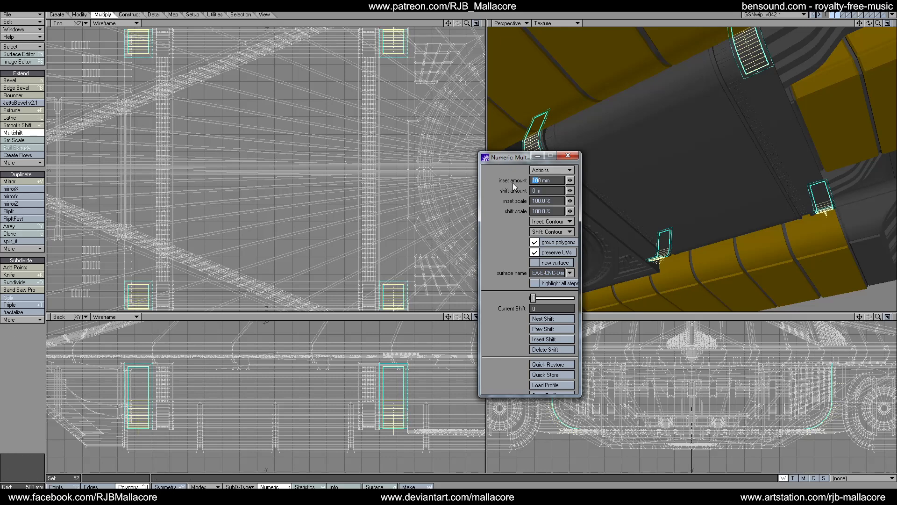
left_click(567, 157)
Apply a second Multishift with a 50 mm shift to the outer bands' curved ends, drop the tool and clear the selection.
left_click(19, 133)
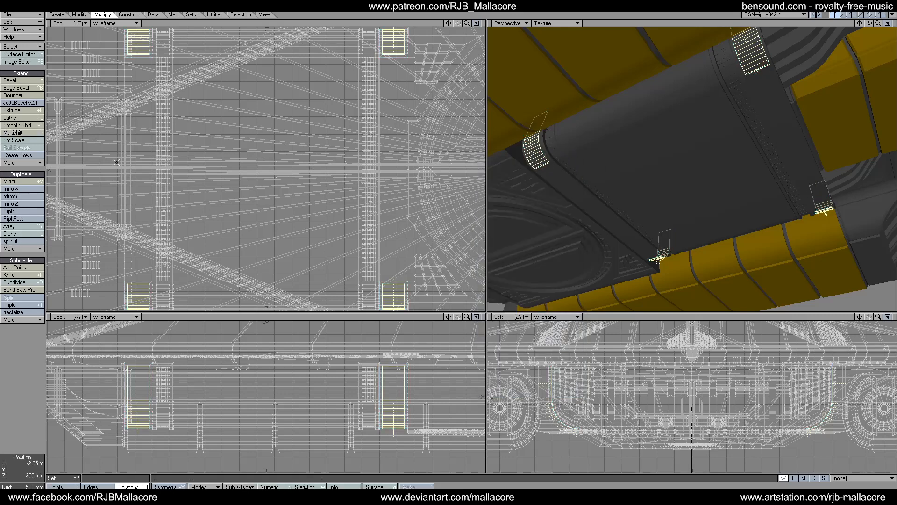
left_click(38, 133)
key("n")
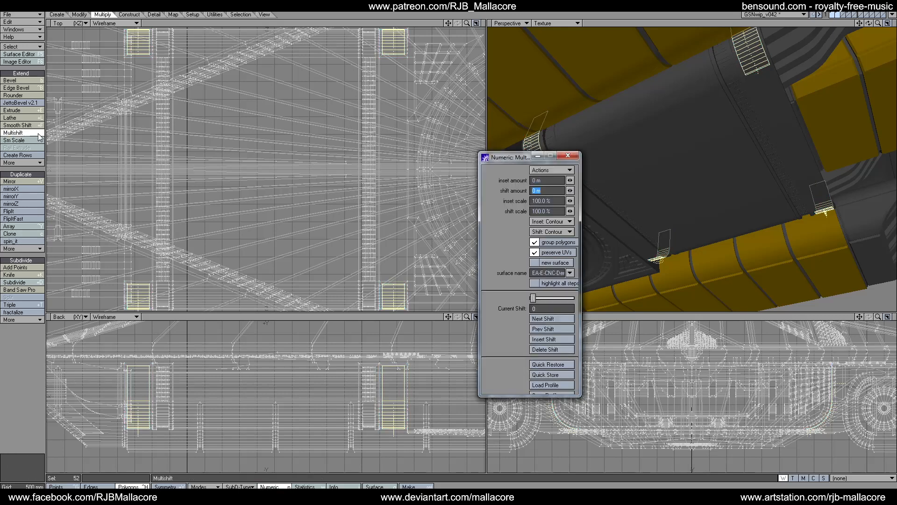
type(".05")
key("Tab")
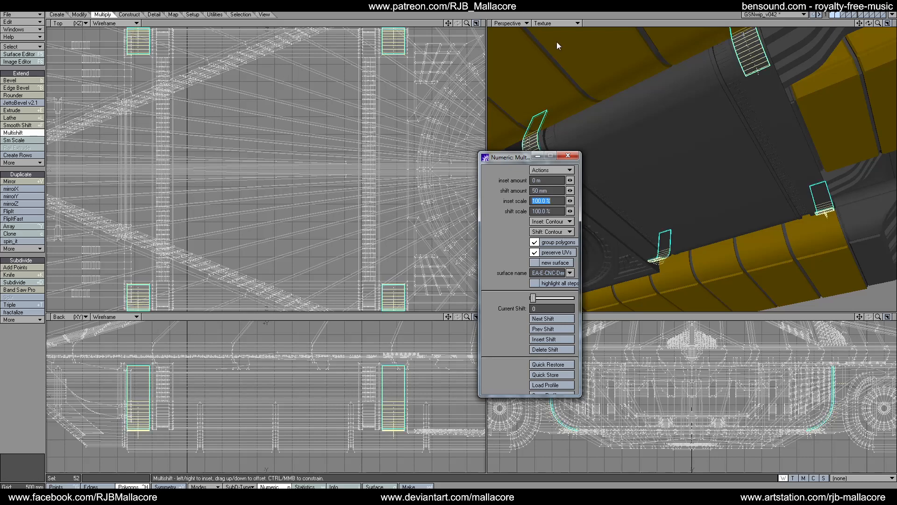
mouse_move(868, 22)
left_mouse_down()
mouse_move(892, 52)
mouse_move(862, 22)
left_mouse_up()
key("space")
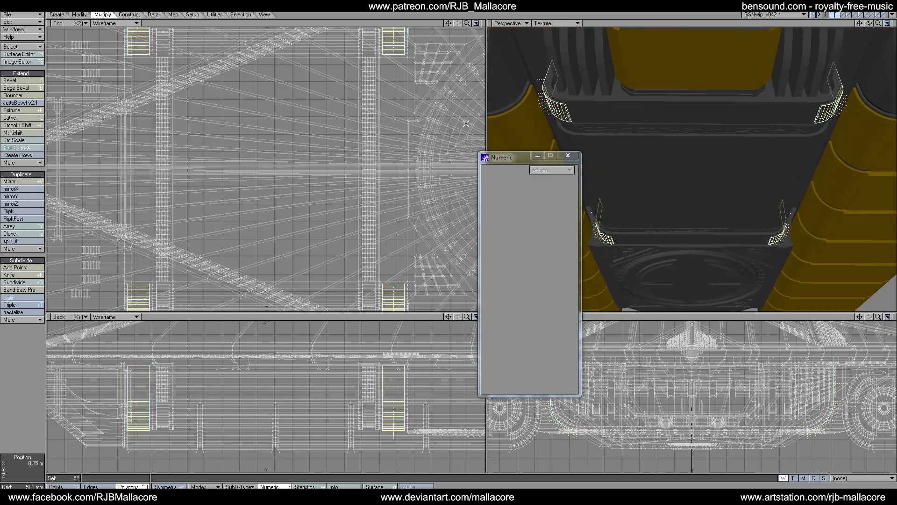
left_click(19, 337)
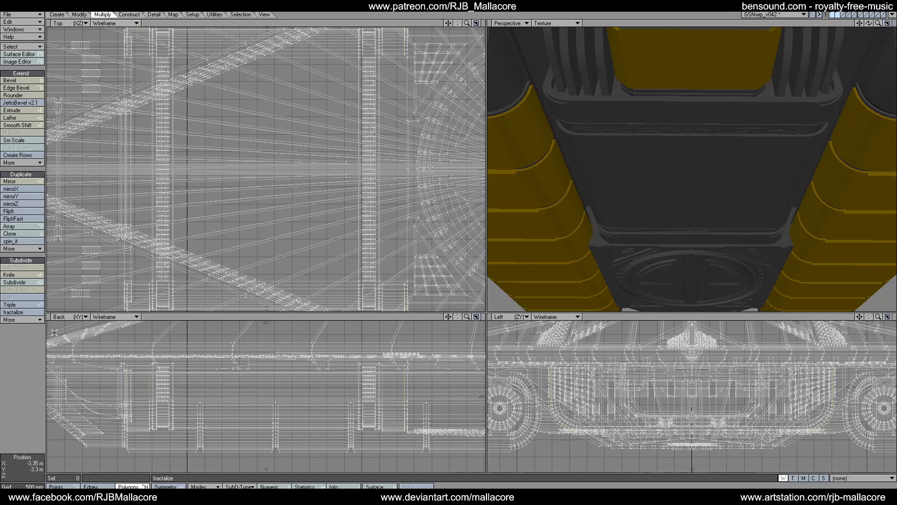
Select the two flat bottom panels of the outer bands and bevel them with a 100 mm shift and no shift variation.
left_click(605, 112)
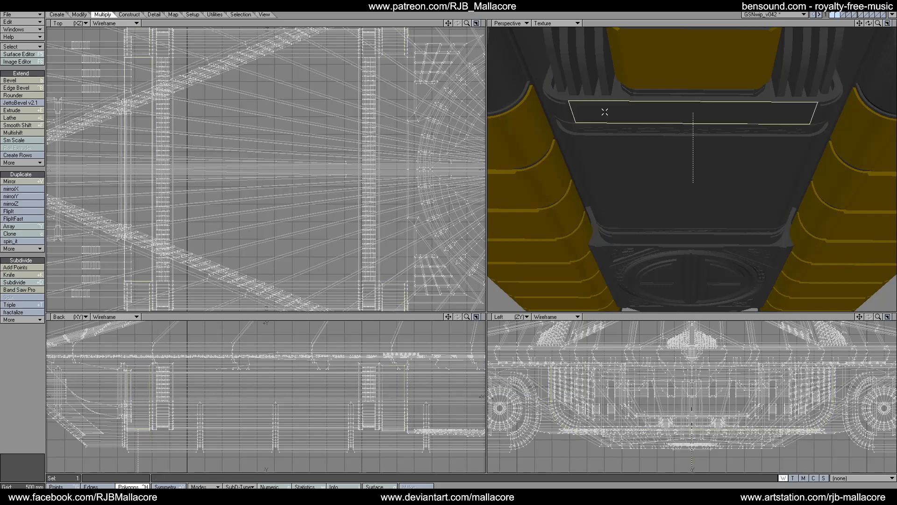
left_click(634, 240, "shift")
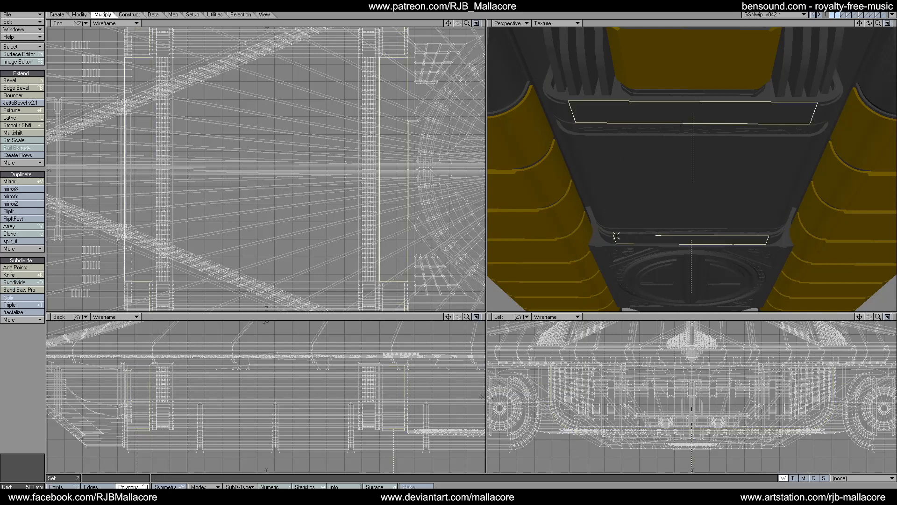
left_click(16, 81)
key("n")
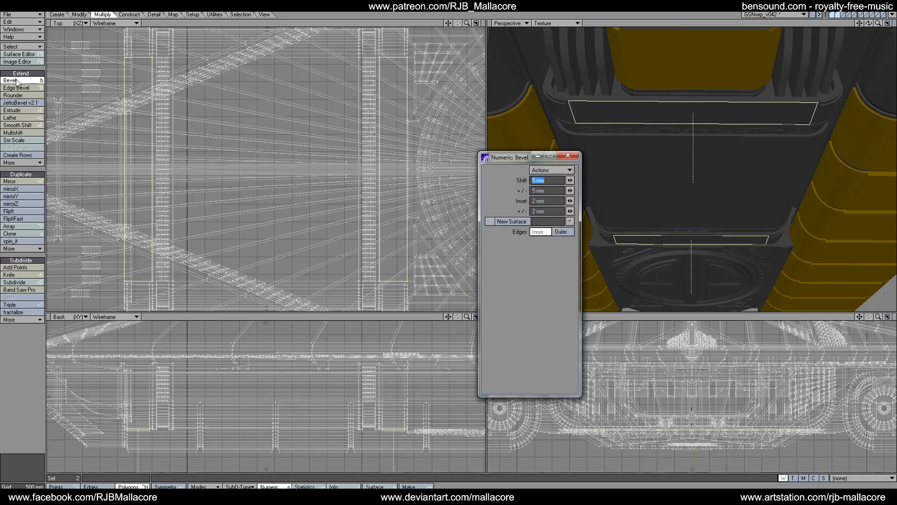
key("BackSpace")
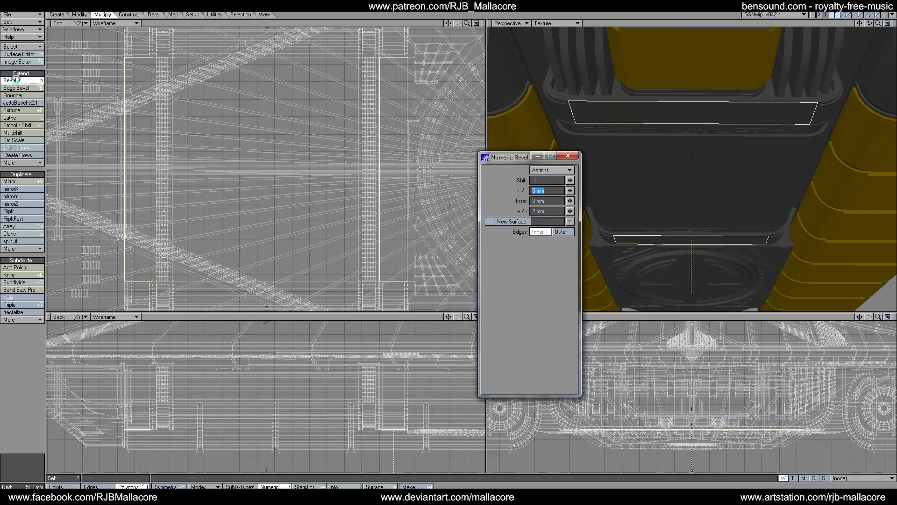
type("0")
key("Tab")
type("0")
key("Tab")
type(".05")
key("Tab")
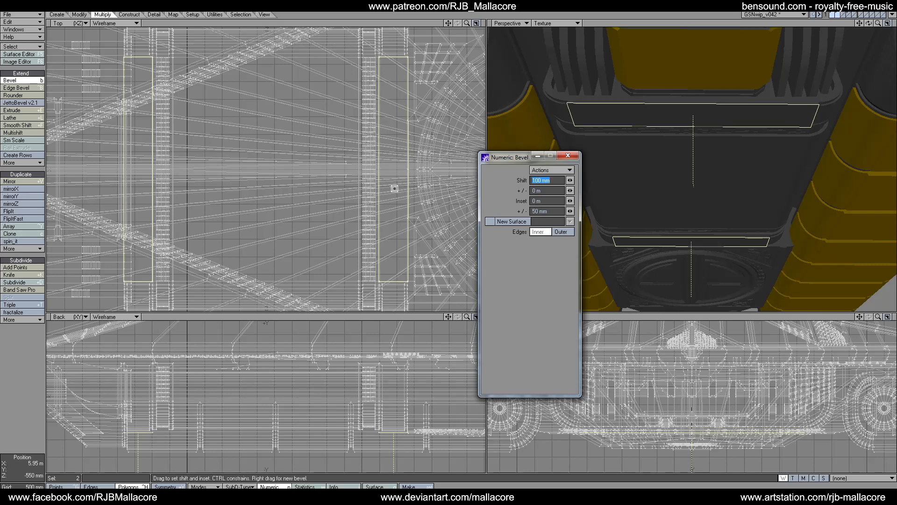
Set the bevel inset to 50 mm with zero variation, drop the Bevel tool and clear the selection.
left_click(533, 201)
type(".05")
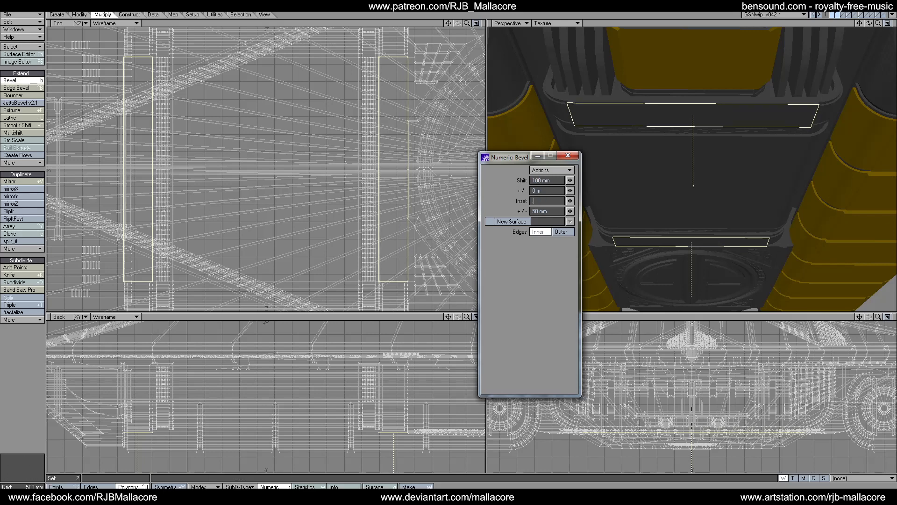
key("Tab")
type("0")
key("Tab")
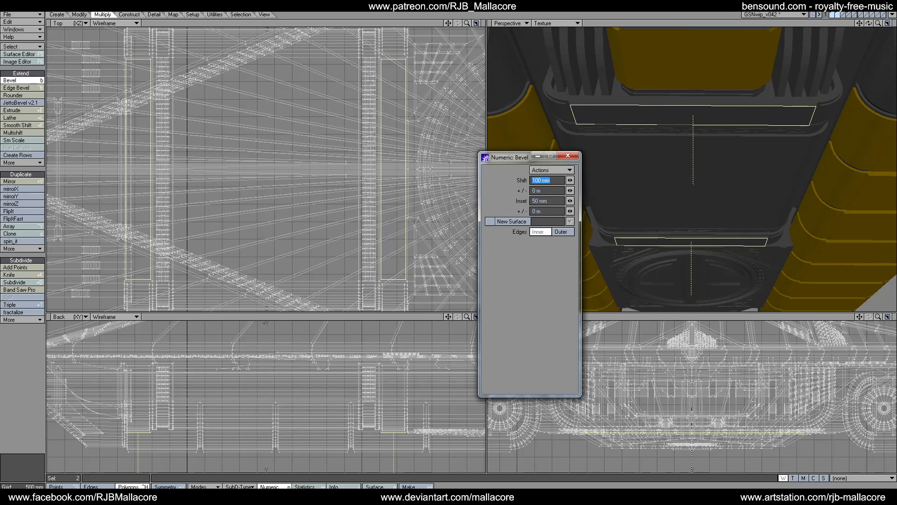
left_click(567, 156)
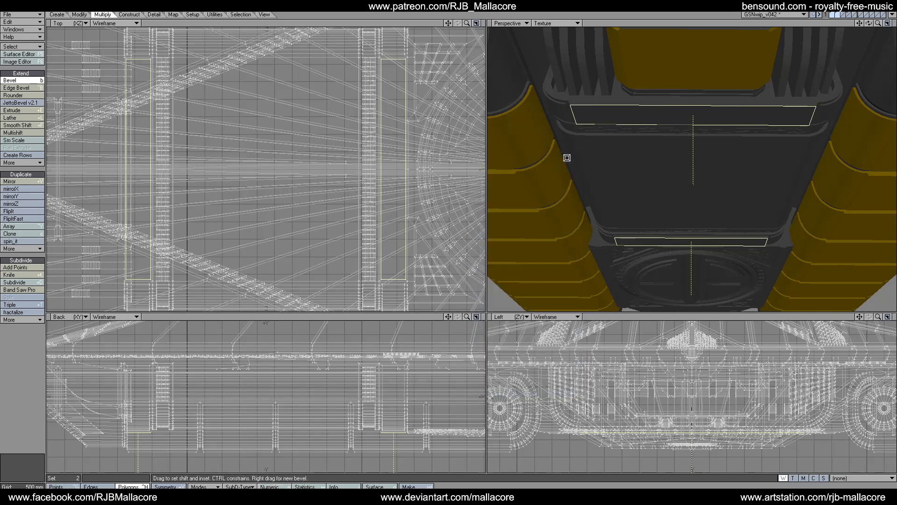
key("space")
left_click(29, 377)
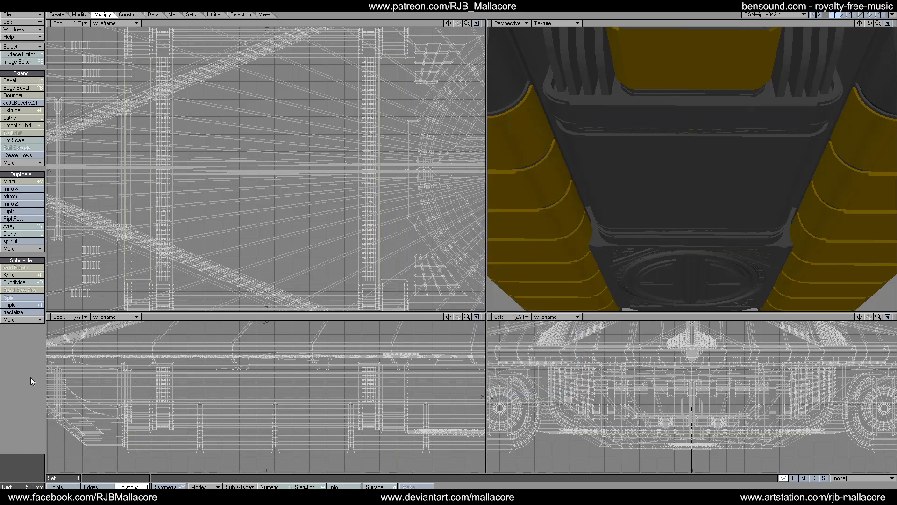
Isolate the block's layer and select the curved end polygons of its wide middle section, excluding the flat bottom panel.
left_click_drag(868, 23, 847, 17)
left_click(840, 14)
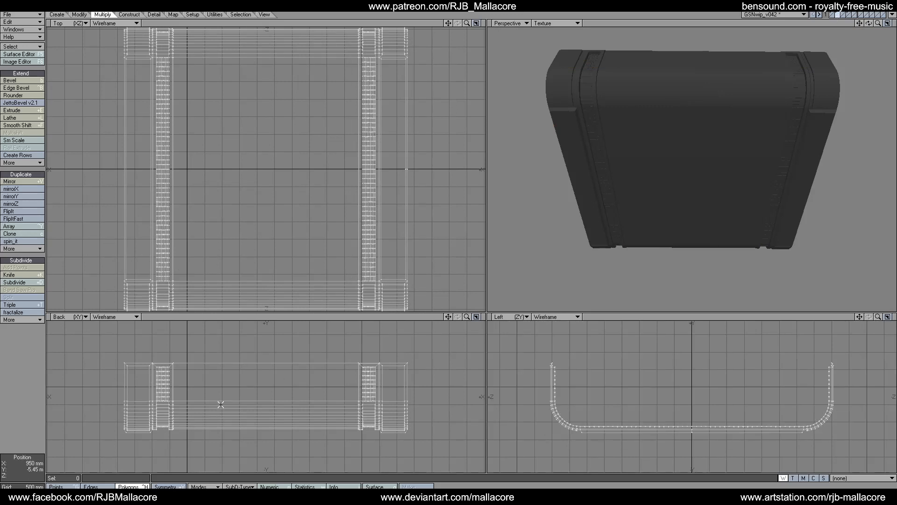
mouse_move(227, 395)
left_mouse_down()
mouse_move(226, 426)
mouse_move(227, 380)
mouse_move(237, 425)
left_mouse_up()
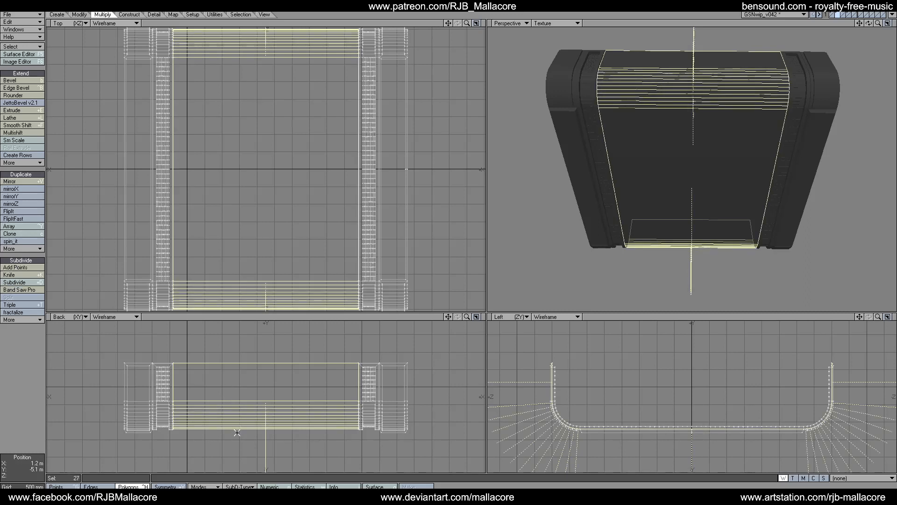
left_click(359, 251)
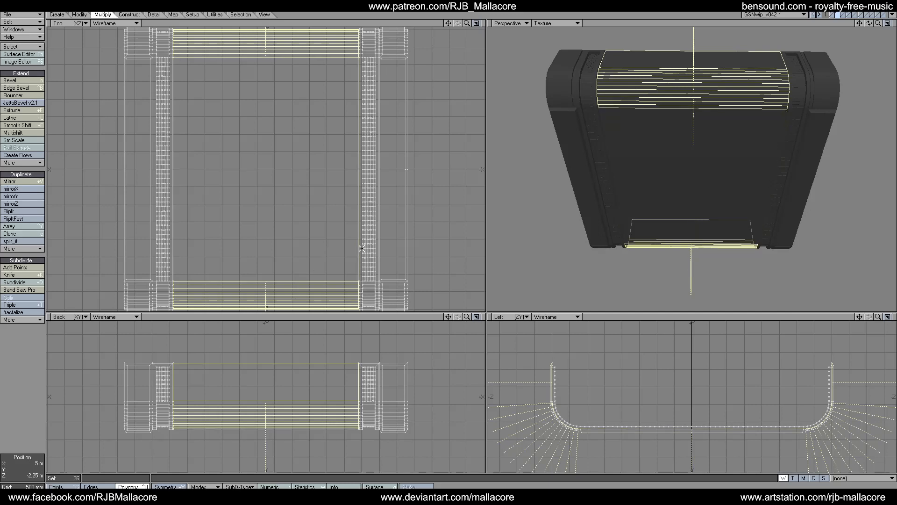
key("Delete")
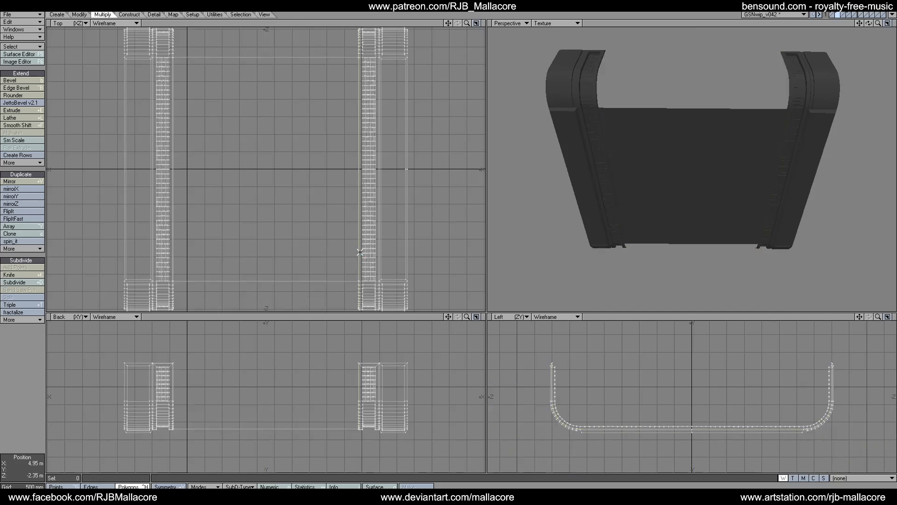
key("ctrl+z")
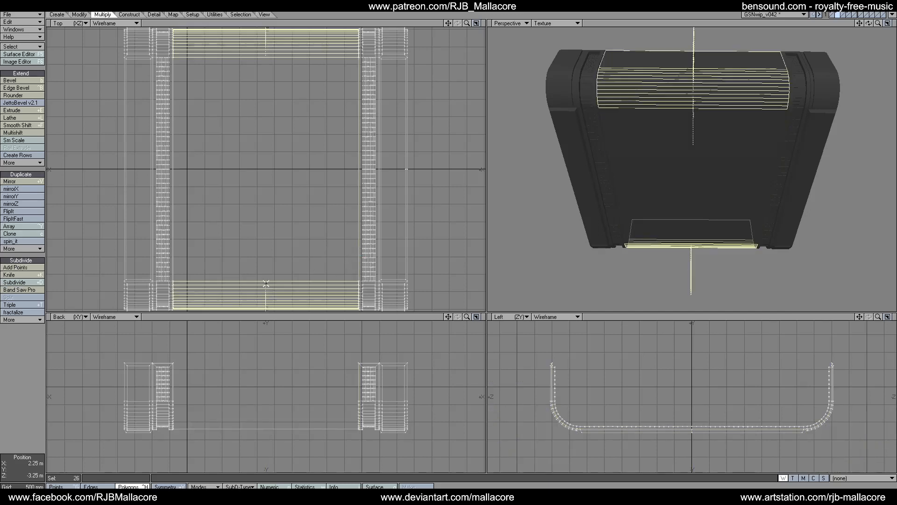
Inset the middle section's curved end polygons by 80 mm with Multishift.
left_click(14, 134)
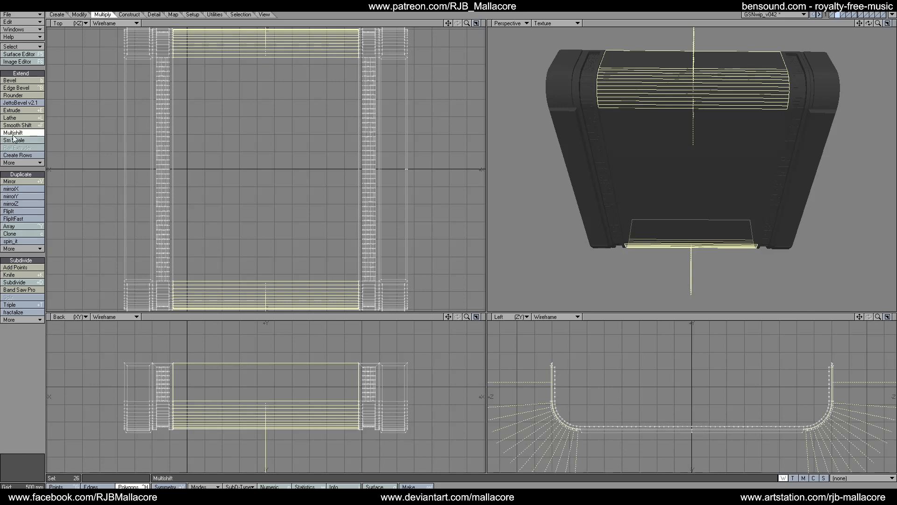
key("n")
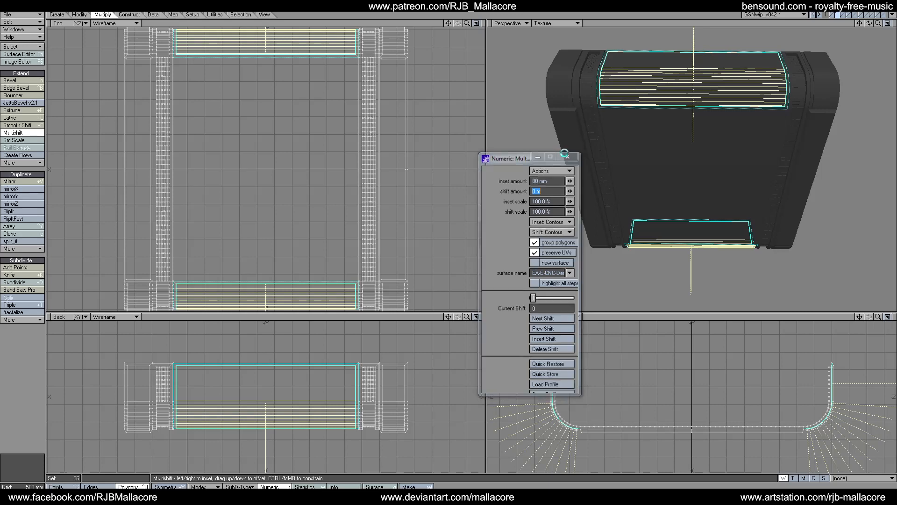
left_click(565, 155)
Multishift the middle section's inset end polygons with a 50 mm shift, clear the selection and show the main ship layer with the block.
left_click(19, 134)
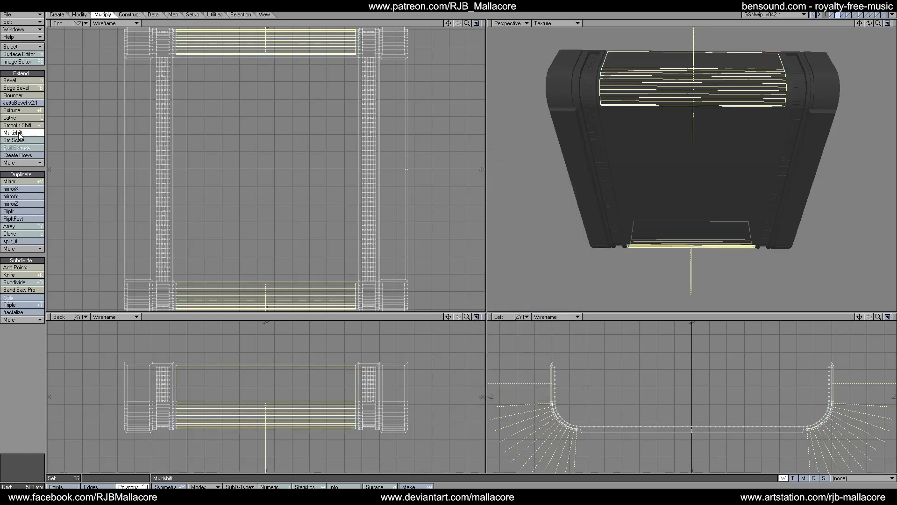
type("n.05")
key("Tab")
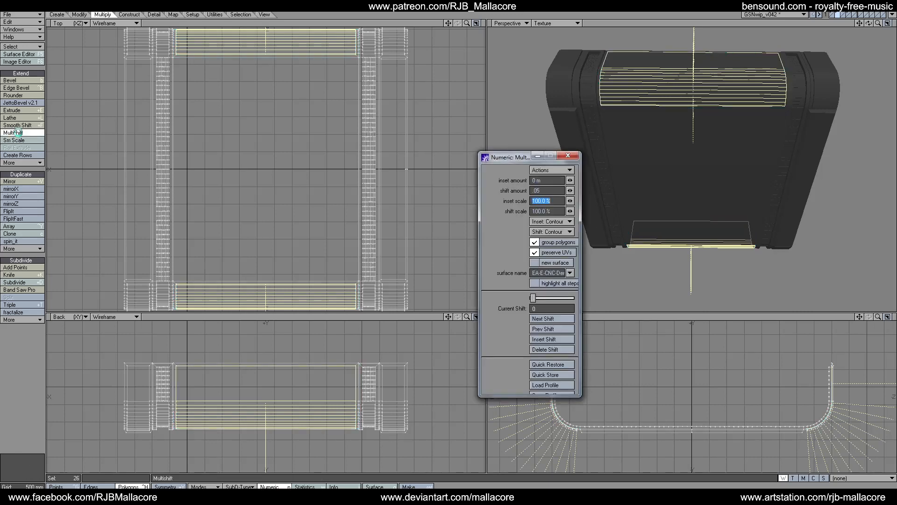
left_click(577, 158)
key("space")
left_click(29, 378)
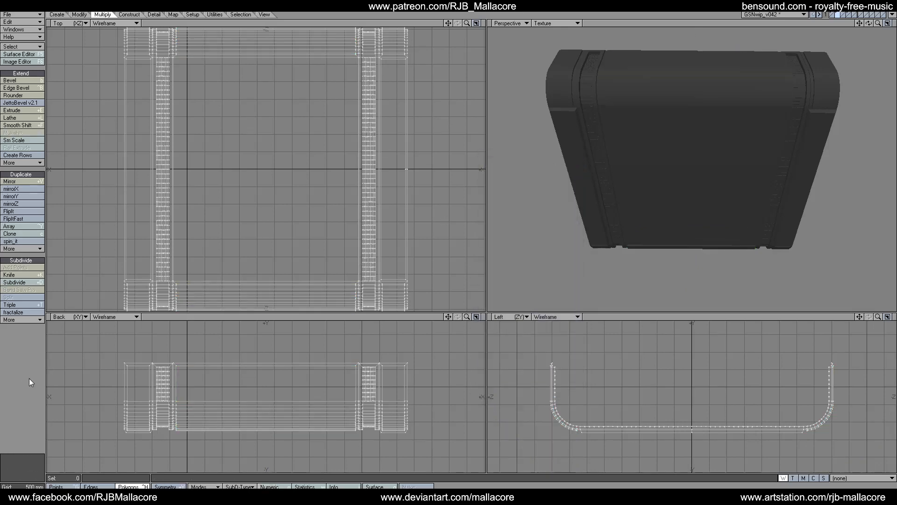
left_click(837, 15)
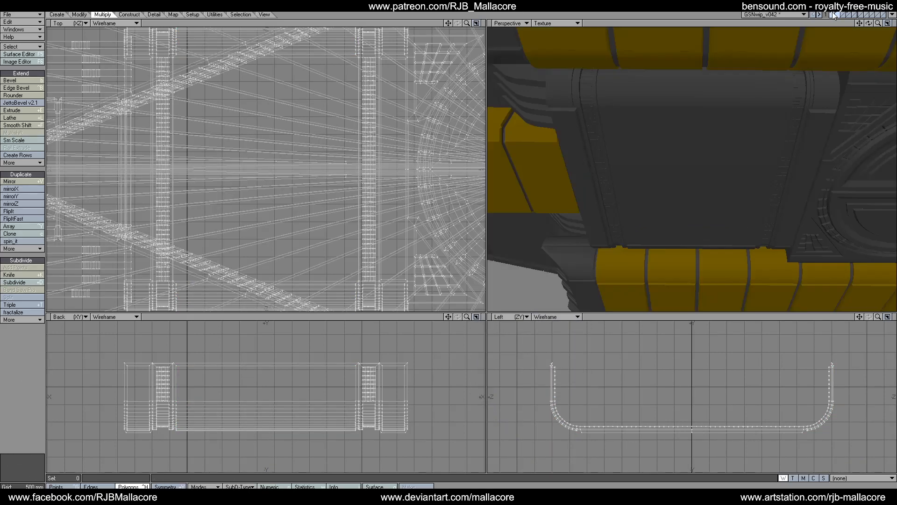
Isolate the block's layer and use the Knife to cut its large flat bottom panel in two lengthwise at Z 0.
left_click_drag(867, 27, 814, 41)
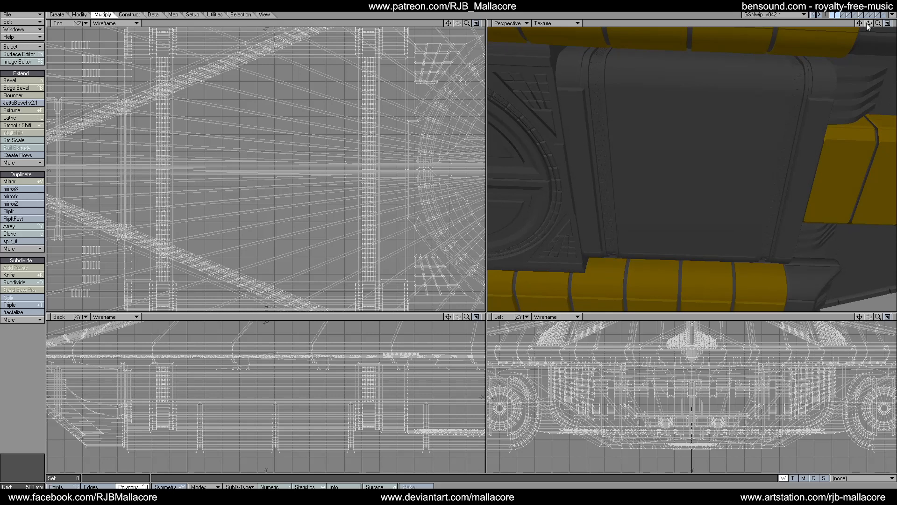
key("a")
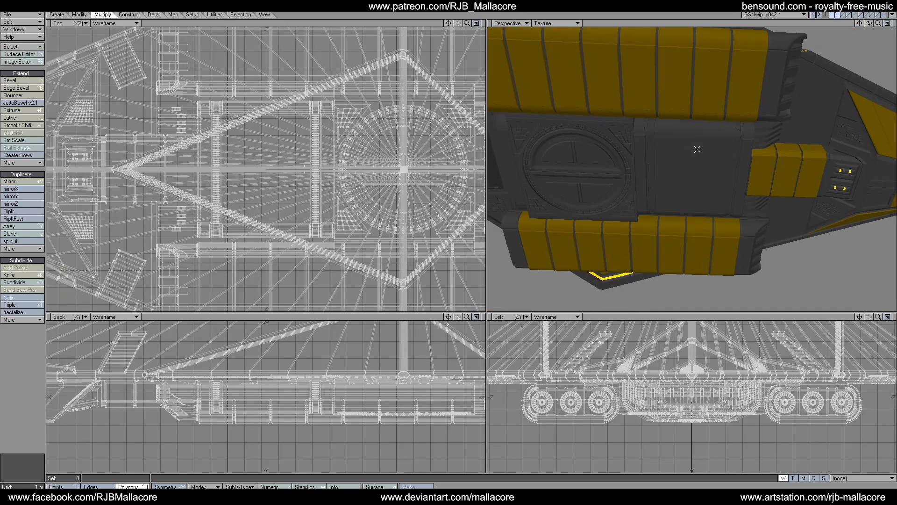
left_click(839, 14)
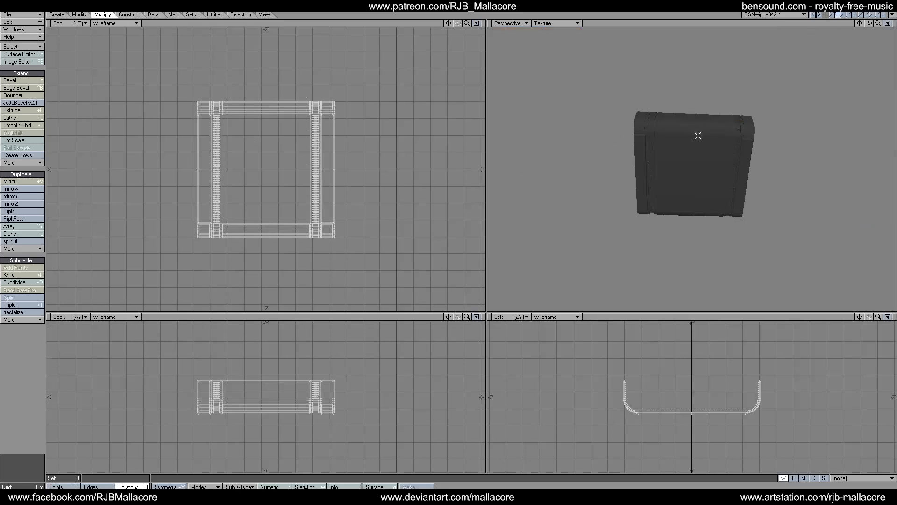
left_click(694, 159)
left_click(15, 276)
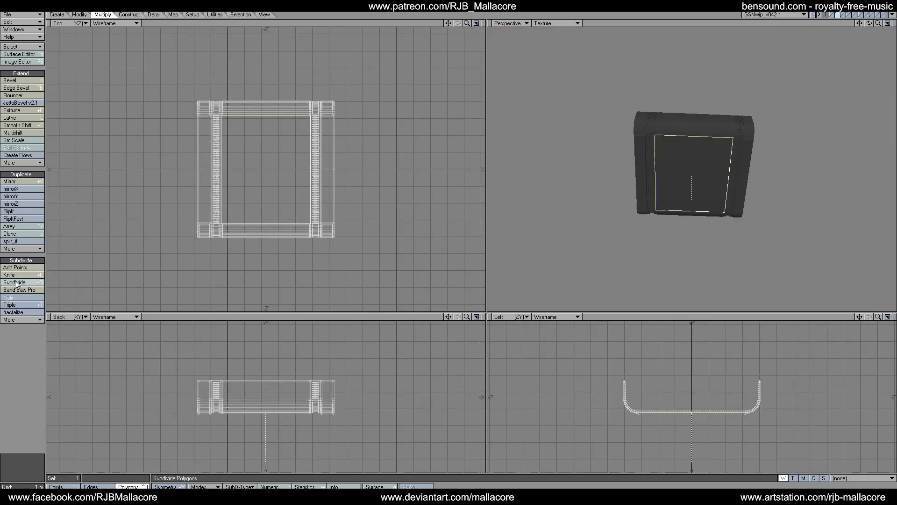
left_click(14, 275)
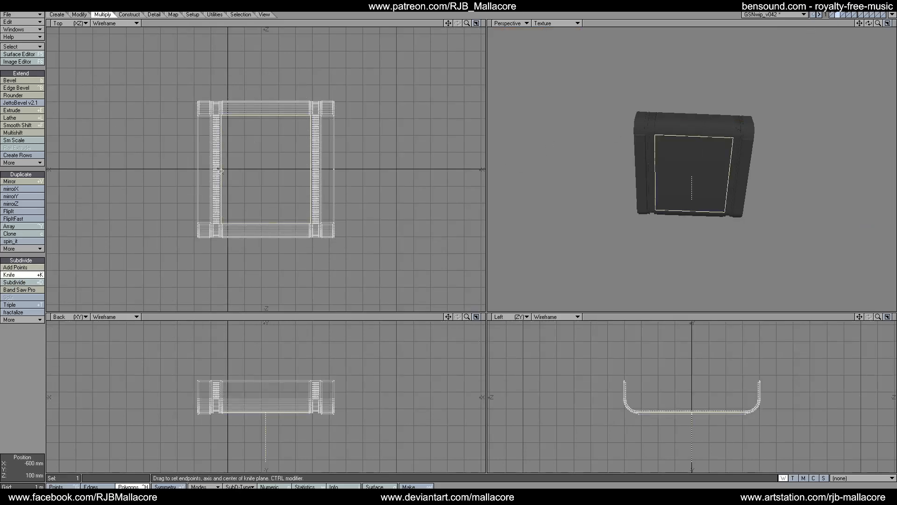
left_click_drag(290, 170, 325, 169)
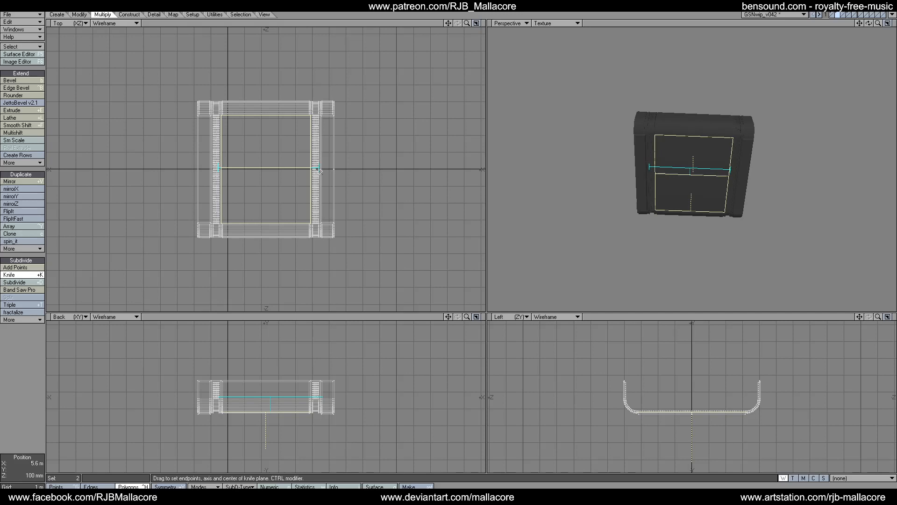
left_click_drag(318, 169, 316, 169)
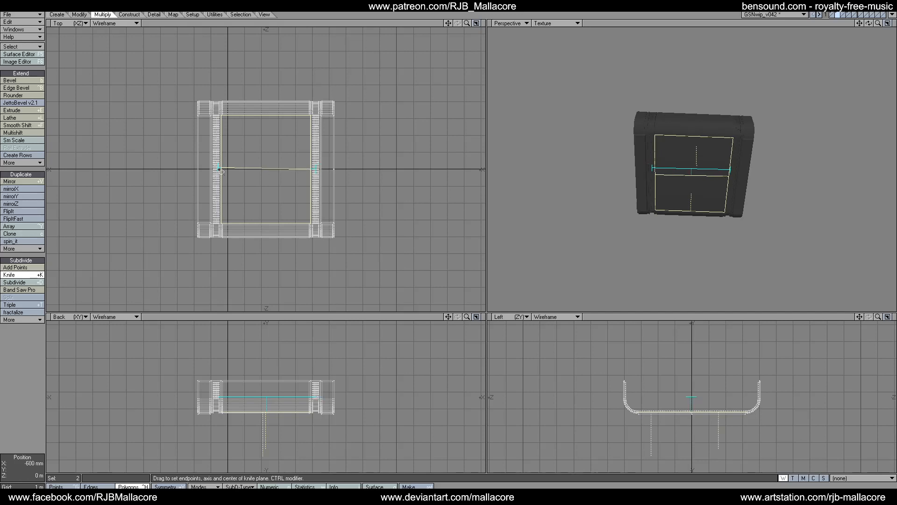
left_click_drag(221, 171, 216, 170)
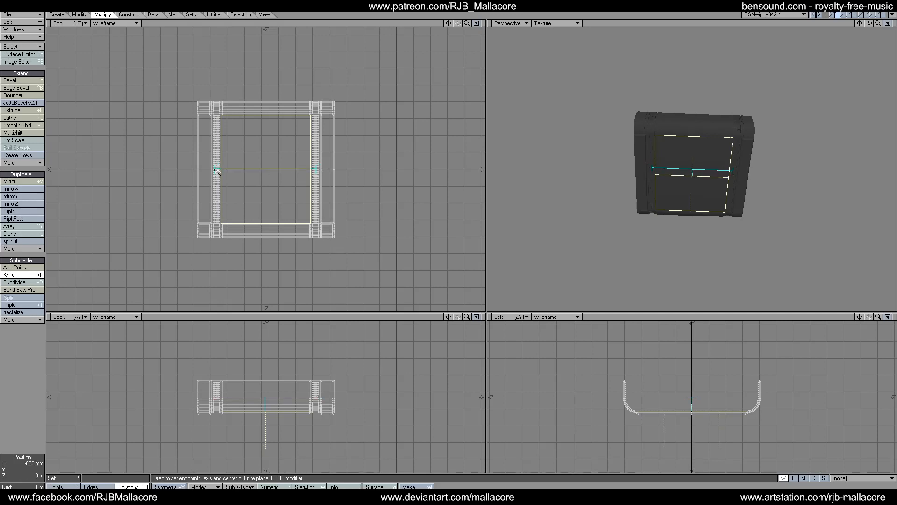
key("space")
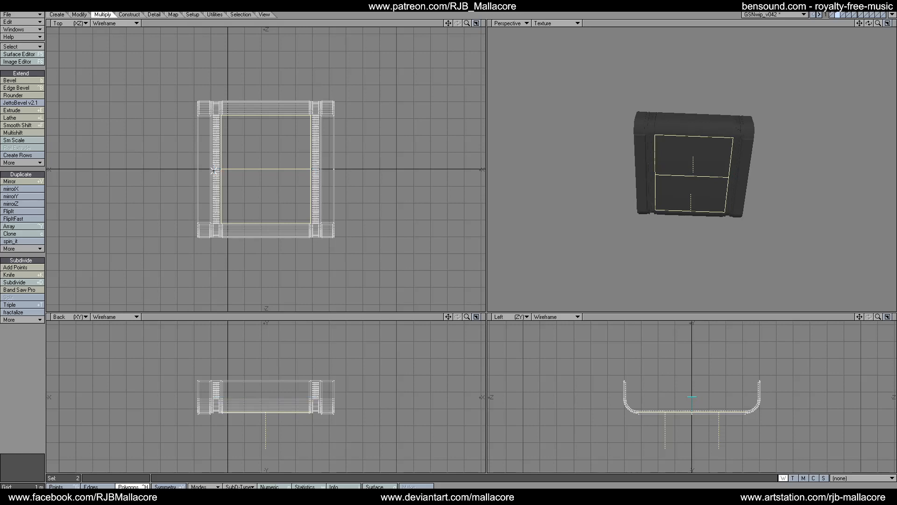
Bevel both halves of the bottom panel with a 100 mm shift and a 50 mm inset.
left_click(19, 80)
key("n")
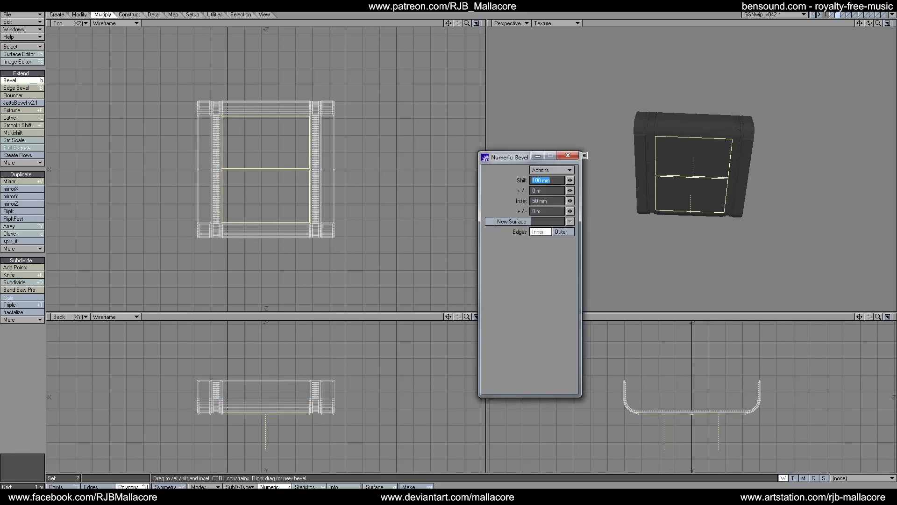
left_click(574, 156)
key("space")
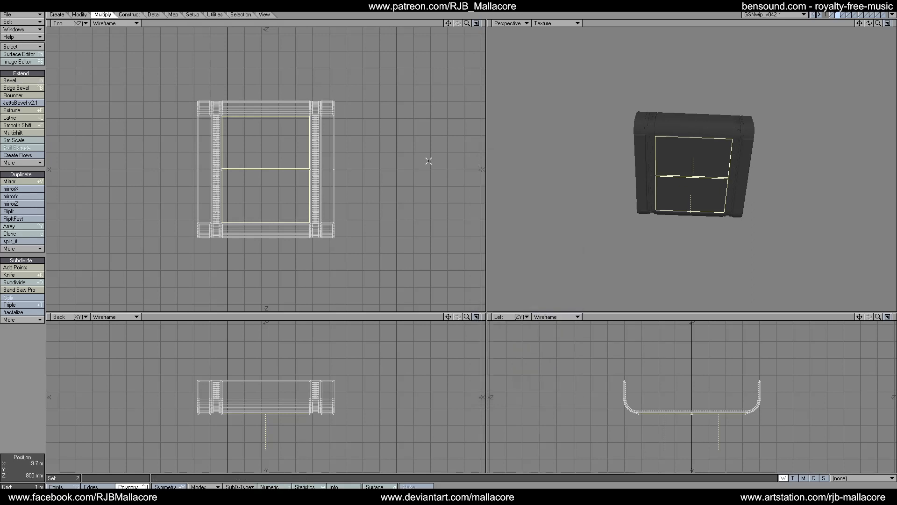
Inset both bottom panel halves by 300 mm with Multishift.
left_click(27, 133)
type("n")
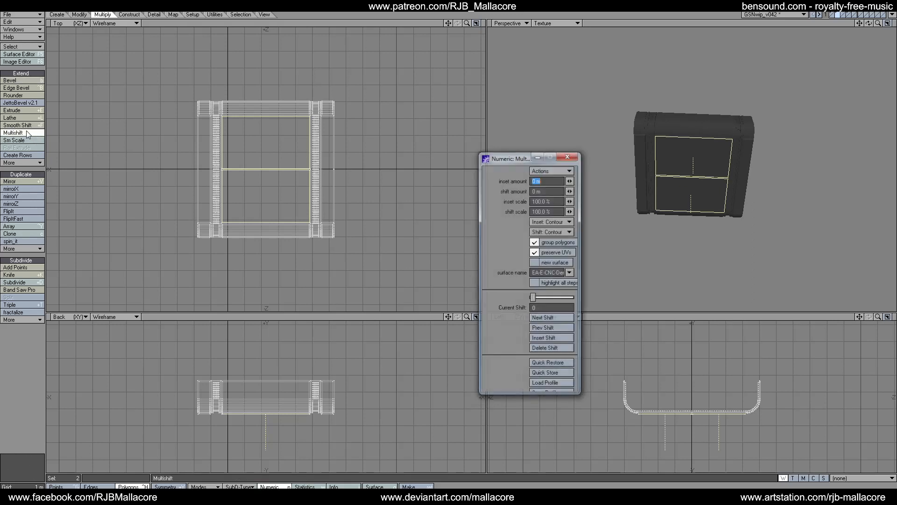
type("300")
key("Tab")
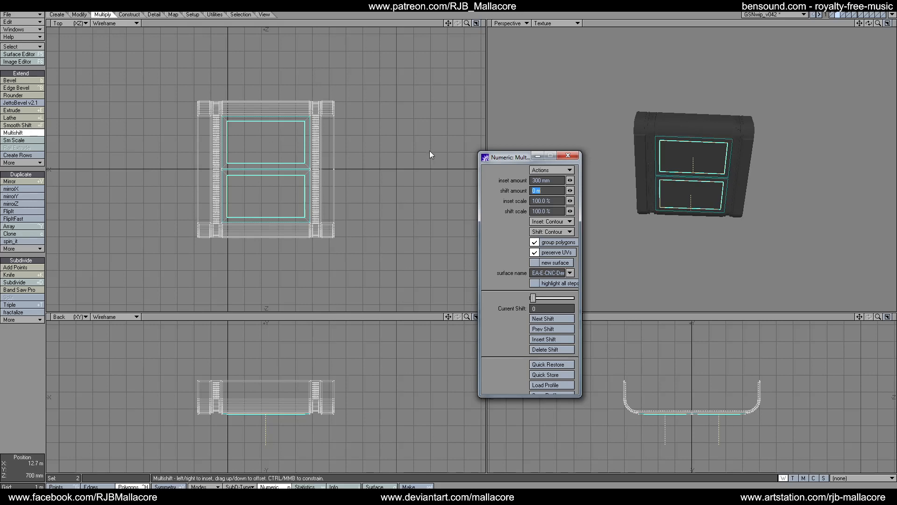
left_click(569, 156)
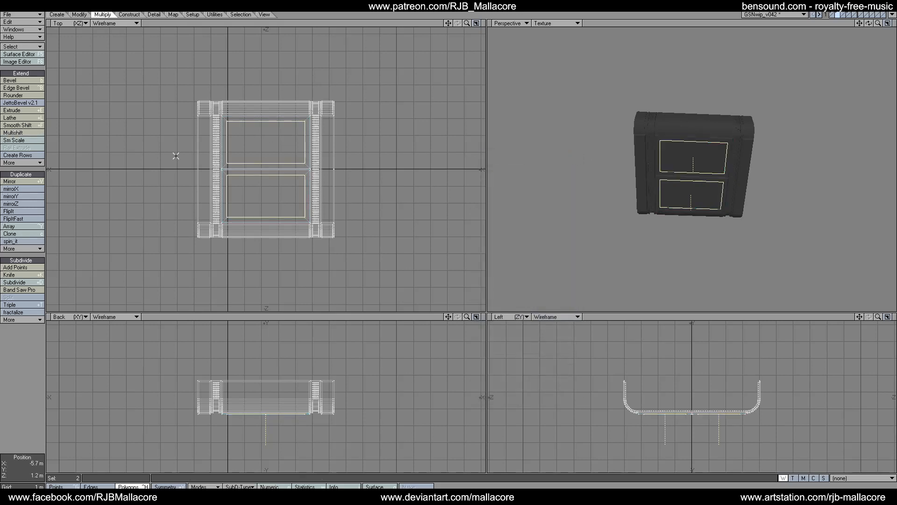
Recess the two inset bottom panels with a Multishift shift of -100 mm and clear the selection.
left_click(22, 133)
key("n")
key("Tab")
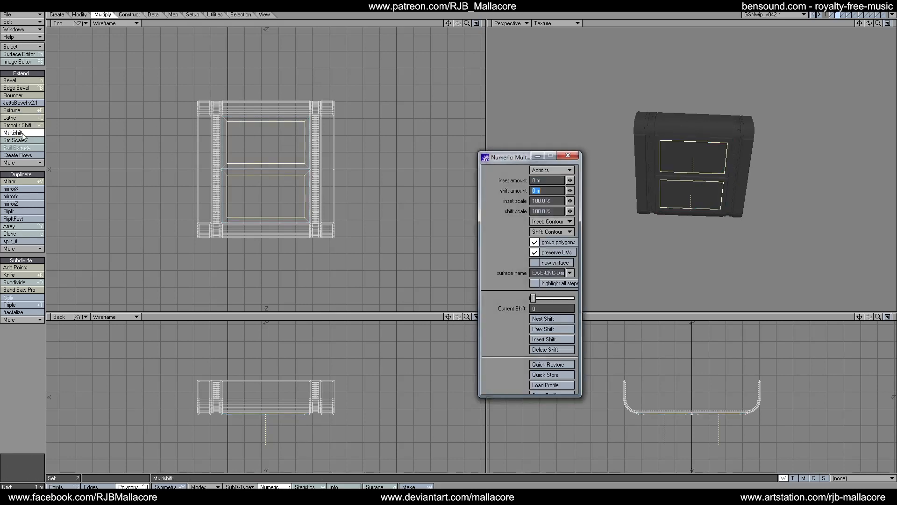
type("-100 mm")
key("Tab")
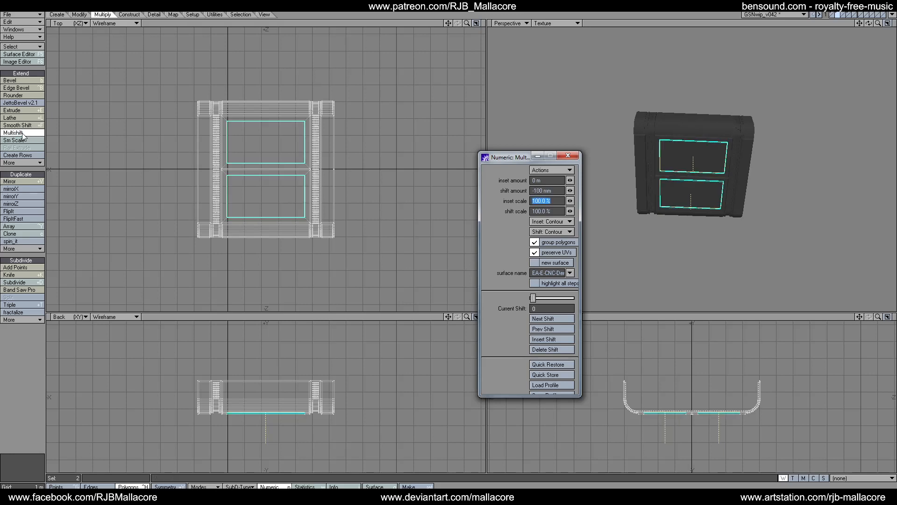
left_click(568, 156)
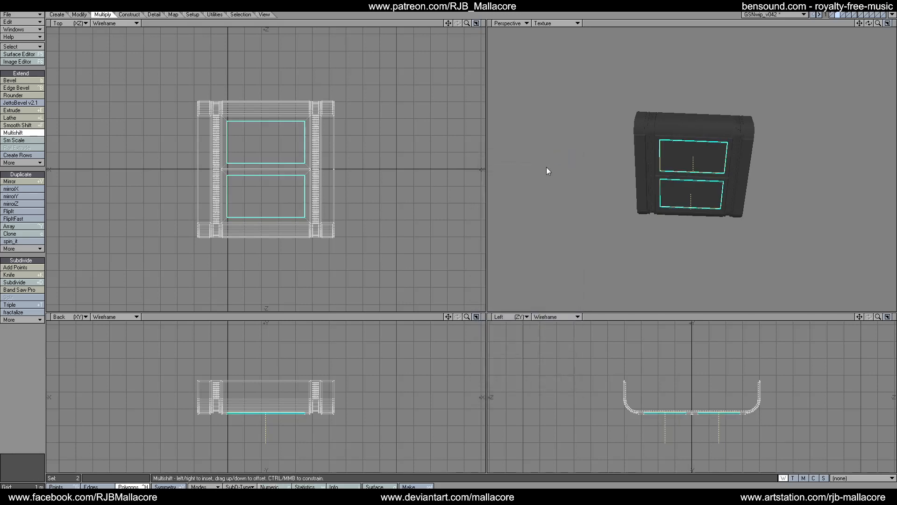
key("space")
left_click(36, 350)
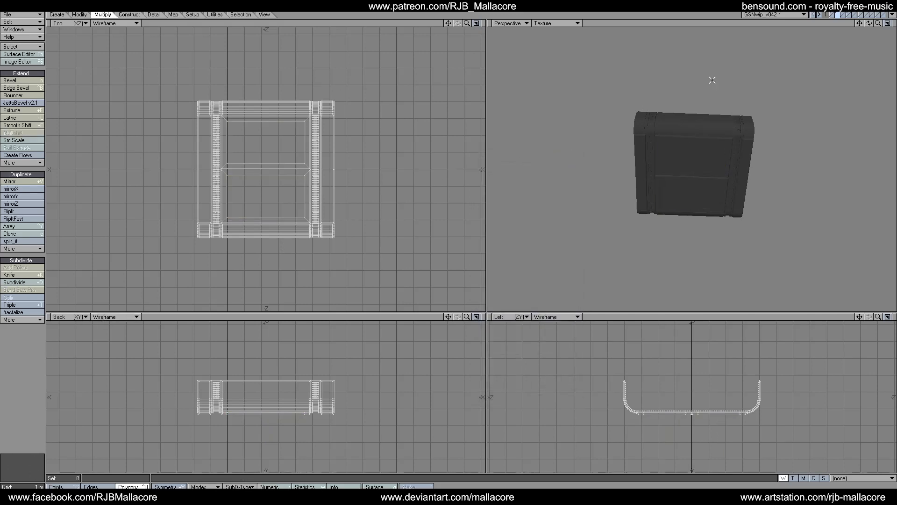
Show the main ship layer with the block and inspect the recessed panels and the whole ship from below and above.
left_click_drag(869, 26, 869, 27)
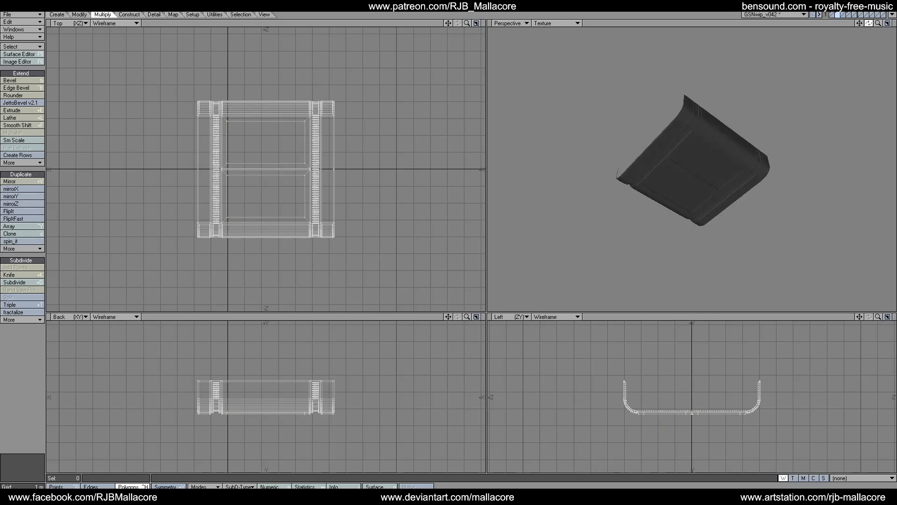
left_click(833, 14)
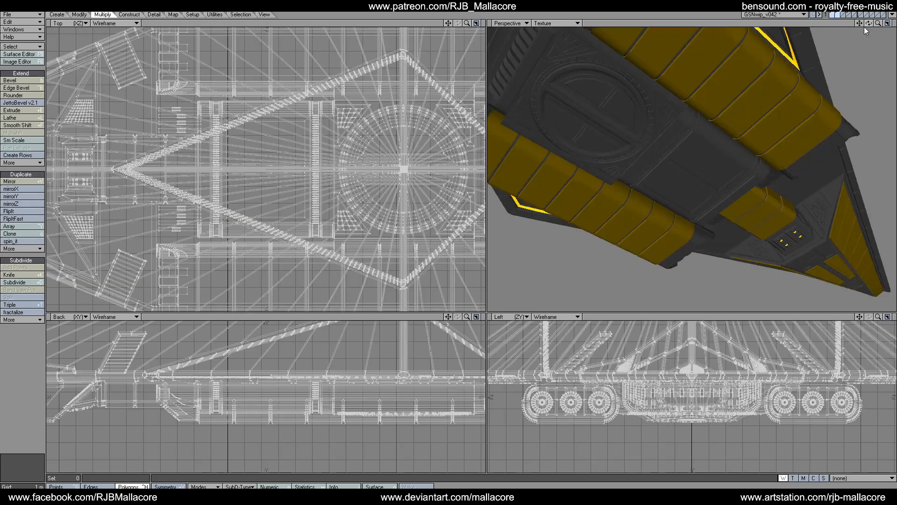
left_click_drag(869, 23, 870, 24)
mouse_move(868, 23)
left_mouse_down()
mouse_move(850, 17)
mouse_move(824, 31)
mouse_move(853, 39)
mouse_move(866, 28)
left_mouse_up()
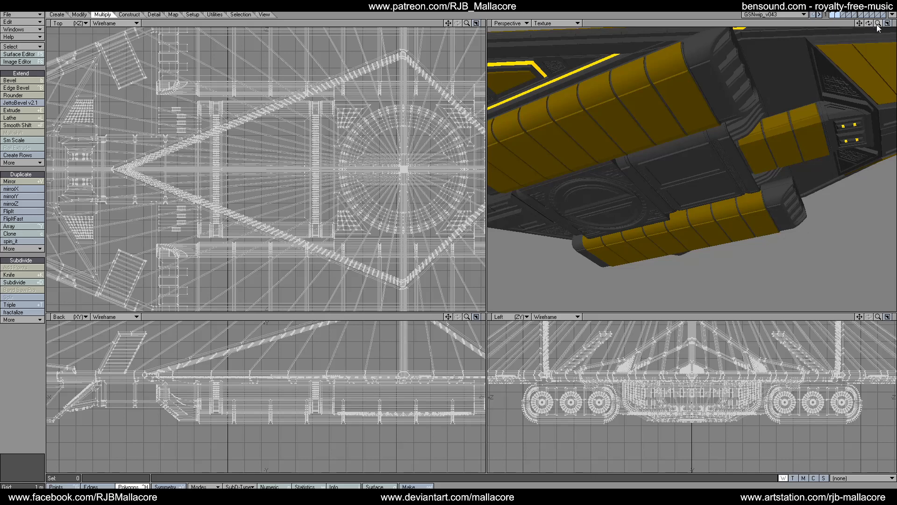
left_click_drag(876, 25, 692, 158)
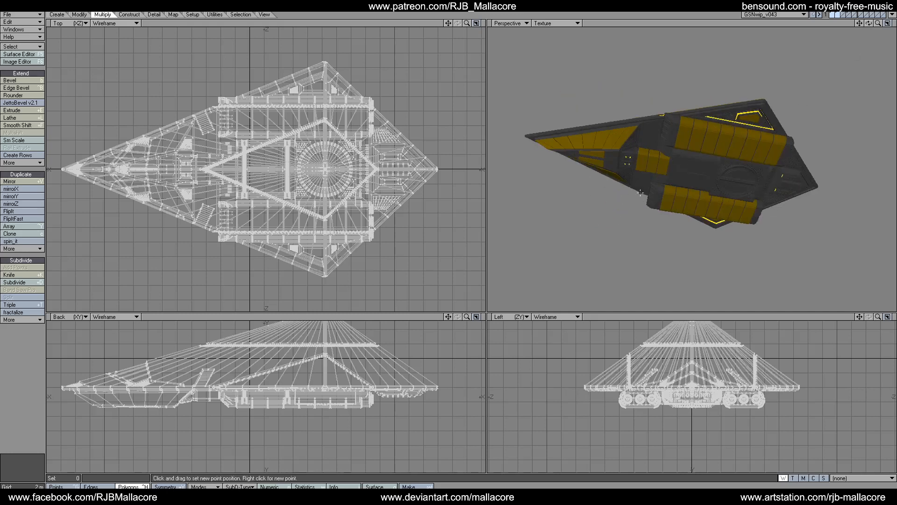
left_click_drag(869, 23, 871, 96)
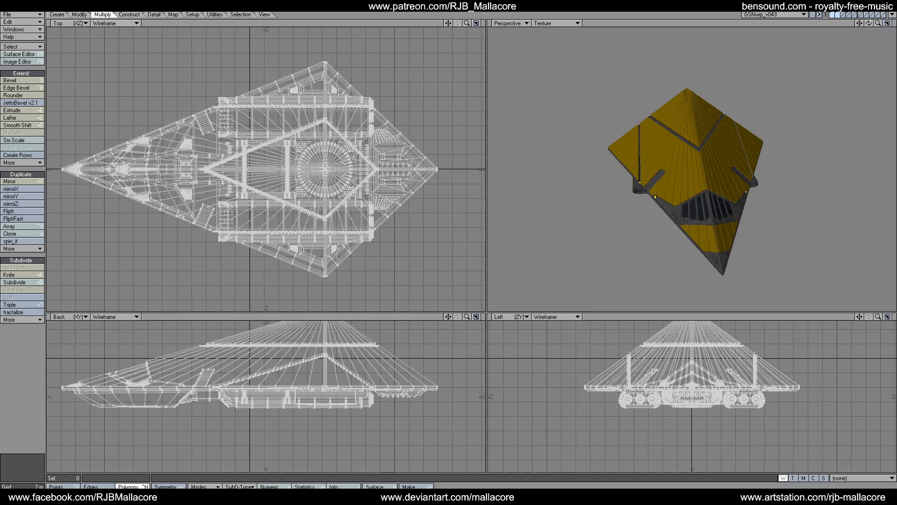
Switch to Windows Photo Viewer and compare the concept sketch with the Work in progress 3 perspective and orthographic renders.
left_click(496, 496)
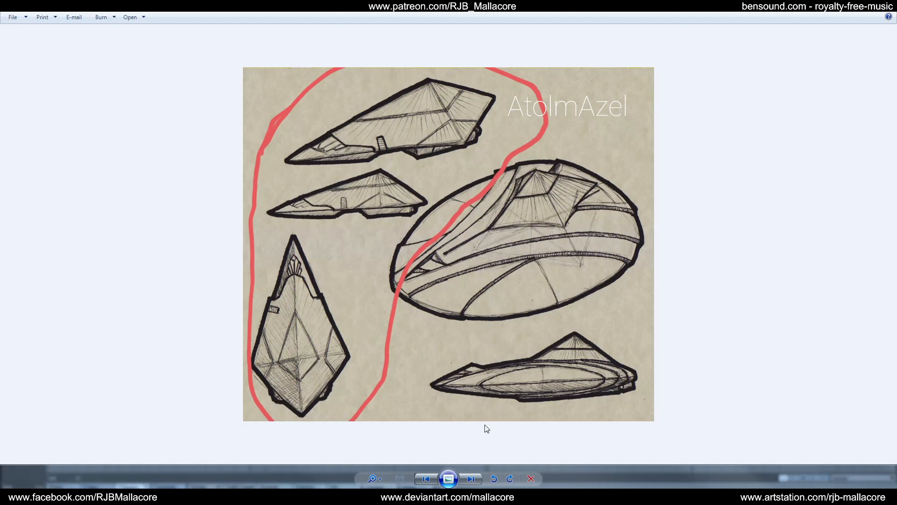
left_click(471, 478)
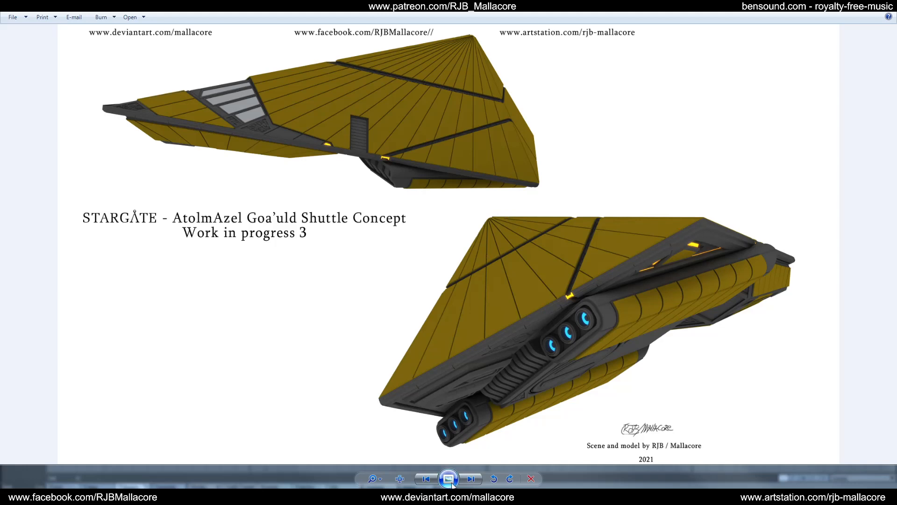
left_click(466, 481)
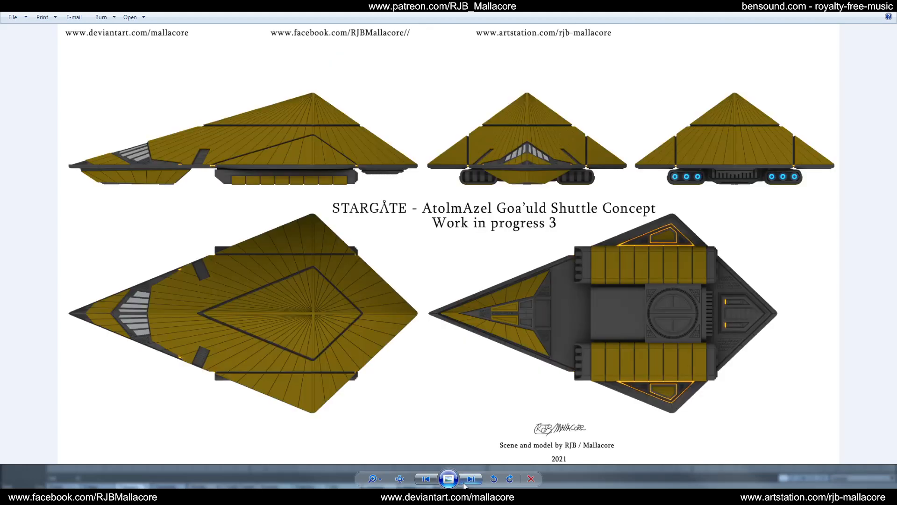
left_click(426, 478)
scroll(321, 163, "up", 3)
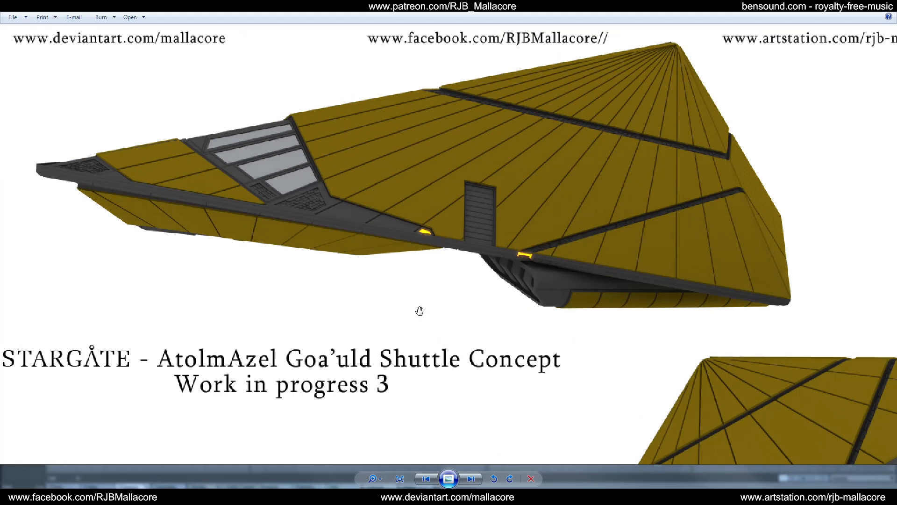
left_click_drag(588, 265, 531, 271)
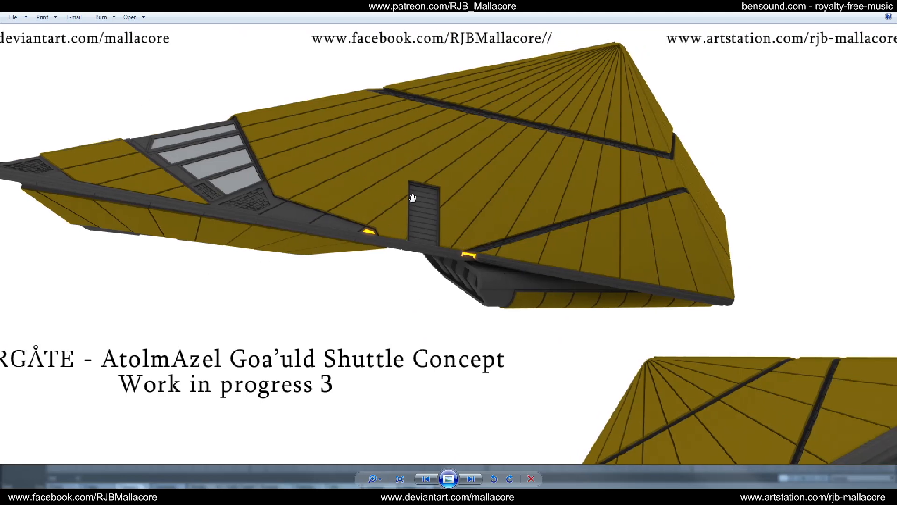
scroll(659, 303, "down", 1)
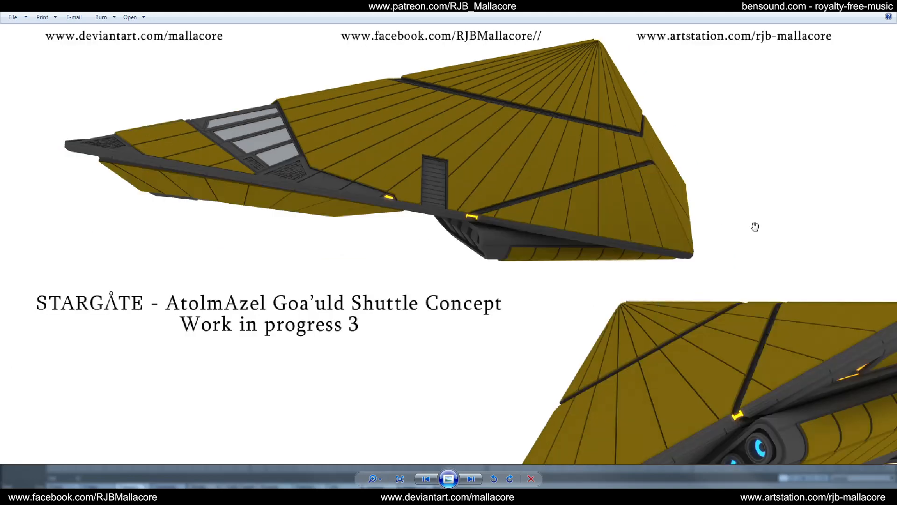
scroll(385, 265, "down", 1)
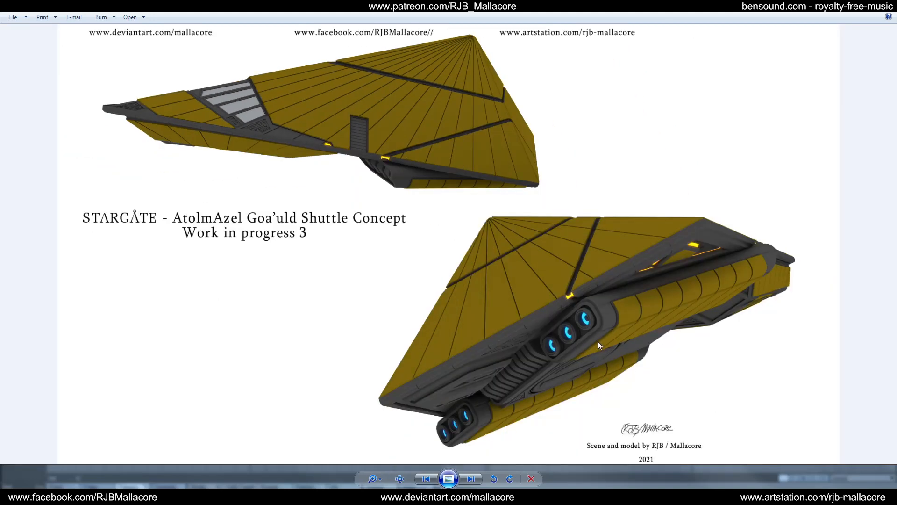
left_click(471, 478)
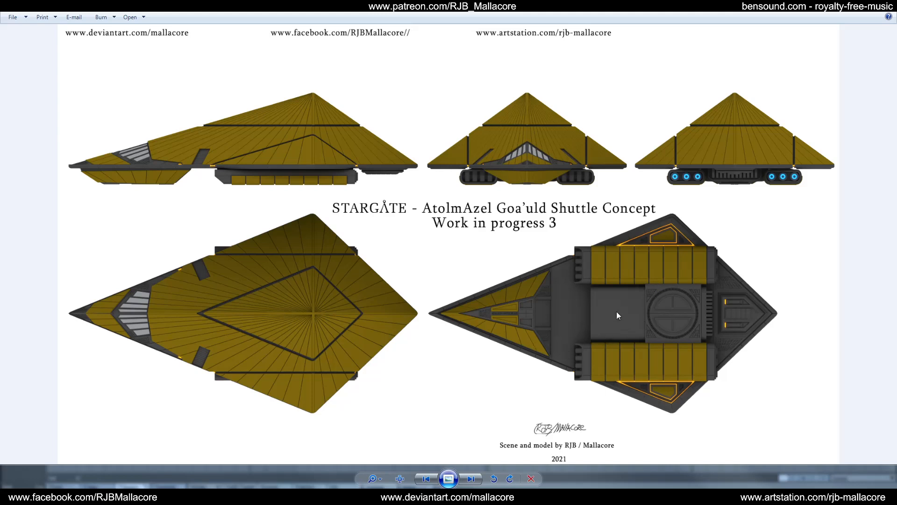
left_click(432, 480)
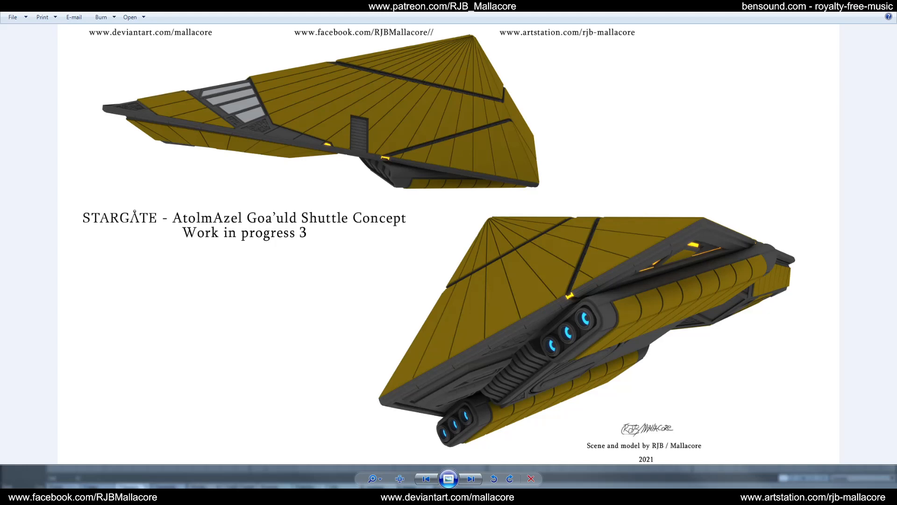
Switch back to LightWave Modeler and isolate the central block's layer at close range.
mouse_move(253, 496)
left_click(253, 450)
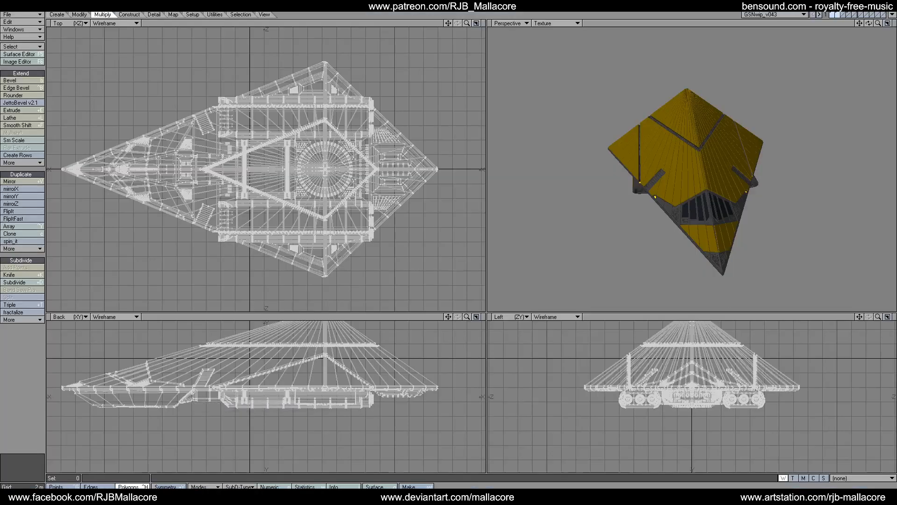
left_click(837, 15)
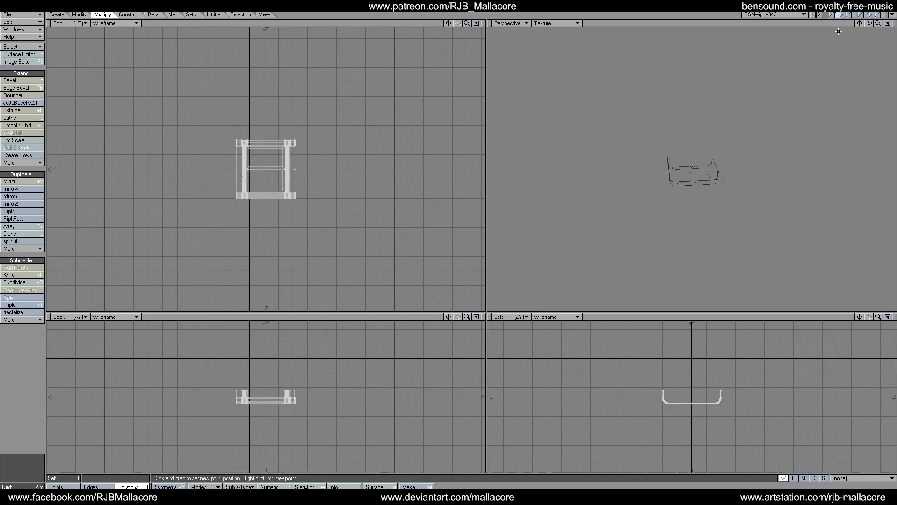
left_click_drag(466, 22, 491, 28)
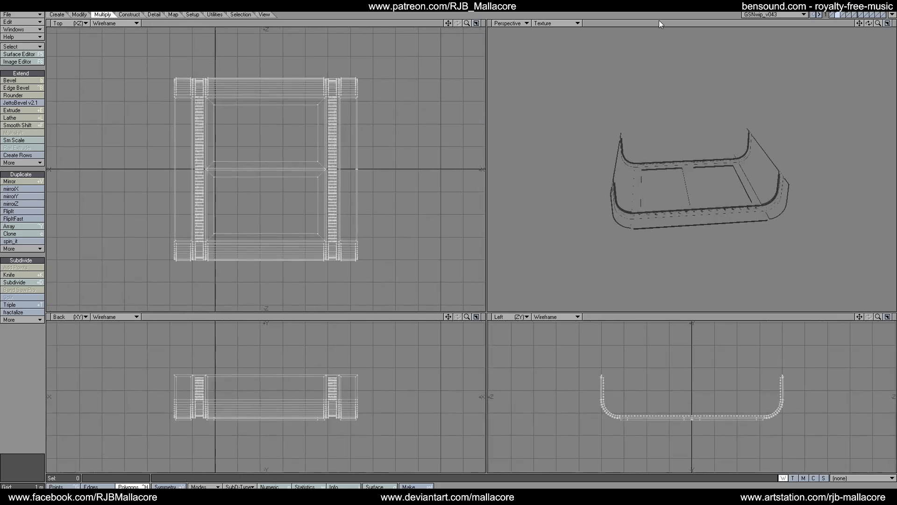
Draw a flat box about 5 m by 1 m on an empty layer, along the outer edge of one inset panel with the block as background.
left_click(842, 15)
left_click(838, 16)
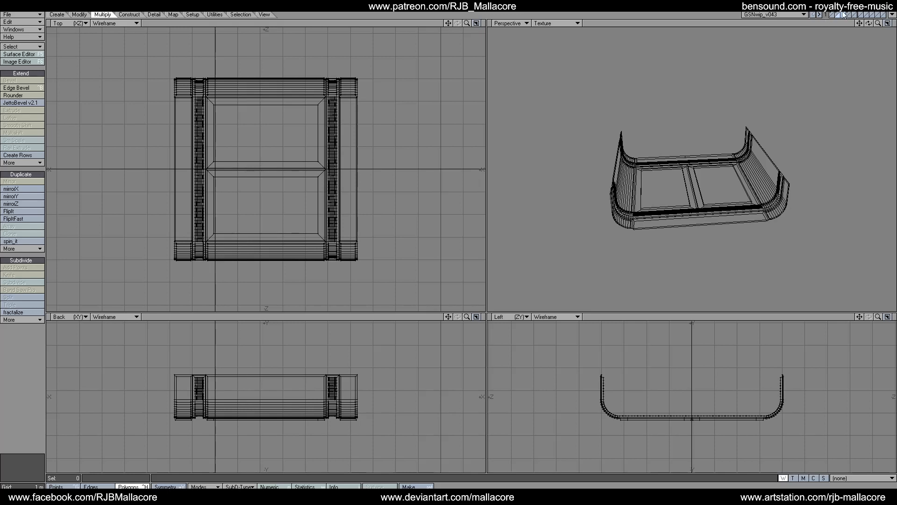
left_click(56, 15)
left_click(24, 82)
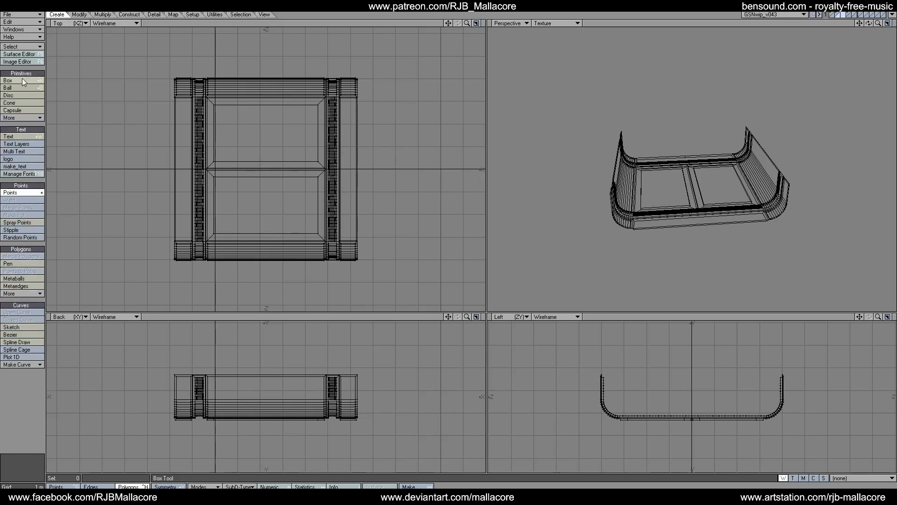
left_click_drag(206, 106, 322, 117)
left_click_drag(263, 104, 261, 126)
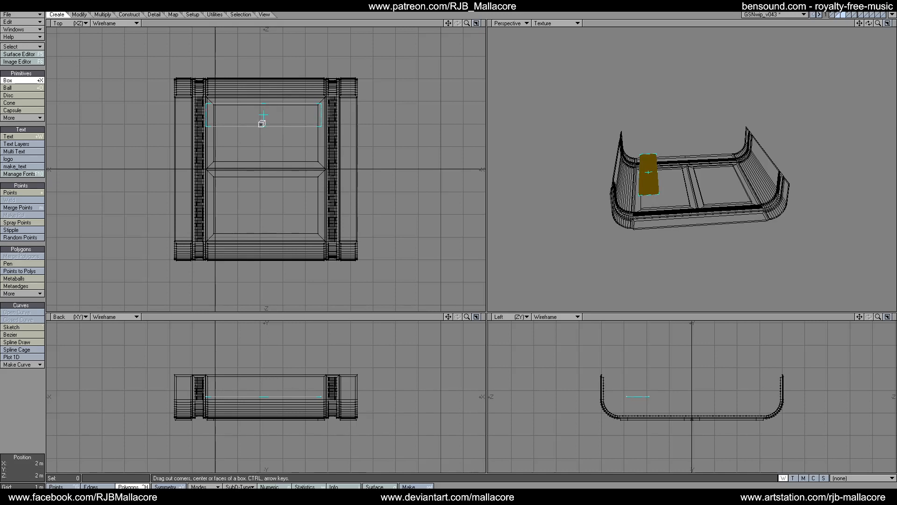
key("space")
Knife two crosswise cuts through the flat box at about X = 1 m and X = 3.4 m.
left_click(102, 14)
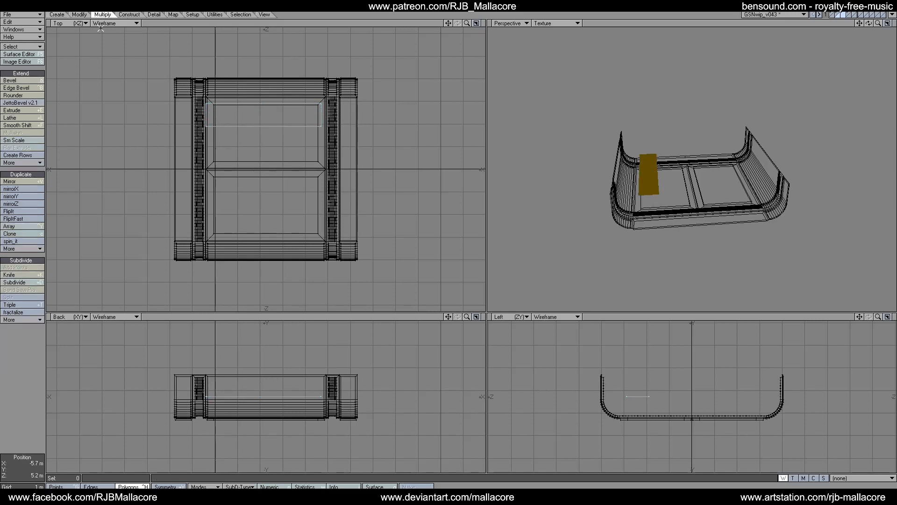
left_click(20, 274)
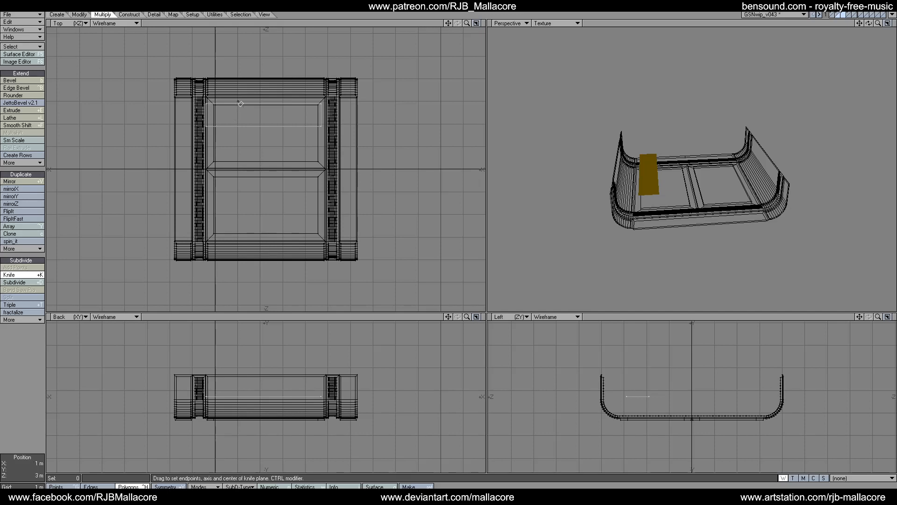
left_click_drag(238, 102, 238, 137)
key("space")
left_click(23, 275)
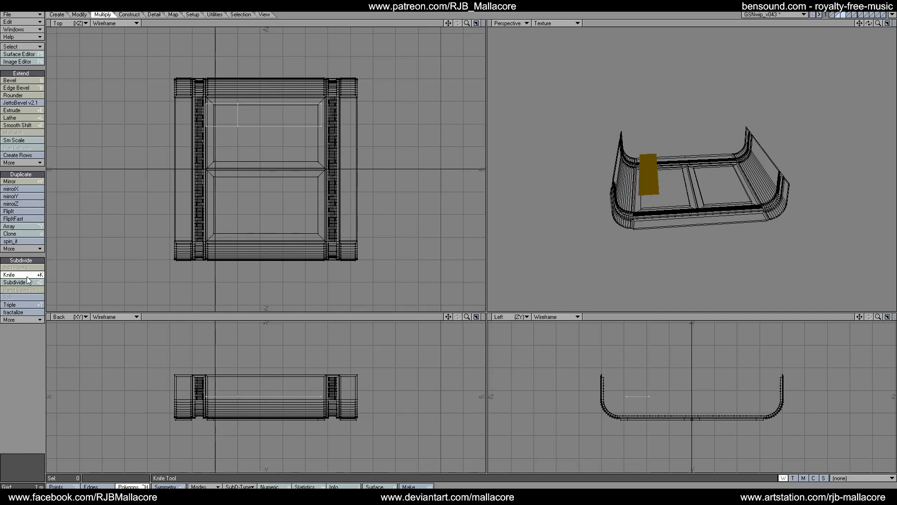
left_click_drag(291, 102, 296, 137)
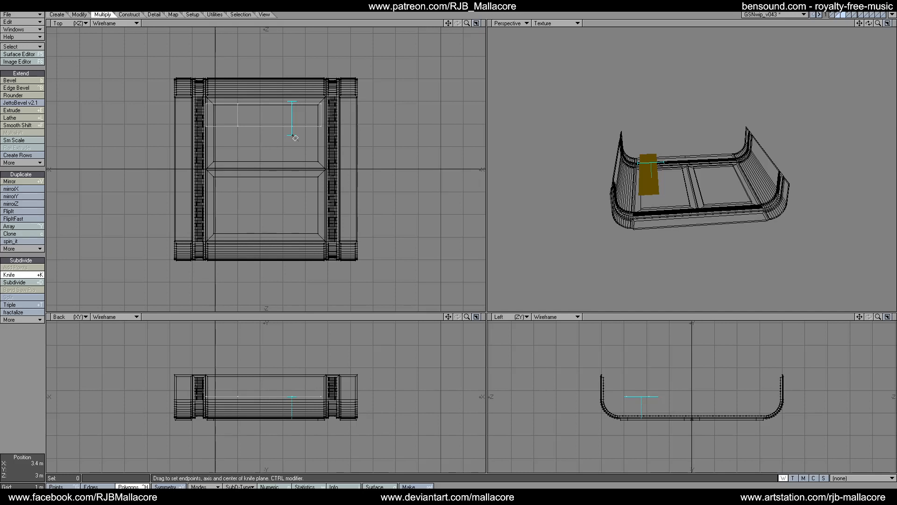
key("space")
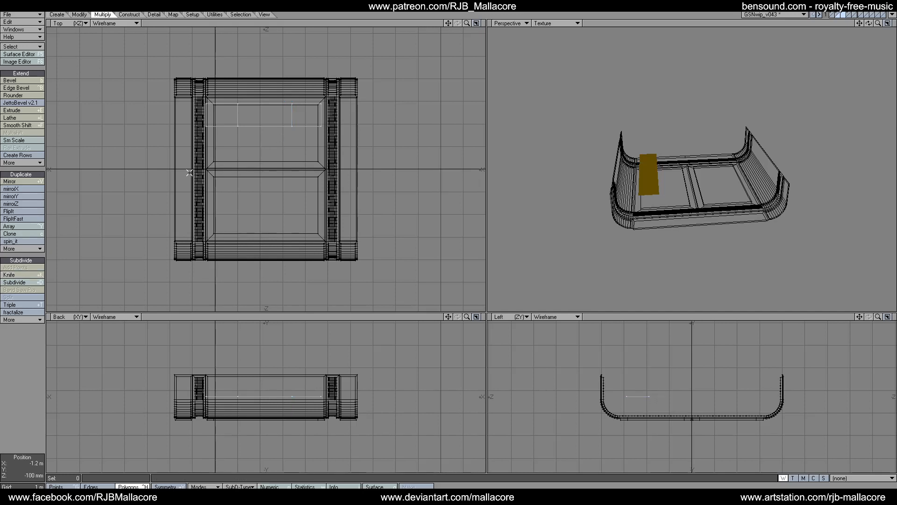
Knife two more crosswise cuts through the flat box, one just outside each of the existing cuts.
left_click(21, 275)
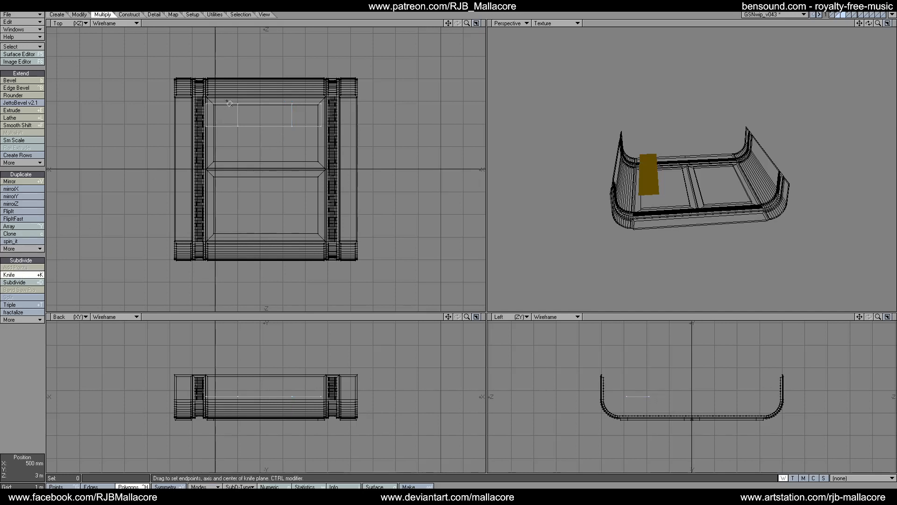
left_click_drag(231, 127, 228, 139)
key("space")
left_click(21, 275)
left_click_drag(304, 128, 306, 102)
key("space")
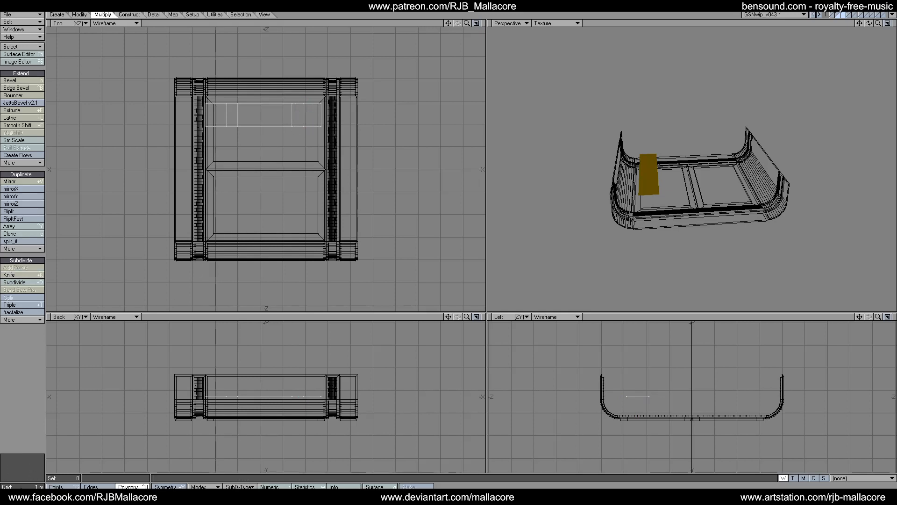
Narrow both ends of the flat box by moving the four outer points of its inner edge towards the opposite edge, leaving sloped transitions.
key("ctrl+g")
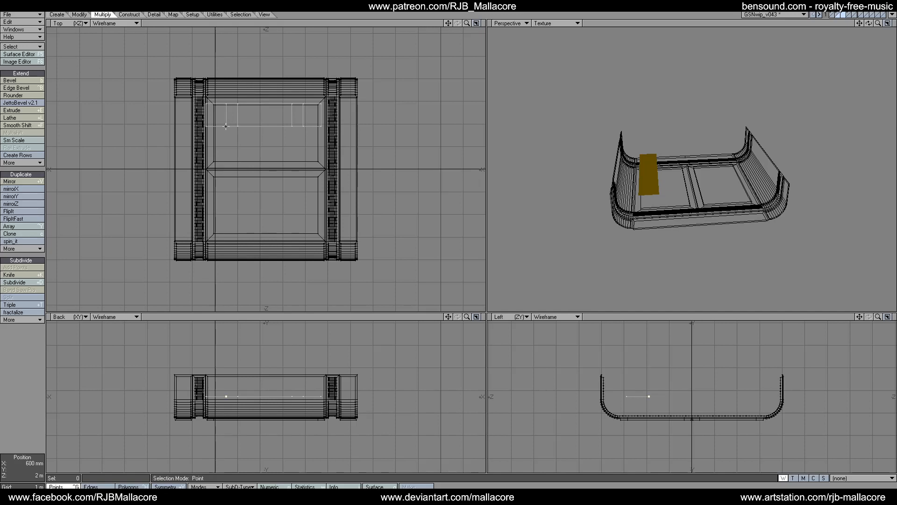
left_click(226, 125)
left_click(206, 125)
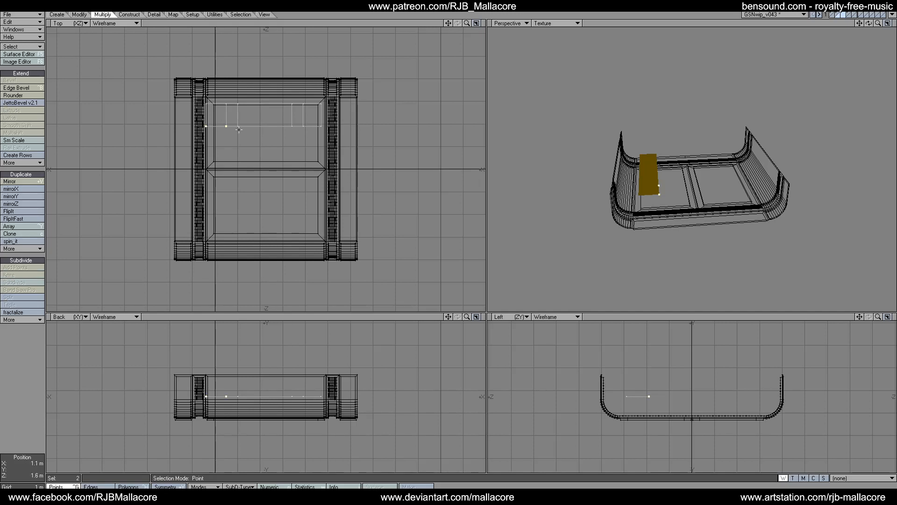
left_click(321, 127)
key("t")
left_click_drag(327, 154, 327, 148)
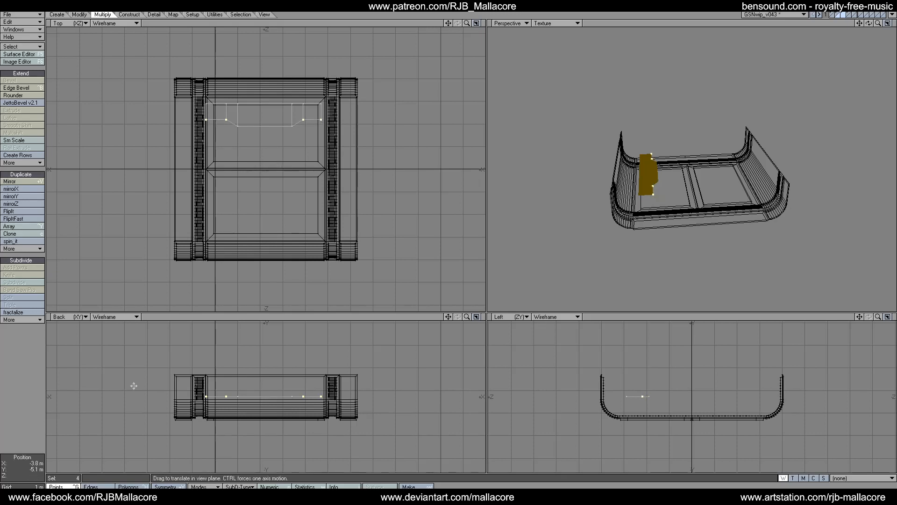
left_click(66, 486)
left_click(36, 406)
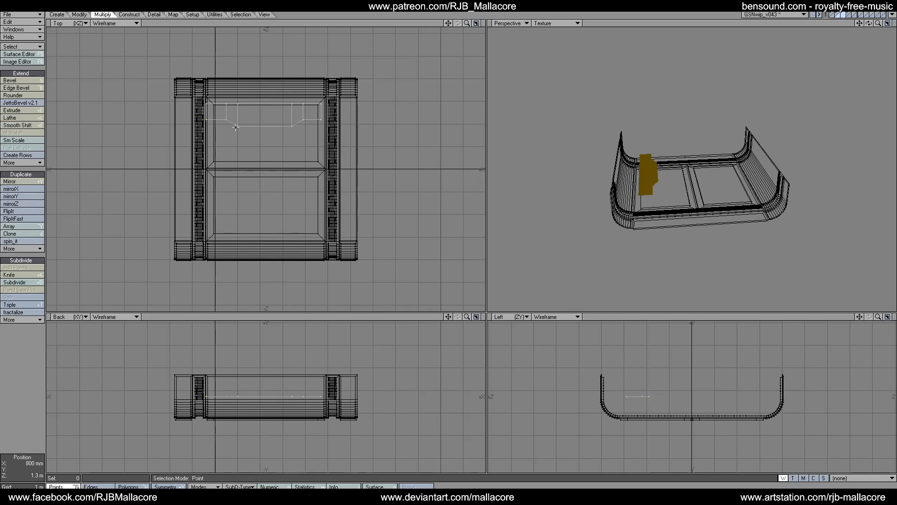
Shift the four points of the sloped section at the +X end slightly outward to even out the profile.
right_click_drag(216, 132, 218, 133)
mouse_move(309, 114)
right_mouse_down()
mouse_move(273, 149)
mouse_move(278, 142)
right_mouse_up()
left_click_drag(294, 126, 298, 126)
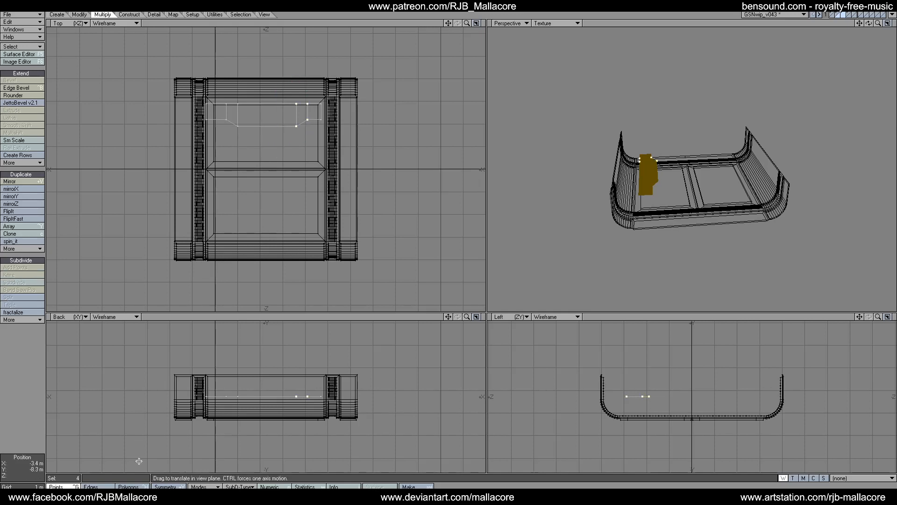
Merge the five sections into a single polygon and remove the four leftover points along its straight edge.
left_click(131, 486)
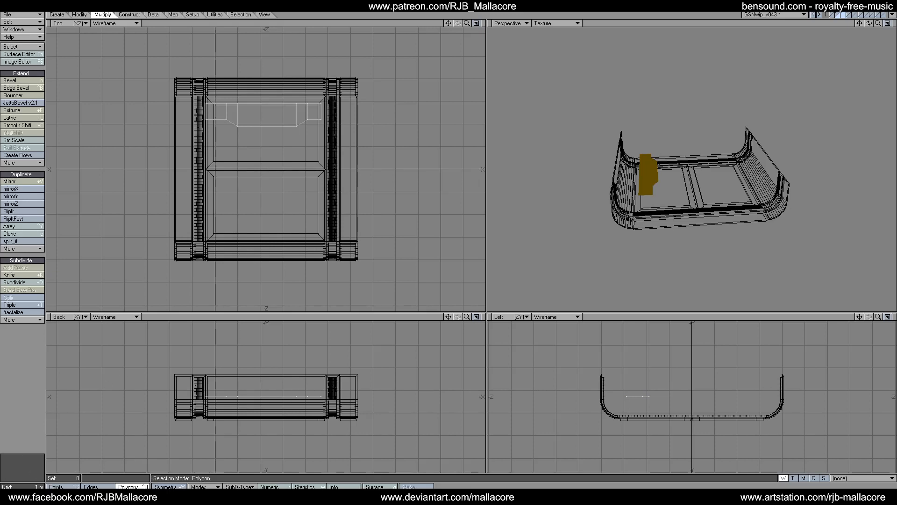
left_click_drag(312, 109, 225, 113)
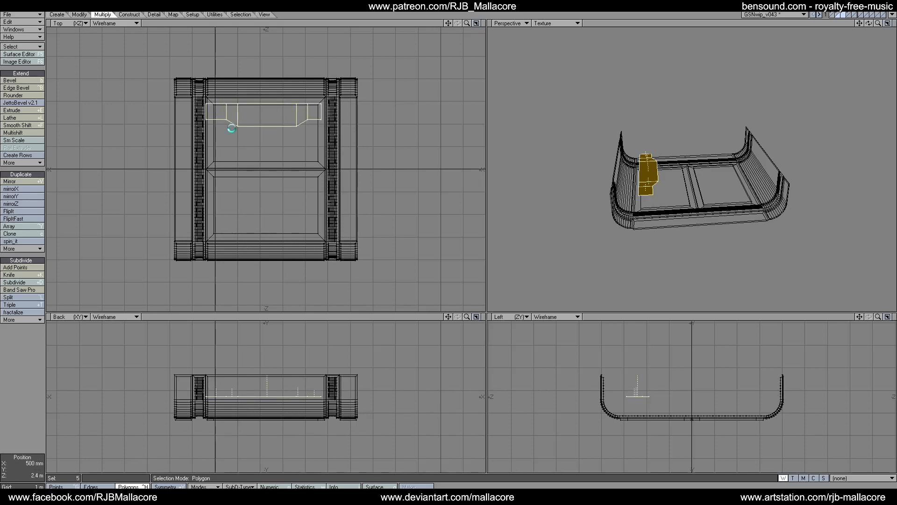
left_click(57, 486)
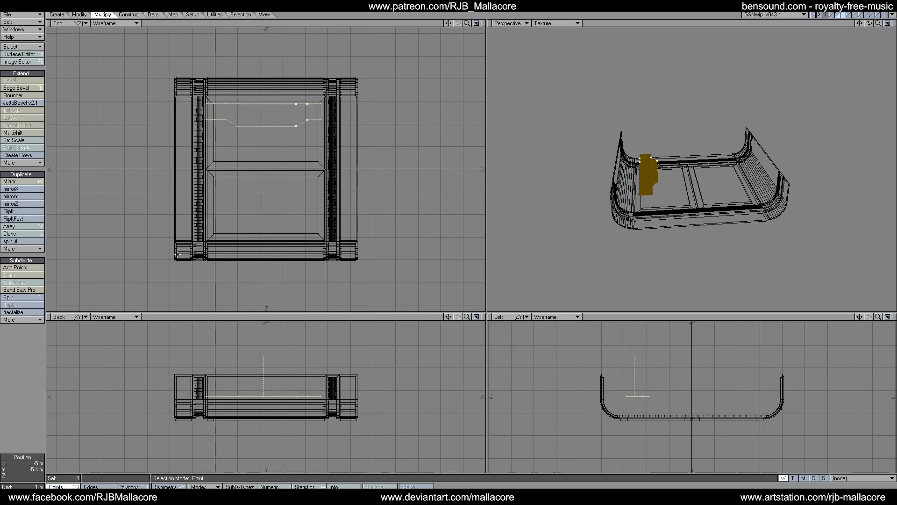
left_click(22, 350)
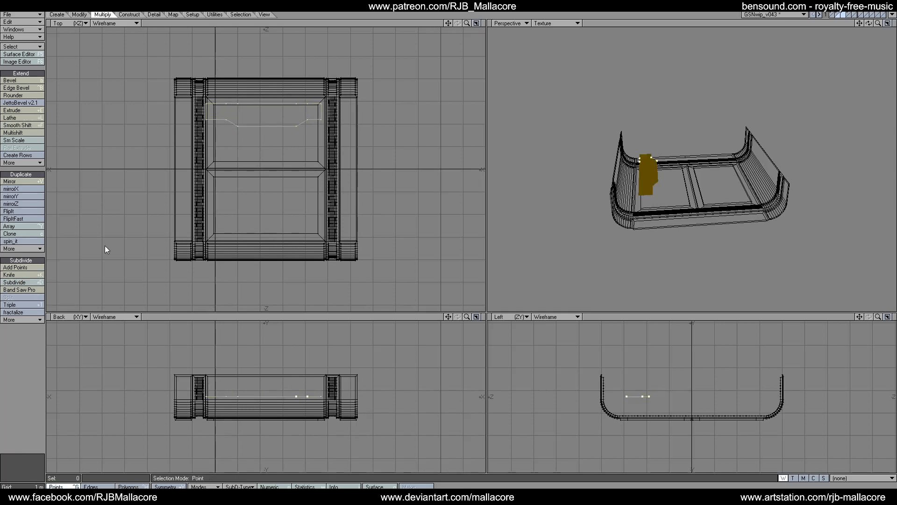
left_click(226, 103)
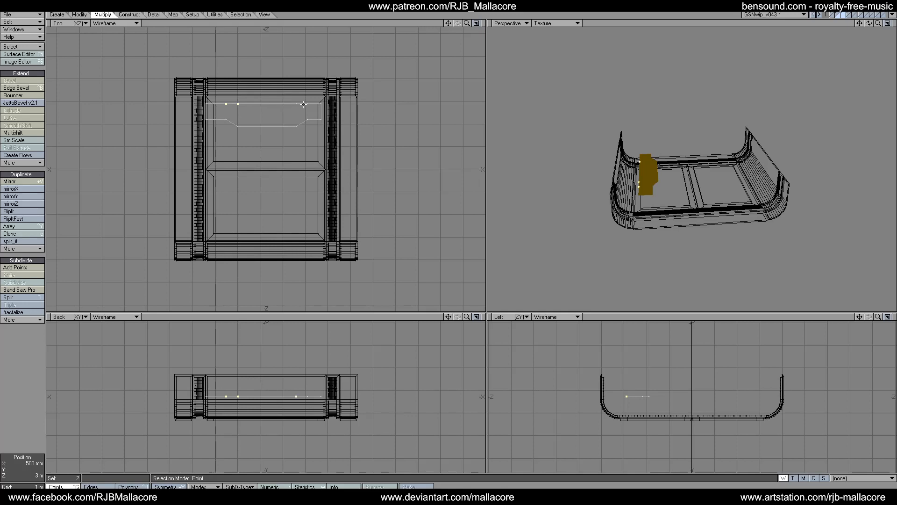
key("slash")
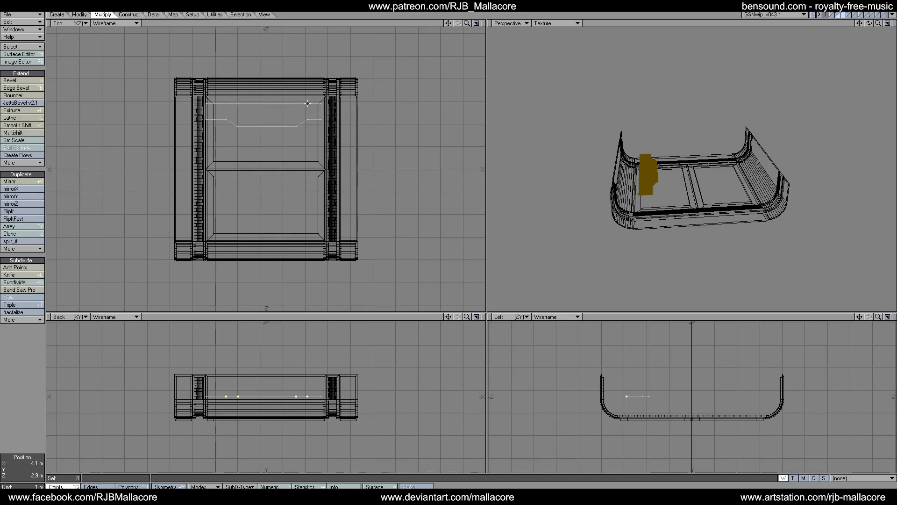
Mirror the notched shape across the inset panel's middle, and mirror both shapes across Z = 0 onto the other panel.
key("shift+v")
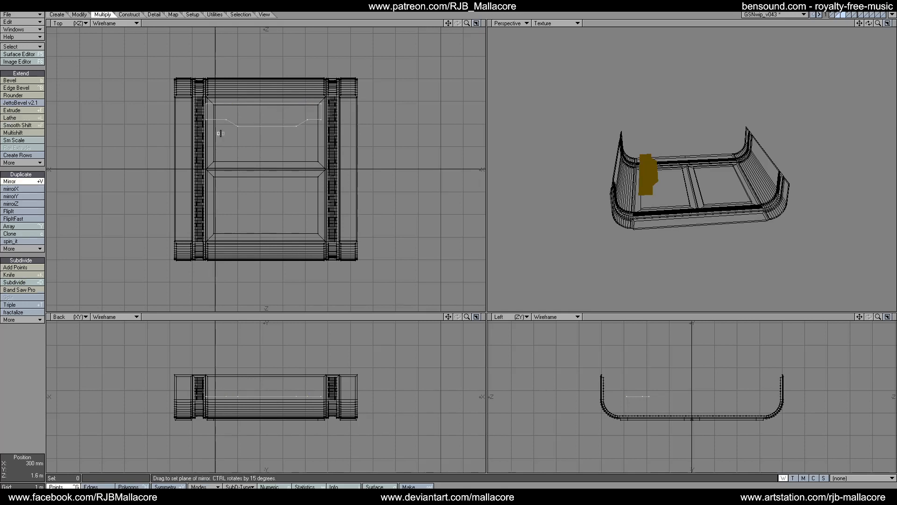
left_click_drag(222, 131, 244, 135)
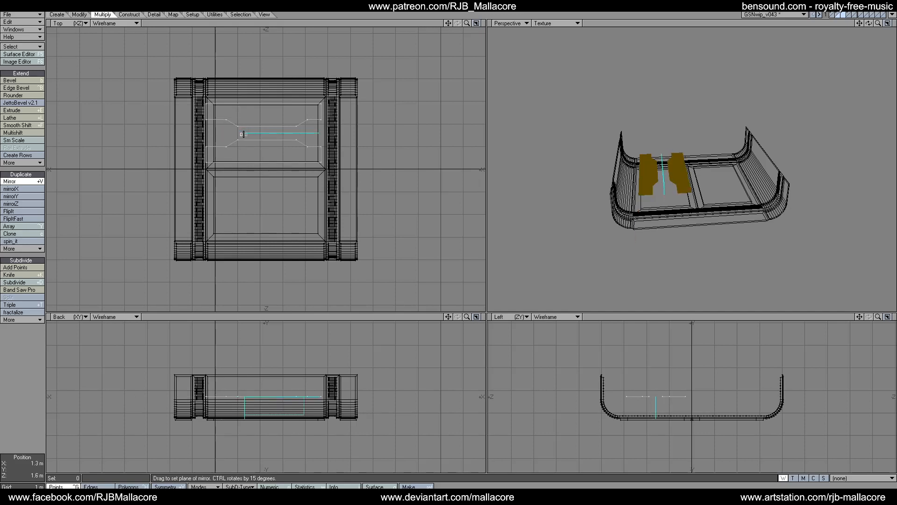
key("space")
left_click(37, 182)
left_click_drag(389, 169, 359, 169)
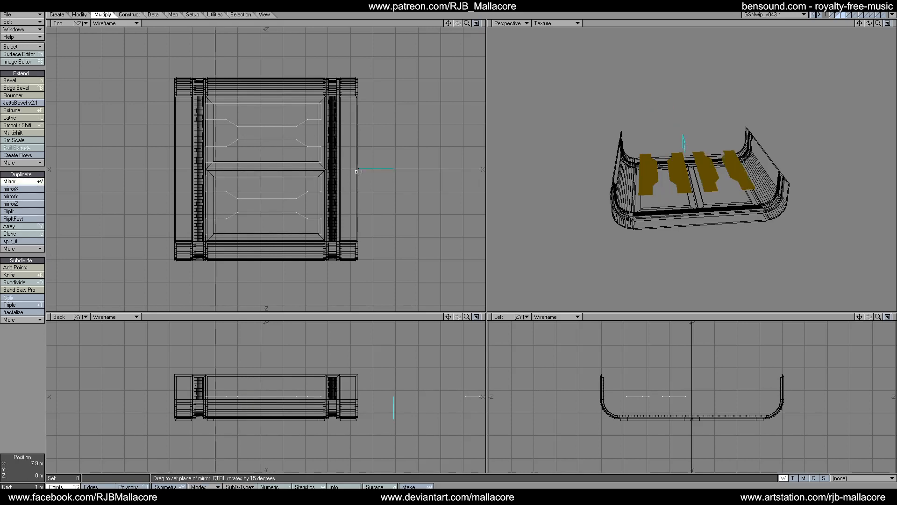
key("space")
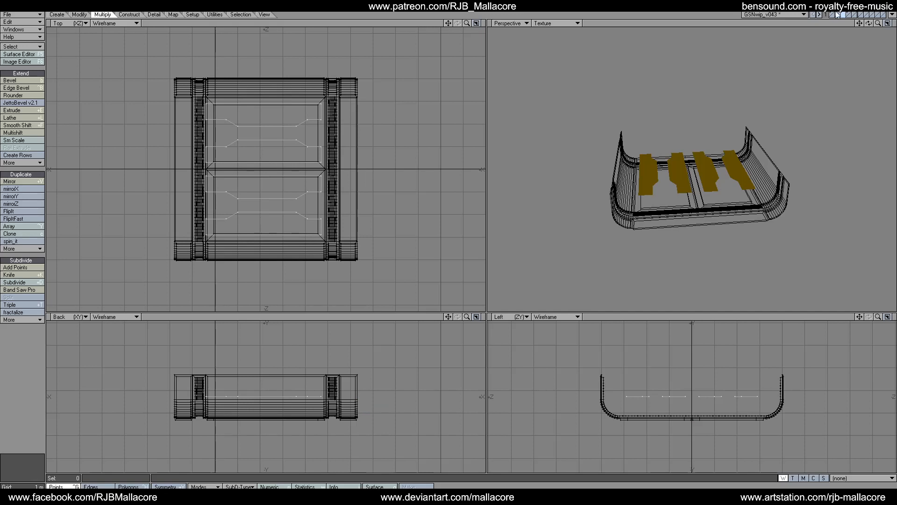
Slice the block's two recessed bottom panels with the four notched shapes as background, using Template Drill on the Y axis.
left_click(838, 14)
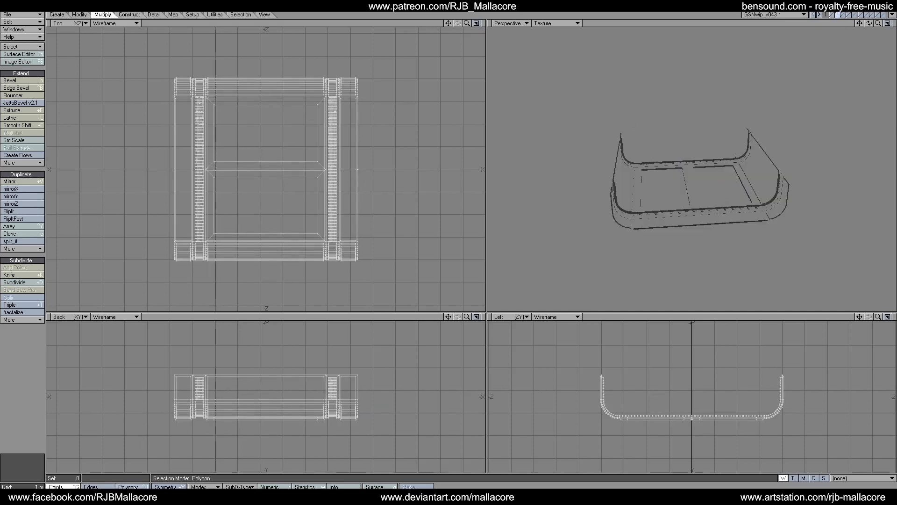
key("ctrl+h")
left_click_drag(868, 23, 878, 56)
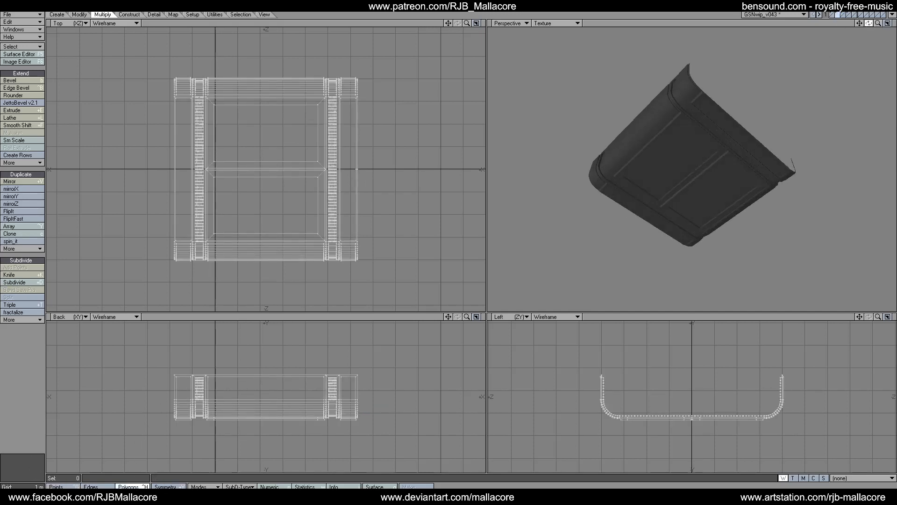
left_click_drag(699, 146, 730, 173)
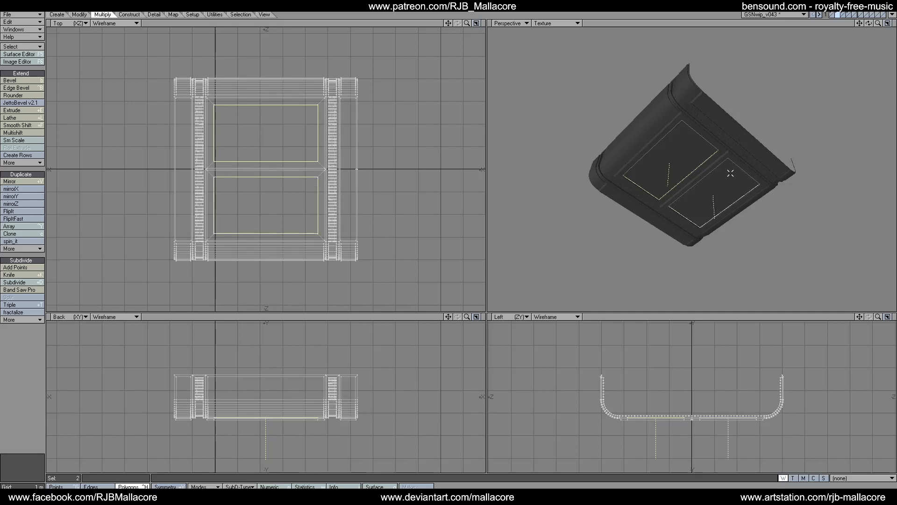
left_click(844, 16)
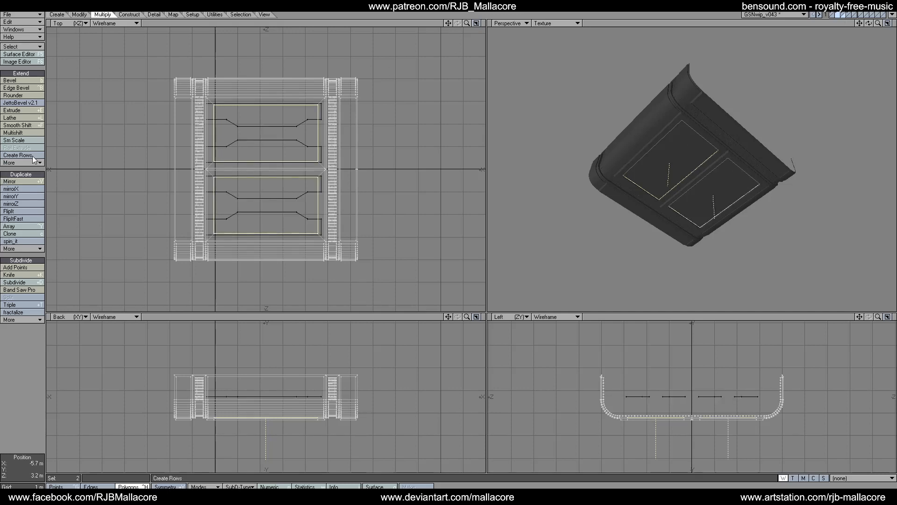
left_click(127, 15)
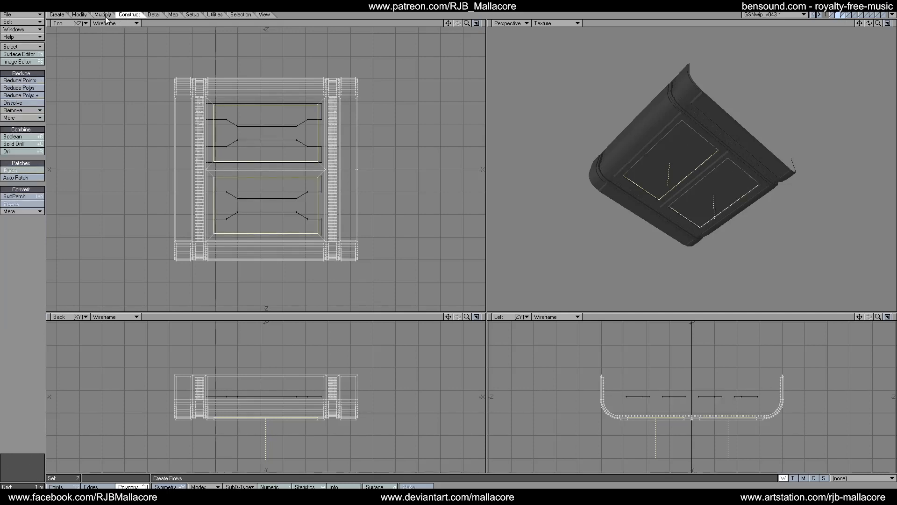
left_click(19, 151)
left_click(474, 177)
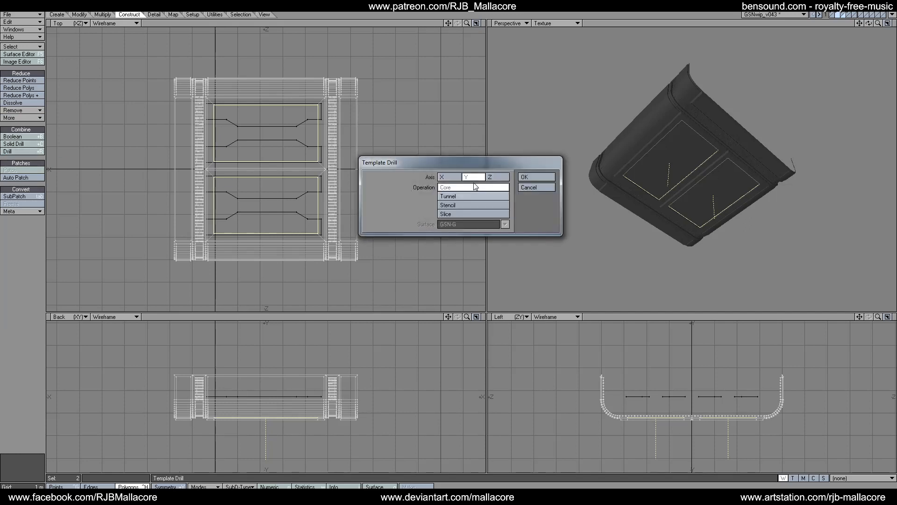
left_click(465, 215)
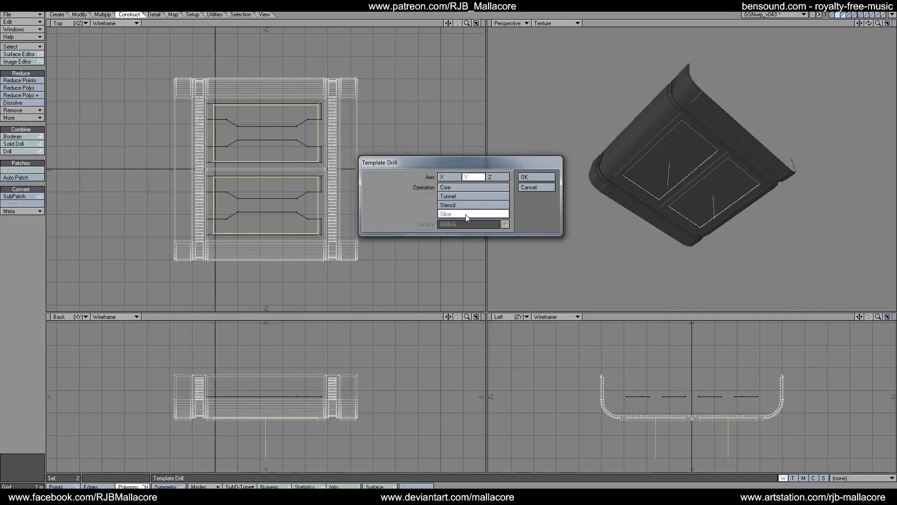
Slice the background outlines into both rectangular panels along the Y axis and keep only the four outer panel polygons selected.
left_click(533, 177)
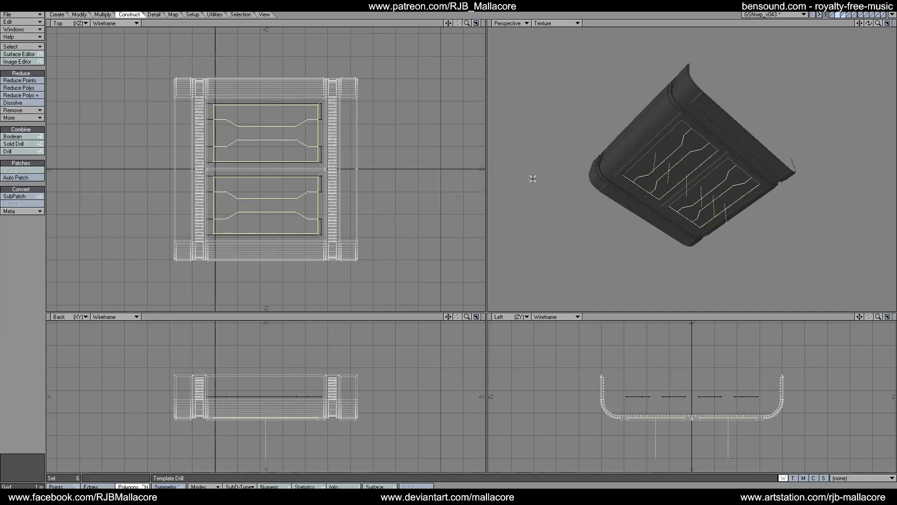
left_click(320, 134)
left_click(319, 208)
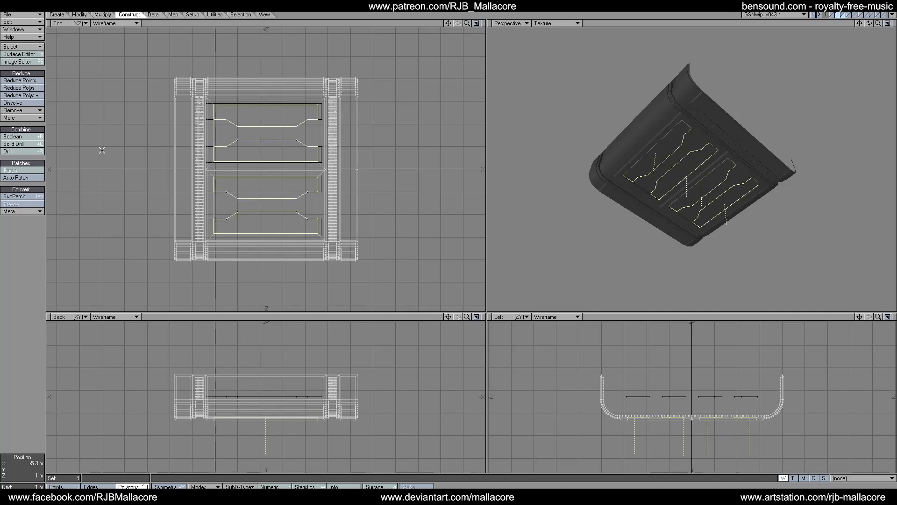
Bevel the four outer panel polygons with a 100 mm shift and 50 mm inset, and clear the selection.
left_click(103, 15)
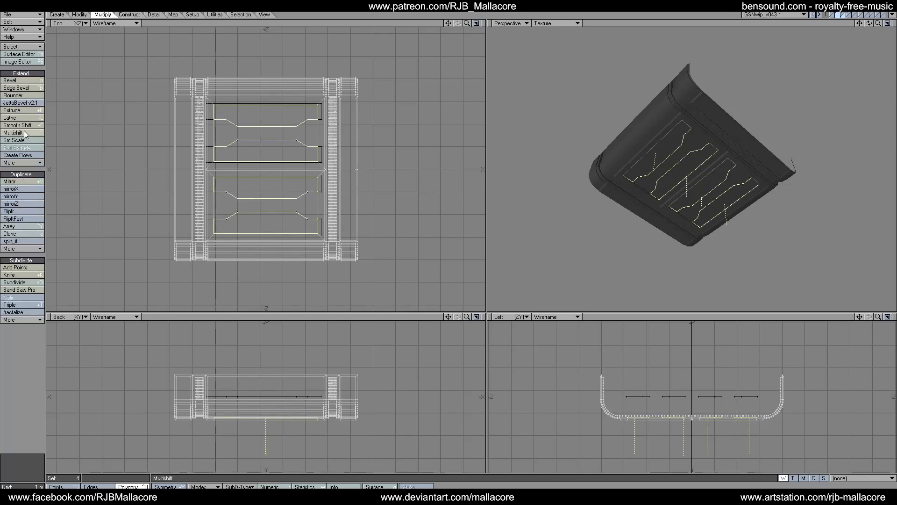
left_click(23, 82)
key("n")
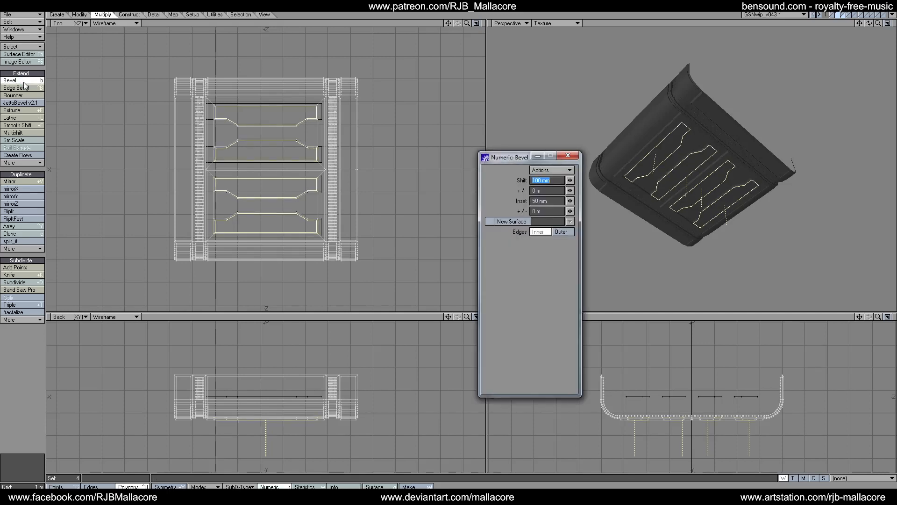
left_click(566, 155)
key("space")
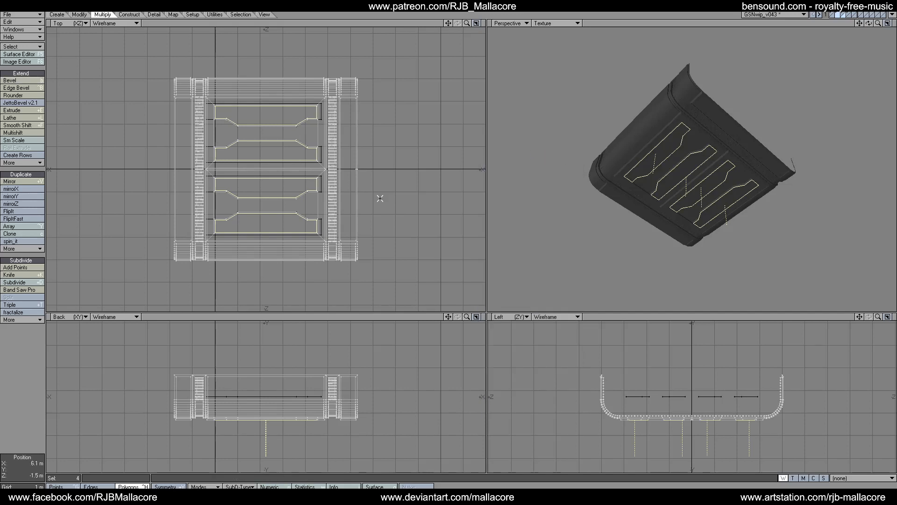
left_click(21, 361)
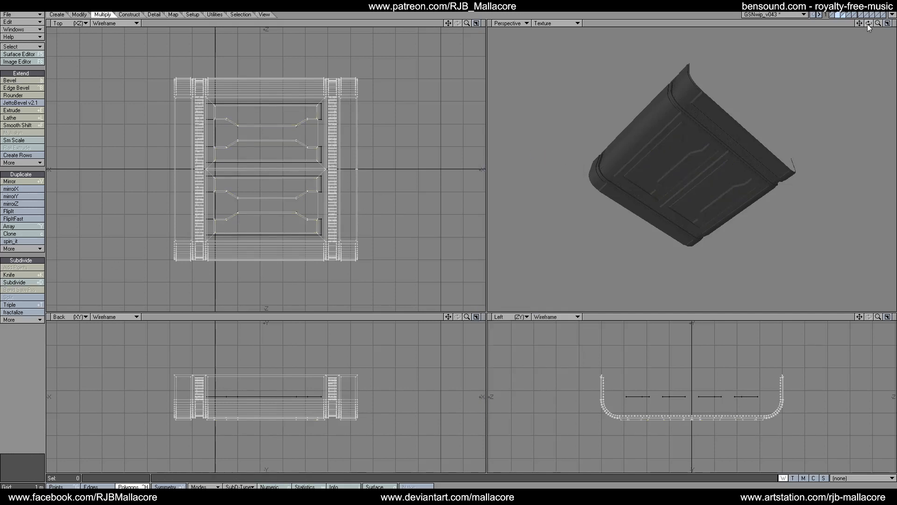
Select both dumbbell-shaped panel polygons and knife two parallel lengthwise cuts through the upper one in the Top view.
left_click_drag(868, 27, 863, 9)
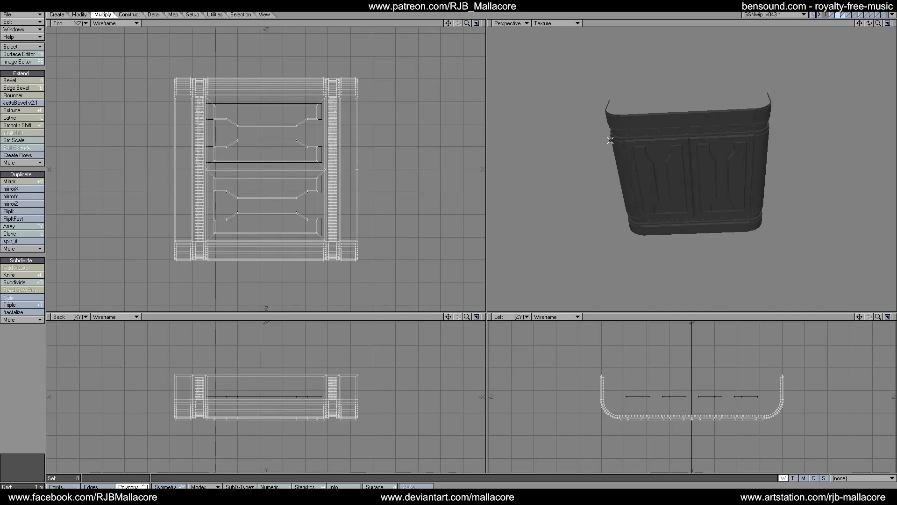
left_click(659, 155)
left_click(712, 151)
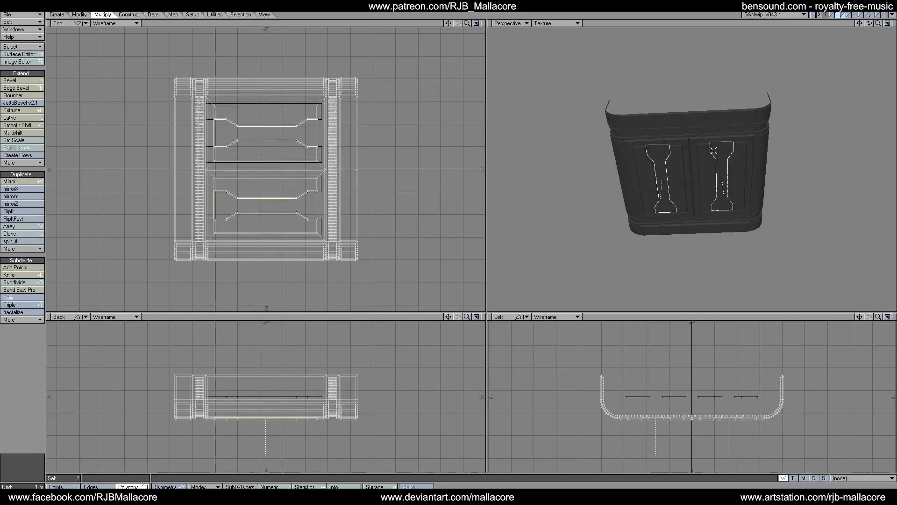
left_click(12, 133)
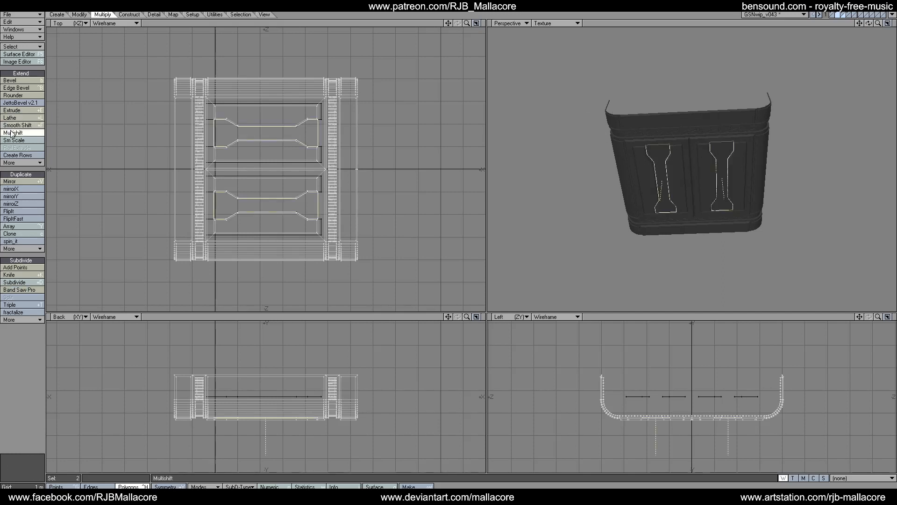
left_click(8, 275)
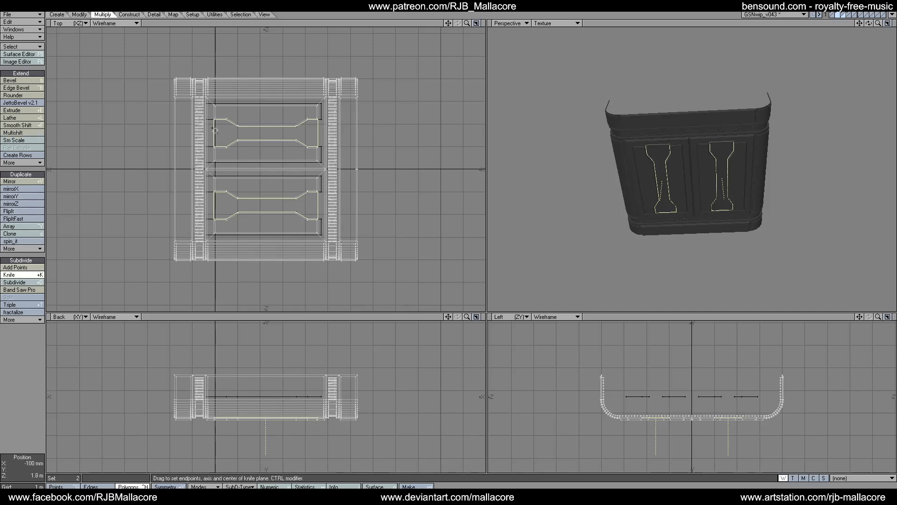
left_click_drag(212, 126, 326, 130)
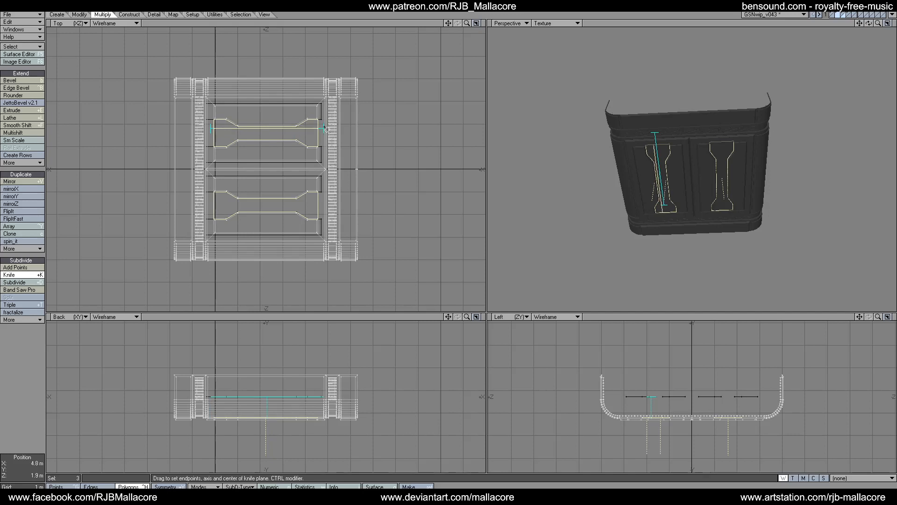
key("space")
left_click(9, 275)
left_click_drag(211, 139, 326, 141)
key("space")
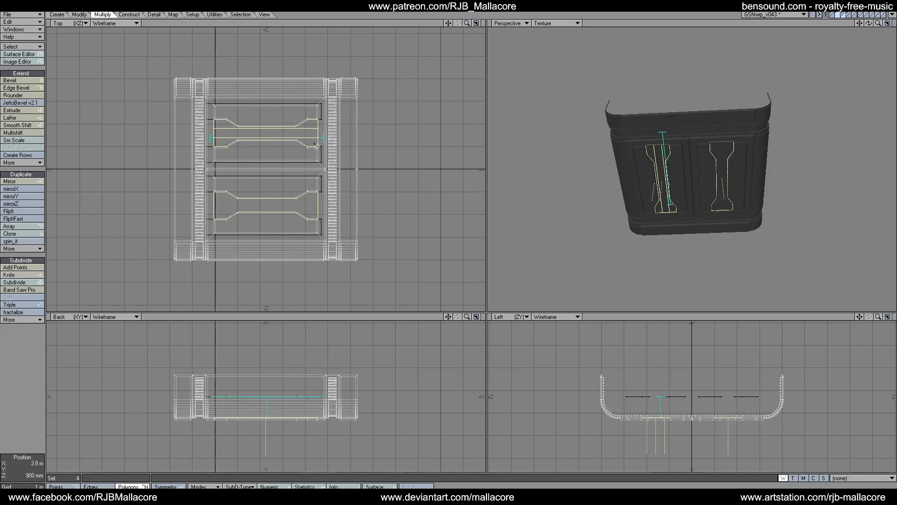
Knife two matching parallel lengthwise cuts through the lower dumbbell-shaped polygon in the Top view.
left_click(18, 276)
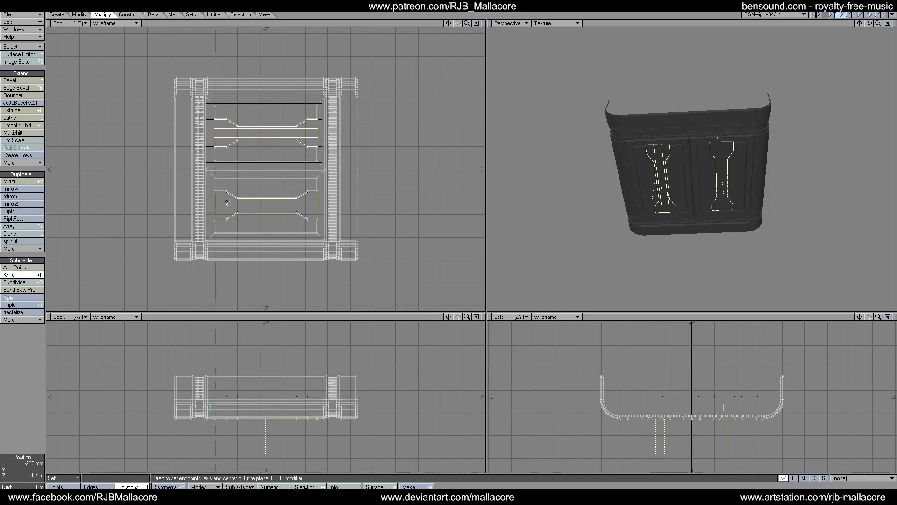
left_click_drag(211, 201, 323, 204)
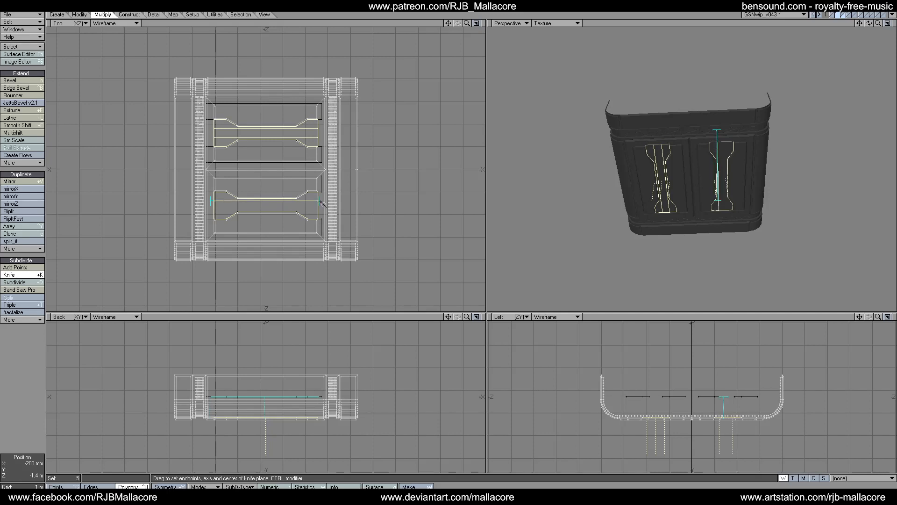
key("space")
left_click(18, 276)
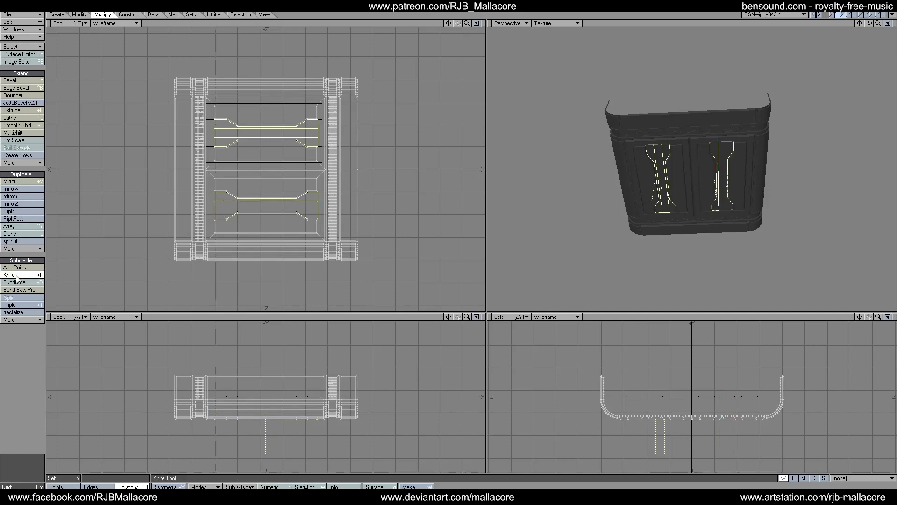
mouse_move(213, 215)
left_mouse_down()
mouse_move(322, 209)
mouse_move(206, 213)
left_mouse_up()
key("space")
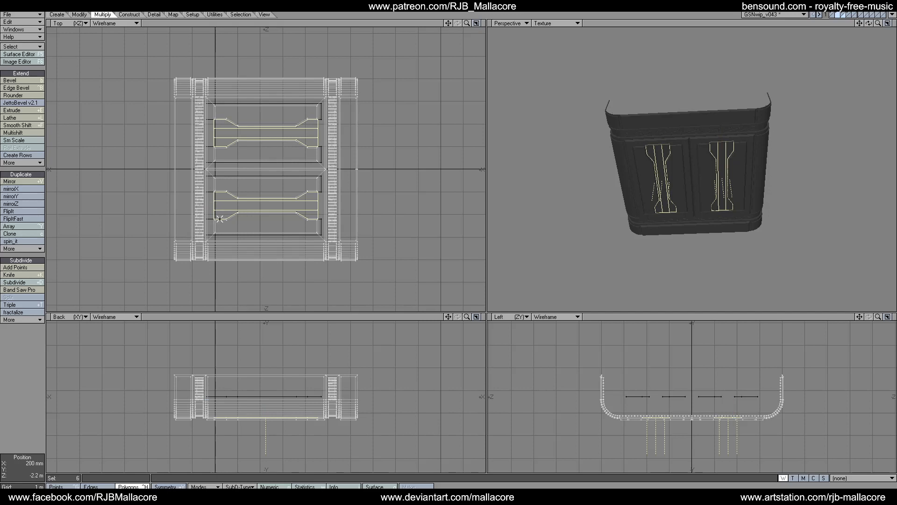
Keep only the two long centre strips selected and recess them using Multishift with a shift amount of -50 mm.
left_click(220, 219)
left_click(218, 193)
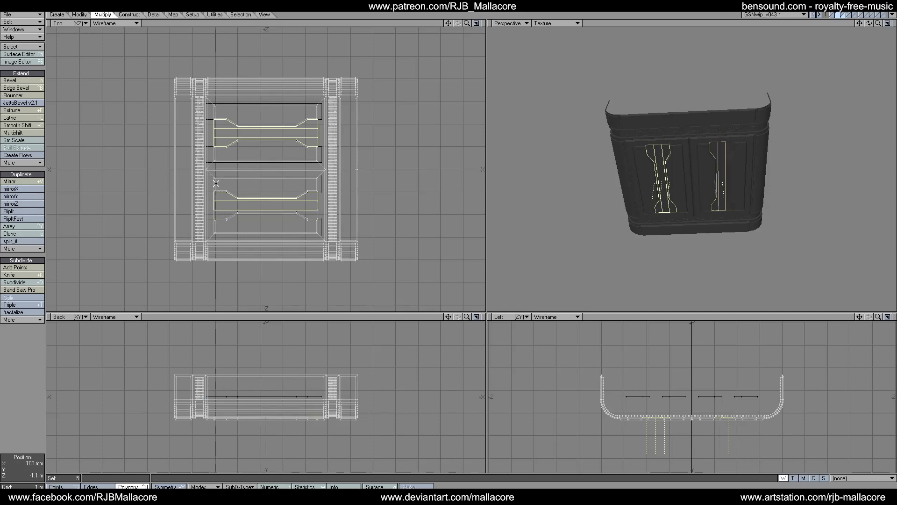
left_click(213, 147)
left_click(223, 121)
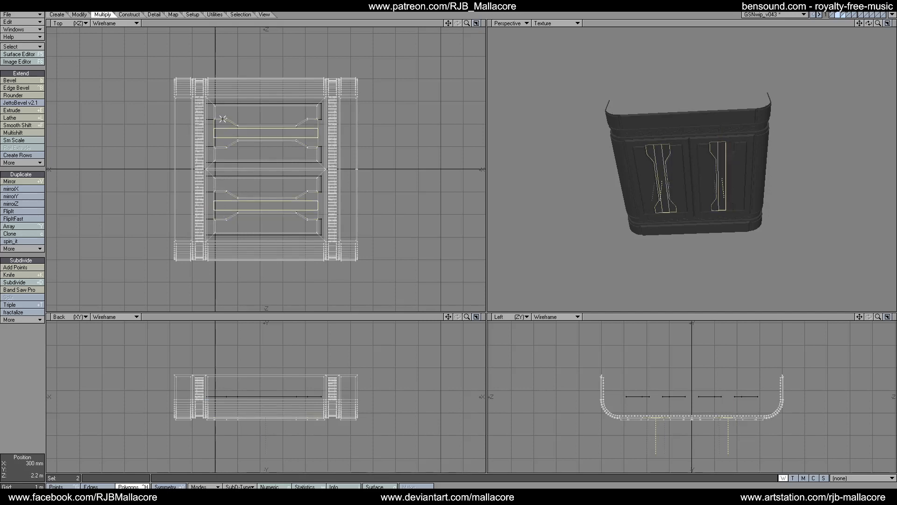
left_click(11, 133)
key("n")
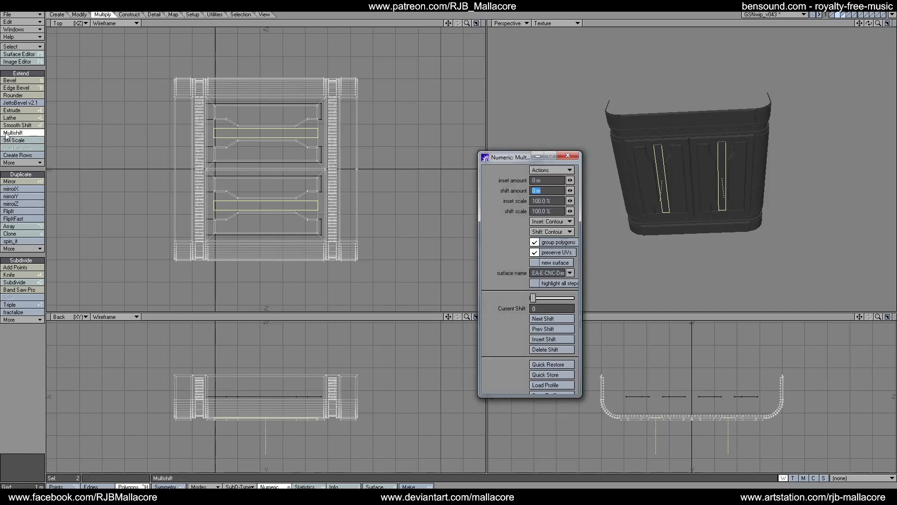
type("-.05")
key("Tab")
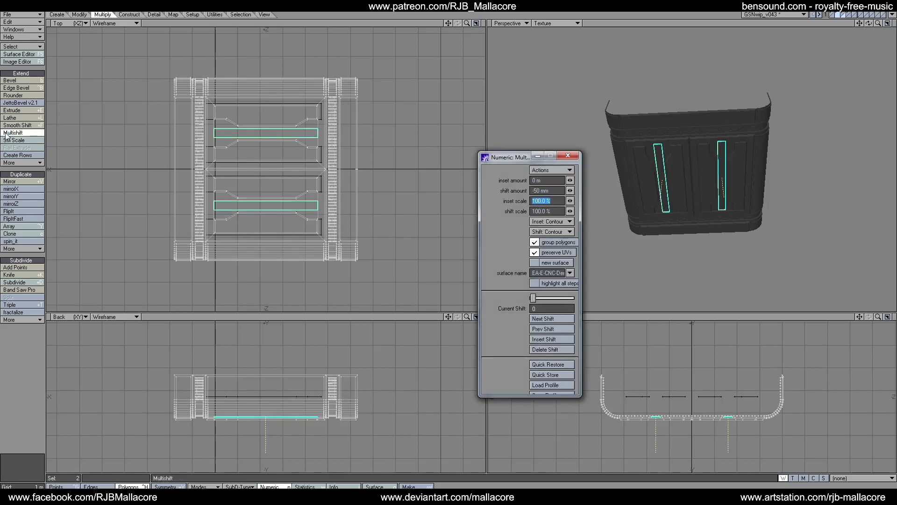
left_click(569, 155)
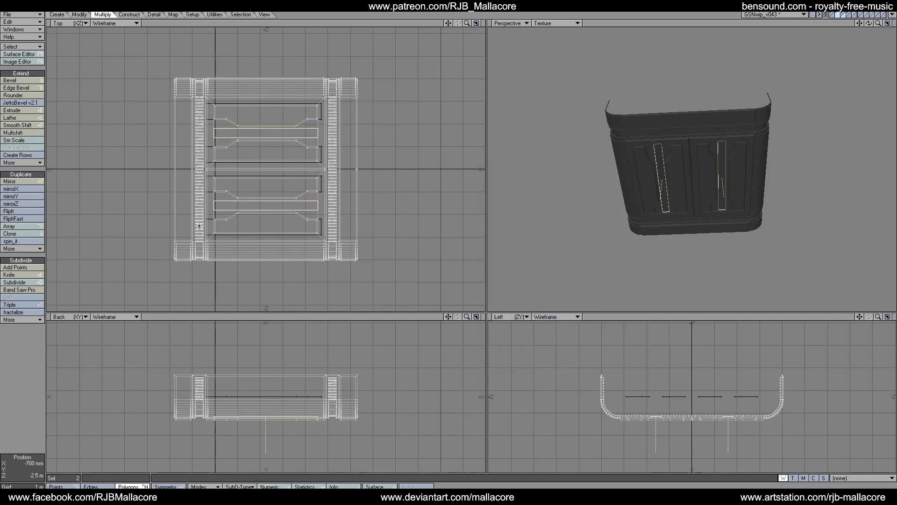
Knife two crosswise cuts through both centre strips at about X 1.3 m and X 3.3 m, marking off the middle segments.
left_click(14, 275)
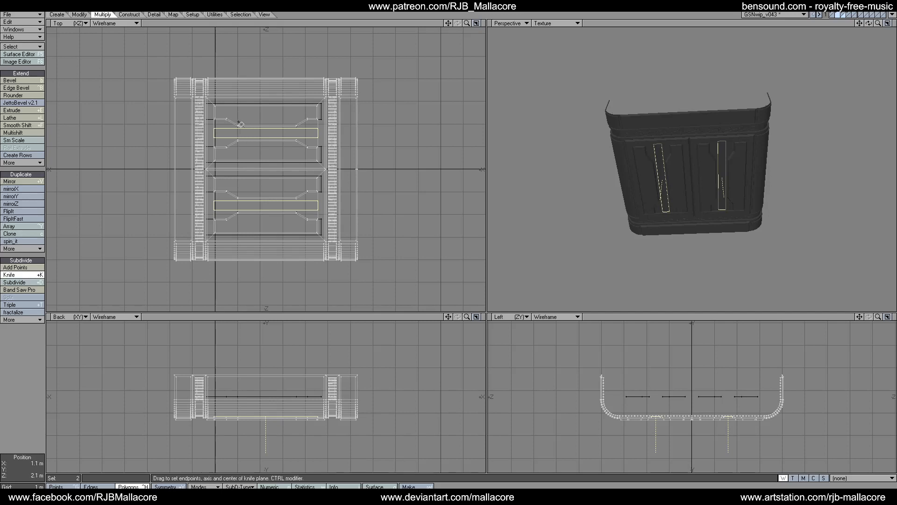
left_click_drag(244, 122, 248, 227)
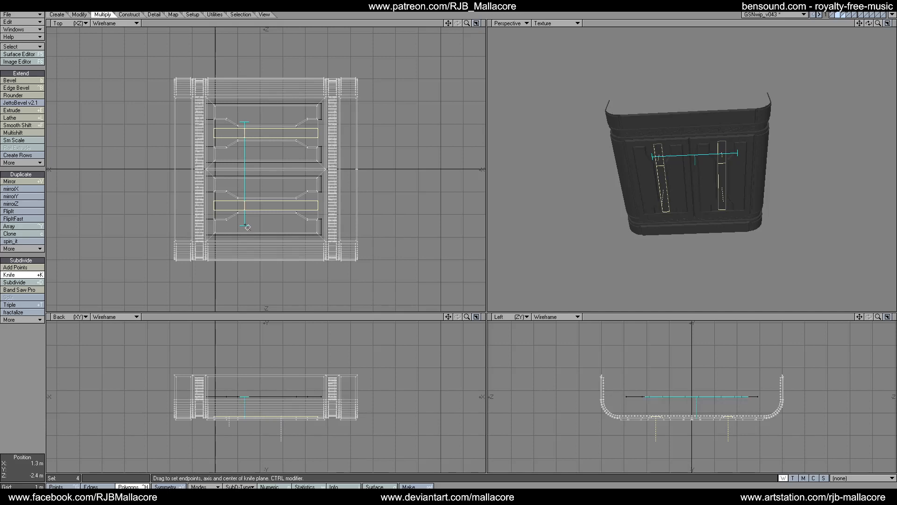
key("space")
key("shift+k")
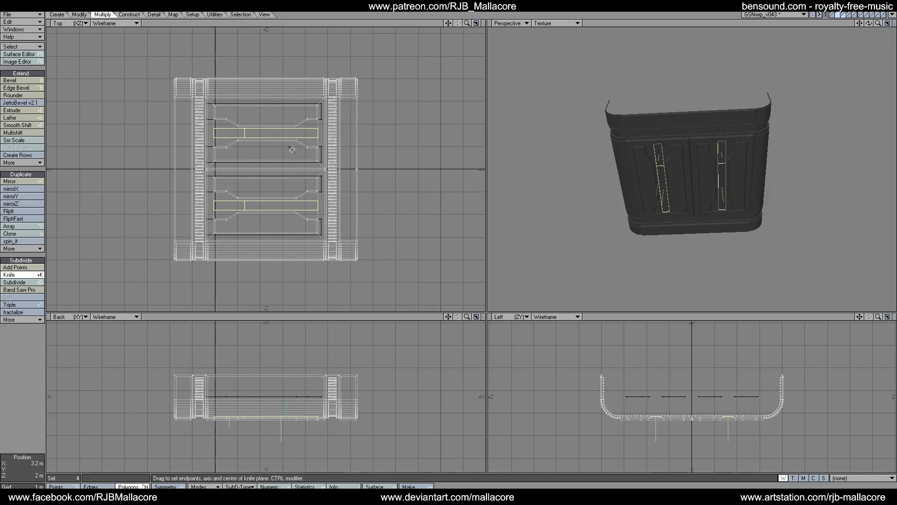
left_click_drag(288, 124, 290, 226)
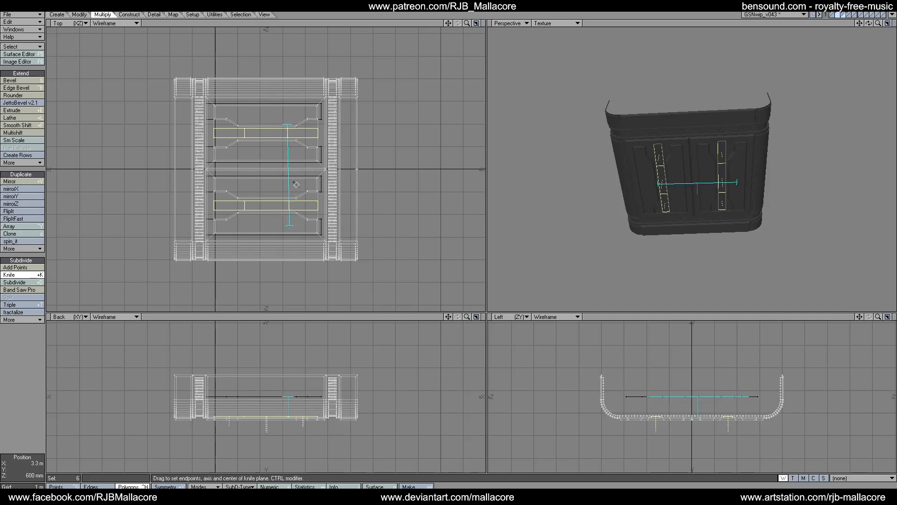
left_click_drag(291, 125, 292, 126)
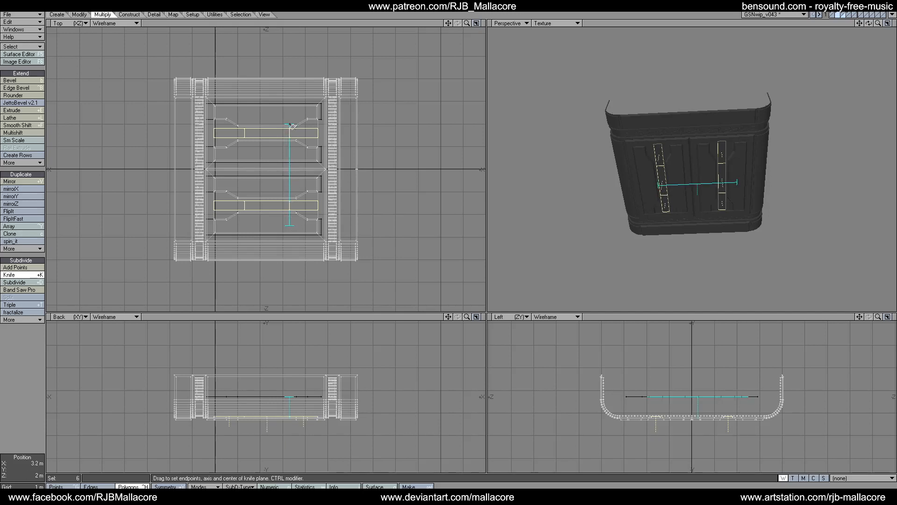
key("space")
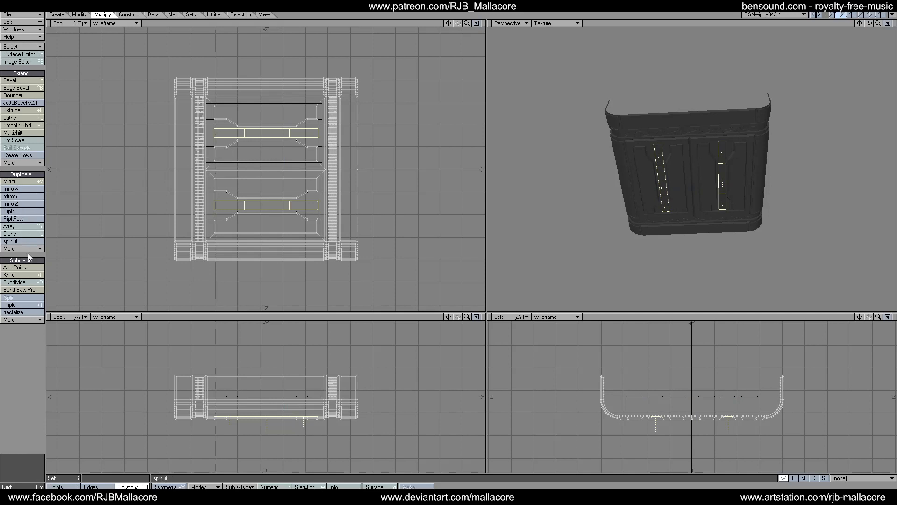
Knife another crosswise cut through both centre strips near each end, dividing each strip into five segments.
left_click(23, 275)
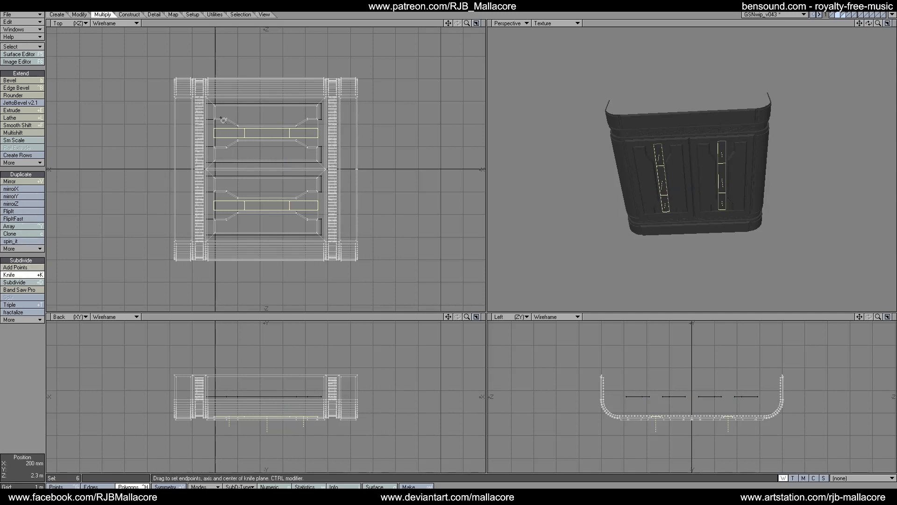
left_click_drag(222, 159, 227, 229)
left_click_drag(220, 117, 228, 117)
key("space")
left_click(29, 275)
left_click_drag(311, 142, 309, 226)
key("space")
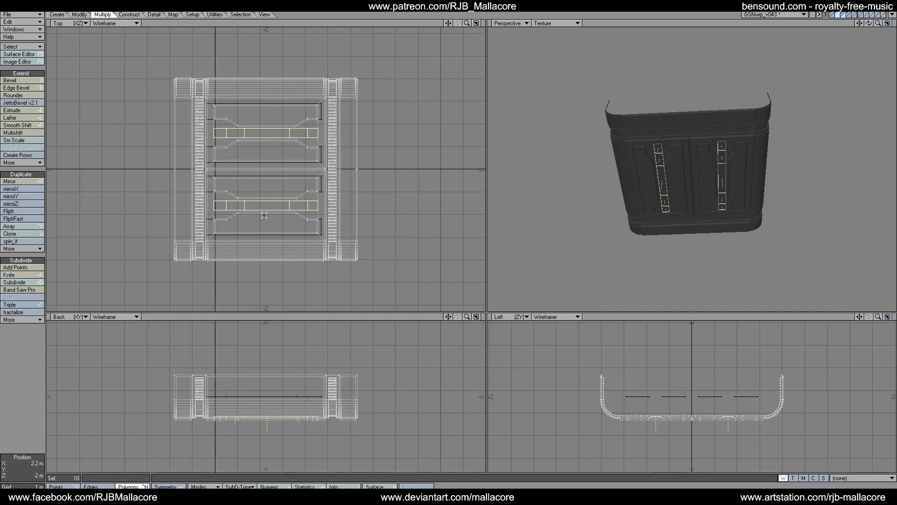
Deselect the middle and end segments of both strips and Multishift the remaining four with a 100 mm inset.
left_click(266, 206)
left_click(264, 133)
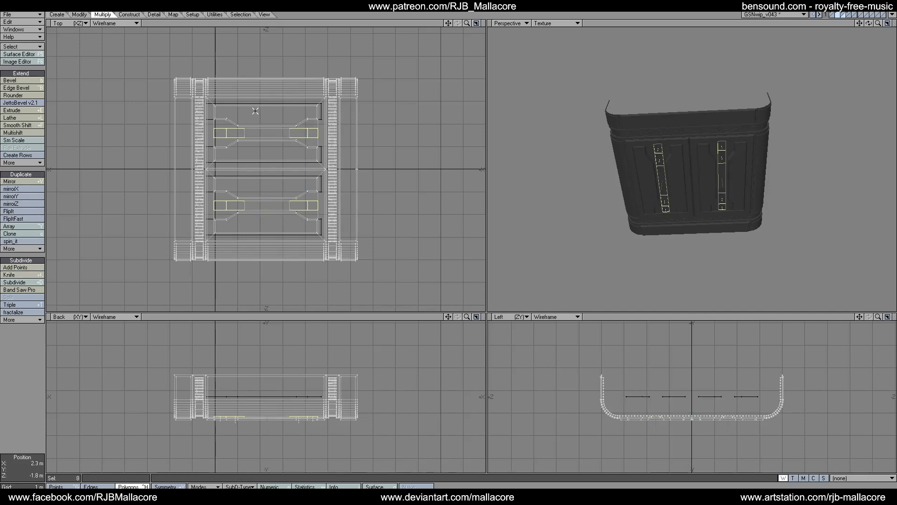
left_click(220, 133)
left_click(219, 206)
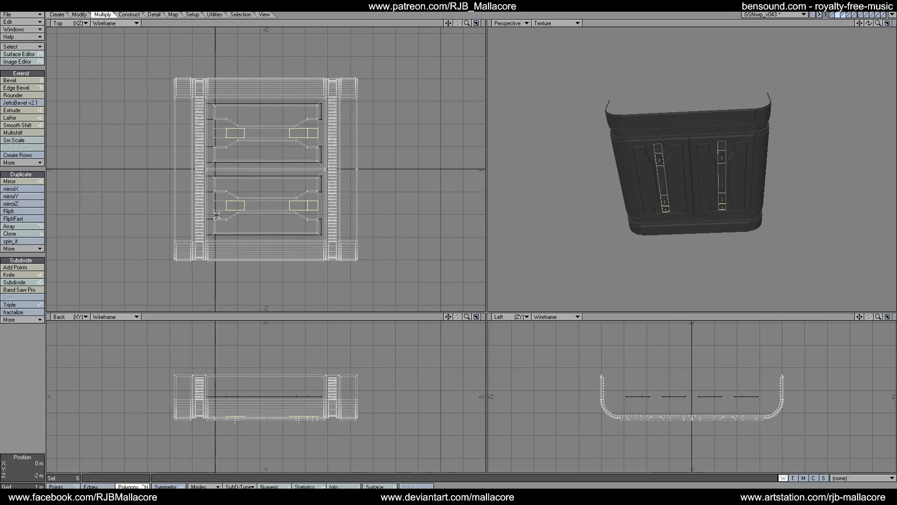
left_click(314, 133)
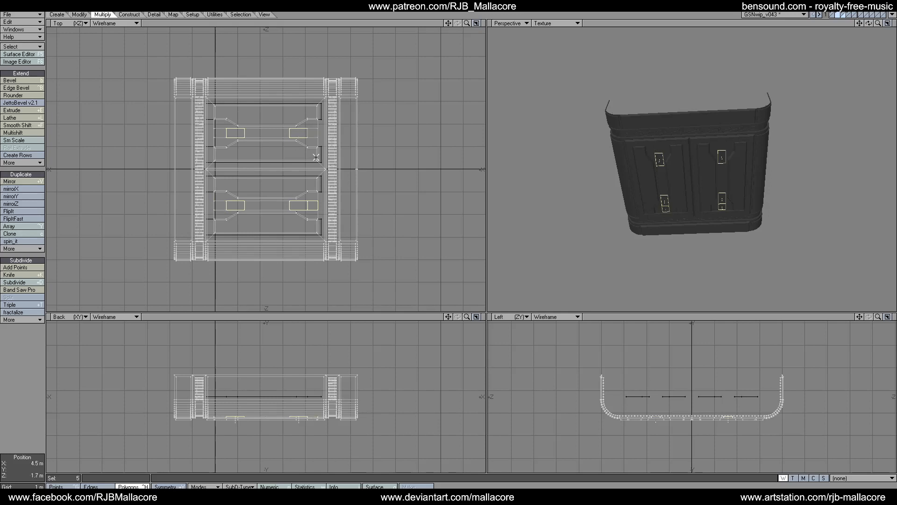
left_click(43, 132)
key("n")
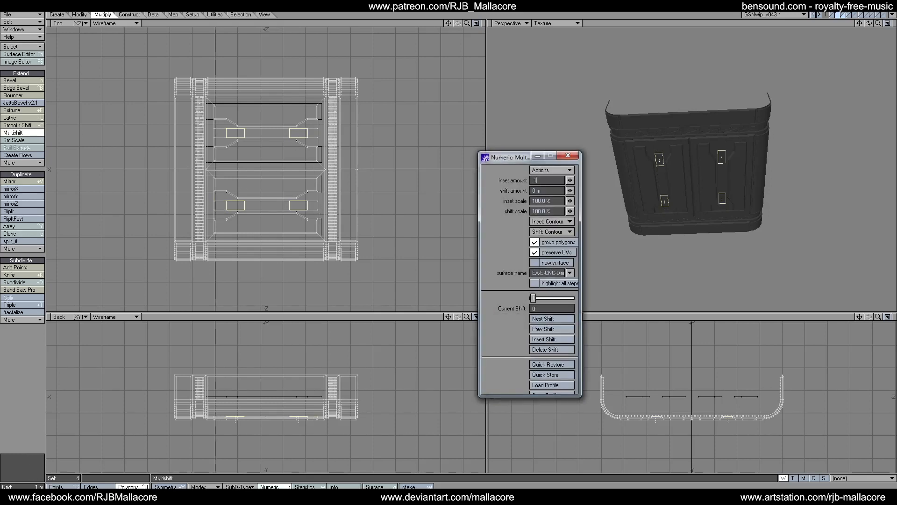
key("Tab")
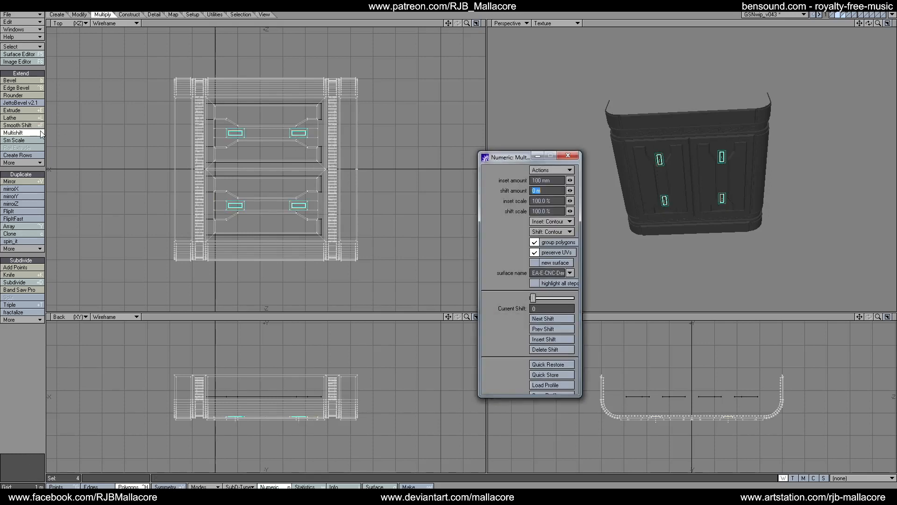
left_click(567, 155)
key("space")
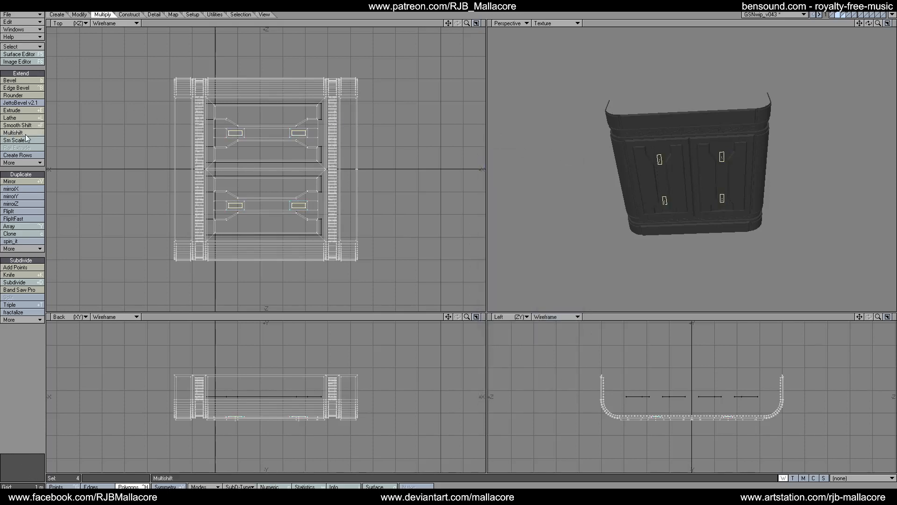
Multishift the four small inset segments of the centre strips with a shift amount of -100 mm.
left_click(25, 133)
type("n")
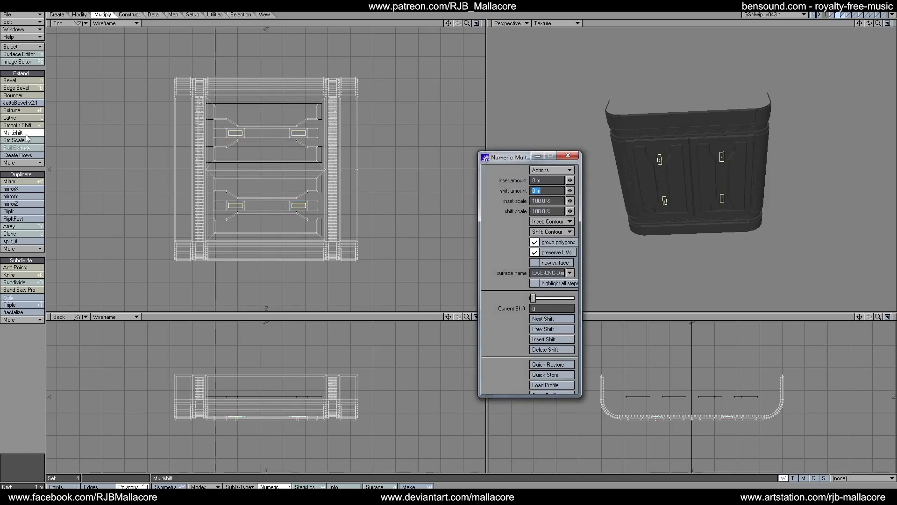
type("-10")
key("Tab")
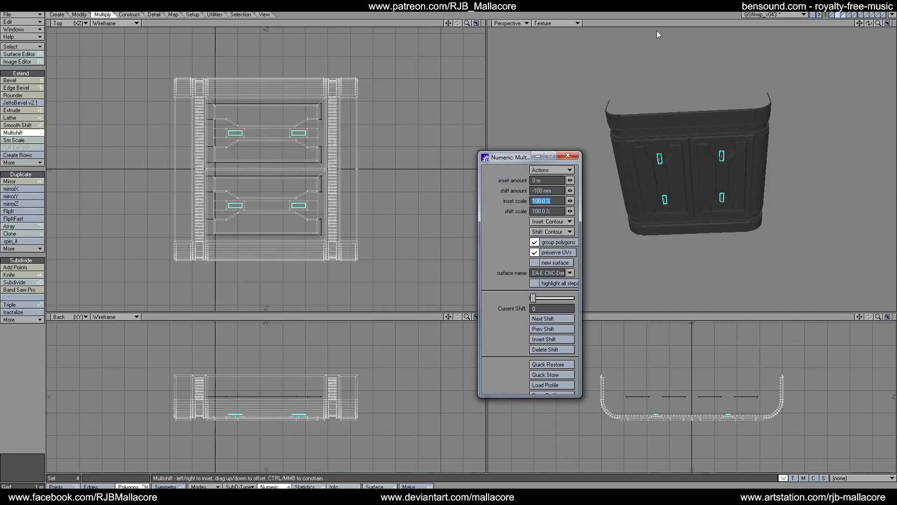
left_click(568, 156)
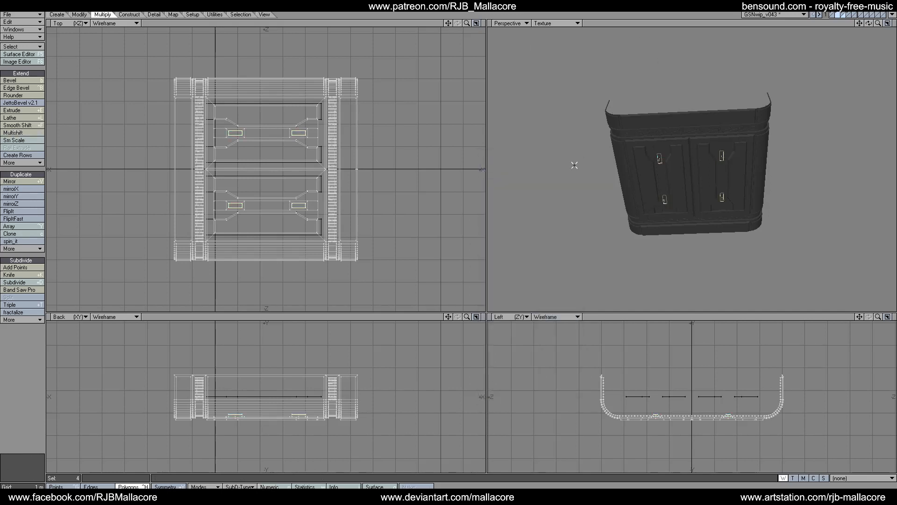
Assign the GSN-OrangeGlow surface to the four small shifted segments and clear the selection.
key("q")
left_click(504, 179)
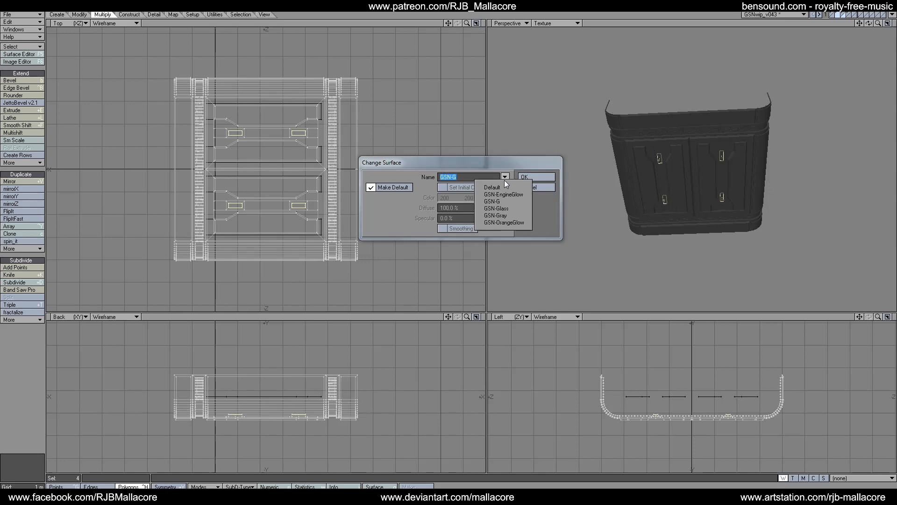
left_click(514, 222)
left_click(535, 177)
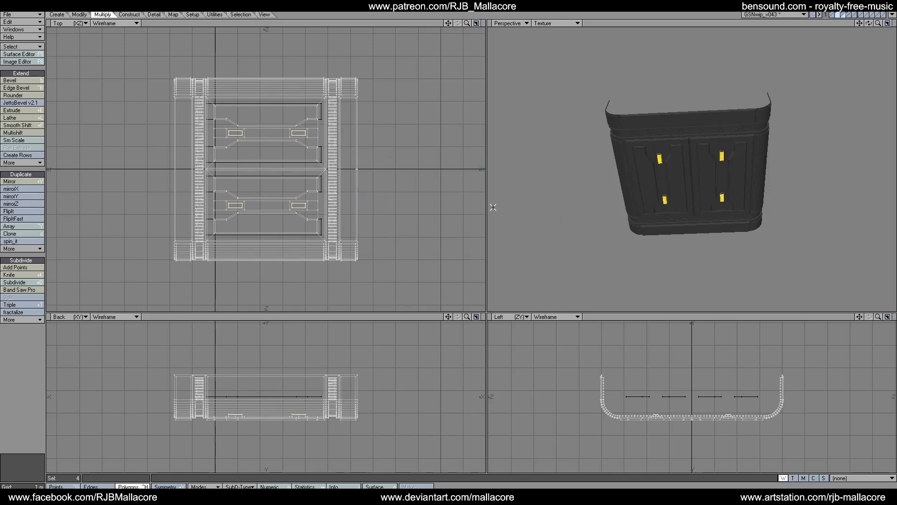
left_click(36, 353)
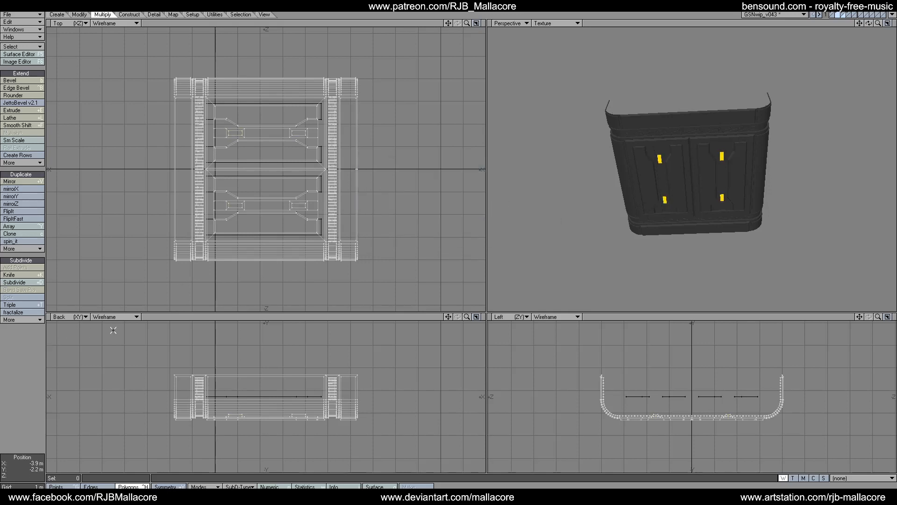
Move the panelled hull section from its working layer into the first layer and merge points with automatic range.
key("ctrl+x")
left_click(831, 15)
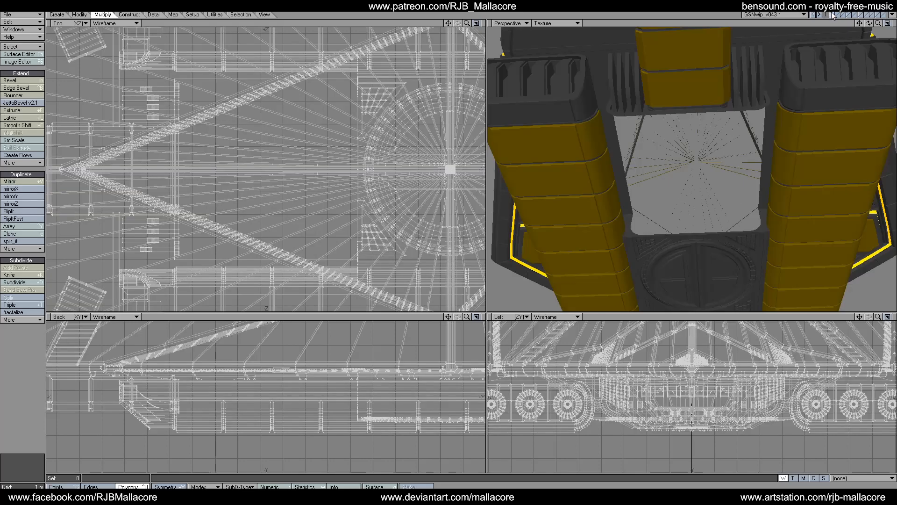
key("ctrl+v")
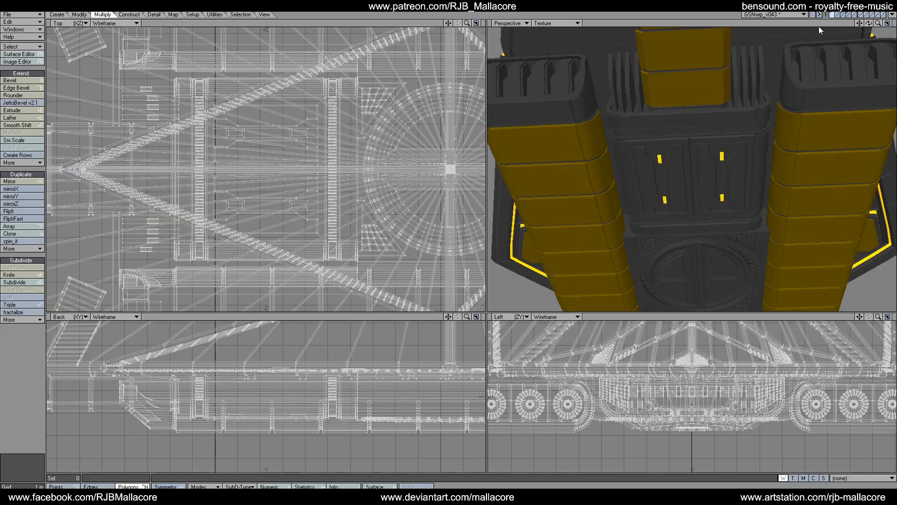
key("m")
left_click(555, 177)
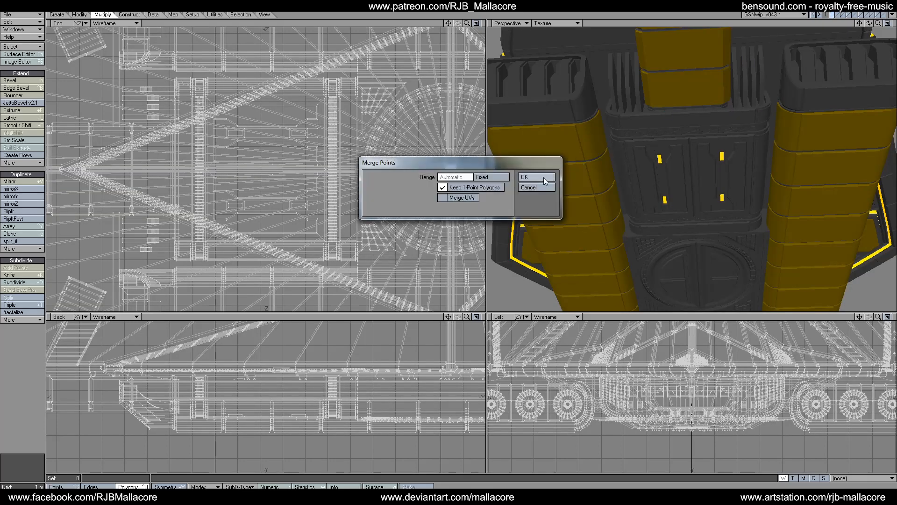
left_click(442, 180)
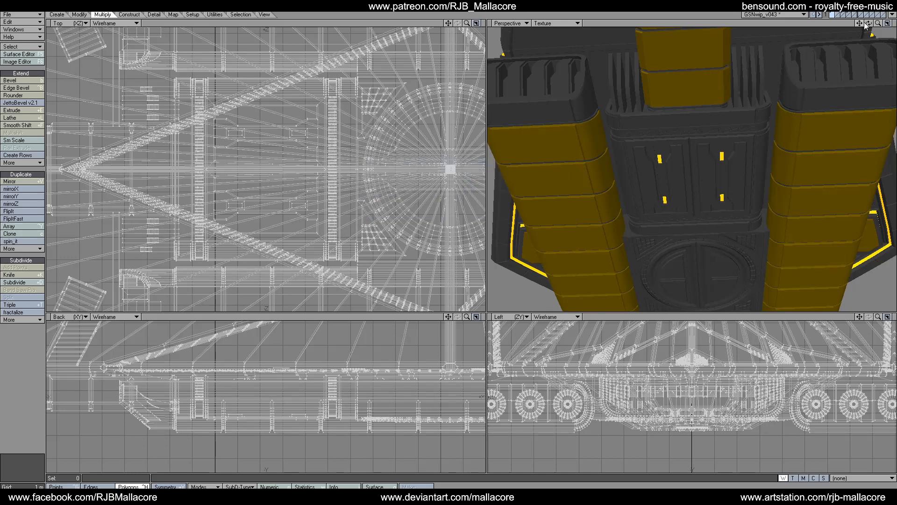
Select the four notched side panels flanking the glowing strips, expand the selection to their edges and assign the GSN-G surface.
key("a")
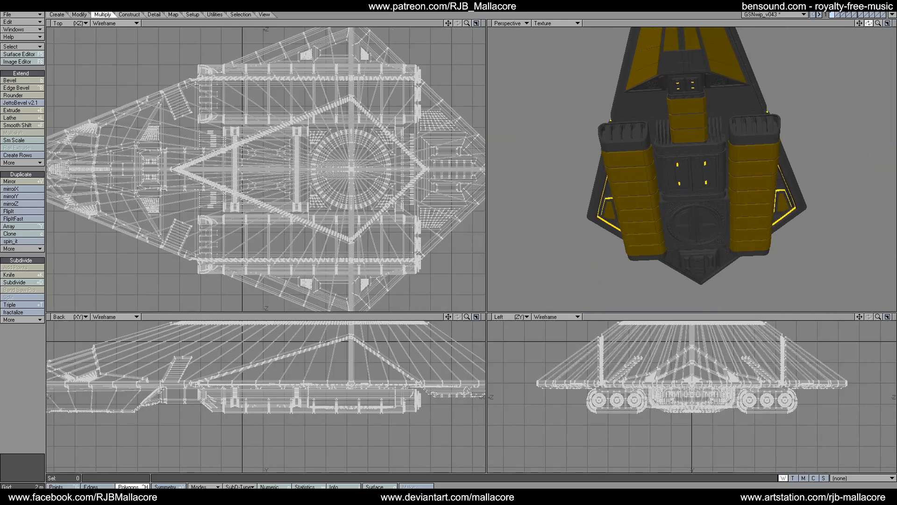
mouse_move(868, 23)
left_mouse_down()
mouse_move(890, 46)
mouse_move(876, 27)
left_mouse_up()
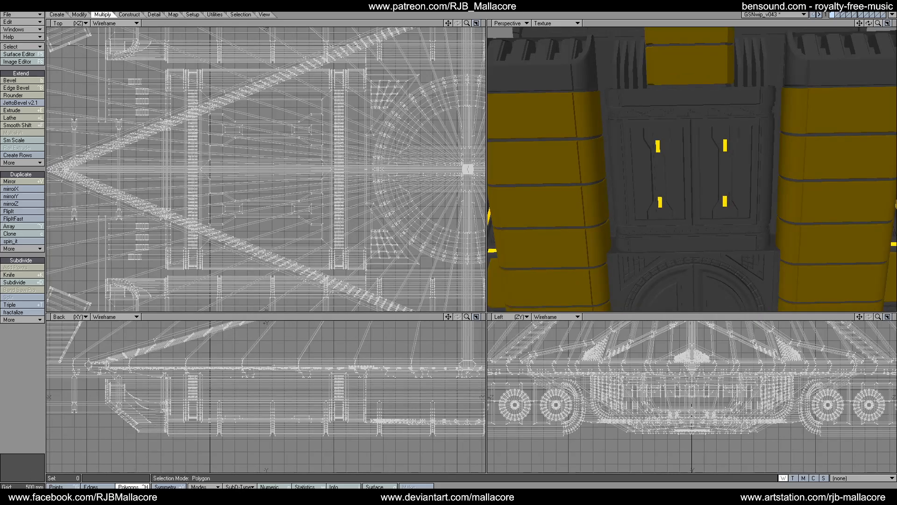
left_click(640, 166)
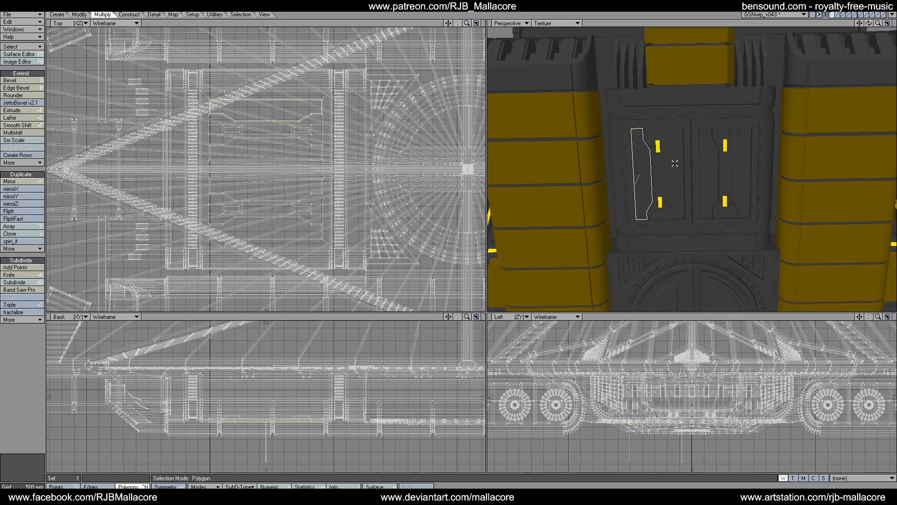
left_click(672, 164)
left_click(703, 167)
left_click(740, 169)
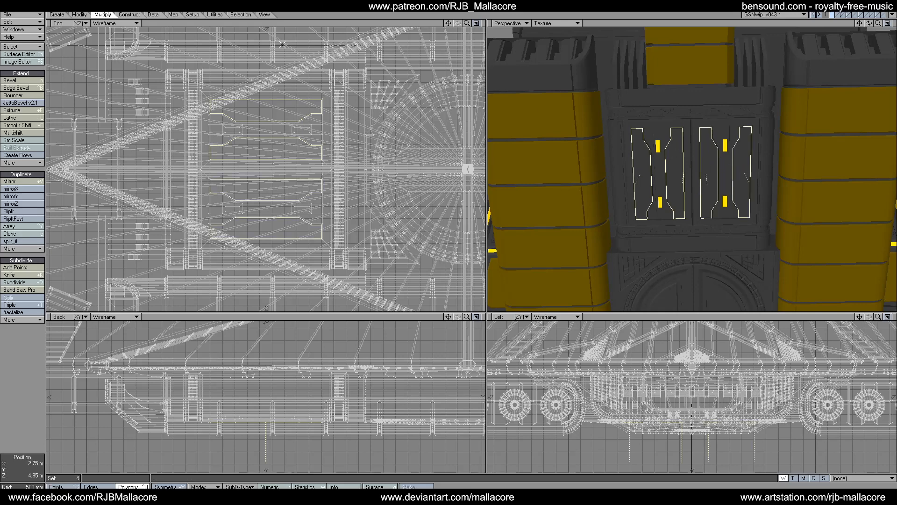
left_click(241, 15)
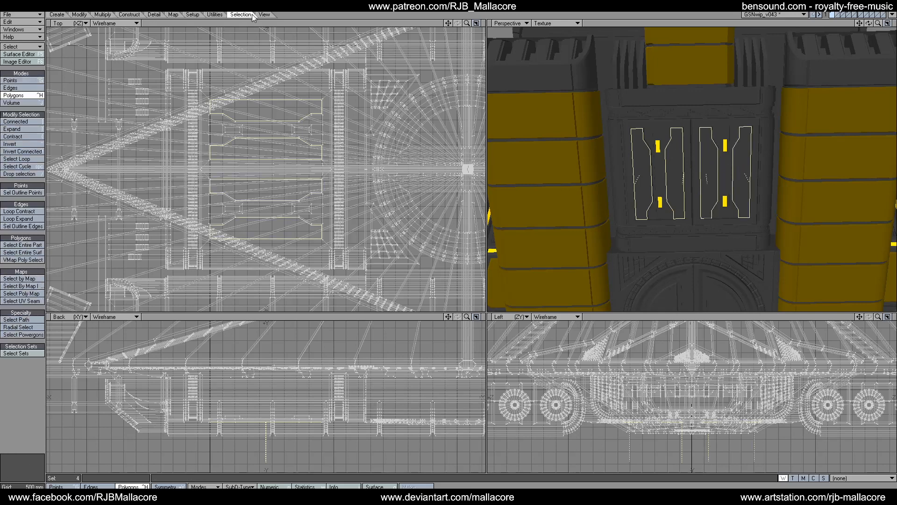
left_click(14, 129)
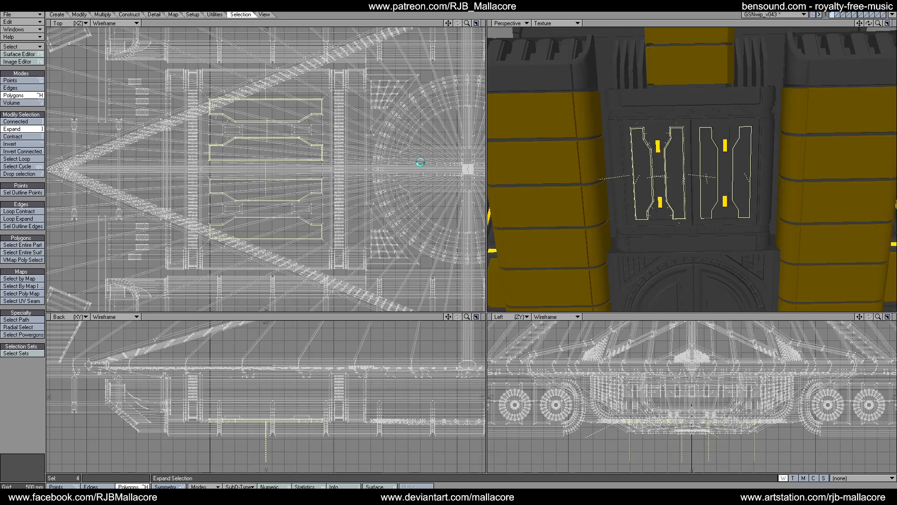
key("q")
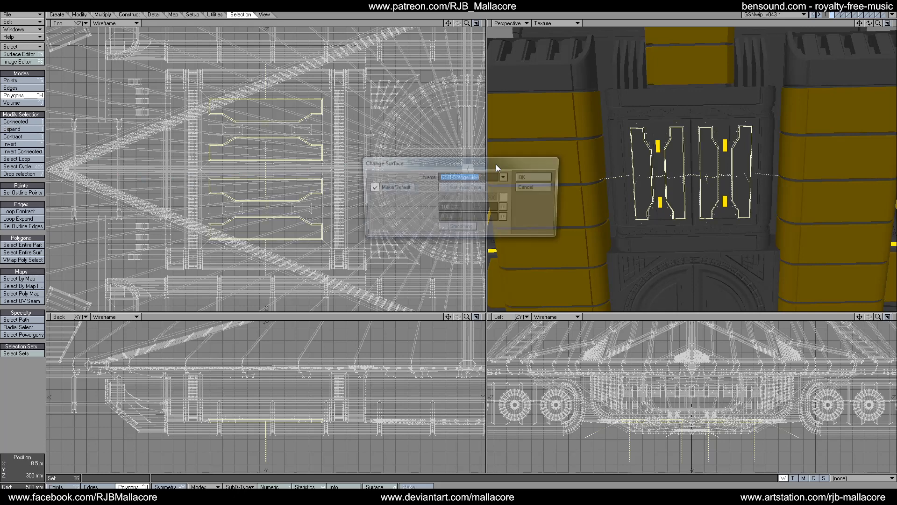
left_click(505, 177)
left_click(499, 197)
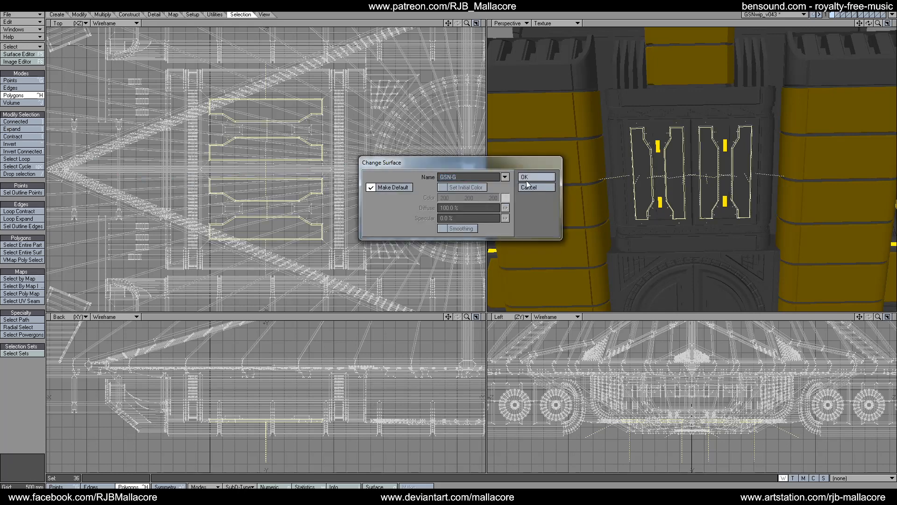
left_click(528, 178)
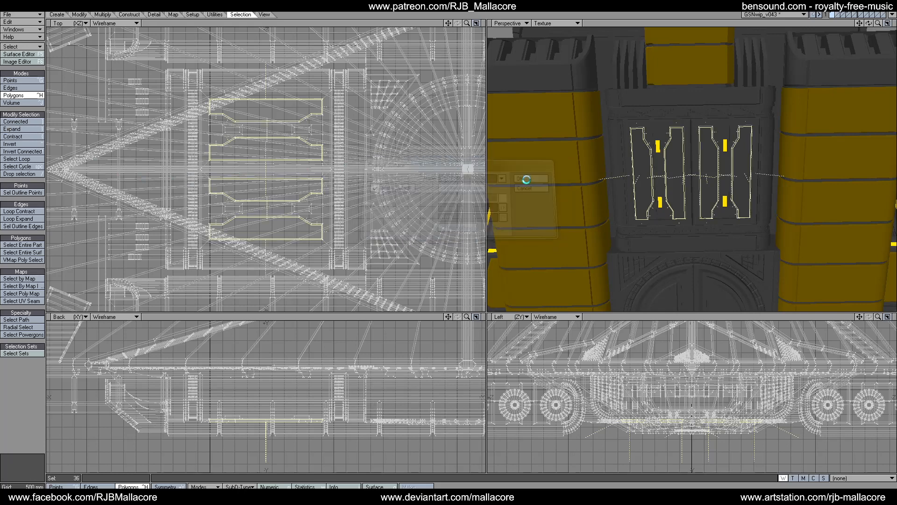
left_click(31, 397)
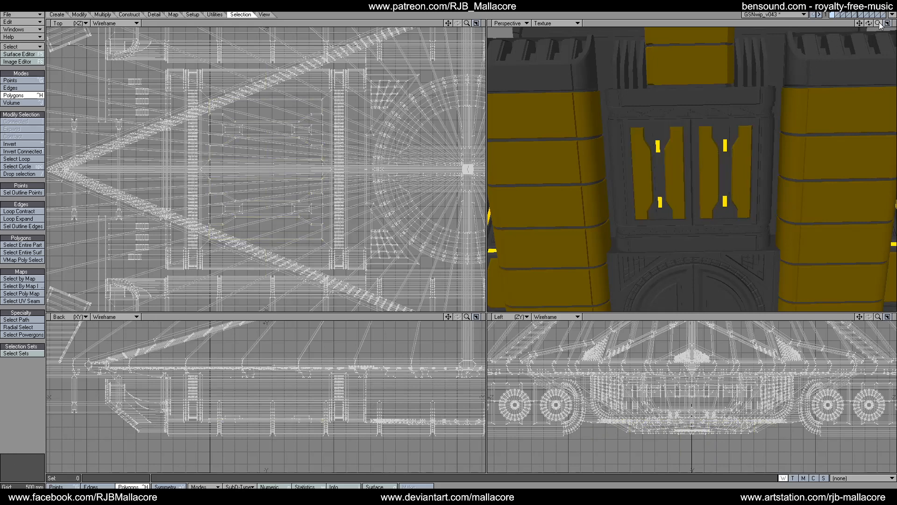
Undo the surface change on the four notched side panels and clear the selection.
key("a")
mouse_move(870, 25)
left_mouse_down()
mouse_move(820, 46)
mouse_move(848, 43)
mouse_move(842, 26)
mouse_move(896, 24)
mouse_move(865, 28)
left_mouse_up()
key("ctrl+z")
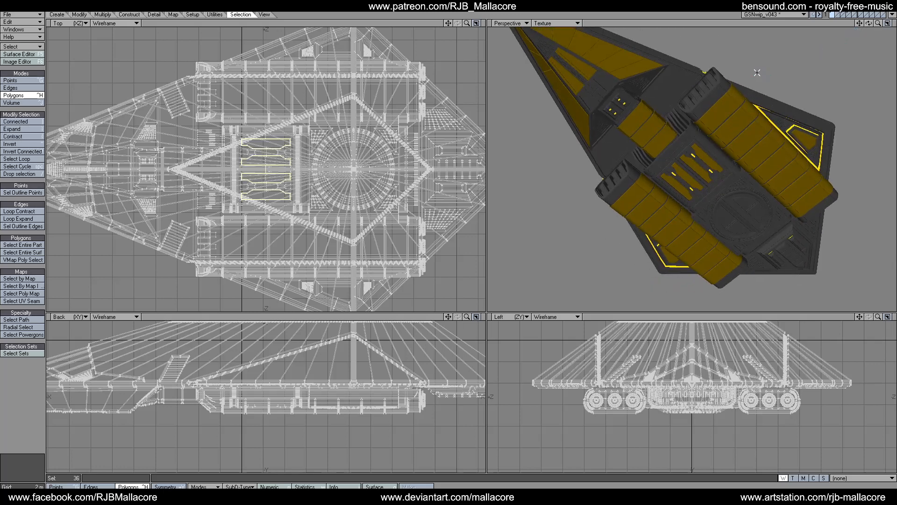
key("/")
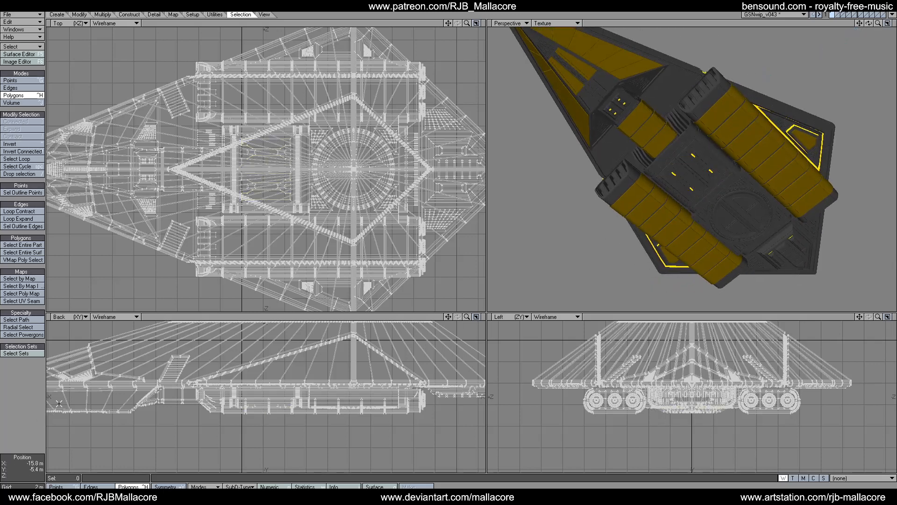
key("plus")
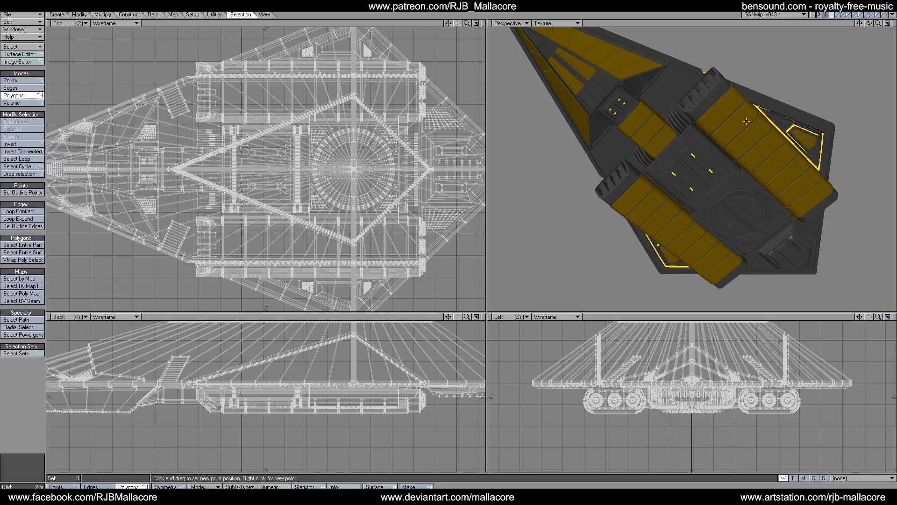
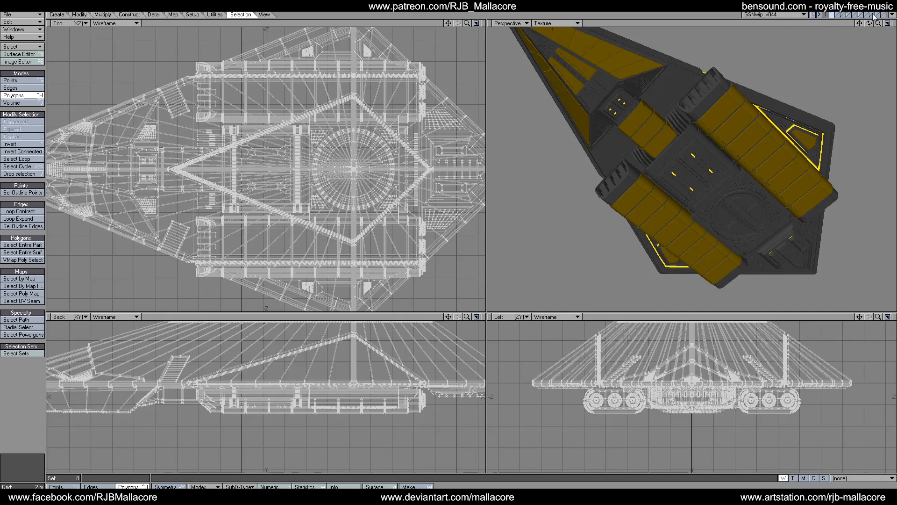
Select the large flat underside polygon surrounding the engine blocks and move it by cut and paste into the second layer.
left_click_drag(869, 24, 887, 24)
key("plus")
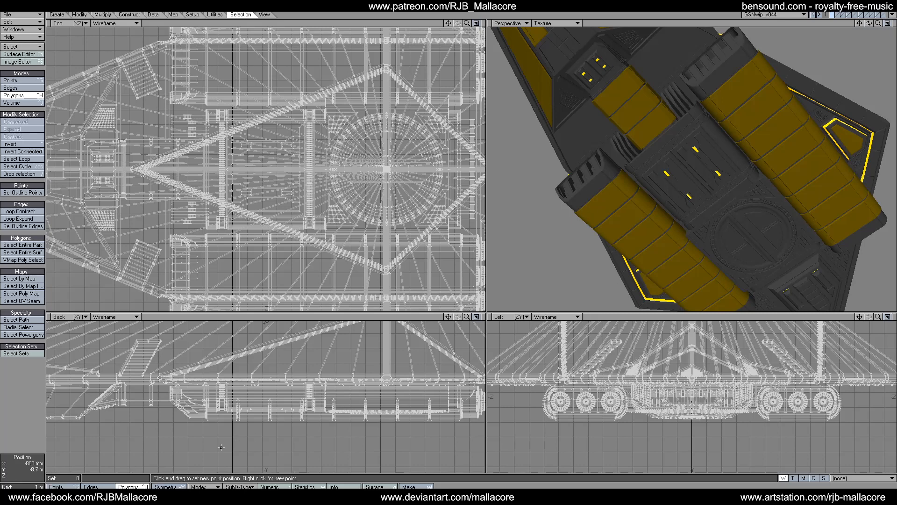
key("space")
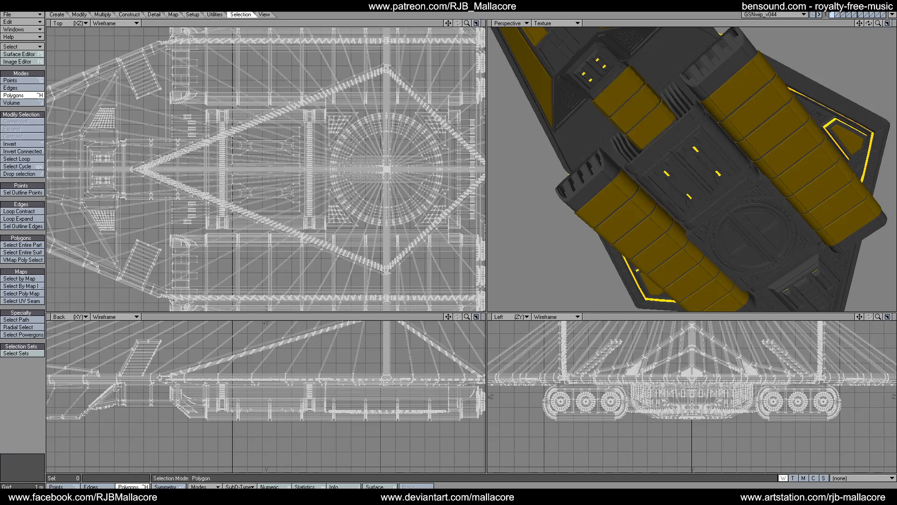
left_click(611, 156)
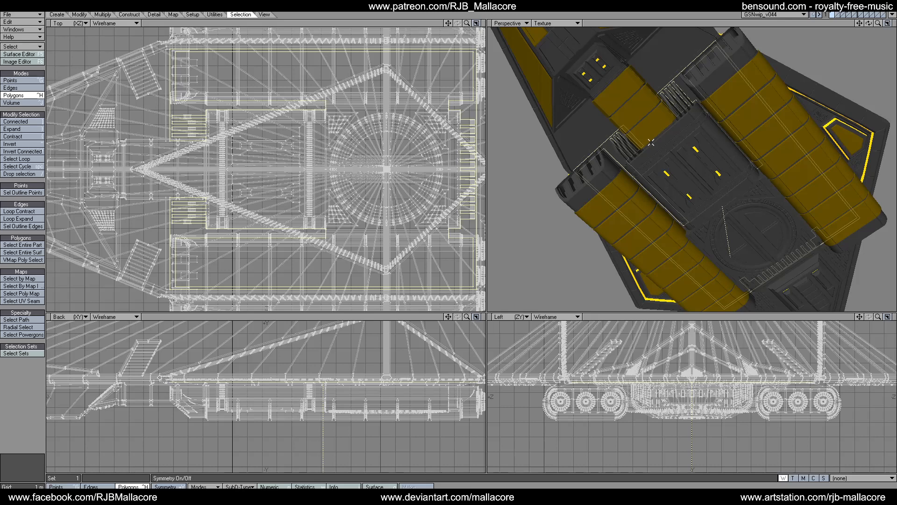
left_click_drag(868, 23, 712, 52)
left_click_drag(859, 23, 871, 76)
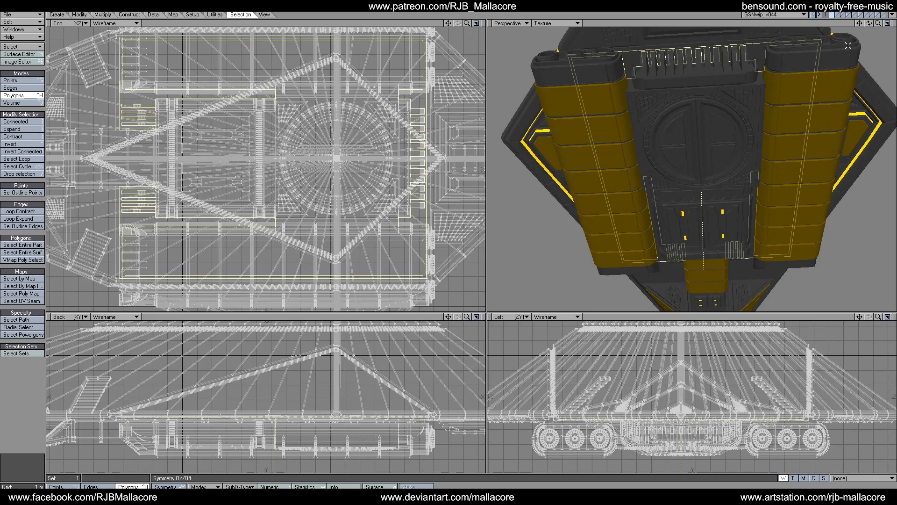
left_click(837, 24)
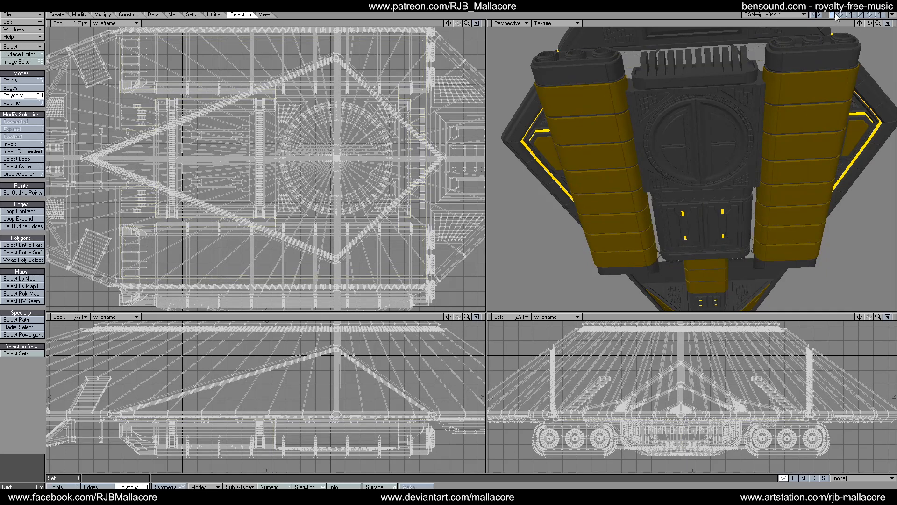
left_click(836, 15)
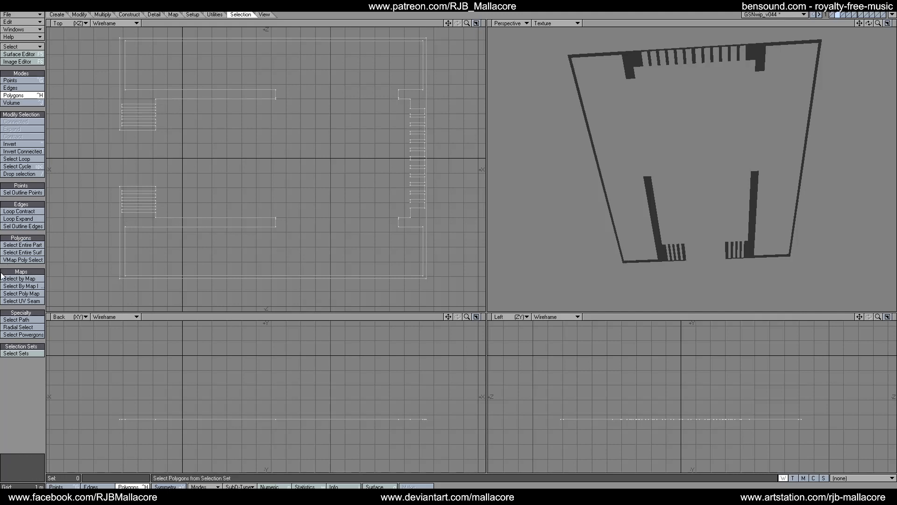
Knife a straight cut across both short arms beside the long row of slats on the flat underside polygon.
left_click(103, 14)
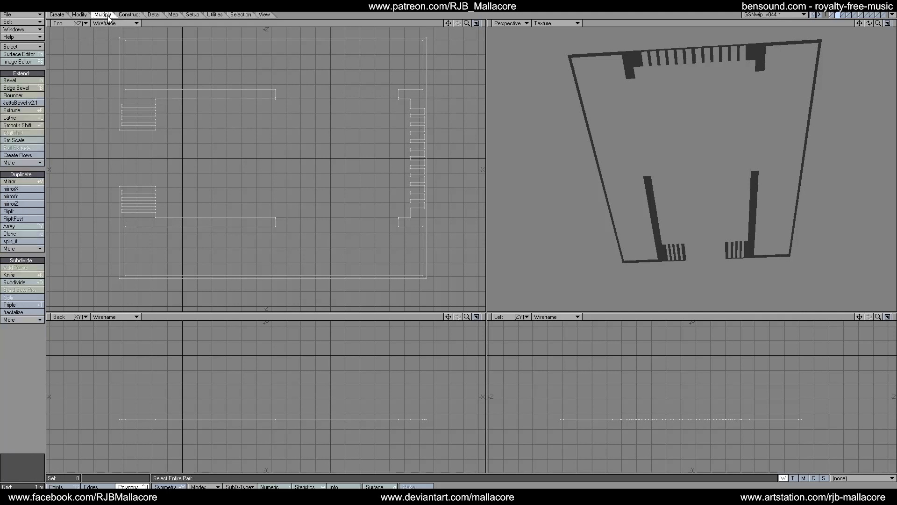
left_click(24, 273)
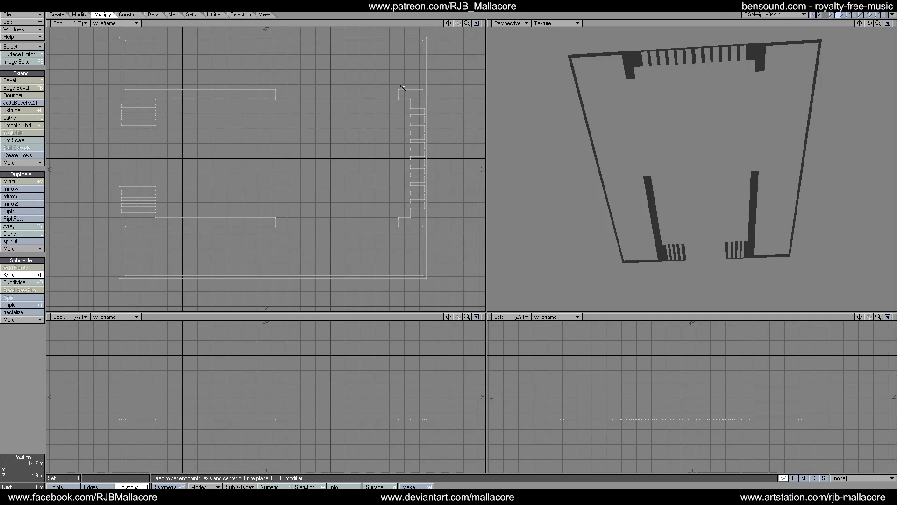
left_click_drag(403, 95, 404, 236)
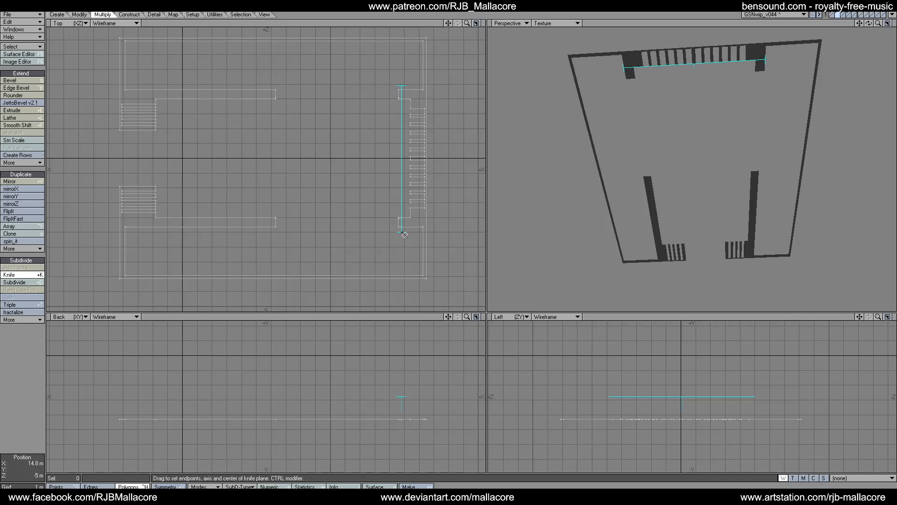
key("space")
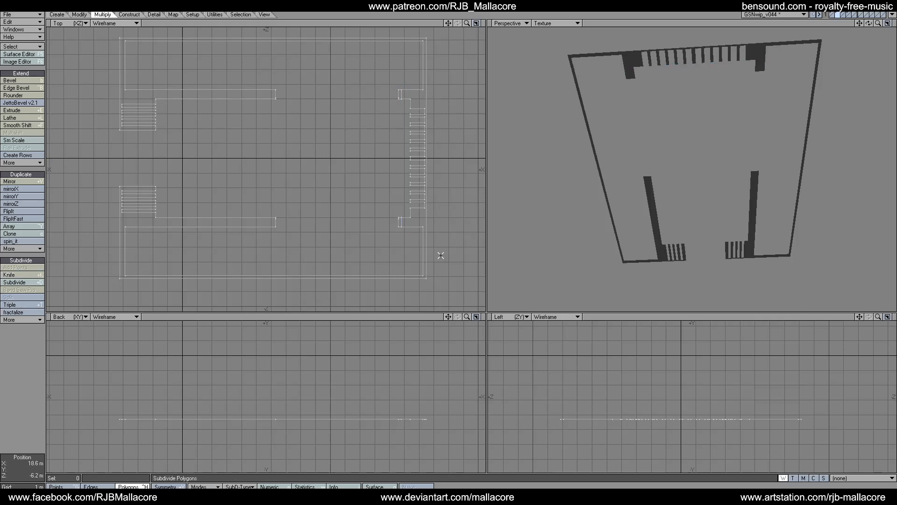
Knife across both ends of the long slat row to separate it from the adjoining corner areas.
key("shift+k")
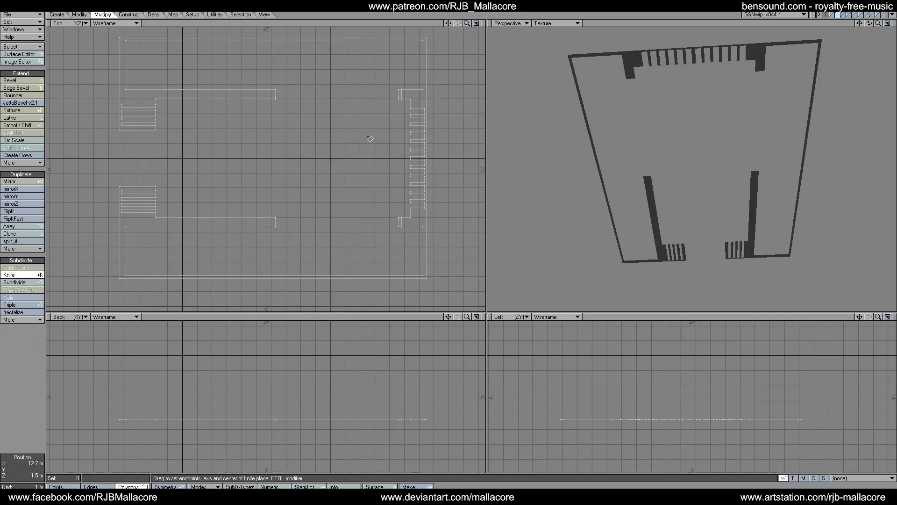
left_click_drag(406, 106, 437, 109)
key("space")
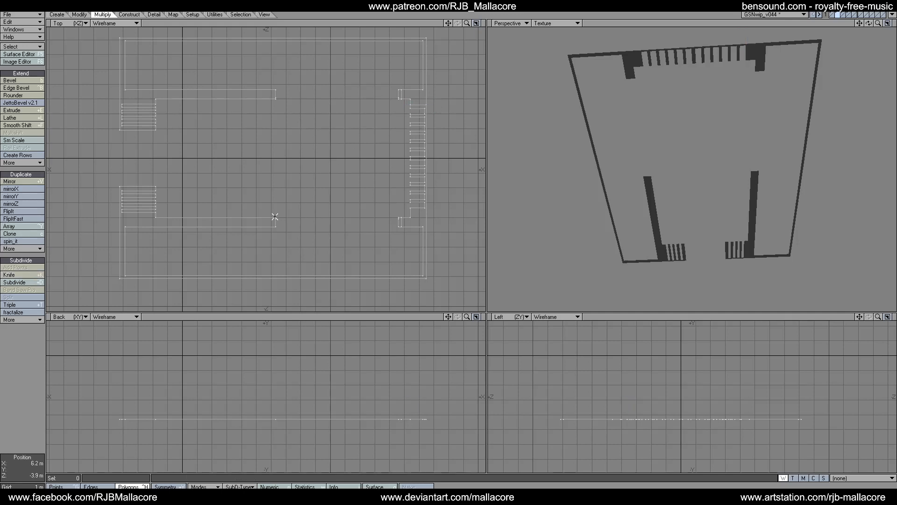
left_click(29, 276)
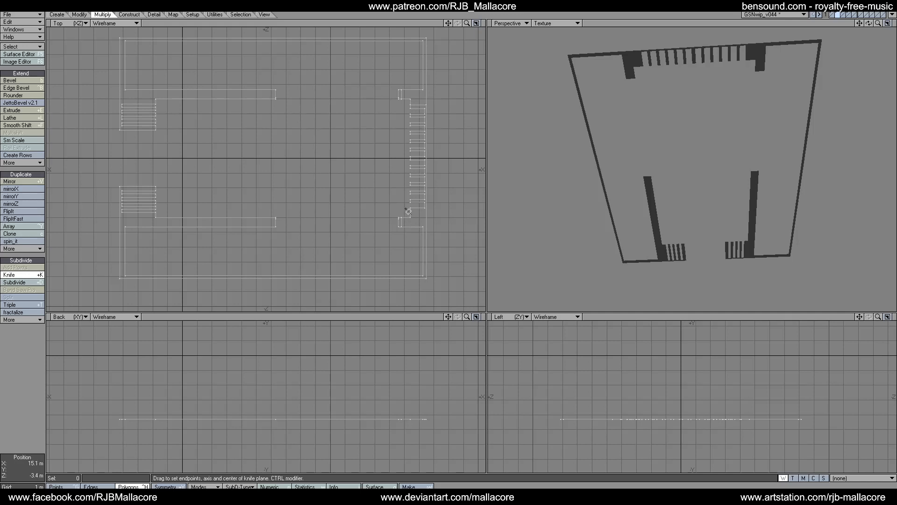
mouse_move(405, 209)
left_mouse_down()
mouse_move(429, 212)
mouse_move(403, 214)
left_mouse_up()
key("space")
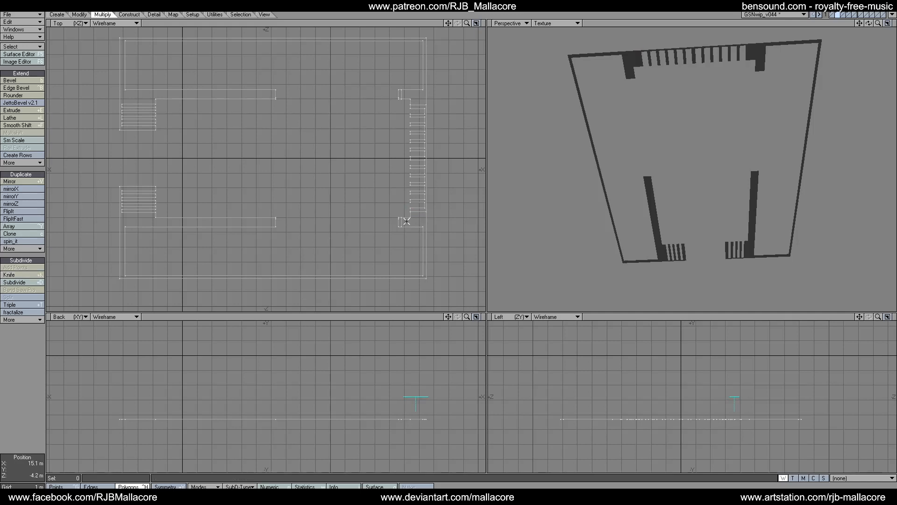
Select the two outer frame polygons and knife the L-shaped corner blocks beside the long slat row off them.
left_click(418, 235)
left_click(431, 96)
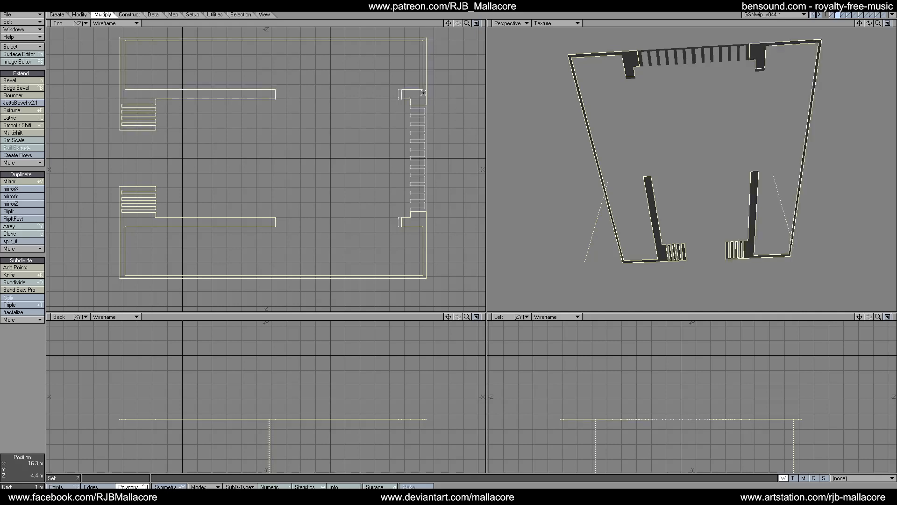
left_click(40, 274)
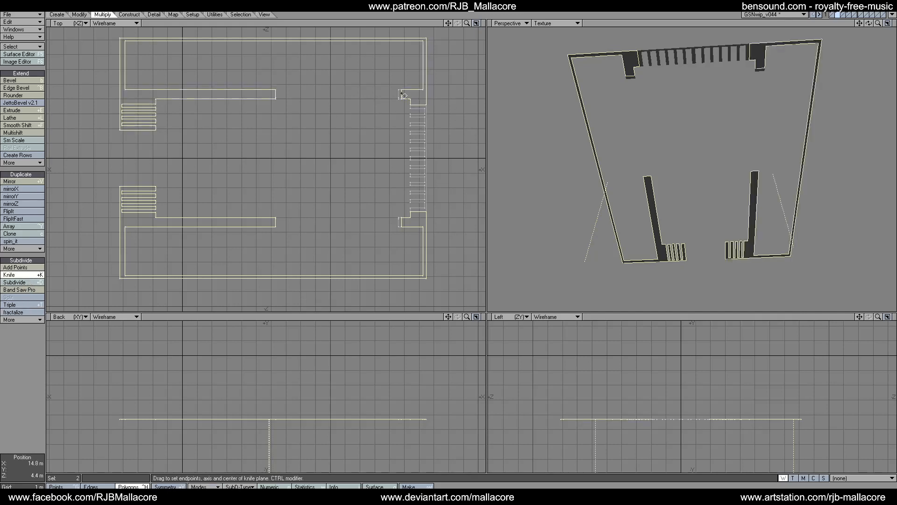
left_click_drag(401, 95, 433, 97)
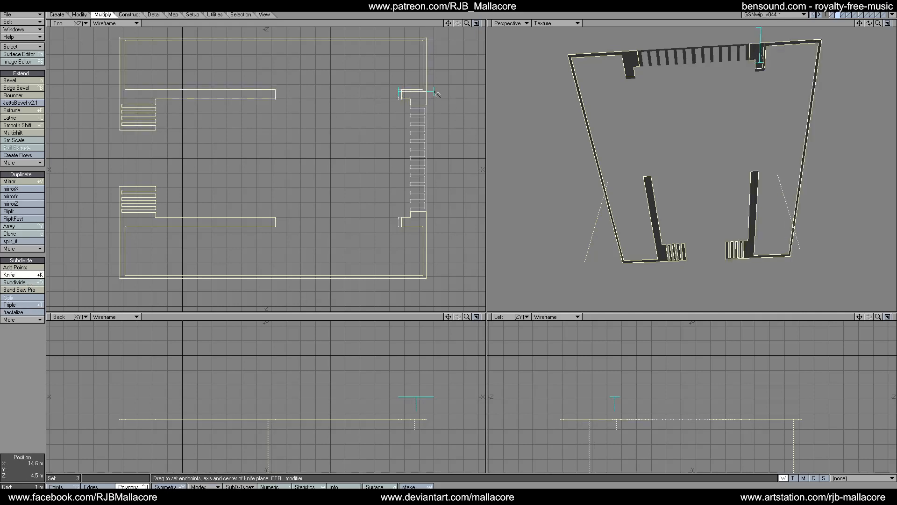
key("space")
left_click(26, 276)
mouse_move(396, 225)
left_mouse_down()
mouse_move(435, 227)
mouse_move(413, 246)
left_mouse_up()
key("space")
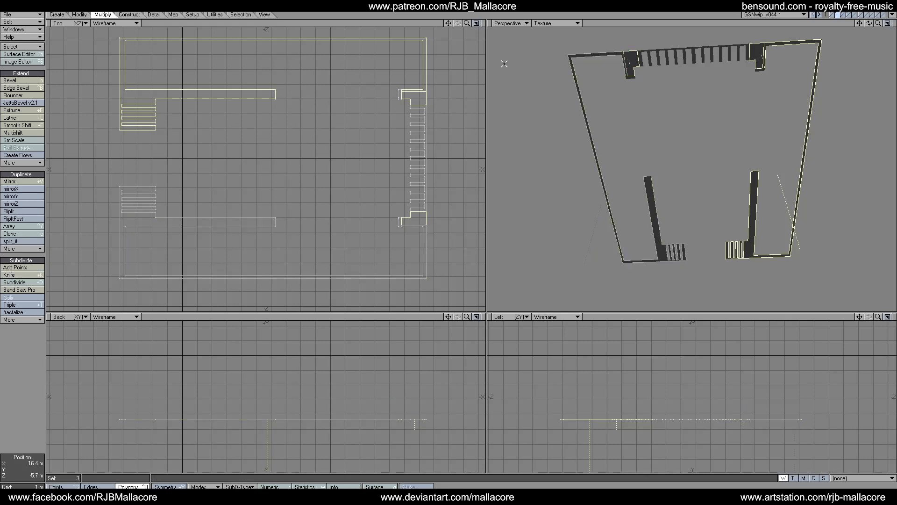
Keep only the two L-shaped corner blocks selected and Multishift them with a 0.1 m inset and 0 m shift.
left_click_drag(432, 67, 411, 70)
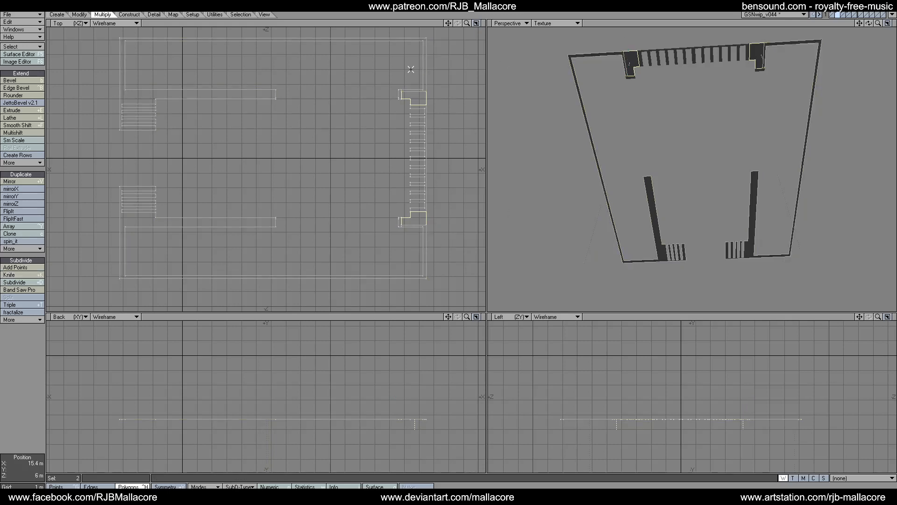
left_click(40, 134)
key("n")
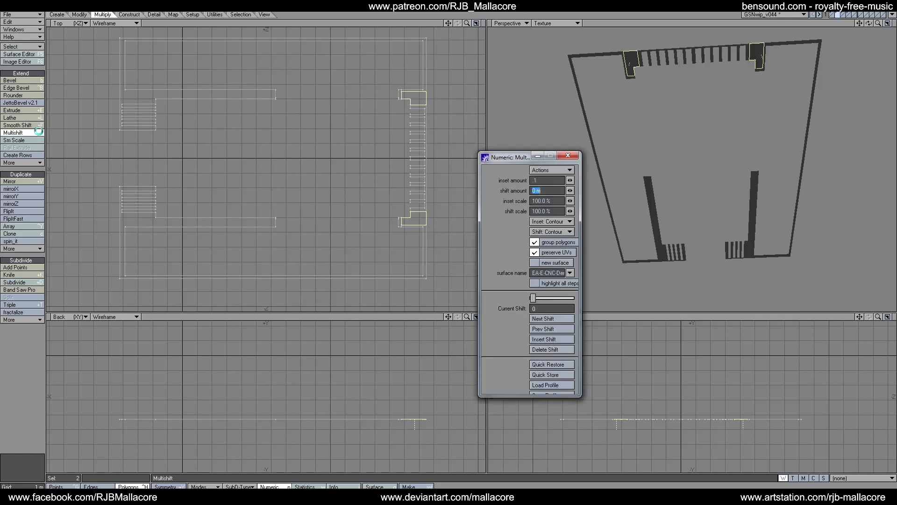
left_click(565, 153)
key("space")
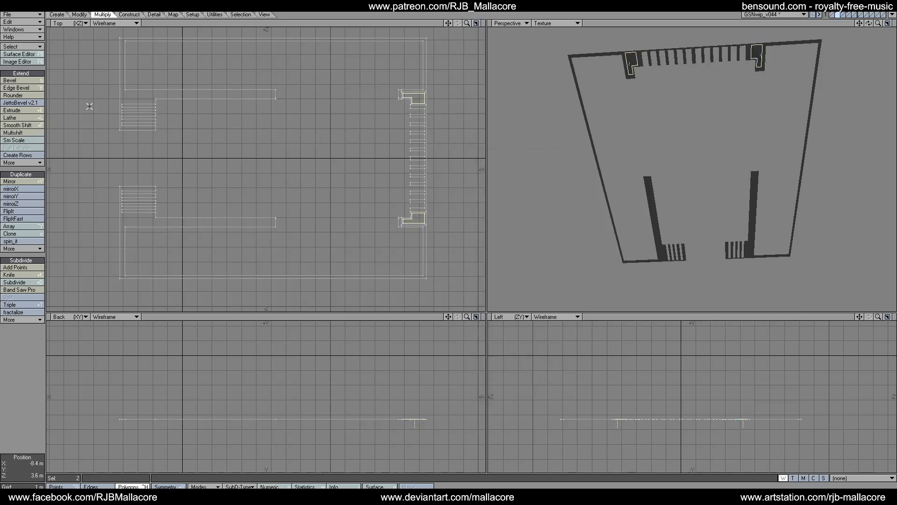
Multishift the inset L-shaped corner polygons again with 50 mm inset and 50 mm shift, then clear the selection.
left_click(23, 134)
type("n")
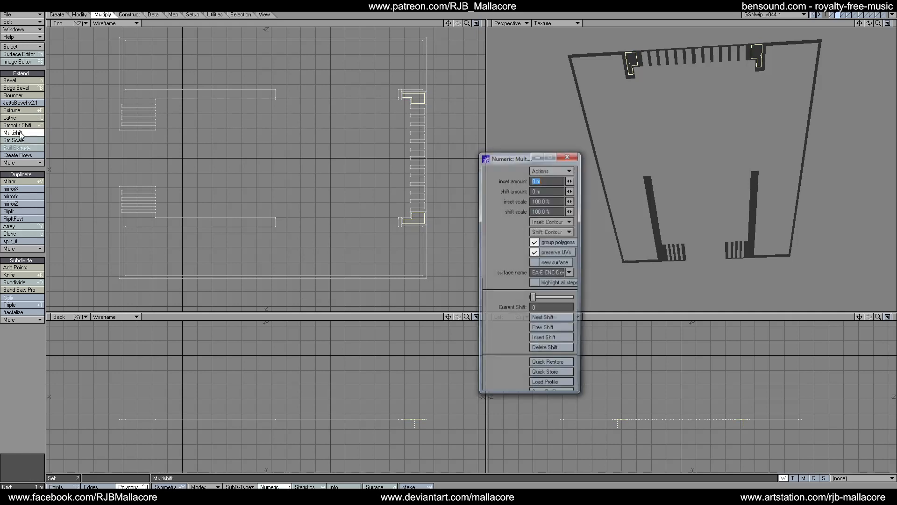
type(".05")
key("Tab")
type(".05")
key("Tab")
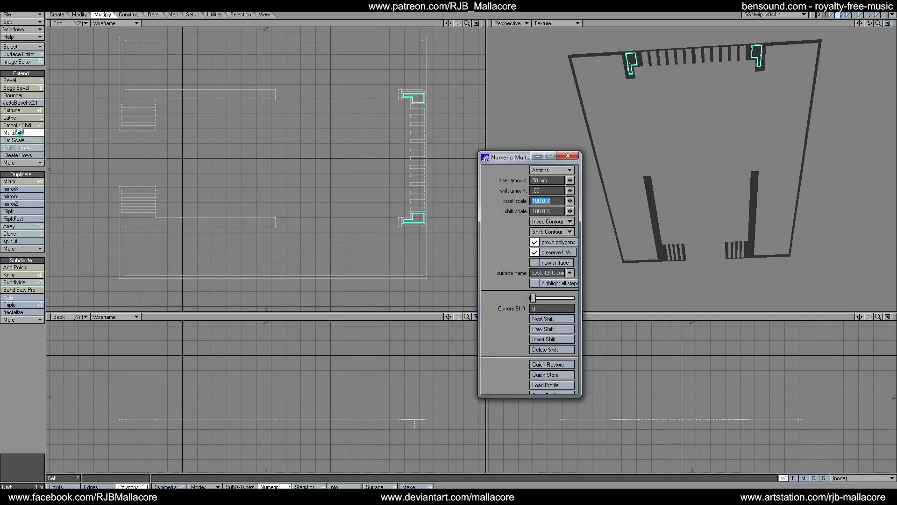
left_click(568, 155)
key("space")
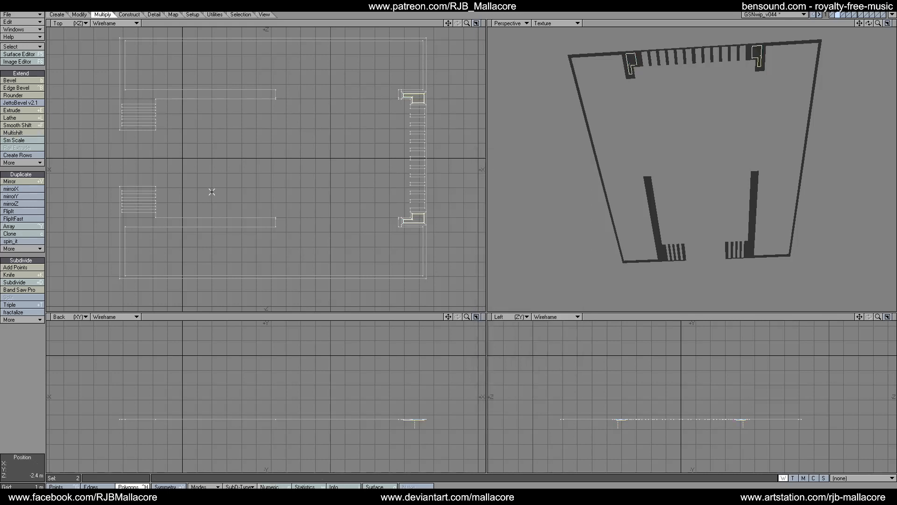
left_click(33, 376)
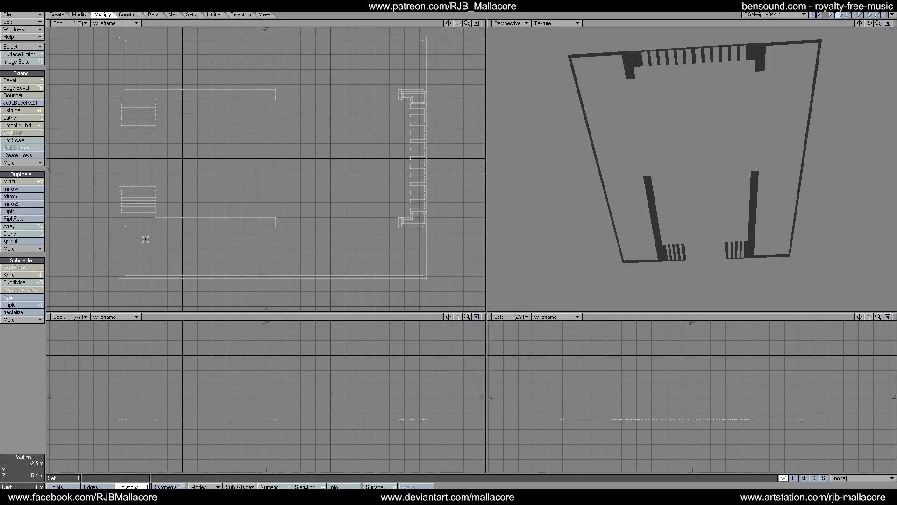
Select the two outer frame polygons and knife the two short slat groups off them.
left_click(156, 226)
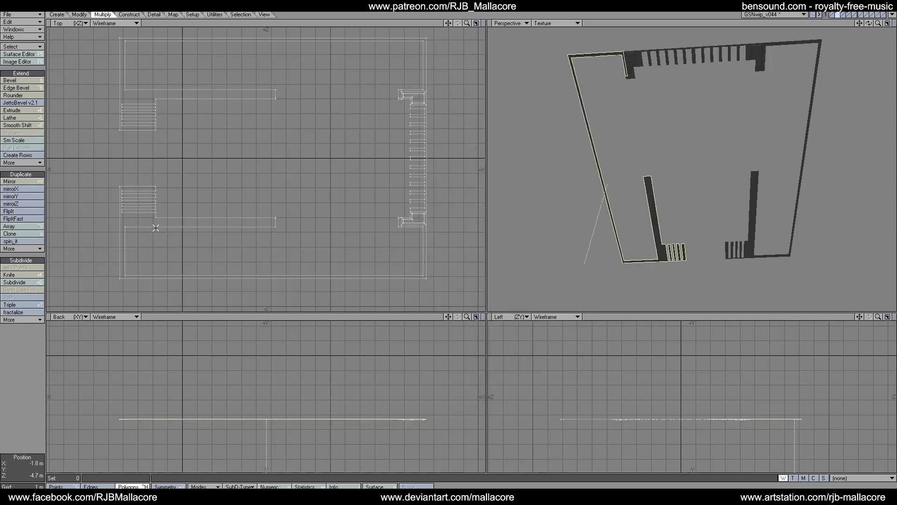
left_click(141, 87)
left_click(10, 275)
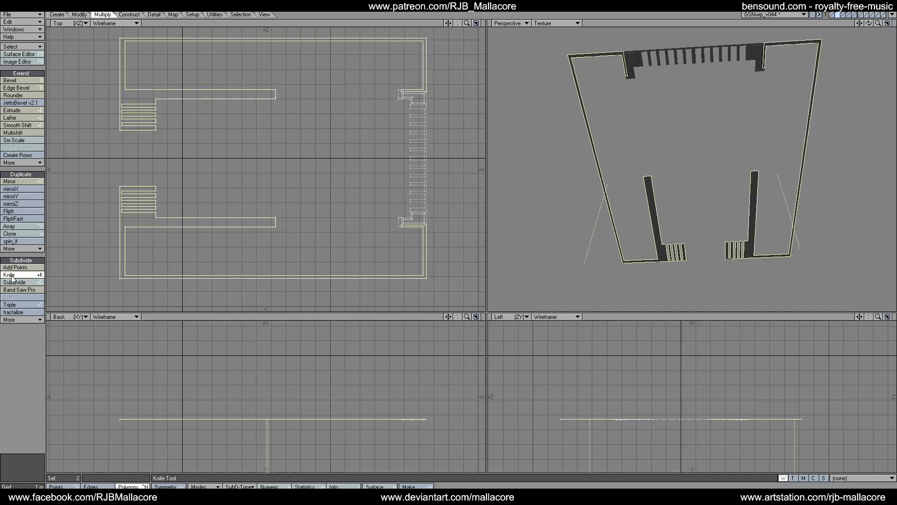
left_click_drag(117, 102, 174, 105)
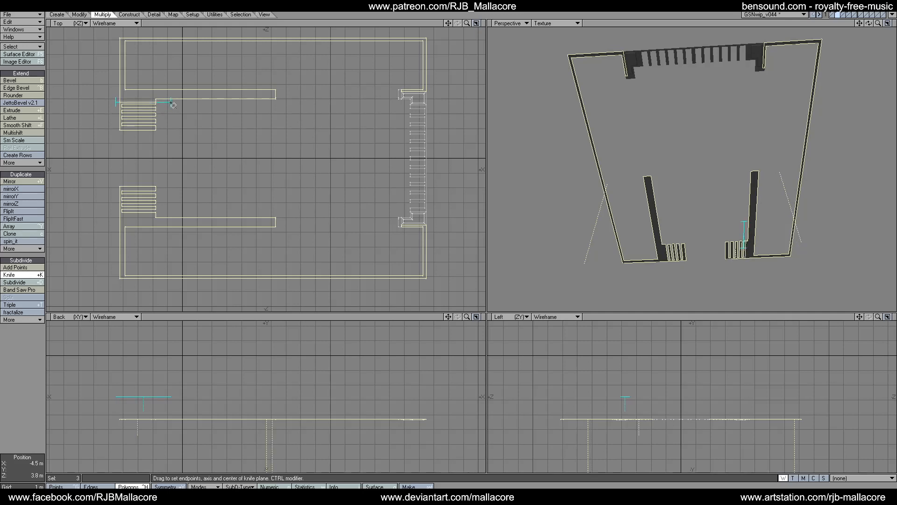
key("space")
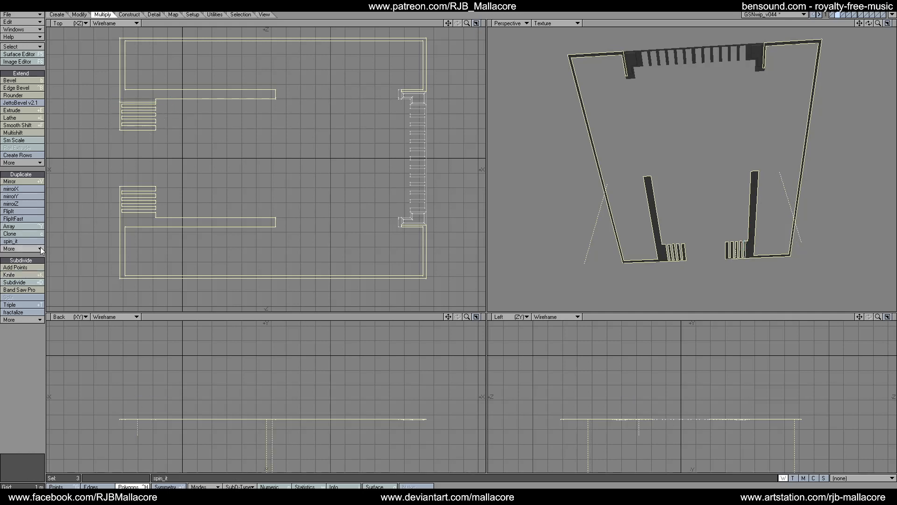
left_click(18, 274)
left_click_drag(118, 218, 125, 122)
key("space")
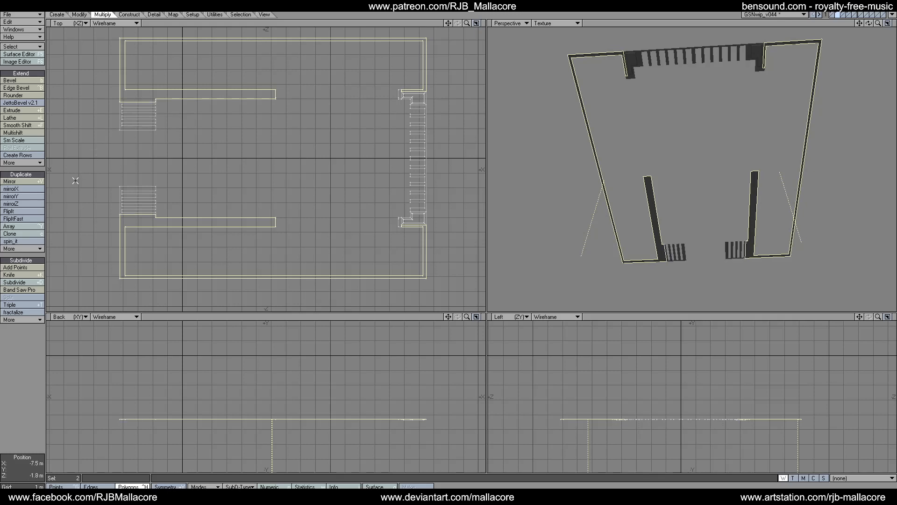
Knife a straight cut across both long arms near the inner ends of the short slat groups and deselect the arms.
left_click(21, 274)
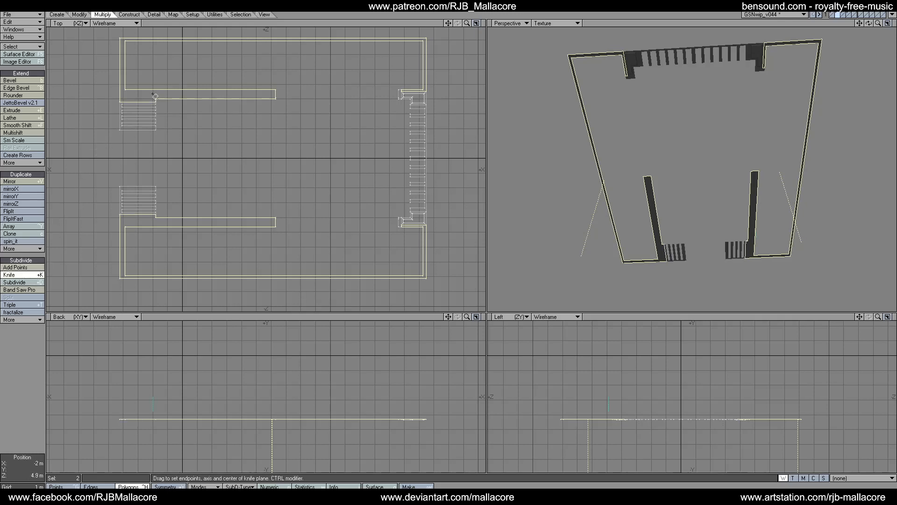
left_click_drag(154, 86, 155, 239)
key("space")
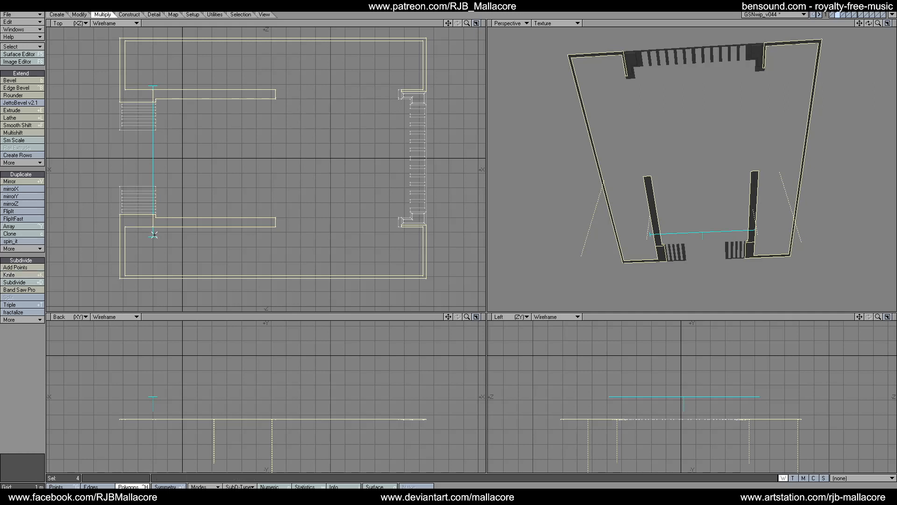
left_click(177, 99)
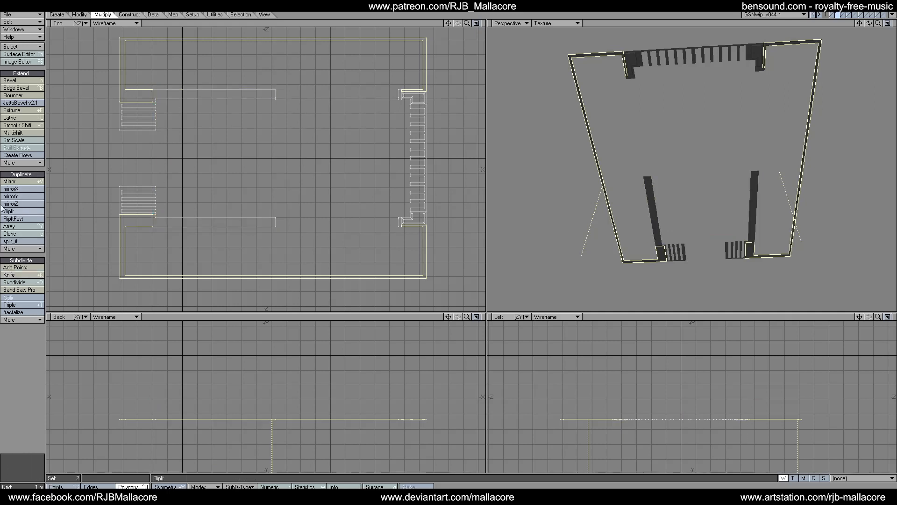
Knife the two rectangular blocks next to the short slat groups away from the outer frame polygons.
left_click(30, 275)
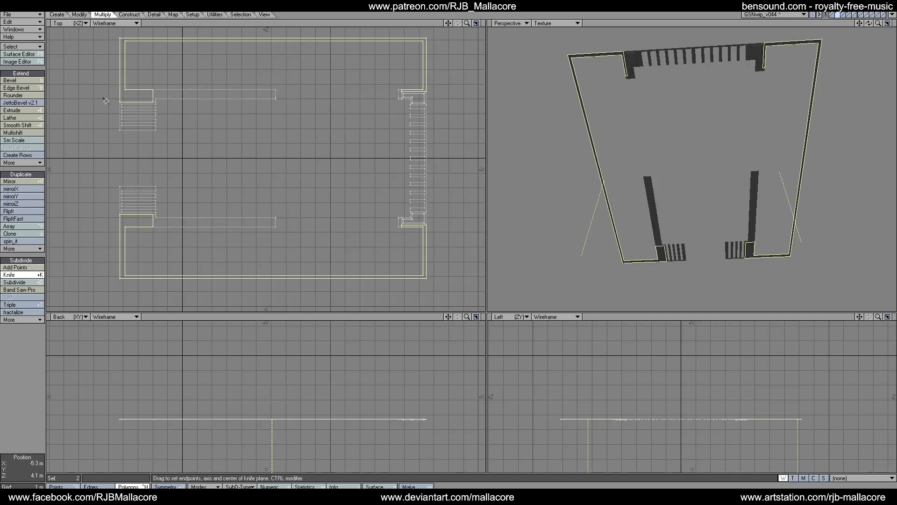
left_click_drag(142, 93, 163, 90)
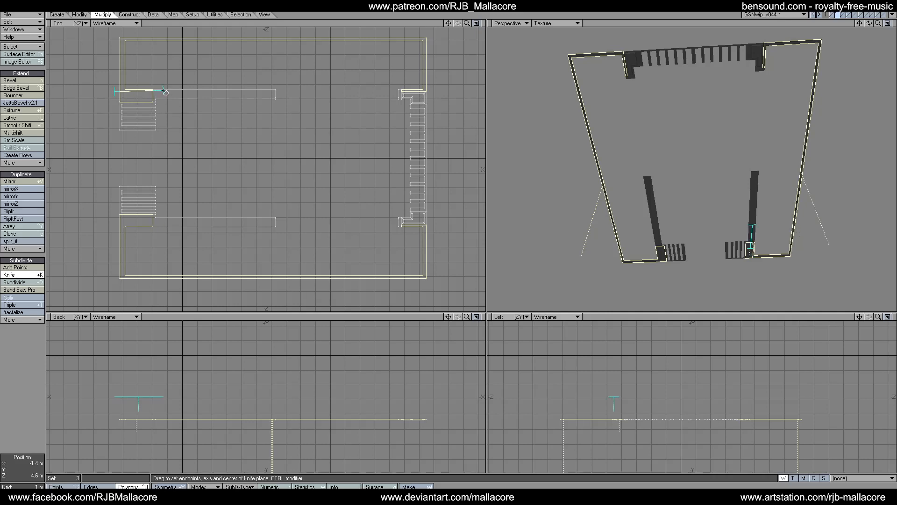
left_click(14, 275)
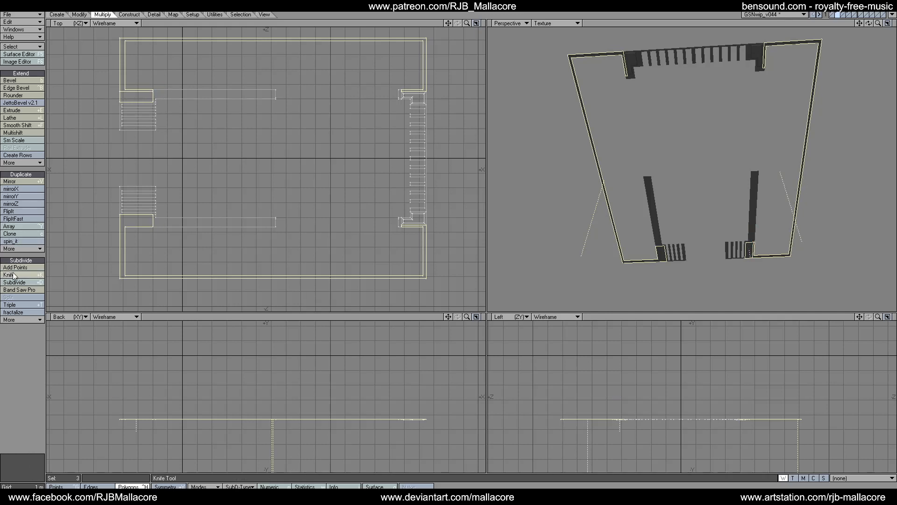
left_click(14, 275)
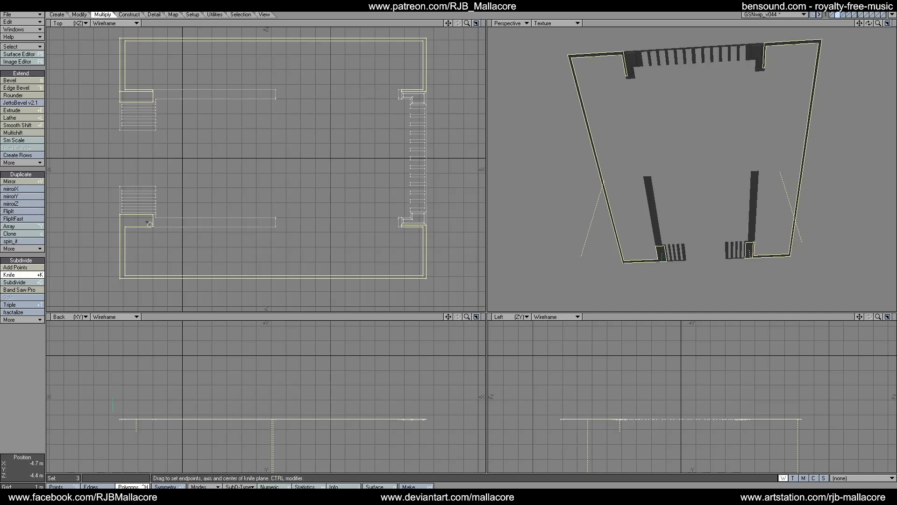
left_click_drag(114, 223, 160, 228)
key("space")
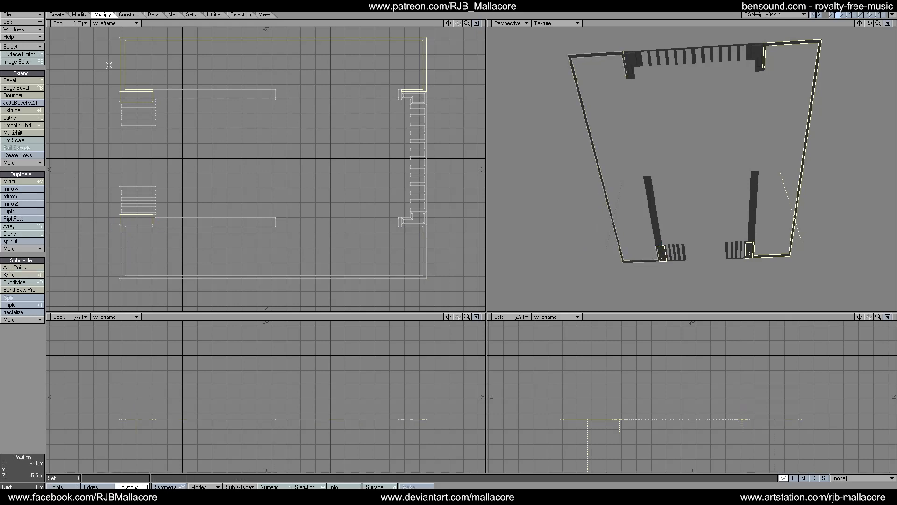
Keep only the two rectangular blocks selected and Multishift them with 200 mm inset and 200 mm shift.
left_click(121, 60)
left_click(16, 133)
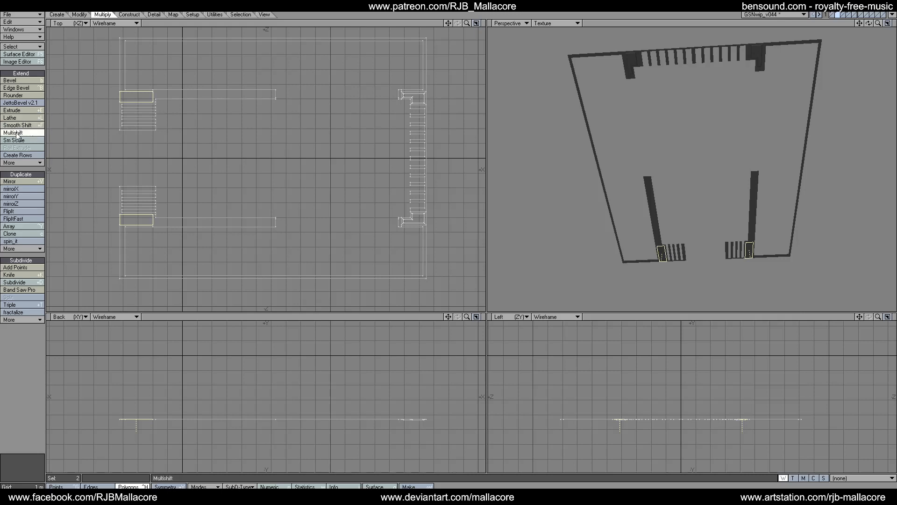
type("n.2")
key("Tab")
type(".2")
key("Tab")
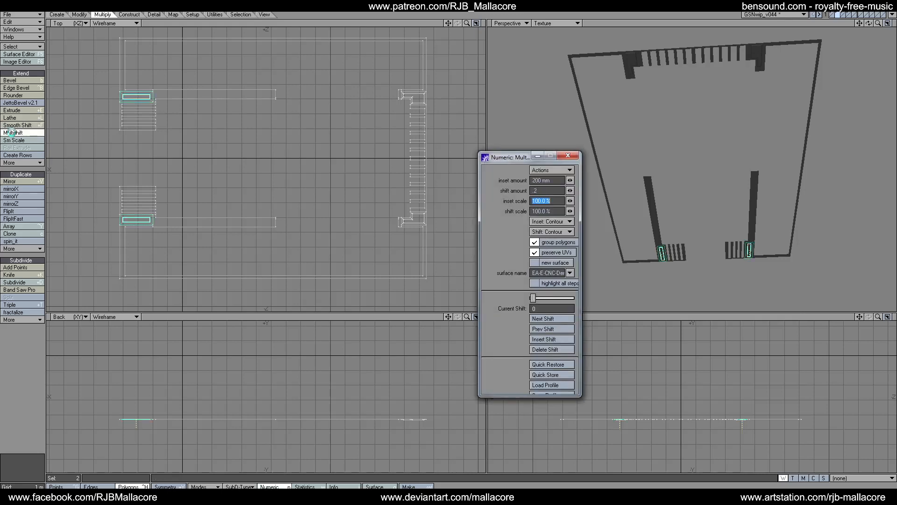
left_click(568, 157)
key("space")
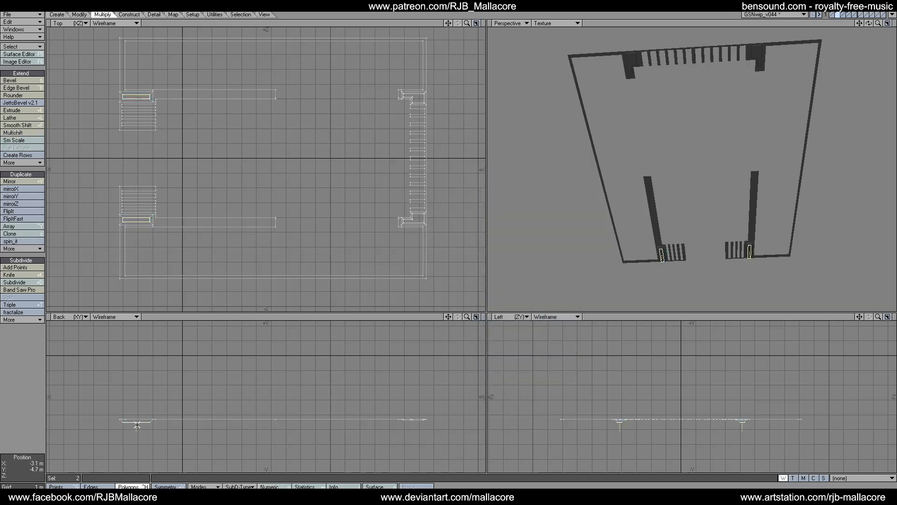
Extend the selection on both raised blocks to include their end caps and long sloped sides, with all four views shown.
left_click(136, 423, "shift")
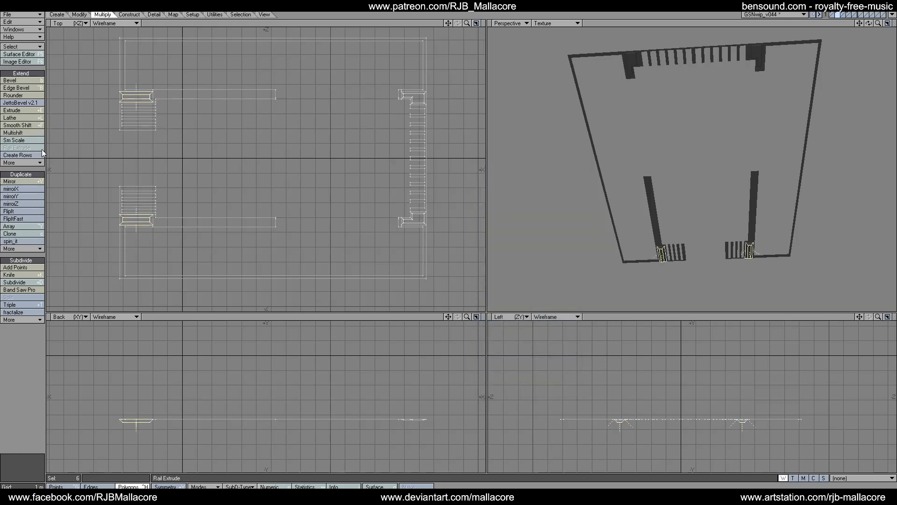
left_click(24, 135)
key("b")
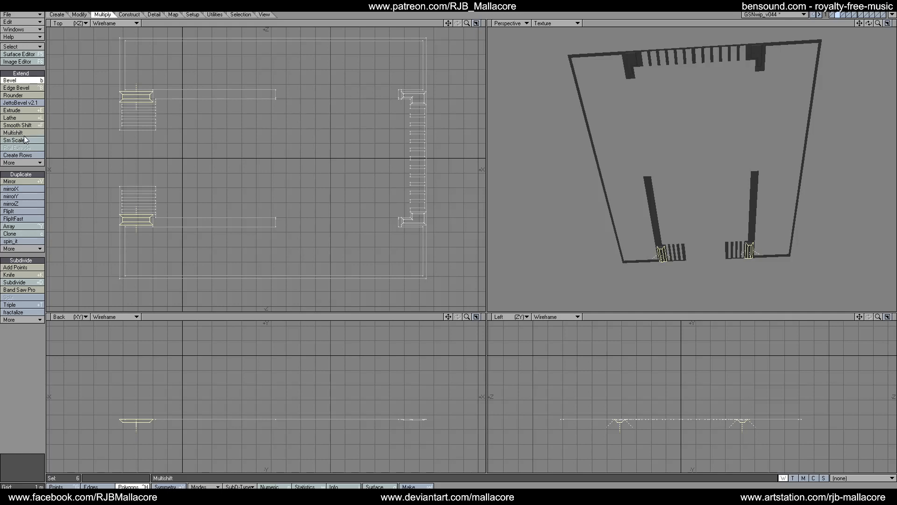
key("period")
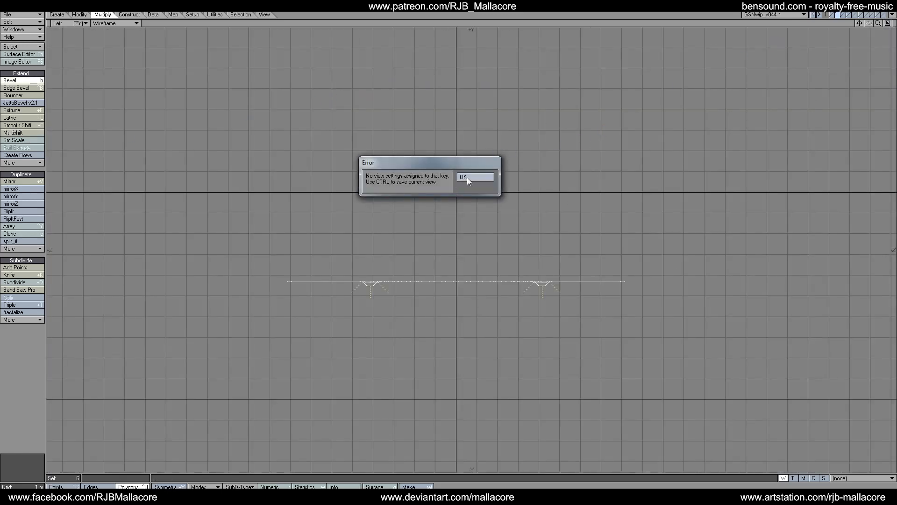
left_click(467, 177)
left_click(887, 23)
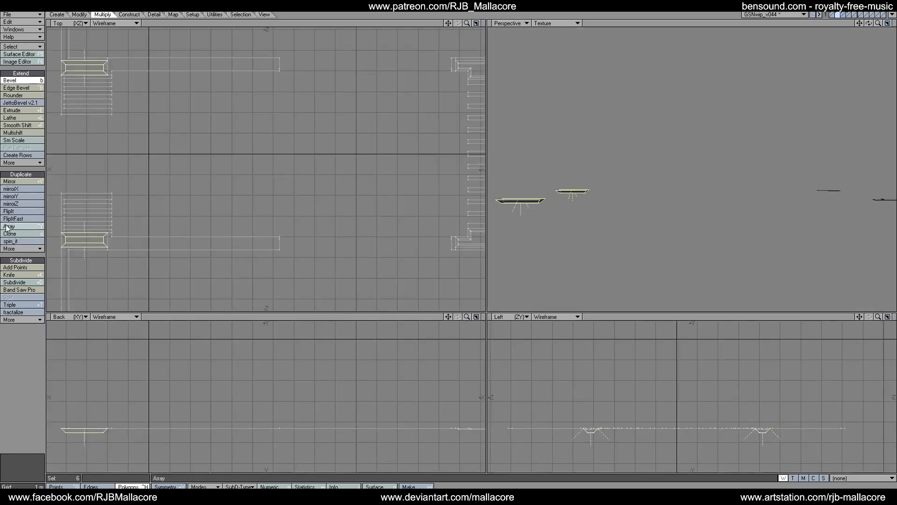
Multishift the selected cap and long-side polygons of both blocks with 100 mm inset and no shift.
left_click(13, 133)
type("n")
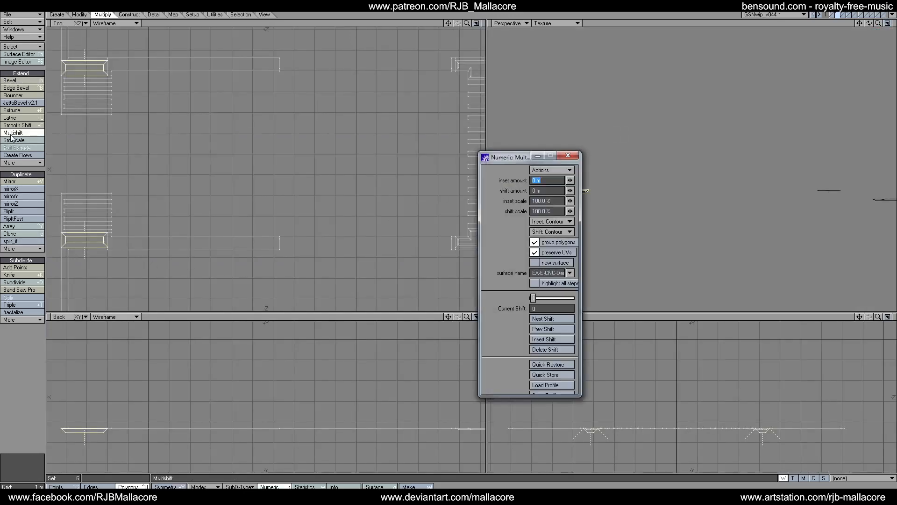
type("50mm")
key("Tab")
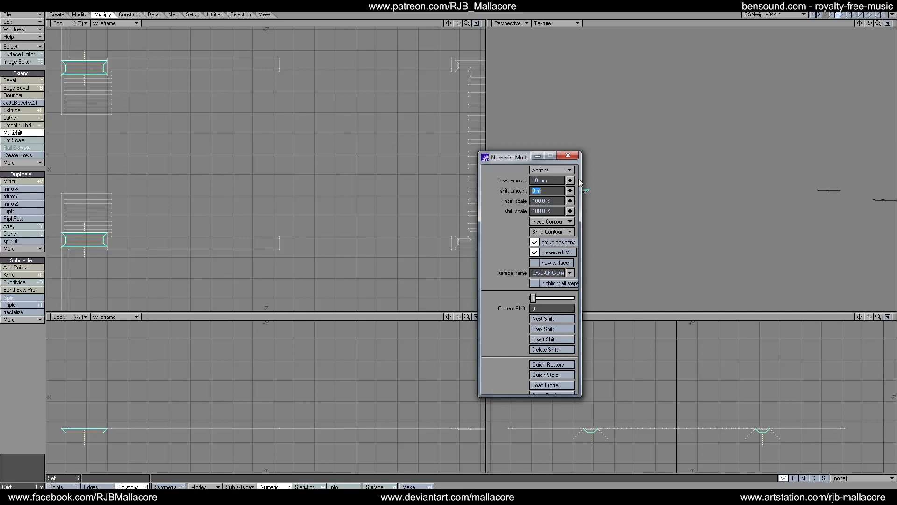
key("shift+Tab")
type("100mm")
key("Tab")
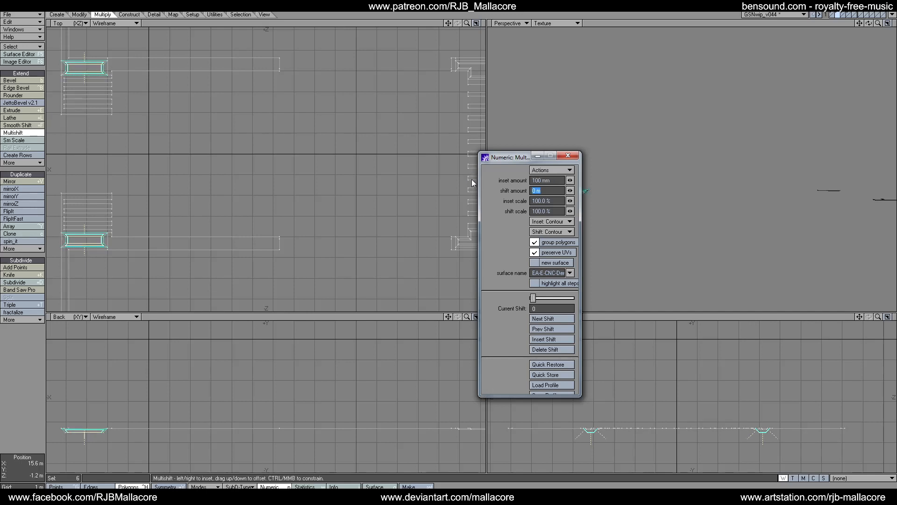
left_click(561, 156)
key("space")
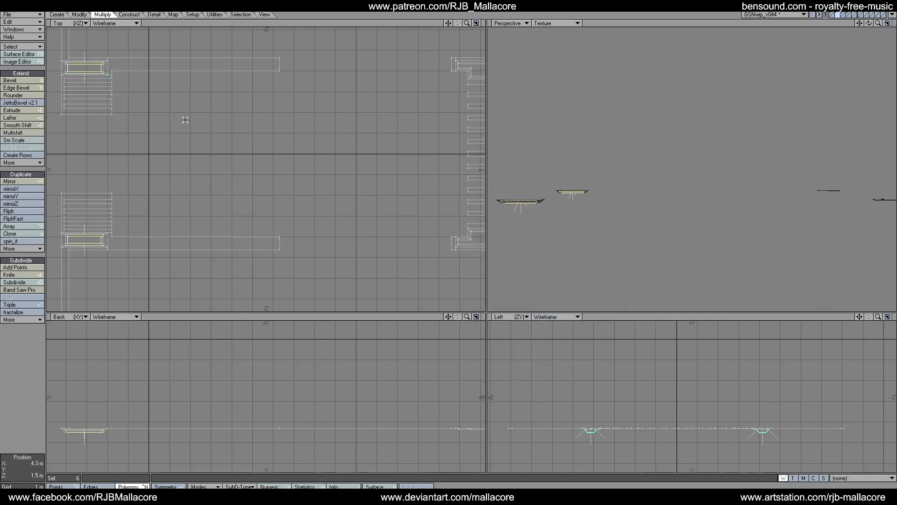
Multishift the same block polygons with a -100 mm shift and no inset, and deselect them.
left_click(30, 133)
type("n")
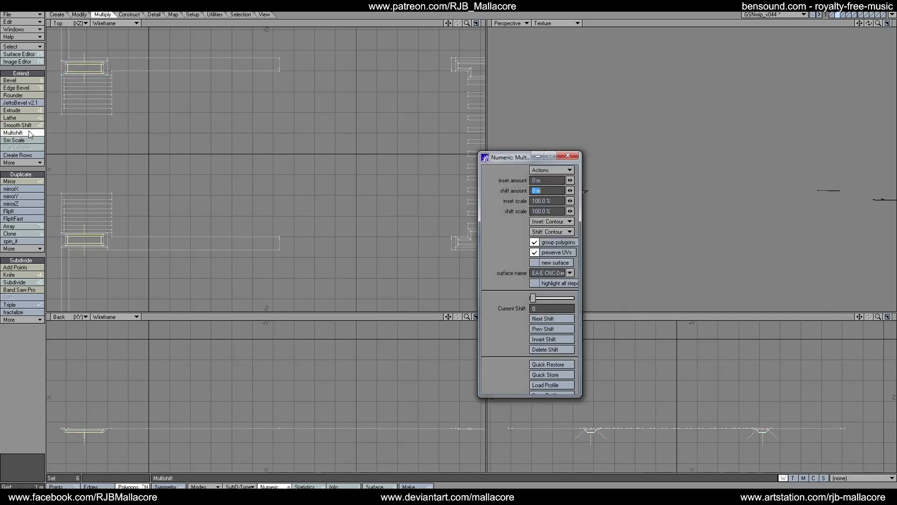
type("-100mm")
key("Tab")
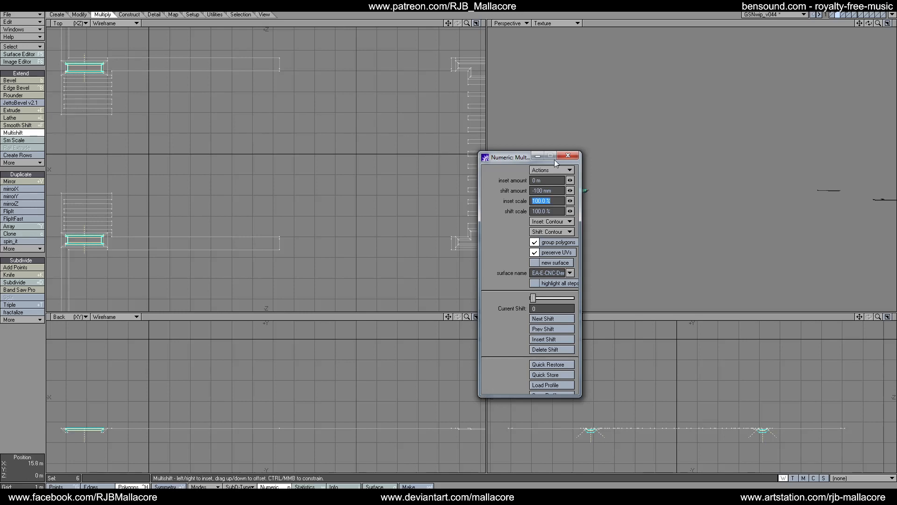
left_click(568, 156)
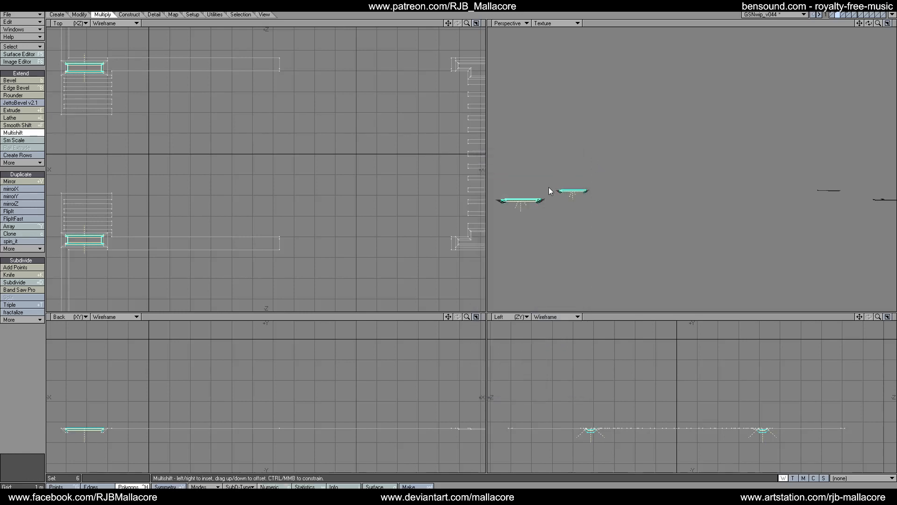
key("space")
left_click(28, 361)
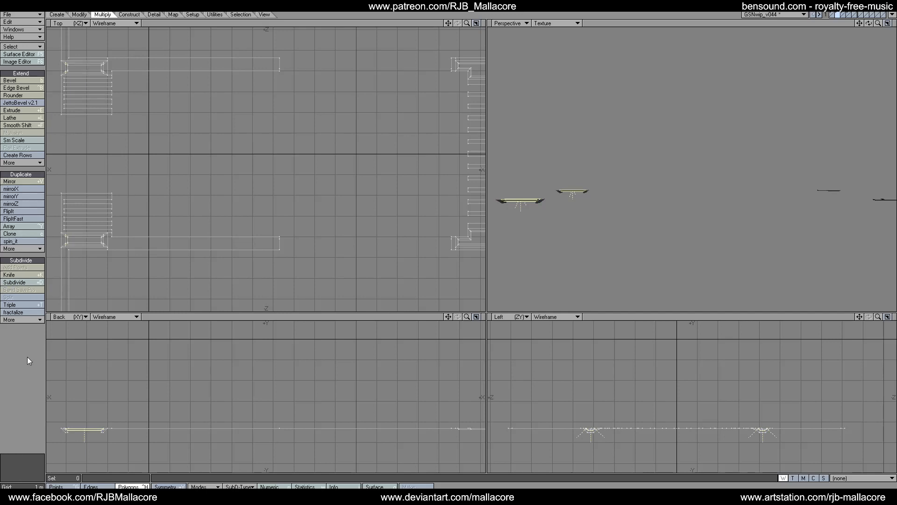
Return the finished underside frame geometry to the first layer with the rest of the ship.
mouse_move(867, 25)
left_mouse_down()
mouse_move(871, 19)
mouse_move(866, 26)
left_mouse_up()
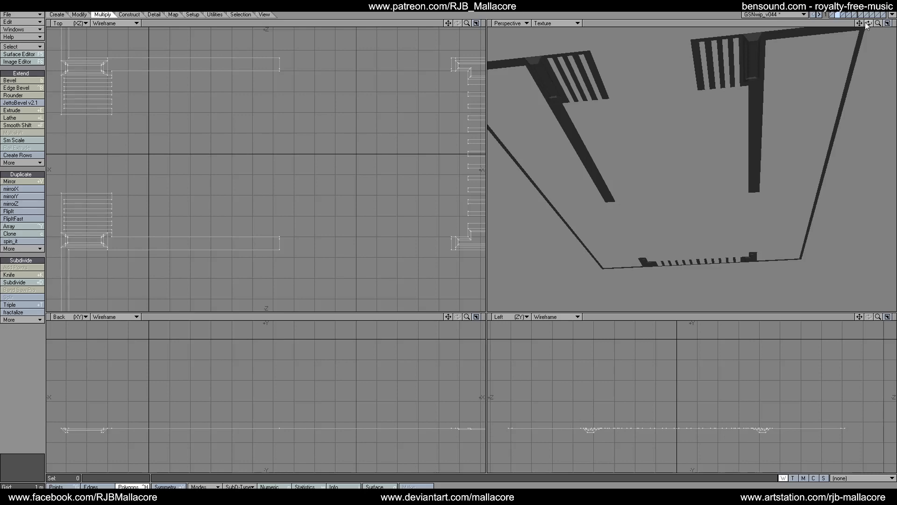
left_click(833, 15)
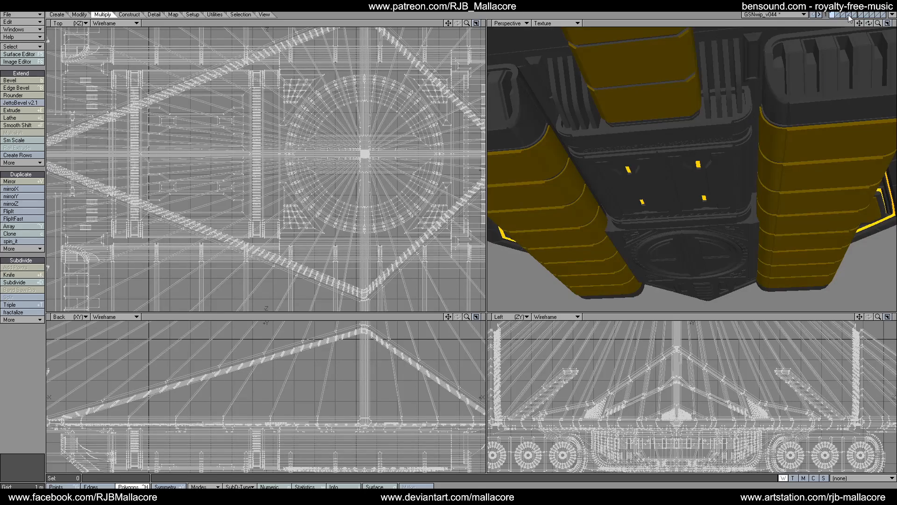
key("a")
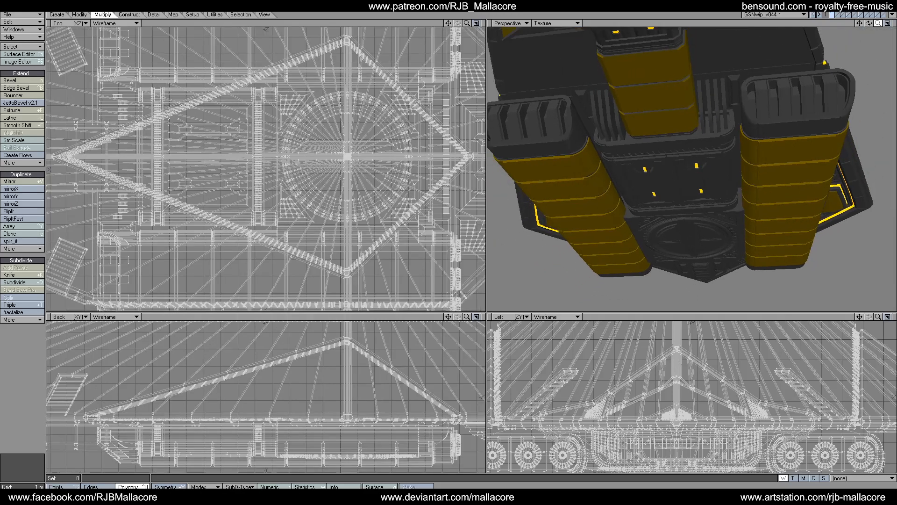
mouse_move(867, 23)
left_mouse_down()
mouse_move(888, 33)
mouse_move(870, 28)
left_mouse_up()
Merge the ship's duplicate points and save the object incrementally as GSNwip_v045.
key("m")
left_click(529, 175)
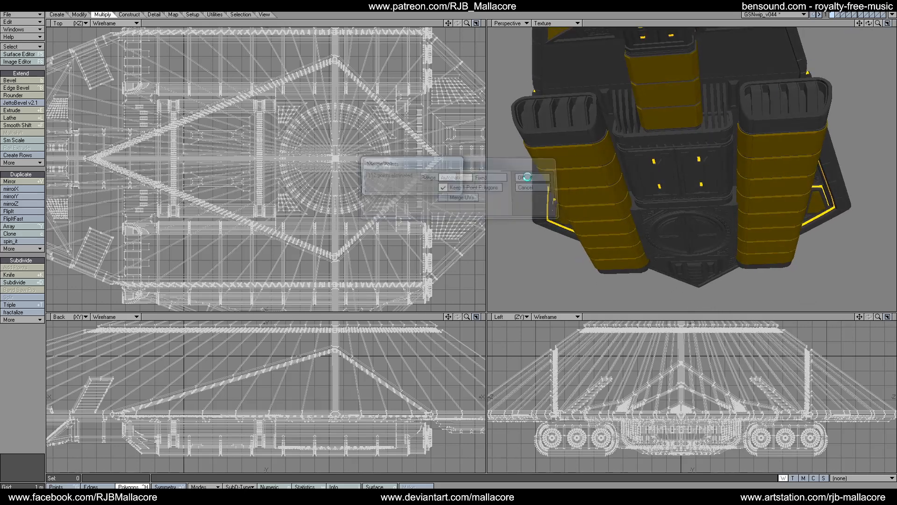
left_click(434, 179)
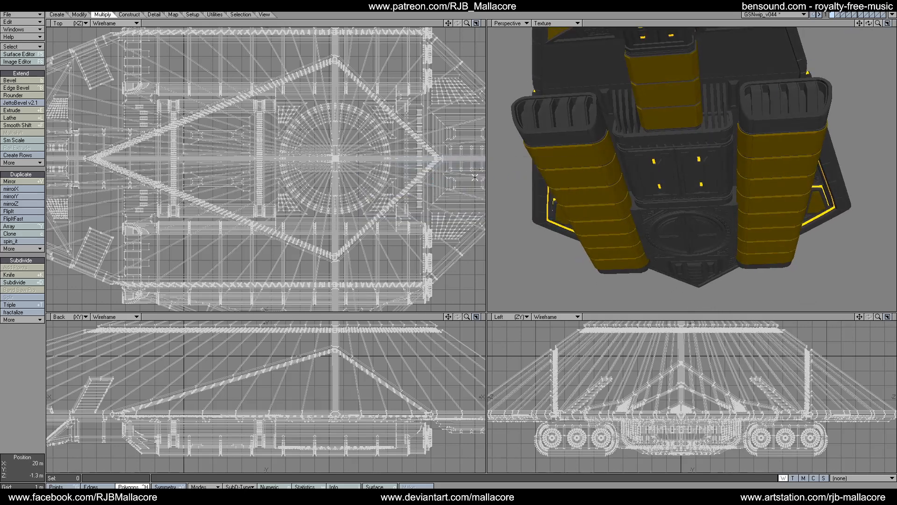
key("plus")
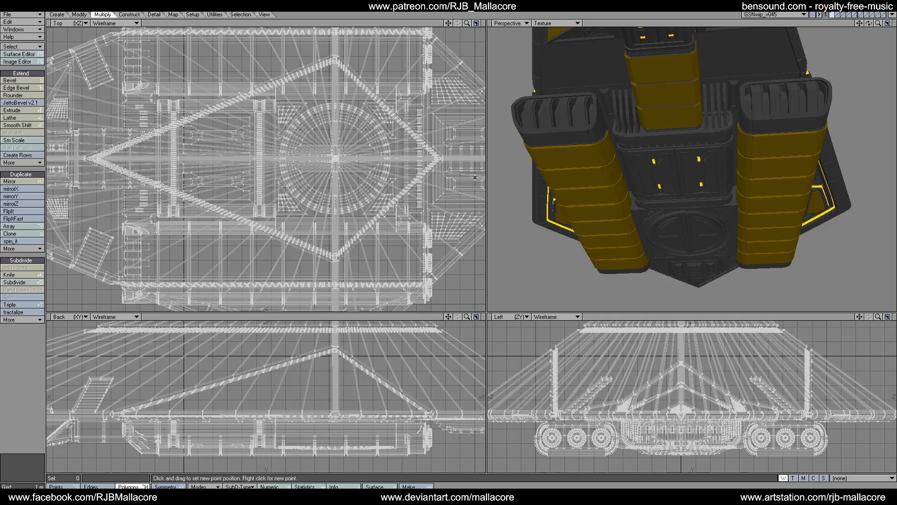
key("space")
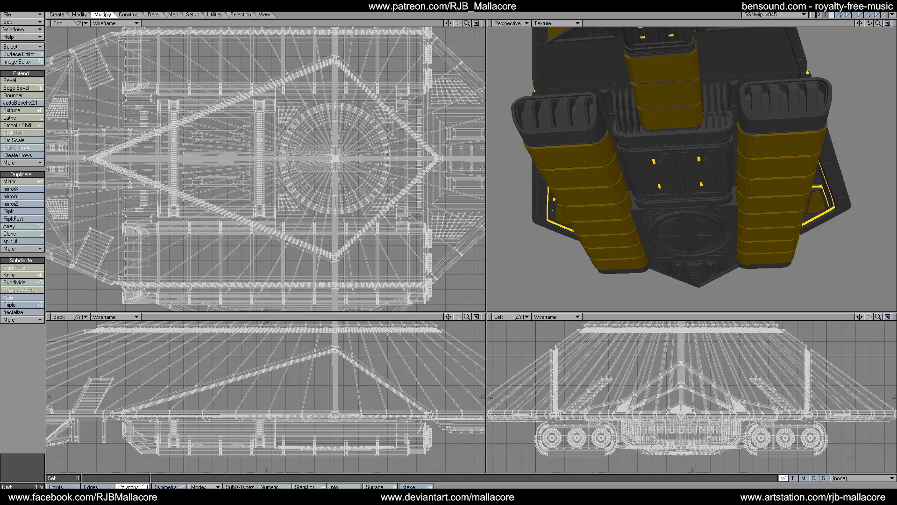
Cut the two flat underside polygons on either side of the central yellow section and paste them into the empty second layer.
left_click(653, 72)
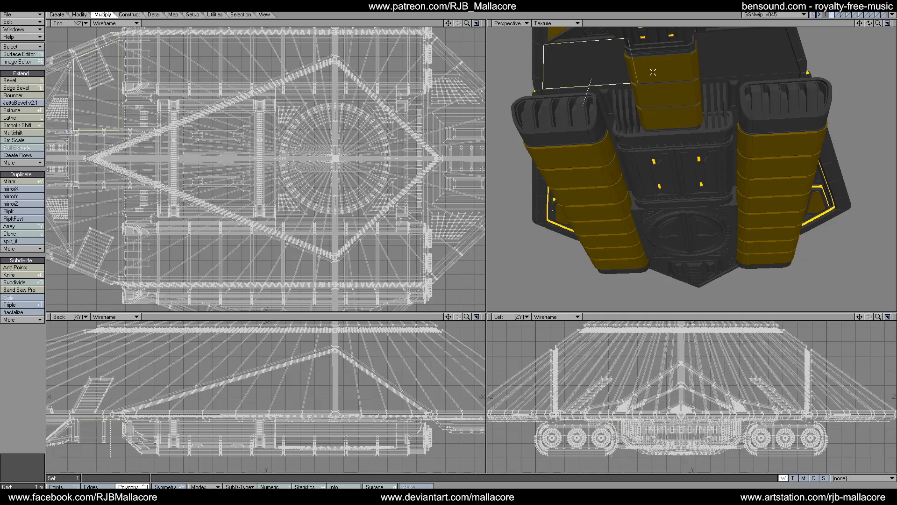
left_click(734, 61)
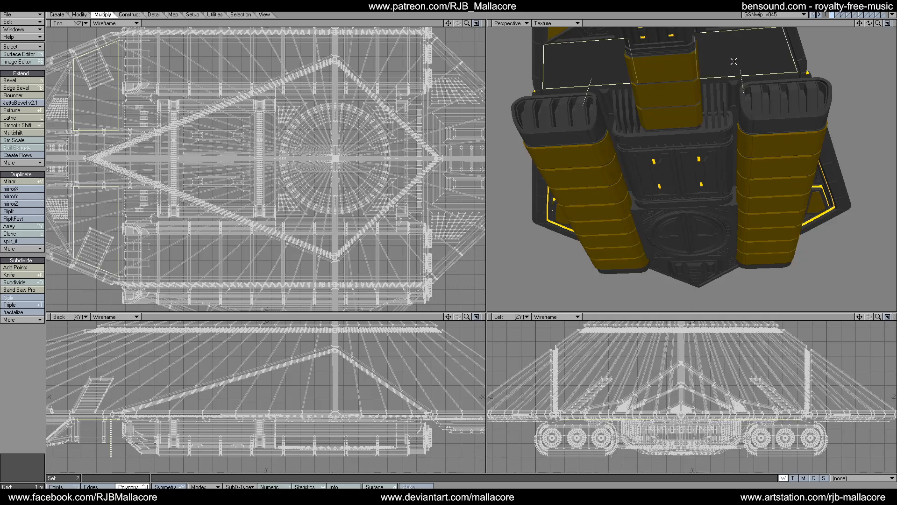
key("Delete")
left_click(839, 15)
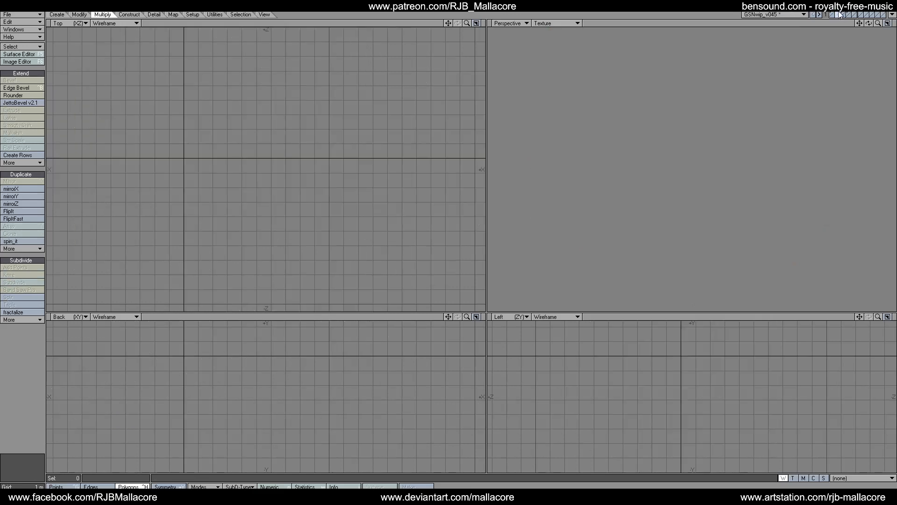
key("ctrl+v")
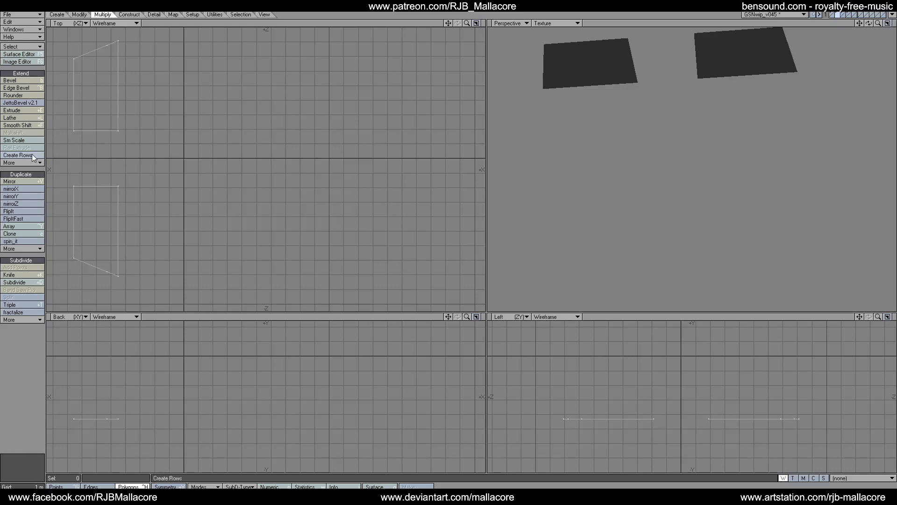
Knife each of the two isolated polygons straight across, separating a square inner part from its tapered outer part.
left_click(13, 277)
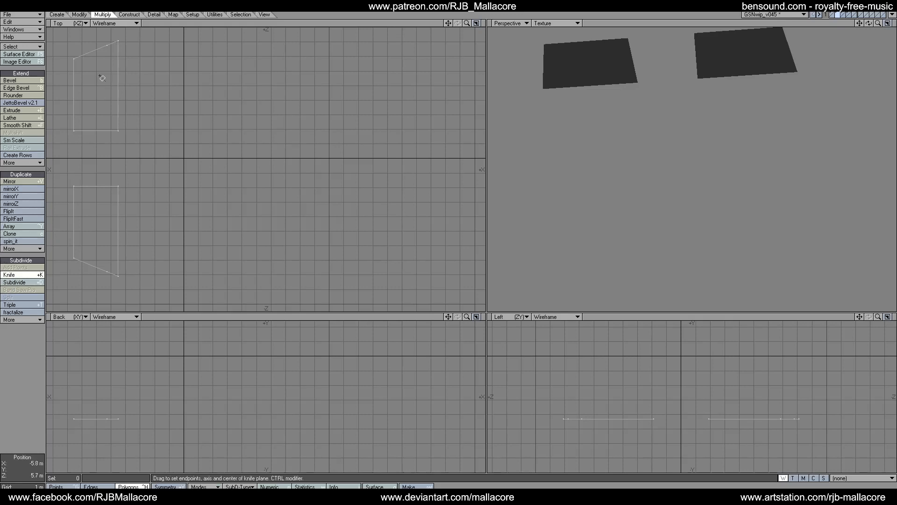
left_click_drag(112, 88, 67, 89)
key("space")
left_click(14, 275)
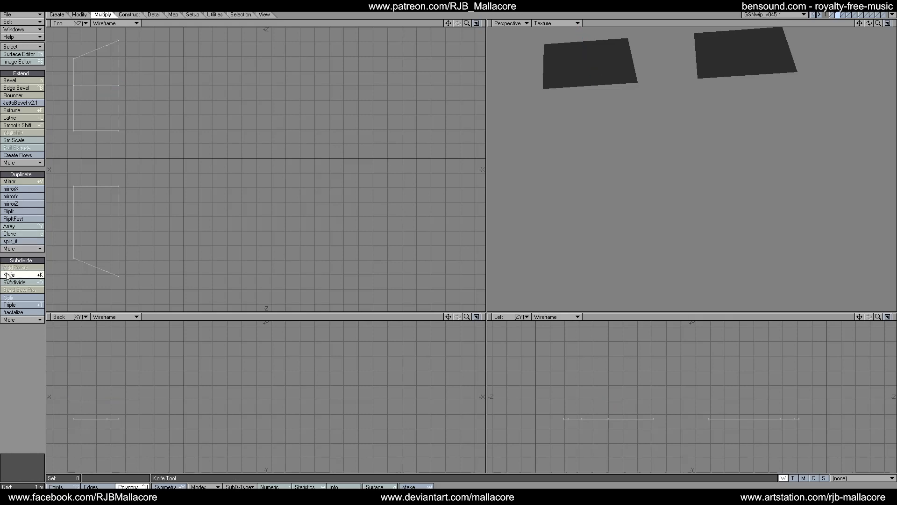
left_click_drag(69, 232, 124, 235)
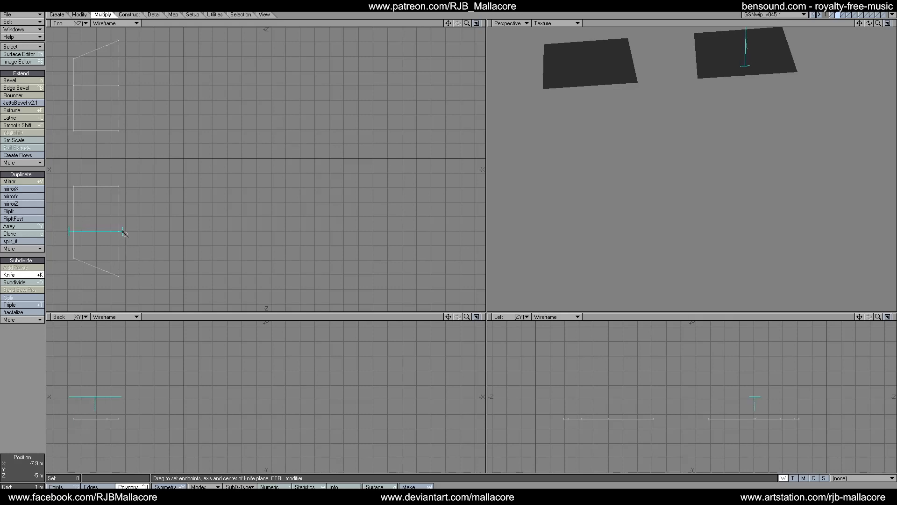
key("space")
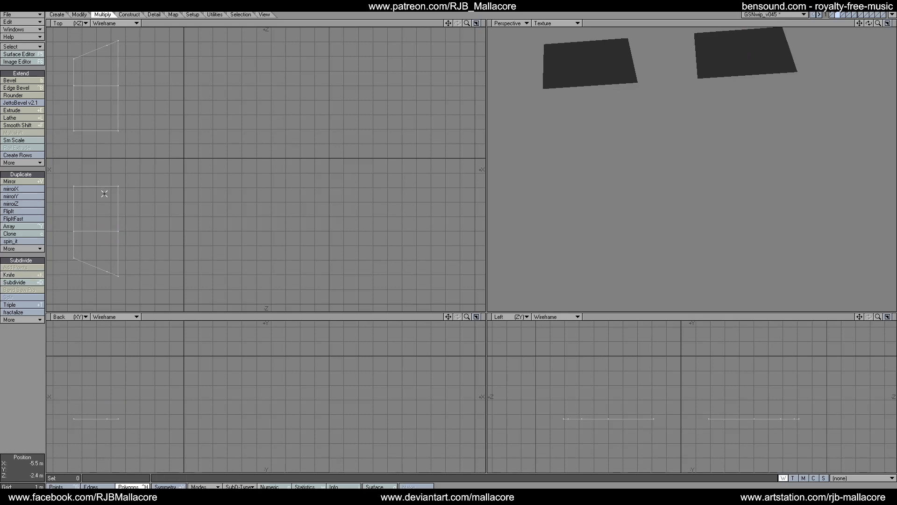
Select the two square inner polygons and Multishift them with 200 mm inset and no shift.
left_click(104, 194)
left_click(107, 125)
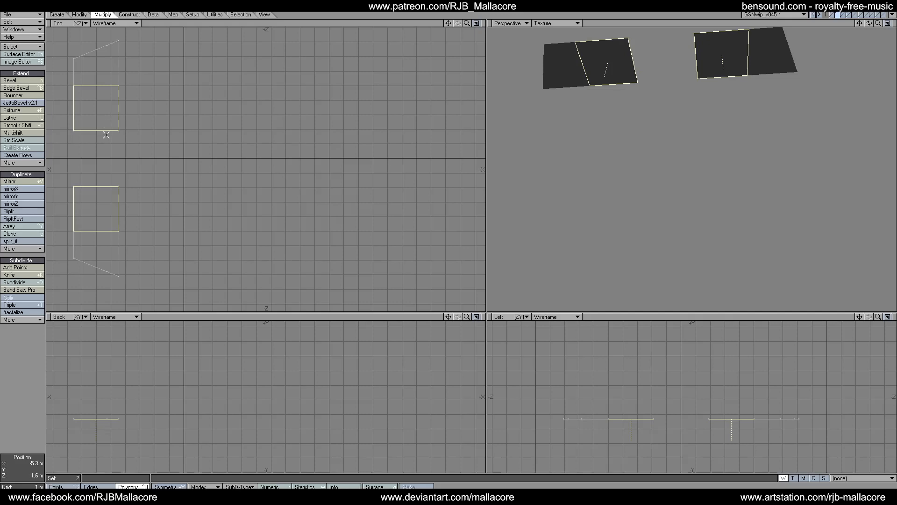
left_click(21, 135)
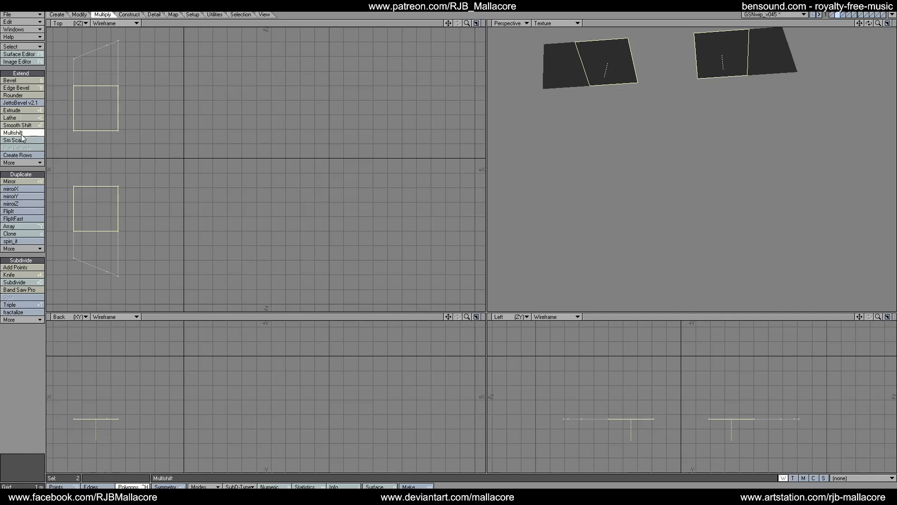
type("n.2")
key("Tab")
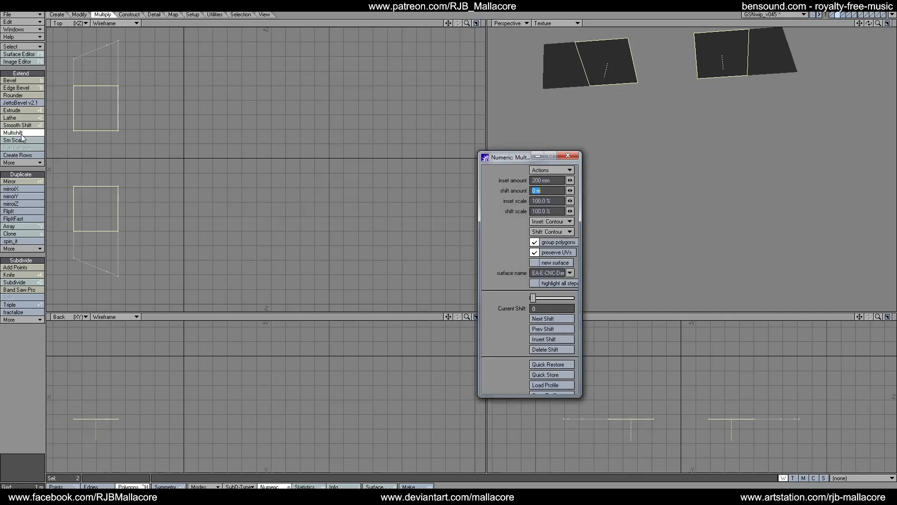
left_click(567, 156)
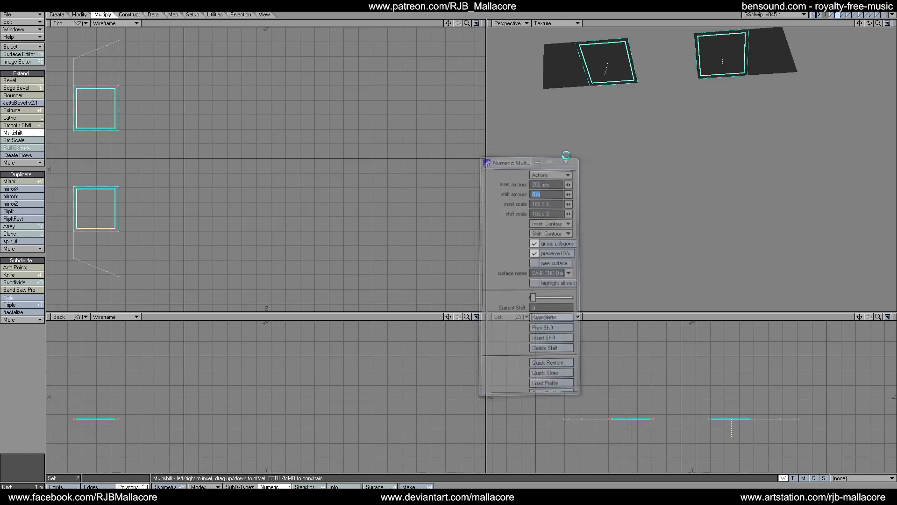
key("space")
Multishift the two inset squares again with 500 mm inset and 500 mm shift.
left_click(43, 132)
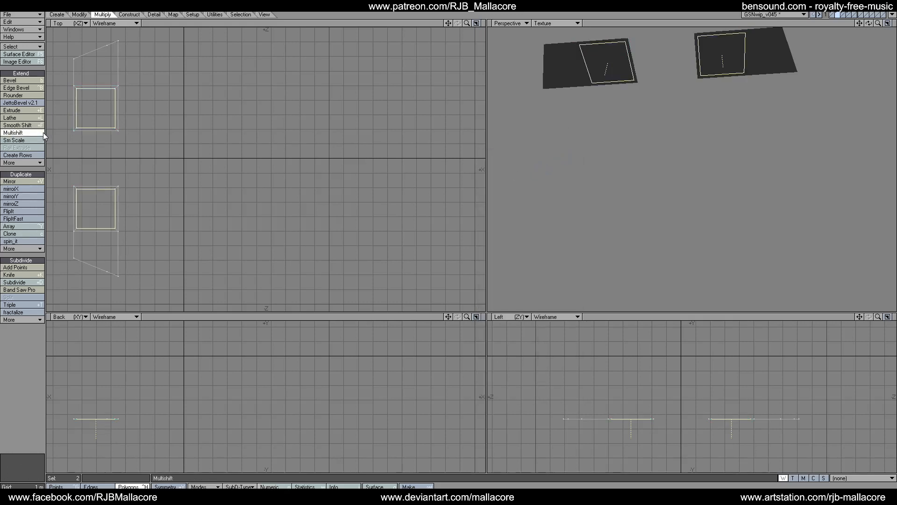
type("n.5")
key("Tab")
type(".5")
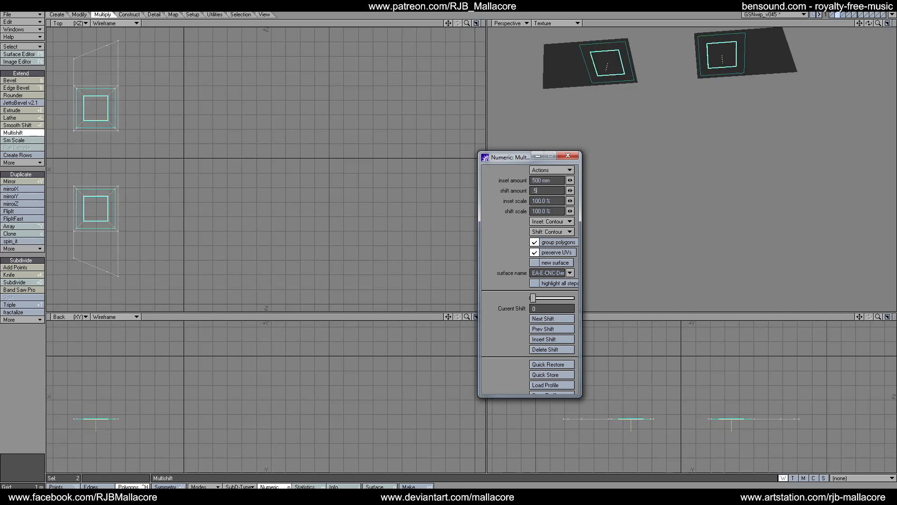
key("Tab")
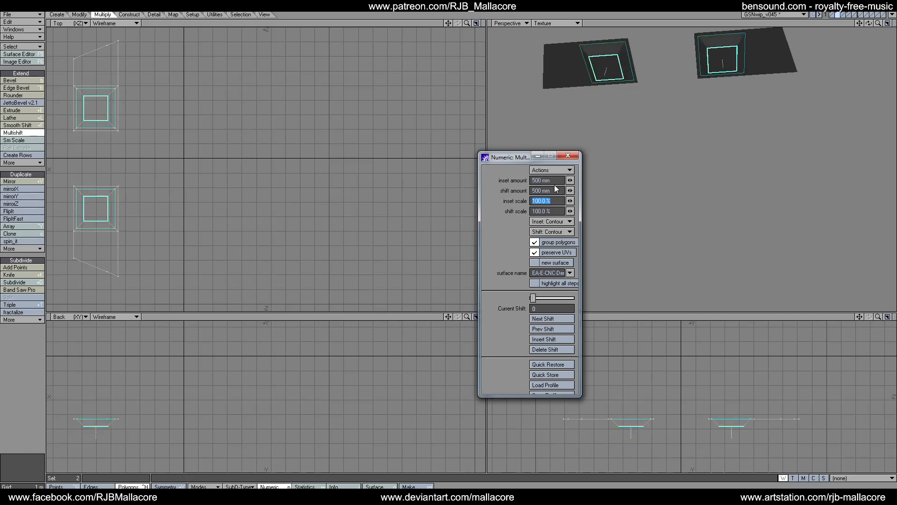
left_click(568, 156)
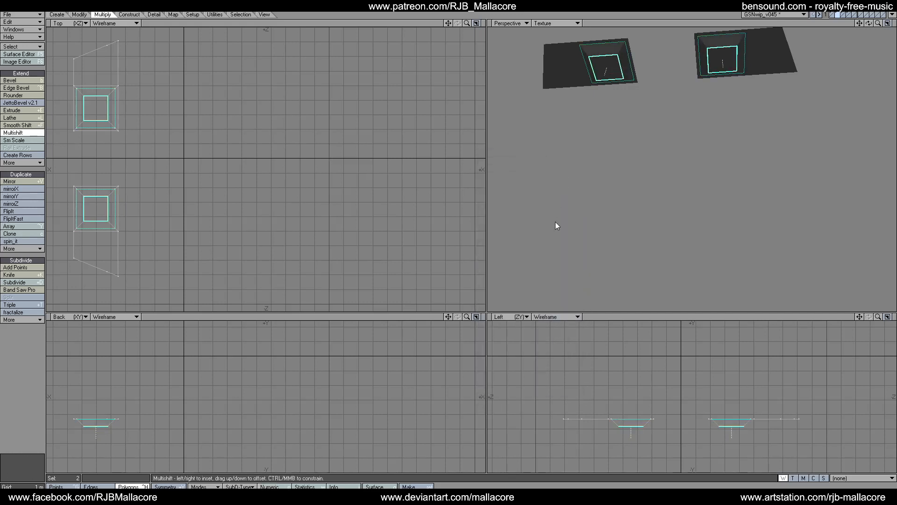
Select each raised panel's flat square and its two X-facing sloped walls, and Multishift them with 200 mm inset and no shift.
key("space")
key("ctrl+g")
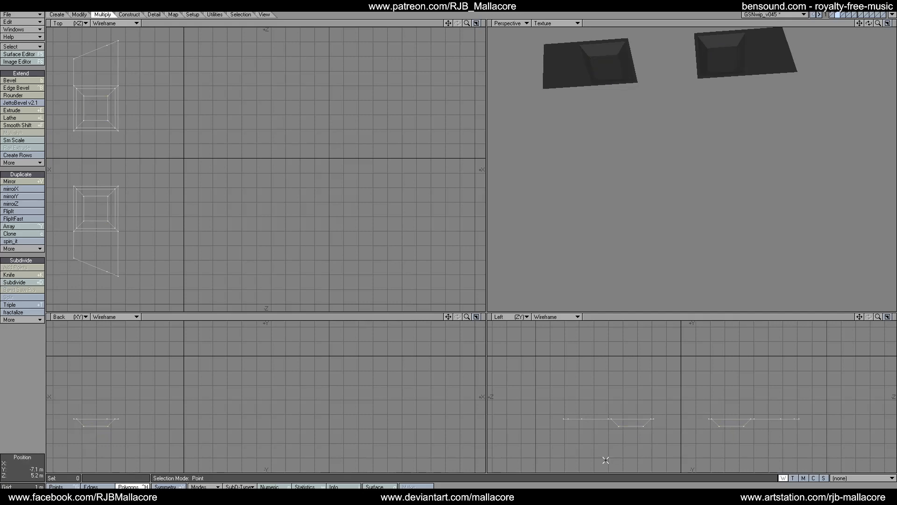
key("ctrl+h")
left_click_drag(634, 422, 646, 434)
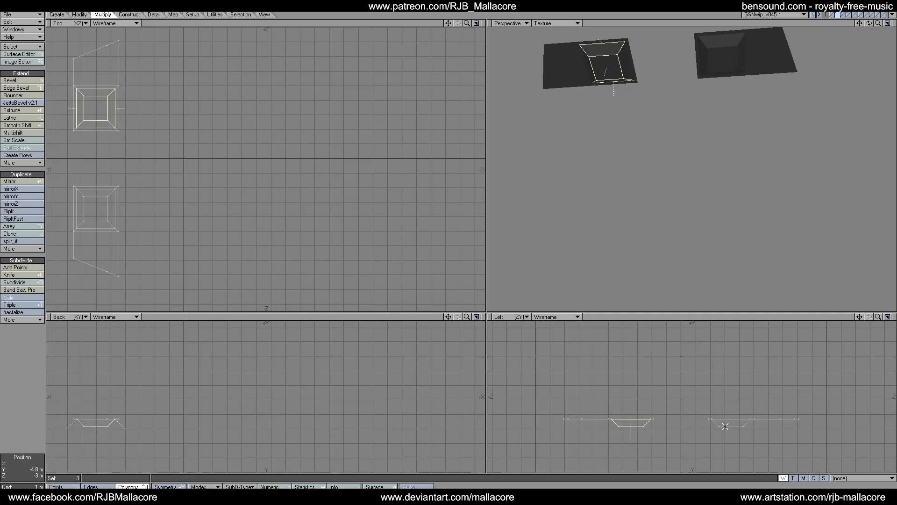
mouse_move(725, 426)
left_mouse_down()
mouse_move(743, 425)
mouse_move(712, 421)
left_mouse_up()
left_click(14, 133)
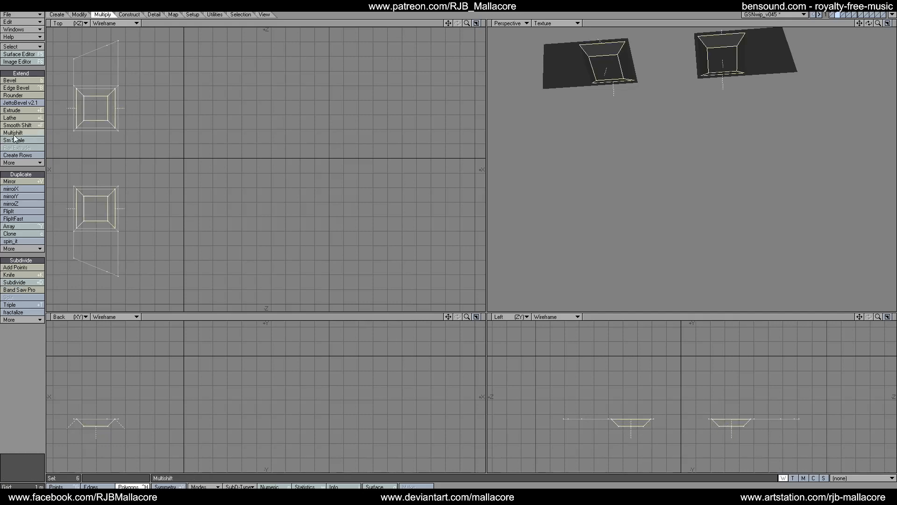
key("n")
key("Tab")
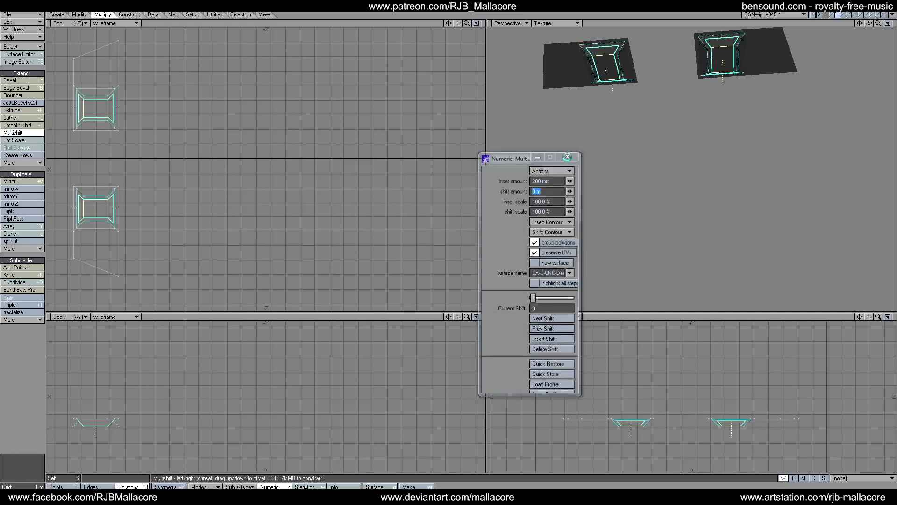
left_click(568, 155)
key("space")
Multishift the same six inset polygons again with no inset and -100 mm shift.
left_click(15, 133)
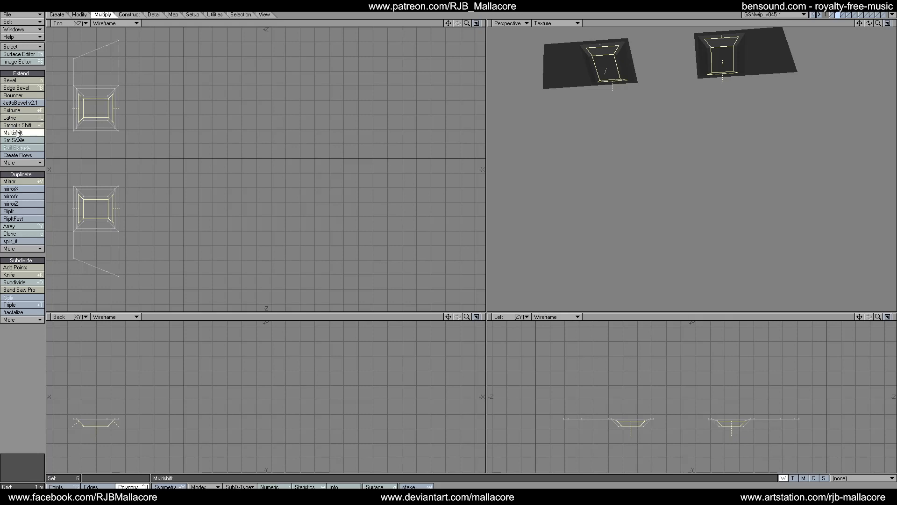
key("n")
key("Tab")
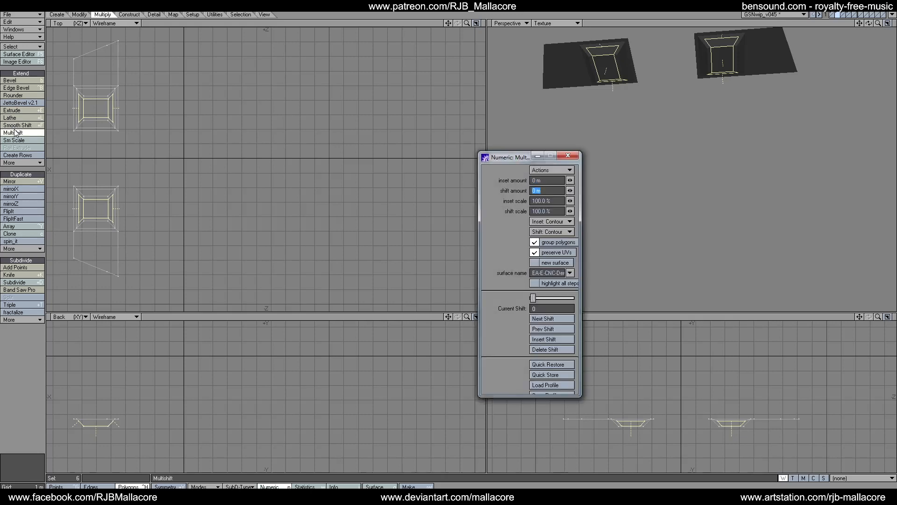
type("-100mm")
key("Tab")
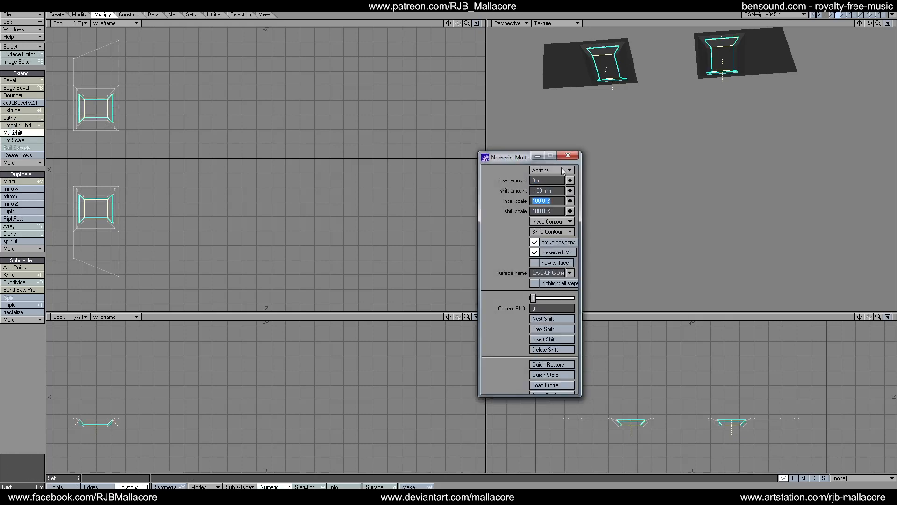
left_click(568, 156)
key("space")
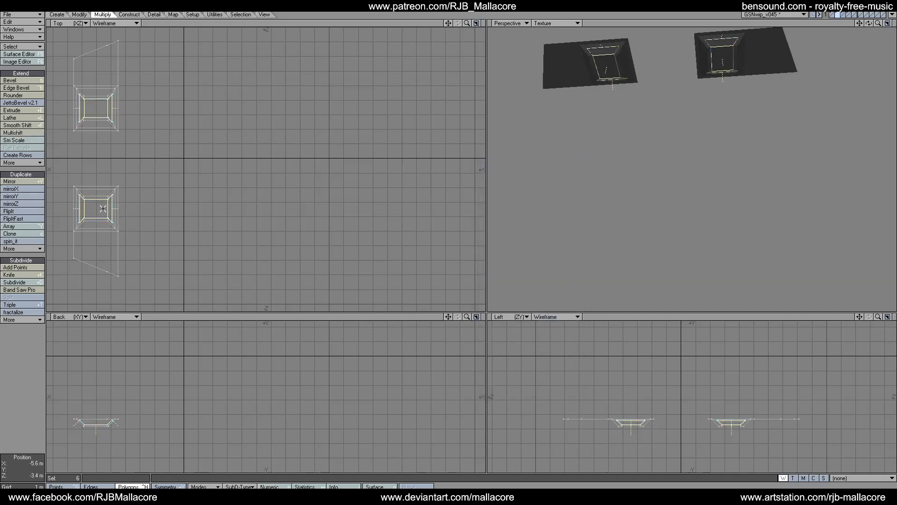
Remove the two flat squares from the selection and Multishift the four remaining wall polygons with 150 mm inset and no shift.
left_click(103, 208)
left_click(96, 108)
left_click(21, 133)
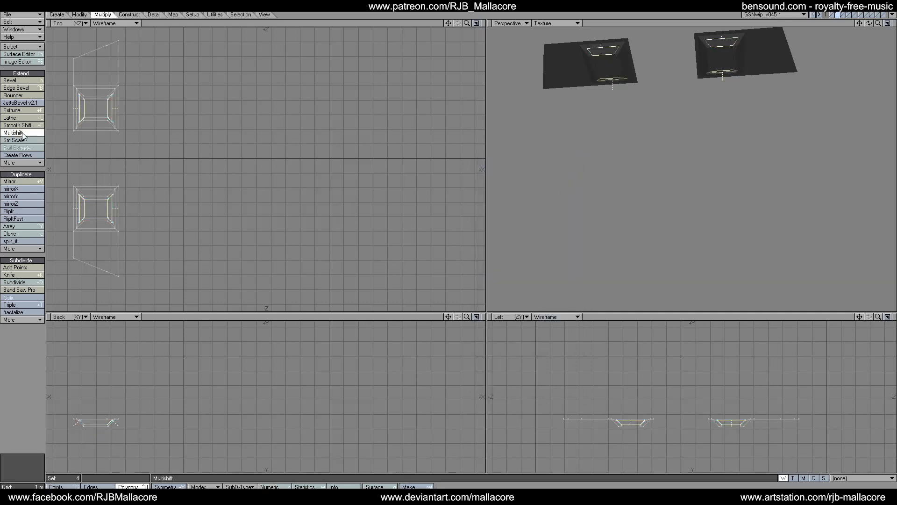
type("n100mm")
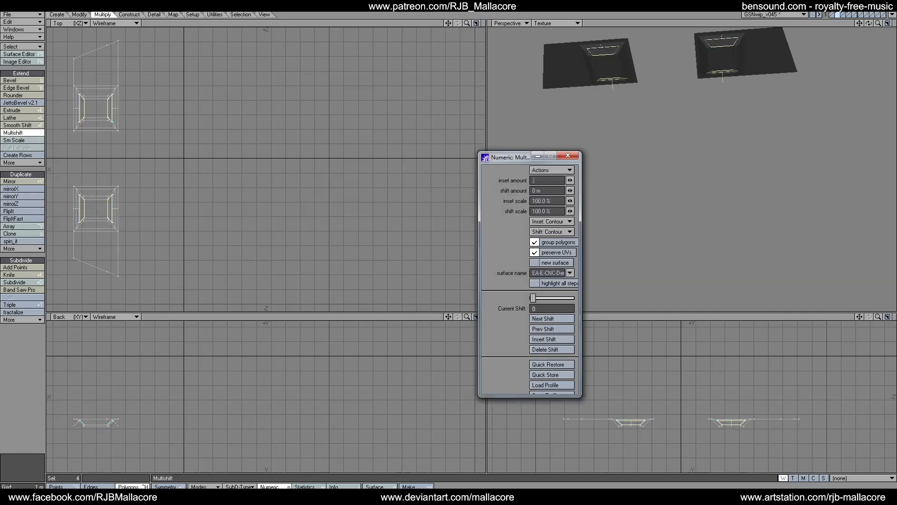
key("Tab")
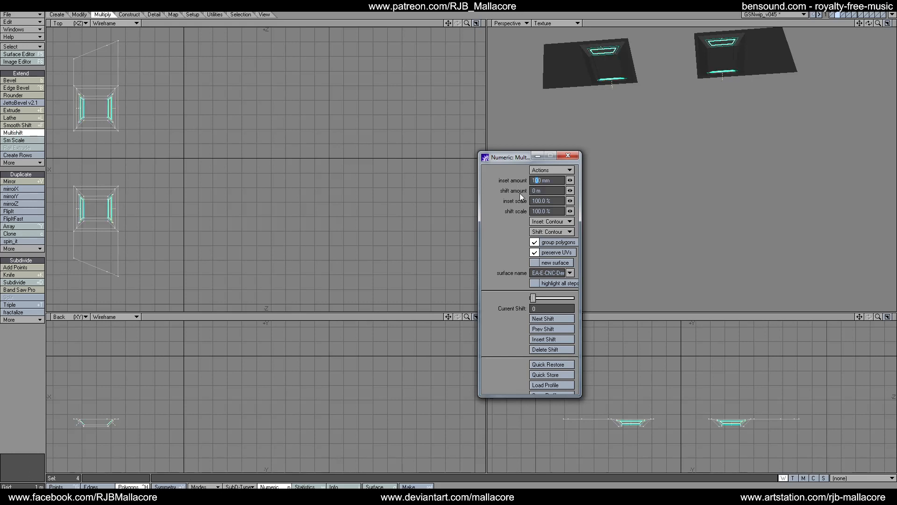
key("Tab")
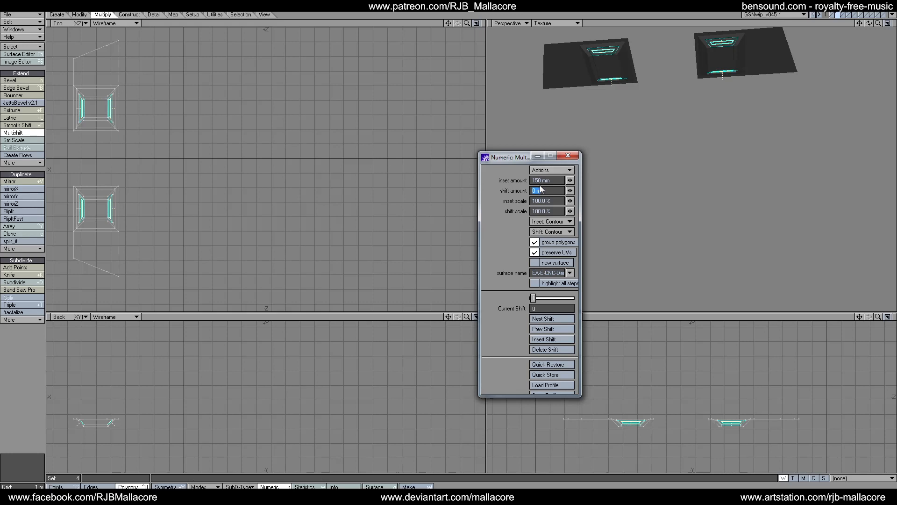
left_click(568, 156)
Multishift the four wall polygons again with no inset and -200 mm shift, and clear the selection.
left_click(37, 133)
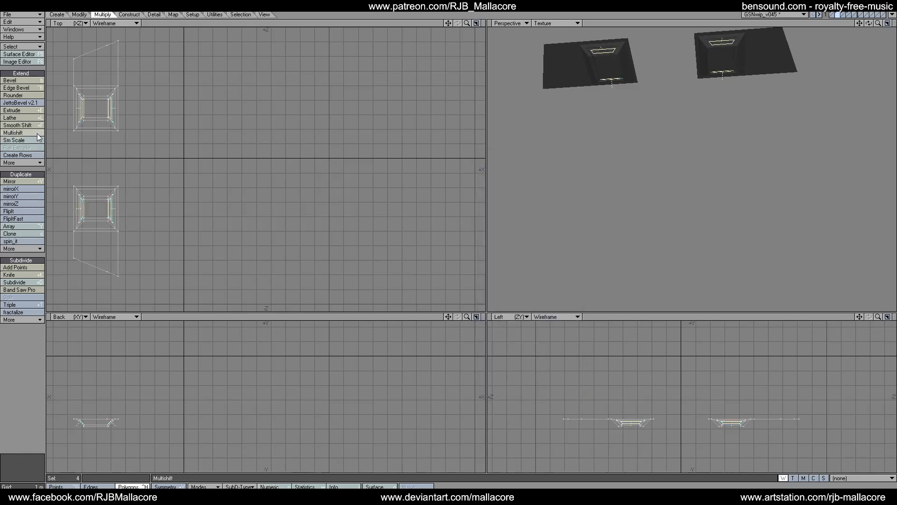
key("n")
key("Tab")
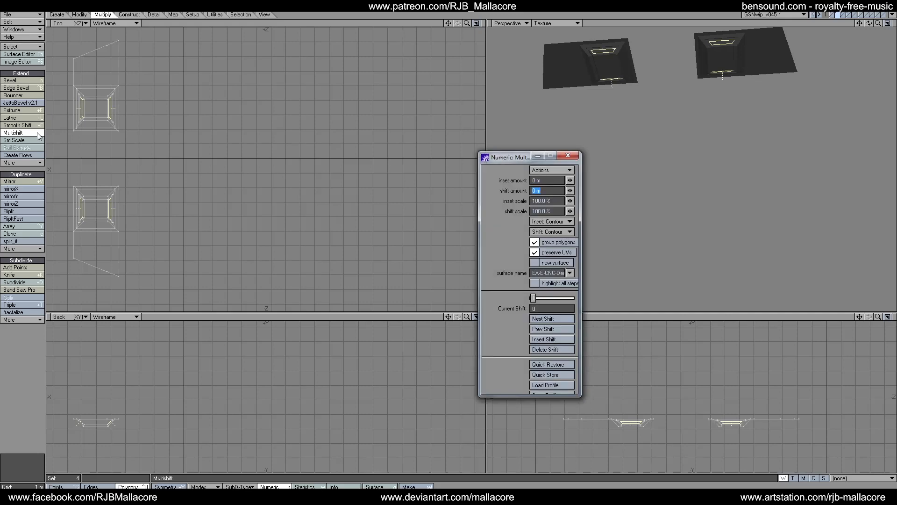
type("-.2")
key("Tab")
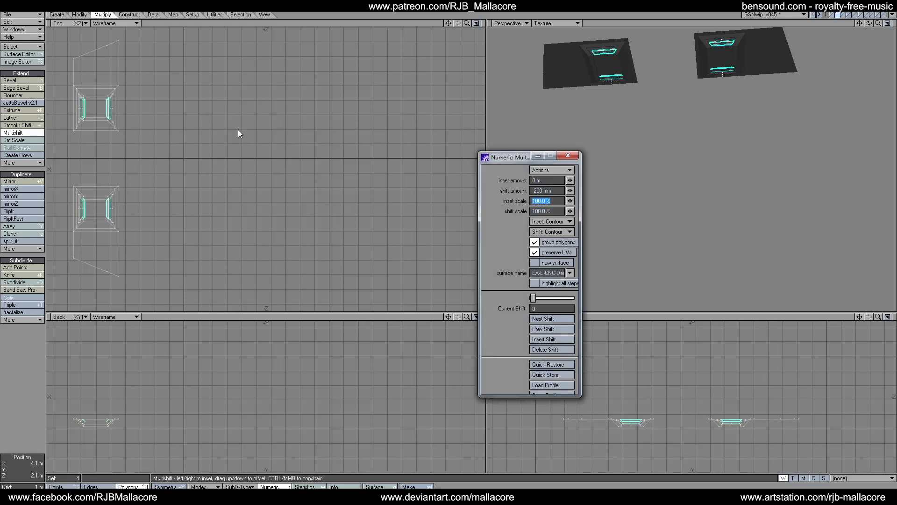
left_click(565, 157)
key("space")
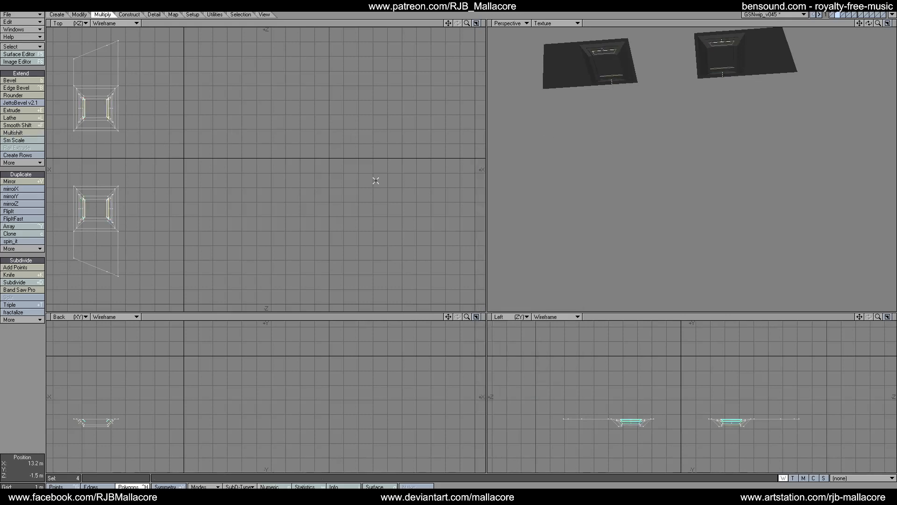
left_click(2, 367)
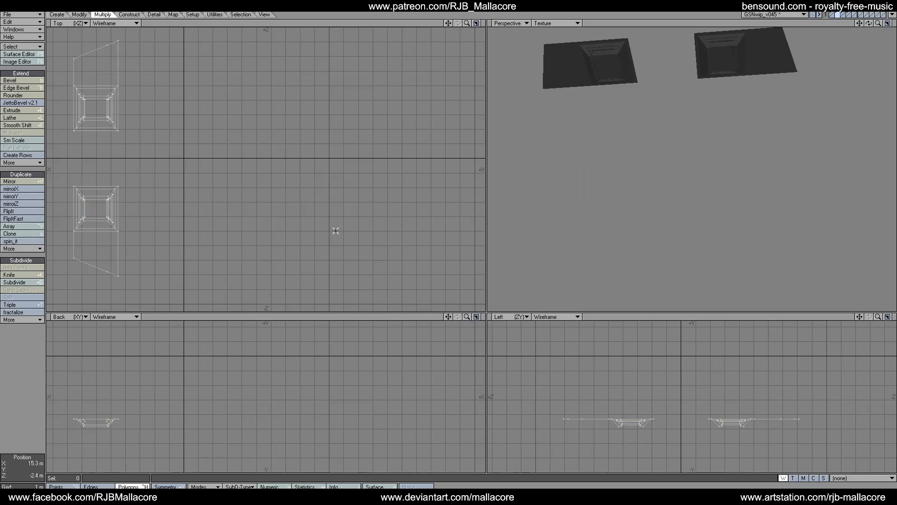
Select the two flat squares and the four Z-facing sloped walls, and Multishift them with 100 mm inset and no shift.
left_click(605, 66)
left_click(724, 62)
left_click(741, 58)
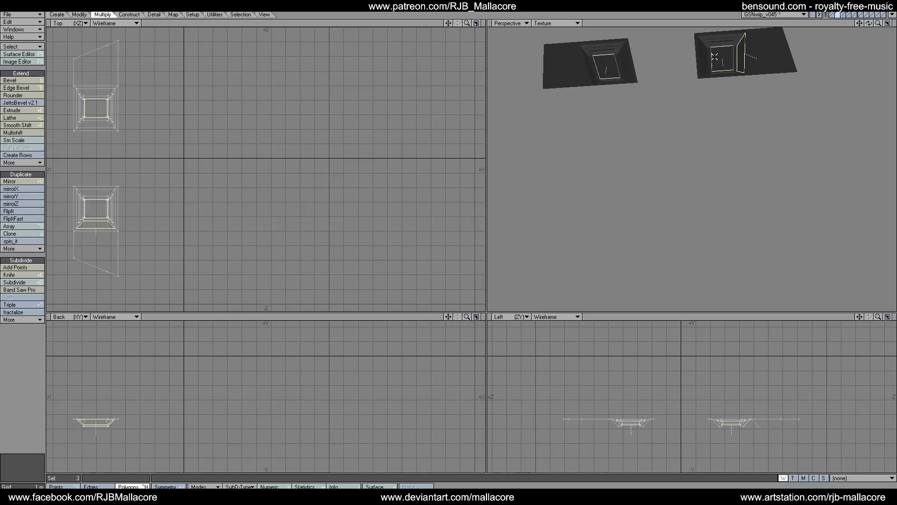
left_click(704, 57)
left_click(628, 61)
left_click(589, 69)
left_click(8, 133)
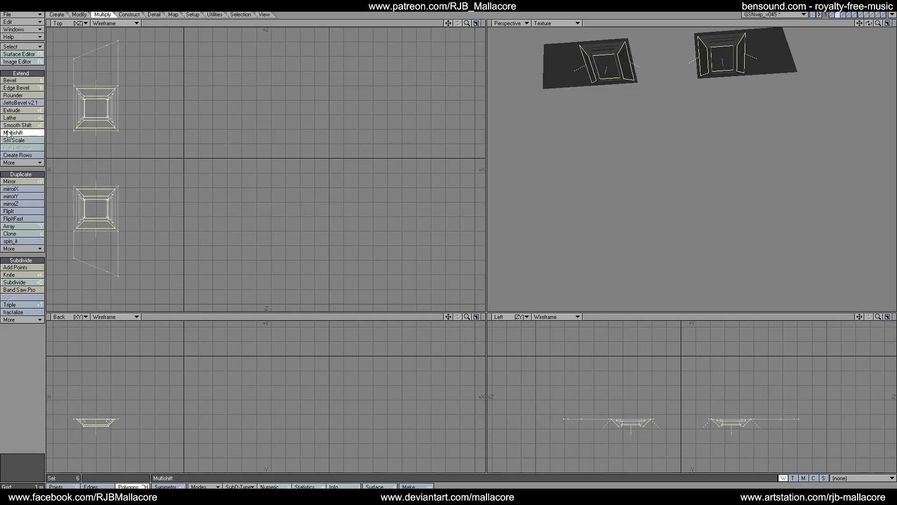
key("n")
key("Tab")
type(".1")
key("Tab")
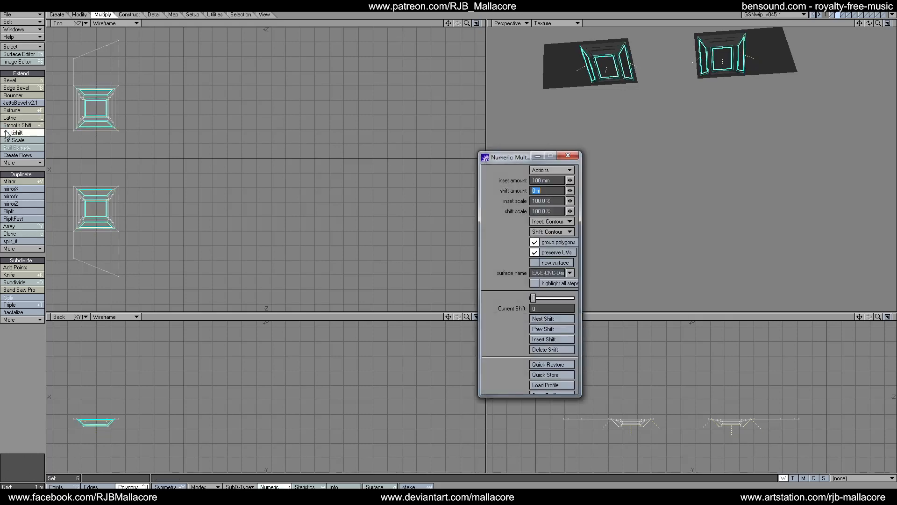
left_click(568, 156)
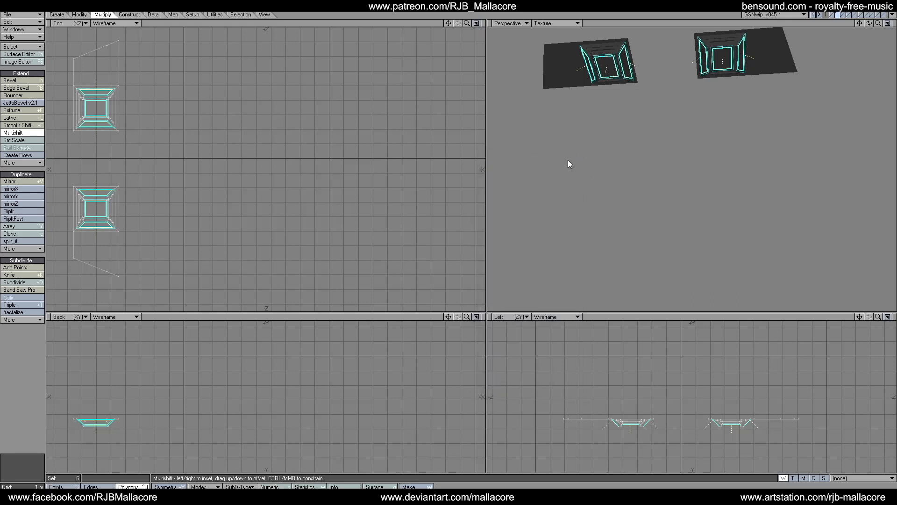
key("space")
Multishift the same squares and Z-facing walls again with 100 mm inset and 50 mm shift, and clear the selection.
left_click(27, 134)
type("n")
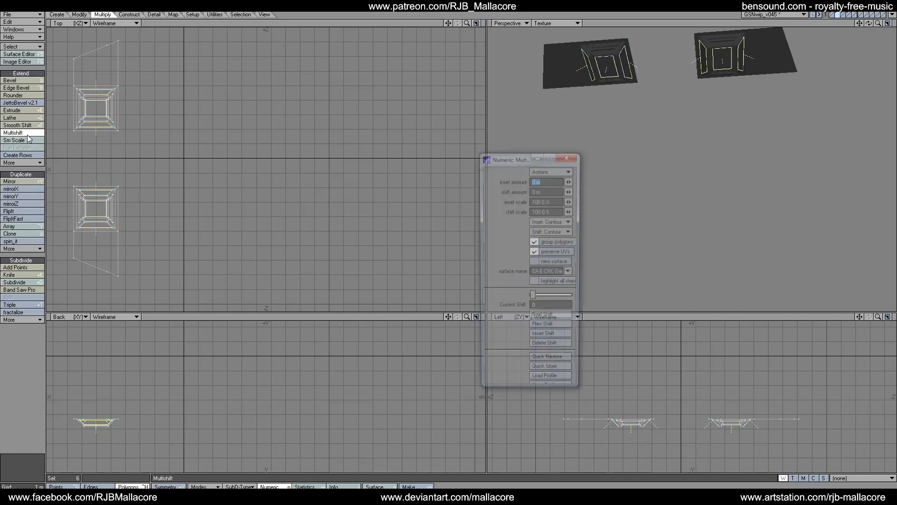
type(".1")
key("Tab")
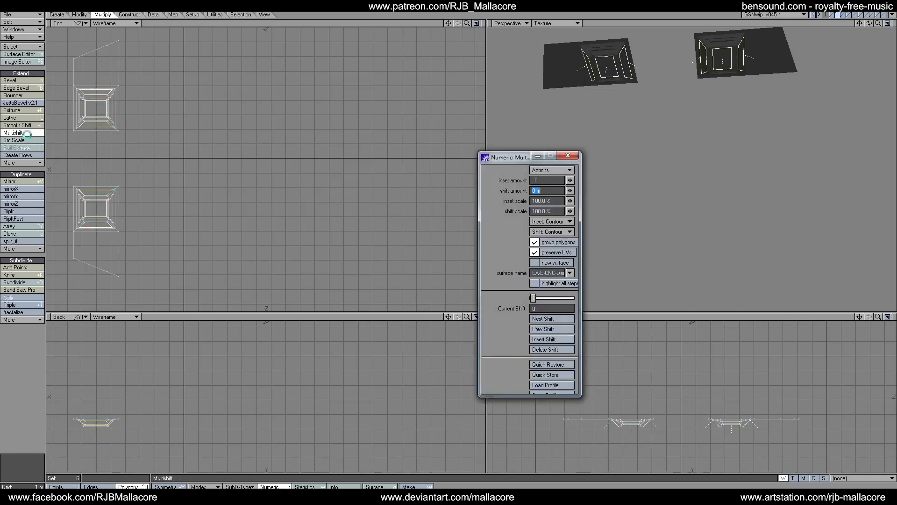
type(".5")
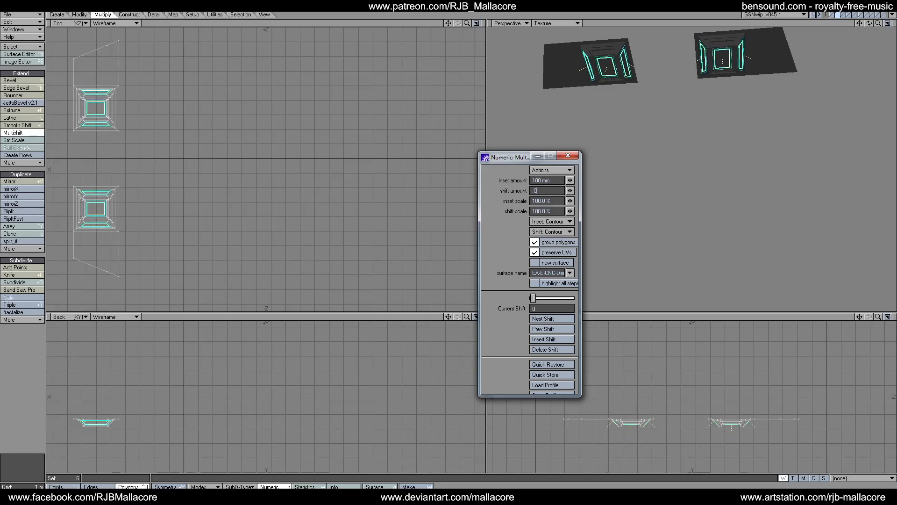
type("5")
key("Tab")
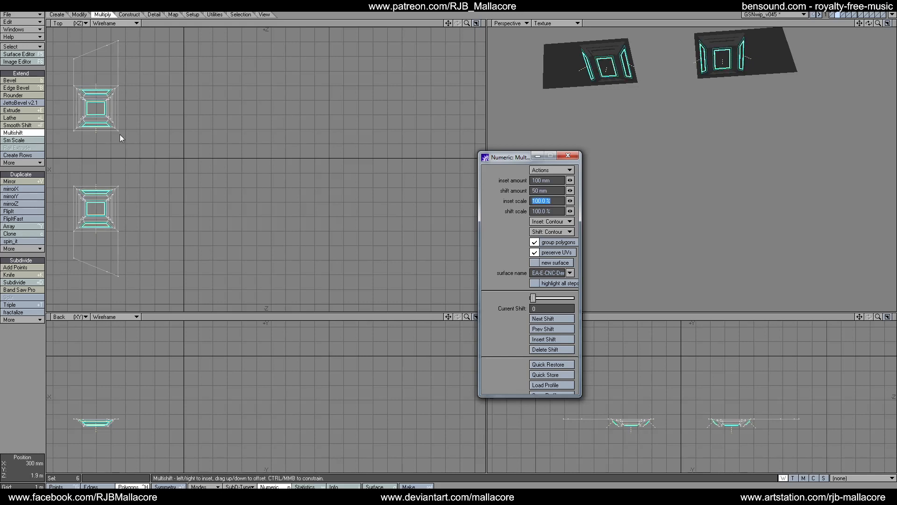
left_click(567, 155)
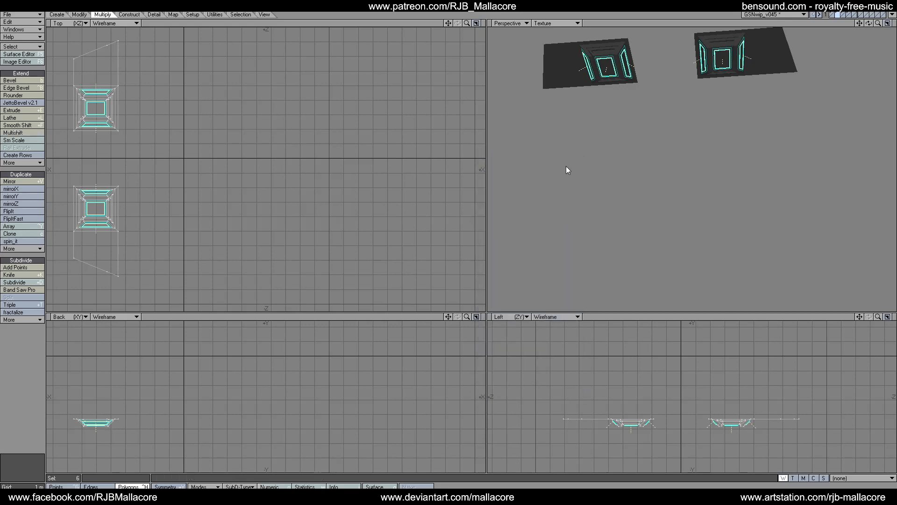
left_click(27, 378)
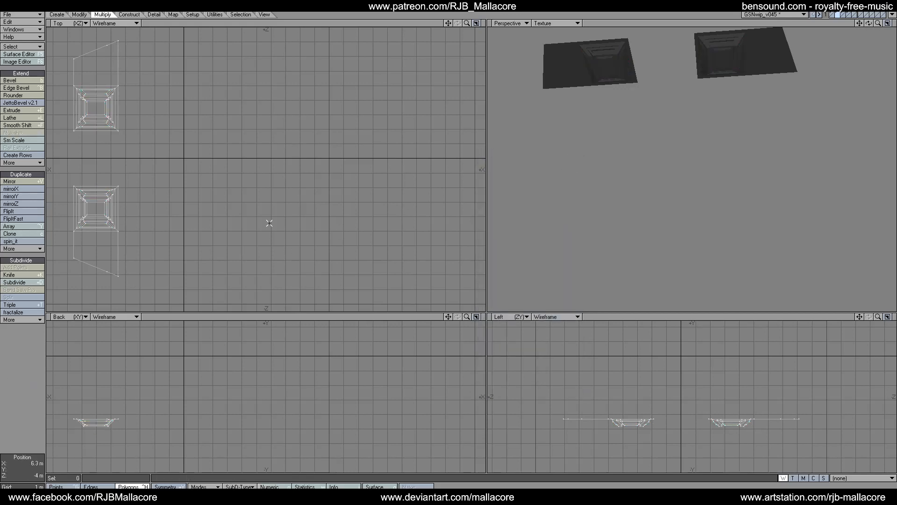
Review the hull's underside in the first layer, and undo the second layer's Multishifts back to the two flat inset squares.
left_click(833, 14)
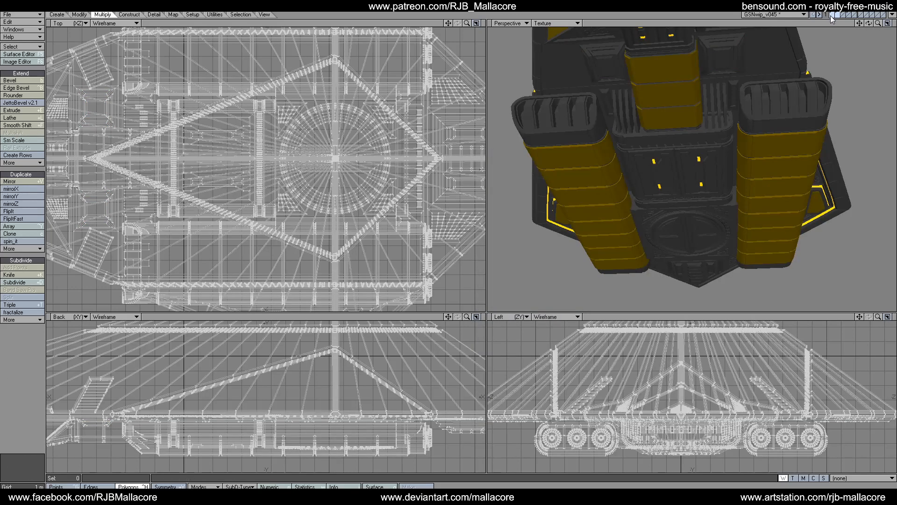
left_click_drag(868, 22, 879, 89)
mouse_move(869, 23)
left_mouse_down()
mouse_move(893, 39)
mouse_move(876, 31)
mouse_move(865, 41)
mouse_move(859, 27)
mouse_move(844, 46)
mouse_move(854, 30)
mouse_move(863, 44)
mouse_move(870, 26)
left_mouse_up()
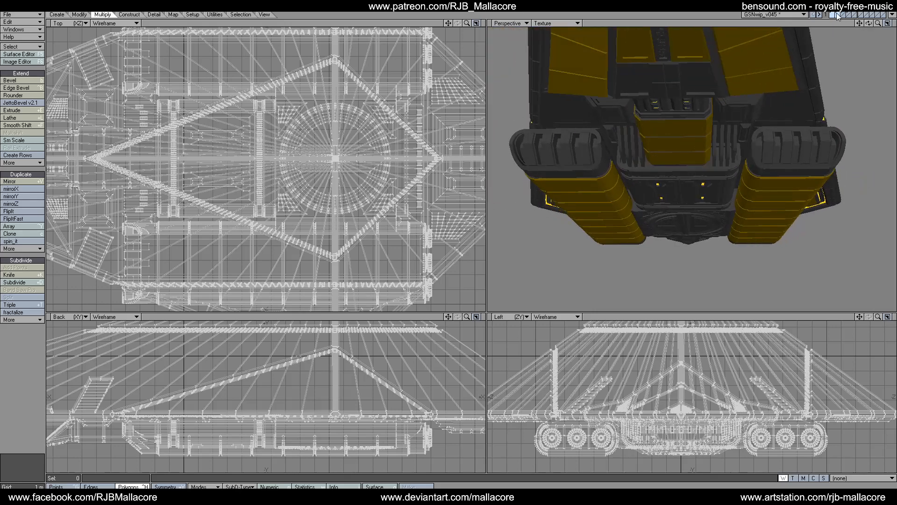
left_click(838, 15)
key("ctrl+z")
key("ctrl+z")
key("ctrl+z")
key("ctrl+z")
key("ctrl+z")
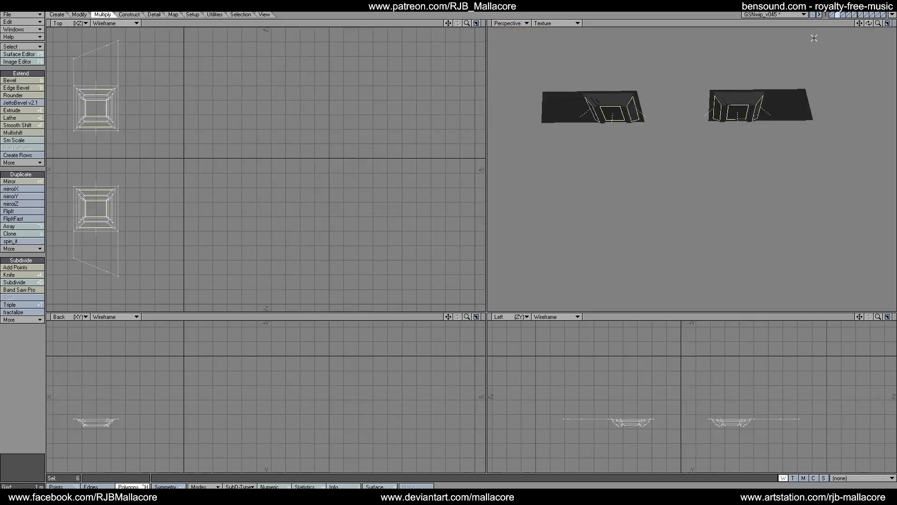
key("ctrl+z")
key("ctrl+z")
key("ctrl+z")
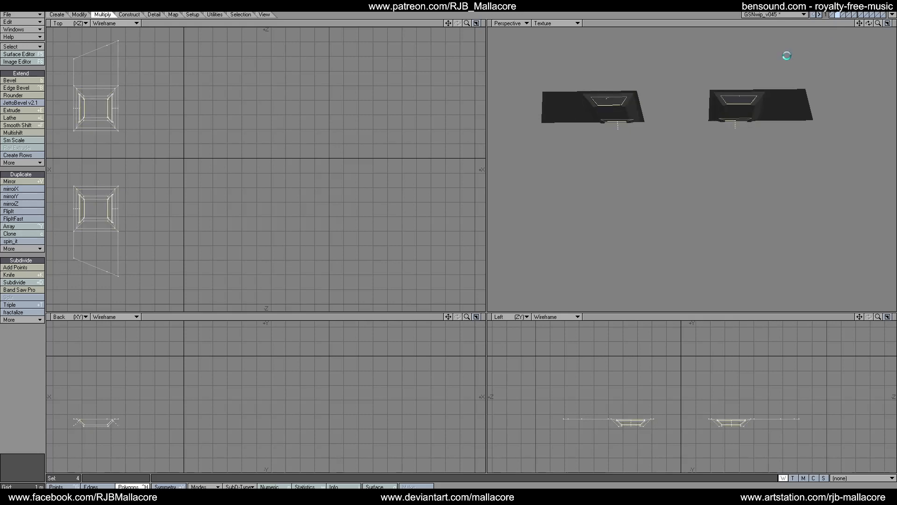
key("ctrl+z")
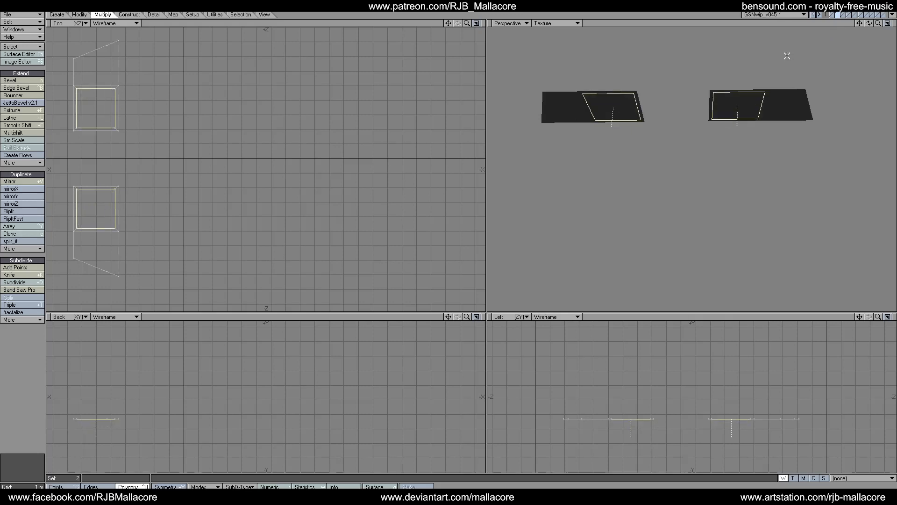
Multishift the two flat squares with 150 mm inset and -200 mm shift, and add the +Z square's X-facing sloped walls to the selection.
left_click(10, 133)
key("n")
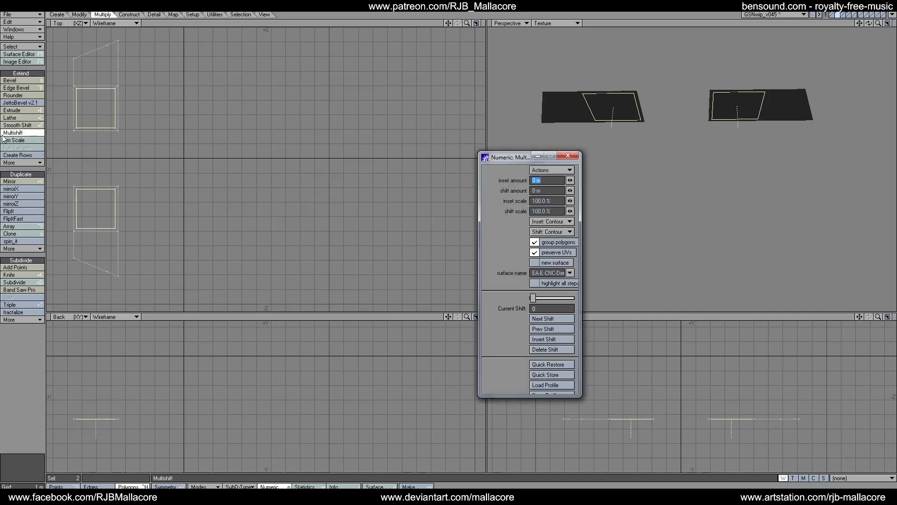
key("BackSpace")
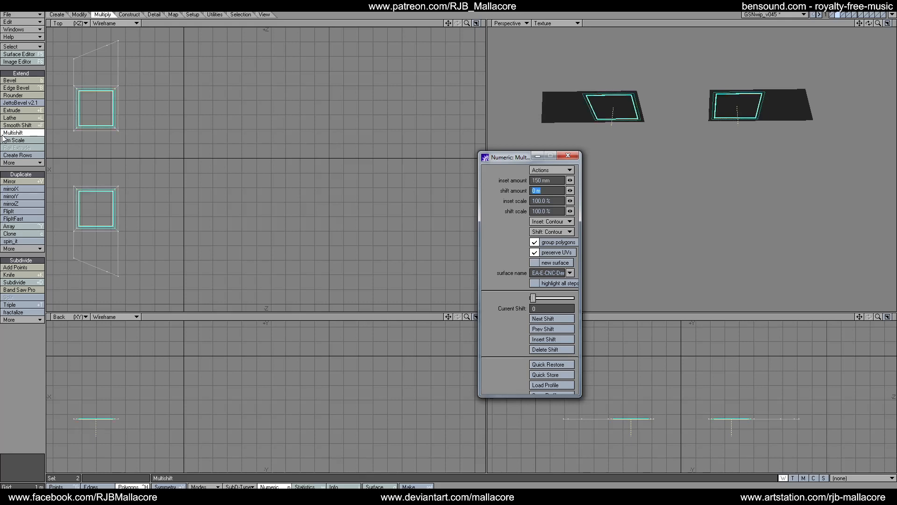
type("-200mm")
key("Tab")
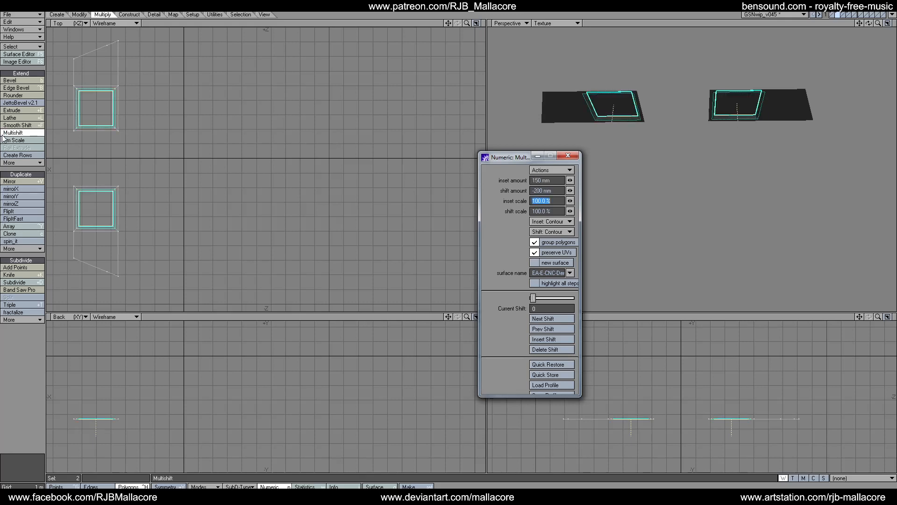
left_click(566, 156)
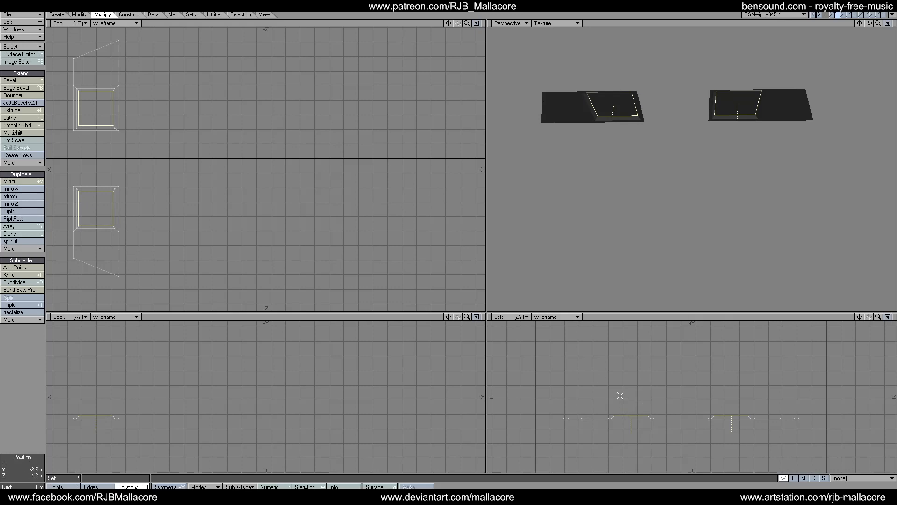
left_click(632, 415)
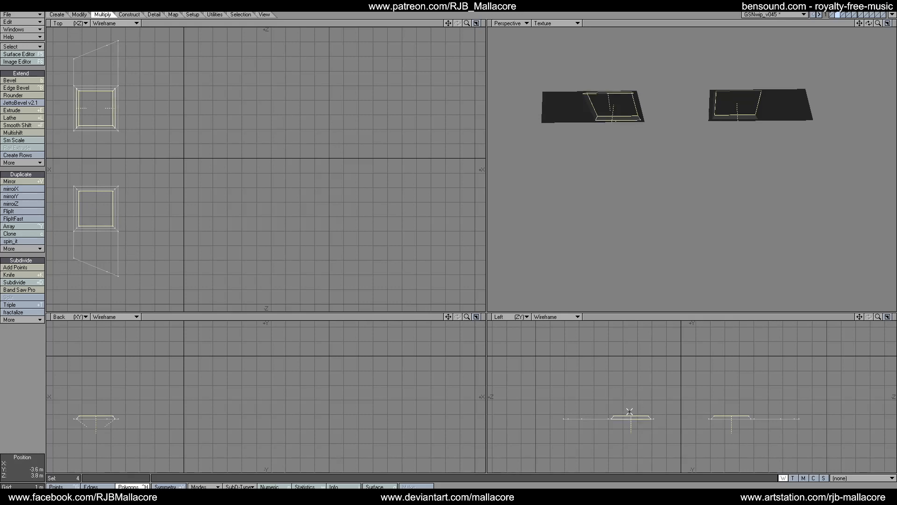
left_click(23, 133)
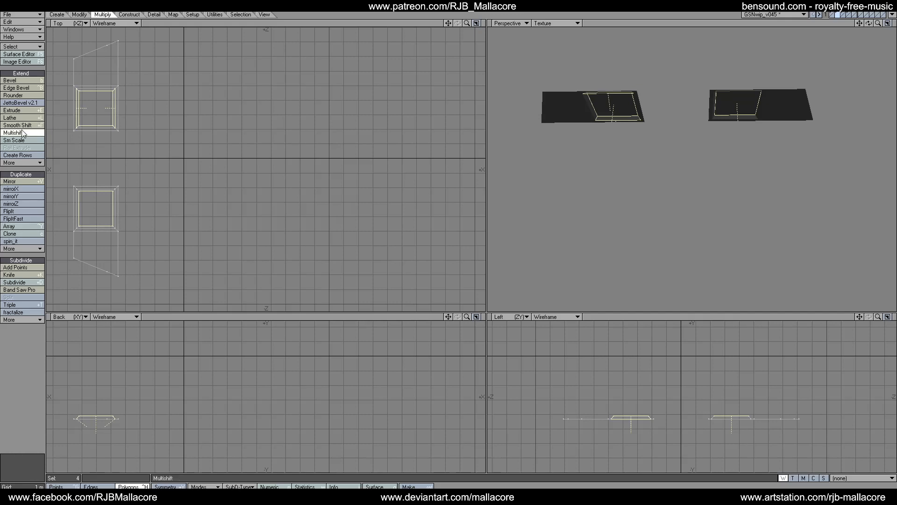
key("n")
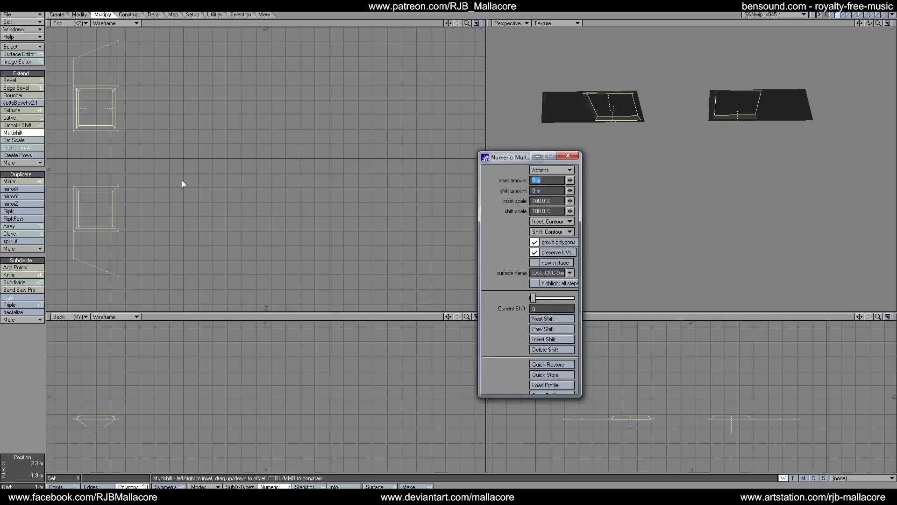
left_click(568, 156)
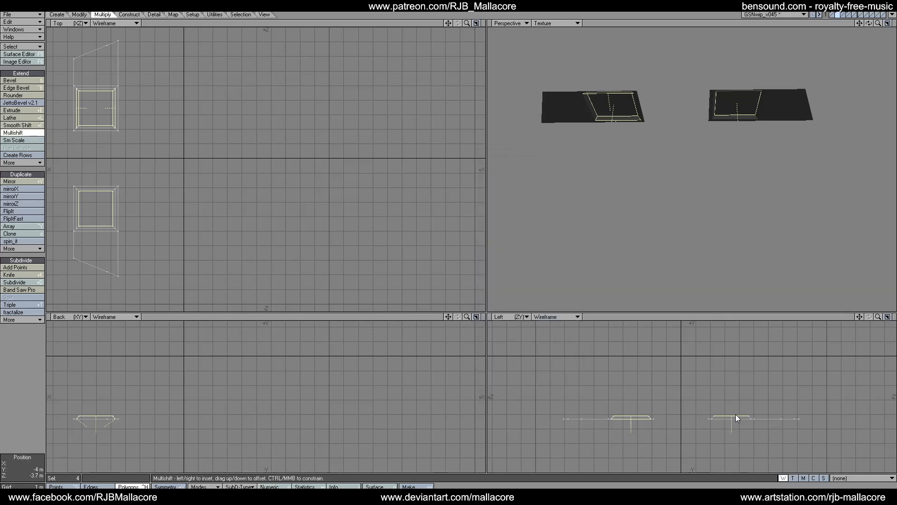
key("space")
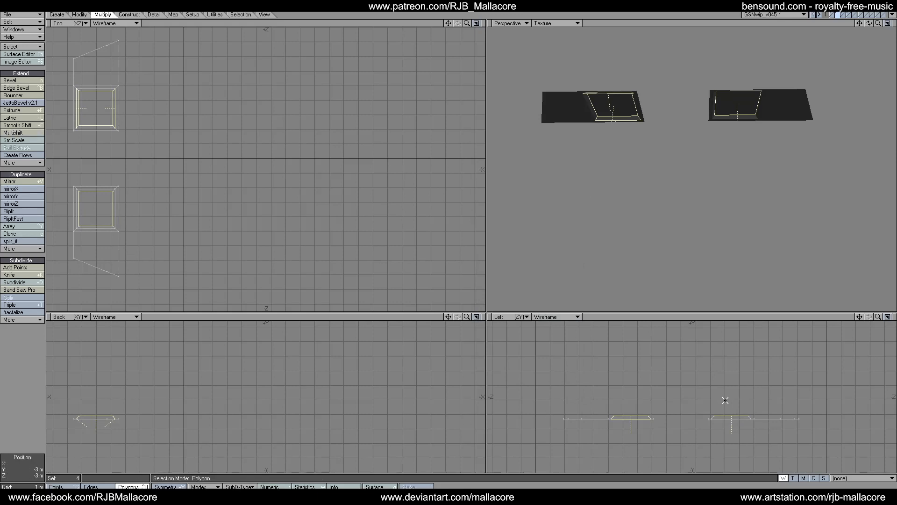
Add the -Z square's X-facing sloped walls to the selection, and Multishift the squares and walls with 100 mm inset and no shift.
left_click(726, 414, "shift")
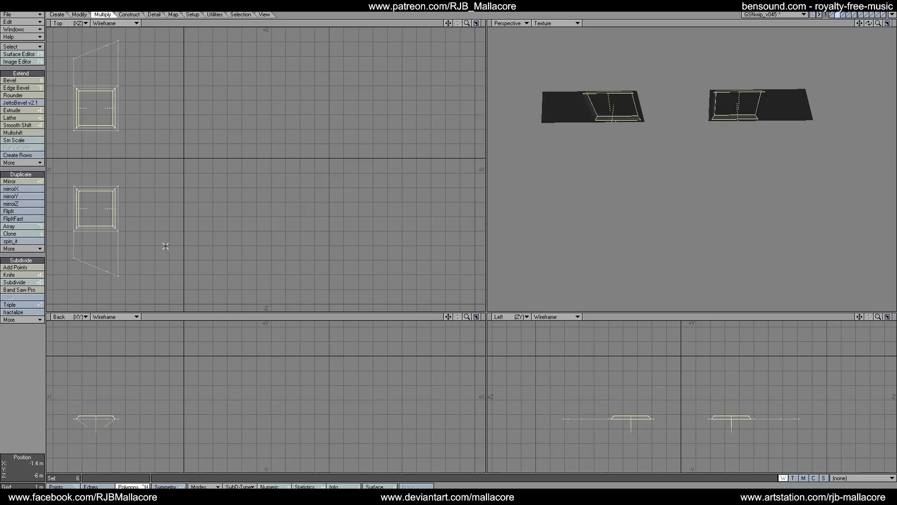
left_click(18, 134)
type("n")
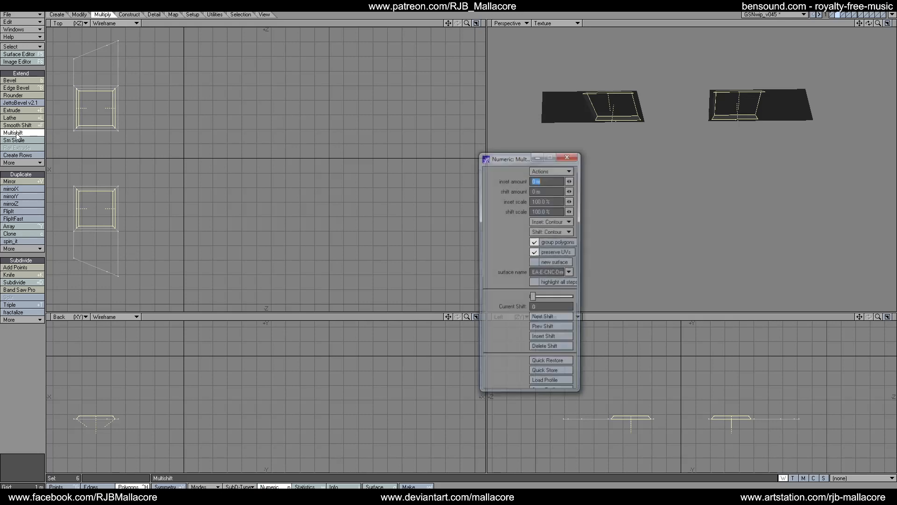
type("100mm")
key("Tab")
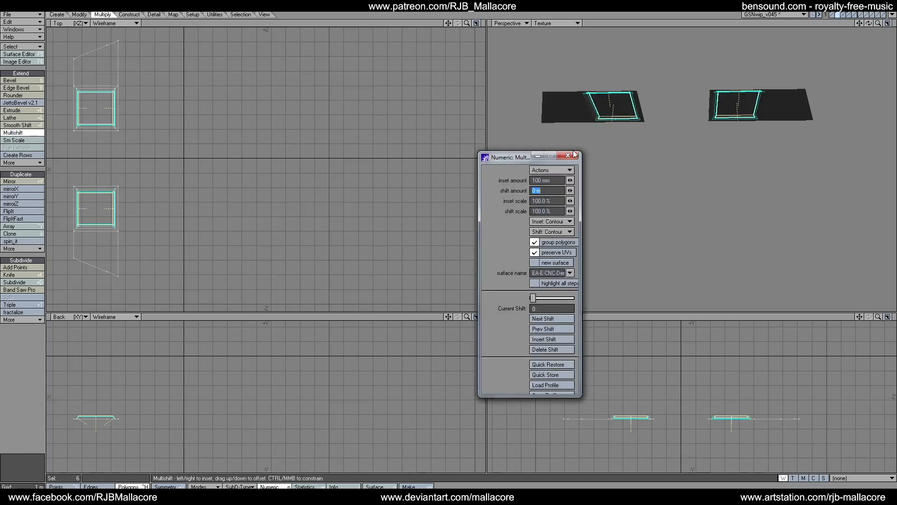
left_click(574, 155)
Multishift the same squares and X-facing walls again with no inset and -100 mm shift.
left_click(18, 132)
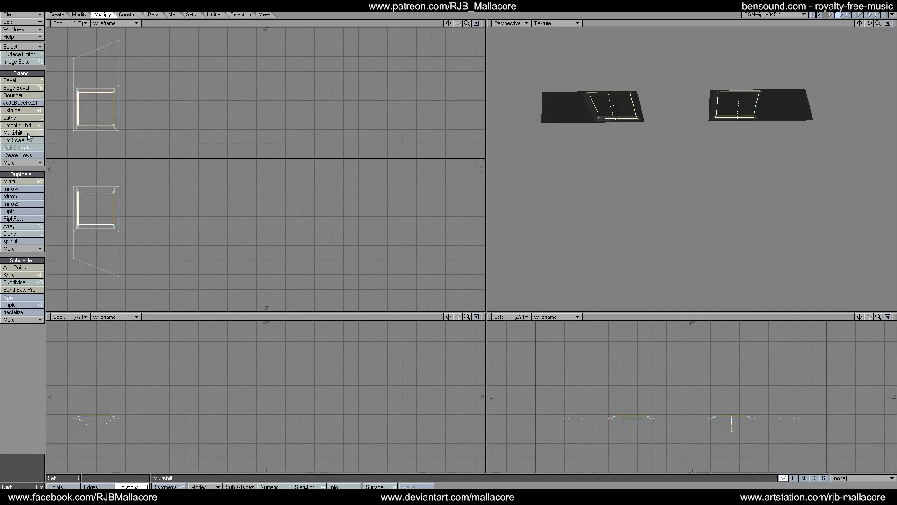
left_click(28, 135)
type("n")
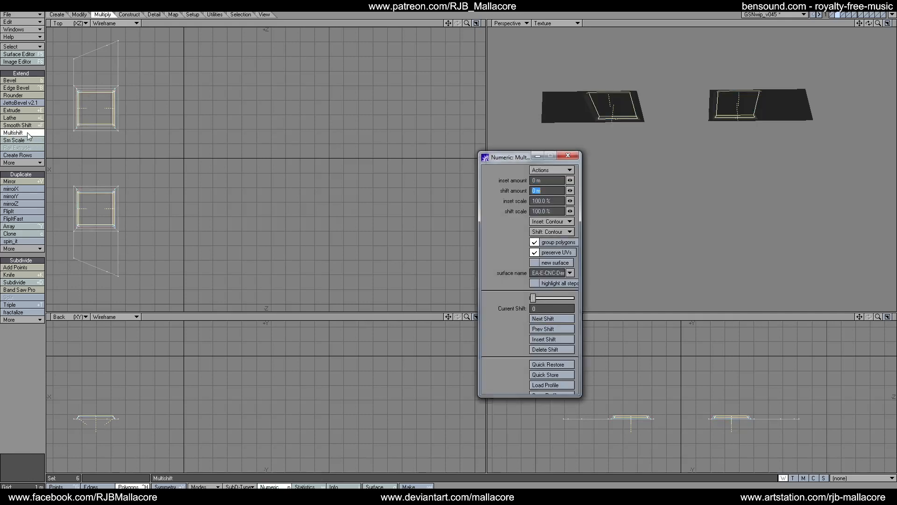
type("-.1")
key("Tab")
left_click(563, 156)
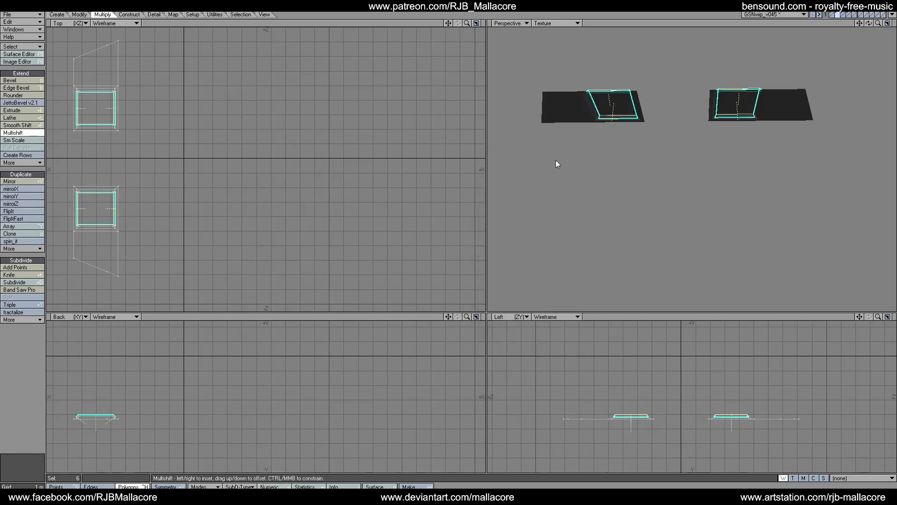
key("space")
Try to knife a cut across the width of the +Z square near its outer end, and undo the cut.
left_click(14, 275)
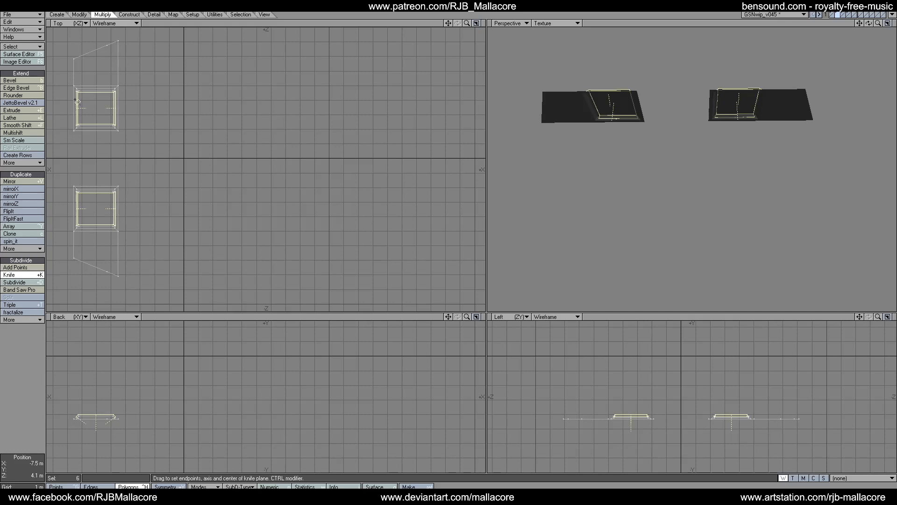
mouse_move(75, 100)
left_mouse_down()
mouse_move(123, 101)
mouse_move(70, 100)
left_mouse_up()
key("space")
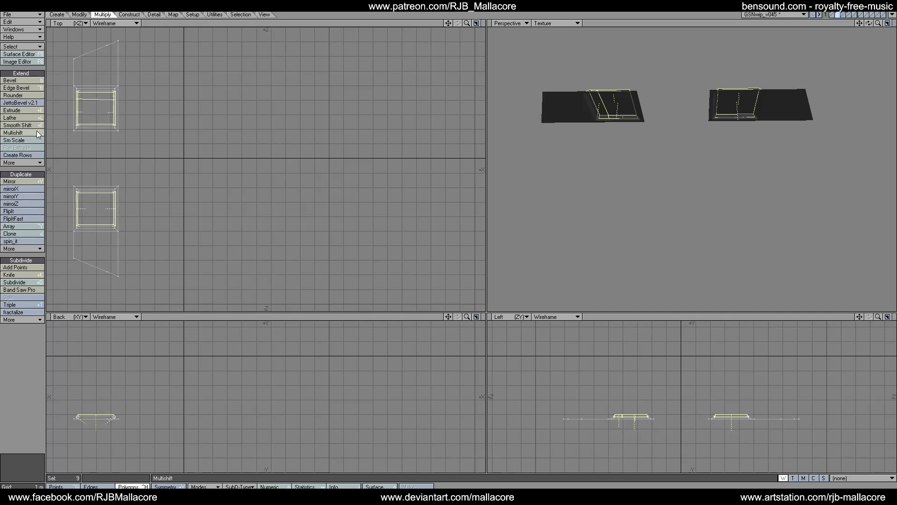
left_click(36, 274)
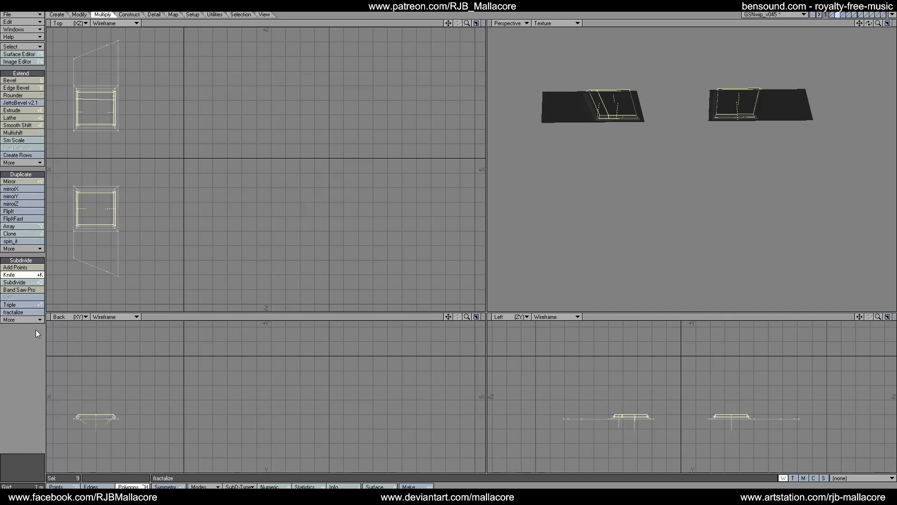
key("ctrl+z")
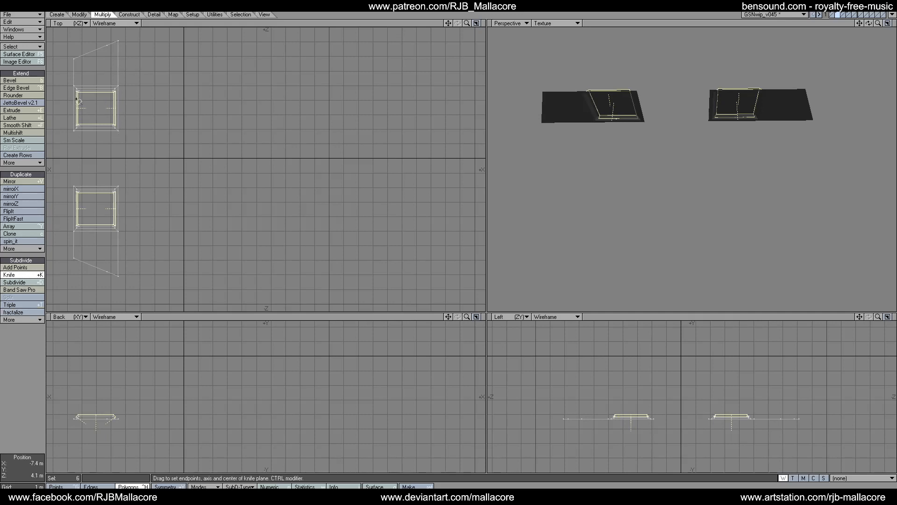
Knife across the width of the +Z square at about Z 4.1 m and the -Z square at about Z -4 m.
left_click_drag(71, 100, 114, 101)
key("space")
left_click(21, 275)
left_click_drag(73, 218, 119, 219)
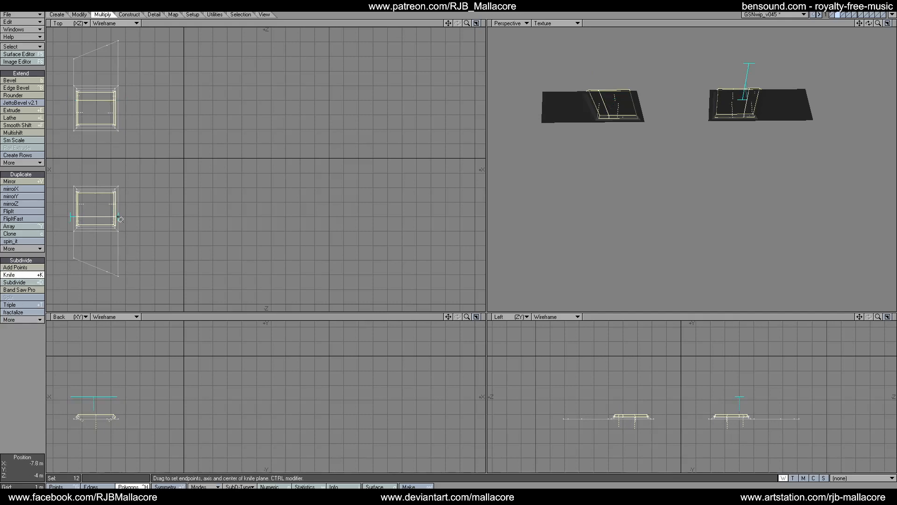
key("space")
Knife a second parallel cut across each square, about 3 m from the Z origin, to divide both into three strips.
left_click(28, 275)
left_click_drag(113, 205, 123, 202)
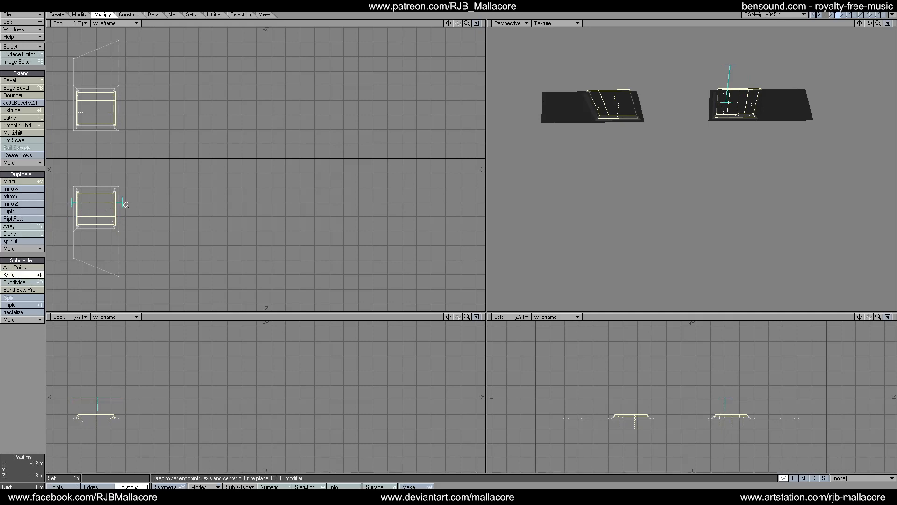
key("space")
left_click(14, 276)
left_click_drag(81, 117, 111, 116)
key("space")
Keep only both squares' middle strips and their X-facing walls selected, Multishift them with 100 mm inset and 200 mm shift, and clear the selection.
left_click(80, 124)
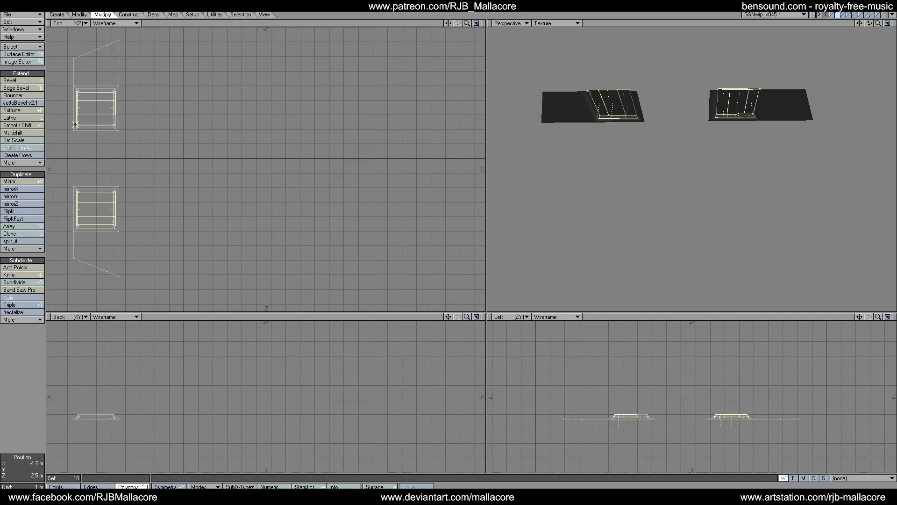
mouse_move(73, 93)
left_mouse_down()
mouse_move(121, 92)
mouse_move(113, 94)
left_mouse_up()
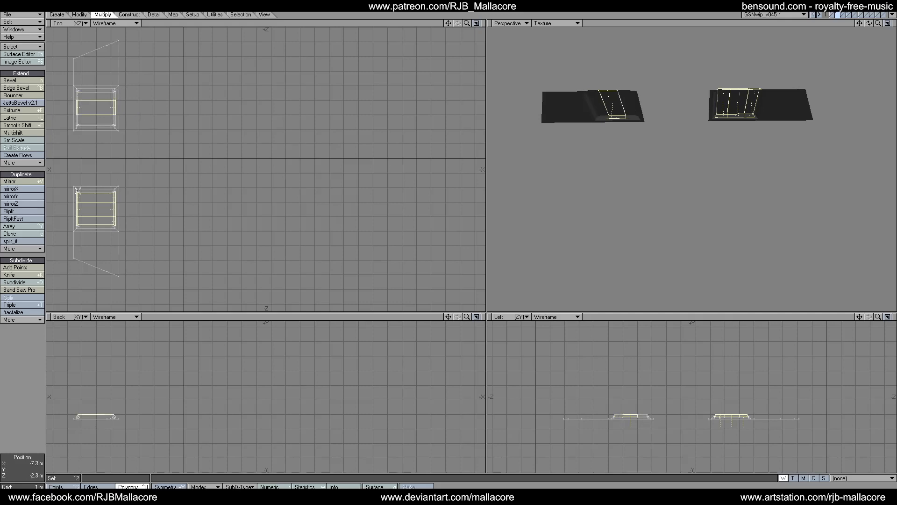
mouse_move(78, 191)
left_mouse_down()
mouse_move(118, 196)
mouse_move(78, 192)
mouse_move(96, 222)
mouse_move(78, 224)
left_mouse_up()
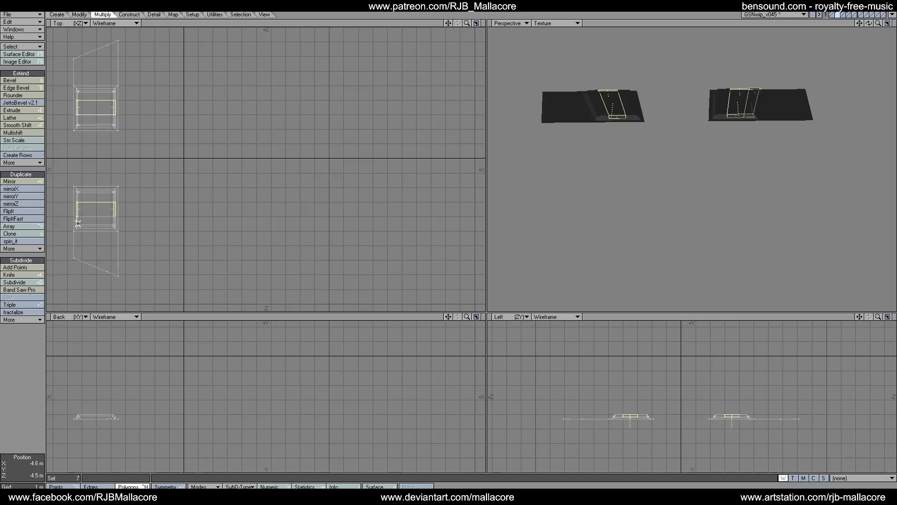
left_click(33, 133)
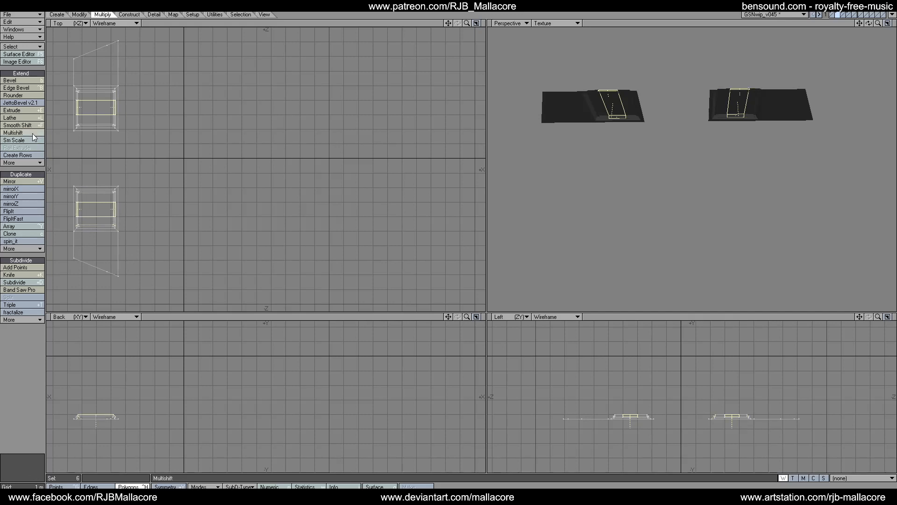
key("n")
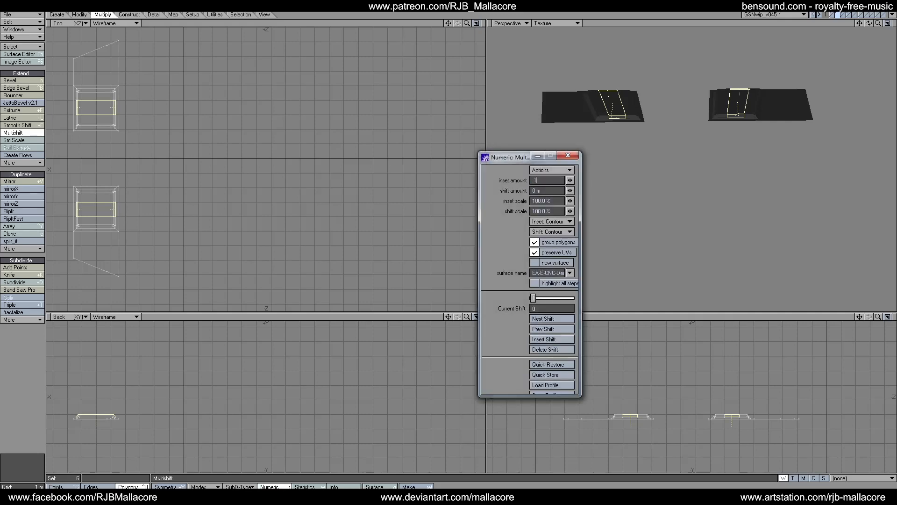
key("Tab")
type(".2")
key("Tab")
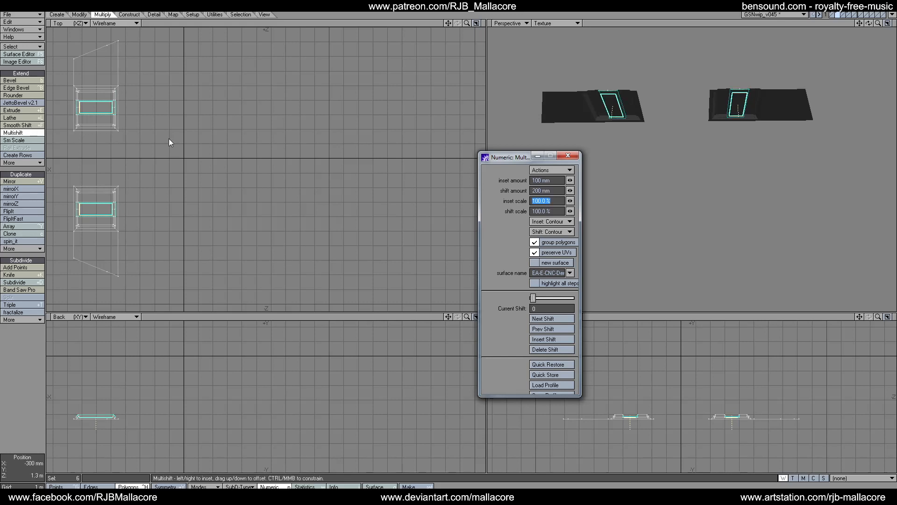
left_click(576, 158)
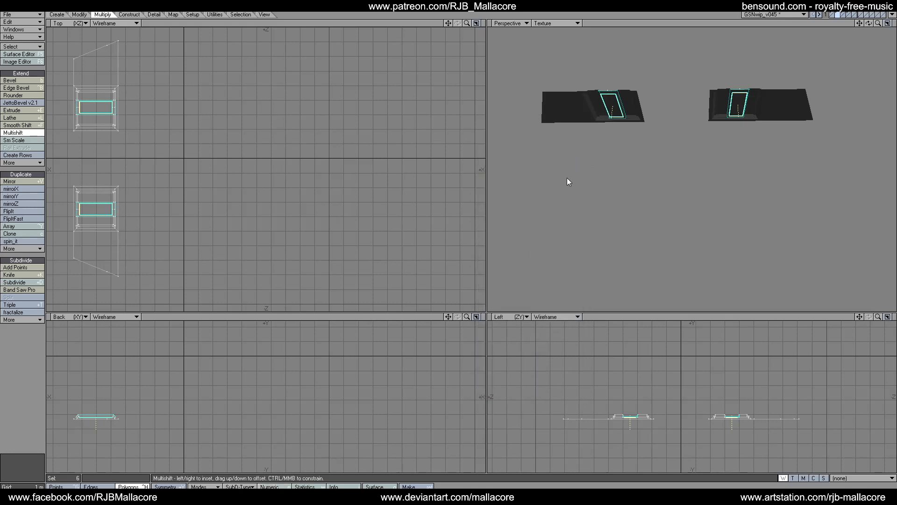
key("space")
left_click_drag(869, 24, 466, 158)
left_click(10, 344)
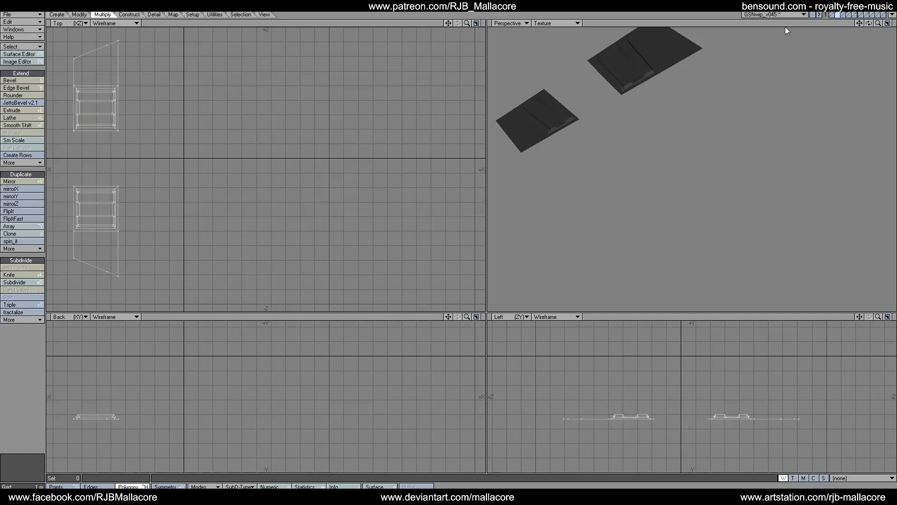
Select the four flat raised strips on either side of the two recessed middle sections.
left_click_drag(868, 24, 878, 25)
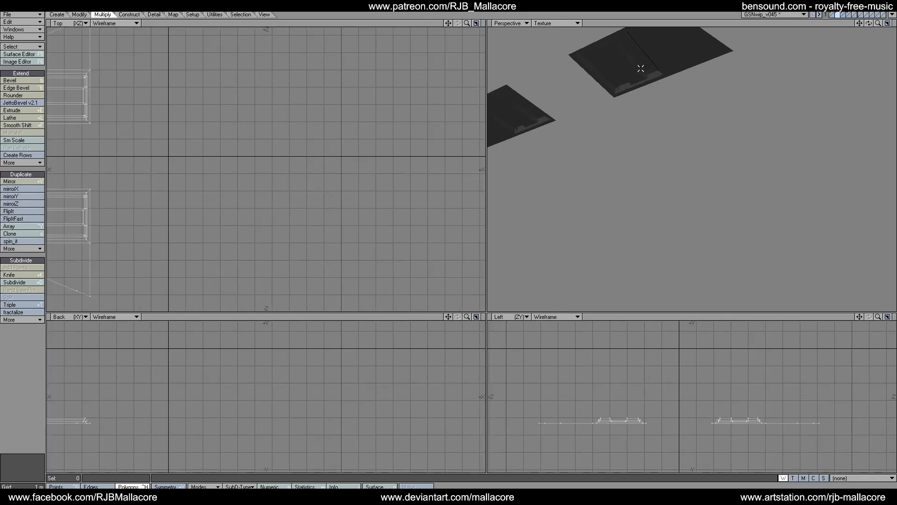
mouse_move(641, 69)
left_mouse_down()
mouse_move(644, 82)
mouse_move(653, 81)
mouse_move(643, 78)
left_mouse_up()
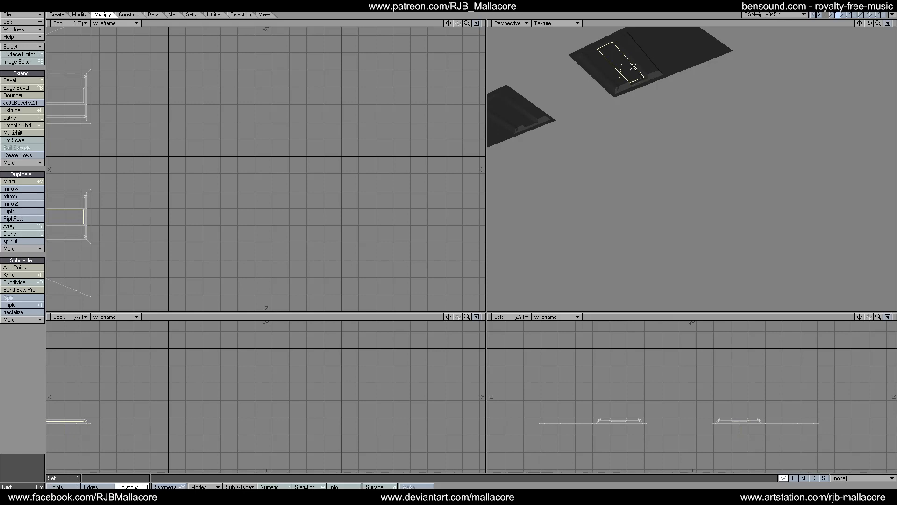
left_click(633, 67)
left_click(637, 62)
left_click(605, 74)
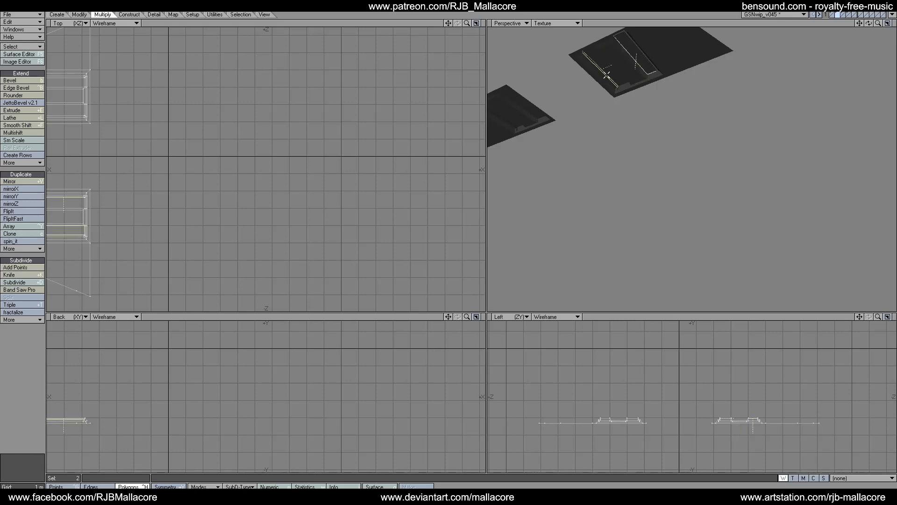
left_click(608, 75)
left_click(604, 69)
left_click_drag(858, 23, 892, 27)
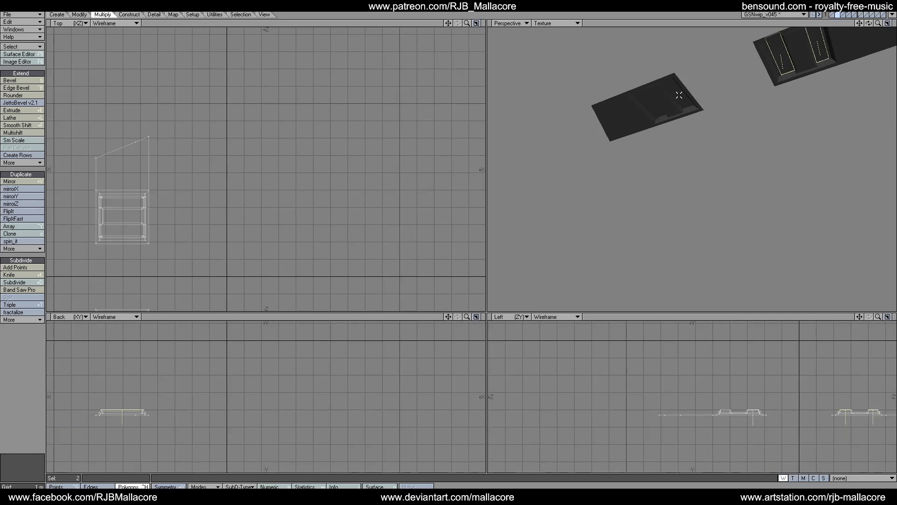
left_click(679, 95, "shift")
left_click(657, 102, "shift")
left_click(653, 102)
left_click(649, 103, "shift")
Multishift the four selected raised strips with a 150 mm inset and 0 m shift.
left_click(17, 133)
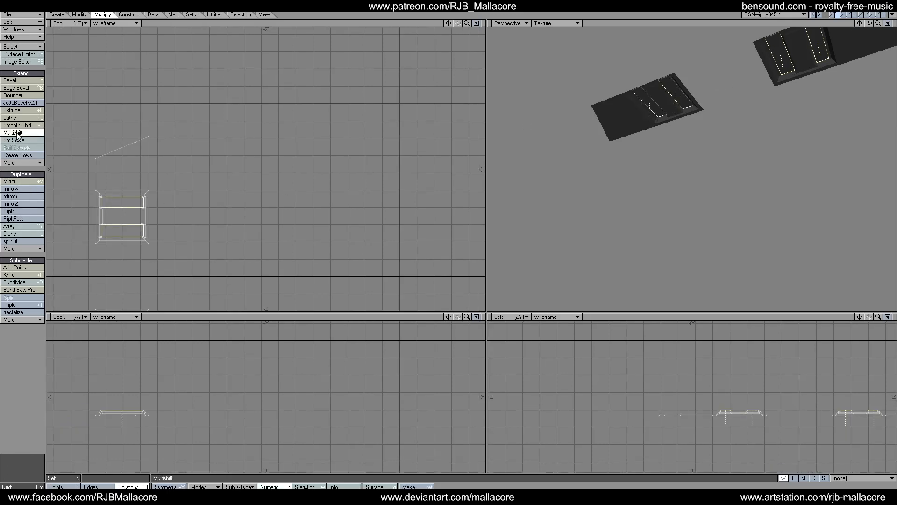
key("Tab")
type(".1")
key("Tab")
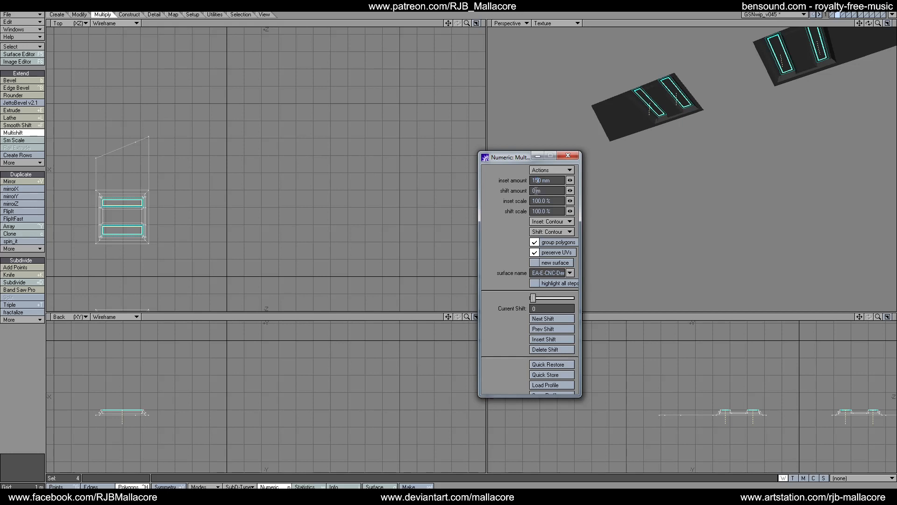
key("Tab")
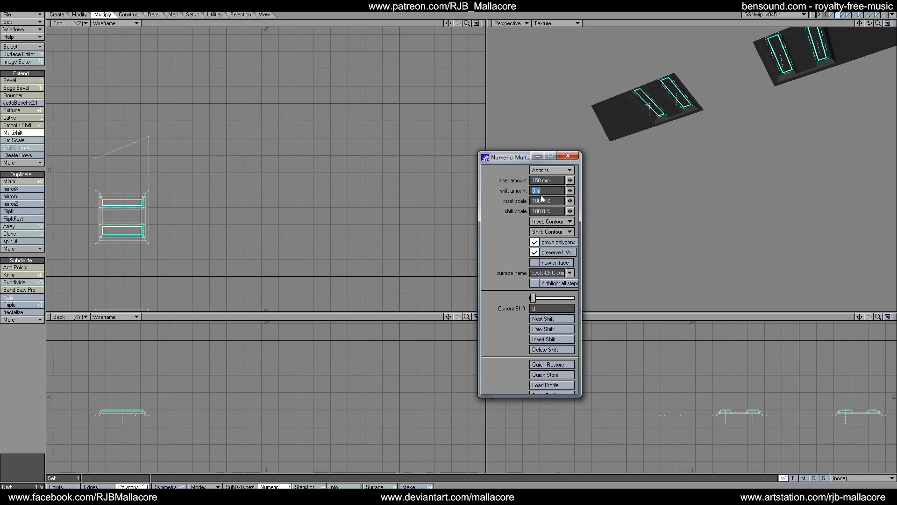
left_click(568, 156)
Multishift the four inset strips again with 0 m inset and -100 mm shift, and clear the selection.
left_click(14, 133)
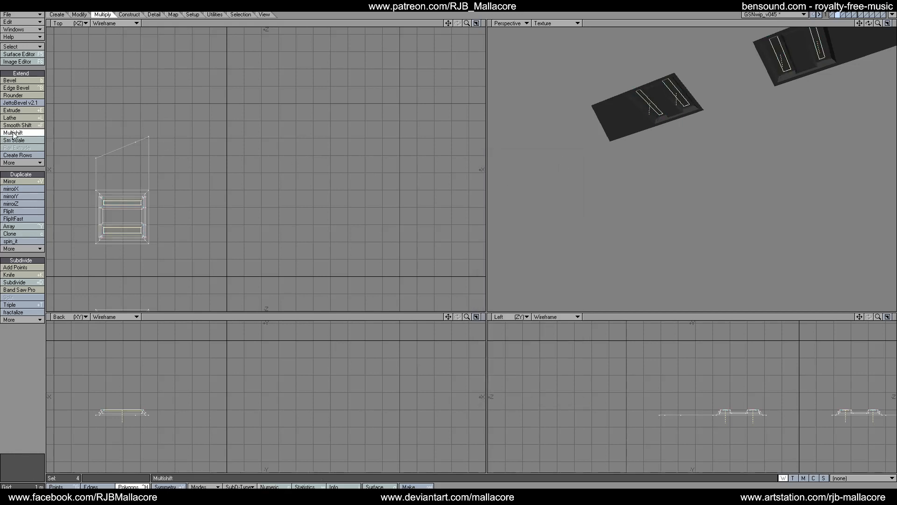
type("n-")
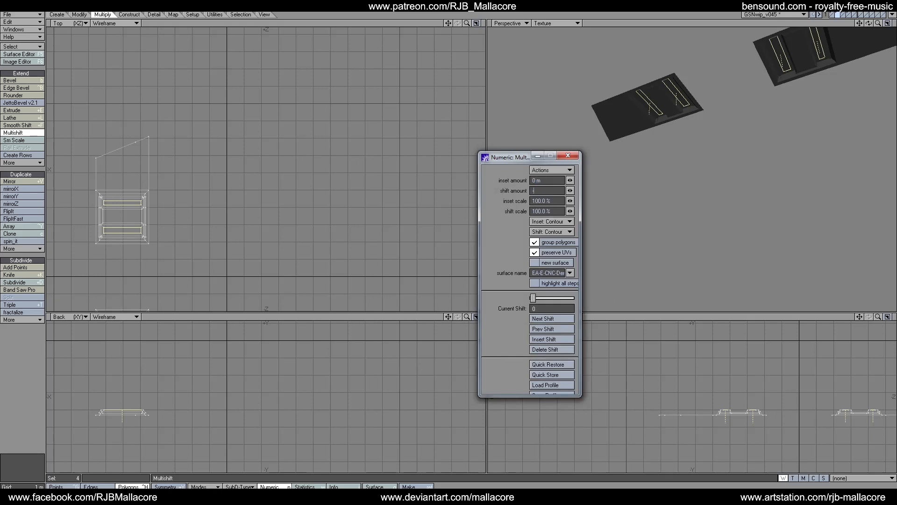
type("100mm")
key("Tab")
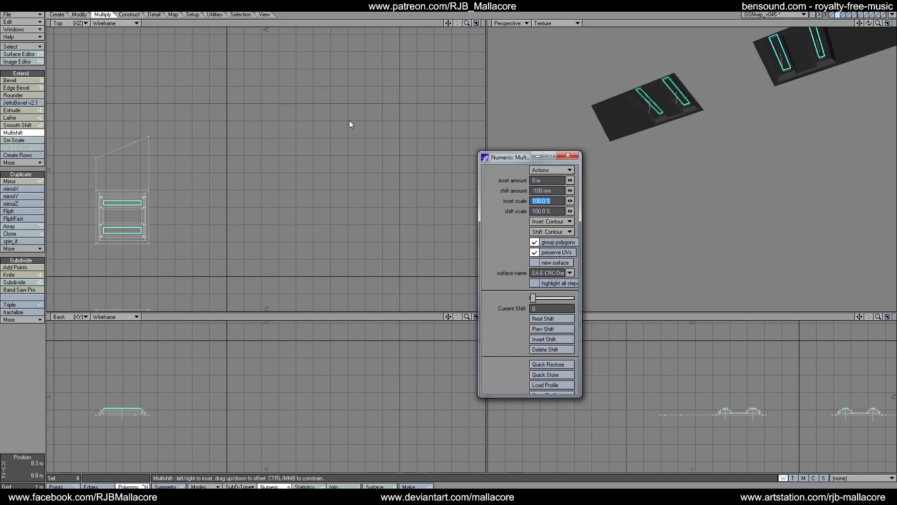
left_click(570, 156)
key("space")
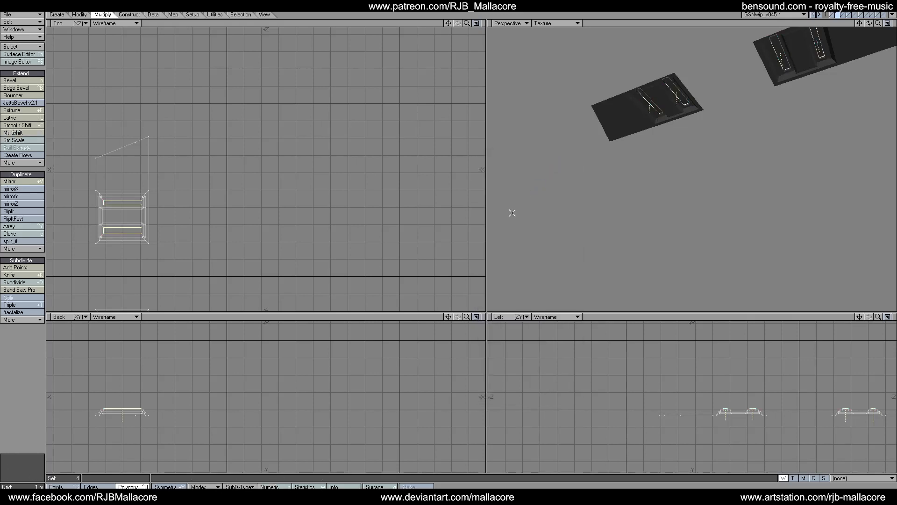
left_click(35, 384)
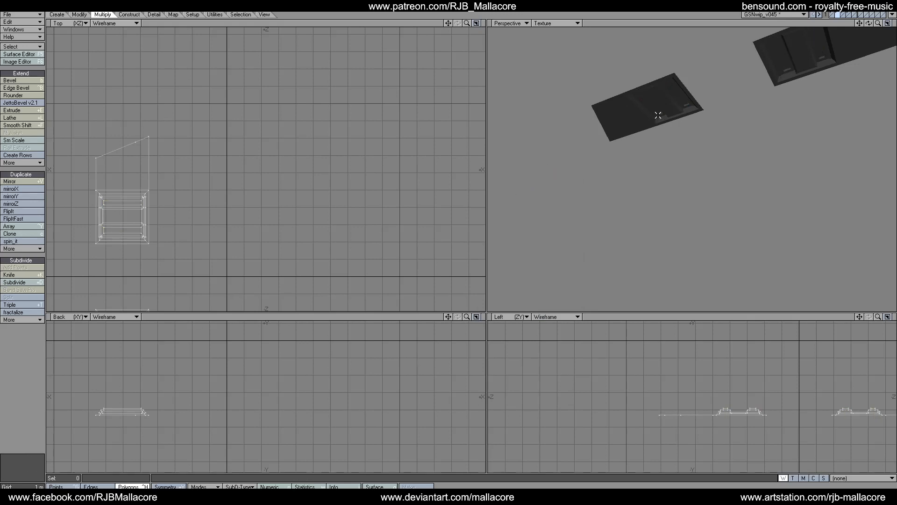
Select the flat floors of both recessed middle sections and Multishift them with a 100 mm inset and 0 m shift.
left_click(663, 101)
left_click(799, 50)
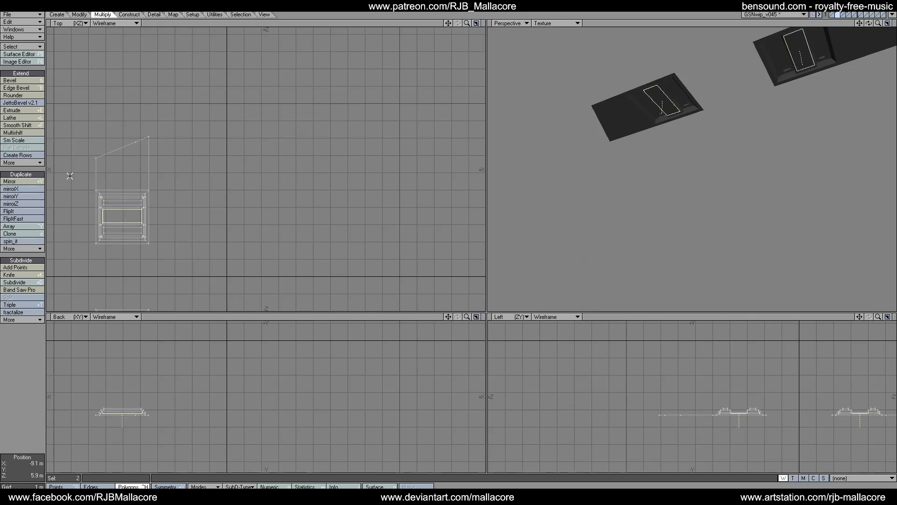
left_click(14, 133)
type("n")
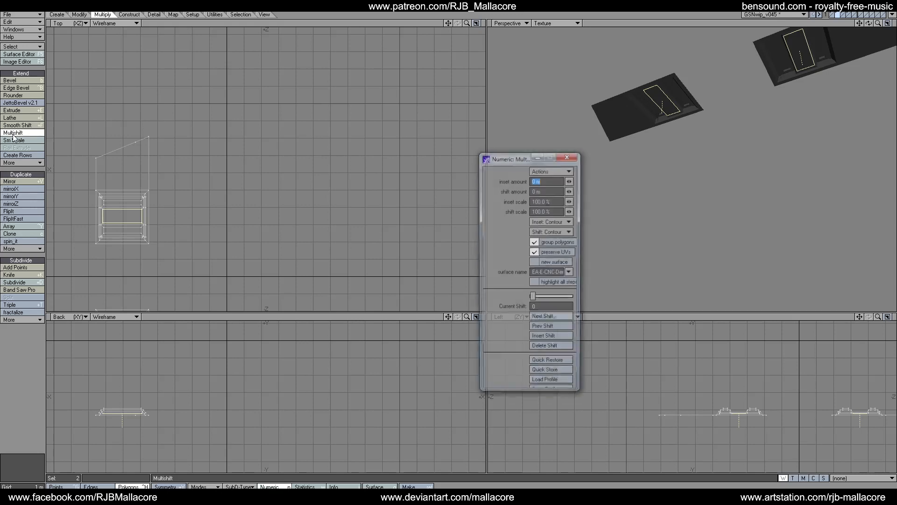
type("100mm")
key("Tab")
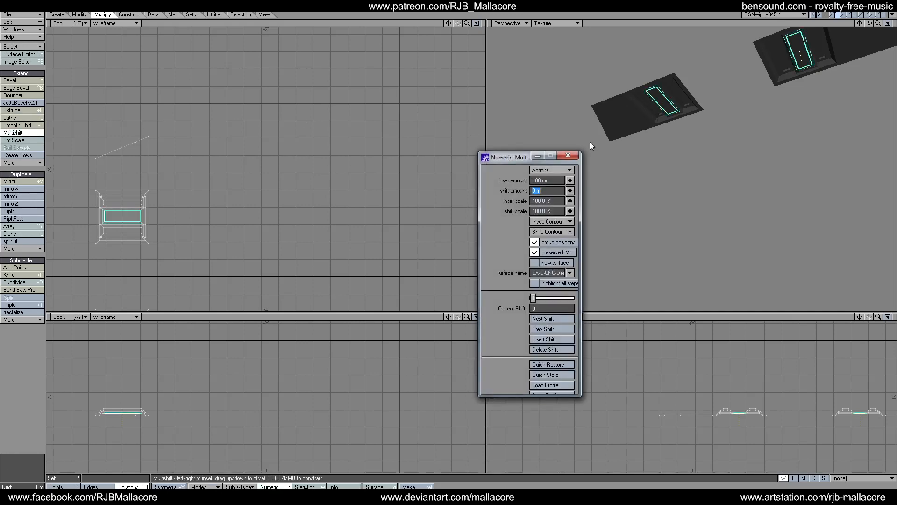
left_click(568, 155)
Multishift both inset middle floors again with 100 mm inset and 50 mm shift, and clear the selection.
left_click(7, 135)
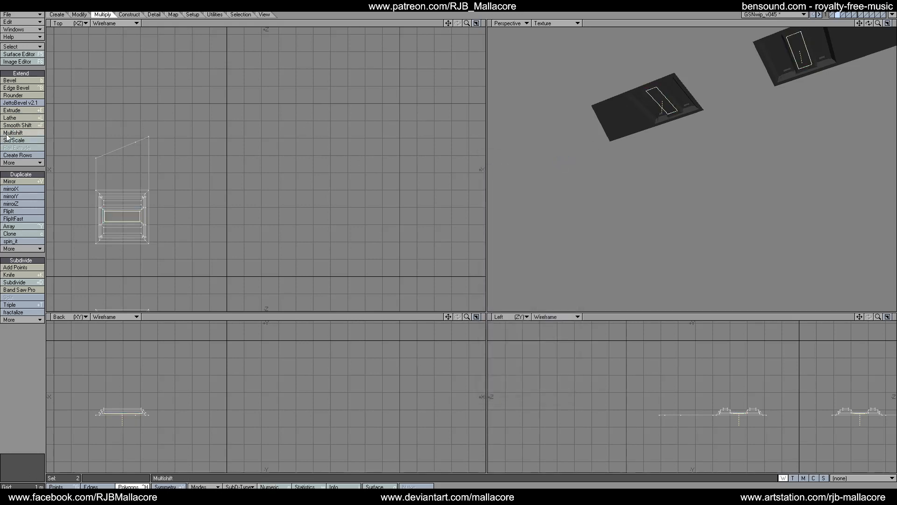
left_click(7, 134)
type("n")
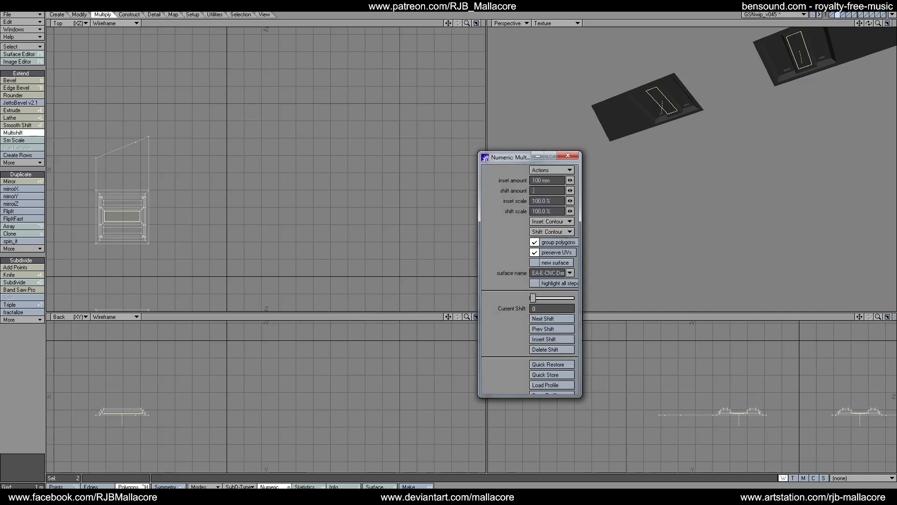
type("50mm")
key("Tab")
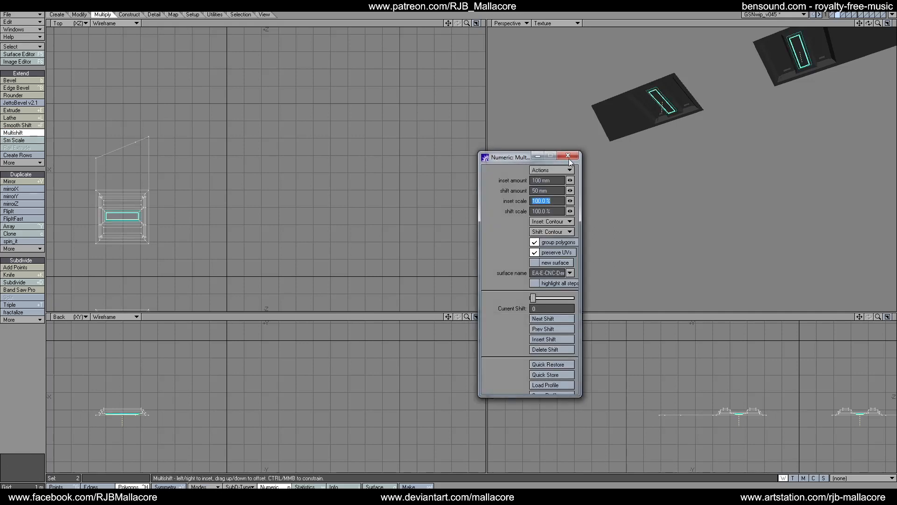
left_click(568, 155)
key("space")
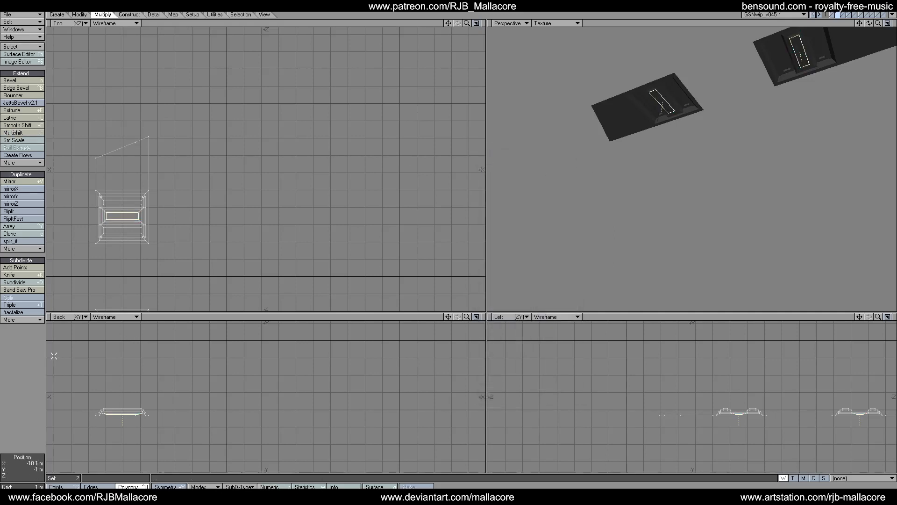
left_click(40, 371)
Check the panels' location against the full hull layer, then Multishift both slanted outer polygons with a 300 mm inset and 0 m shift.
left_click(832, 15)
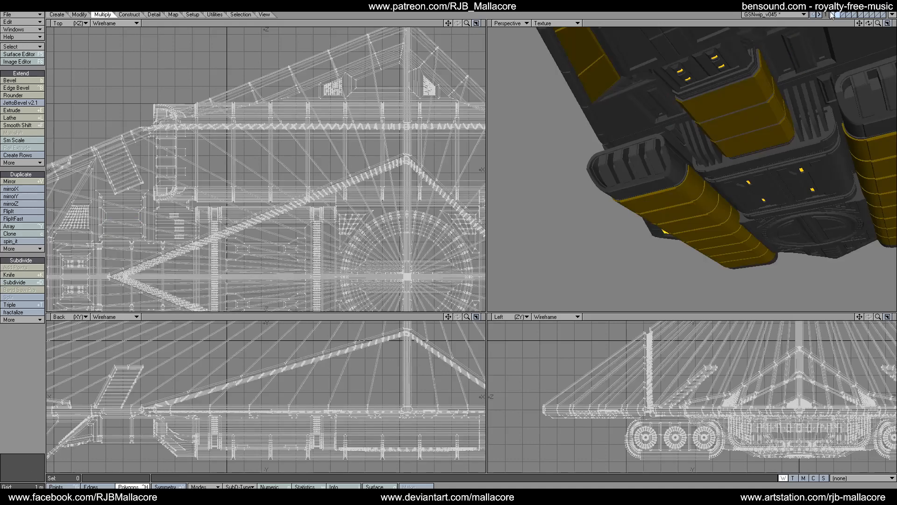
mouse_move(868, 23)
left_mouse_down()
mouse_move(817, 19)
mouse_move(883, 23)
mouse_move(855, 14)
mouse_move(848, 22)
mouse_move(868, 23)
mouse_move(819, 26)
mouse_move(862, 18)
left_mouse_up()
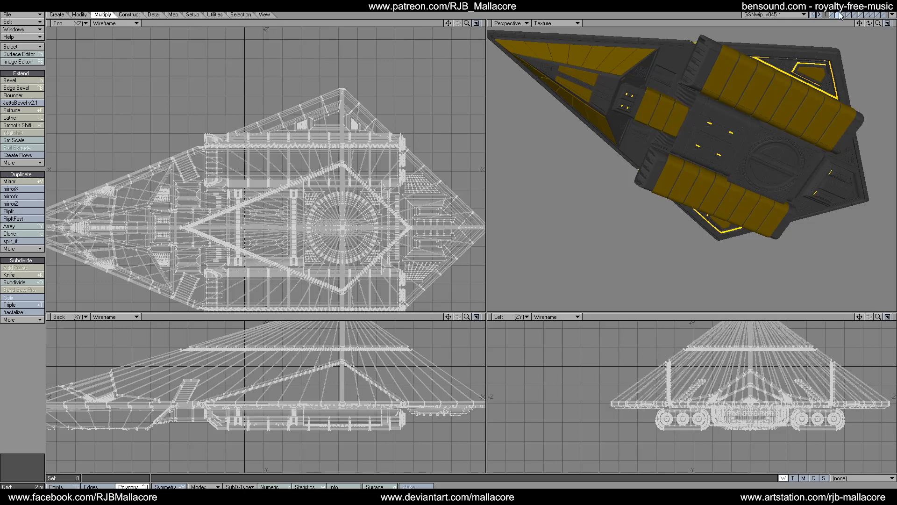
left_click(840, 15)
left_click(203, 160)
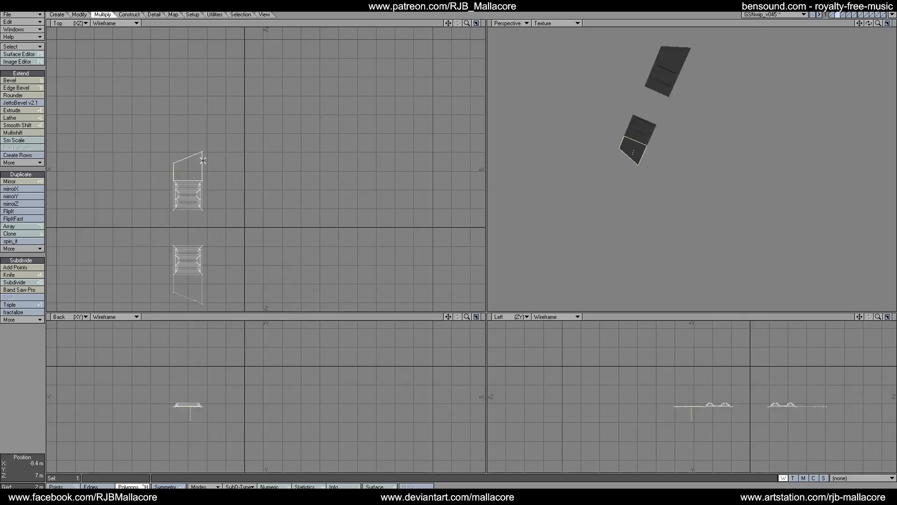
left_click(192, 286)
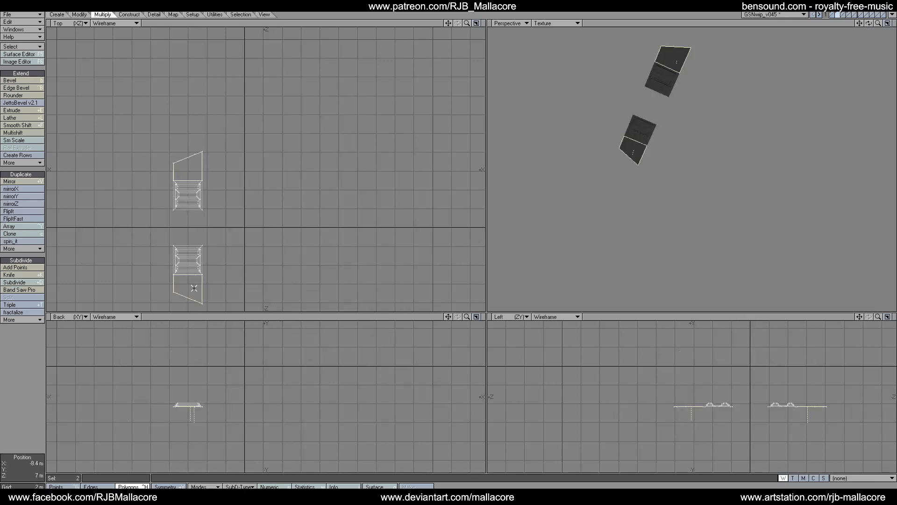
left_click(24, 134)
key("n")
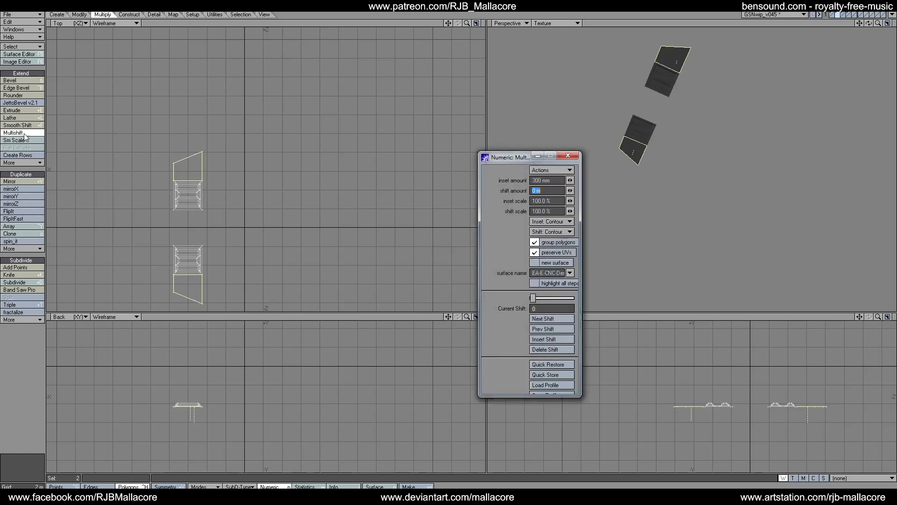
left_click(569, 156)
key("space")
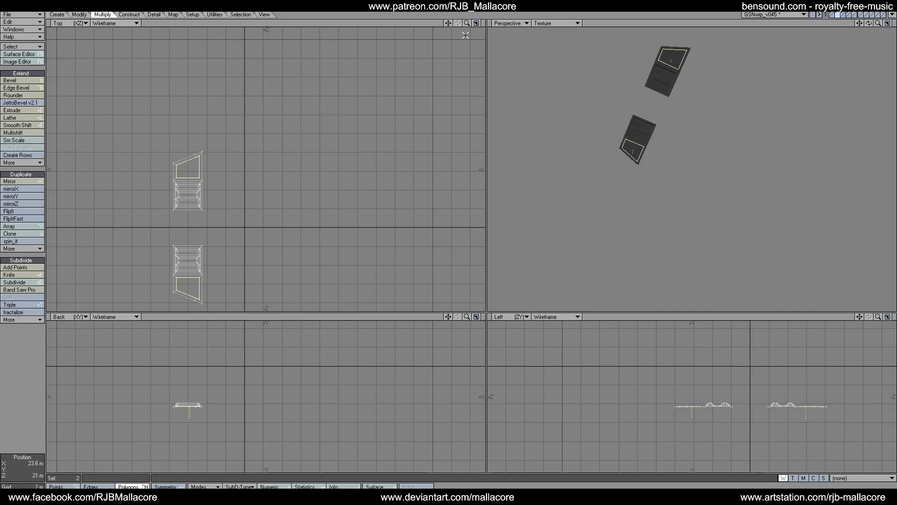
Weld the extra point on each inset polygon's slanted edge to its neighbouring outer corner point, on both the +Z and -Z sides.
left_click_drag(467, 23, 496, 23)
left_click(56, 486)
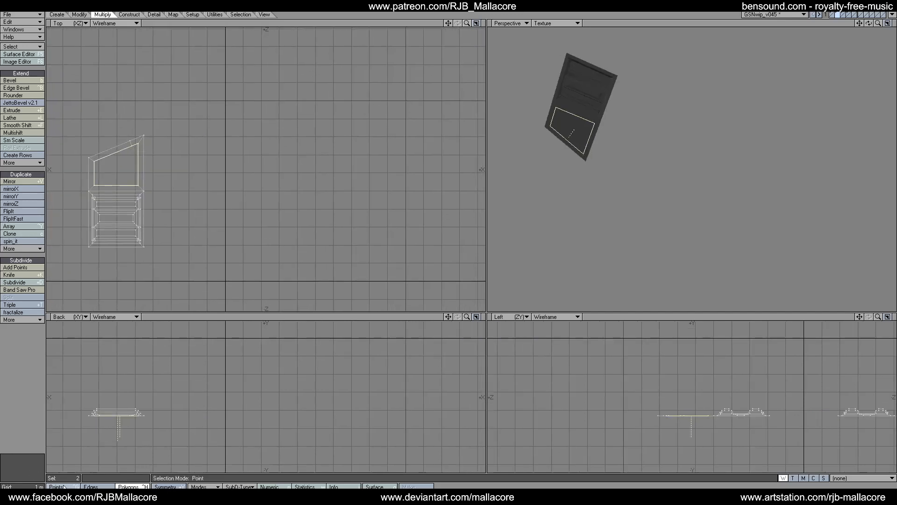
left_click(132, 146)
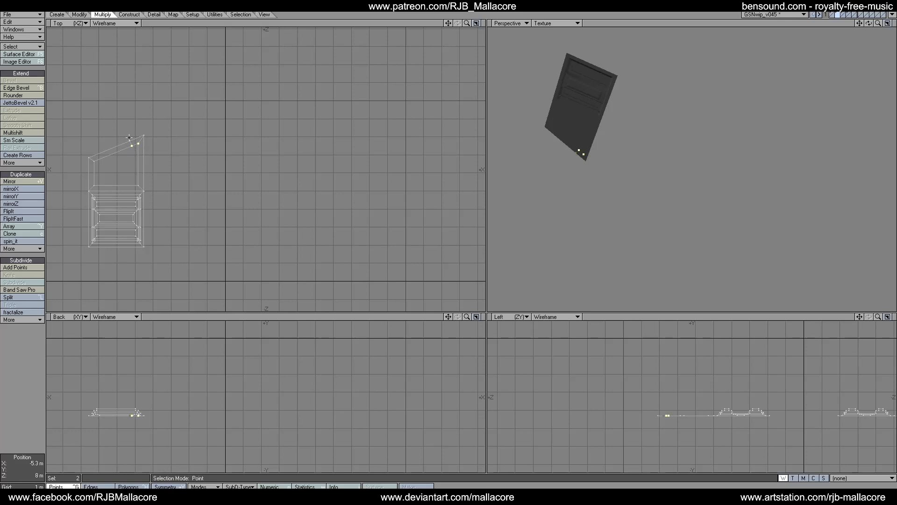
key("ctrl+w")
left_click(435, 176)
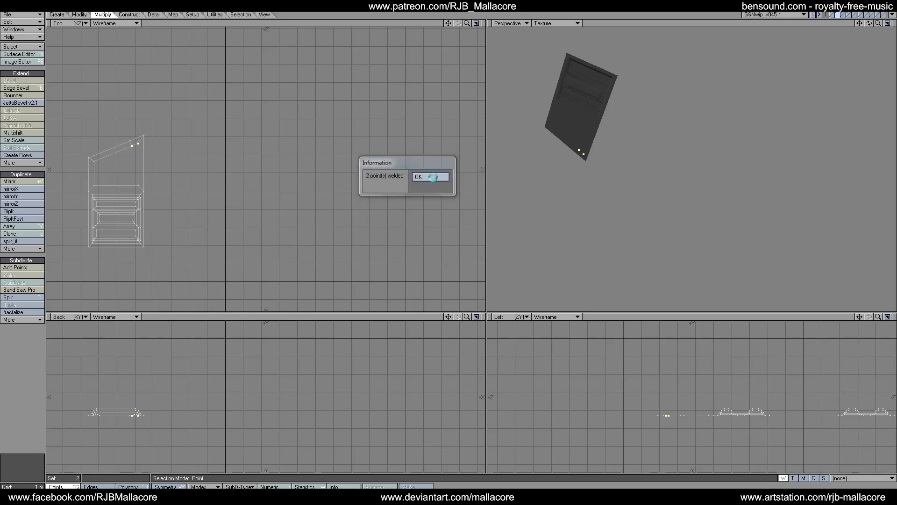
left_click_drag(448, 23, 371, 67)
left_click(173, 222)
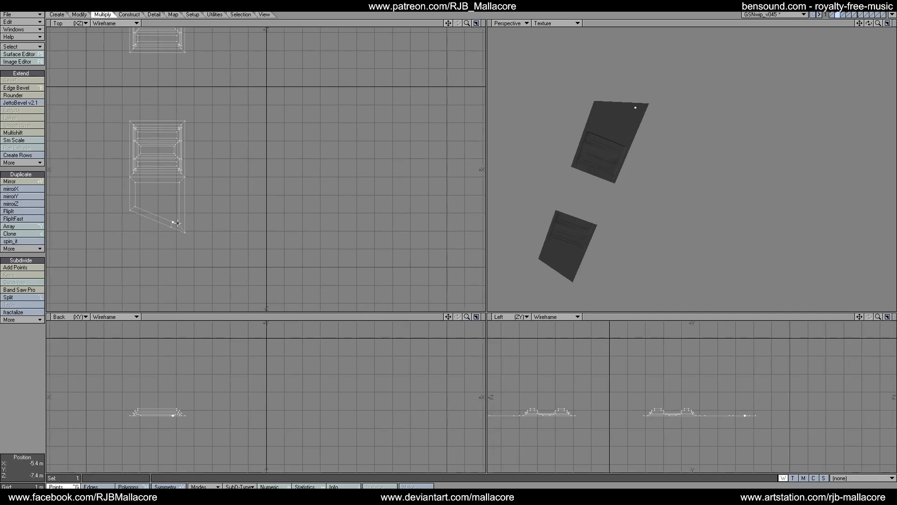
key("ctrl+w")
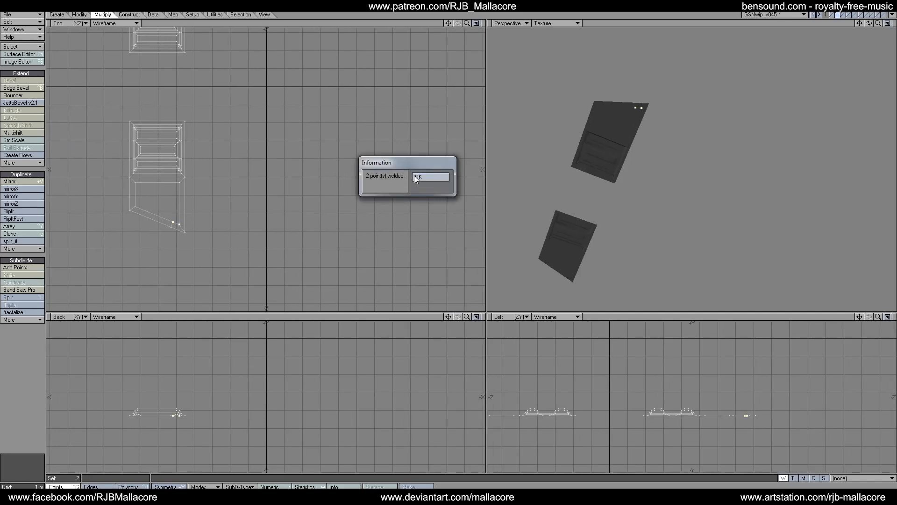
left_click(420, 176)
Multishift both inset slanted polygons with 0 m inset and a shift of -0.15 m.
key("ctrl+h")
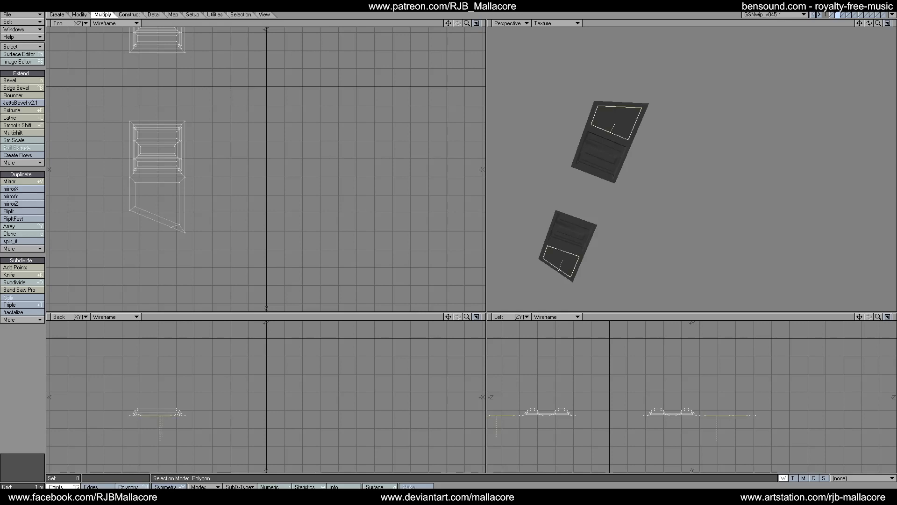
left_click(21, 133)
left_click(24, 132)
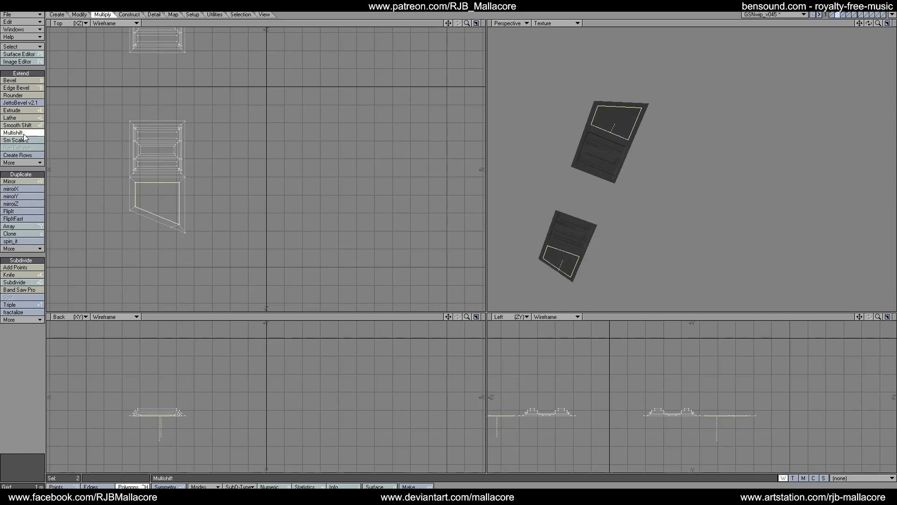
key("n")
key("Tab")
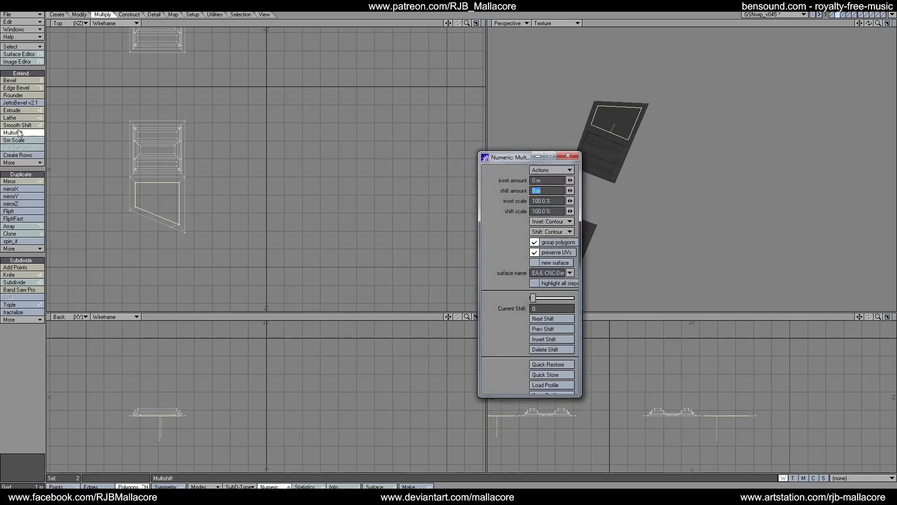
type("-.15")
key("Tab")
left_click(567, 156)
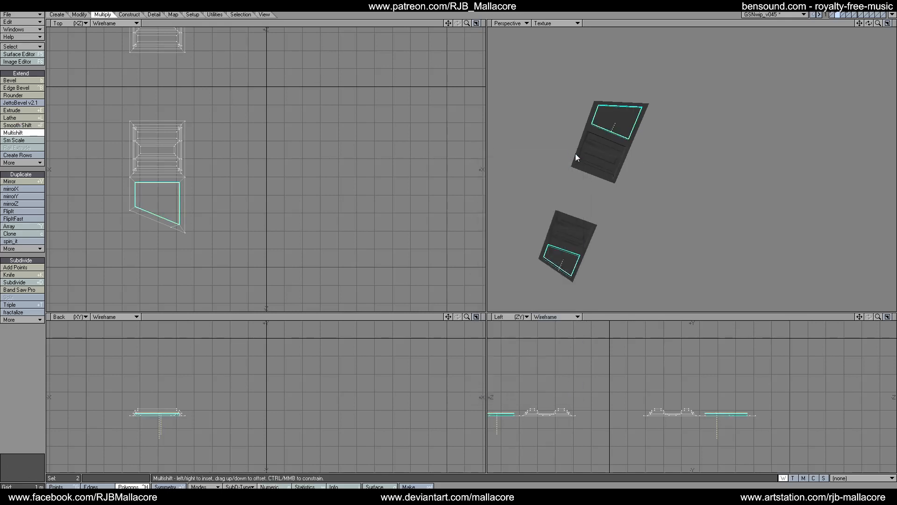
key("space")
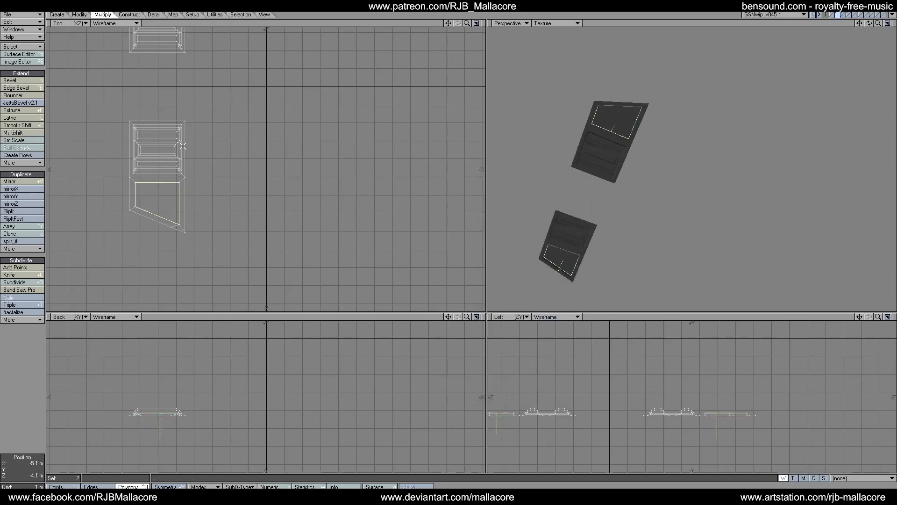
Subdivide both slanted panel polygons three times with the Faceted method to form a dense grid.
left_click(34, 284)
left_click(534, 176)
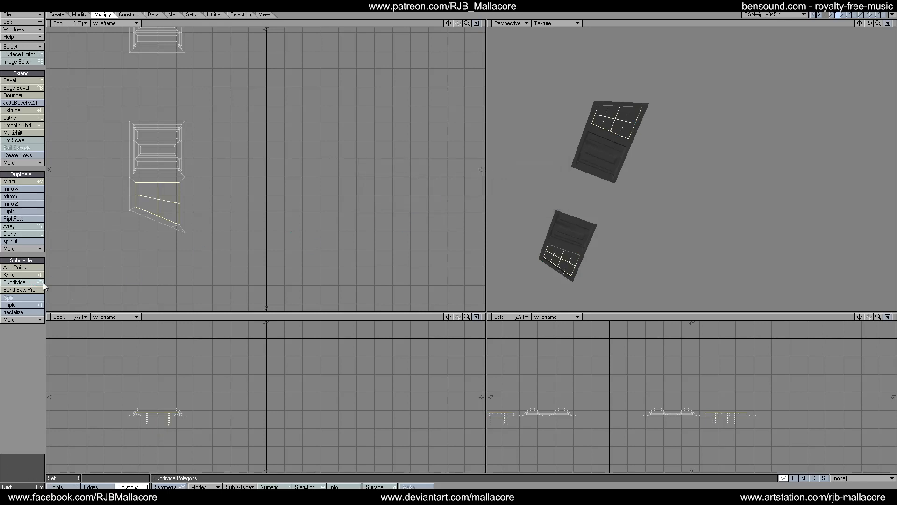
left_click(29, 282)
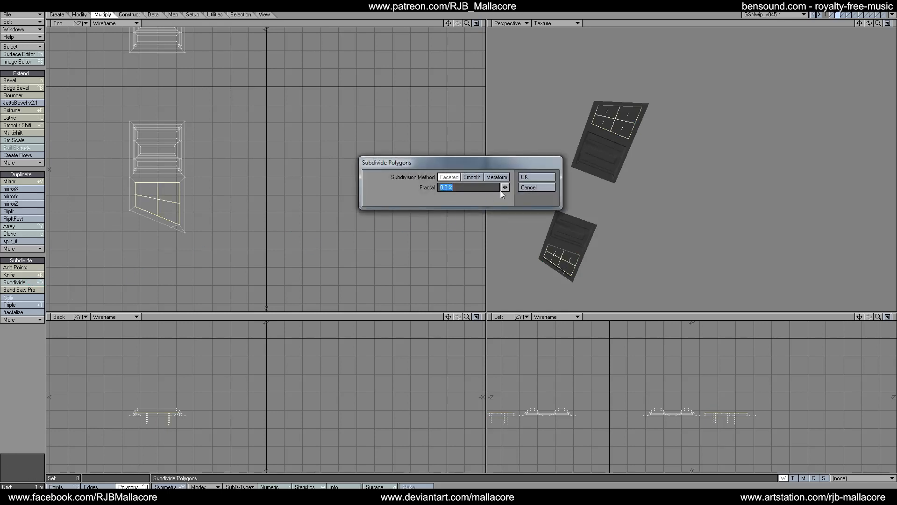
left_click(537, 177)
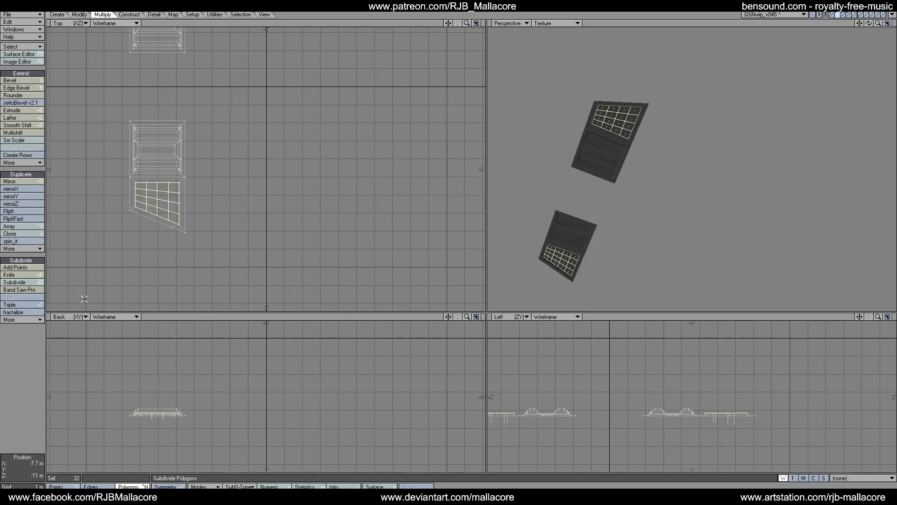
left_click(32, 285)
left_click(536, 177)
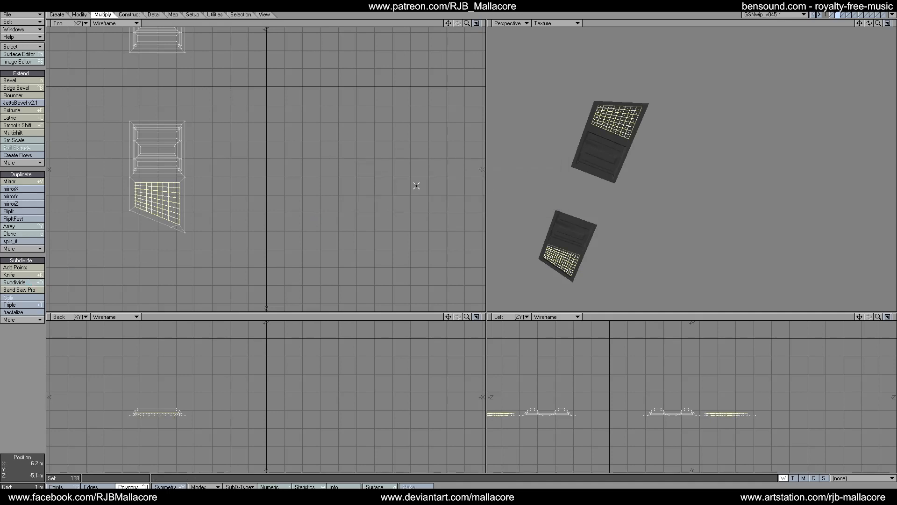
Bevel the subdivided grid polygons on both slanted panels with 5 mm shift and shift variation, 2 mm inset and 1 mm inset variation.
left_click(21, 81)
key("n")
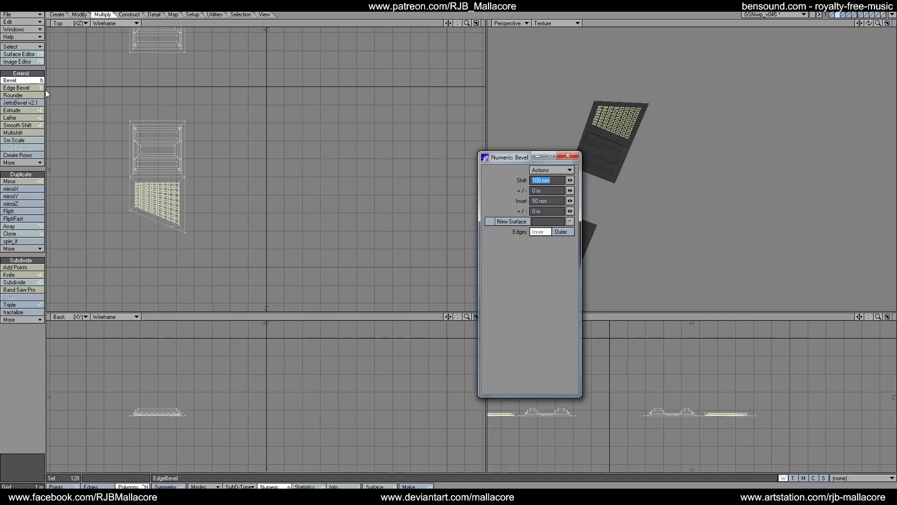
key("BackSpace")
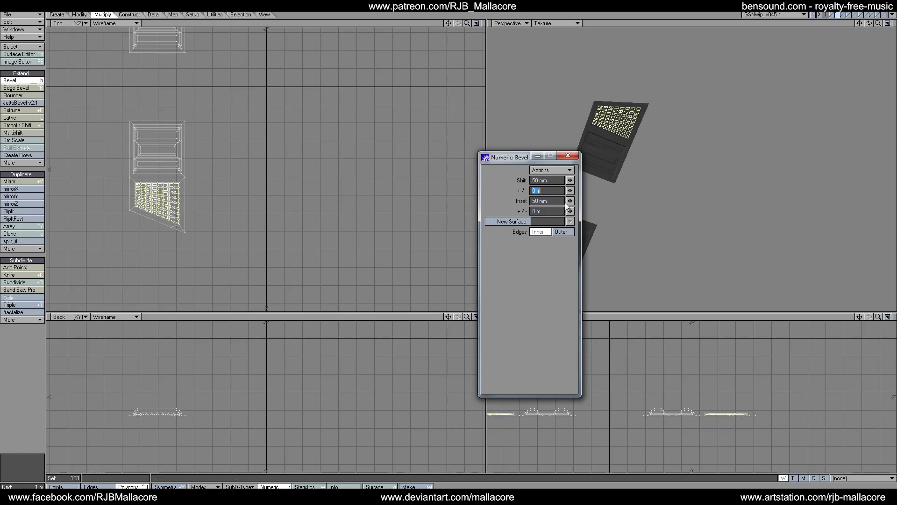
key("shift+Tab")
type(".0")
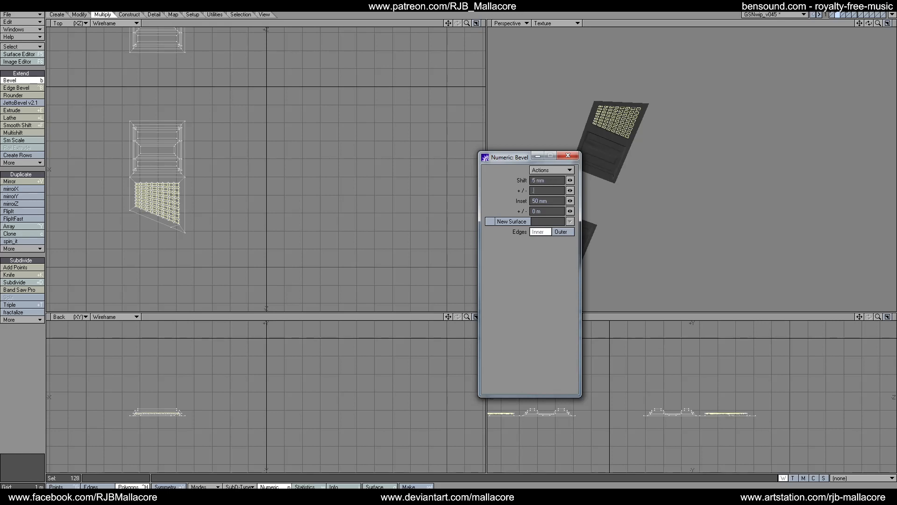
type(".005")
key("Tab")
key("BackSpace")
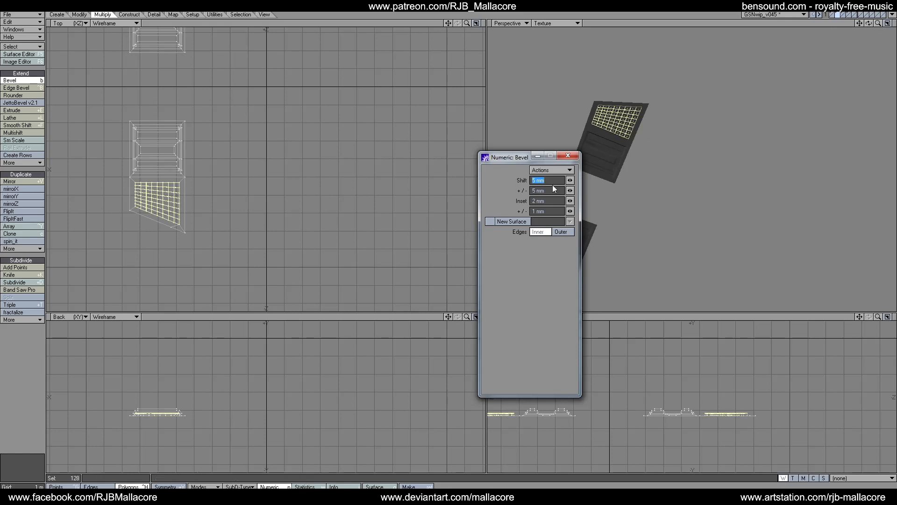
Set the grid bevel's shift and shift variation to 50 mm, inset to 20 mm and inset variation to 10 mm, then deselect the polygons.
key("BackSpace")
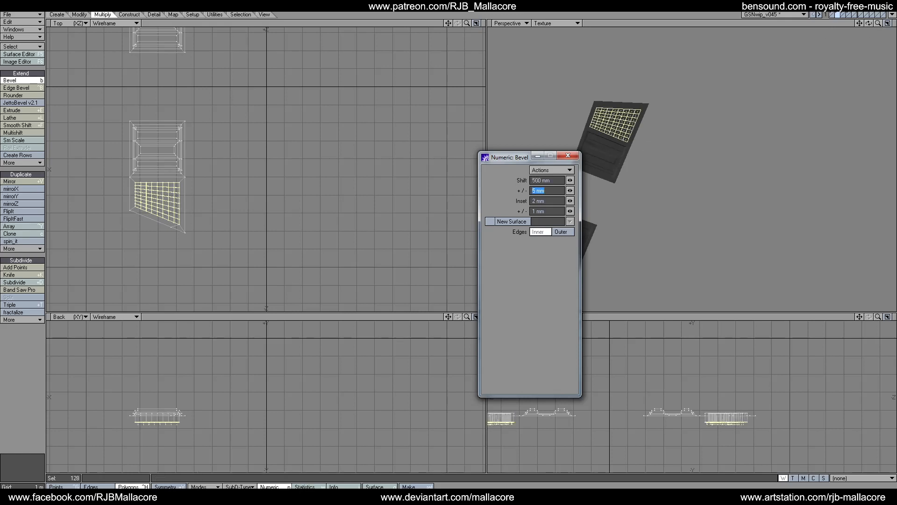
left_click(555, 181)
type("50")
key("Tab")
type(".05")
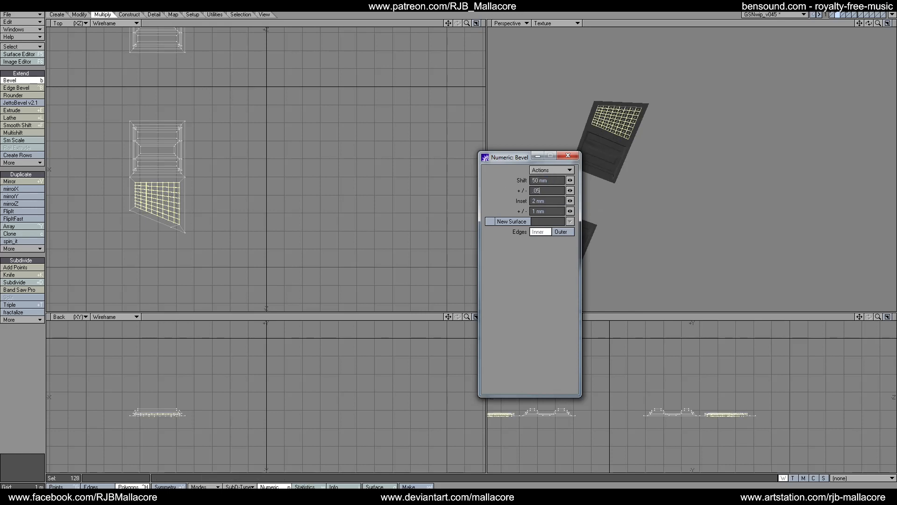
type(".0")
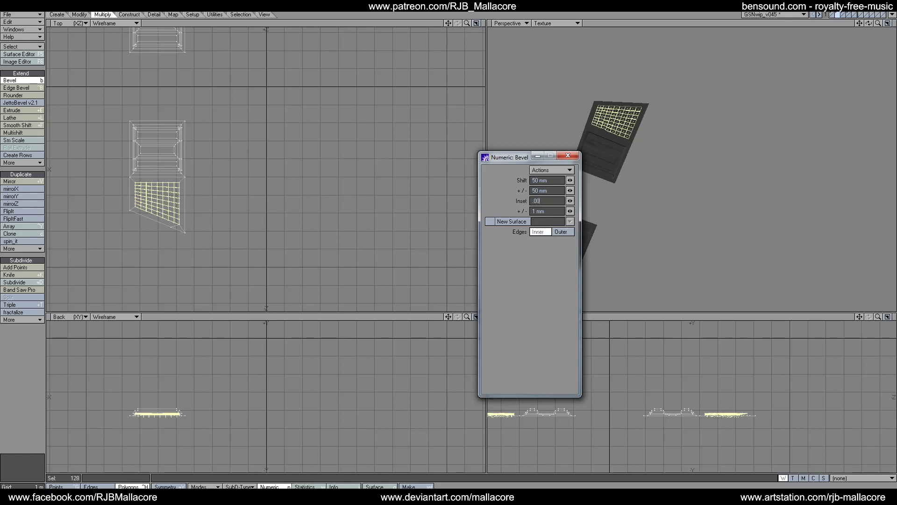
type("2")
key("Tab")
type(".01")
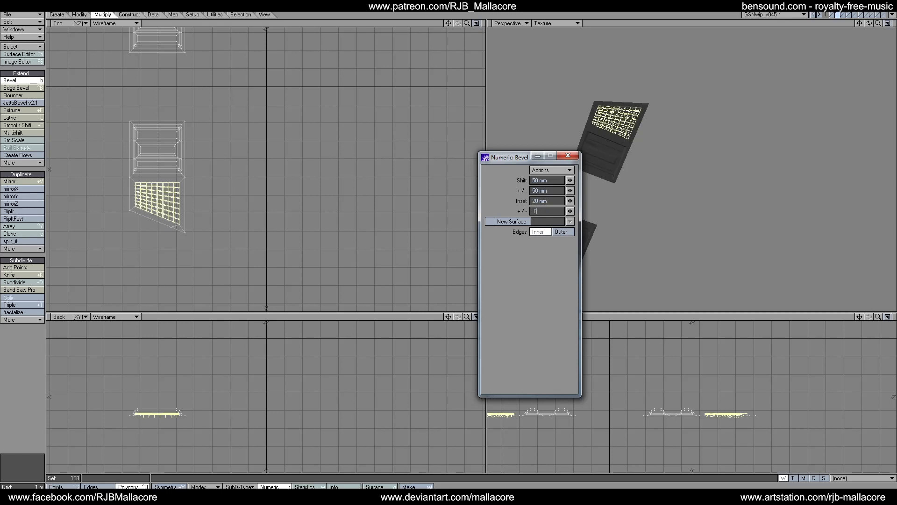
key("Tab")
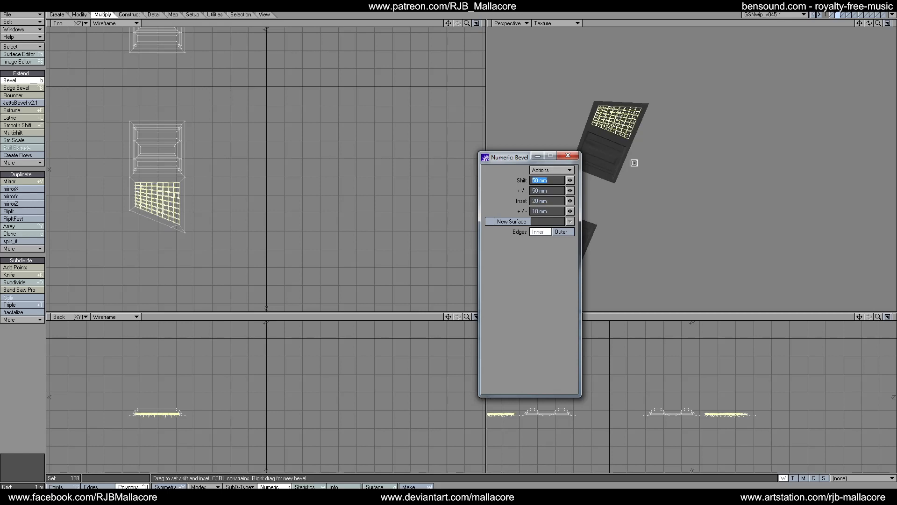
left_click(578, 154)
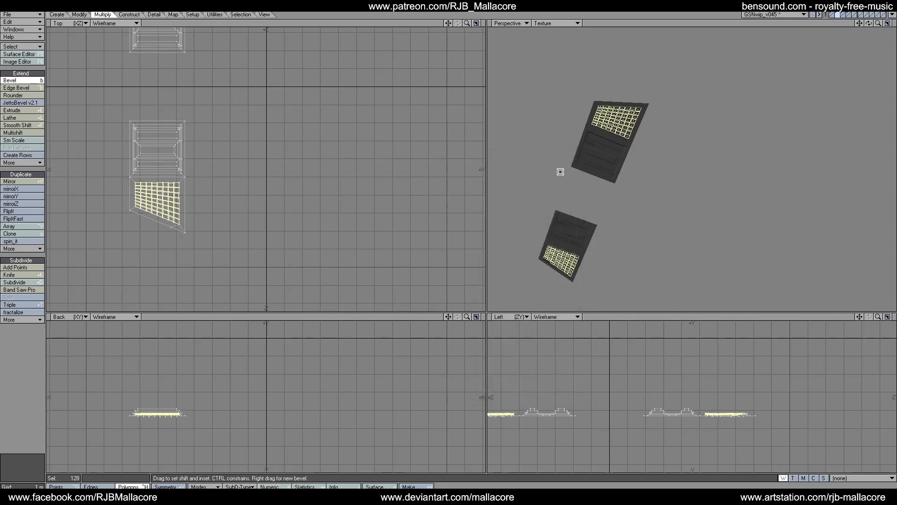
key("space")
left_click(39, 375)
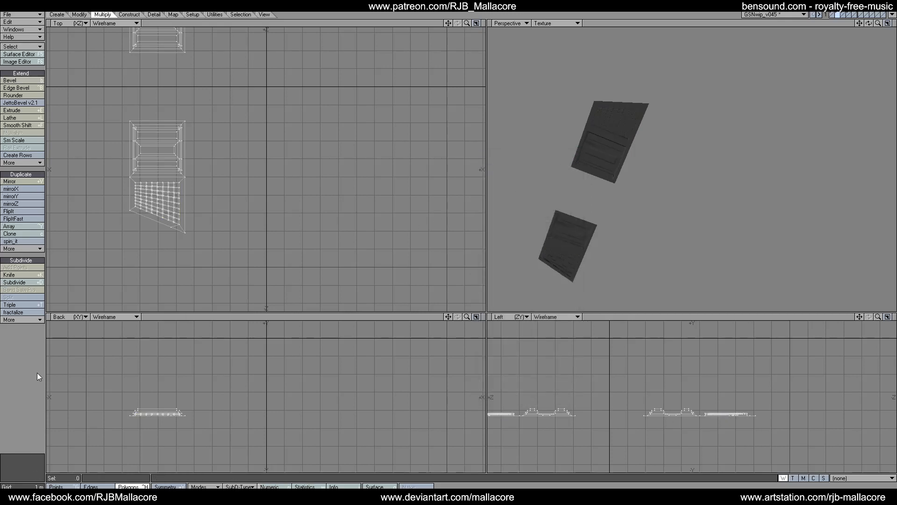
Select the flat border polygons surrounding the slanted grid panels on both sides of the hull.
left_click_drag(878, 23, 894, 23)
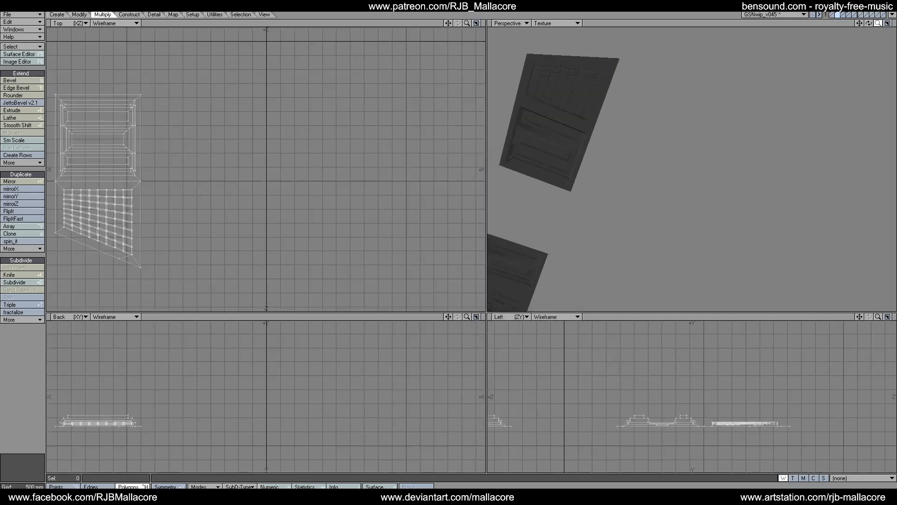
left_click(571, 64)
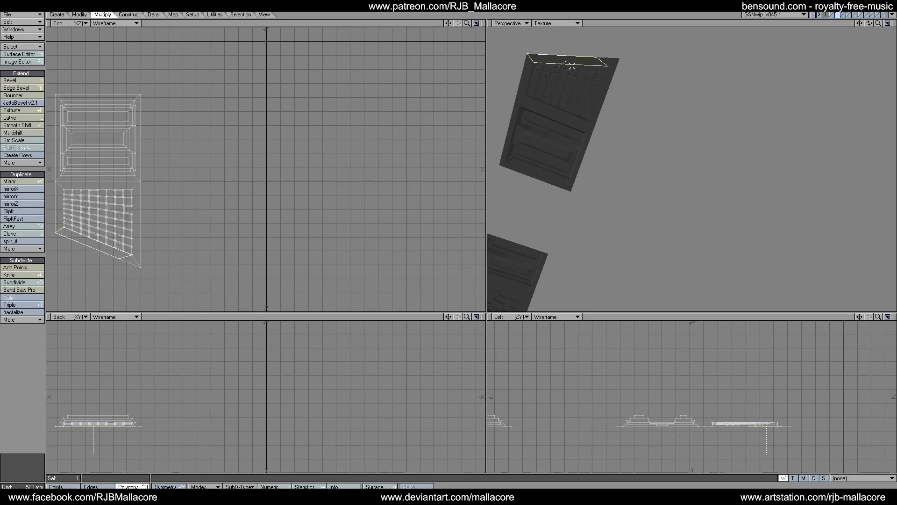
left_click(612, 69)
left_click(526, 84)
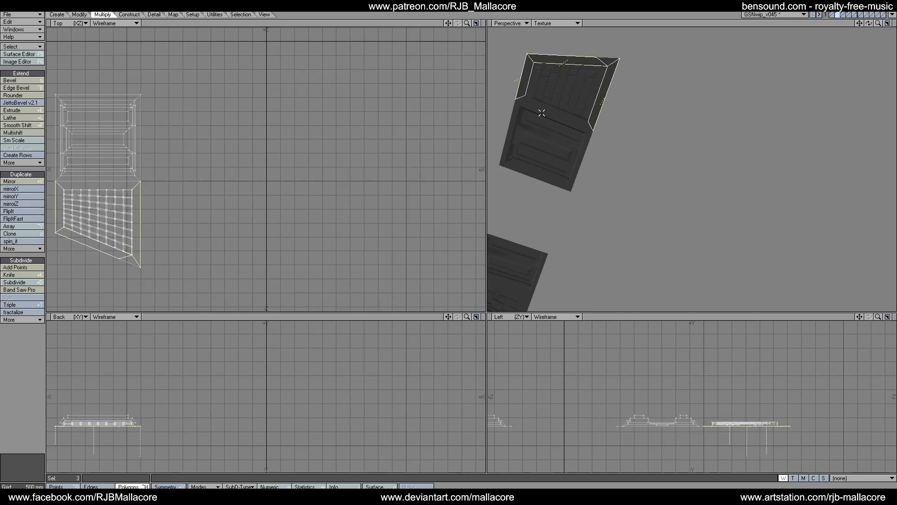
left_click(540, 111)
left_click_drag(859, 23, 887, 3)
left_click(562, 178)
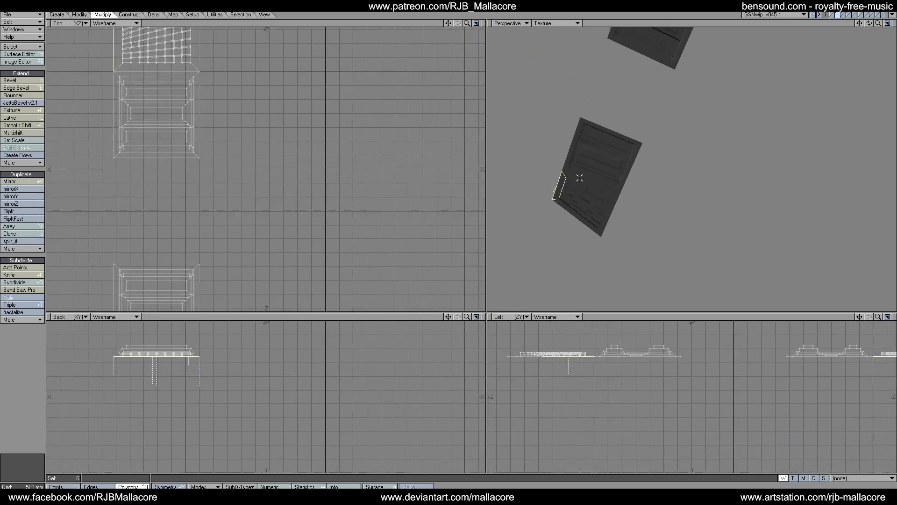
left_click(580, 177)
left_click(586, 179)
left_click(587, 183, "shift")
left_click(613, 204, "shift")
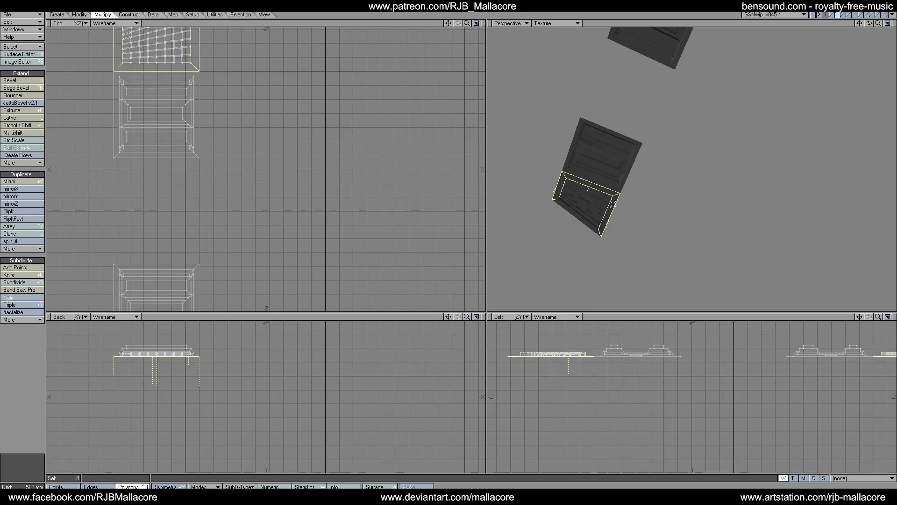
left_click(587, 225, "shift")
Bevel the selected border polygons with 20 mm shift, 20 mm inset and zero variation, then deselect them.
left_click(24, 82)
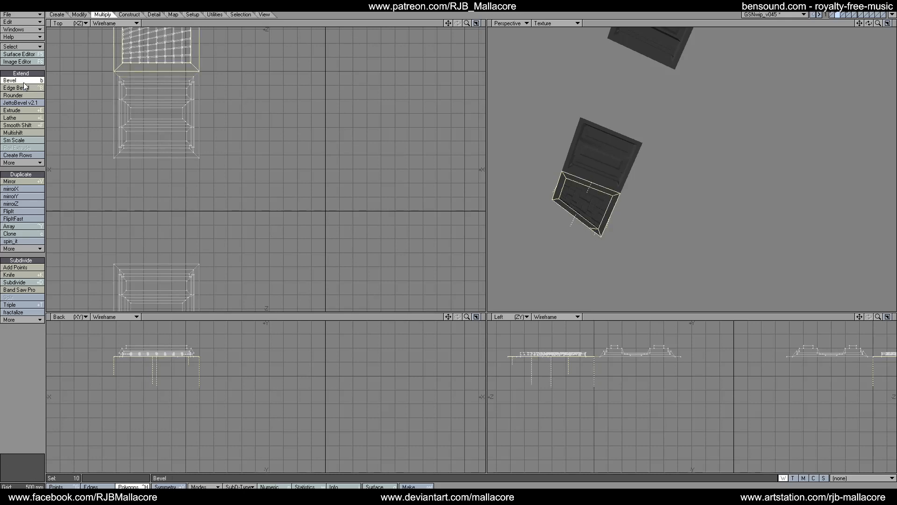
type("n.02")
key("Tab")
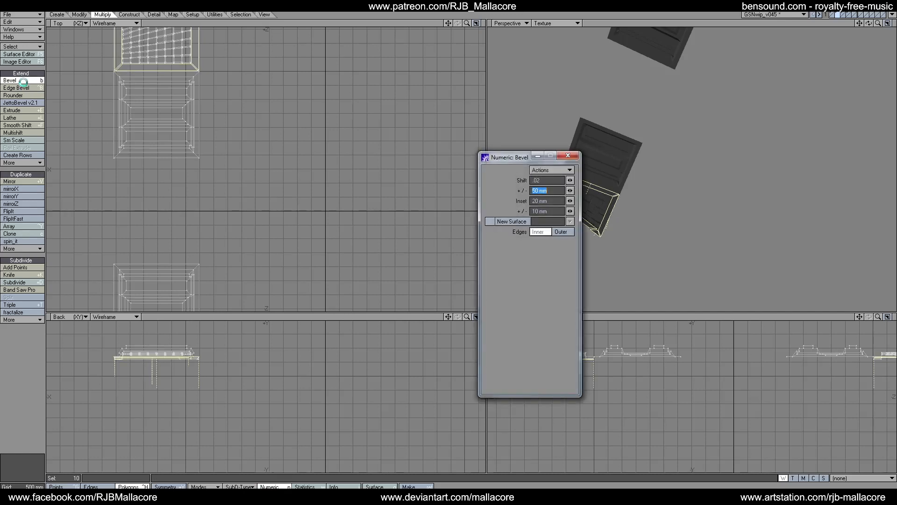
type("0")
key("Tab")
key("Tab")
type("0")
key("Tab")
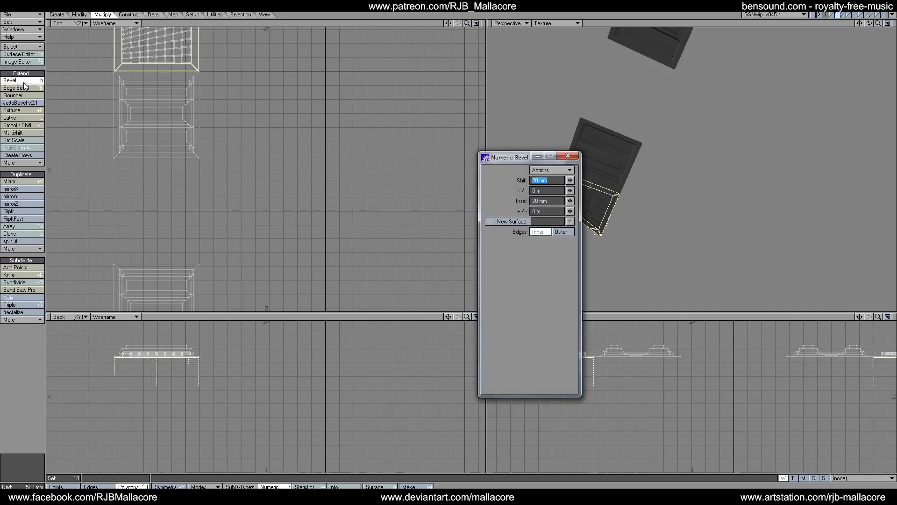
left_click(567, 156)
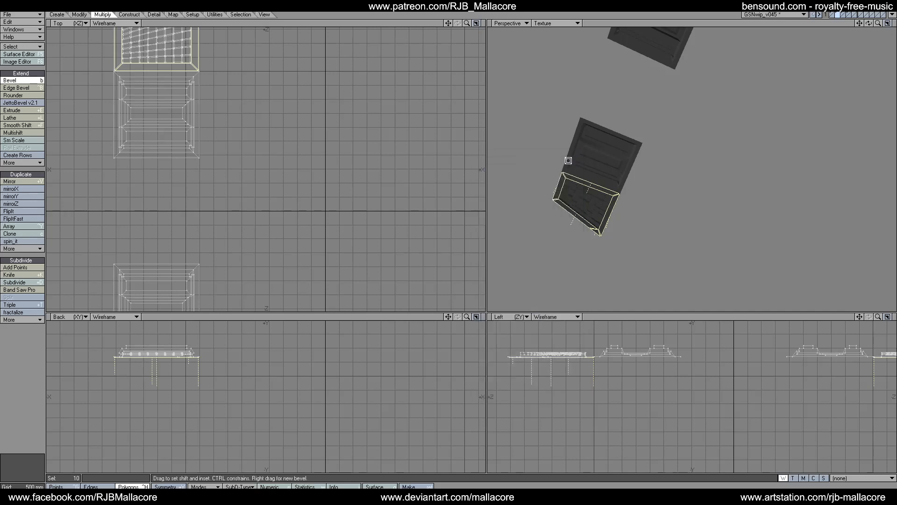
key("space")
left_click(23, 368)
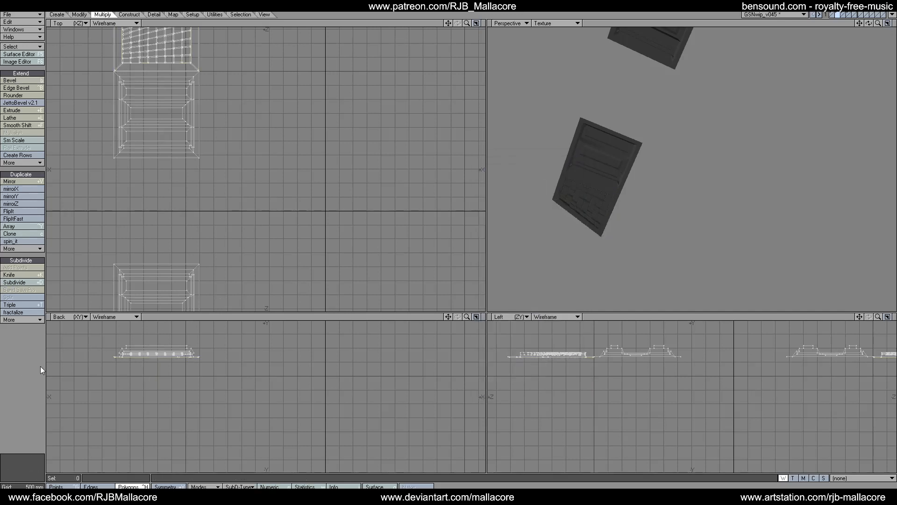
Cut the detailed underside panels from their working layer and paste them into the full hull layer.
key("Delete")
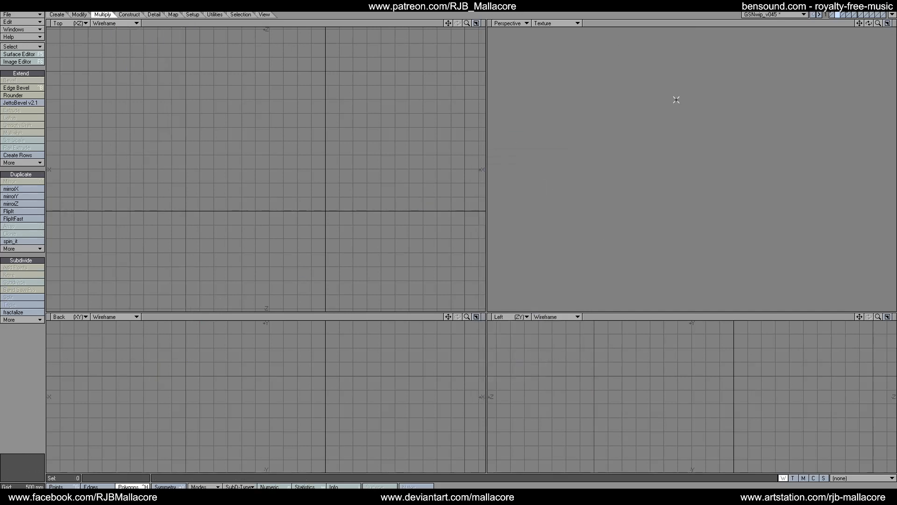
left_click(833, 15)
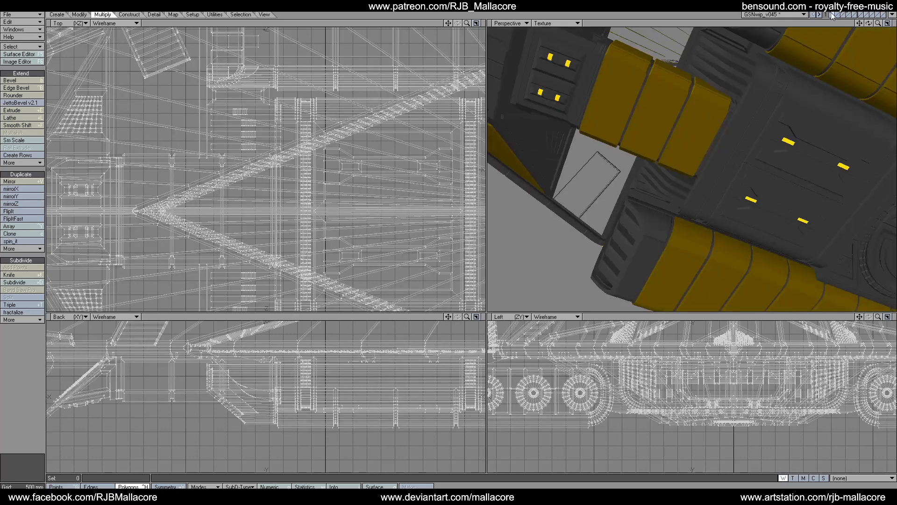
key("ctrl+v")
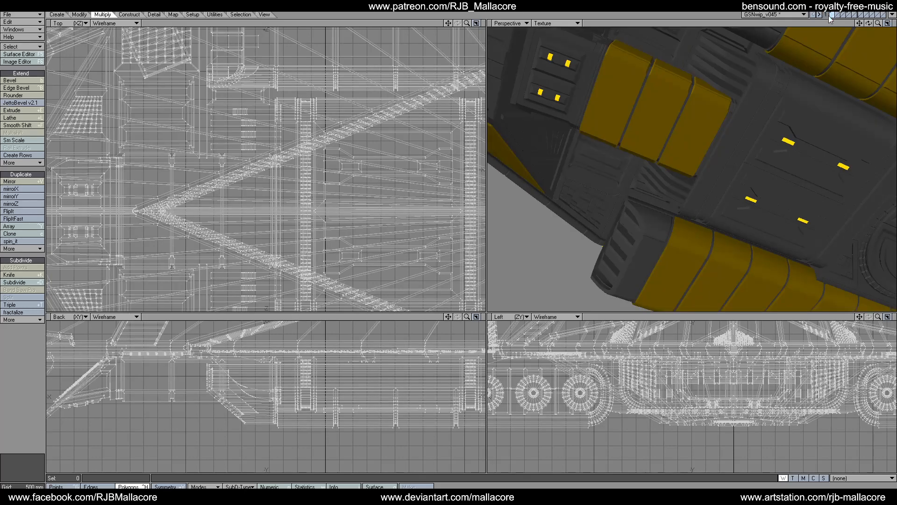
Merge the hull's coincident points using the Automatic range and save the model as its next incremental version.
key("m")
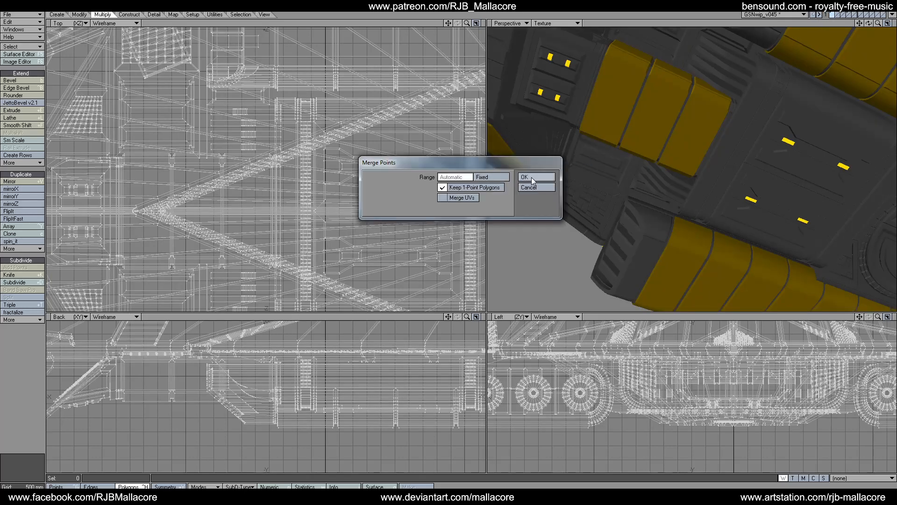
left_click(531, 179)
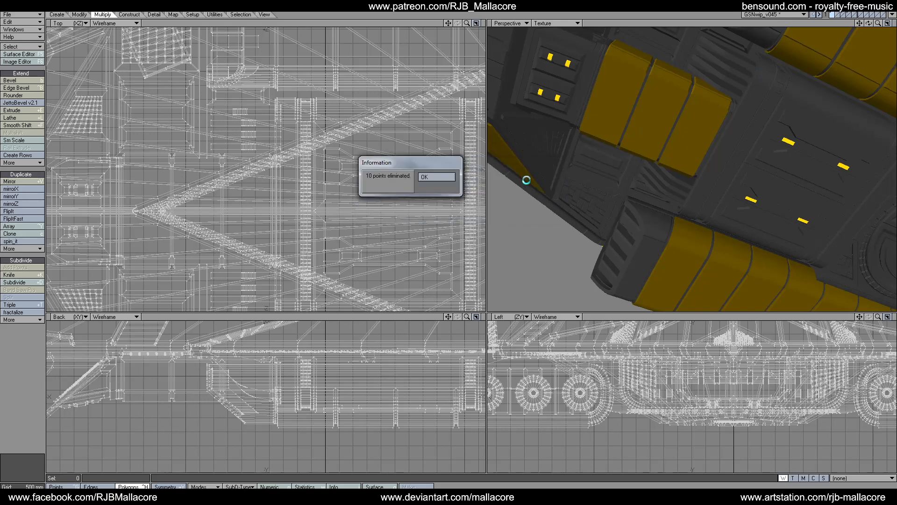
left_click(439, 176)
key("plus")
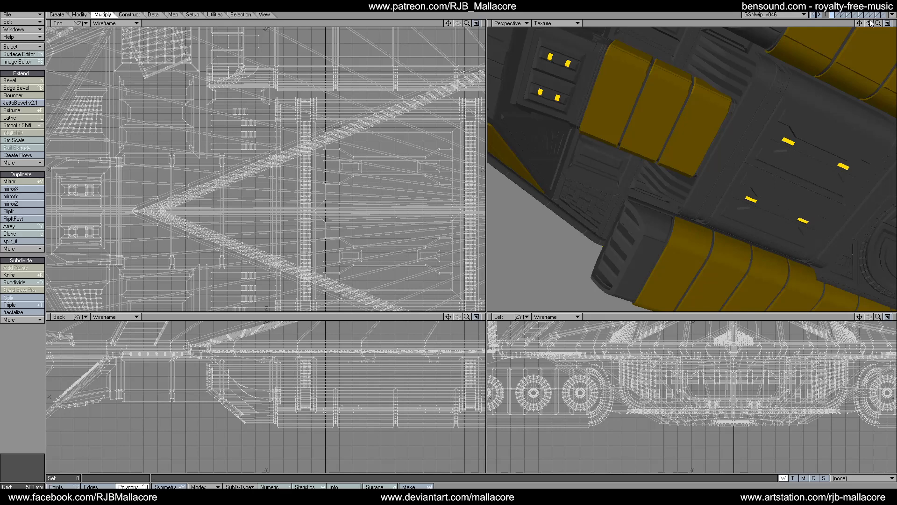
Examine the whole ship from several angles, including the underside, engine pods, side and front.
mouse_move(869, 23)
left_mouse_down()
mouse_move(837, 44)
mouse_move(871, 24)
left_mouse_up()
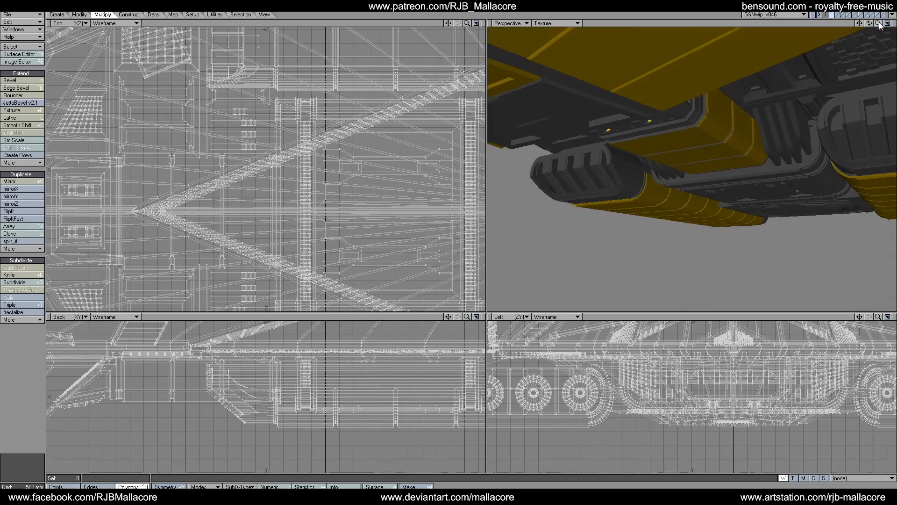
key("a")
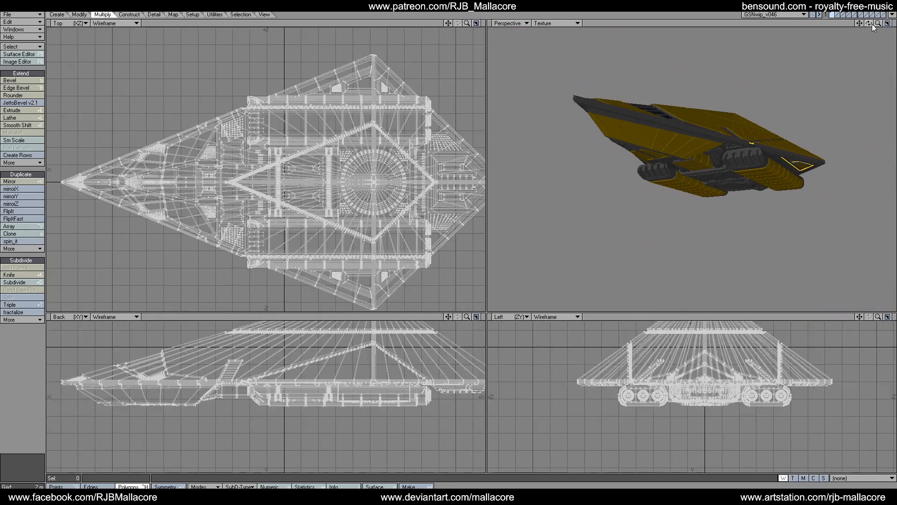
left_click_drag(872, 27, 736, 72)
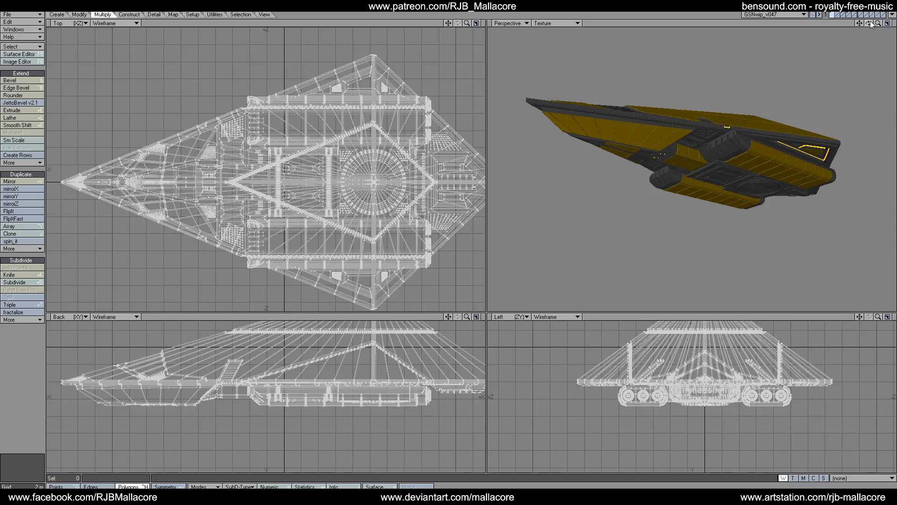
mouse_move(868, 23)
left_mouse_down()
mouse_move(829, 57)
mouse_move(883, 25)
mouse_move(850, 40)
mouse_move(816, 24)
mouse_move(879, 25)
mouse_move(839, 35)
mouse_move(834, 46)
mouse_move(870, 22)
mouse_move(856, 26)
mouse_move(862, 47)
mouse_move(867, 26)
mouse_move(860, 42)
mouse_move(858, 26)
mouse_move(844, 42)
mouse_move(867, 29)
mouse_move(868, 52)
mouse_move(872, 26)
mouse_move(879, 31)
left_mouse_up()
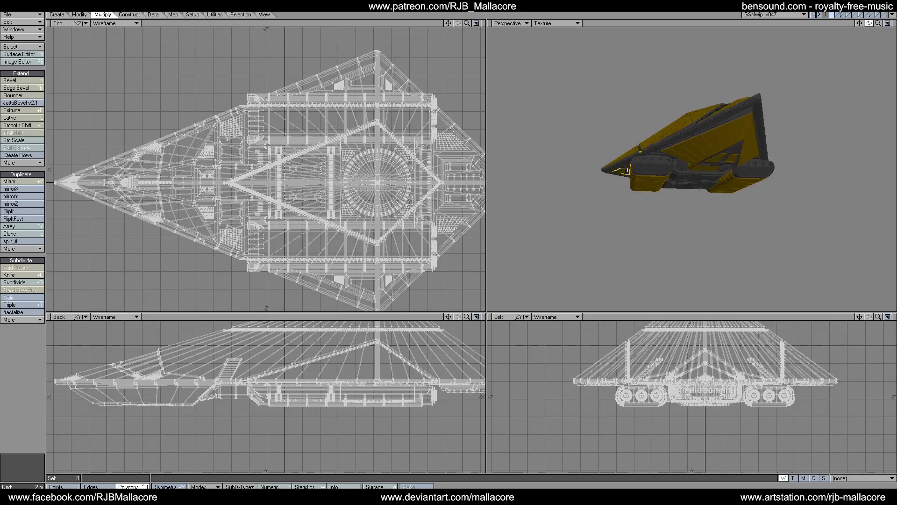
mouse_move(868, 23)
left_mouse_down()
mouse_move(851, 33)
mouse_move(891, 23)
mouse_move(866, 22)
left_mouse_up()
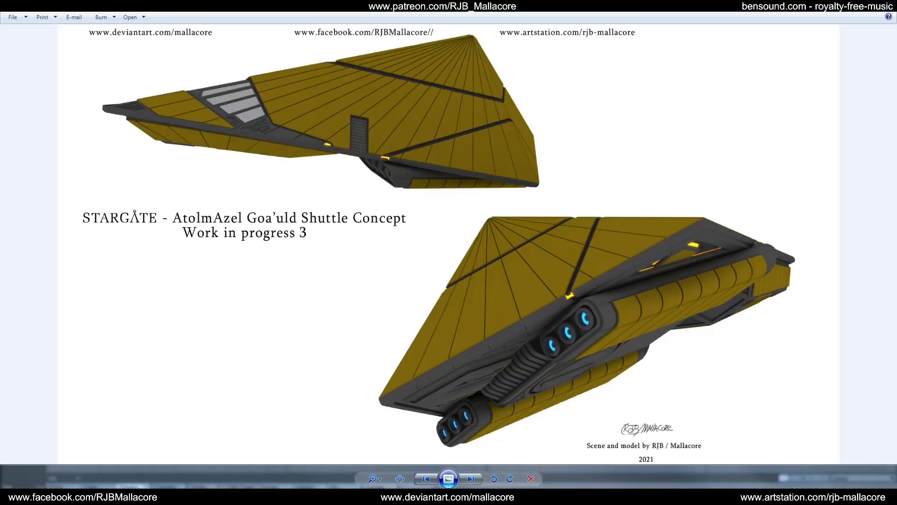
Browse to the shuttle concept sketch in Windows Photo Viewer and place it beside the model, enlarged for comparison.
left_click(427, 479)
left_click(432, 481)
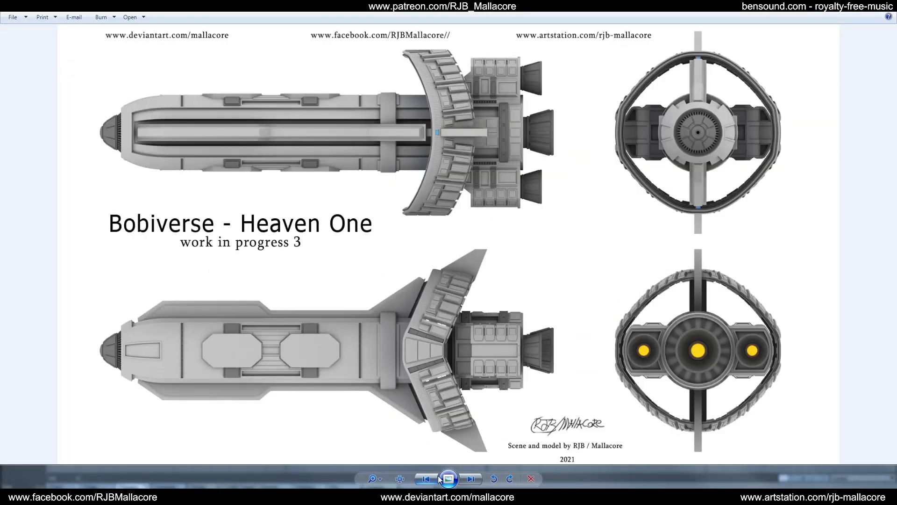
left_click(472, 477)
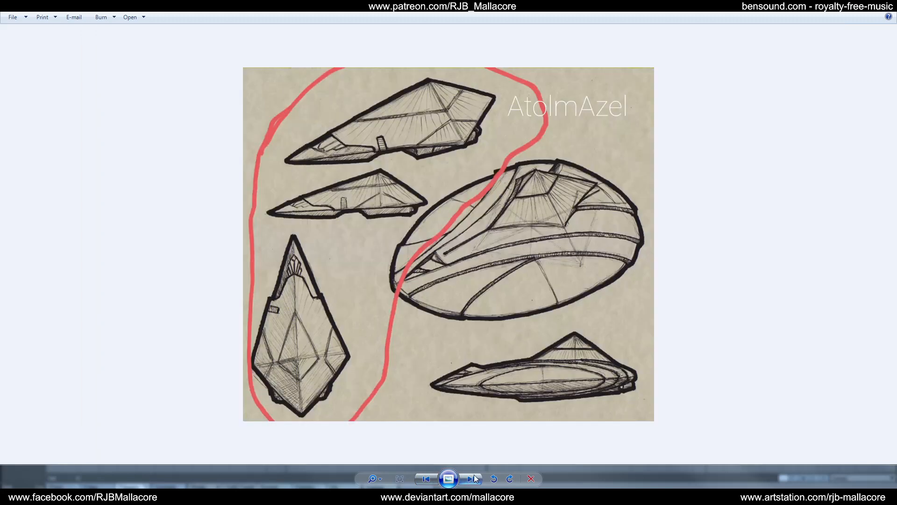
left_click(864, 10)
left_click_drag(575, 59, 408, 43)
scroll(295, 154, "up", 1)
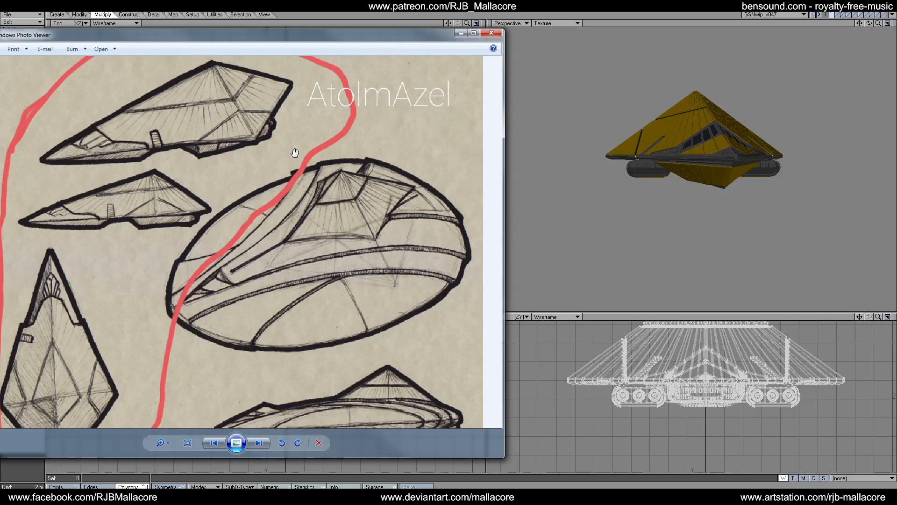
Compare the shuttle model with the concept sketch, orbiting it to match the sketched angles and switching between both windows.
left_click(539, 146)
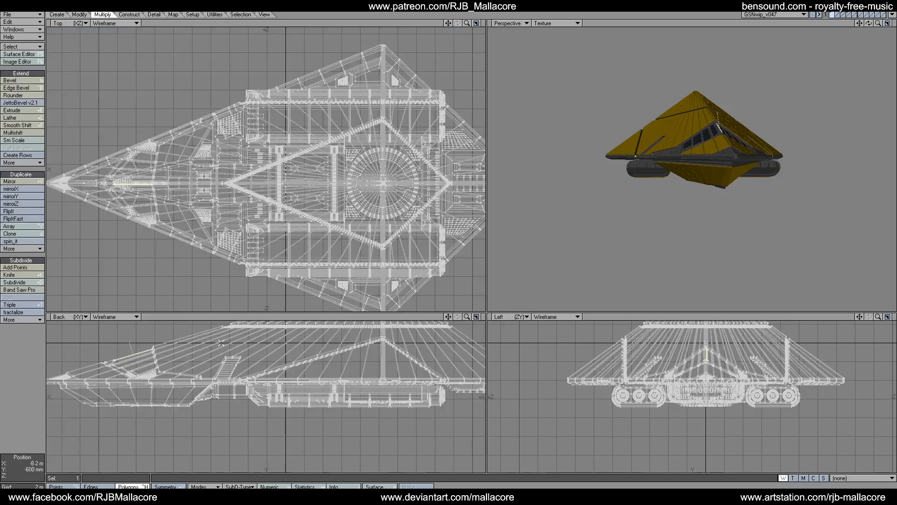
left_click(39, 342)
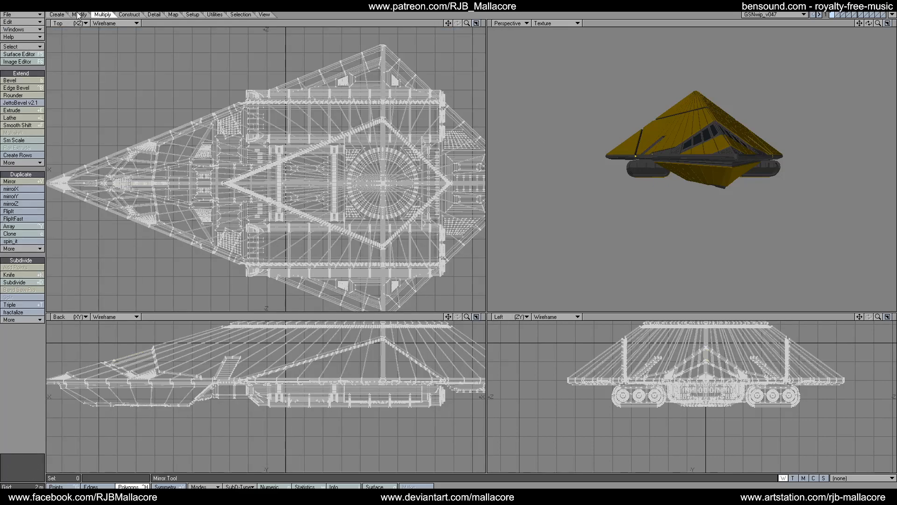
left_click_drag(868, 23, 896, 30)
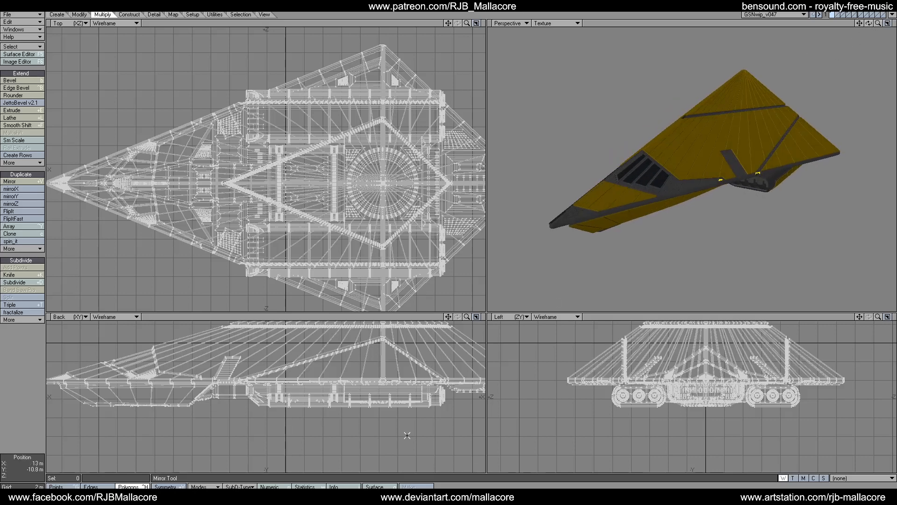
key("alt+Tab")
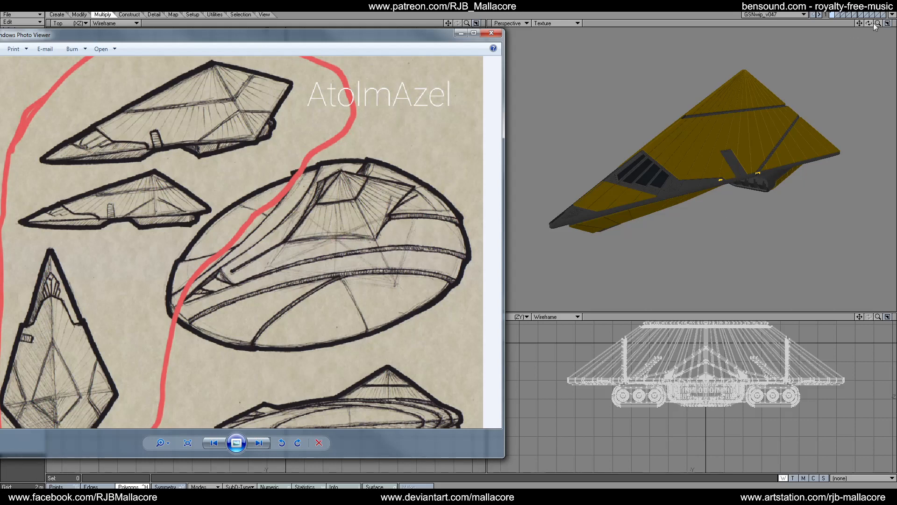
mouse_move(870, 24)
left_mouse_down()
mouse_move(875, 6)
mouse_move(880, 32)
left_mouse_up()
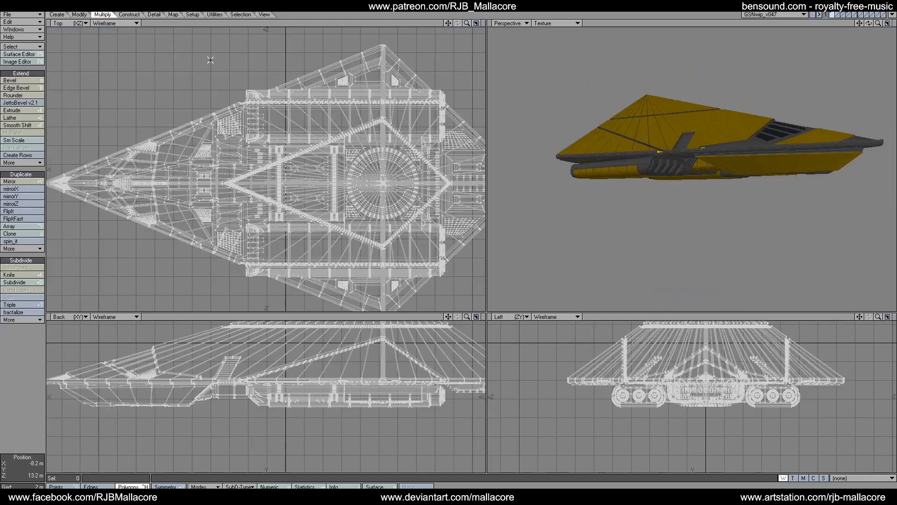
Close all open objects and load Mara-WIP_v032 from the MaraDropship folder under Beyond the Gate.
left_click(39, 14)
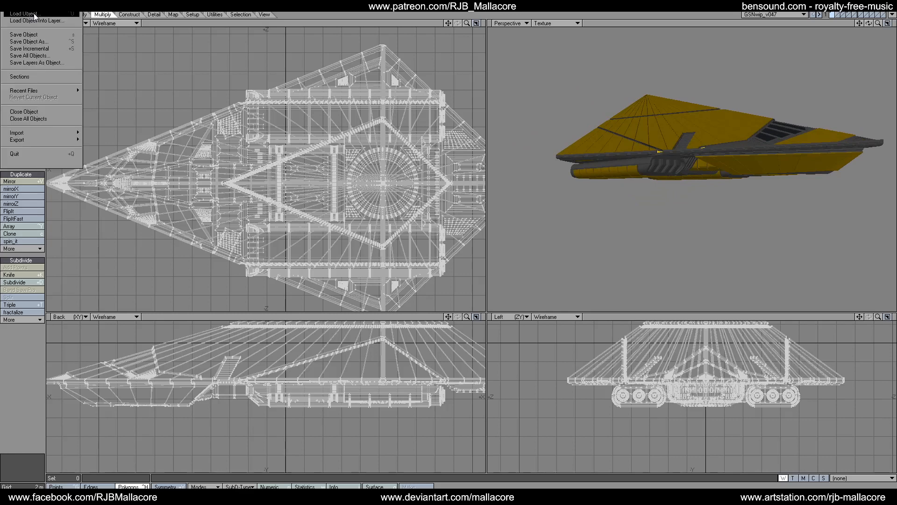
left_click(41, 118)
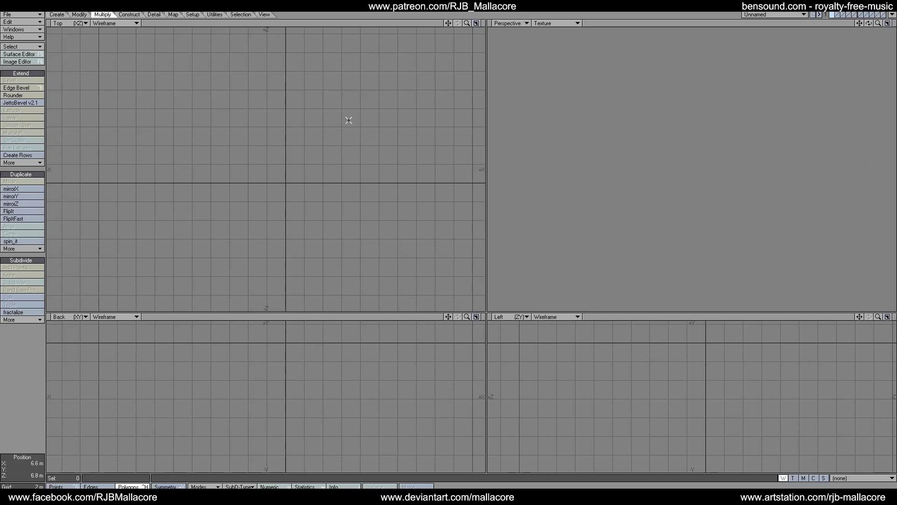
left_click(38, 14)
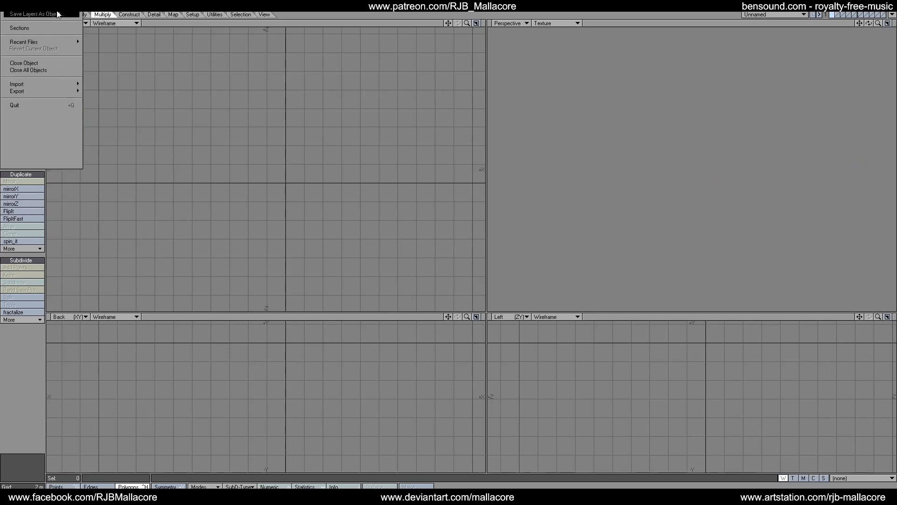
left_click(46, 20)
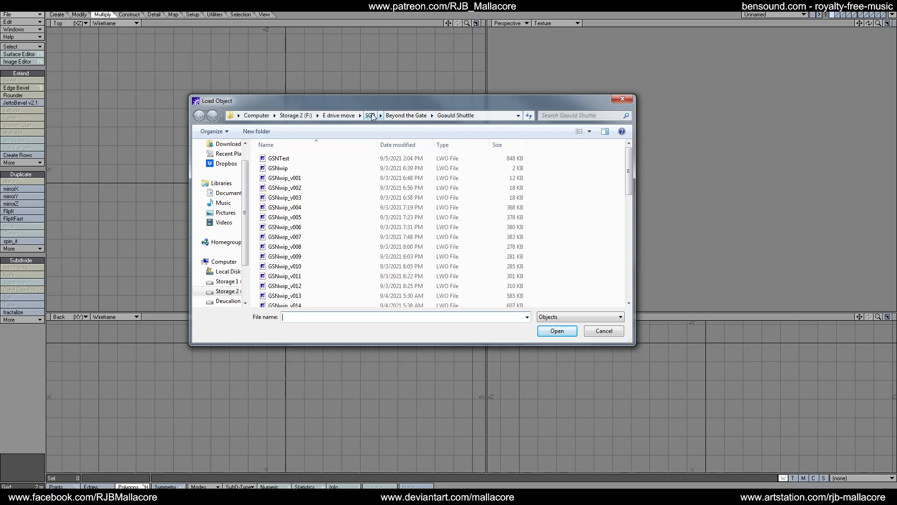
left_click(392, 116)
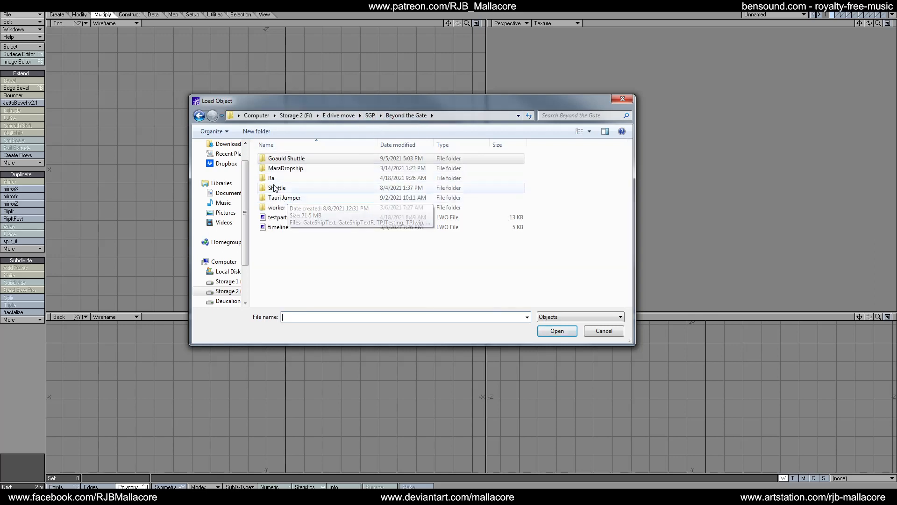
double_click(283, 168)
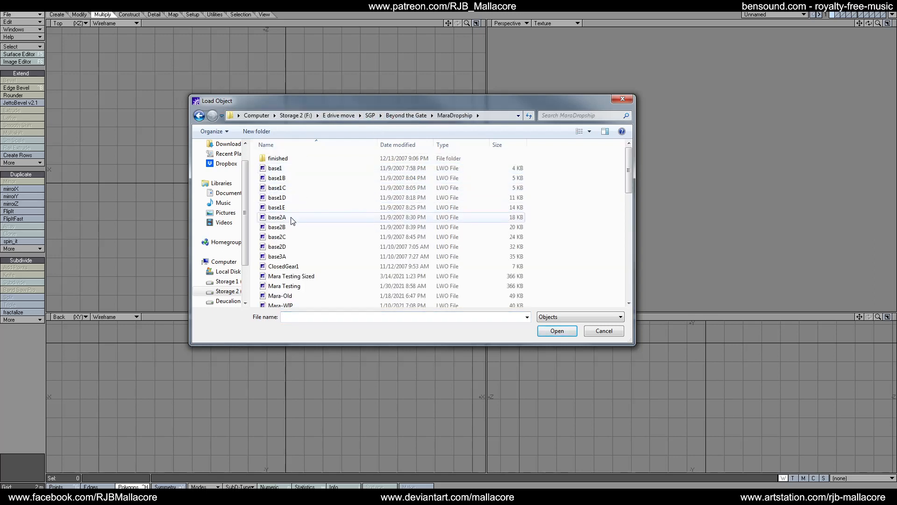
scroll(293, 221, "down", 10)
left_click(298, 272)
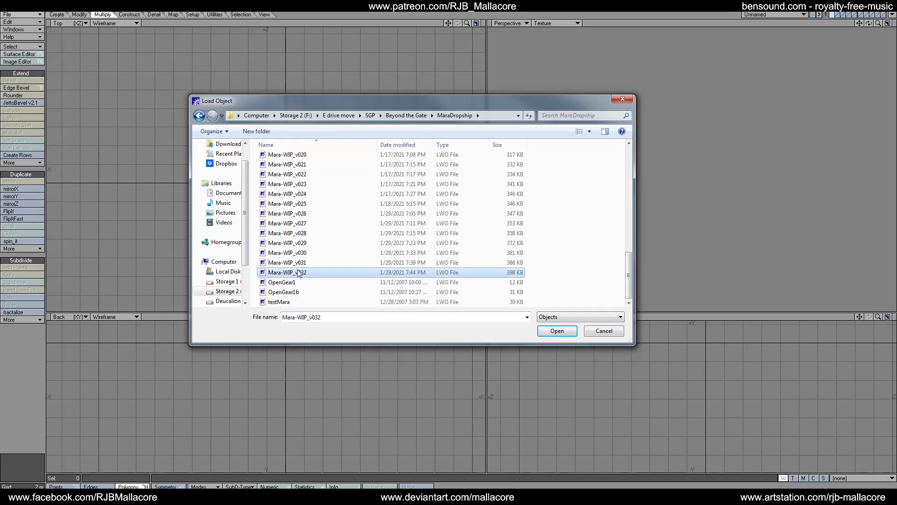
double_click(297, 272)
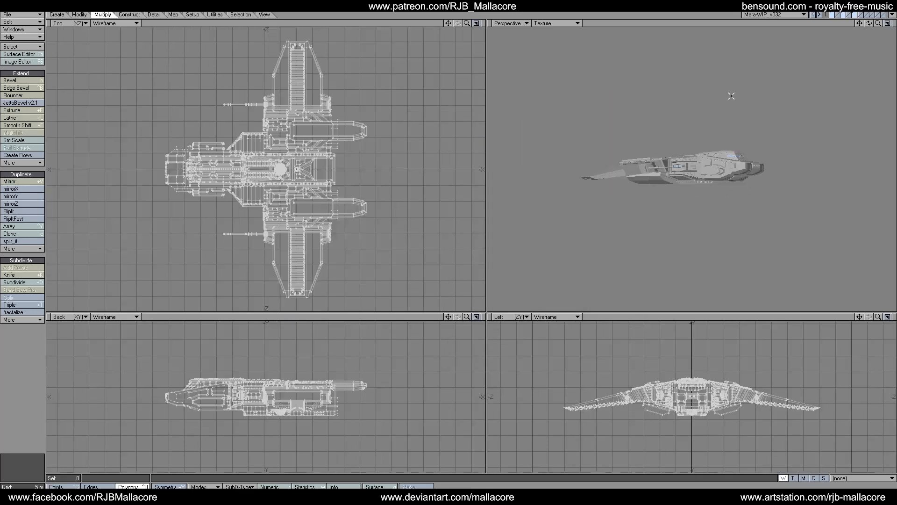
Show the dropship's first layer in the foreground and examine its upper hull, cockpit and wings up close.
left_click(833, 16)
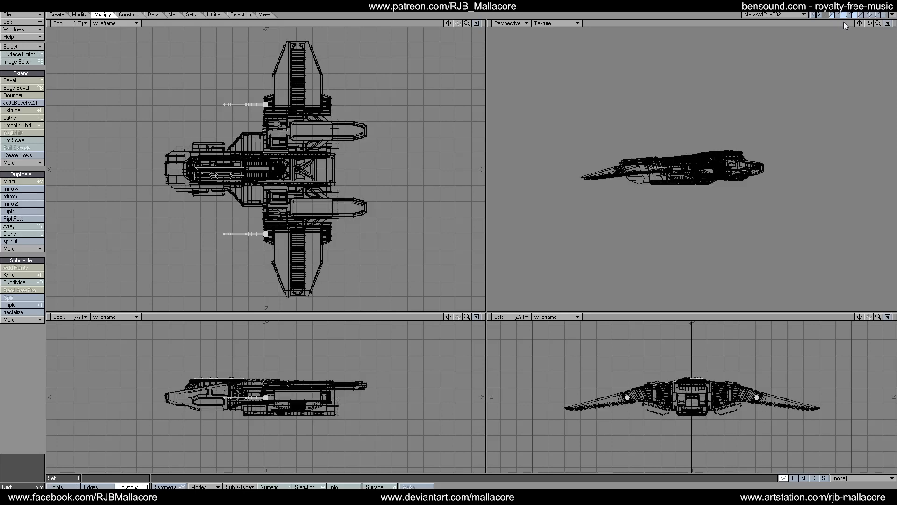
left_click(834, 16)
left_click_drag(869, 23, 861, 40)
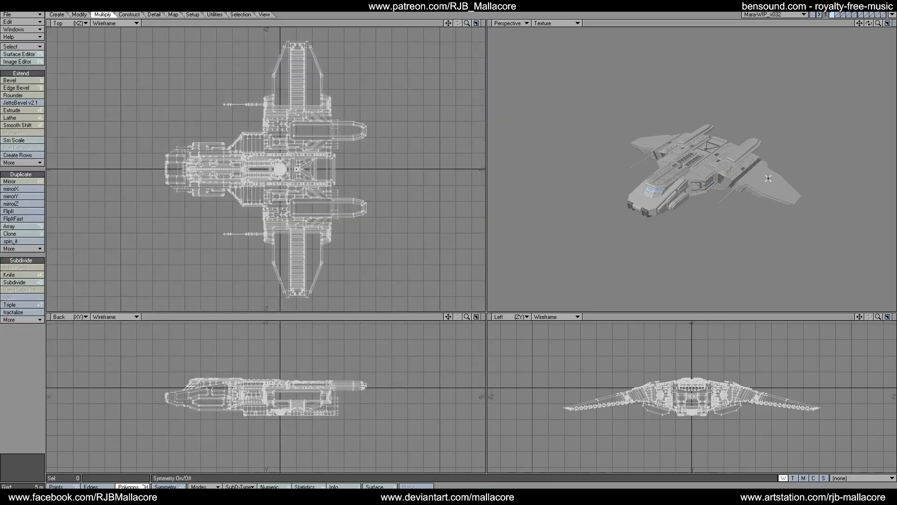
mouse_move(877, 22)
left_mouse_down()
mouse_move(823, 24)
mouse_move(880, 26)
mouse_move(889, 47)
mouse_move(895, 40)
mouse_move(869, 8)
mouse_move(853, 4)
mouse_move(862, 6)
mouse_move(846, 26)
mouse_move(797, 27)
mouse_move(864, 28)
mouse_move(850, 54)
mouse_move(869, 26)
left_mouse_up()
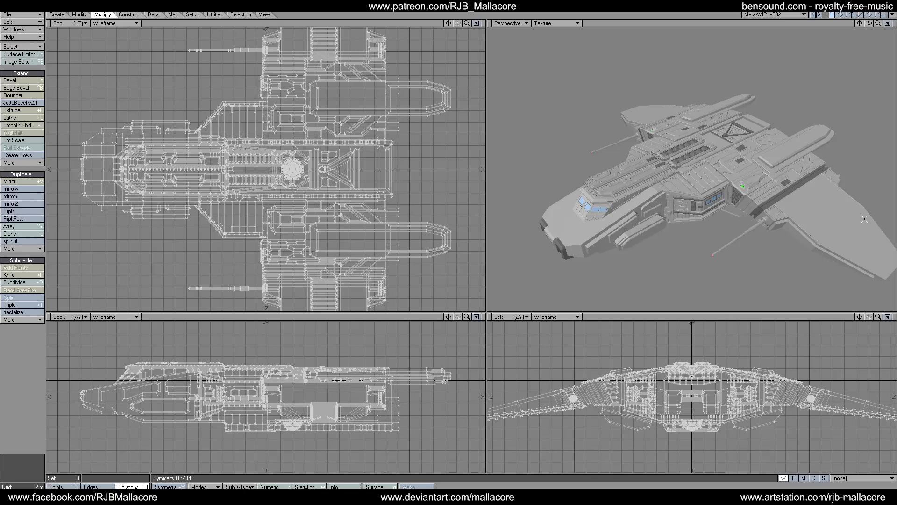
left_click_drag(869, 23, 868, 281)
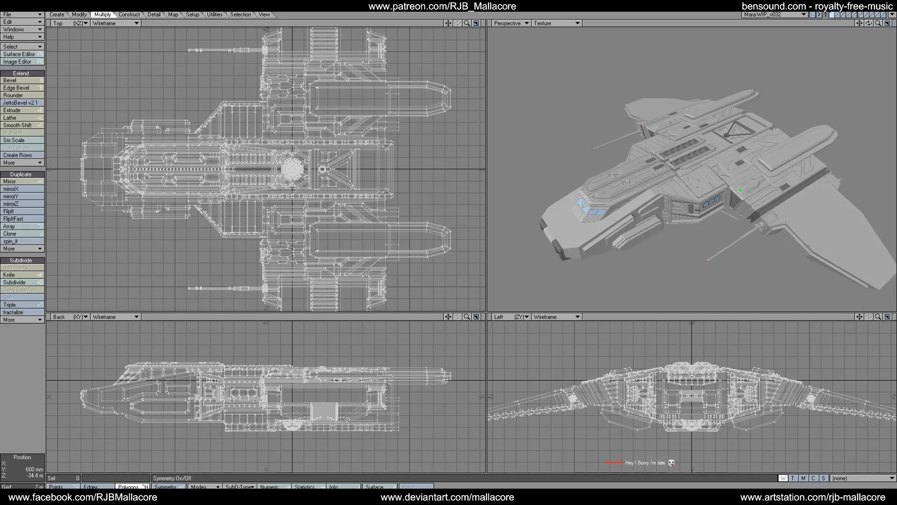
View the Mara Revisited work-in-progress render sheet enlarged in Windows Photo Viewer, and return to Modeler.
key("alt+Tab")
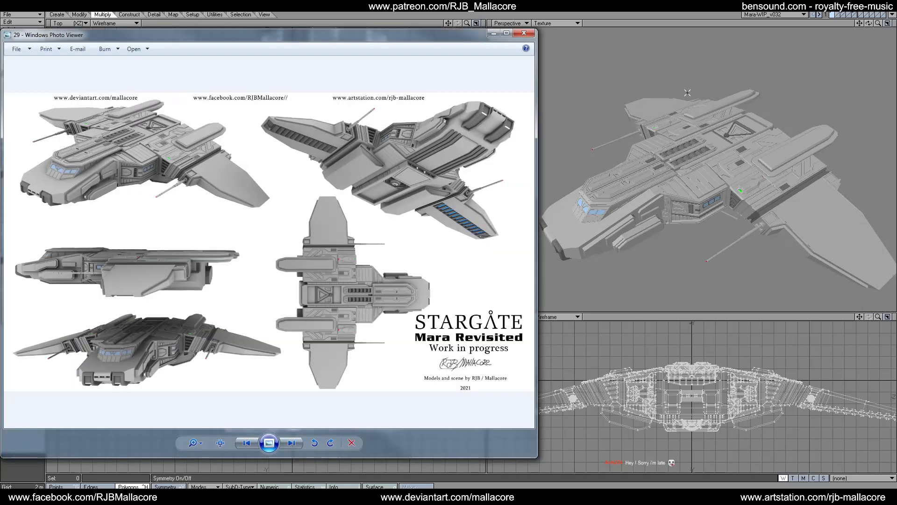
left_click(507, 34)
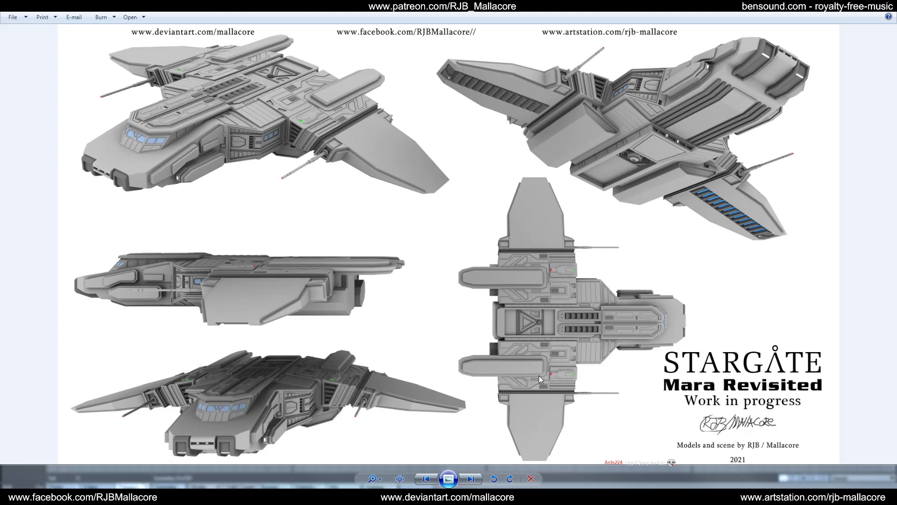
mouse_move(252, 478)
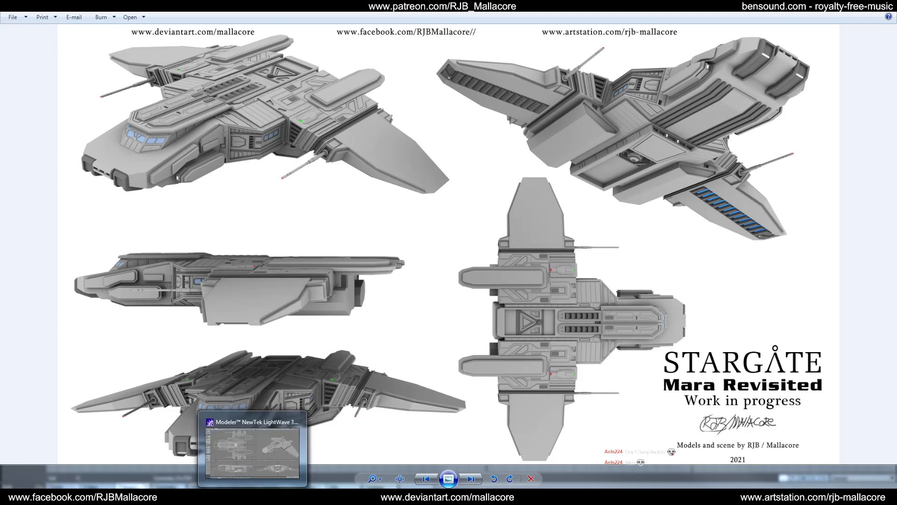
left_click(278, 454)
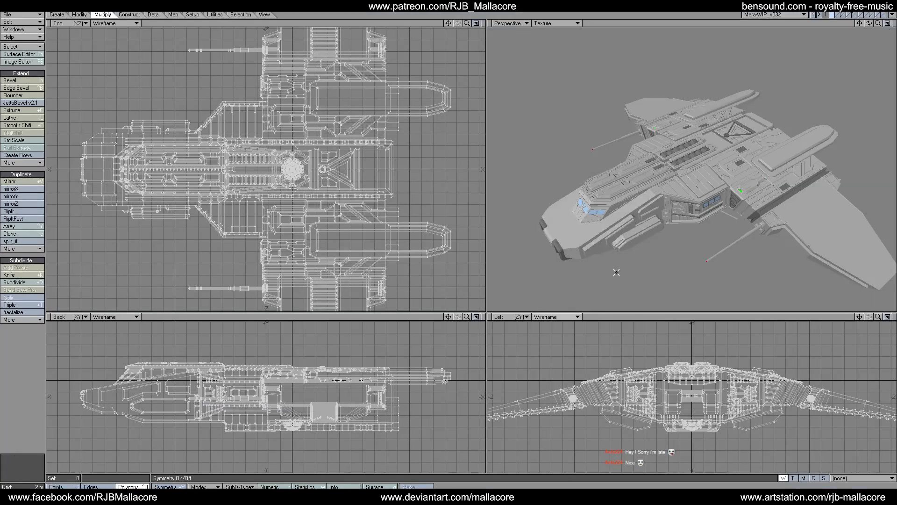
Review the shuttle concept sketch and the Goa'uld Shuttle Concept progress renders enlarged in Windows Photo Viewer.
key("alt+Tab")
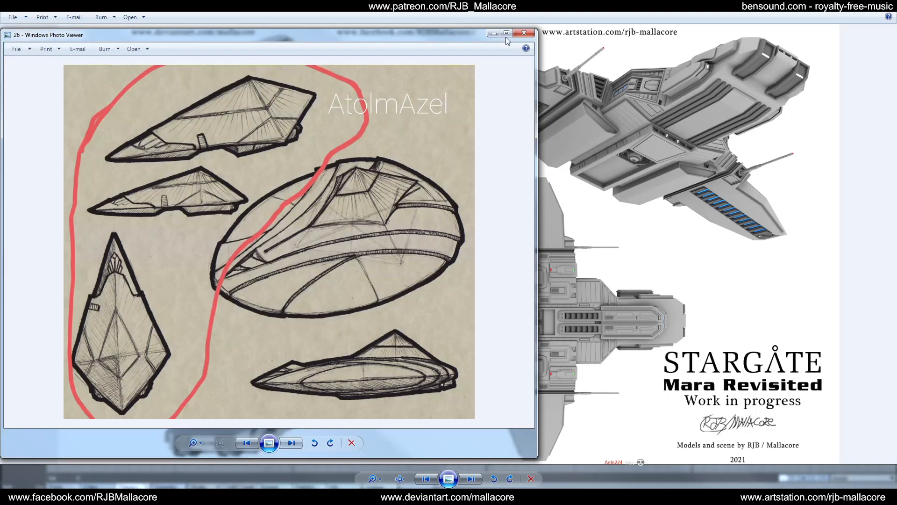
left_click(508, 33)
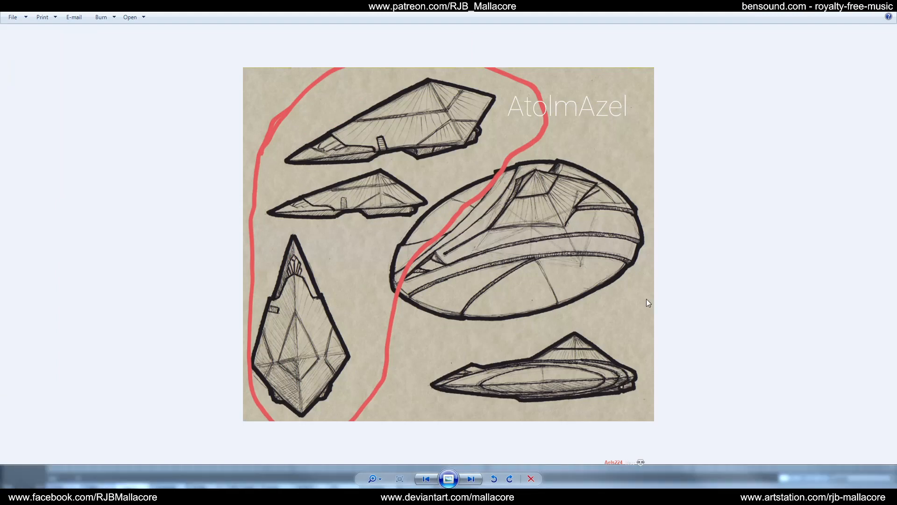
left_click(466, 477)
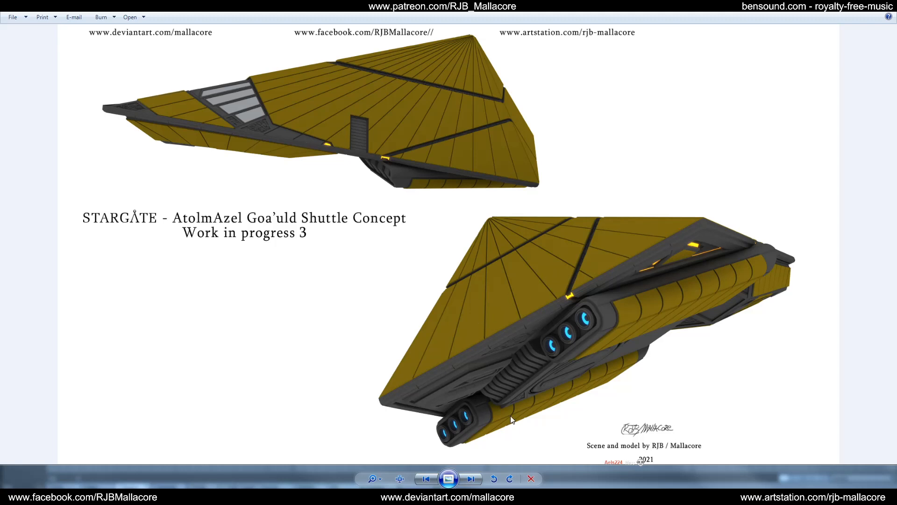
left_click(471, 480)
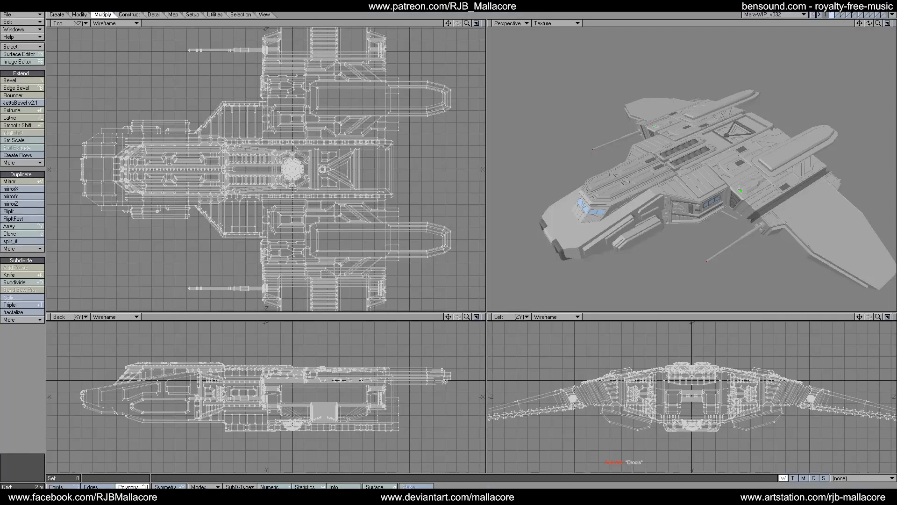
Load the GSNwip_v047 object from the Goauld Shuttle folder under Beyond the Gate.
left_click(9, 14)
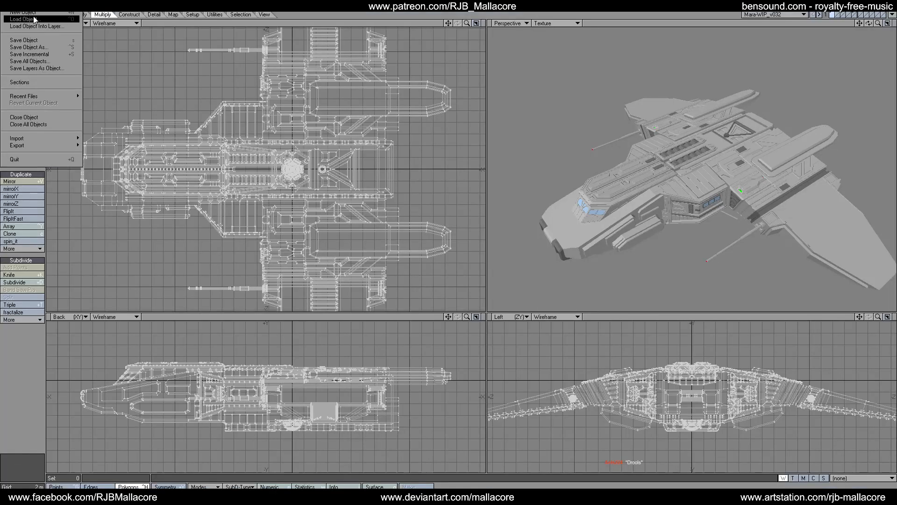
left_click(33, 19)
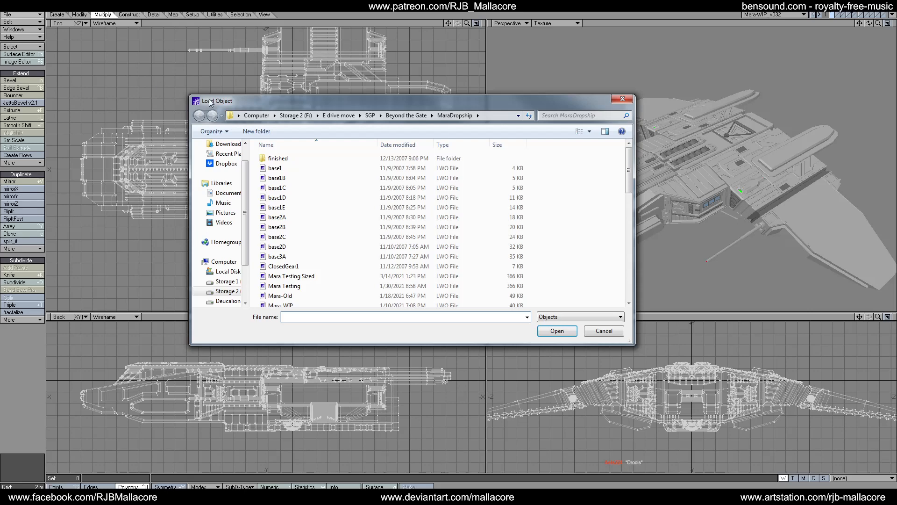
left_click(370, 115)
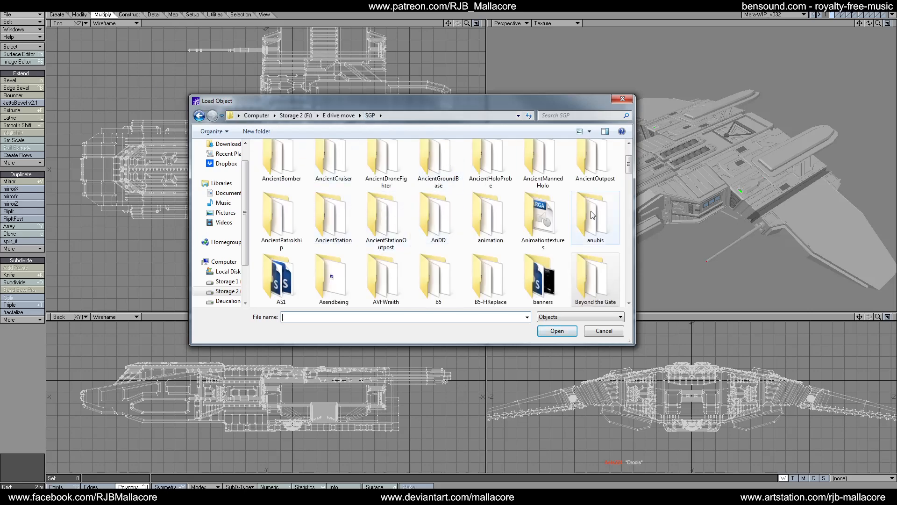
double_click(595, 280)
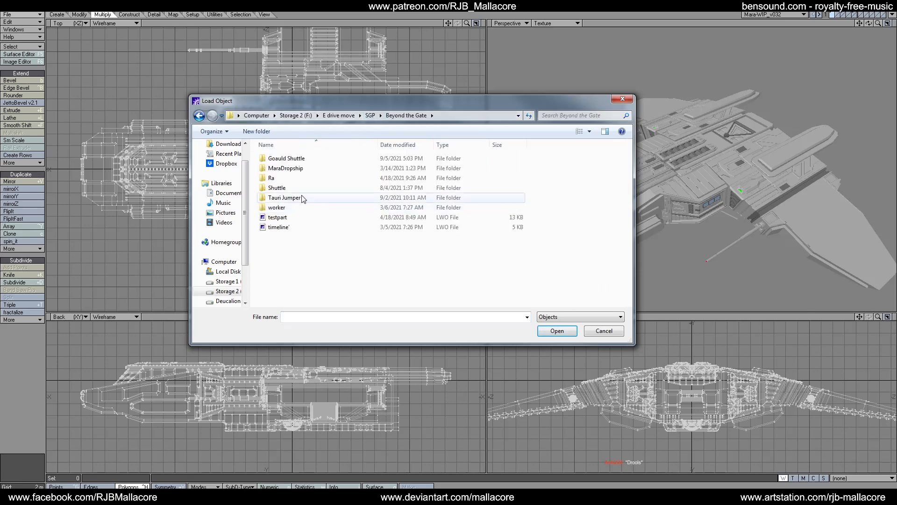
double_click(290, 159)
scroll(304, 201, "down", 10)
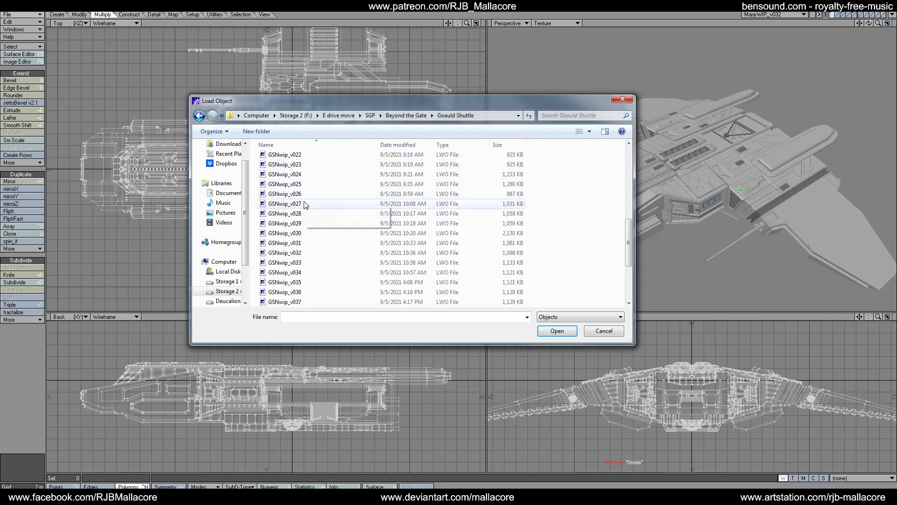
double_click(295, 302)
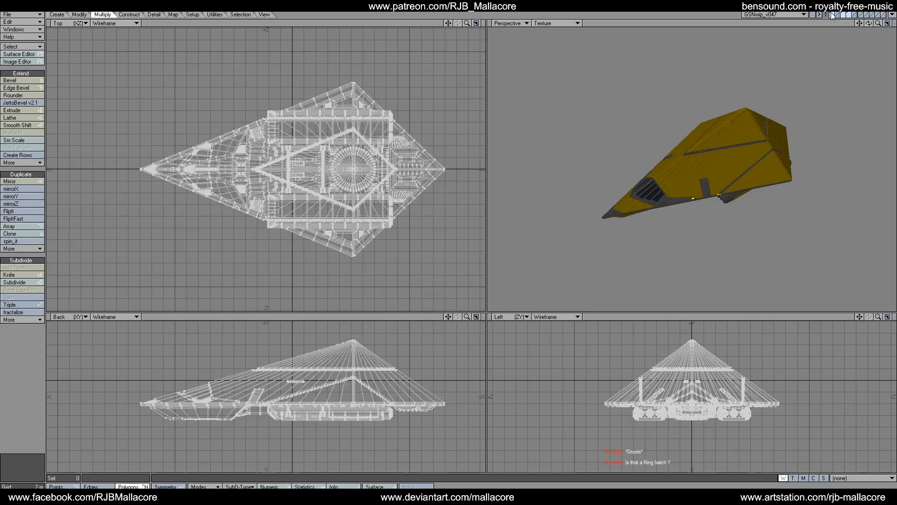
Enlarge the Perspective viewport and examine the shuttle's underside panels, engine pods and circular hatch from several angles.
left_click_drag(870, 24, 875, 24)
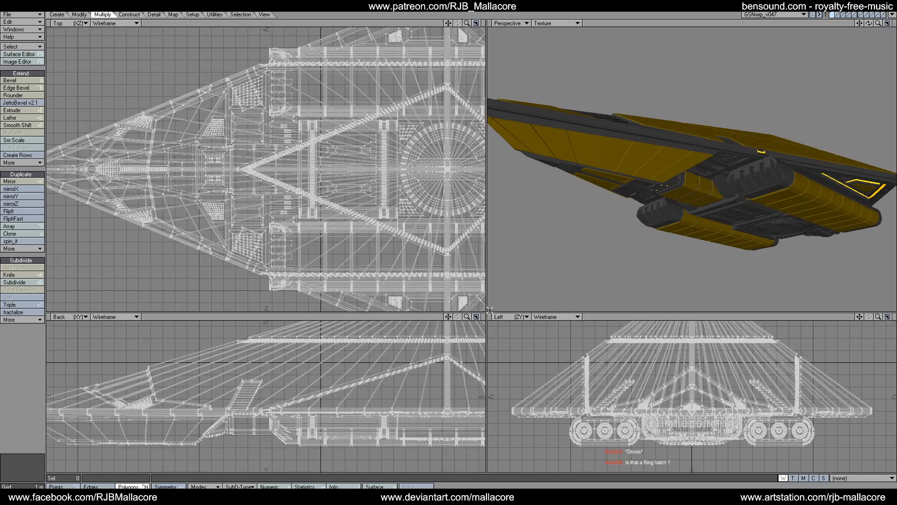
left_click_drag(489, 310, 340, 343)
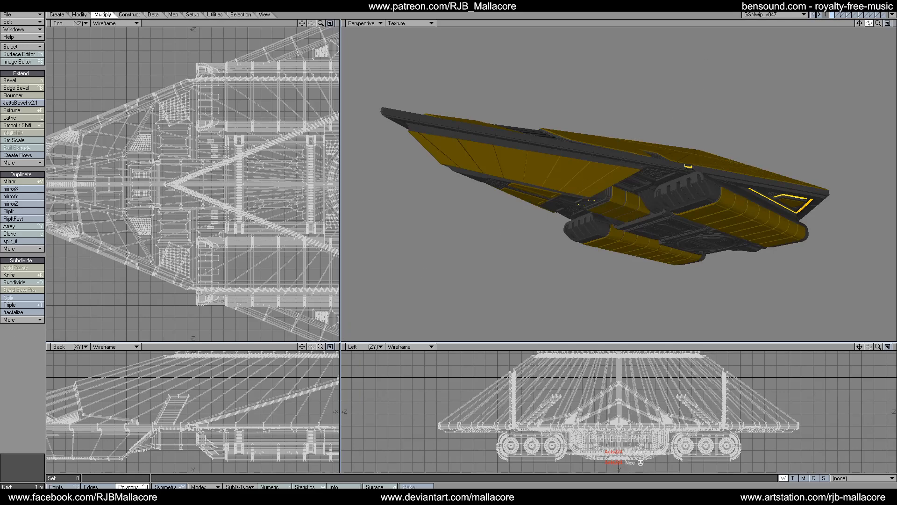
left_click_drag(868, 24, 877, 23)
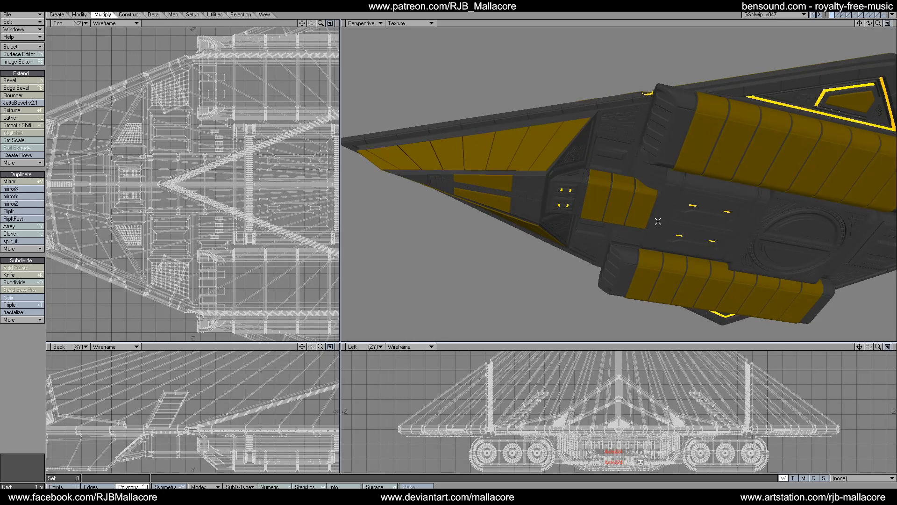
left_click_drag(869, 22, 788, 95)
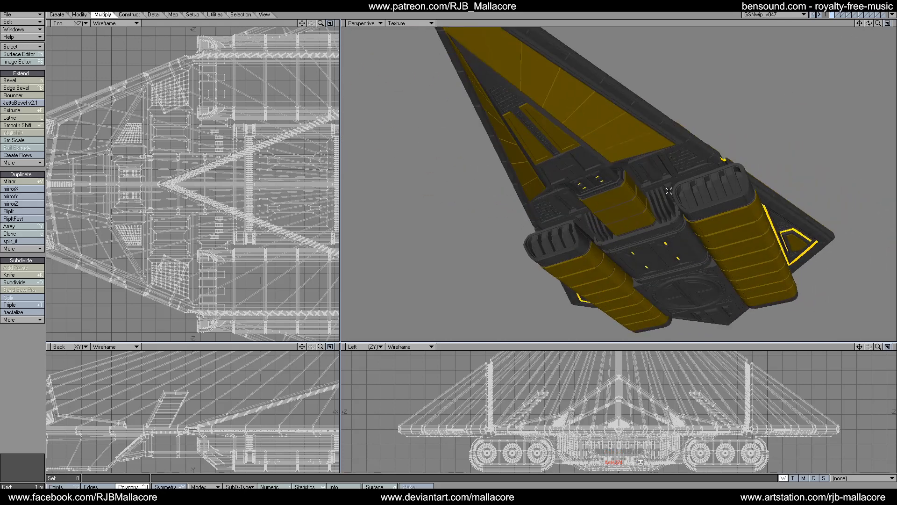
Examine the shuttle's underside panels, engine pods, hull seams and rear thrusters from close and distant angles.
left_click_drag(868, 23, 804, 3)
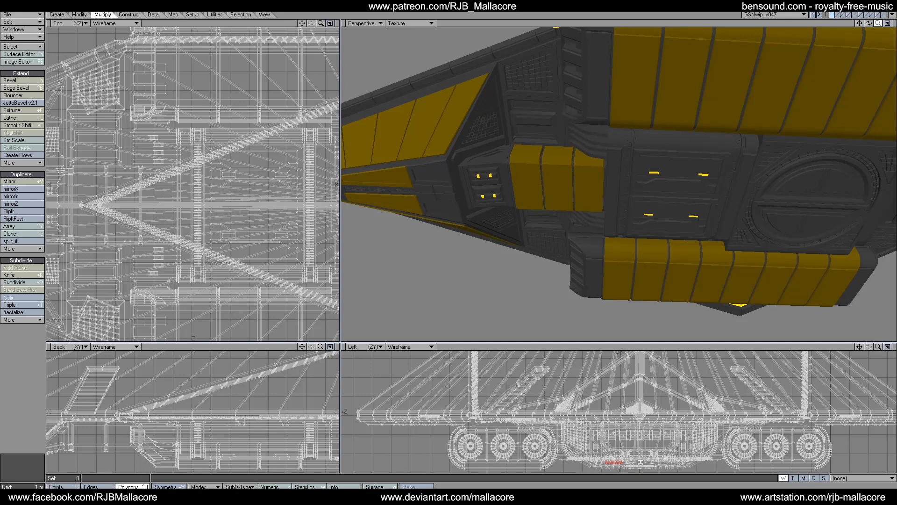
left_click_drag(877, 23, 862, 35)
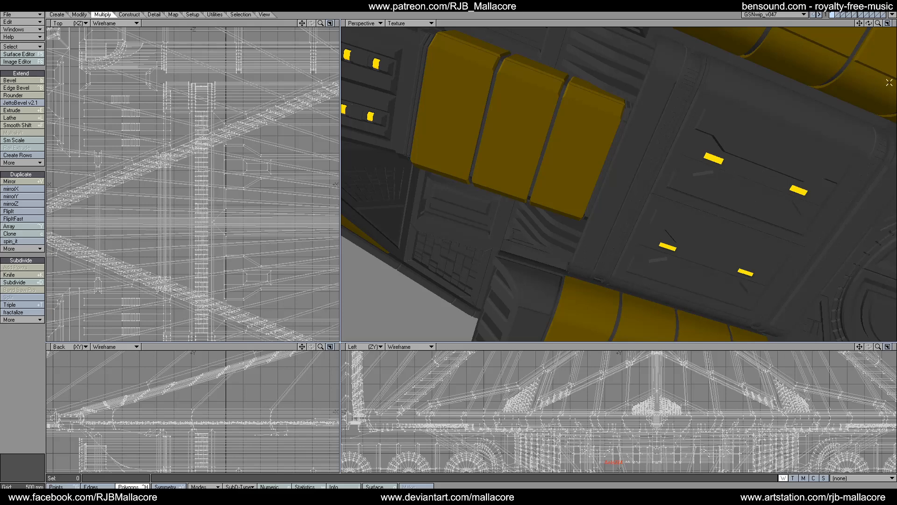
left_click_drag(877, 23, 861, 27)
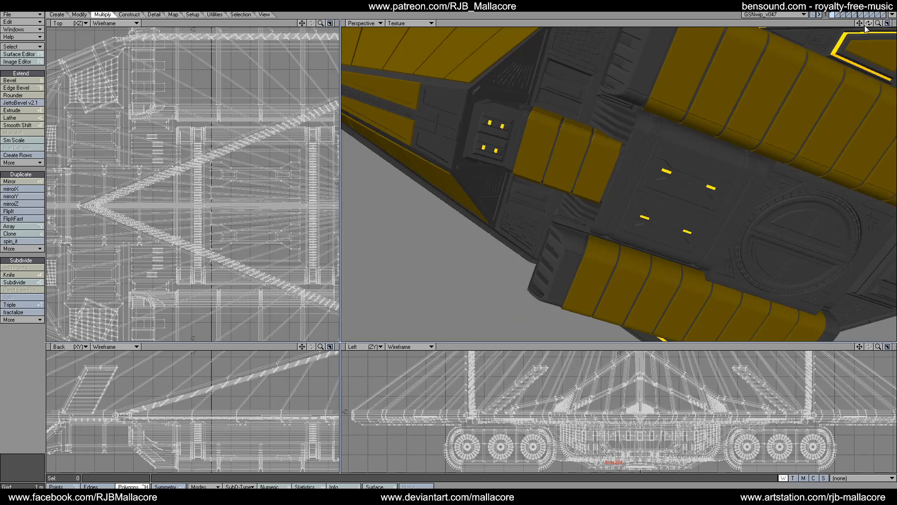
left_click_drag(868, 24, 869, 23)
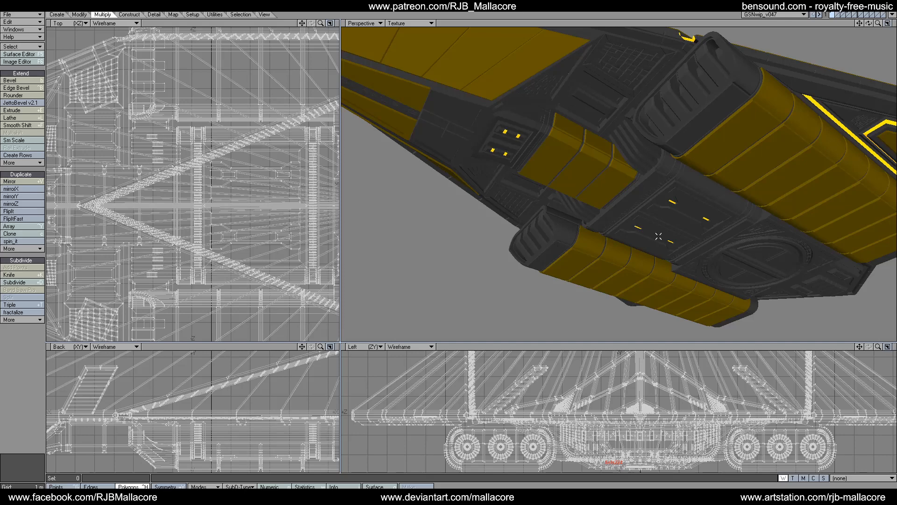
mouse_move(869, 27)
left_mouse_down()
mouse_move(858, 22)
mouse_move(880, 25)
mouse_move(859, 24)
mouse_move(871, 26)
left_mouse_up()
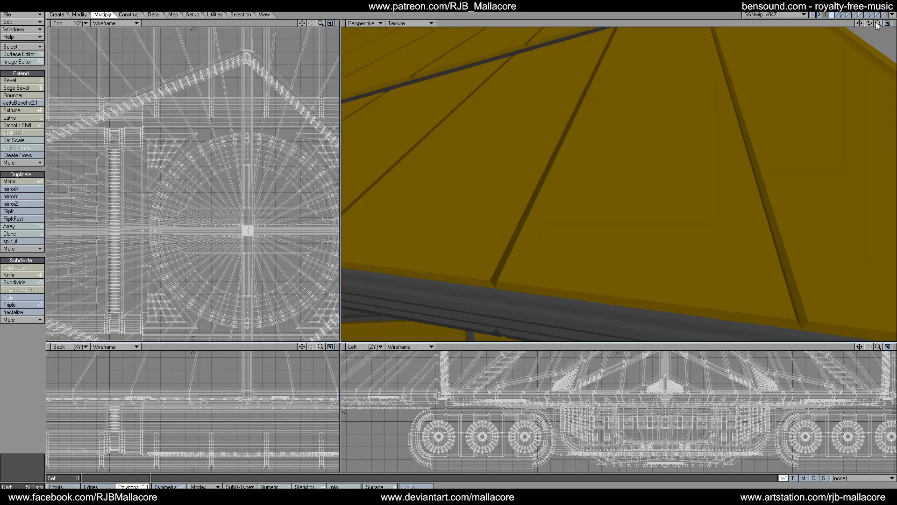
key("a")
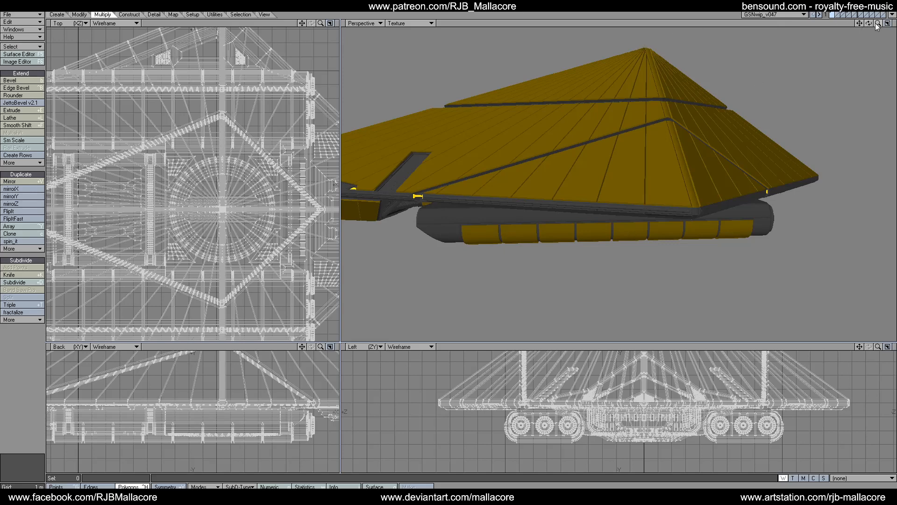
left_click_drag(869, 23, 862, 43)
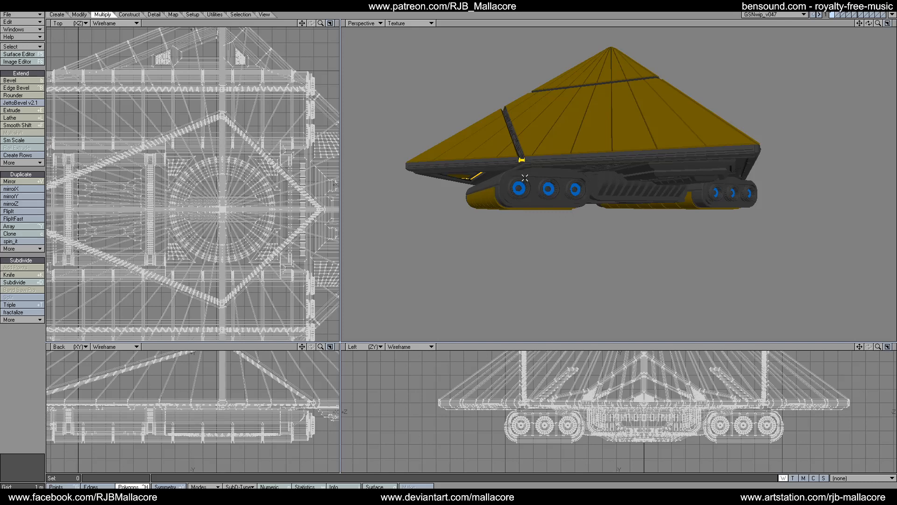
left_click_drag(869, 24, 872, 23)
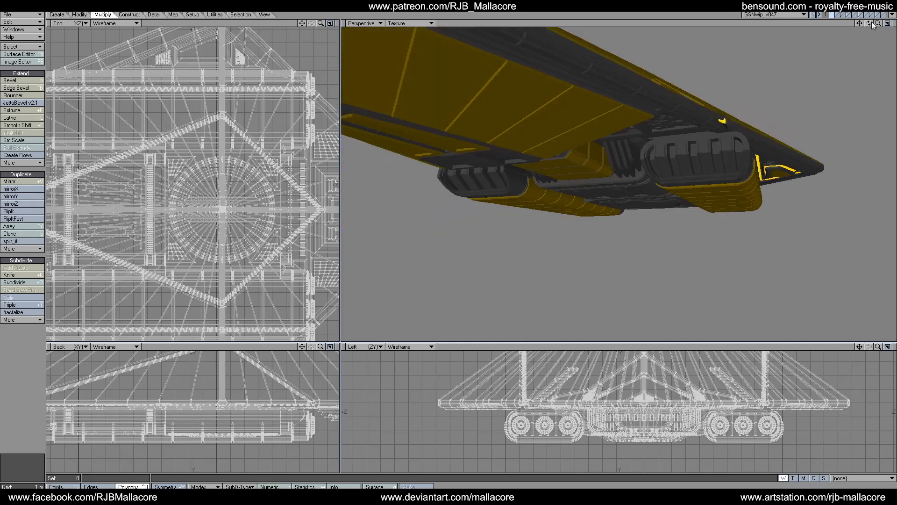
key("a")
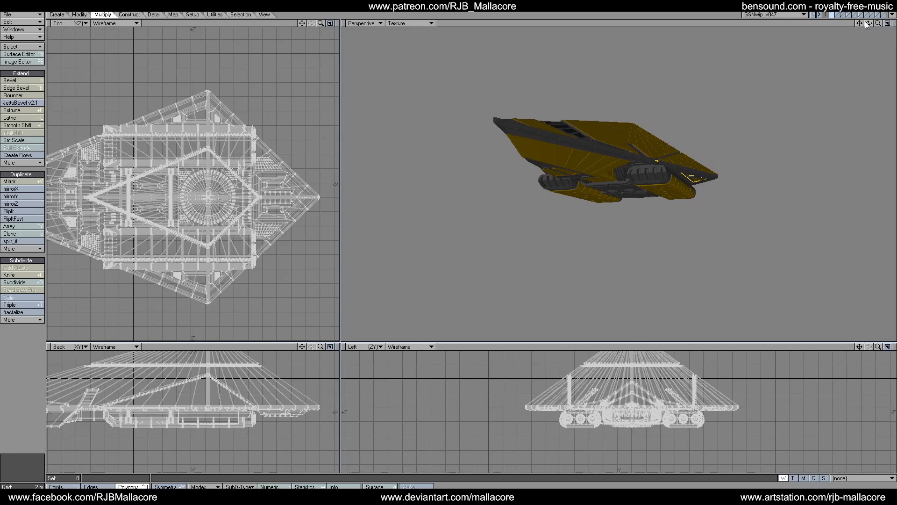
Inspect the side door, its yellow markings and the surrounding hull from several angles to judge the door's height.
mouse_move(869, 24)
left_mouse_down()
mouse_move(888, 24)
mouse_move(858, 28)
mouse_move(877, 25)
mouse_move(866, 24)
left_mouse_up()
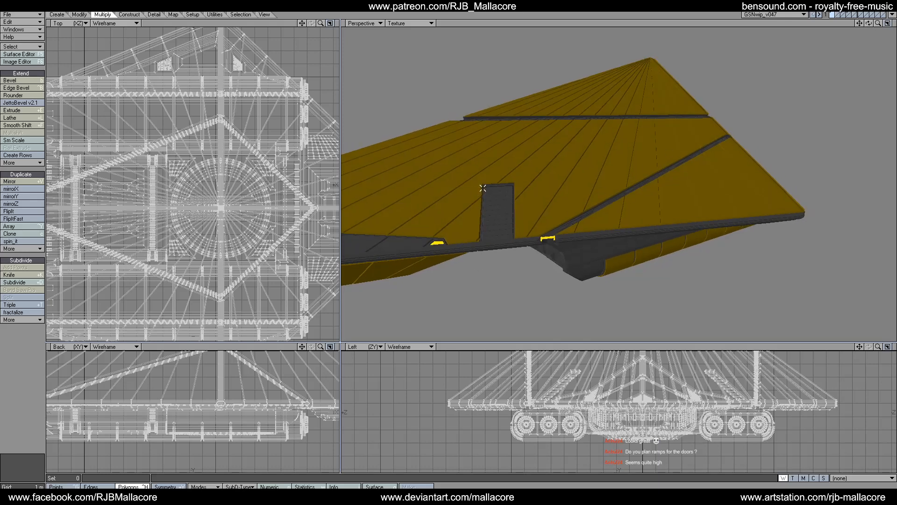
left_click_drag(880, 23, 863, 23)
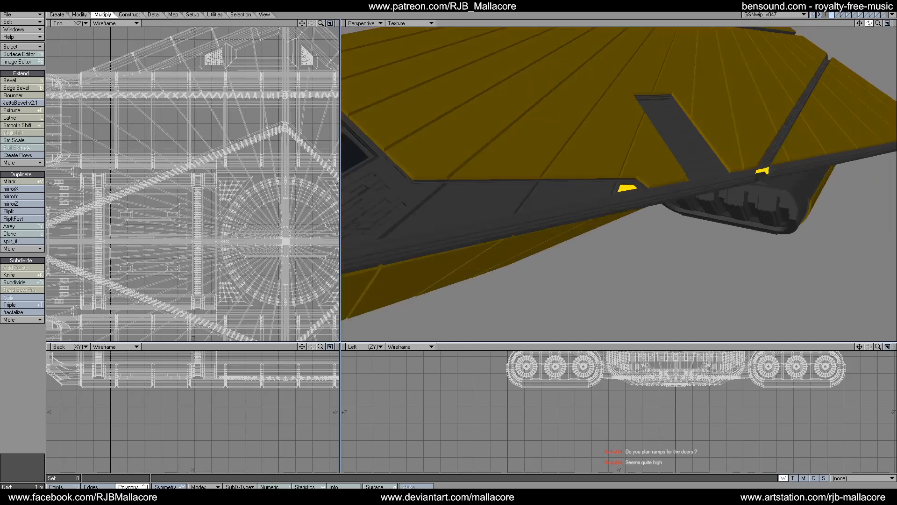
left_click_drag(869, 23, 843, 40)
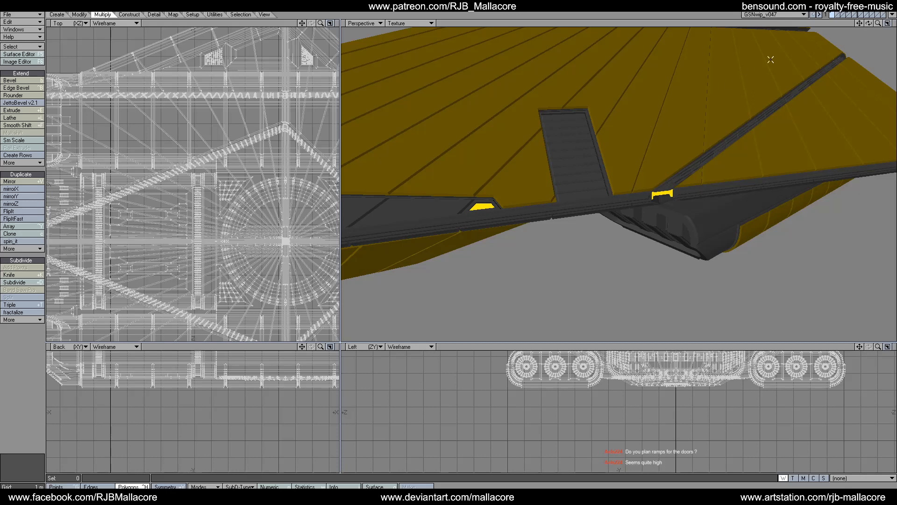
mouse_move(878, 23)
left_mouse_down()
mouse_move(869, 25)
mouse_move(869, 7)
mouse_move(870, 28)
left_mouse_up()
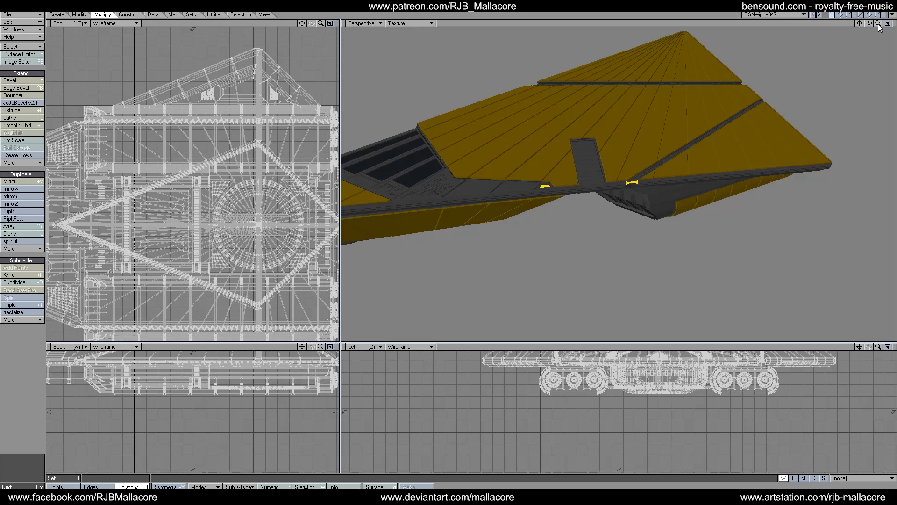
left_click_drag(878, 23, 883, 30)
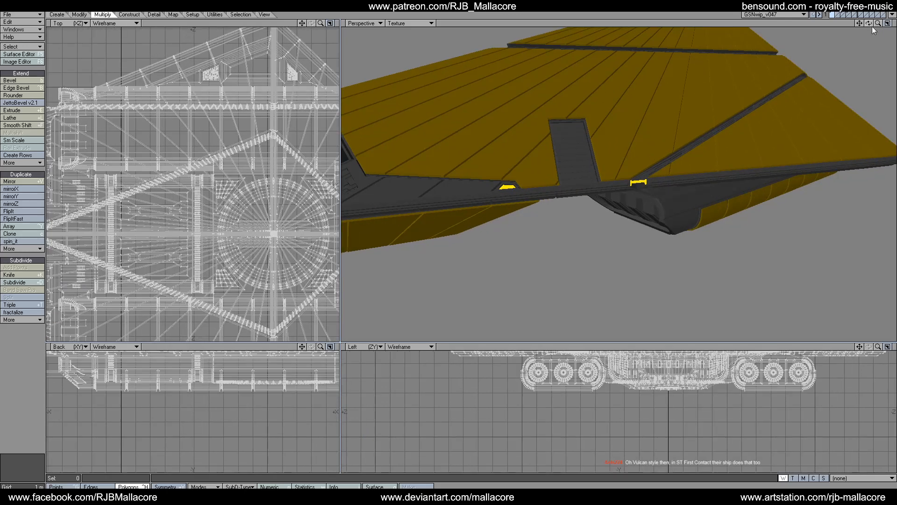
mouse_move(866, 22)
left_mouse_down()
mouse_move(869, 31)
mouse_move(874, 23)
mouse_move(872, 34)
left_mouse_up()
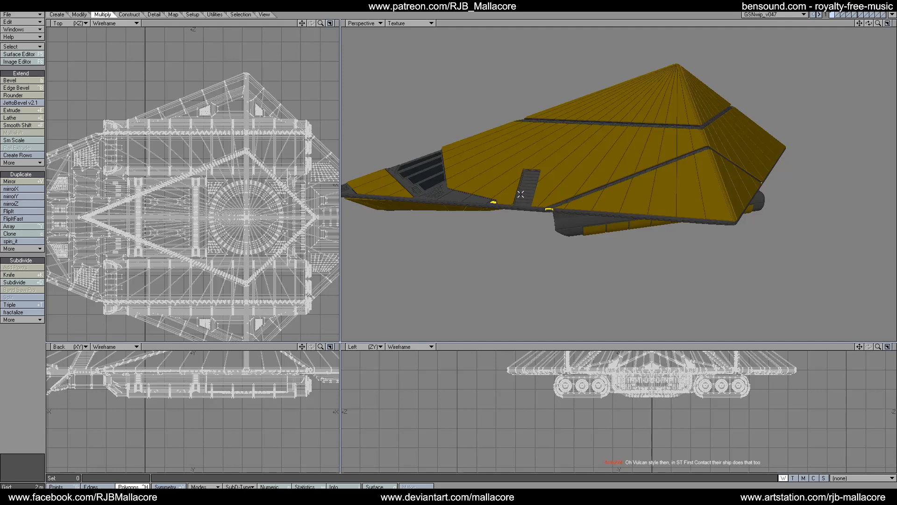
Check the whole shuttle's overall dimensions with Absolute Size and close the dialog without resizing.
key("a")
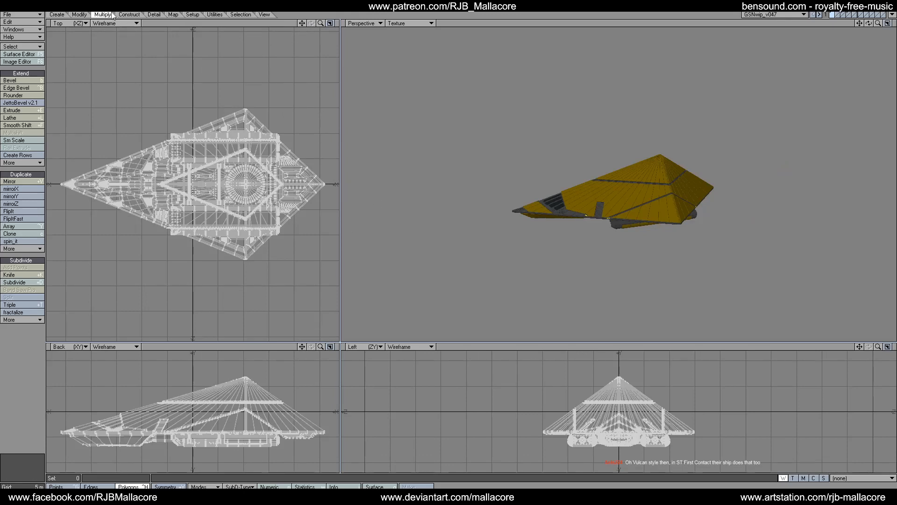
left_click(80, 14)
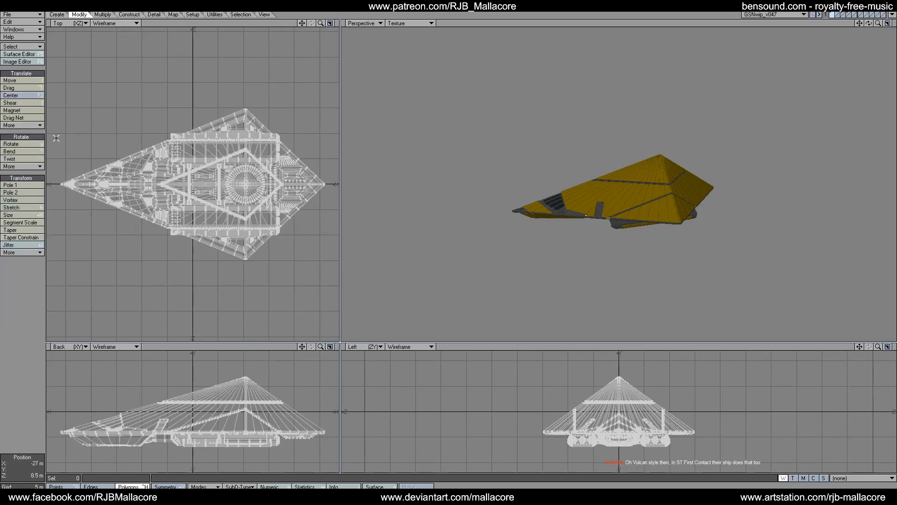
left_click(33, 257)
left_click(34, 255)
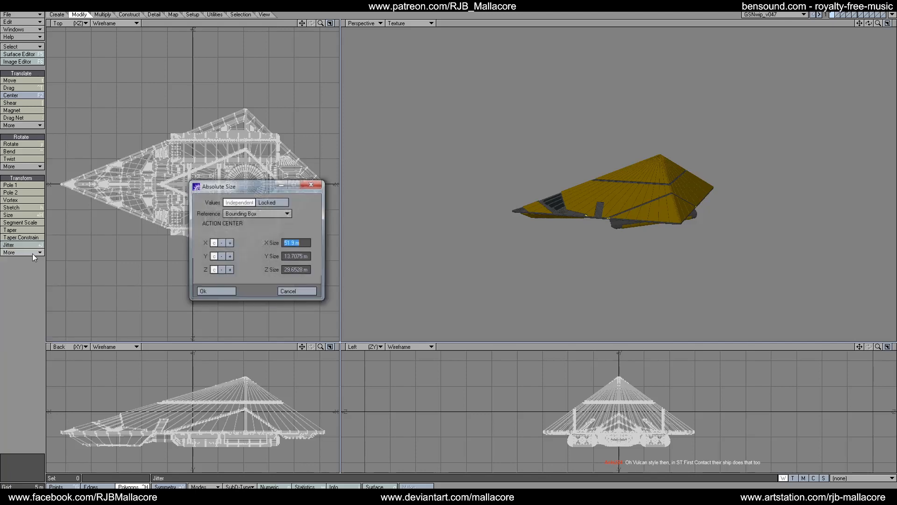
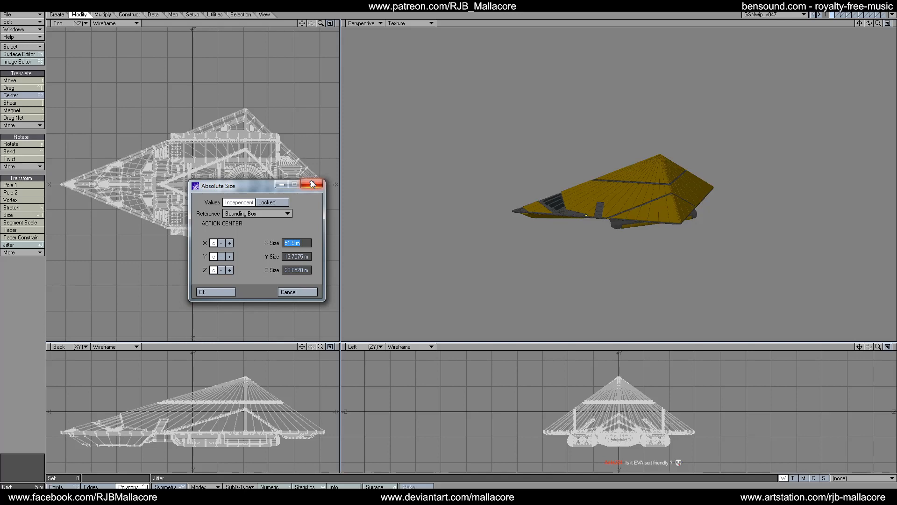
left_click(313, 185)
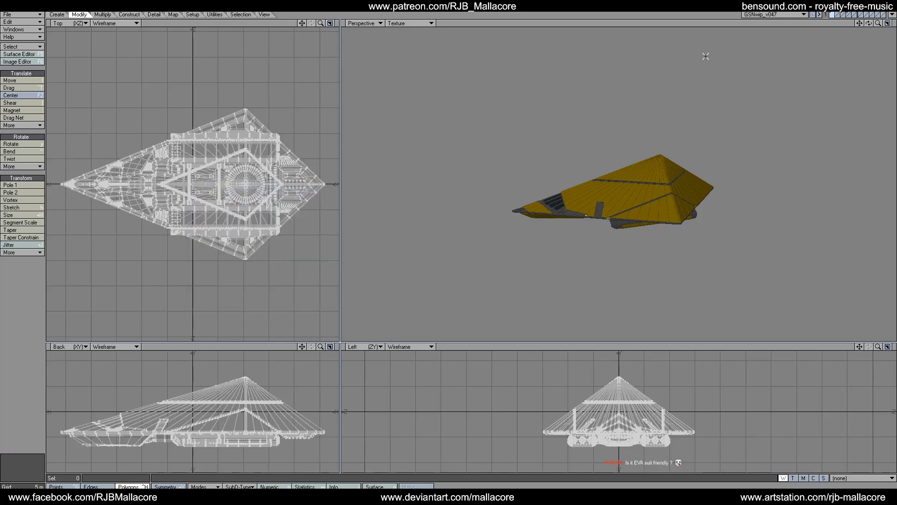
Load the ScaleMan object from the Beyond the Gate folder on Storage 2 (F:).
left_click_drag(878, 24, 874, 80)
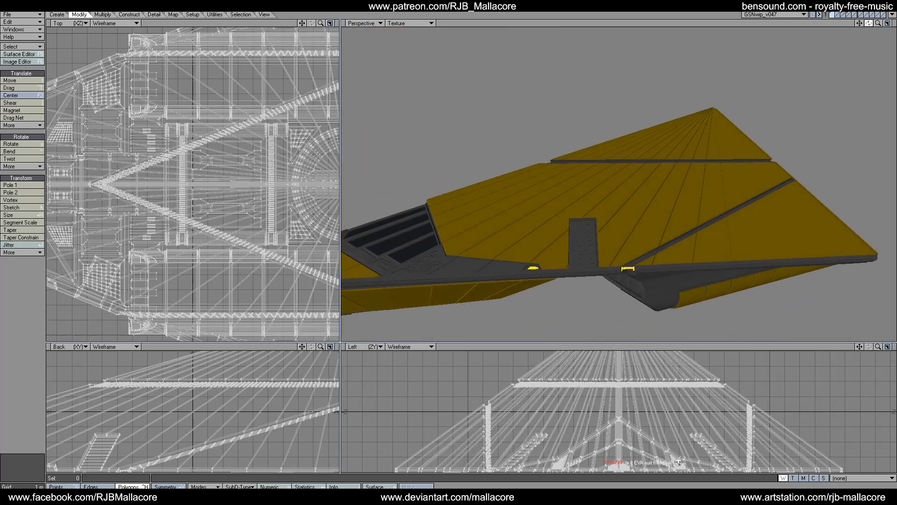
left_click(838, 15)
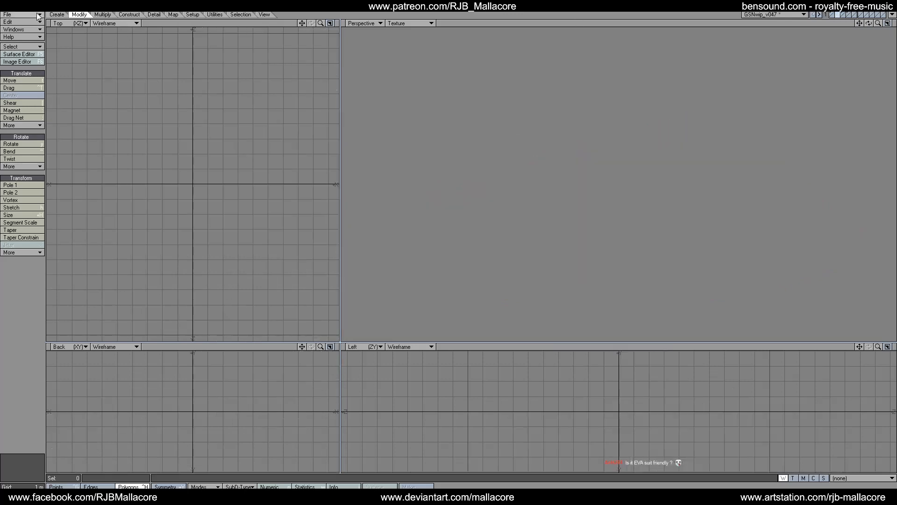
left_click(21, 15)
left_click(21, 40)
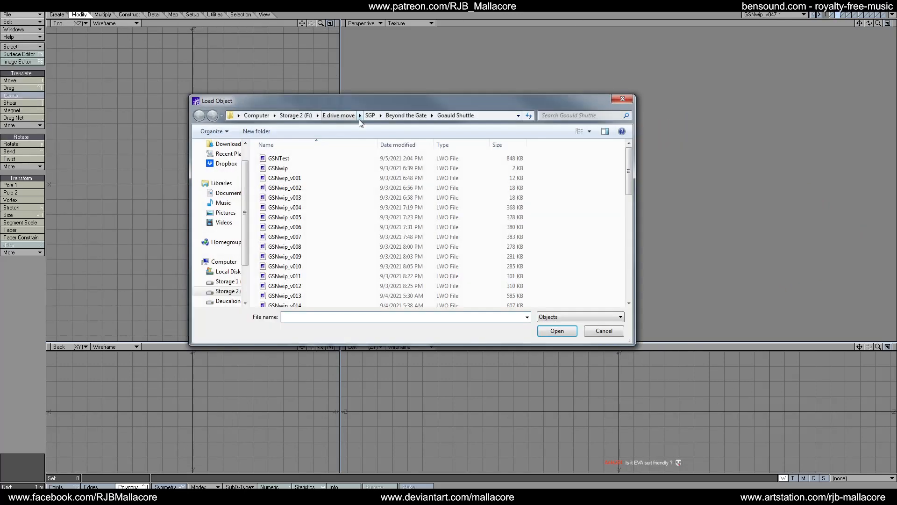
left_click(297, 116)
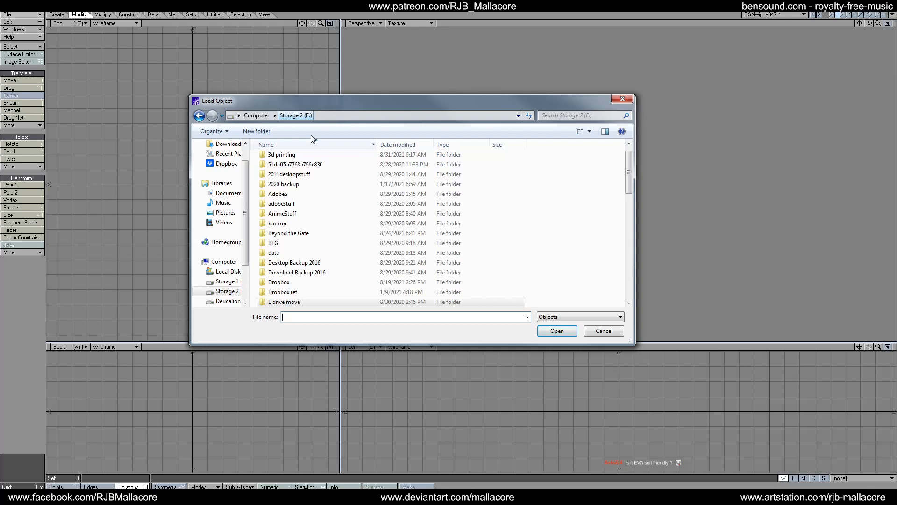
double_click(290, 233)
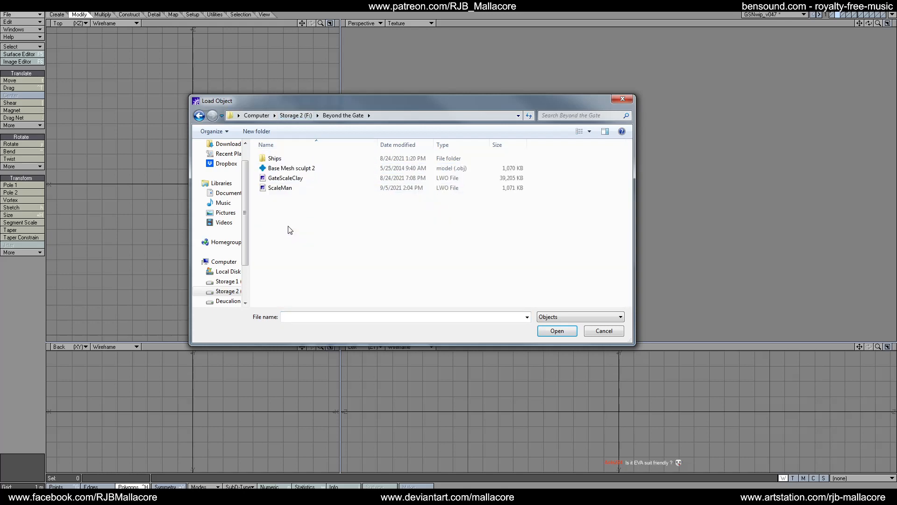
double_click(286, 188)
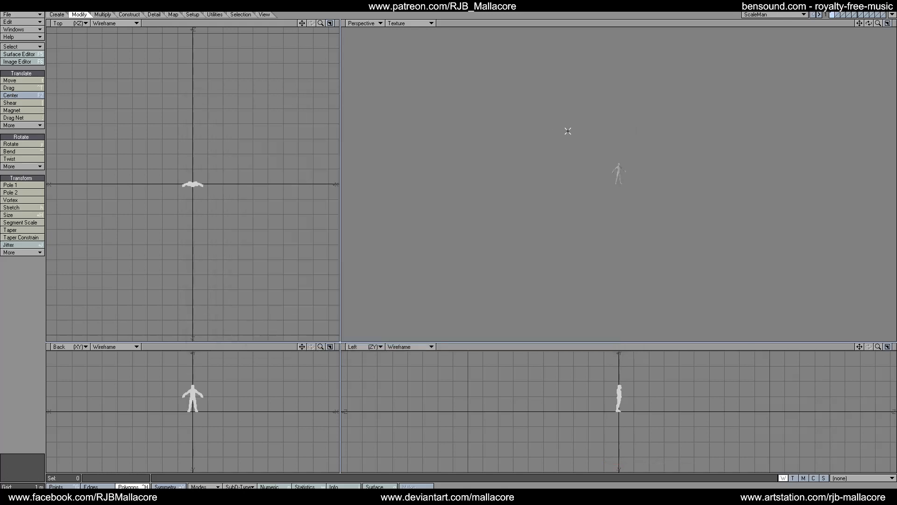
key("a")
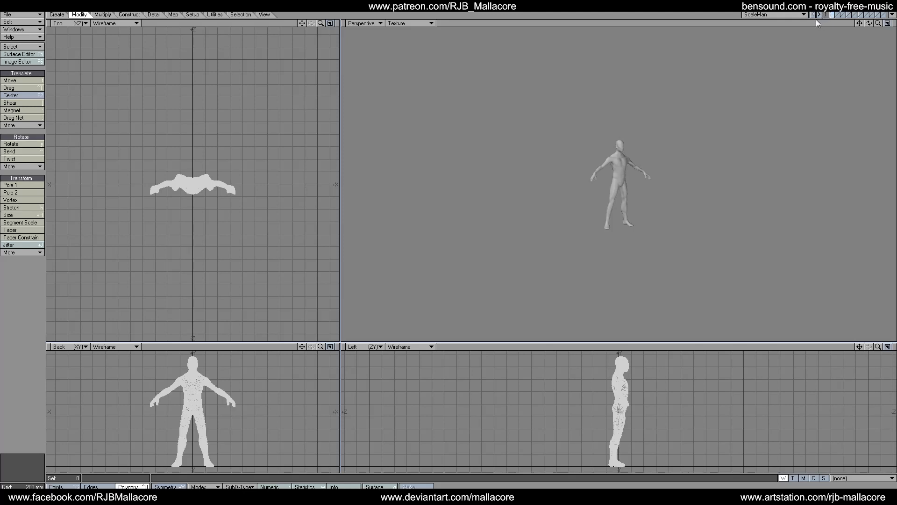
Copy the ScaleMan figure into the second layer of GSNwip_v047 and show the shuttle layer as background.
left_click(803, 15)
left_click(799, 19)
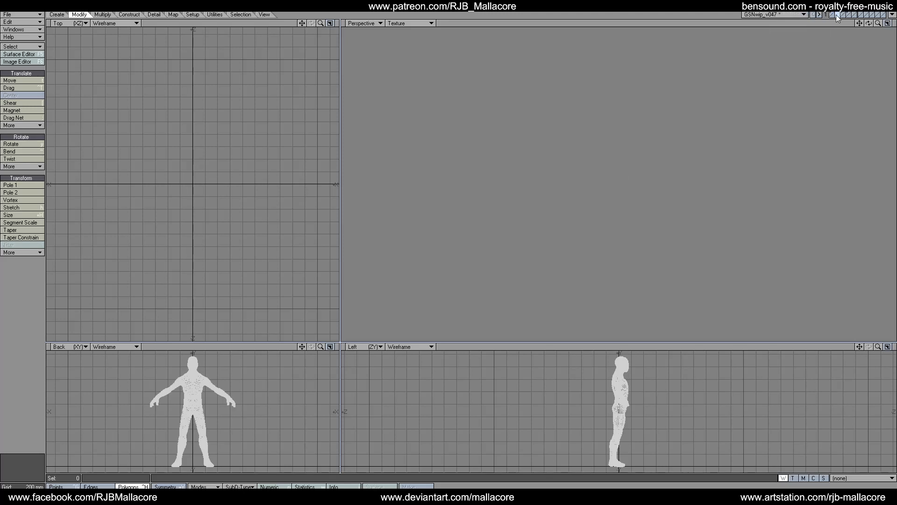
left_click(836, 15)
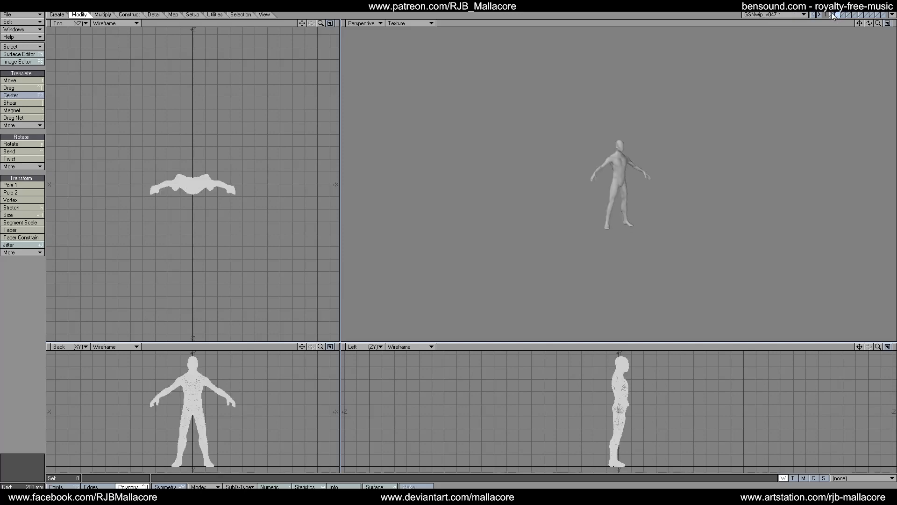
left_click(834, 17)
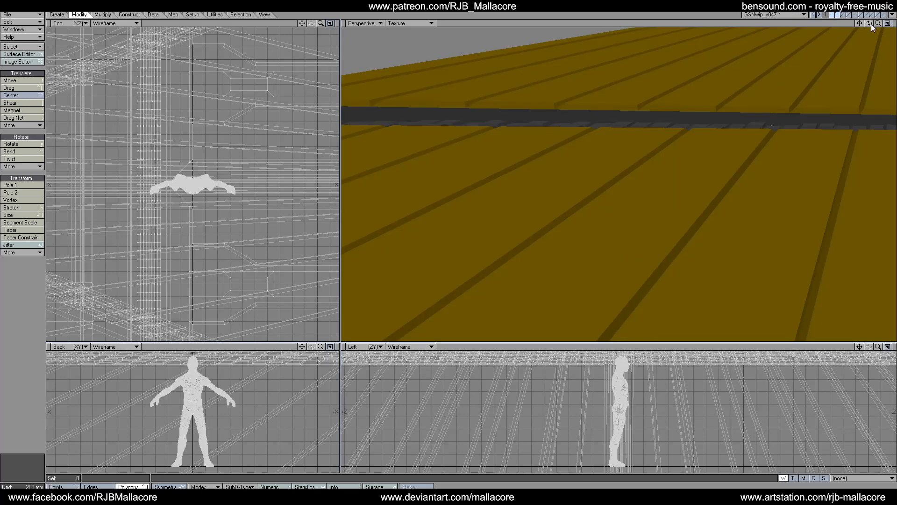
left_click(838, 15)
left_click(831, 17)
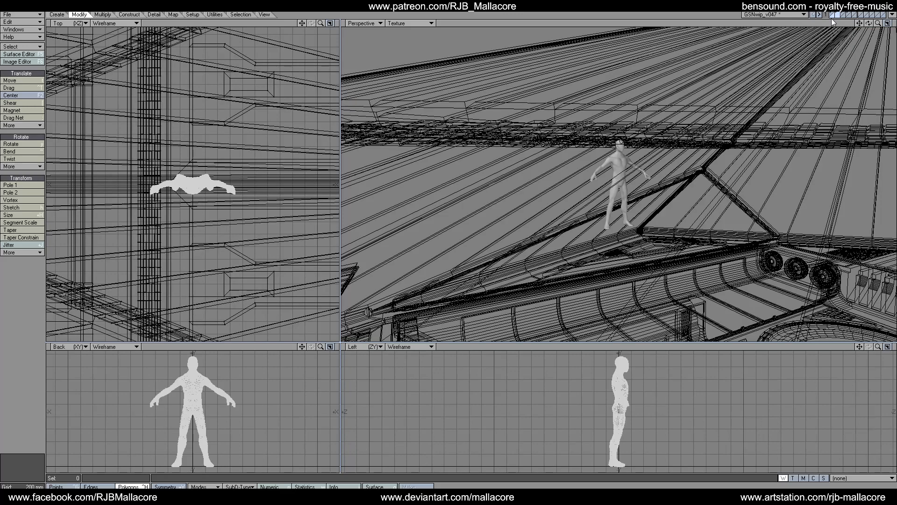
key("a")
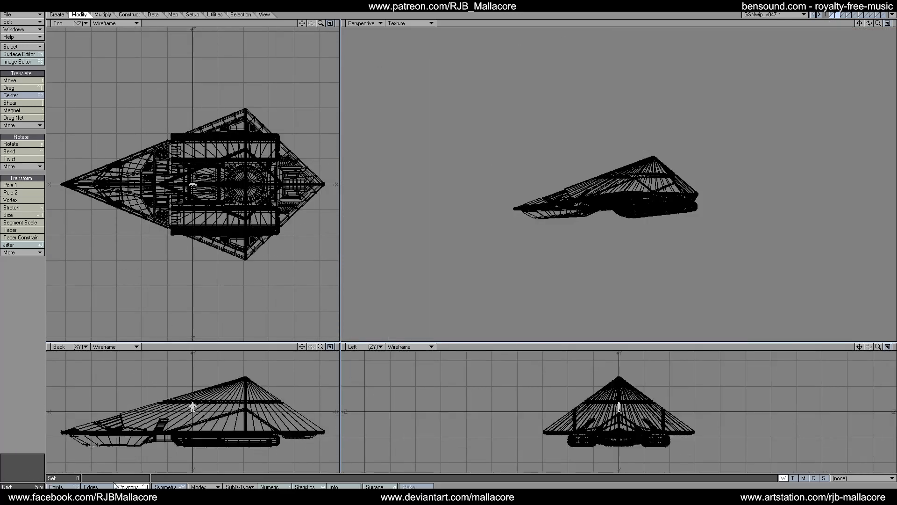
Move the human scale figure from the ship's centre to just outside the slanted side door, level with the doorway.
left_click(118, 487)
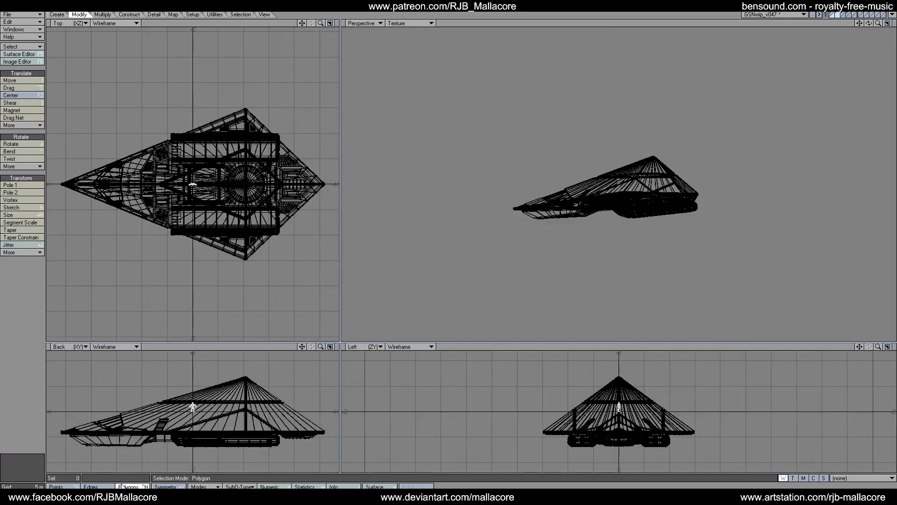
double_click(185, 178)
key("t")
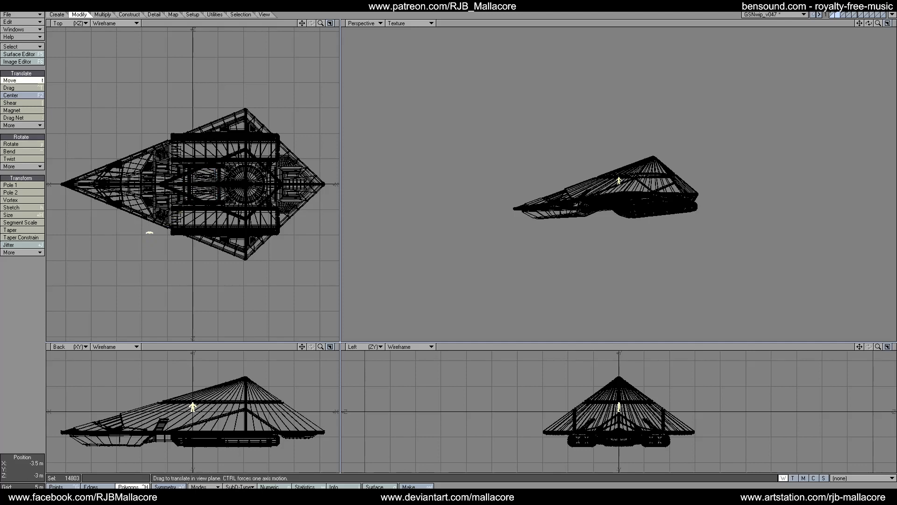
left_click_drag(170, 218, 177, 216)
left_click_drag(160, 409, 160, 423)
key("ctrl+z")
left_click_drag(202, 414, 167, 430)
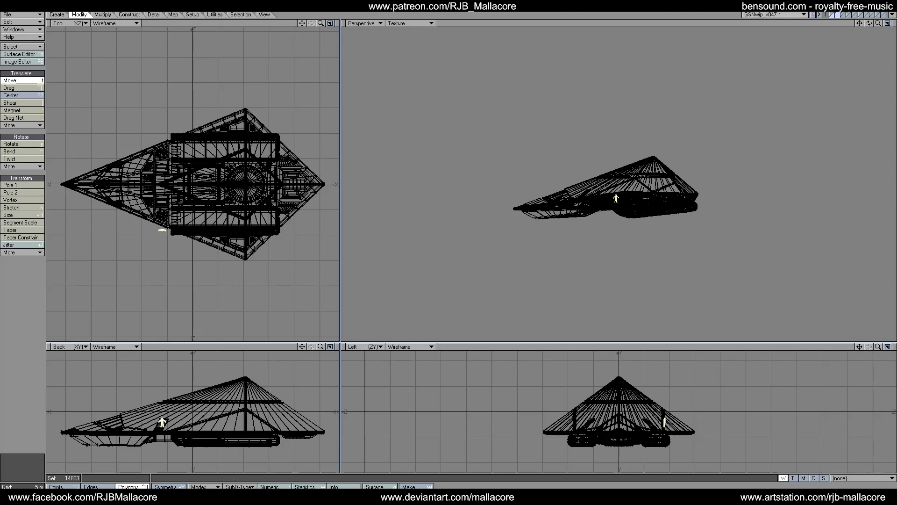
Display the ship's layer in the foreground together with the scale figure's layer and clear the polygon selection.
left_click(831, 13, "shift")
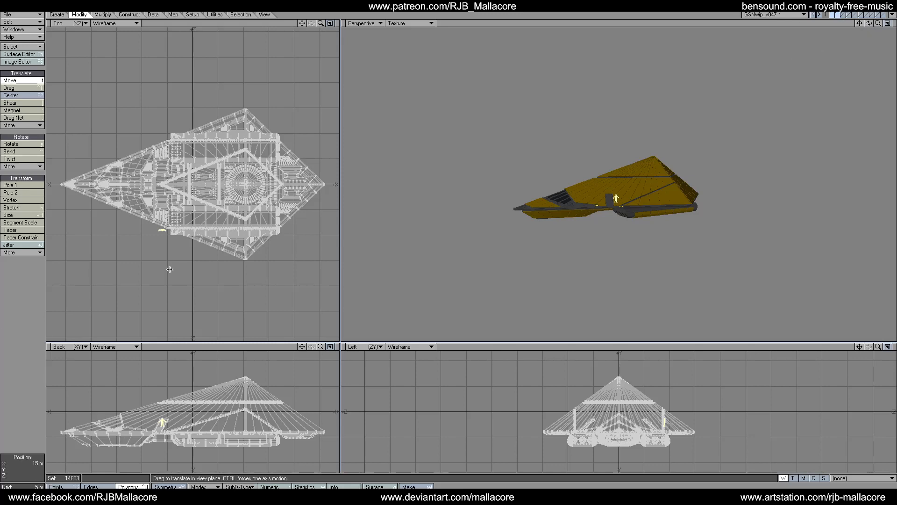
left_click(143, 486)
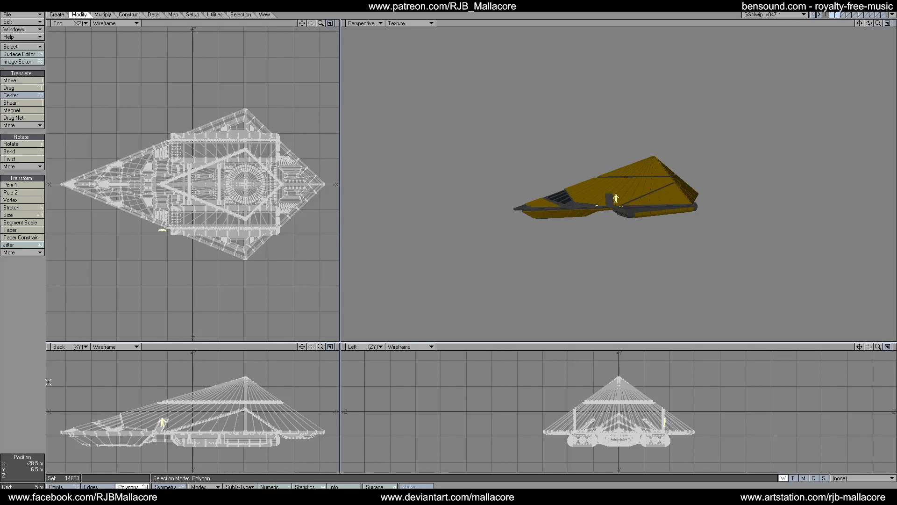
left_click(32, 373)
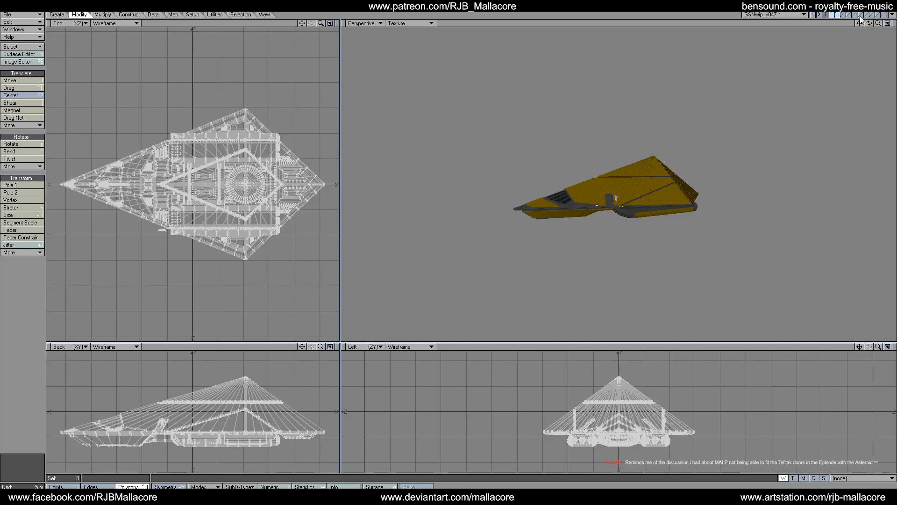
Examine the scale figure's size against the side door, hull and engine pods from close up and all around the ship.
mouse_move(879, 24)
left_mouse_down()
mouse_move(895, 24)
mouse_move(836, 21)
mouse_move(830, 35)
mouse_move(803, 41)
mouse_move(853, 14)
mouse_move(892, 21)
left_mouse_up()
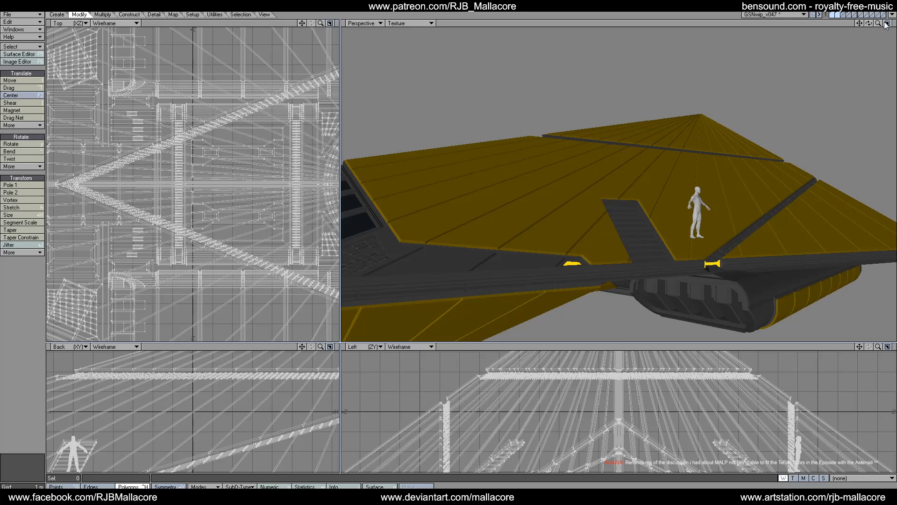
mouse_move(878, 23)
left_mouse_down()
mouse_move(889, 23)
mouse_move(860, 25)
mouse_move(868, 23)
left_mouse_up()
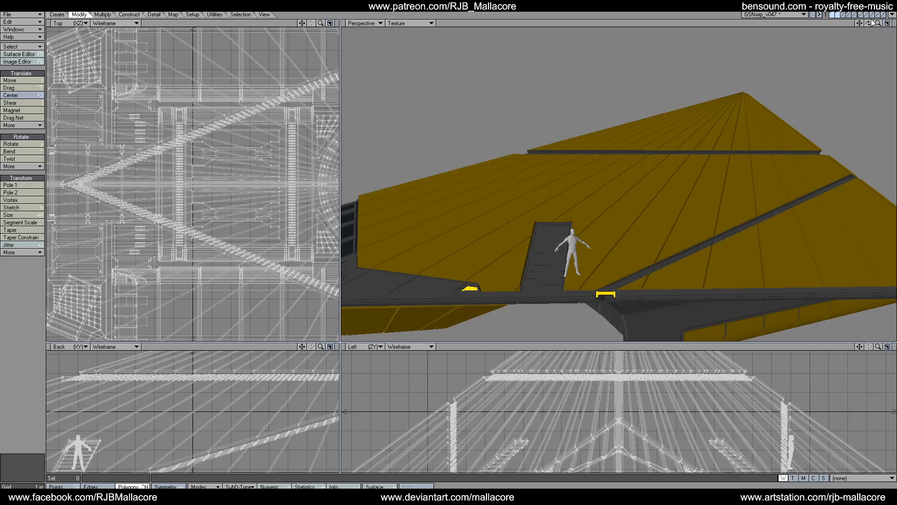
mouse_move(878, 24)
left_mouse_down()
mouse_move(870, 23)
mouse_move(878, 33)
mouse_move(868, 24)
mouse_move(877, 25)
left_mouse_up()
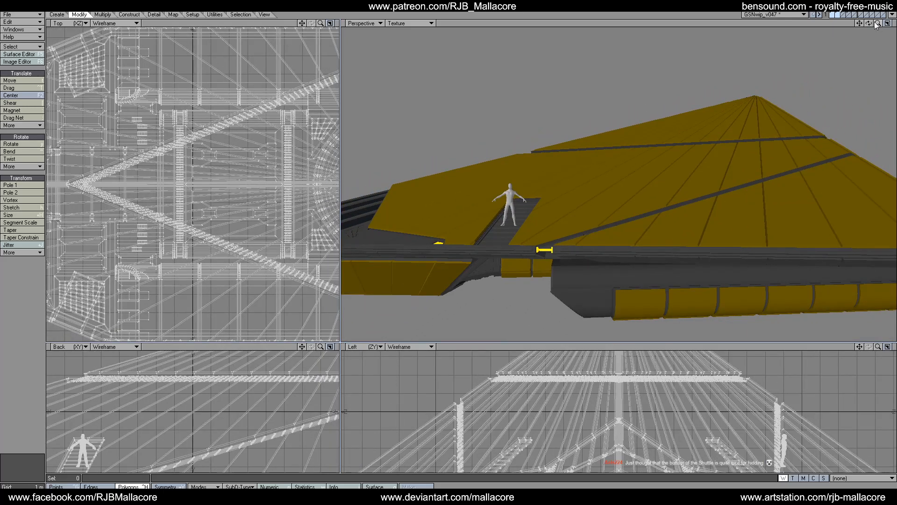
mouse_move(876, 25)
left_mouse_down()
mouse_move(868, 26)
mouse_move(862, 63)
mouse_move(860, 49)
mouse_move(835, 75)
mouse_move(855, 43)
mouse_move(832, 70)
mouse_move(822, 43)
mouse_move(844, 55)
mouse_move(867, 22)
left_mouse_up()
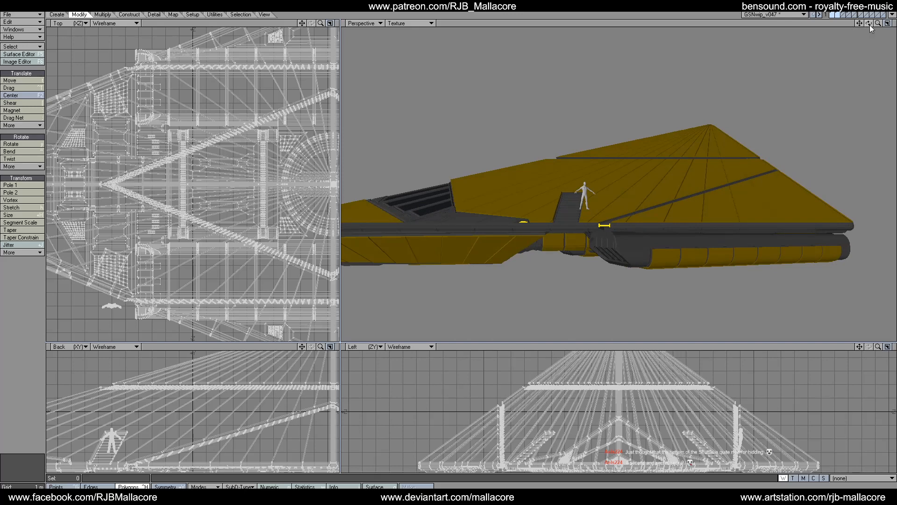
mouse_move(867, 25)
left_mouse_down()
mouse_move(879, 24)
mouse_move(871, 23)
left_mouse_up()
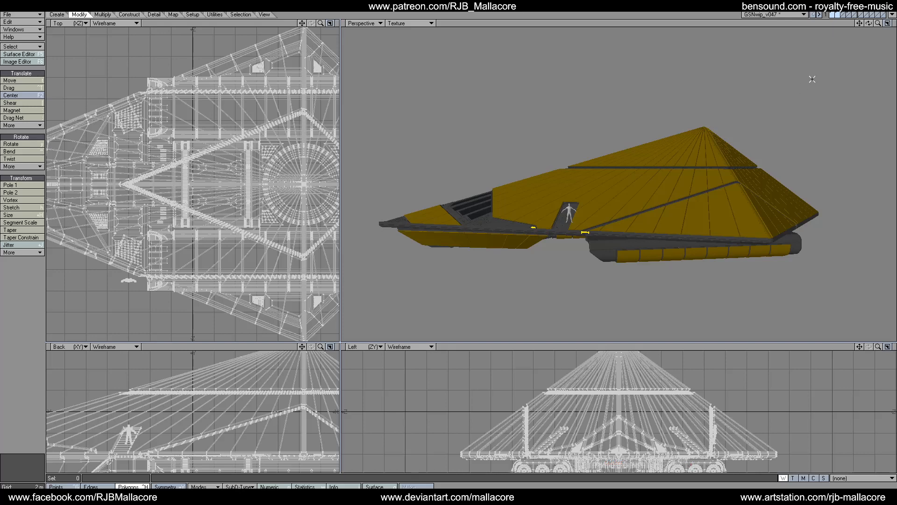
left_click_drag(868, 23, 822, 50)
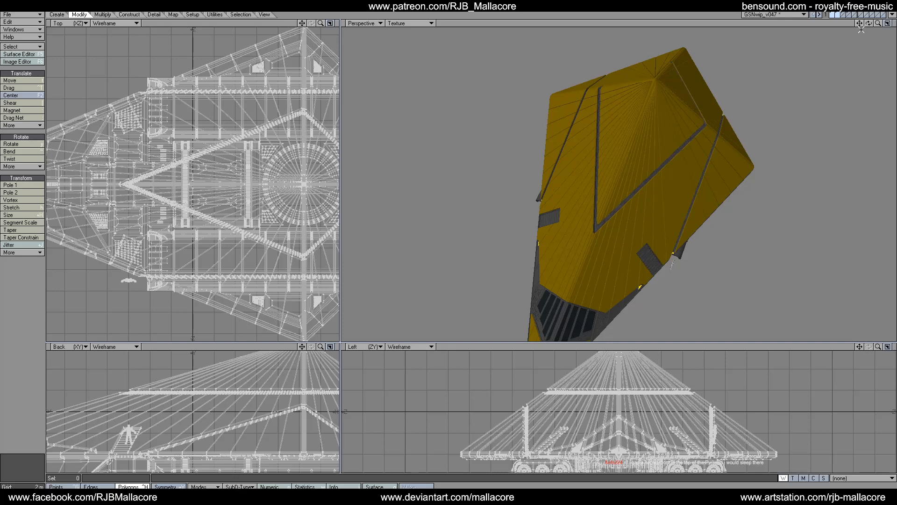
mouse_move(869, 22)
left_mouse_down()
mouse_move(841, 29)
mouse_move(860, 13)
mouse_move(873, 33)
mouse_move(884, 31)
mouse_move(877, 20)
mouse_move(887, 22)
mouse_move(853, 14)
mouse_move(859, 21)
mouse_move(872, 12)
mouse_move(871, 27)
mouse_move(884, 37)
mouse_move(861, 21)
left_mouse_up()
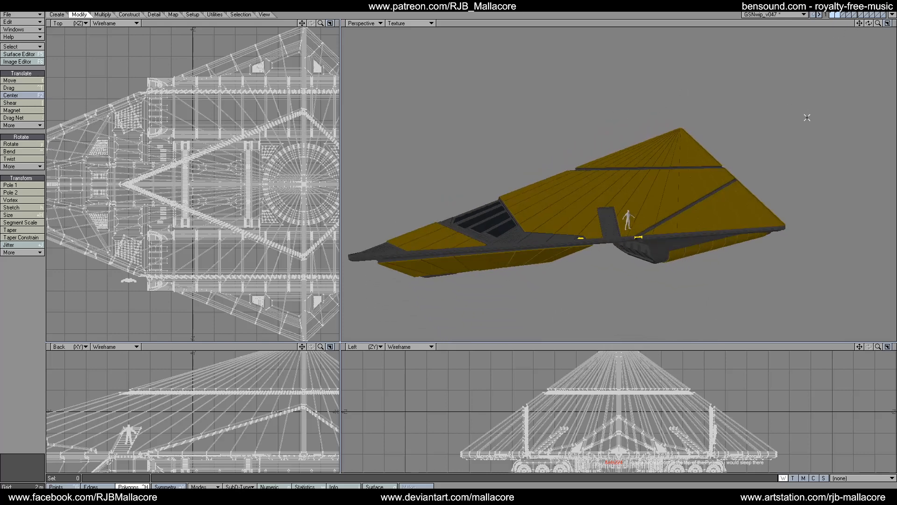
mouse_move(868, 23)
left_mouse_down()
mouse_move(857, 24)
mouse_move(887, 29)
mouse_move(861, 27)
mouse_move(860, 39)
mouse_move(856, 19)
mouse_move(869, 39)
mouse_move(870, 25)
mouse_move(886, 23)
mouse_move(855, 43)
mouse_move(870, 24)
left_mouse_up()
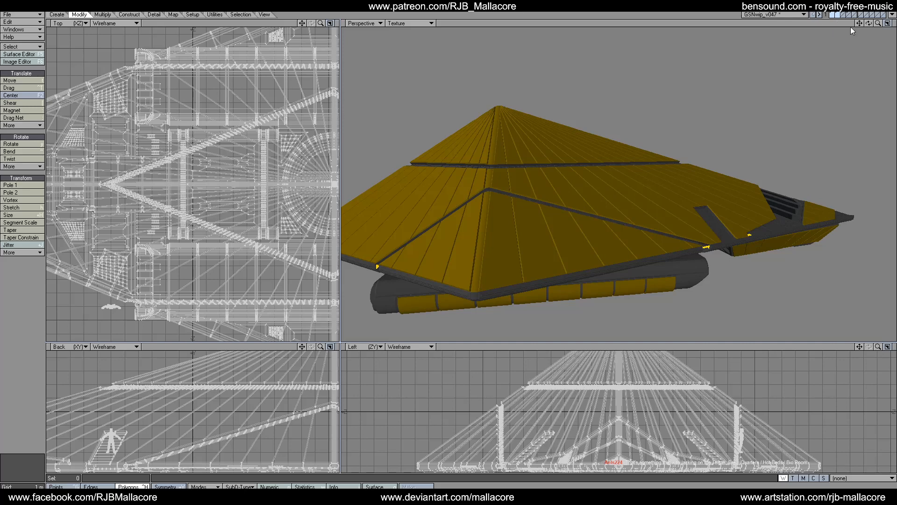
left_click_drag(869, 23, 869, 24)
mouse_move(869, 23)
left_mouse_down()
mouse_move(888, 12)
mouse_move(891, 20)
mouse_move(890, 29)
mouse_move(882, 10)
mouse_move(831, 46)
mouse_move(859, 26)
mouse_move(845, 31)
mouse_move(896, 23)
mouse_move(868, 24)
mouse_move(875, 25)
left_mouse_up()
View the scale figure and the ship separately, restore both layers and compare their proportions from the front side.
left_click(836, 15)
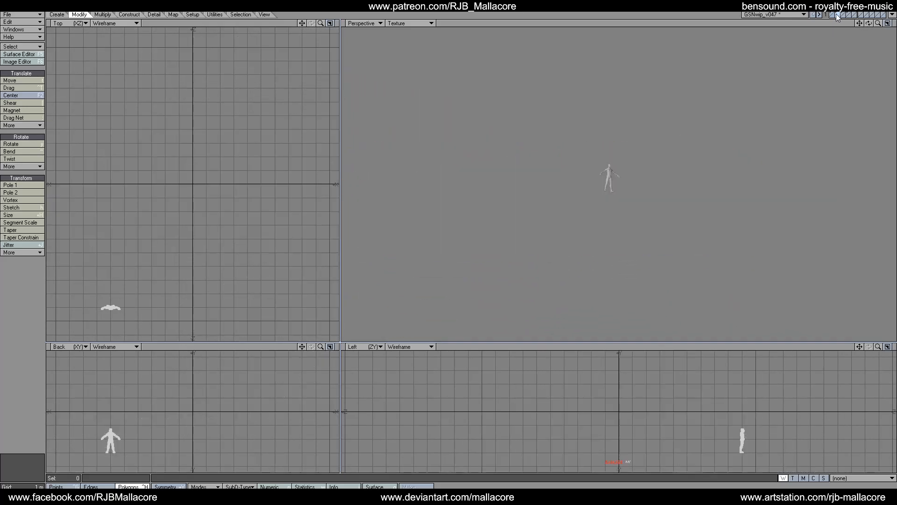
left_click(834, 14)
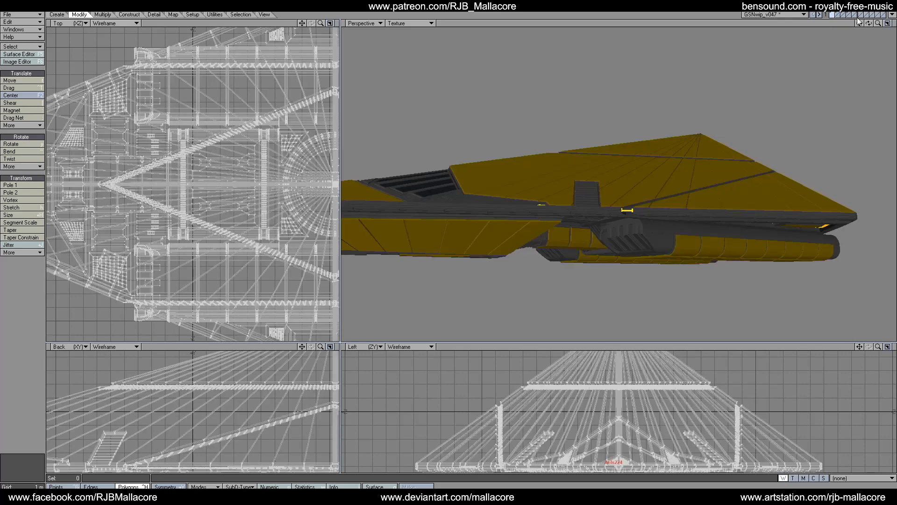
left_click_drag(869, 24, 870, 24)
left_click(840, 17)
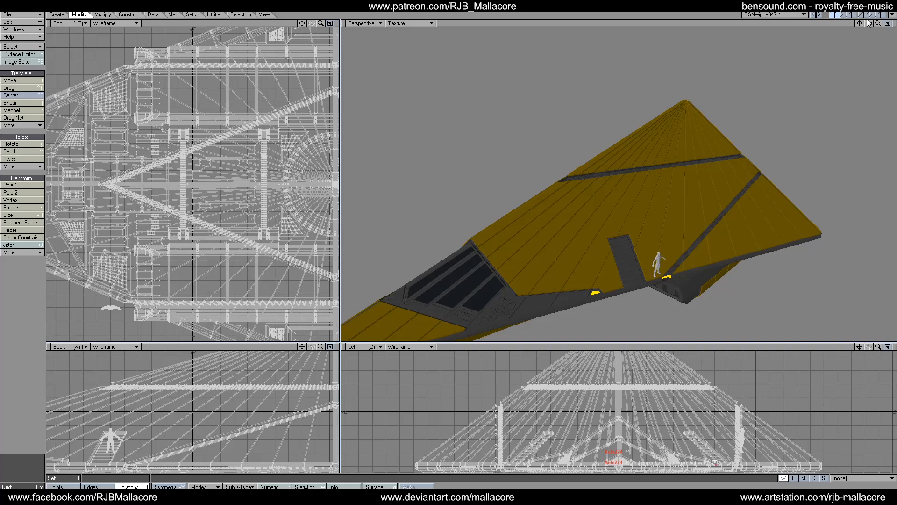
left_click_drag(868, 23, 868, 25)
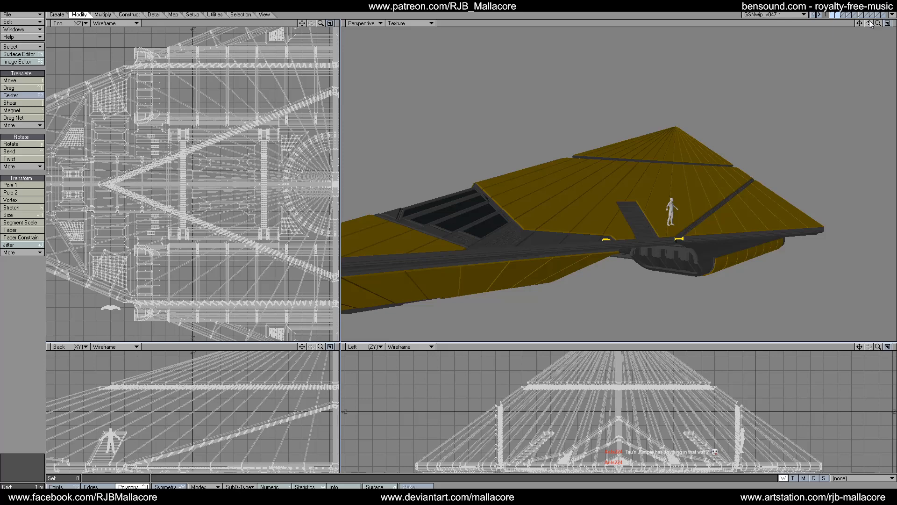
Load the object Tauri Gate Ship Clay from the Beyond the Gate > Ships > Tauri Gate Ship folder.
left_click(39, 17)
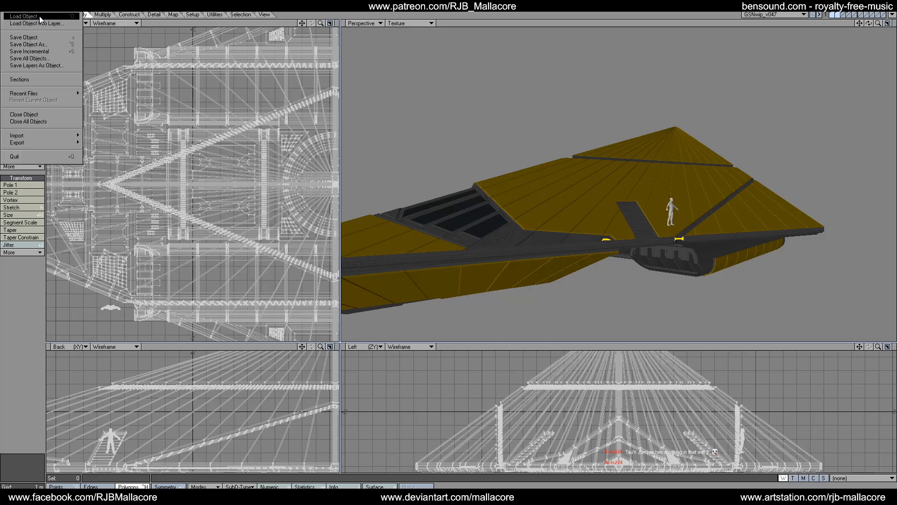
left_click(24, 16)
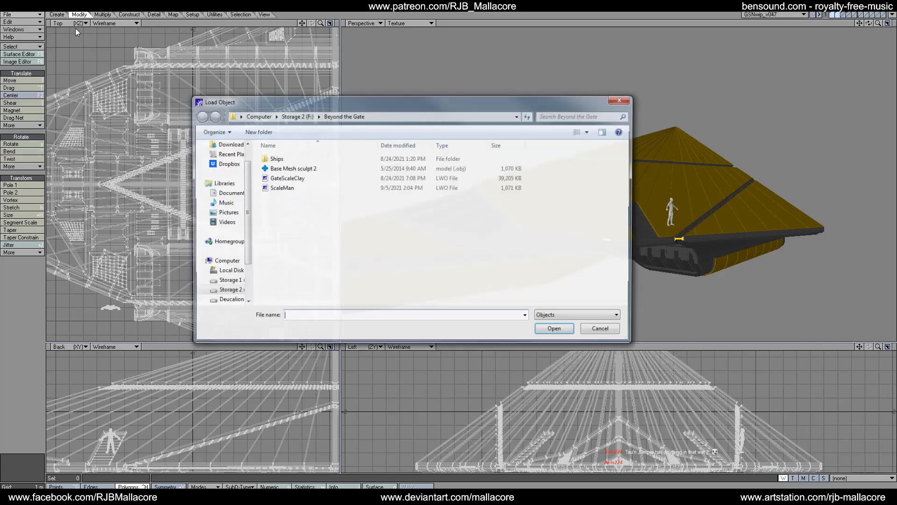
left_click(295, 116)
double_click(314, 240)
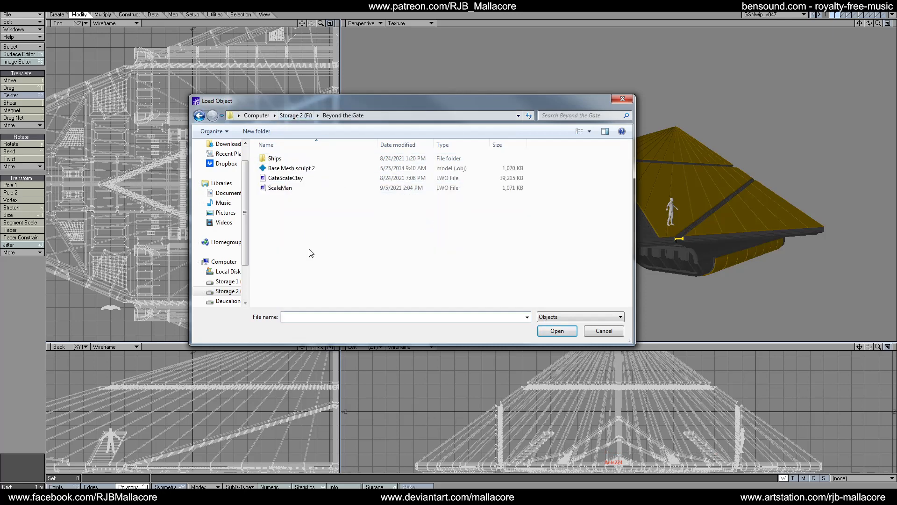
double_click(275, 159)
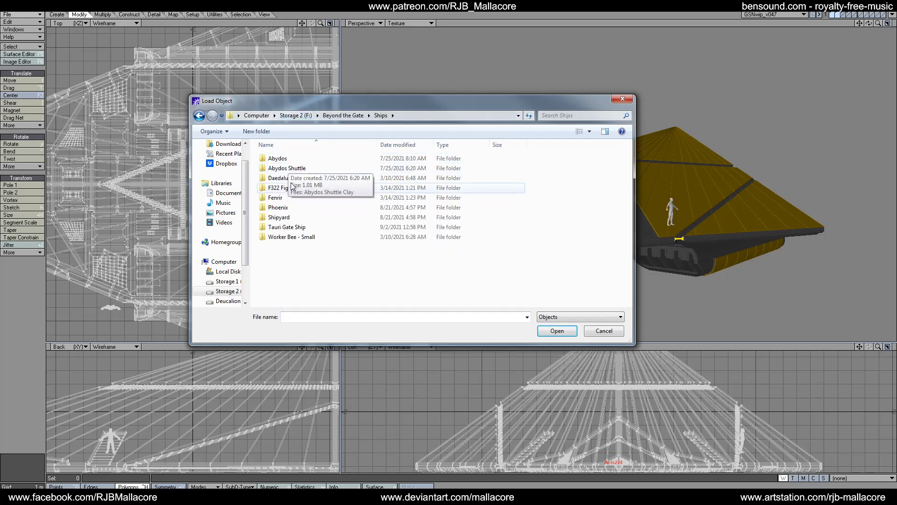
double_click(299, 228)
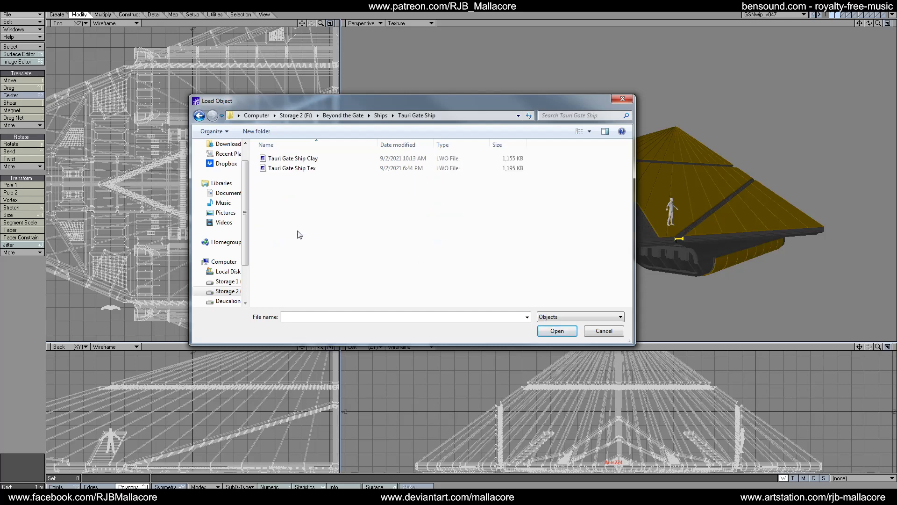
double_click(290, 159)
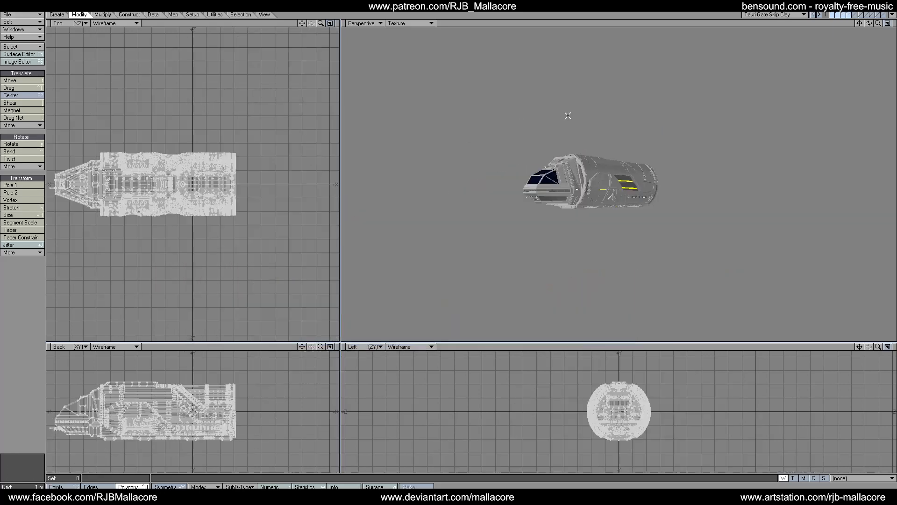
Isolate the gate ship's first layer and examine its hull from the side and the front.
key("a")
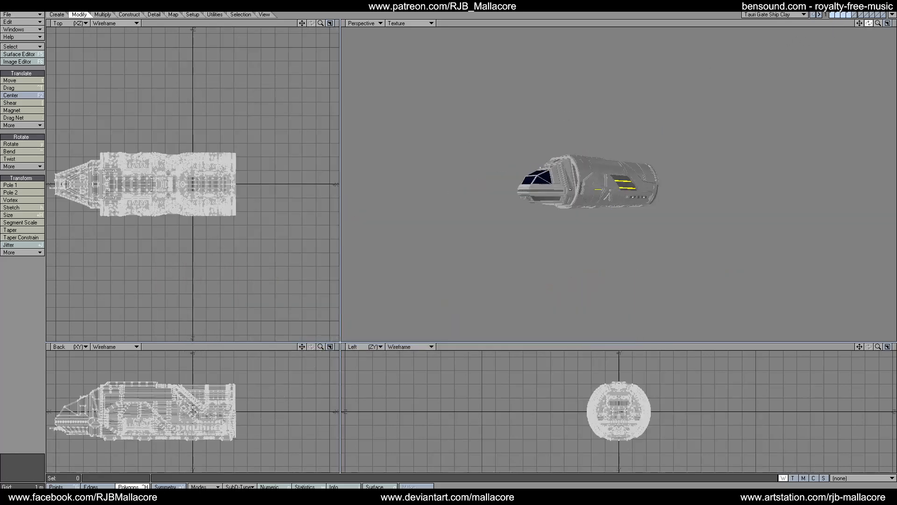
left_click_drag(878, 23, 817, 67)
left_click(832, 14)
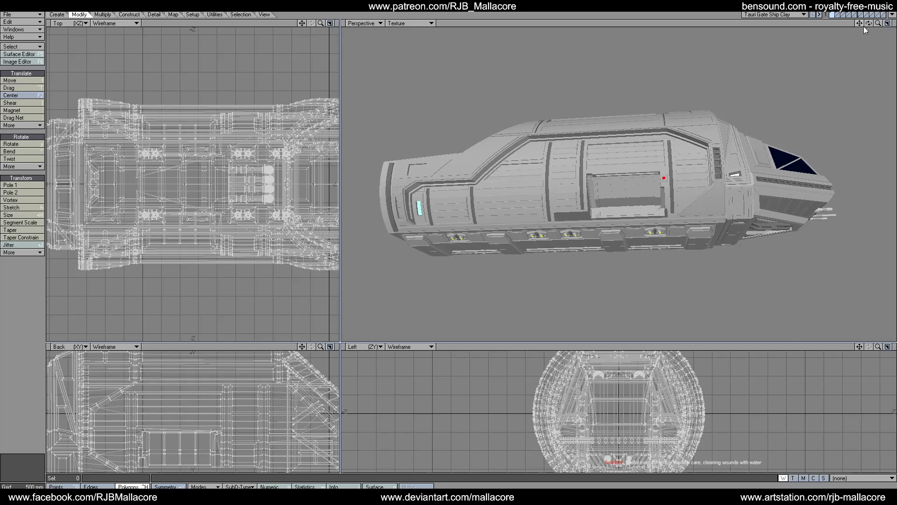
left_click_drag(870, 24, 752, 44)
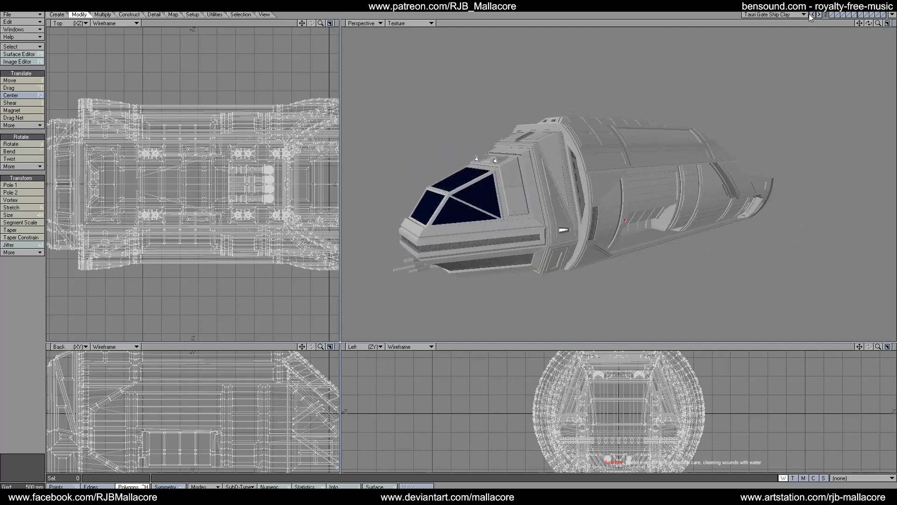
Copy the ScaleMan figure into an empty layer of Tauri Gate Ship Clay and display it together with the ship's first layer.
left_click(796, 13)
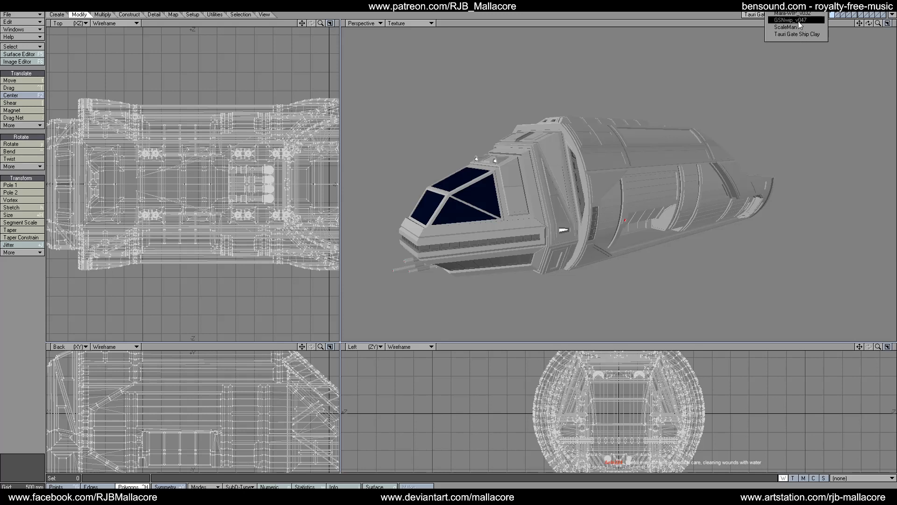
left_click(789, 27)
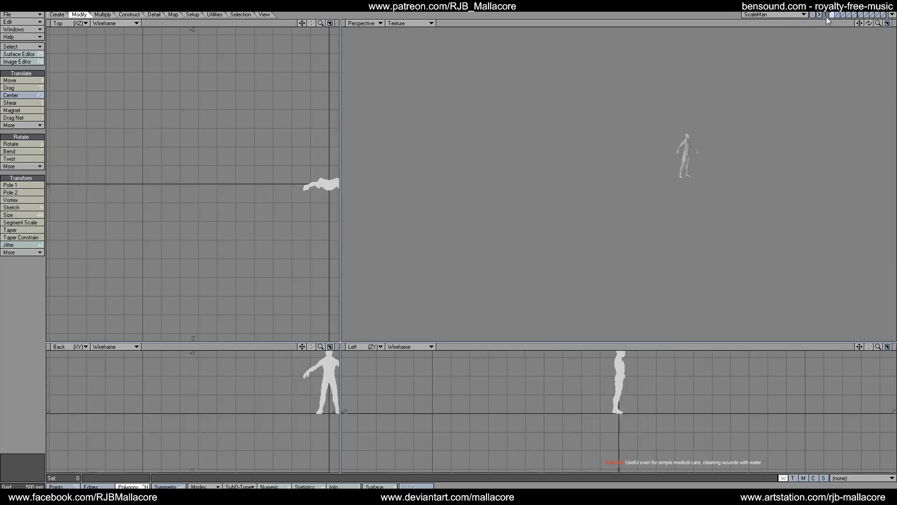
left_click(786, 15)
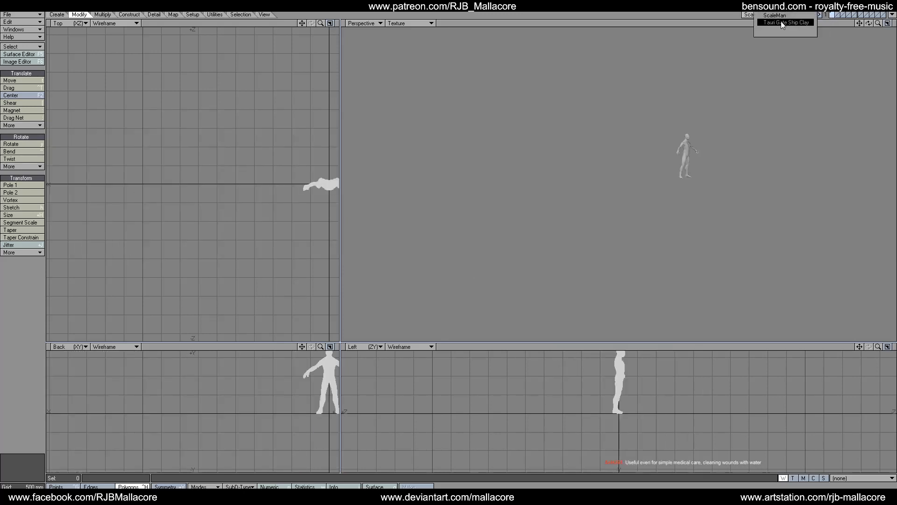
left_click(780, 23)
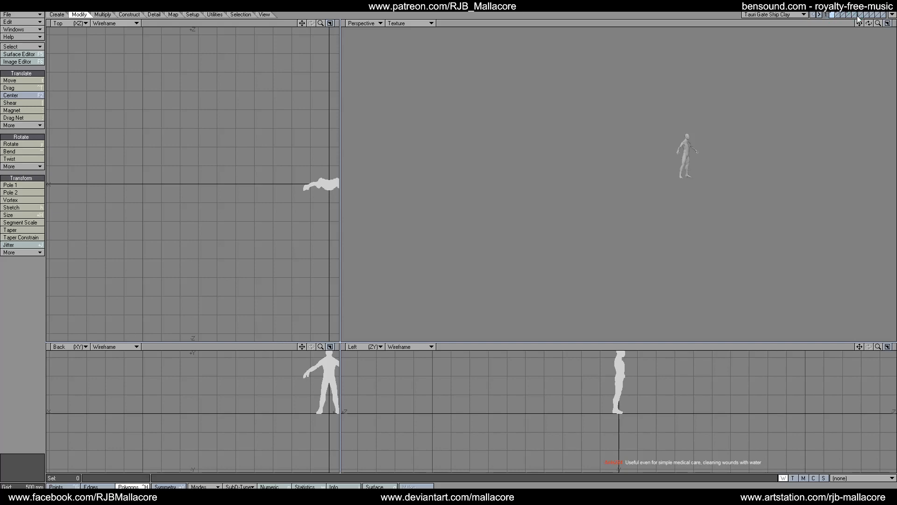
left_click(852, 14)
left_click(831, 15, "shift")
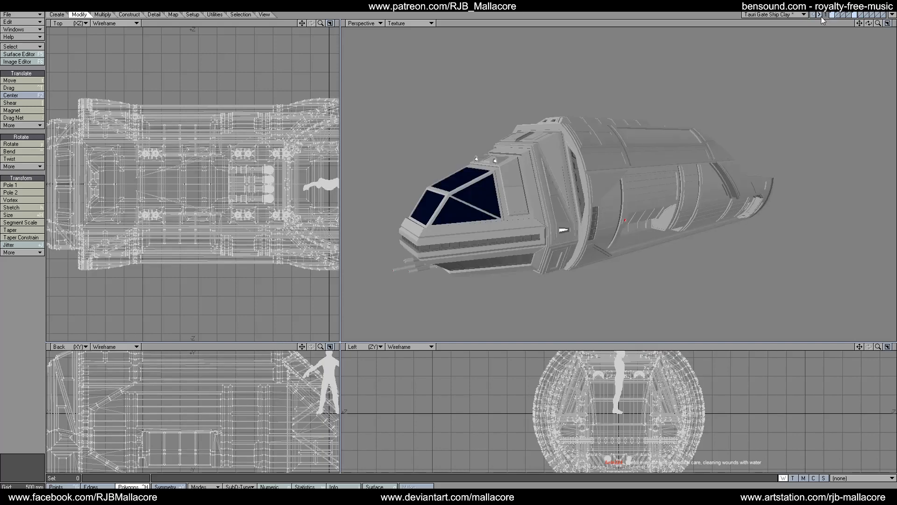
Compare the scale figure with the gate ship's hull in the top and back wireframe views, from the stern to the cockpit.
key("a")
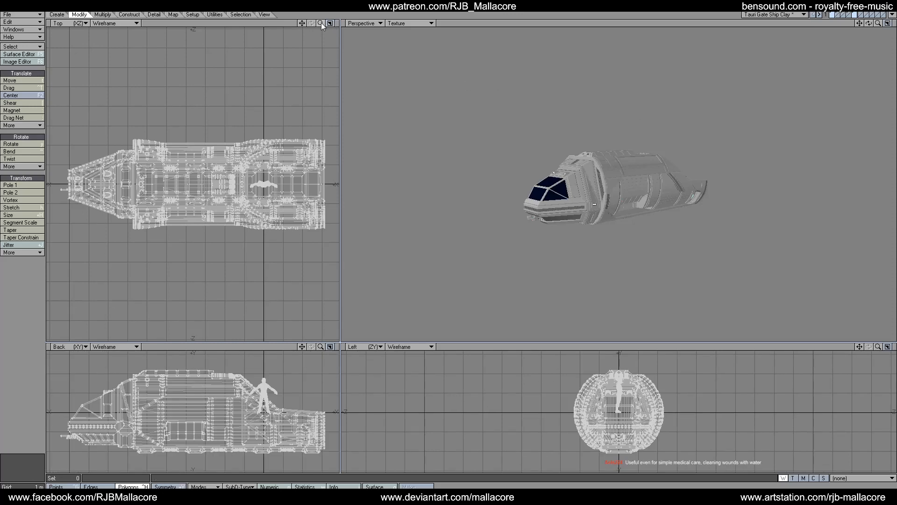
left_click_drag(321, 23, 282, 0)
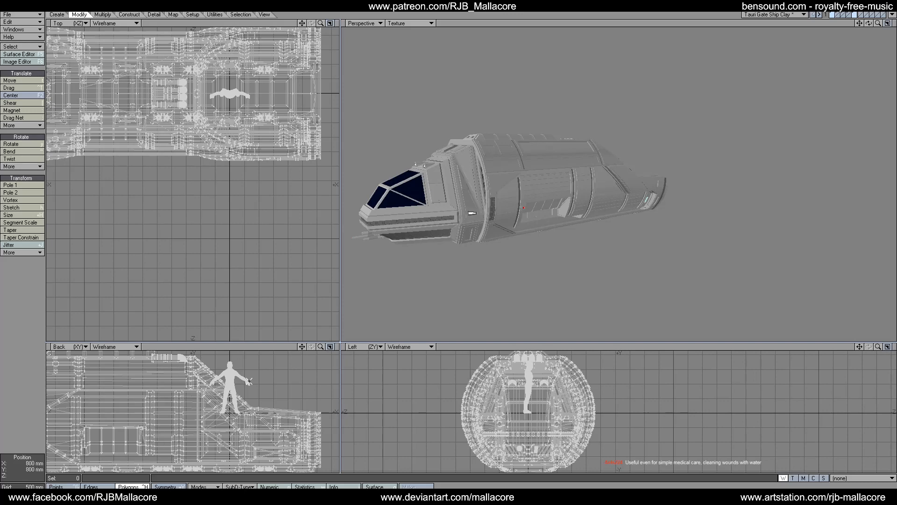
left_click_drag(302, 346, 370, 381)
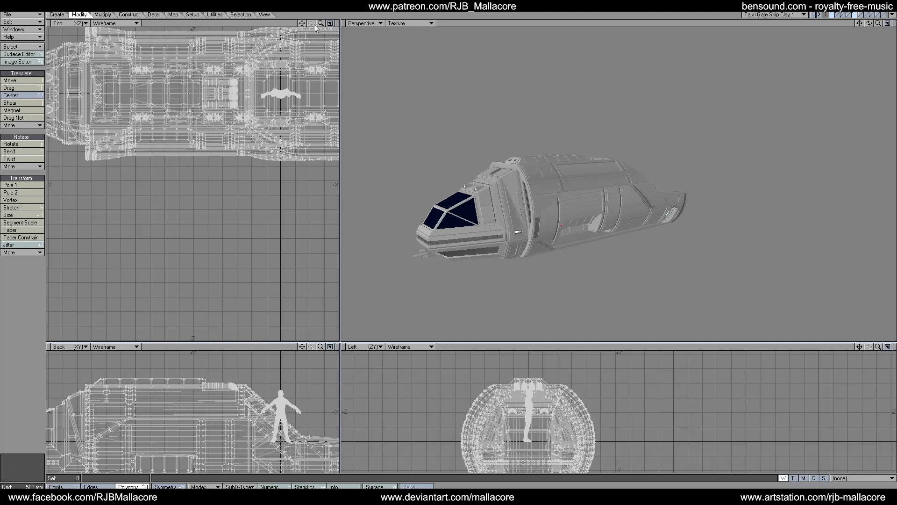
mouse_move(301, 23)
left_mouse_down()
mouse_move(331, 28)
mouse_move(293, 26)
left_mouse_up()
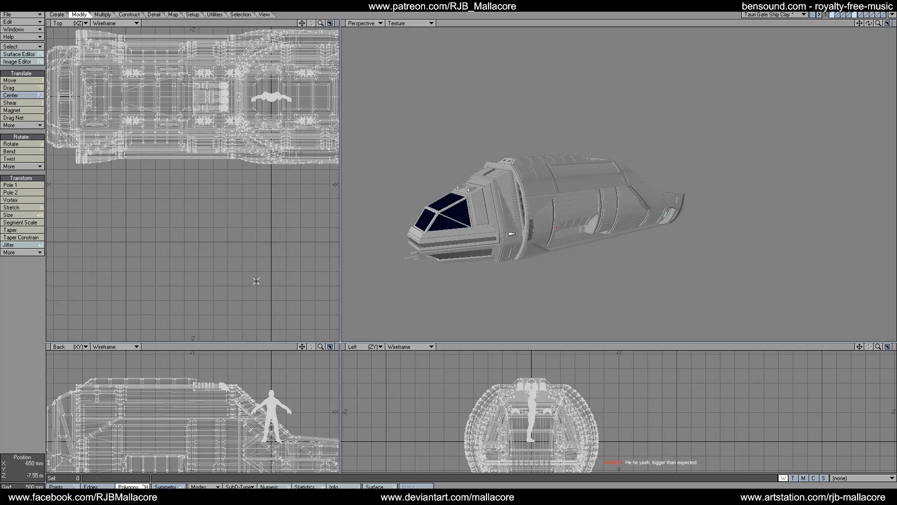
left_click_drag(302, 348, 373, 316)
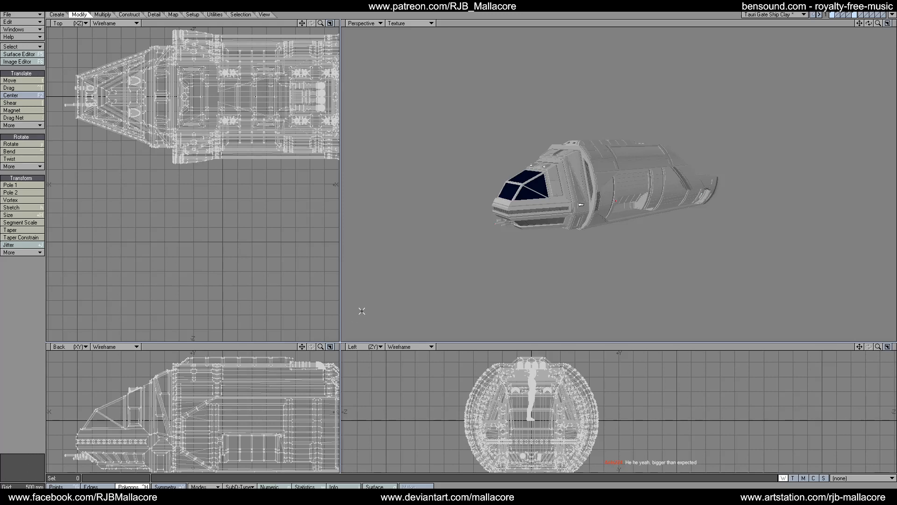
left_click_drag(302, 23, 242, 16)
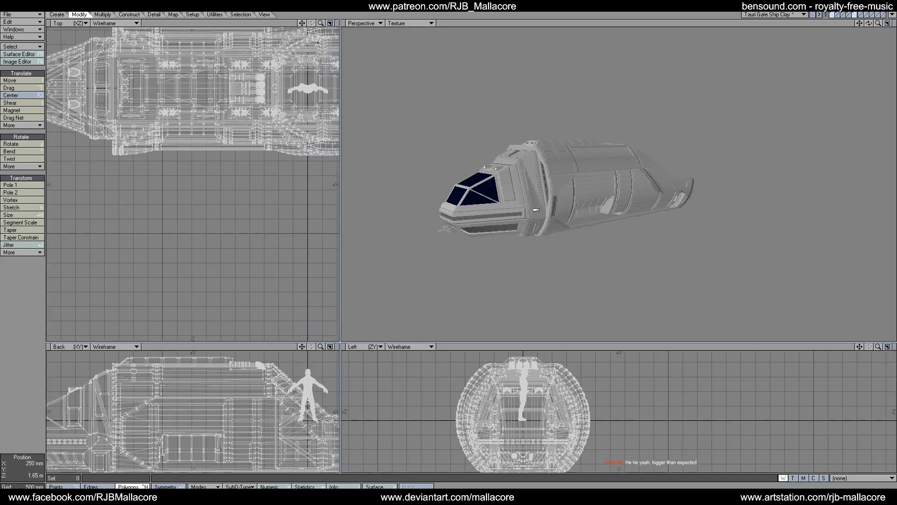
left_click_drag(302, 23, 210, 38)
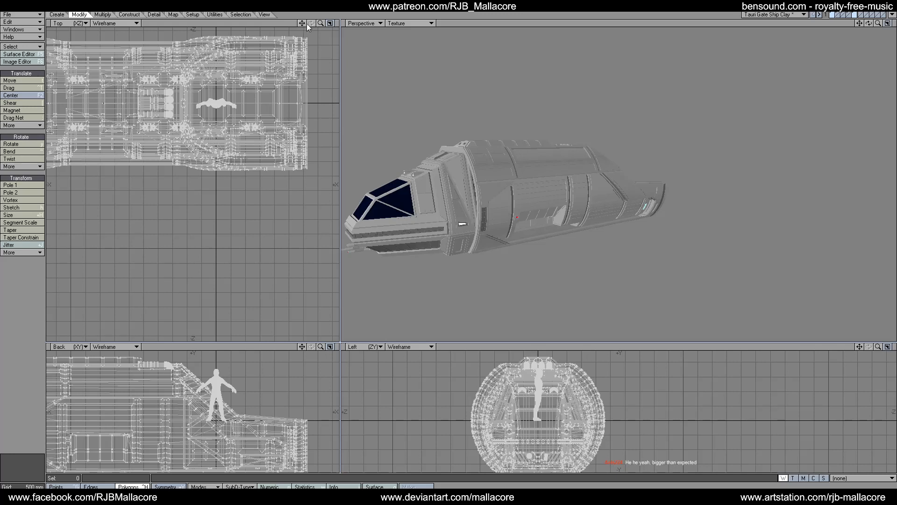
Isolate the gate ship's second layer and examine the outer face of the side hull section up close.
left_click(836, 14)
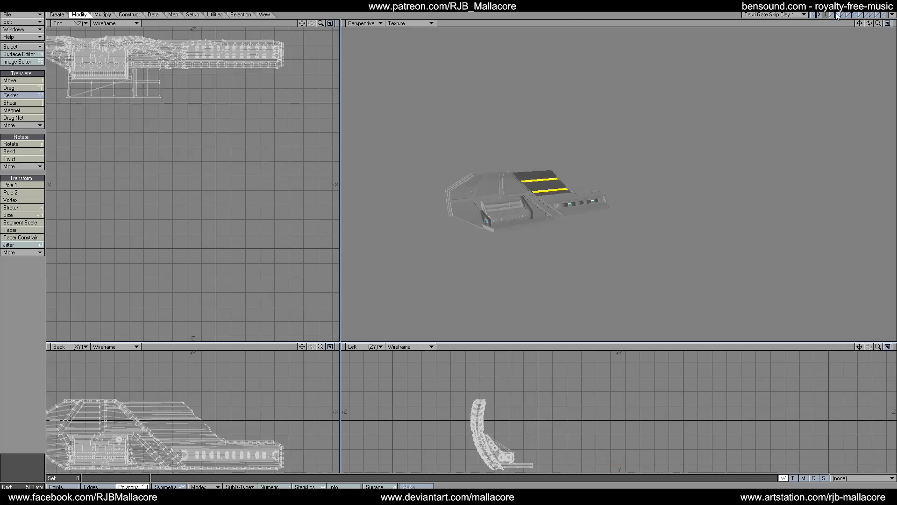
left_click_drag(868, 24, 803, 133)
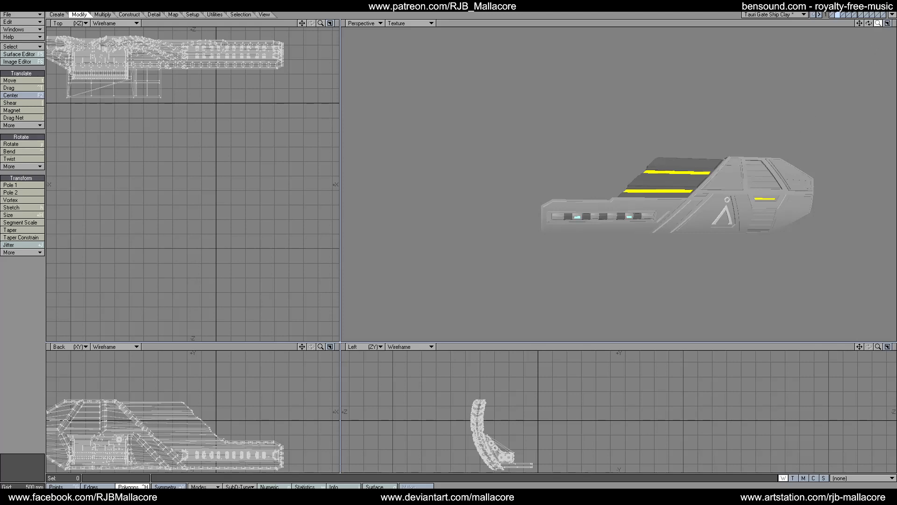
left_click_drag(878, 24, 735, 159)
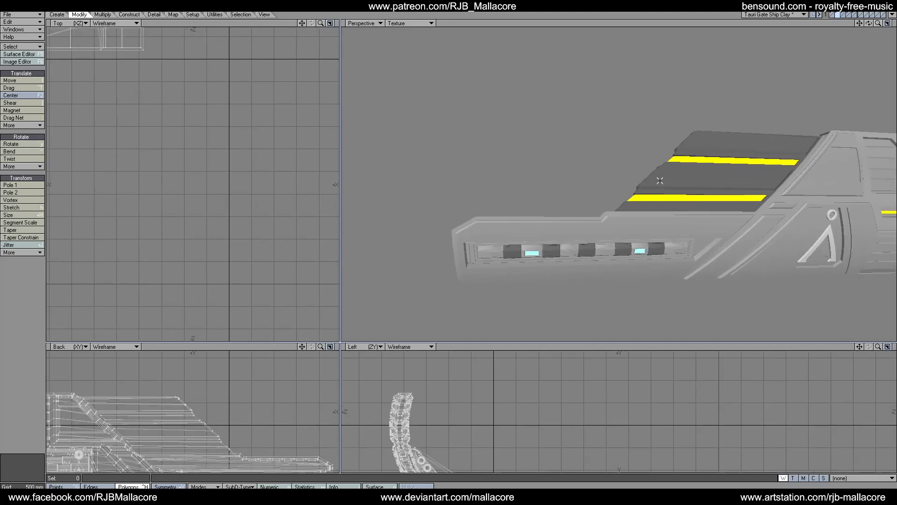
Show only the gate ship's first layer and examine the hull from the side and at its open rear bay.
left_click(834, 15)
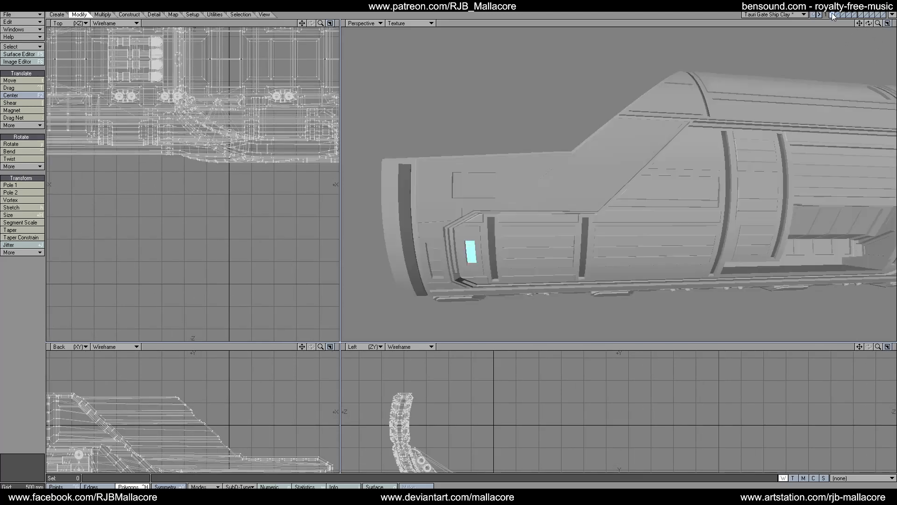
left_click_drag(876, 24, 778, 199)
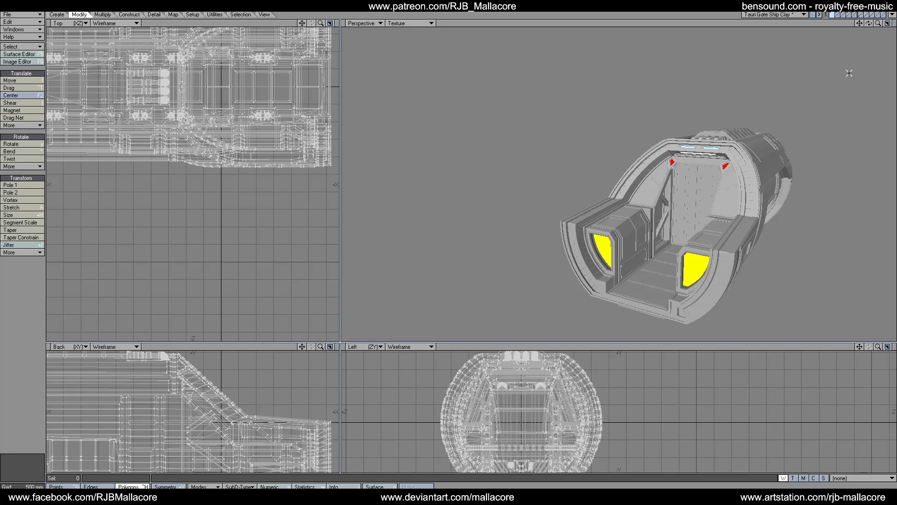
left_click_drag(868, 23, 869, 8)
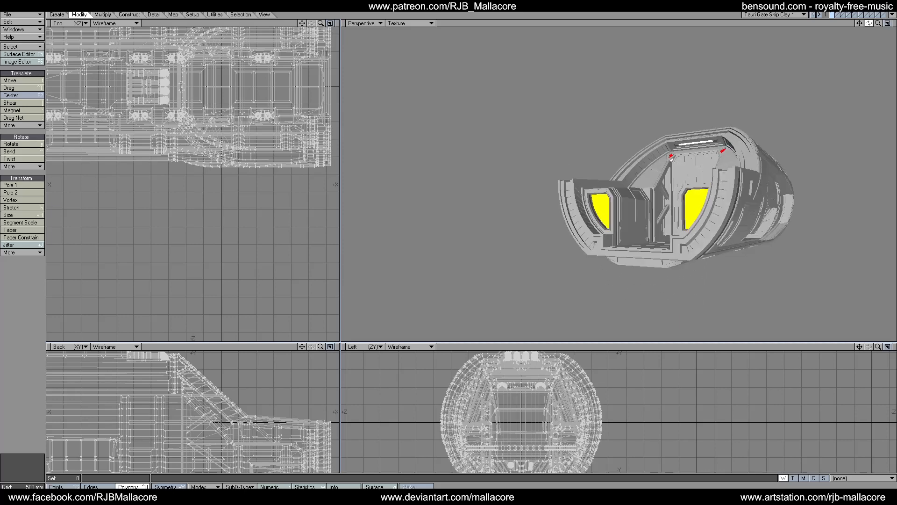
Return to the second layer alone and examine the side hull section's inner and outer faces from several angles.
left_click(839, 15)
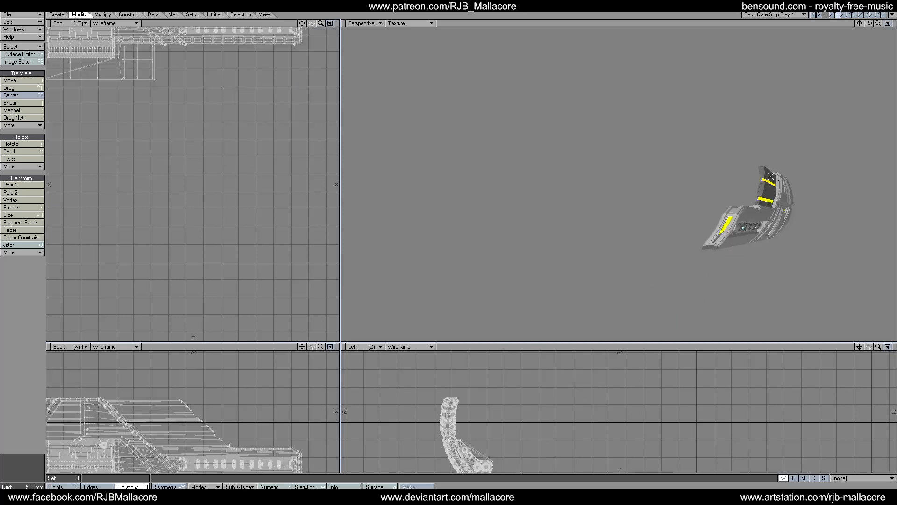
left_click_drag(868, 23, 789, 28)
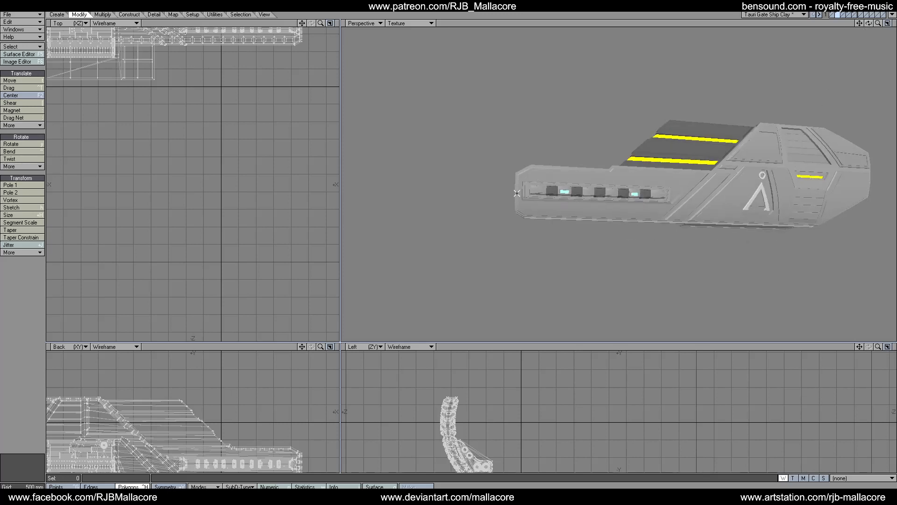
left_click_drag(868, 23, 774, 206)
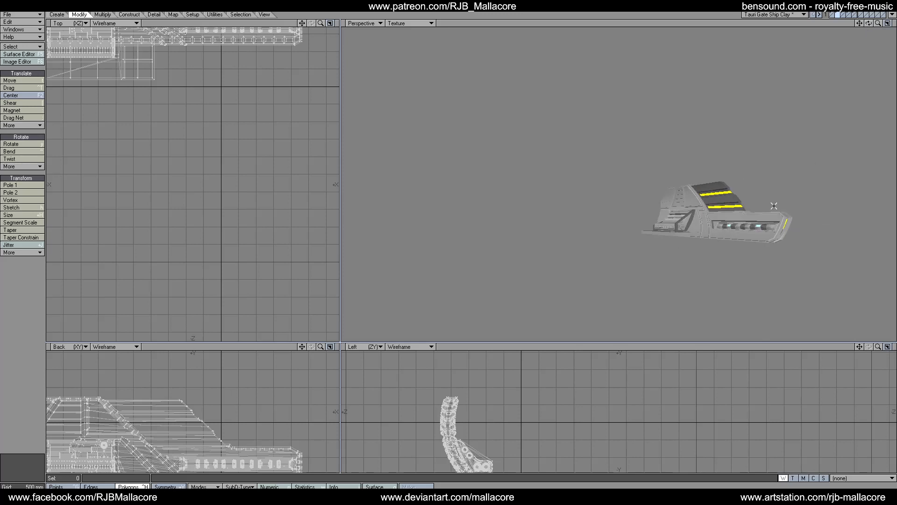
left_click_drag(869, 24, 818, 65)
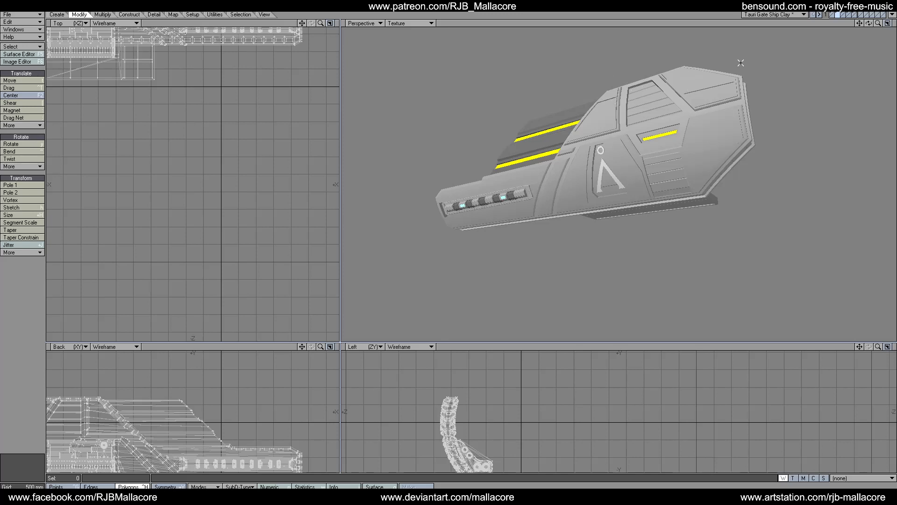
left_click_drag(875, 20, 872, 23)
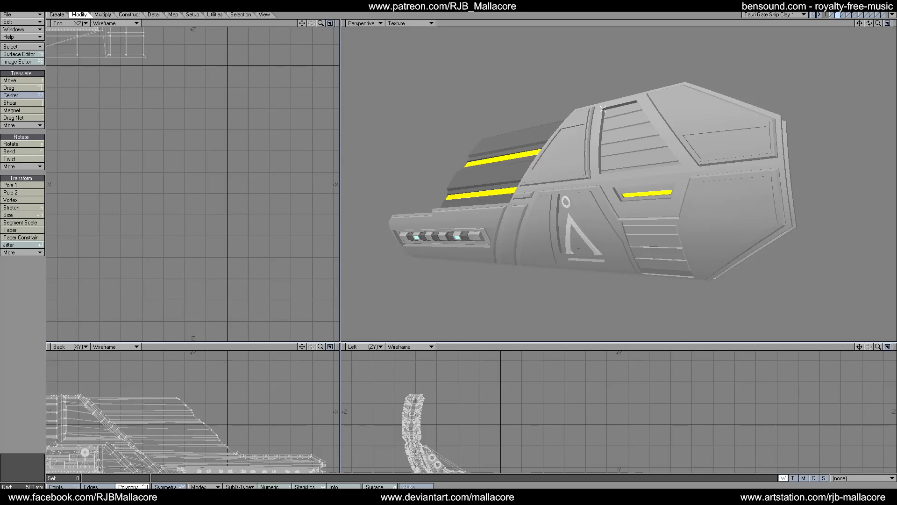
Display the gate ship's first three layers together and fit the assembled ship in all views.
left_click(842, 15)
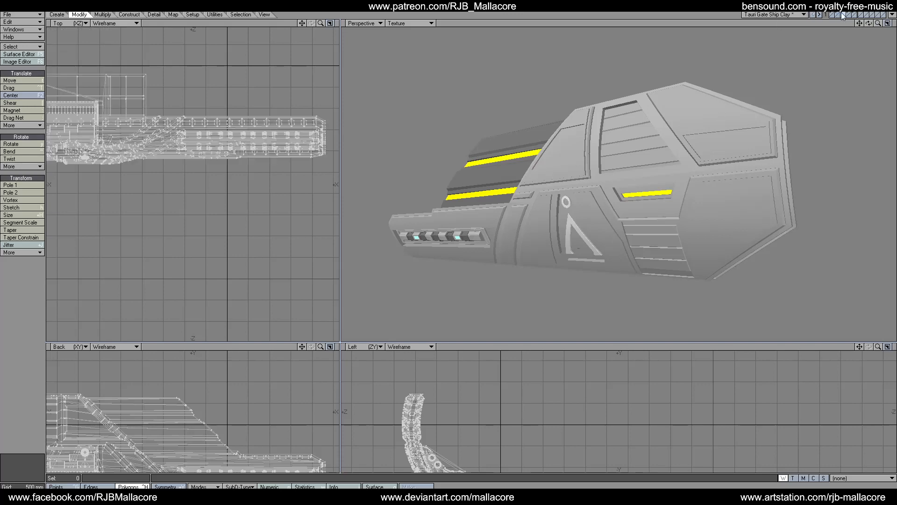
left_click(837, 14, "shift")
left_click(831, 14, "shift")
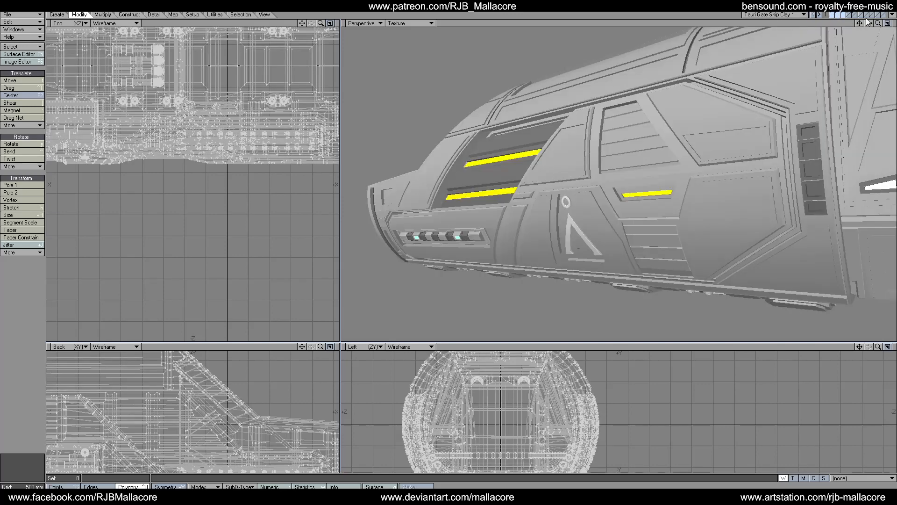
key("a")
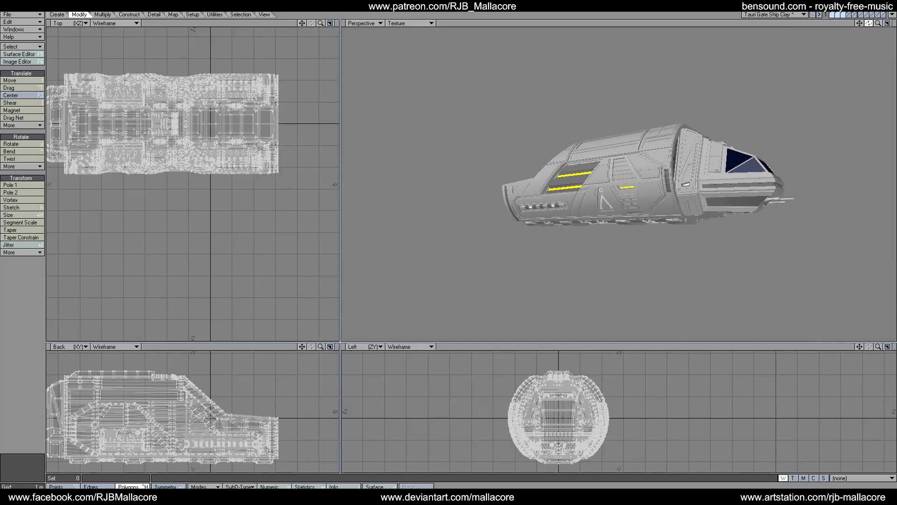
Examine the assembled gate ship around its rear bay, cockpit and side hull panels.
left_click_drag(869, 23, 890, 27)
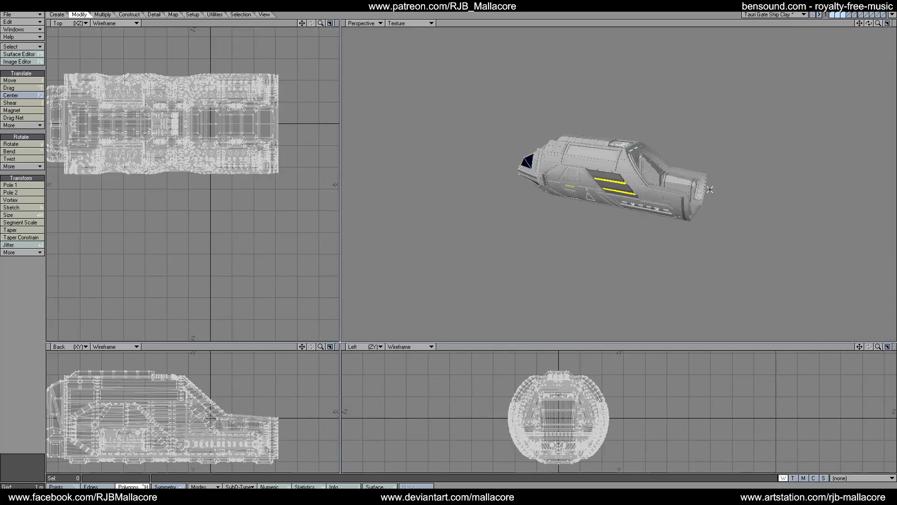
left_click_drag(869, 23, 854, 43)
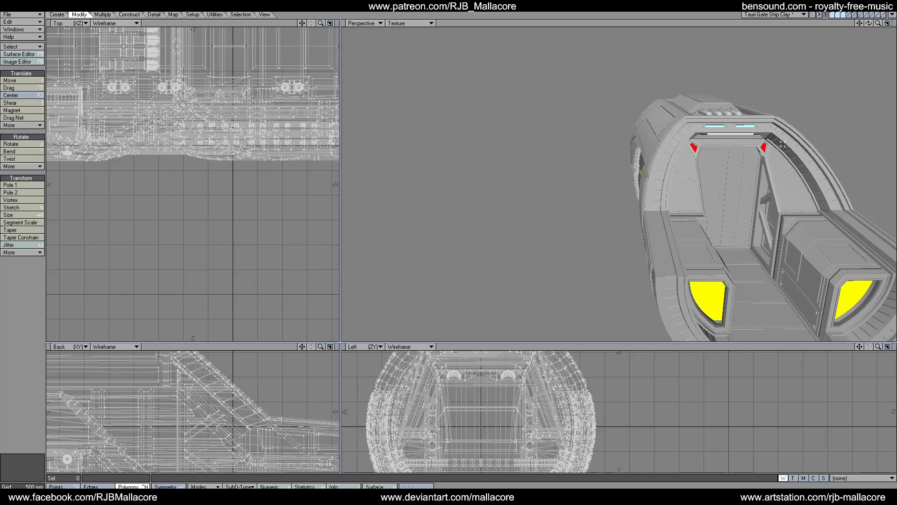
left_click_drag(868, 23, 809, 66)
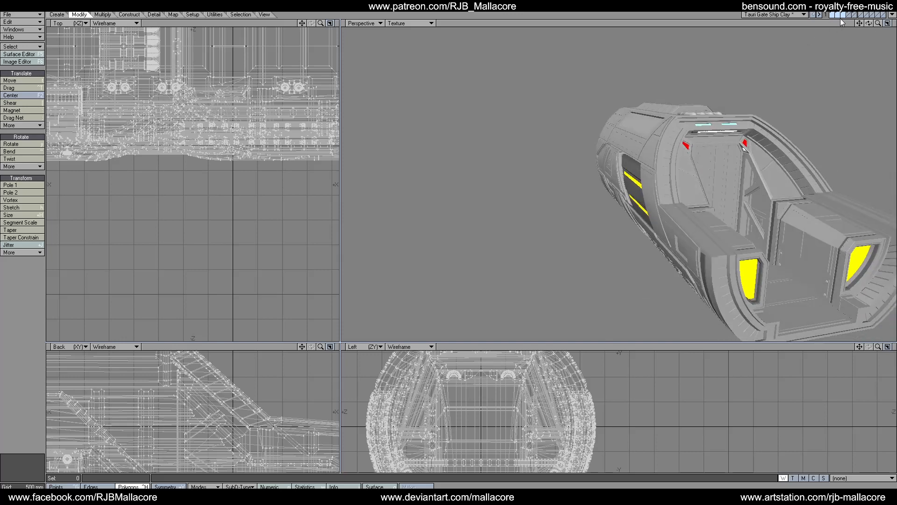
left_click_drag(868, 24, 853, 28)
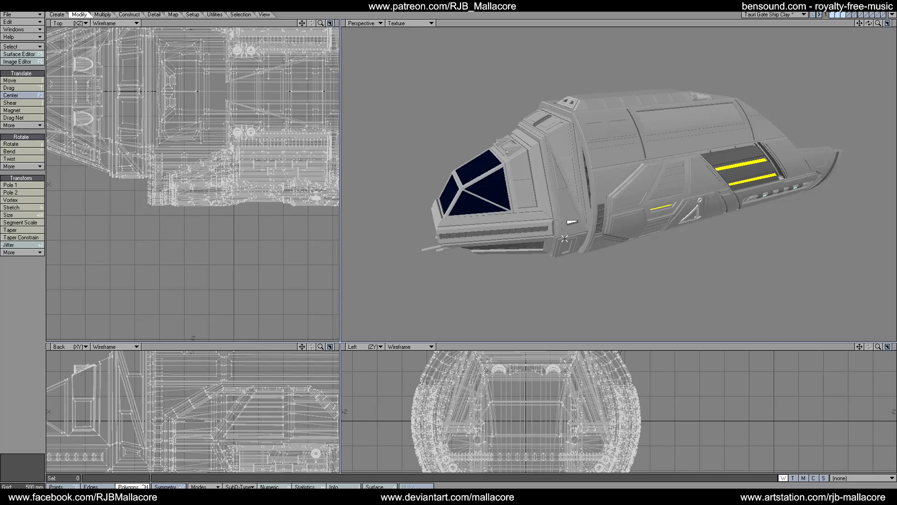
left_click_drag(868, 23, 878, 56)
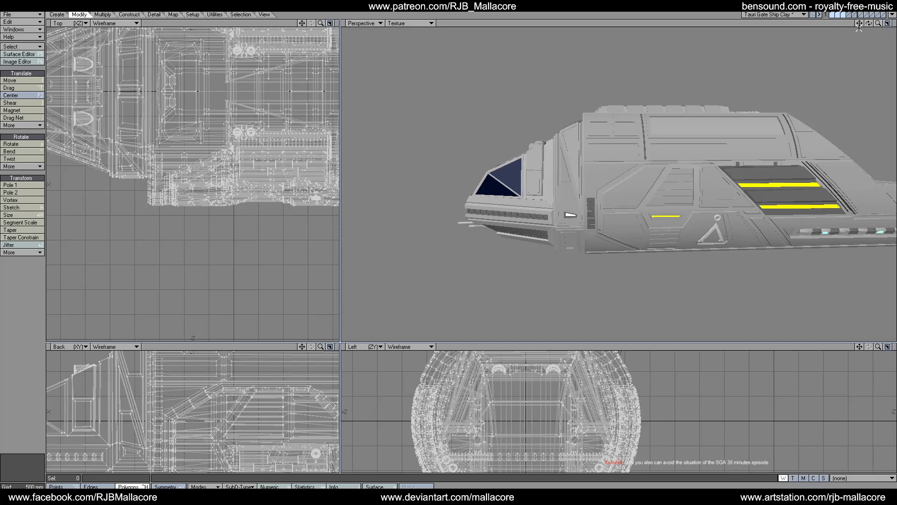
left_click_drag(859, 24, 763, 29)
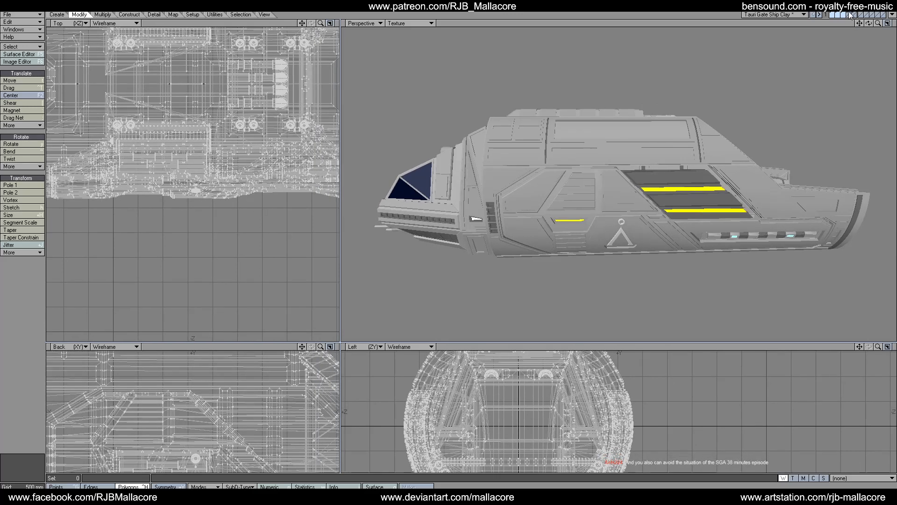
Isolate the gate ship's fourth layer, fit it in view and resize the viewports to enlarge the lower wireframe views.
left_click(850, 14)
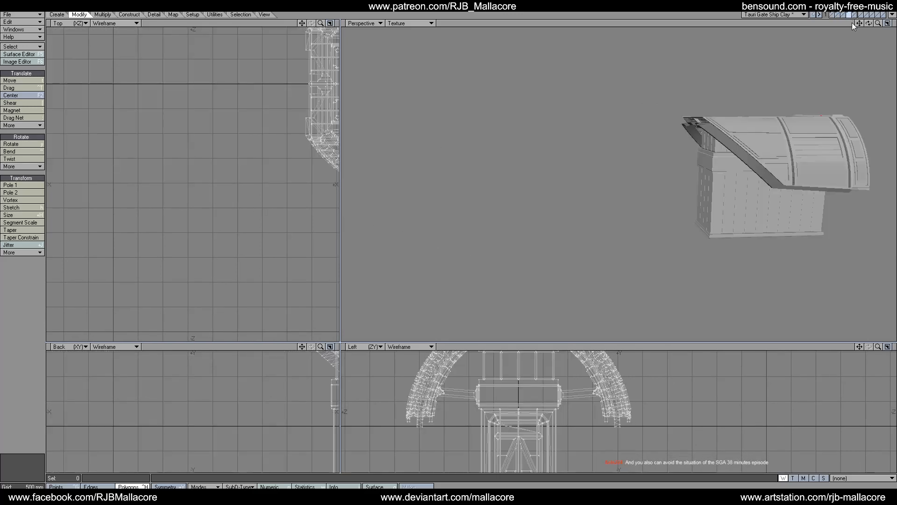
left_click_drag(868, 24, 819, 57)
key("a")
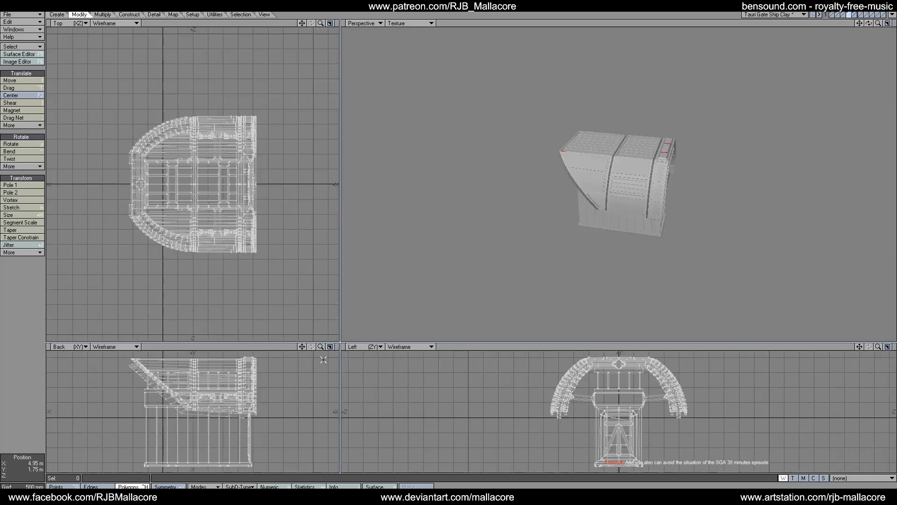
left_click_drag(320, 346, 340, 338)
left_click_drag(369, 224, 369, 223)
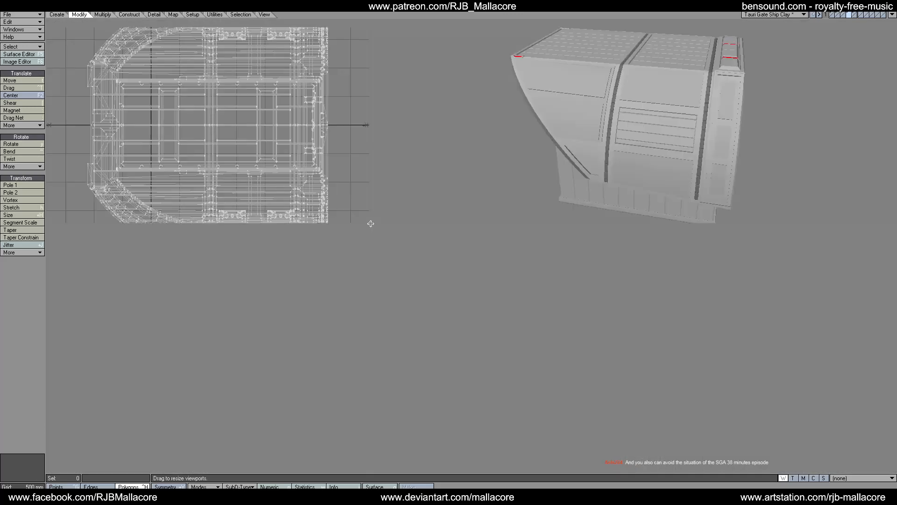
Examine the fourth layer's container module and curved roof shell from below, from the side and at the door end.
left_click_drag(878, 23, 857, 29)
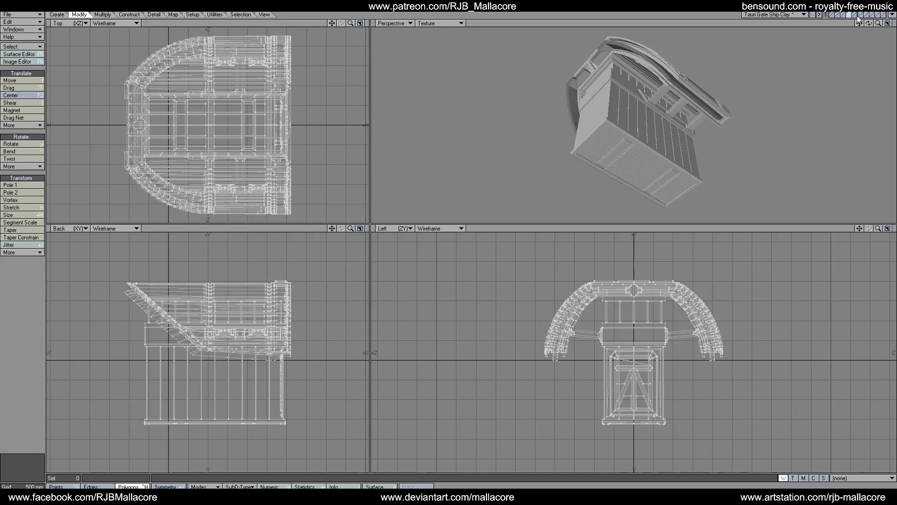
left_click_drag(868, 23, 848, 55)
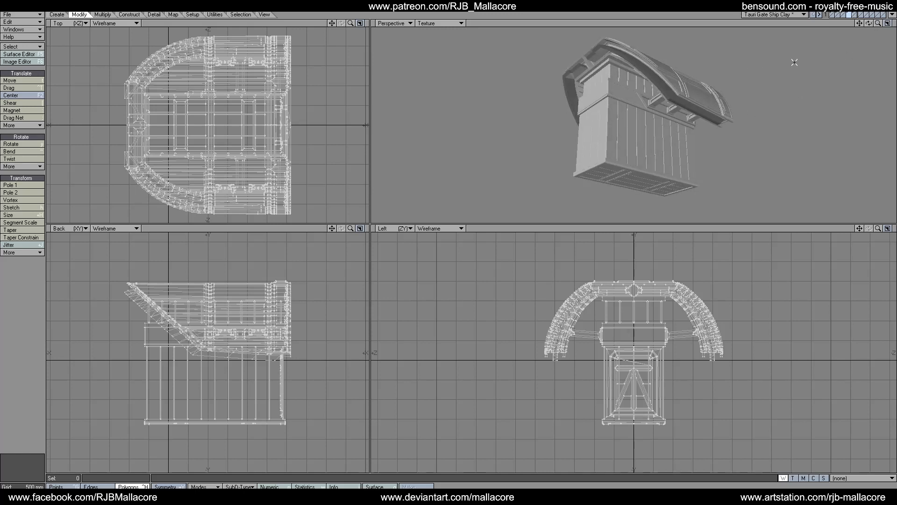
left_click_drag(868, 23, 769, 18)
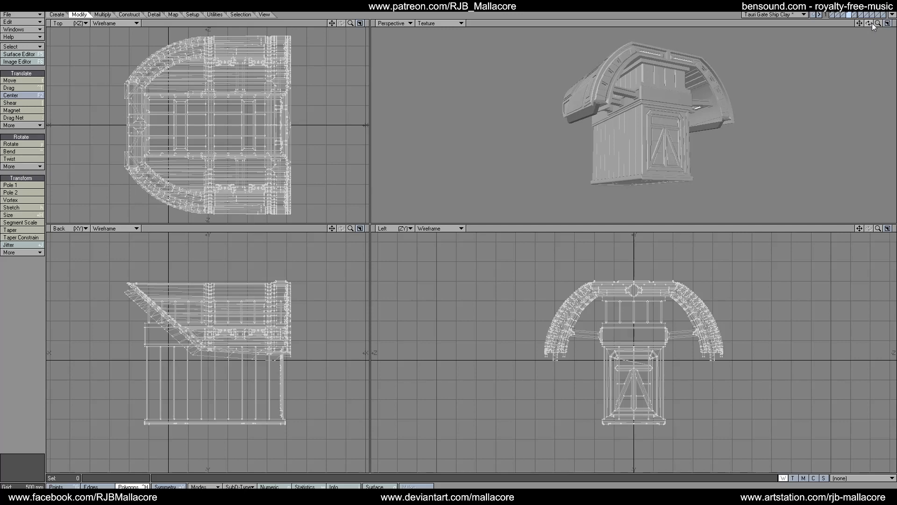
left_click_drag(878, 23, 738, 114)
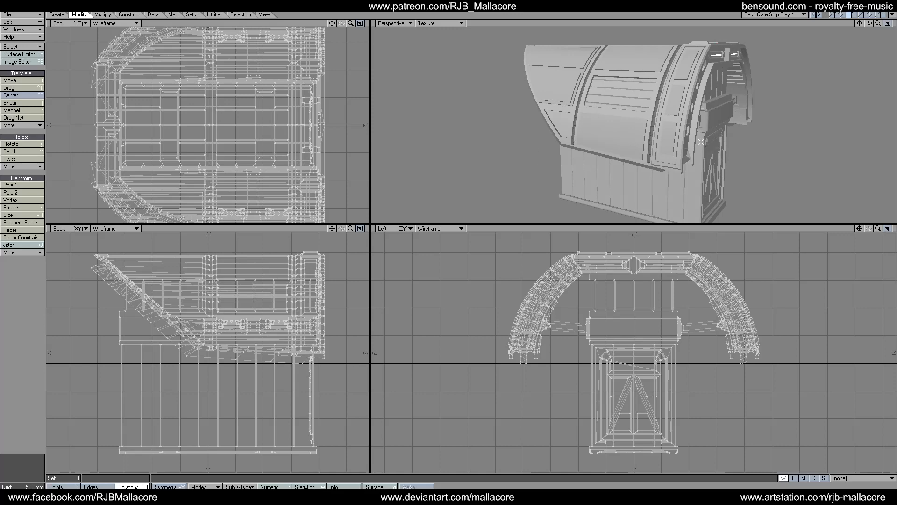
left_click_drag(869, 23, 701, 41)
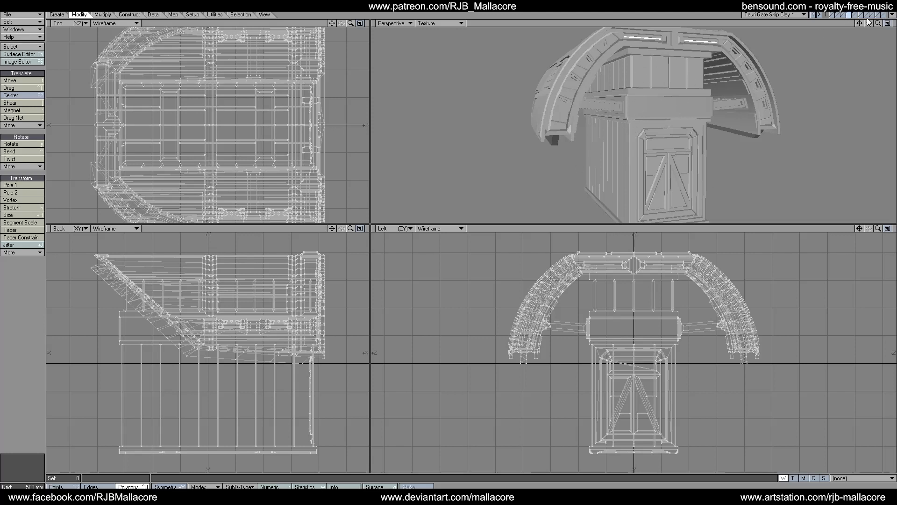
Examine the container module's door end, underside and side wall beneath the curved roof shell.
left_click_drag(868, 23, 773, 63)
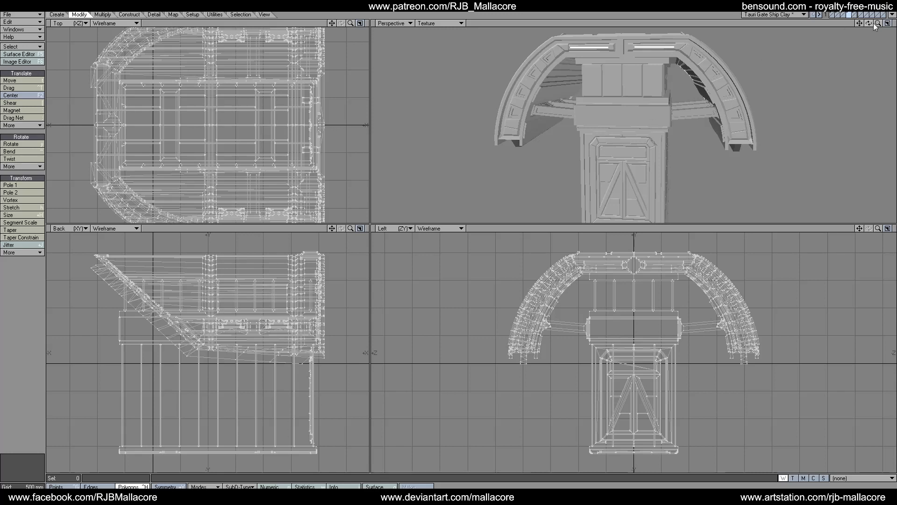
left_click_drag(872, 24, 820, 65)
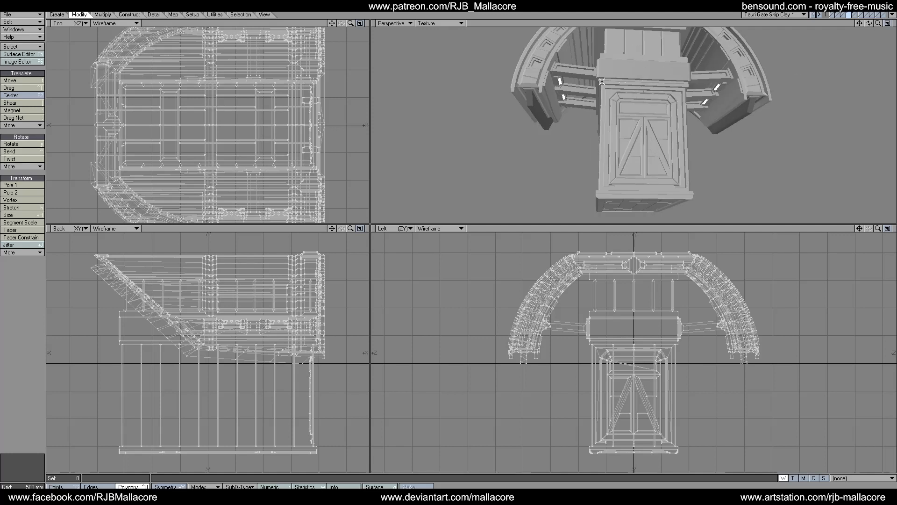
mouse_move(869, 24)
left_mouse_down()
mouse_move(878, 3)
mouse_move(879, 23)
mouse_move(888, 23)
mouse_move(876, 22)
left_mouse_up()
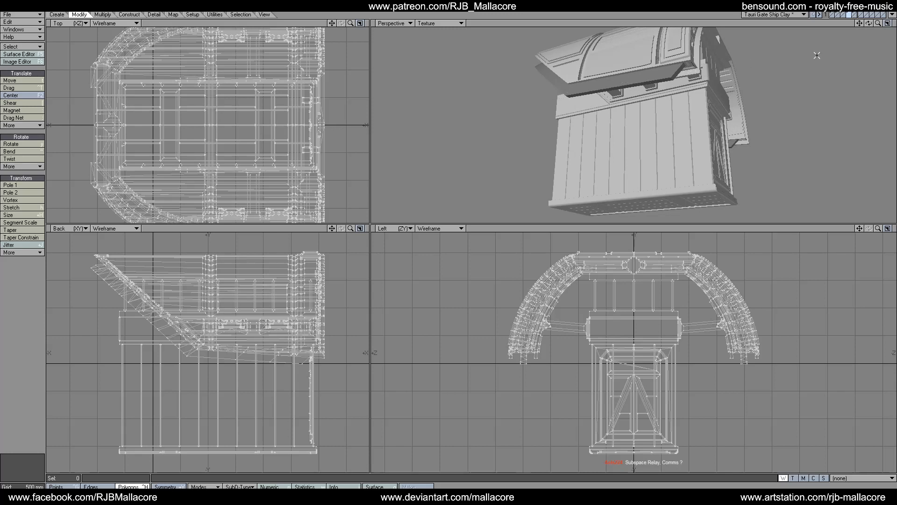
left_click_drag(869, 23, 861, 43)
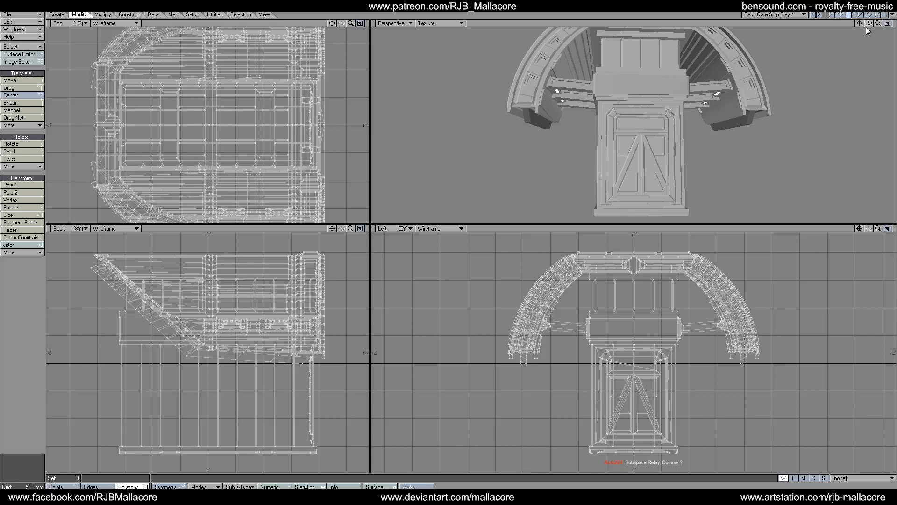
mouse_move(868, 23)
left_mouse_down()
mouse_move(870, 41)
mouse_move(868, 29)
mouse_move(844, 30)
mouse_move(889, 32)
mouse_move(868, 23)
left_mouse_up()
Fit the fourth layer in all views and examine the container module and roof shell from the side, door end and above.
key("a")
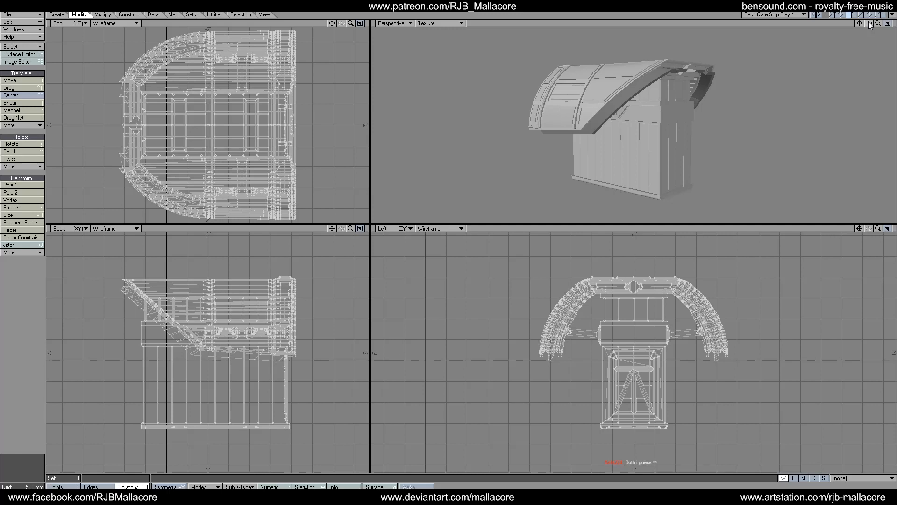
left_click_drag(868, 23, 896, 23)
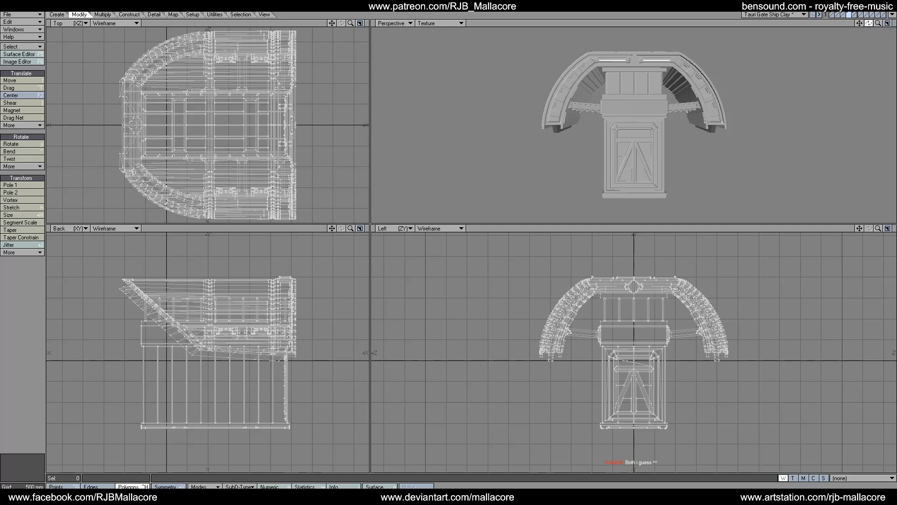
left_click_drag(869, 23, 846, 49)
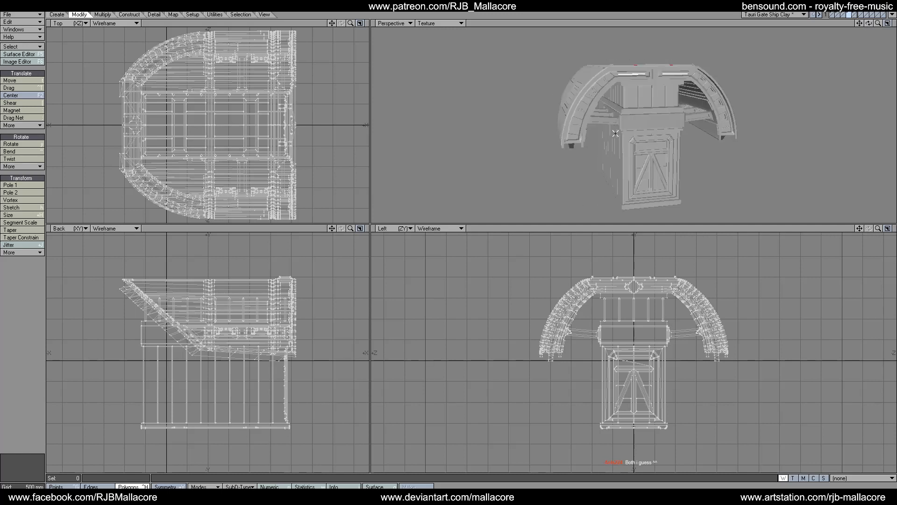
left_click_drag(877, 23, 826, 24)
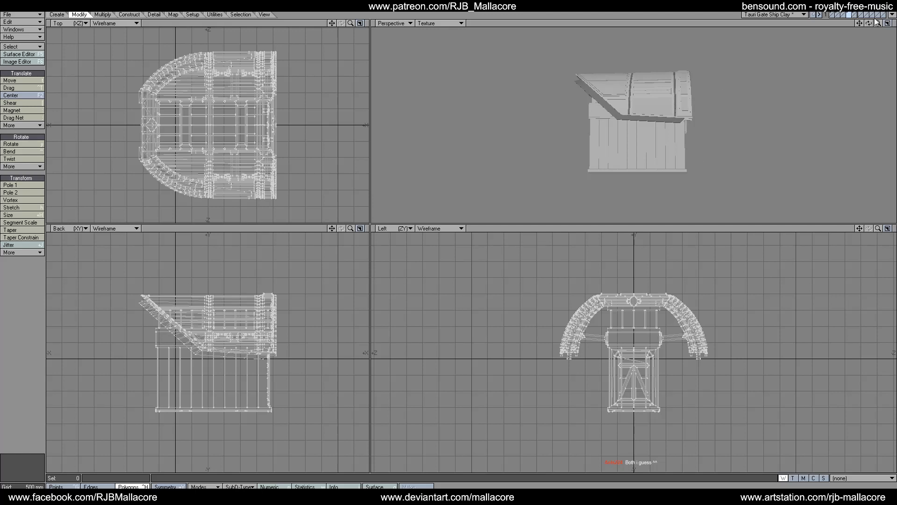
left_click_drag(868, 23, 820, 39)
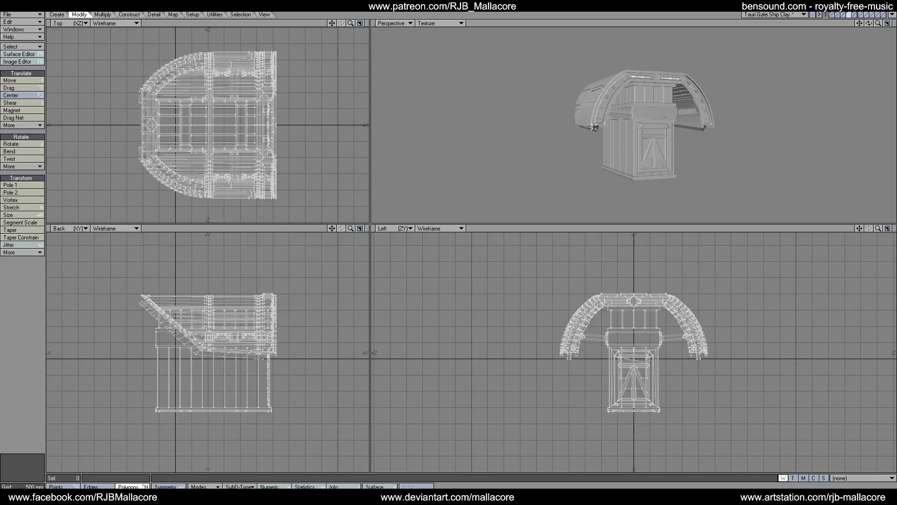
left_click_drag(866, 23, 818, 25)
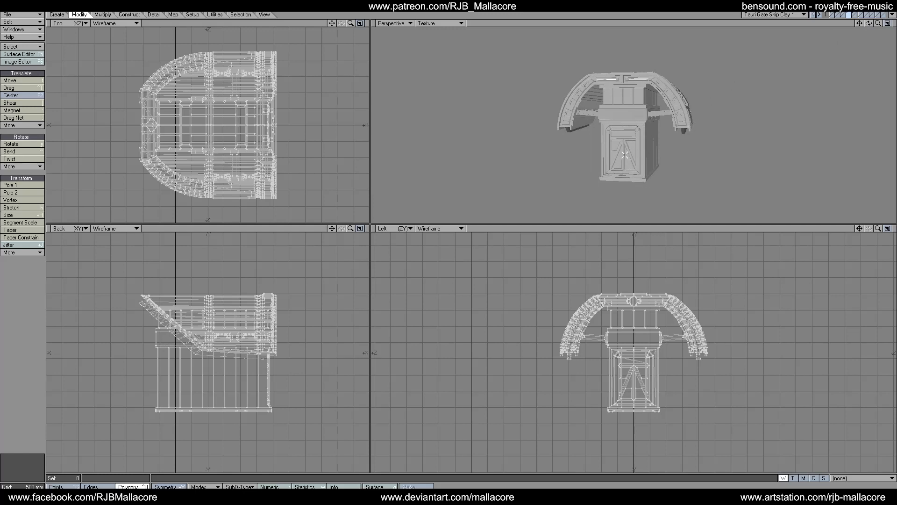
left_click_drag(866, 26, 710, 99)
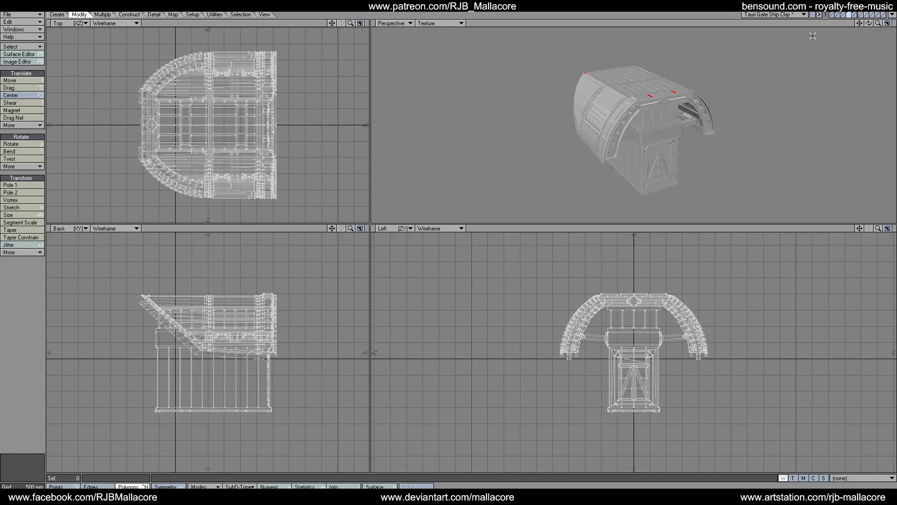
Inspect the container module from low angles and close up along its panelled side wall.
mouse_move(859, 22)
left_mouse_down()
mouse_move(881, 6)
mouse_move(851, 30)
left_mouse_up()
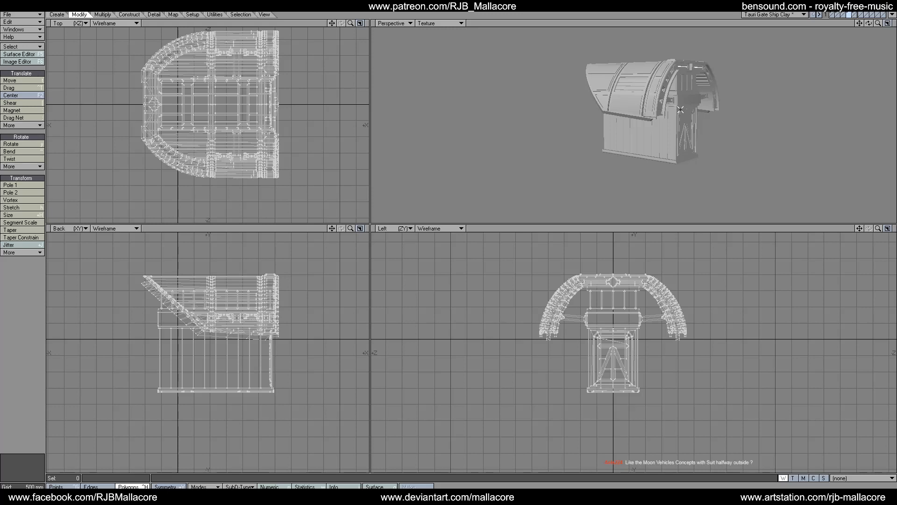
left_click_drag(869, 23, 629, 132)
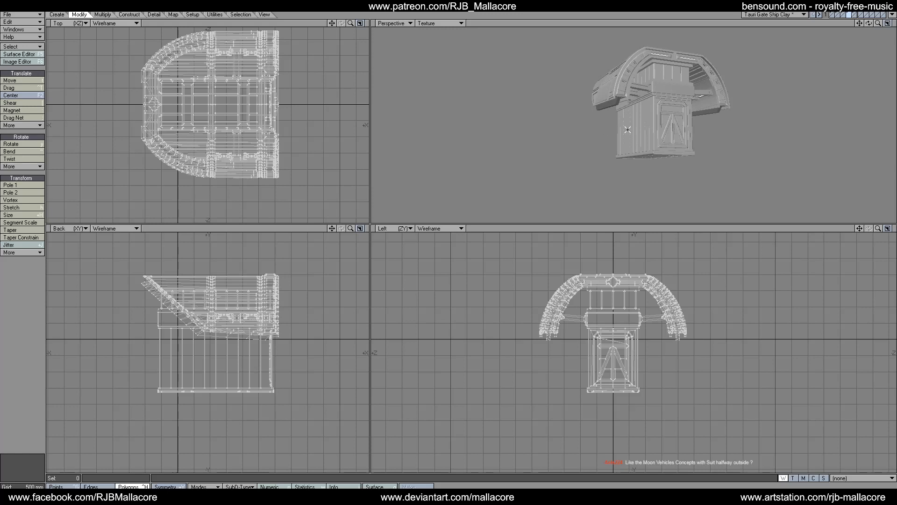
left_click_drag(869, 23, 684, 97)
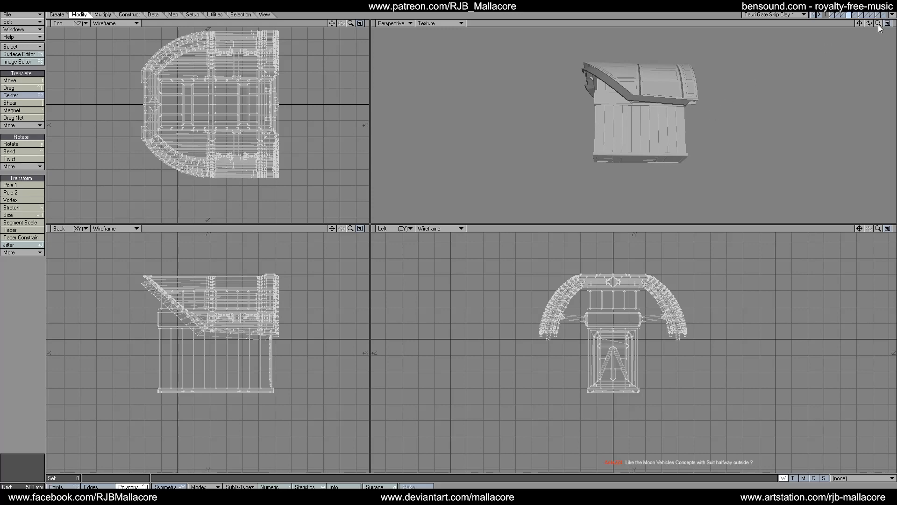
mouse_move(880, 27)
left_mouse_down()
mouse_move(896, 42)
mouse_move(871, 36)
left_mouse_up()
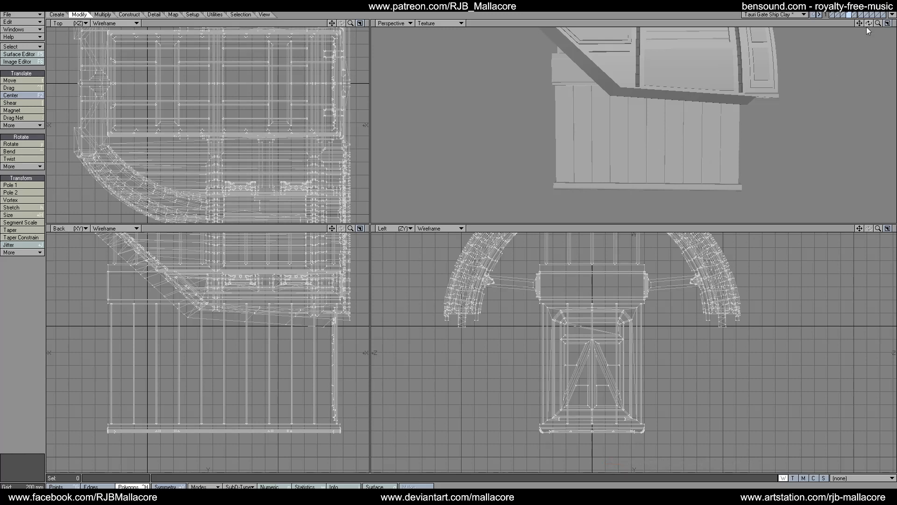
mouse_move(868, 28)
left_mouse_down()
mouse_move(860, 25)
mouse_move(878, 26)
left_mouse_up()
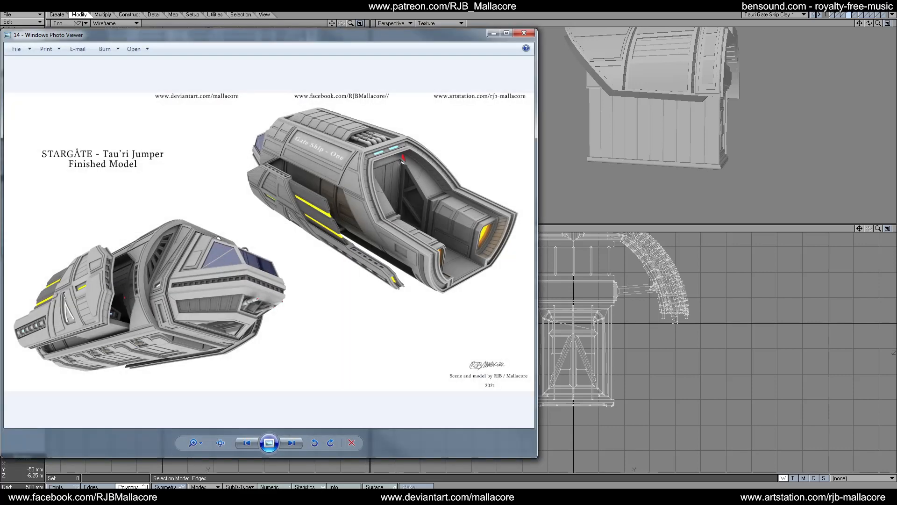
Enlarge the Tau'ri Jumper image in Windows Photo Viewer and review the finished-model renders and the Puddle Jumper and Stargate size comparisons.
double_click(508, 36)
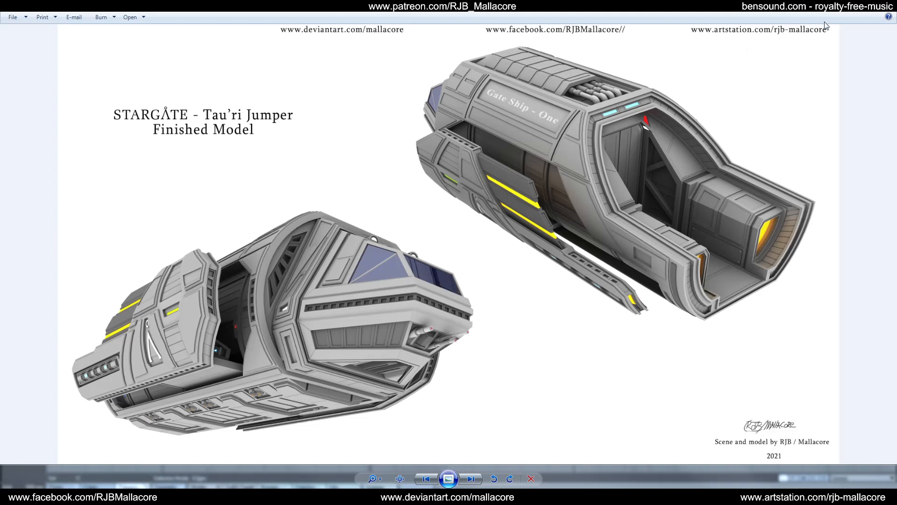
left_click(470, 479)
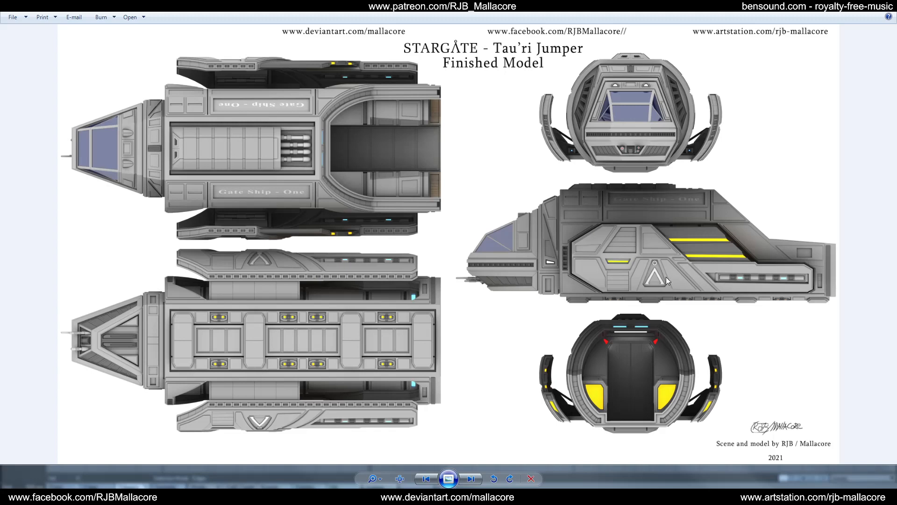
left_click(466, 476)
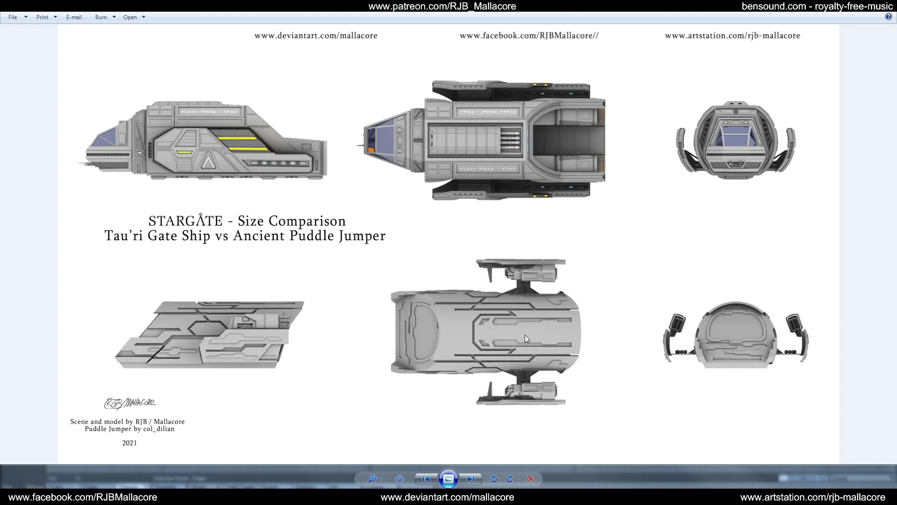
left_click(466, 480)
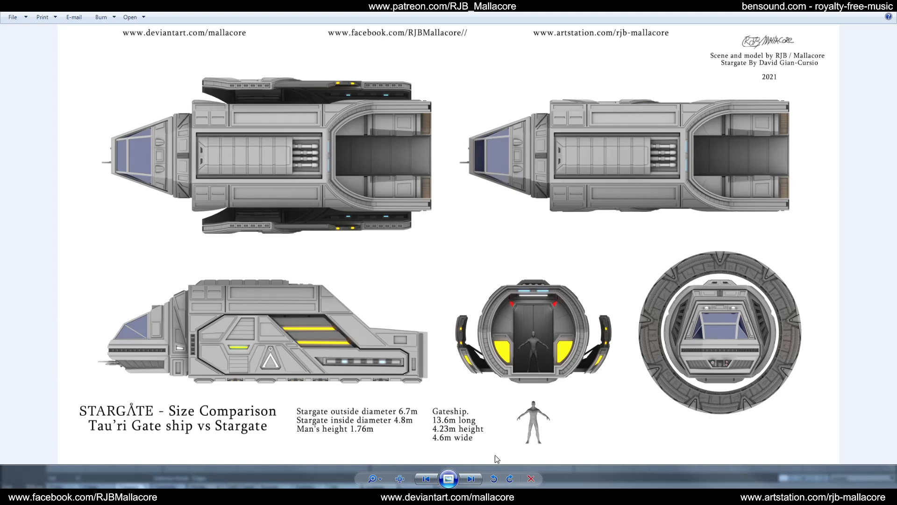
left_click(474, 477)
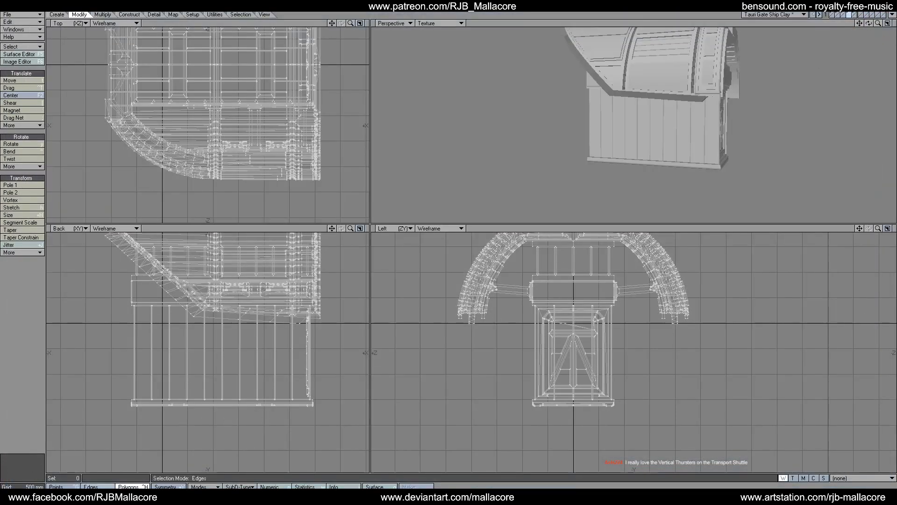
Switch back to Windows Photo Viewer and page forward past the gate ship images to the Heavy Shuttle renders.
key("ctrl+g")
key("alt+Tab")
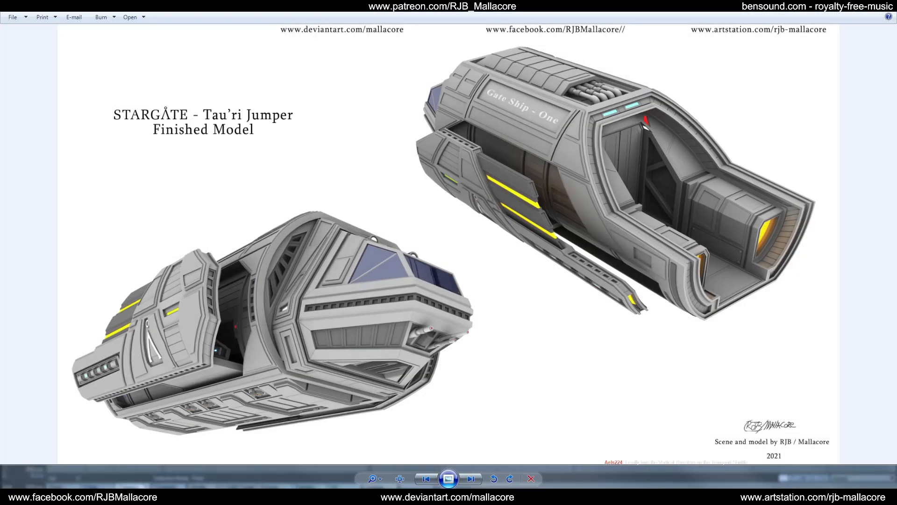
left_click(471, 478)
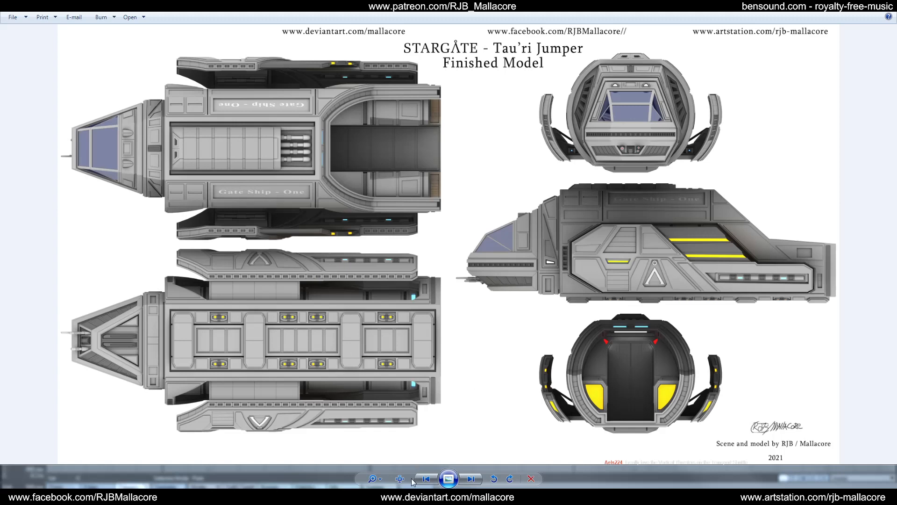
left_click(467, 480)
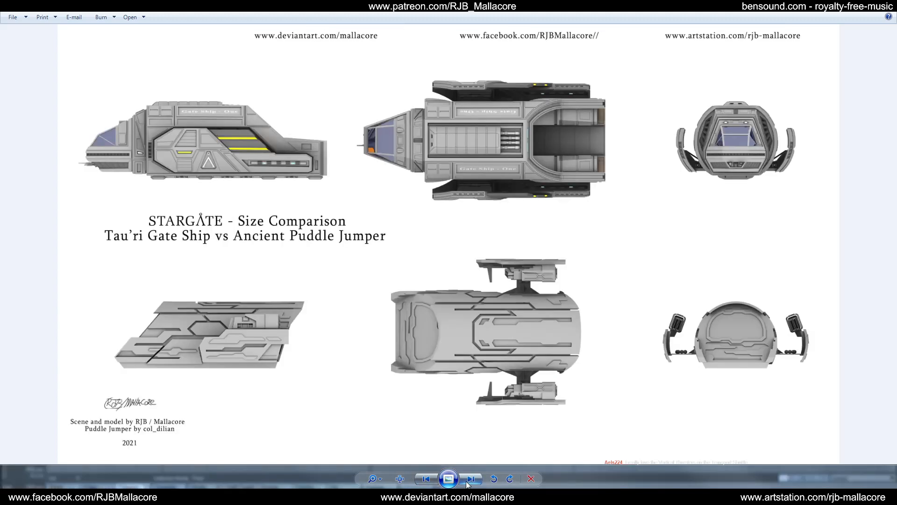
left_click(466, 481)
left_click(465, 480)
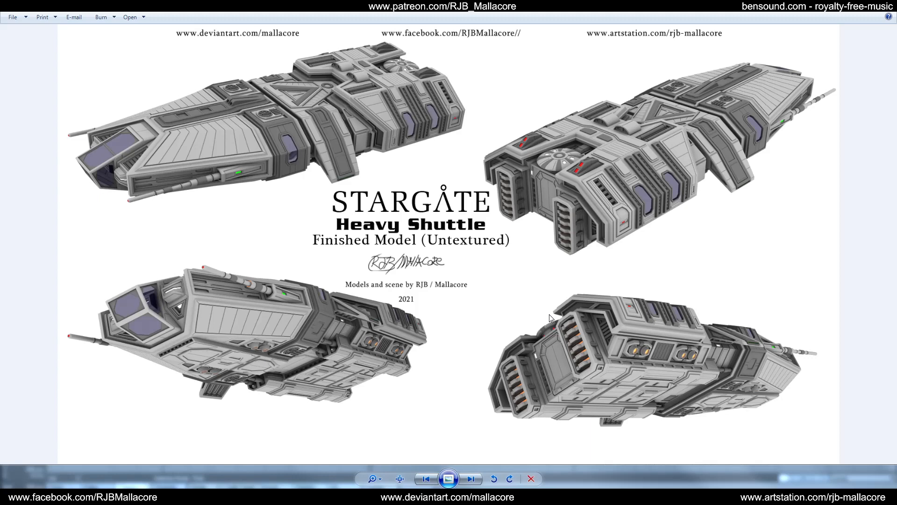
Page on through the Destiny Shuttle comparison to the Heavy Shuttle Scale Chart with the large ships.
left_click(475, 479)
left_click(475, 479)
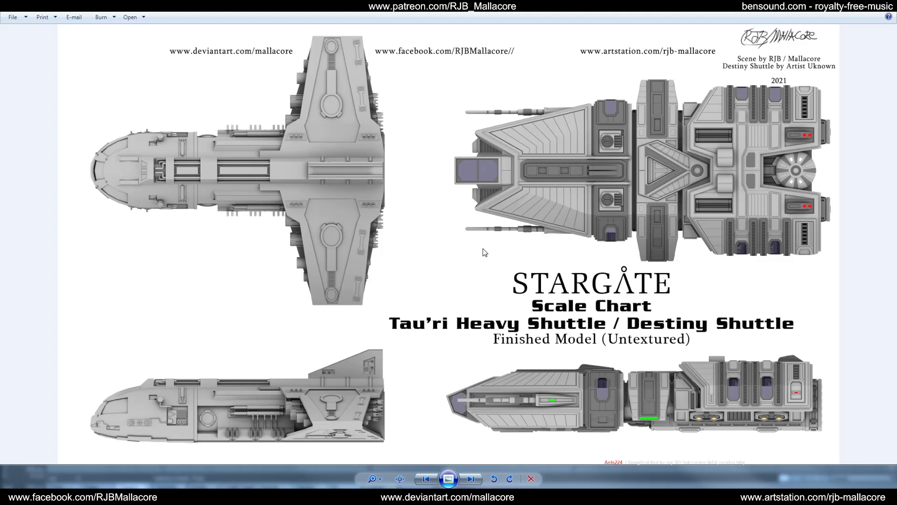
left_click(471, 479)
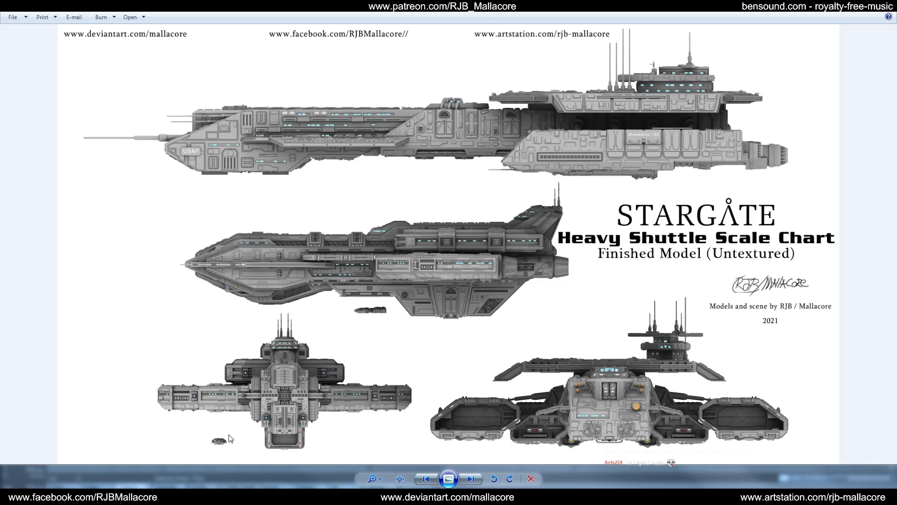
Examine the Heavy Shuttle Scale Chart up close, comparing the small shuttle with the large ships in side and front view.
scroll(226, 444, "up", 3)
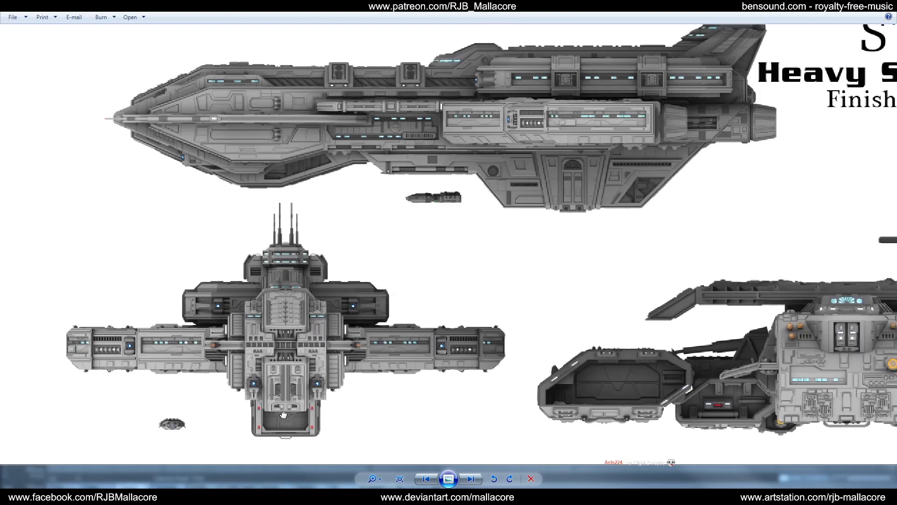
left_click_drag(284, 415, 277, 383)
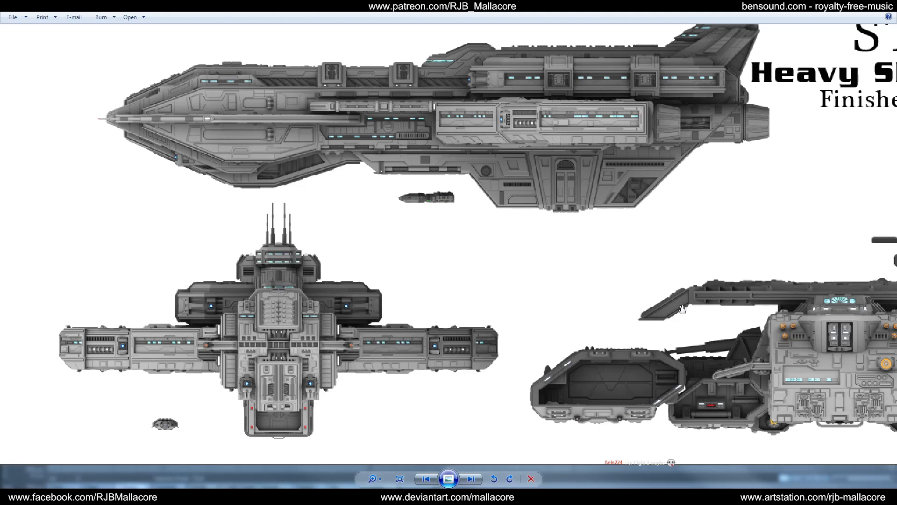
left_click_drag(707, 219, 691, 276)
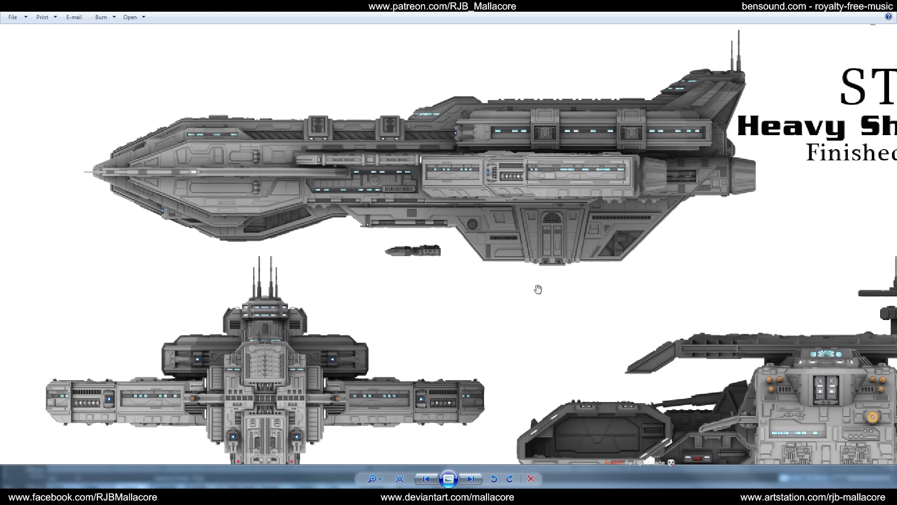
left_click_drag(537, 286, 605, 246)
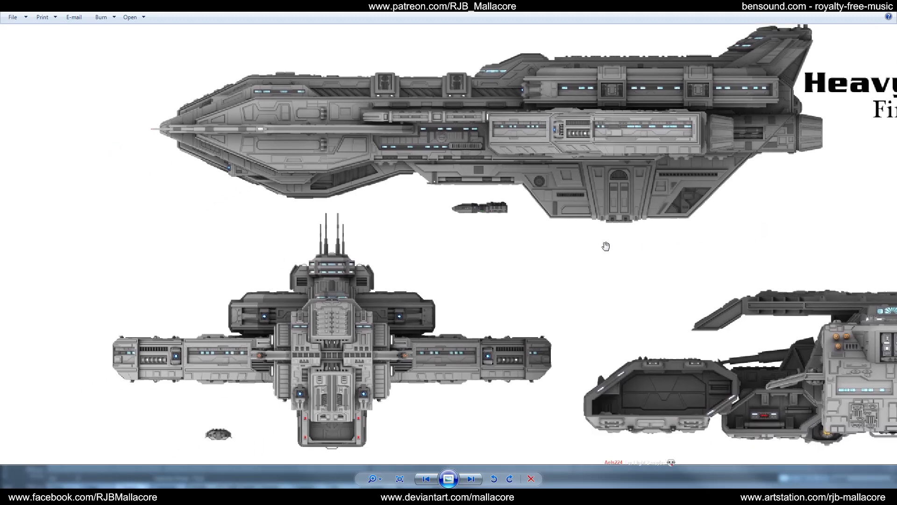
left_click_drag(625, 168, 645, 258)
scroll(634, 264, "down", 1)
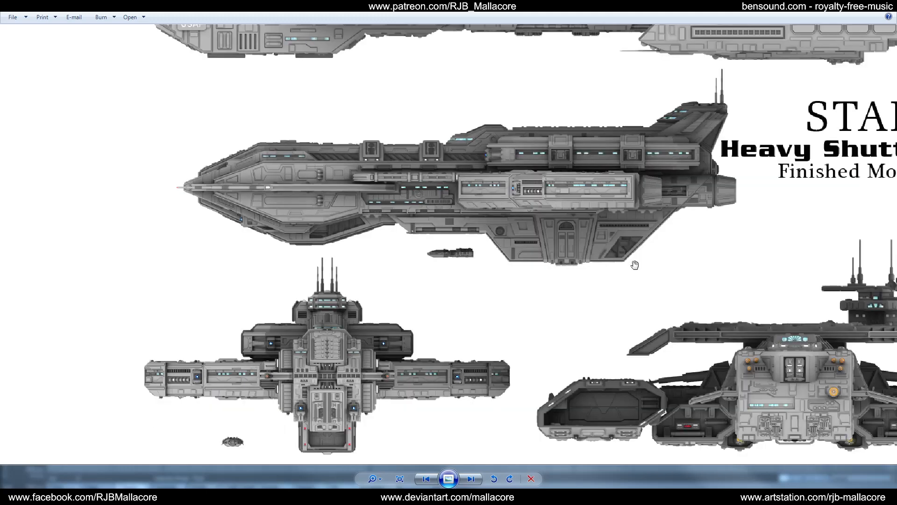
scroll(680, 186, "down", 1)
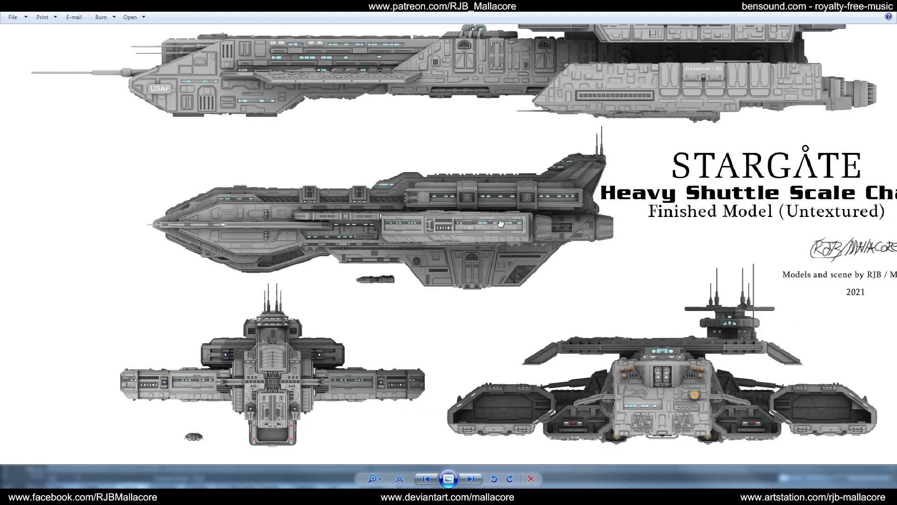
scroll(396, 287, "down", 2)
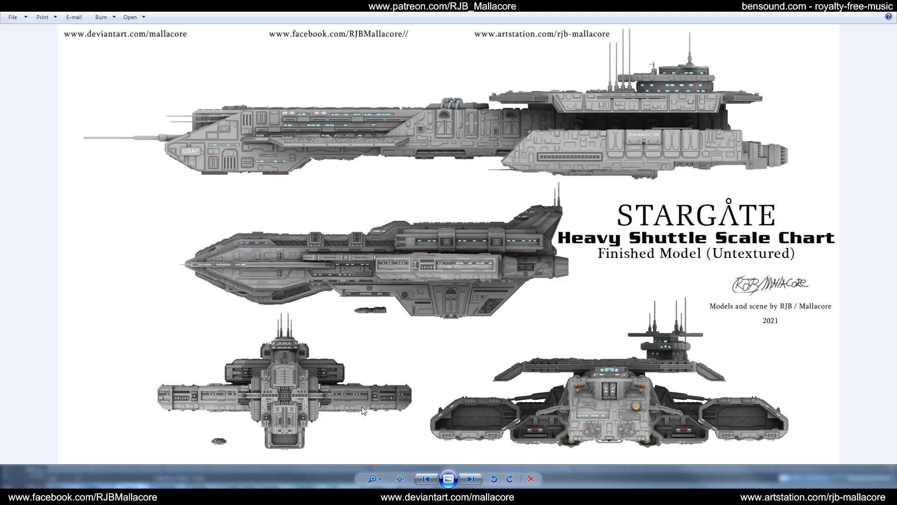
scroll(364, 411, "up", 2)
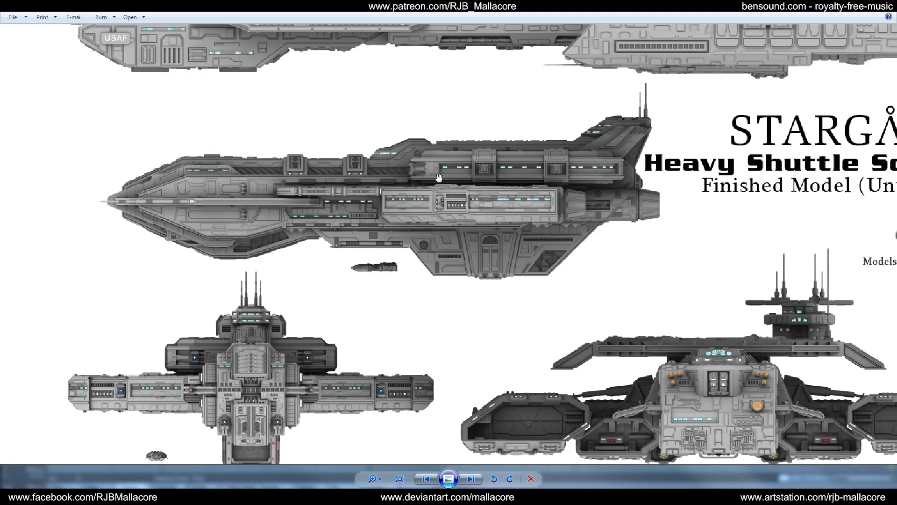
Examine the Heavy Shuttle Scale Chart's middle ship in side and front view against the small shuttle beside it.
scroll(438, 178, "up", 3)
left_click_drag(438, 214, 522, 252)
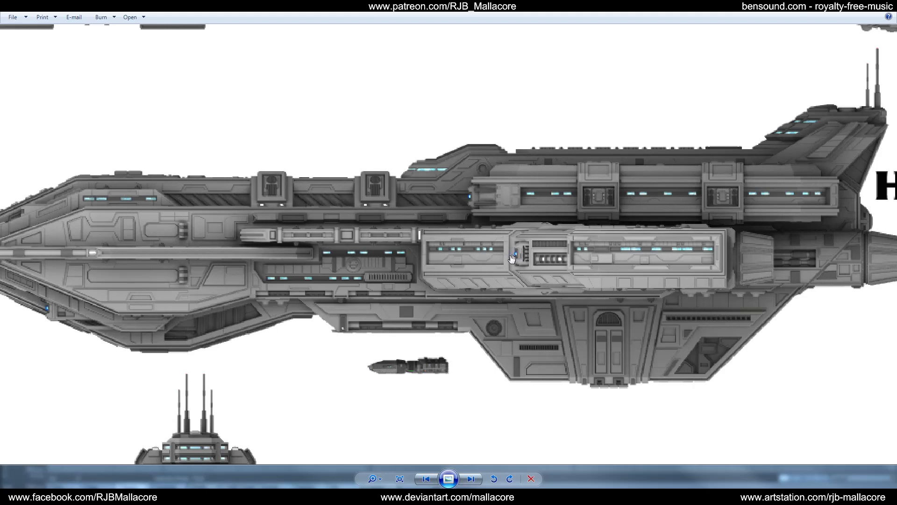
scroll(514, 256, "up", 2)
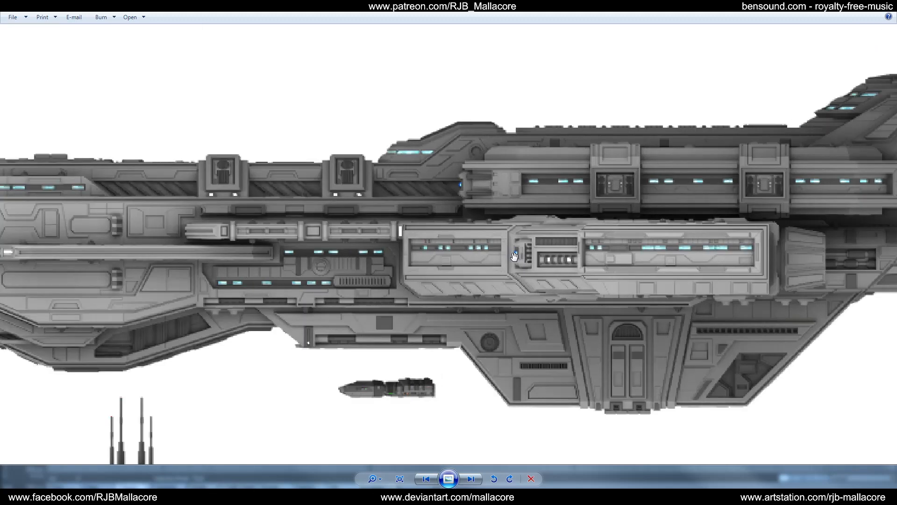
scroll(517, 254, "down", 4)
scroll(516, 254, "down", 4)
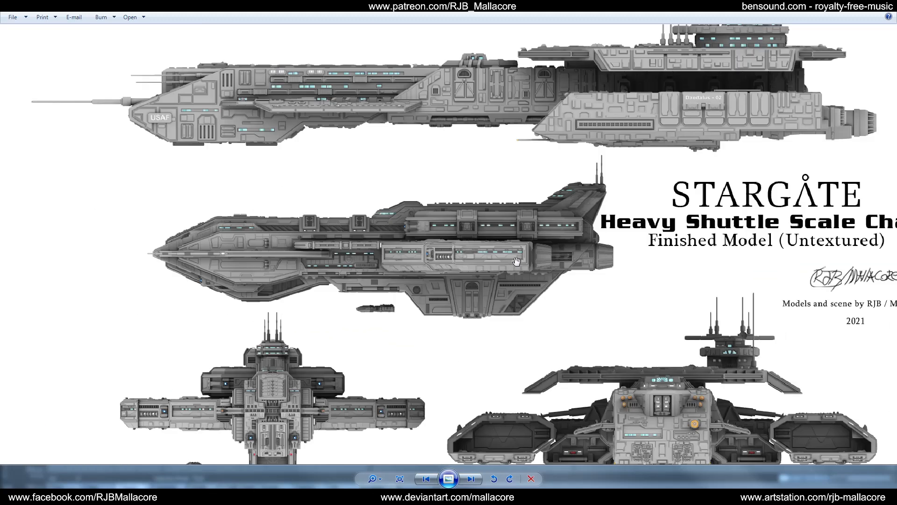
scroll(300, 417, "up", 5)
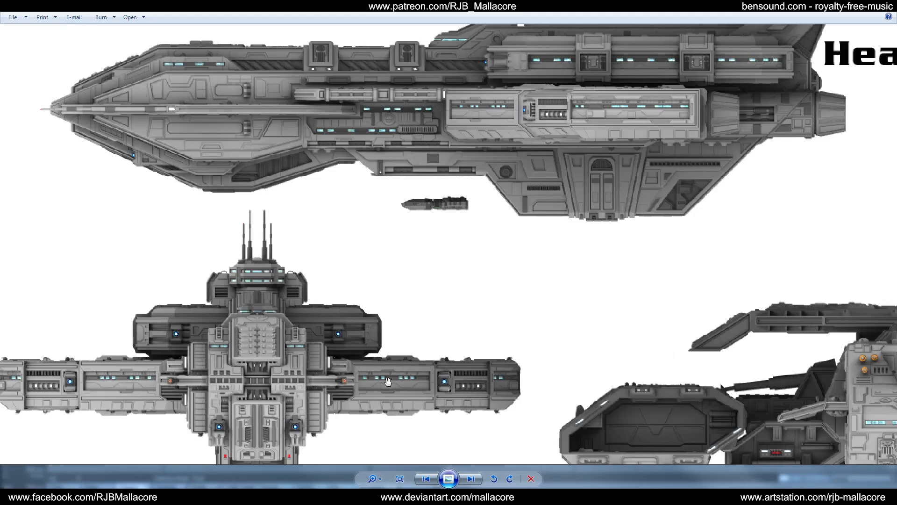
scroll(388, 382, "down", 4)
Page forward through the three space scenes with the shuttle to the Helios perspective render sheet.
left_click(467, 477)
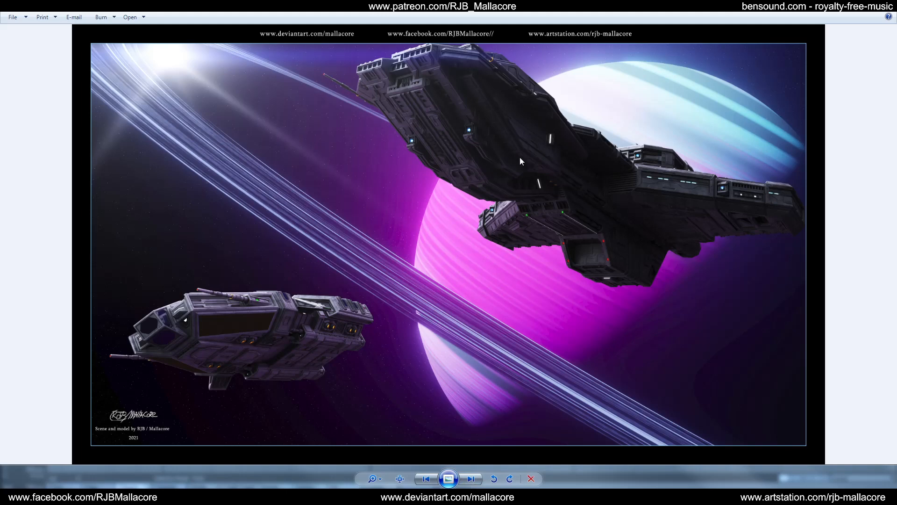
left_click(474, 478)
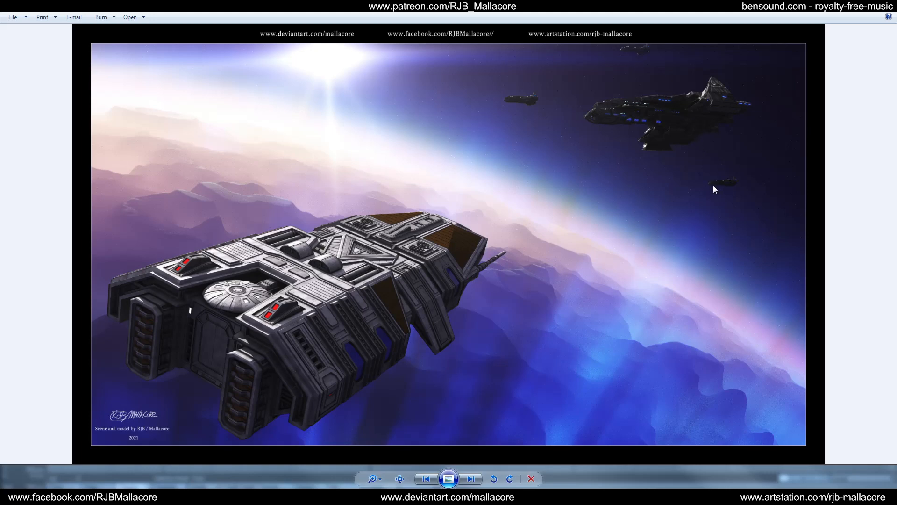
left_click(470, 479)
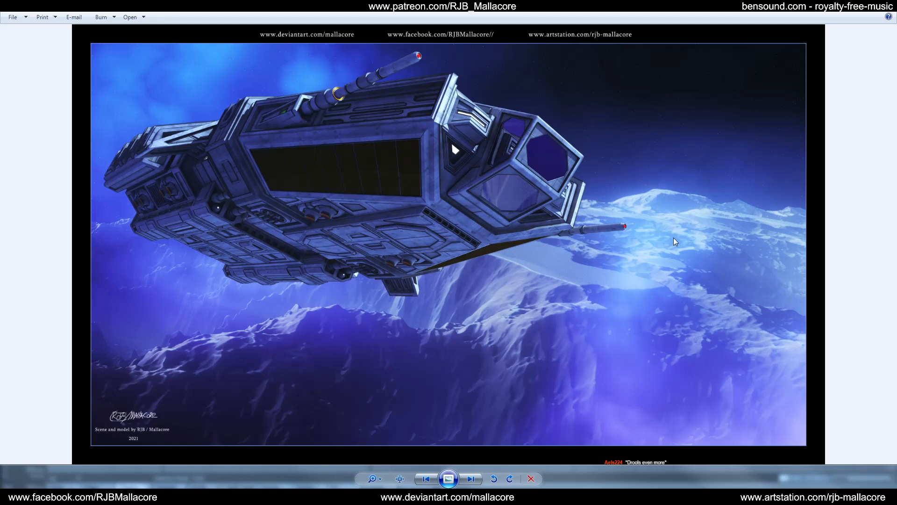
left_click(476, 482)
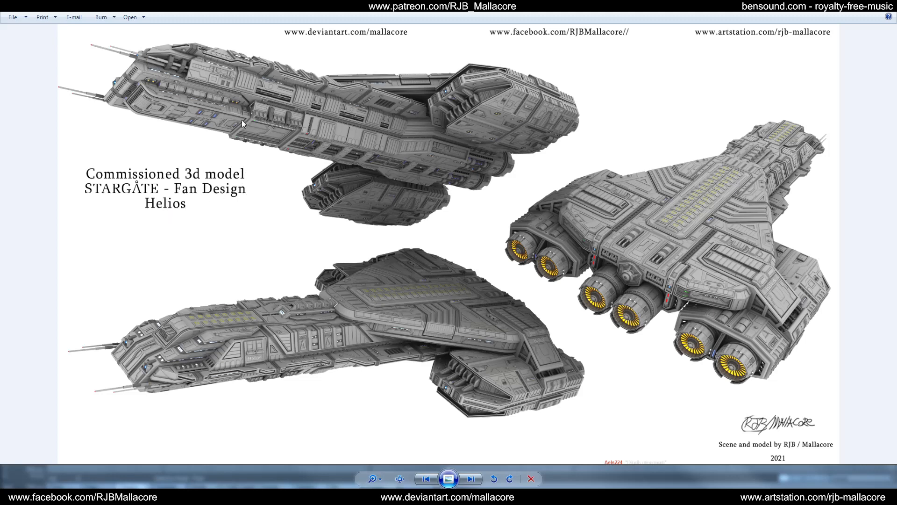
Examine the Helios underside render up close, along with the hull and wing details of the rear three-quarter render.
scroll(242, 119, "up", 3)
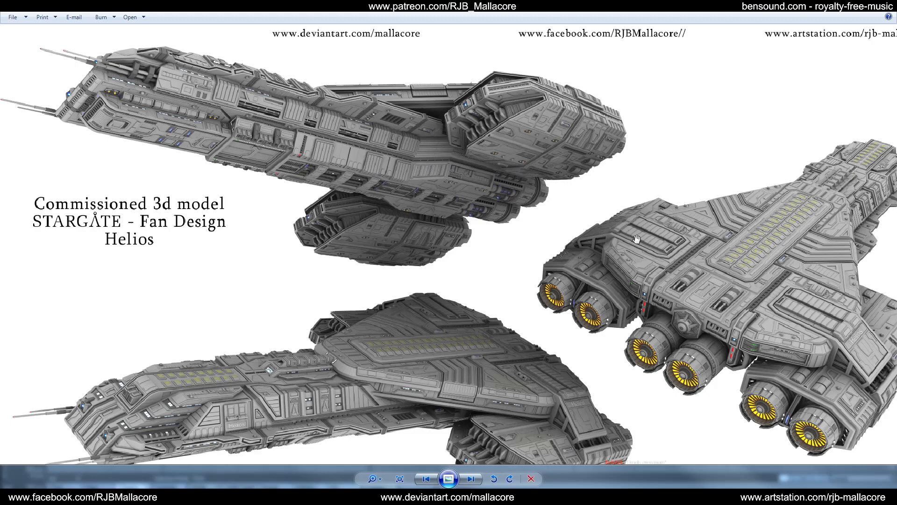
scroll(202, 125, "up", 2)
left_click_drag(297, 120, 303, 181)
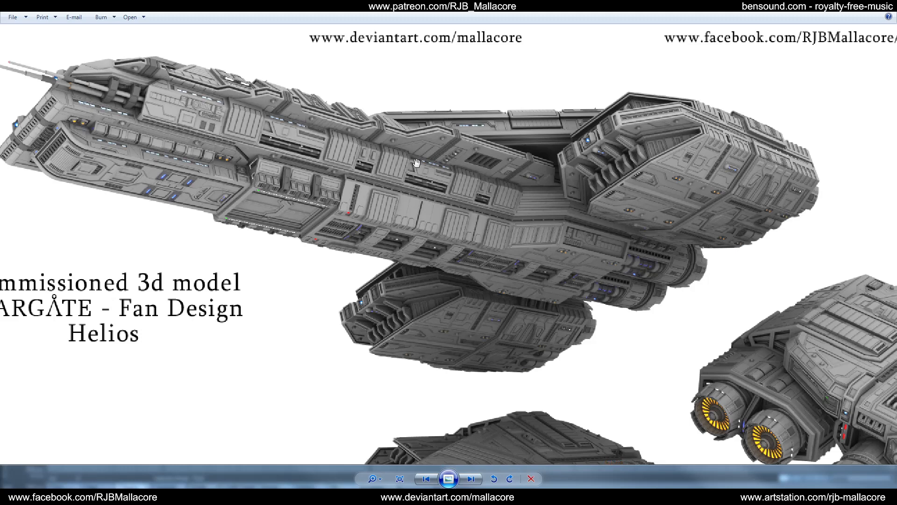
scroll(563, 212, "down", 2)
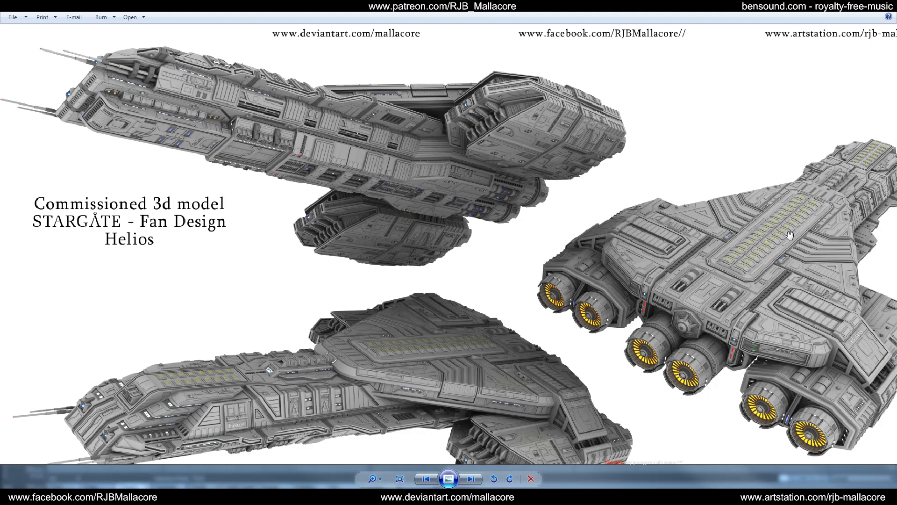
scroll(789, 235, "up", 1)
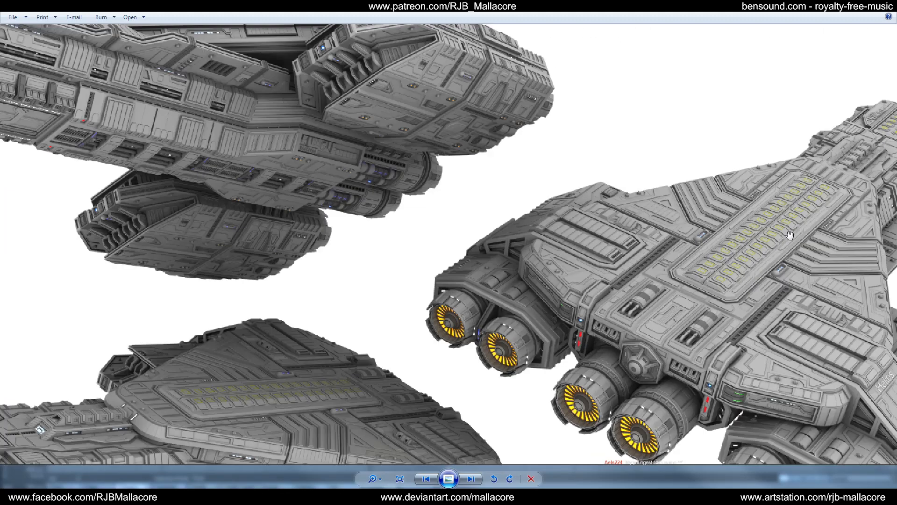
scroll(790, 235, "up", 1)
left_click_drag(844, 186, 593, 273)
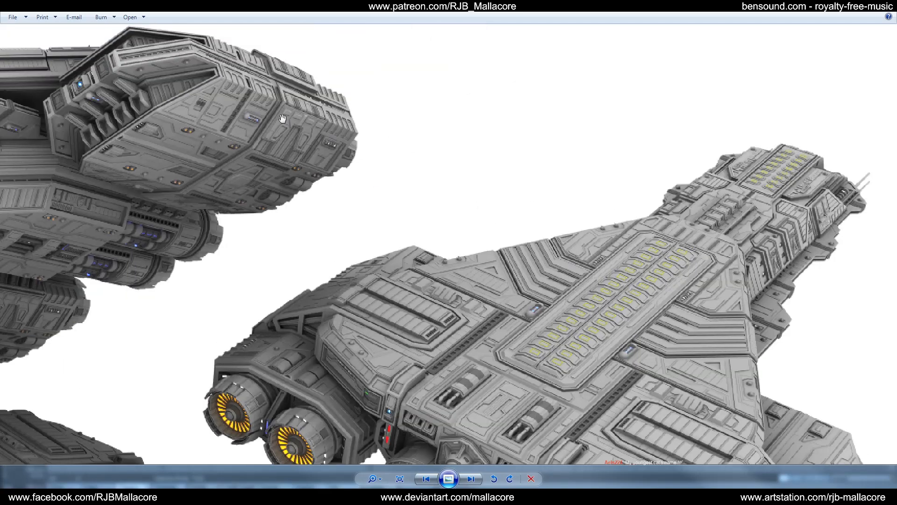
scroll(283, 118, "down", 4)
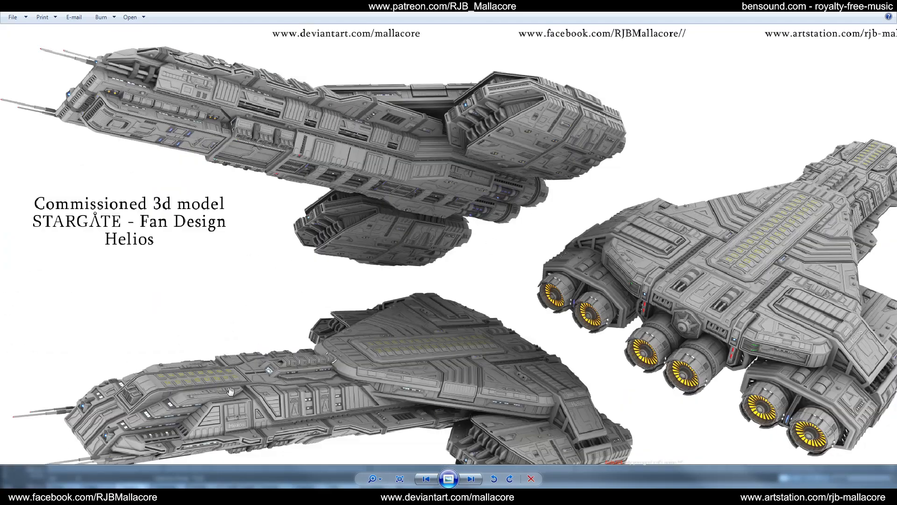
Inspect the Helios front three-quarter render from the side pod along the hull to the bow and nameplate.
scroll(208, 392, "up", 2)
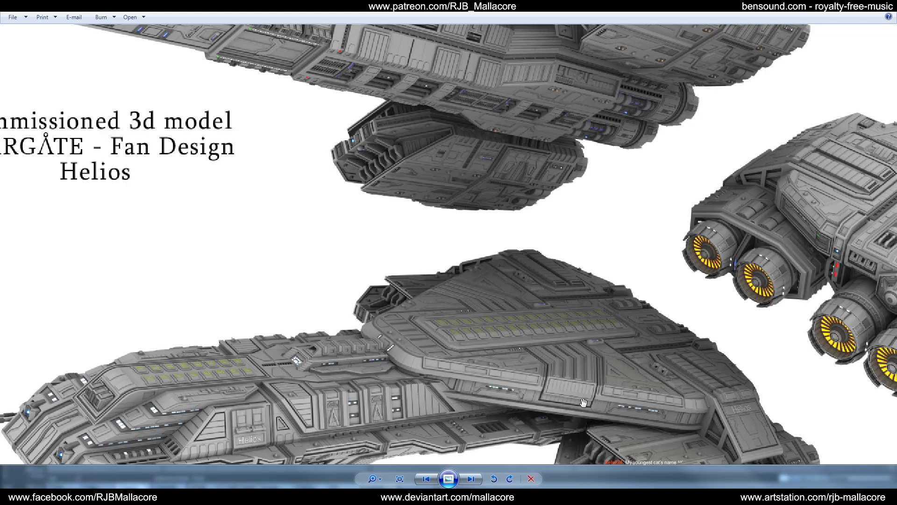
left_click_drag(586, 407, 576, 297)
scroll(566, 390, "up", 3)
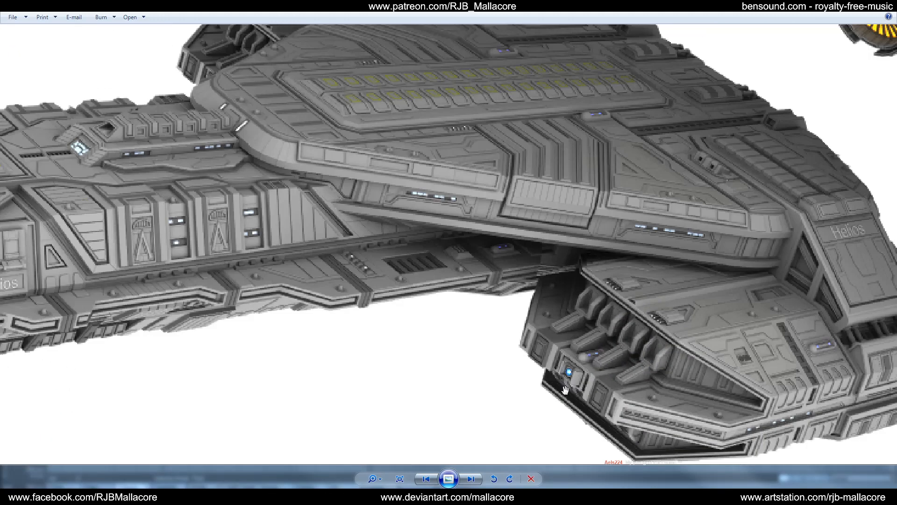
left_click_drag(506, 372, 736, 324)
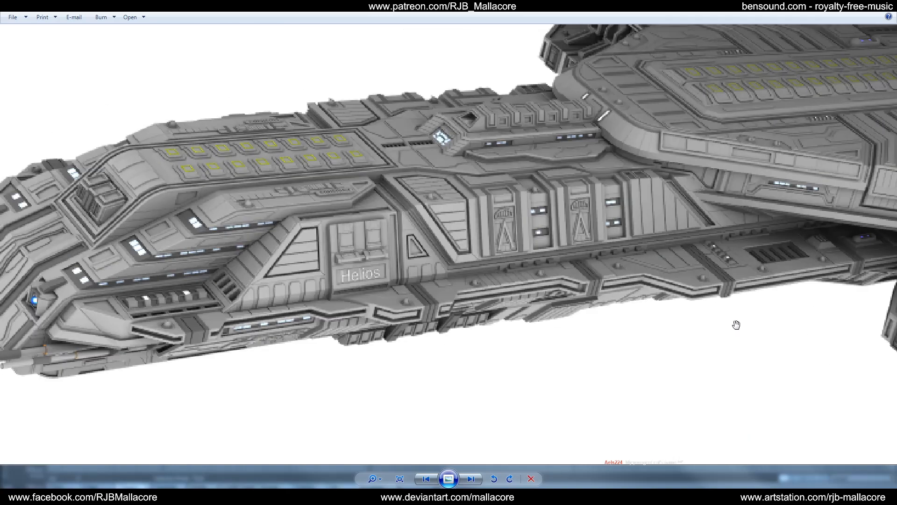
left_click_drag(407, 323, 577, 326)
left_click_drag(795, 252, 420, 251)
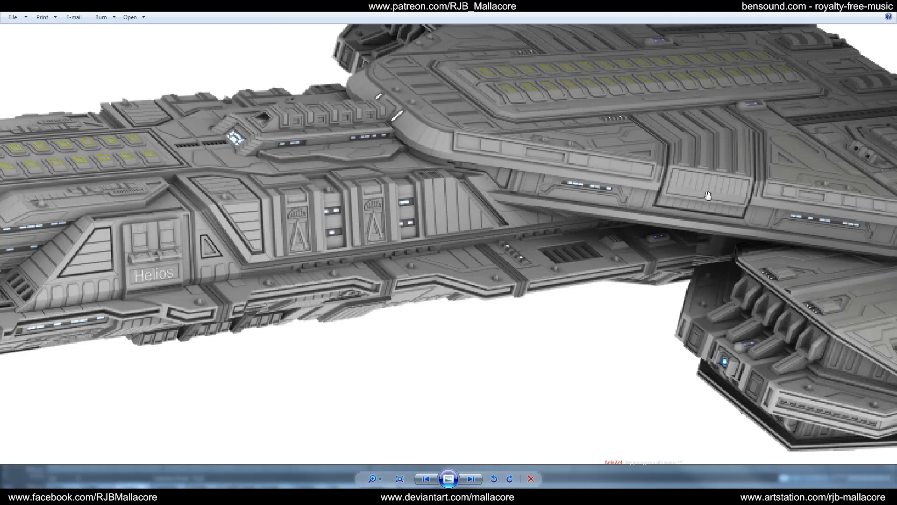
scroll(708, 195, "down", 5)
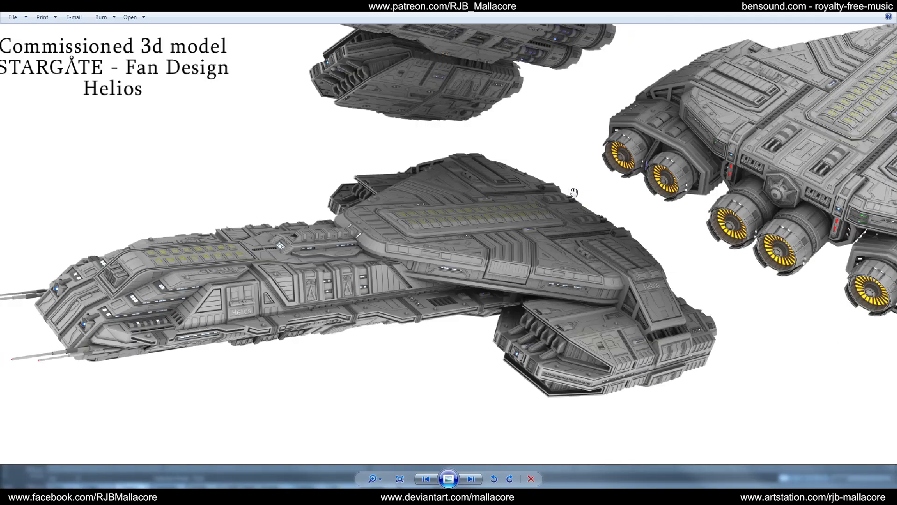
scroll(713, 183, "down", 1)
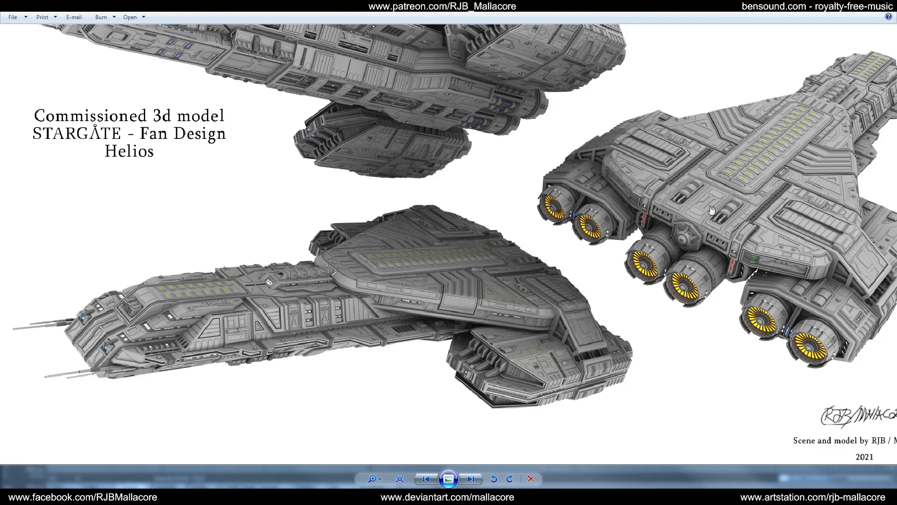
Inspect the engines, upper deck and forward hull in the Helios rear three-quarter render.
left_click_drag(797, 163, 689, 223)
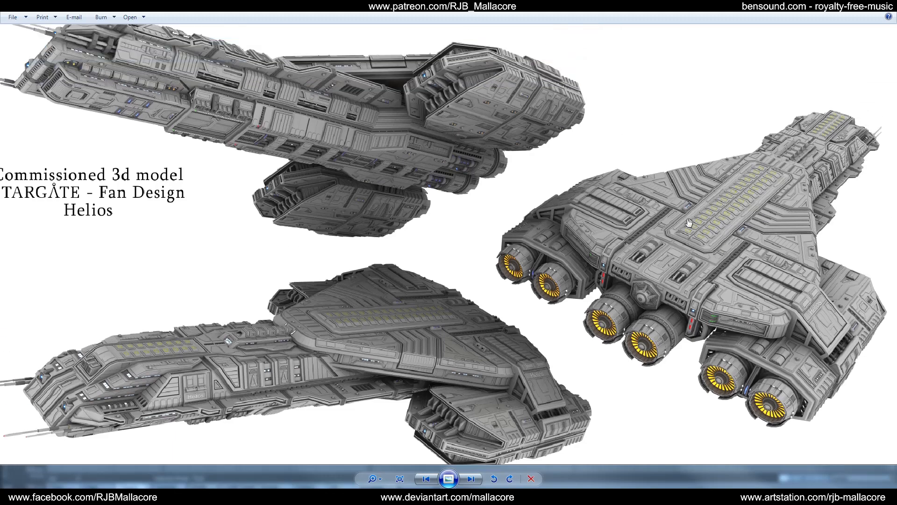
scroll(582, 231, "up", 2)
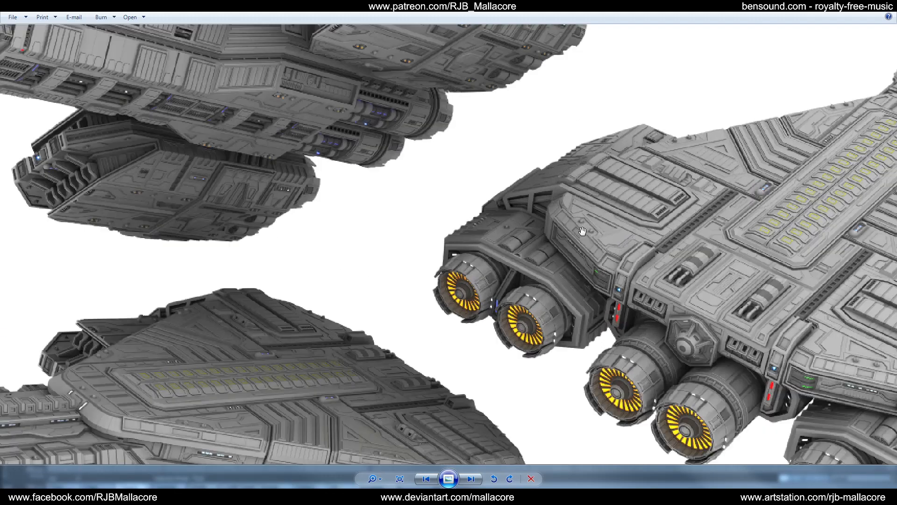
left_click_drag(827, 320, 695, 302)
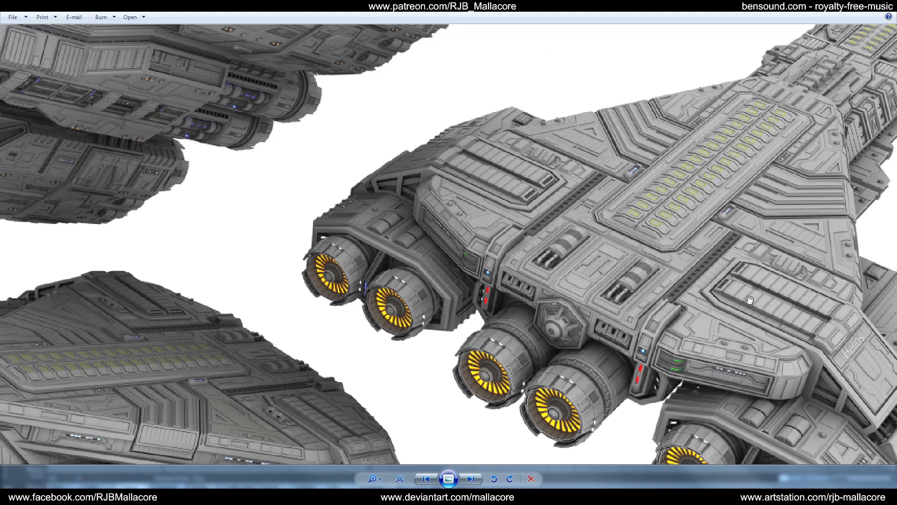
left_click_drag(764, 301, 747, 317)
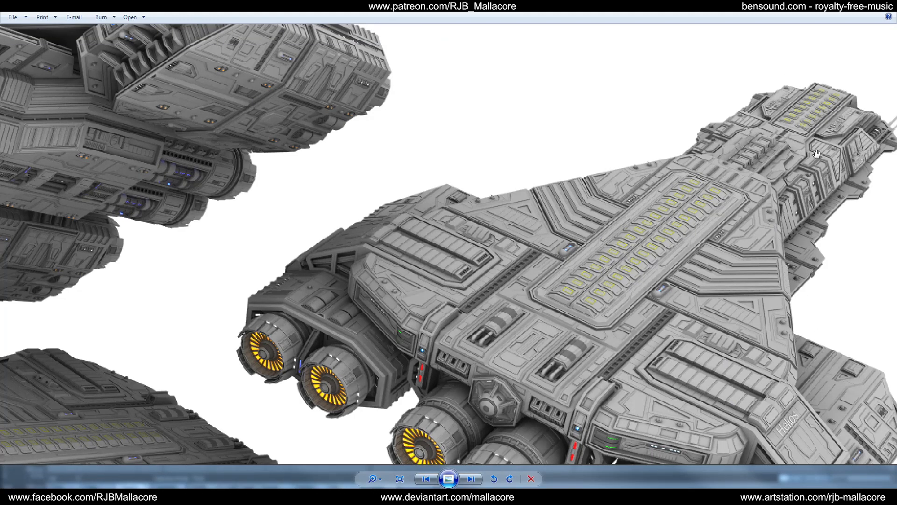
left_click_drag(544, 246, 699, 187)
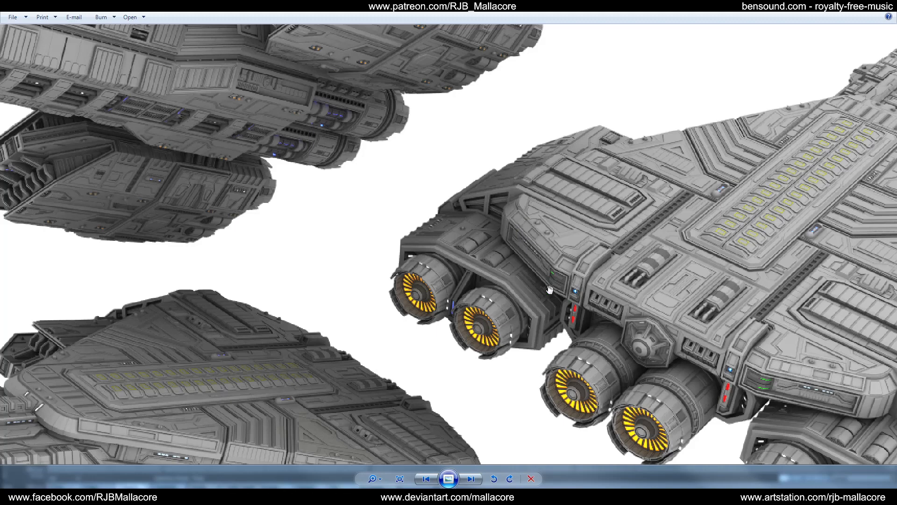
scroll(565, 269, "down", 2)
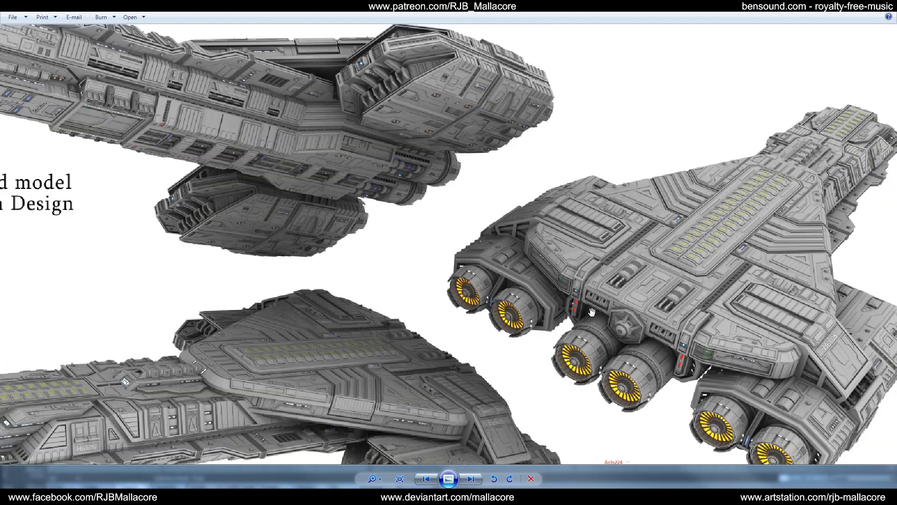
Page forward to the Helios orthographic sheet and examine the ship's top view up close.
left_click(471, 479)
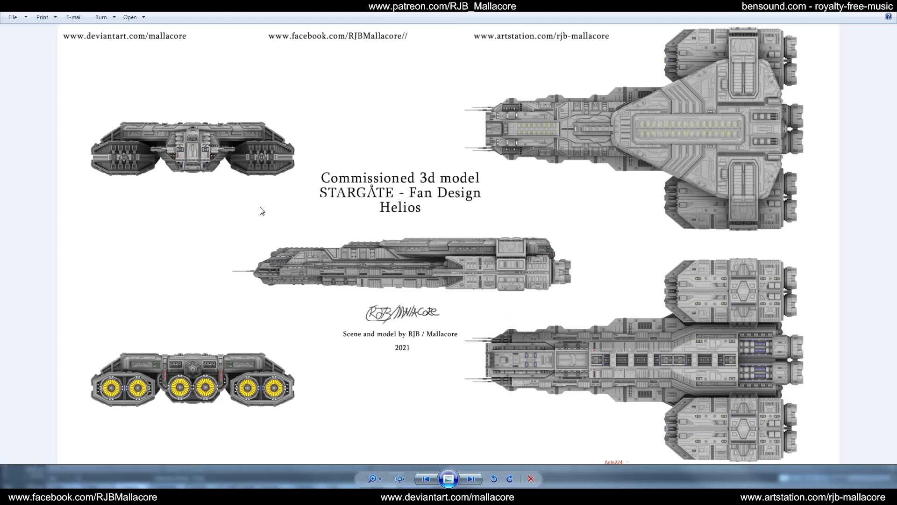
scroll(603, 136, "up", 2)
scroll(604, 136, "up", 1)
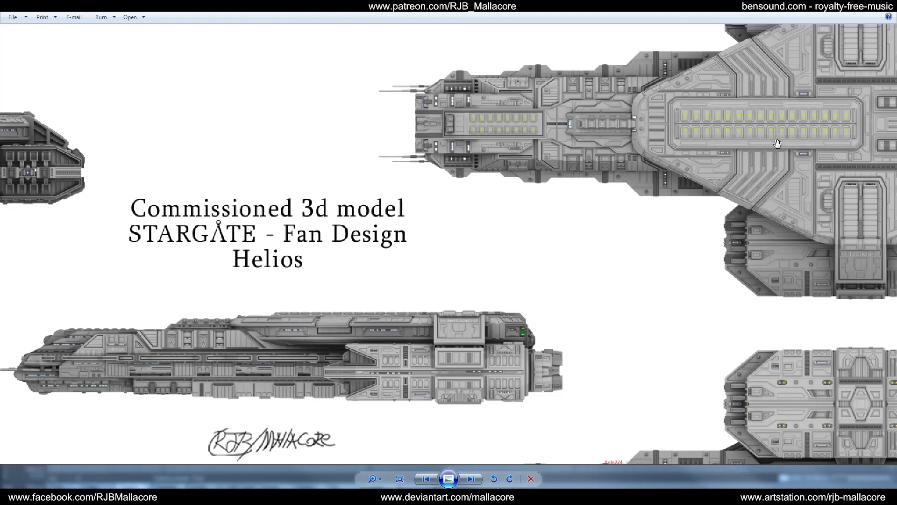
left_click_drag(777, 143, 550, 171)
left_click_drag(702, 127, 695, 183)
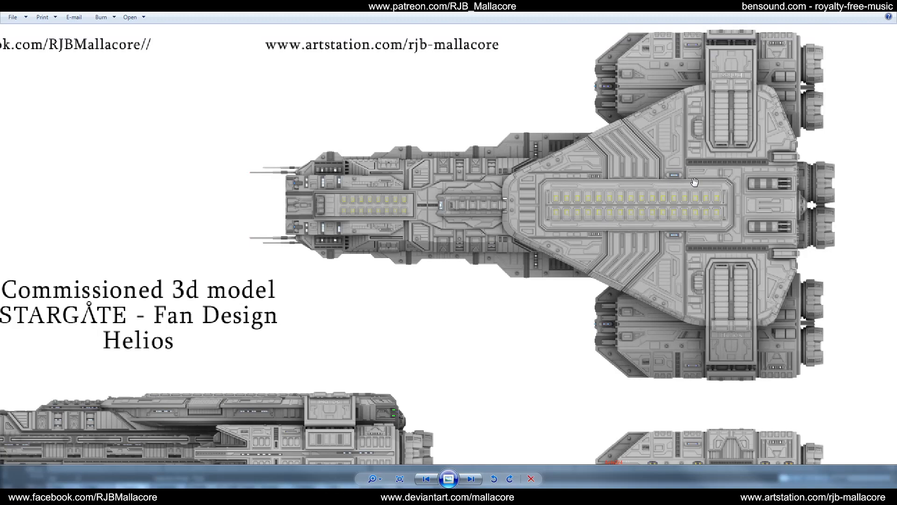
scroll(739, 238, "up", 2)
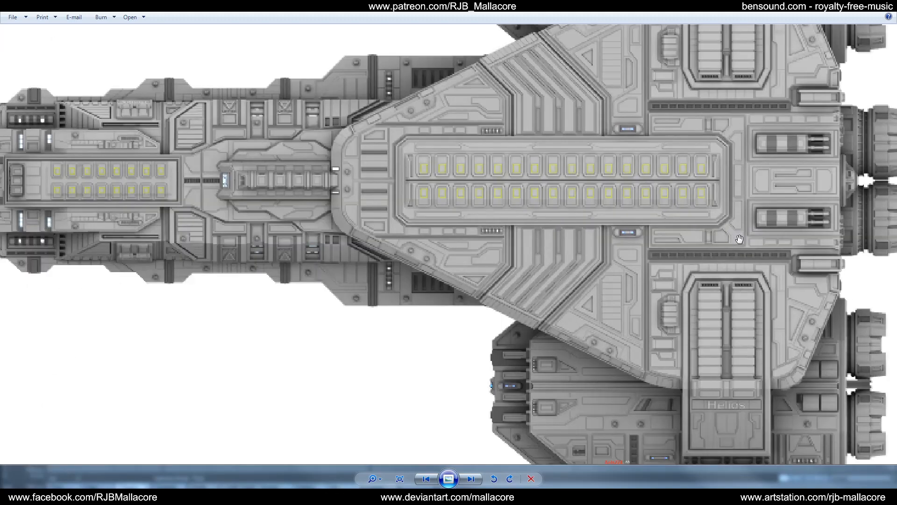
scroll(730, 206, "down", 1)
left_click_drag(781, 153, 713, 254)
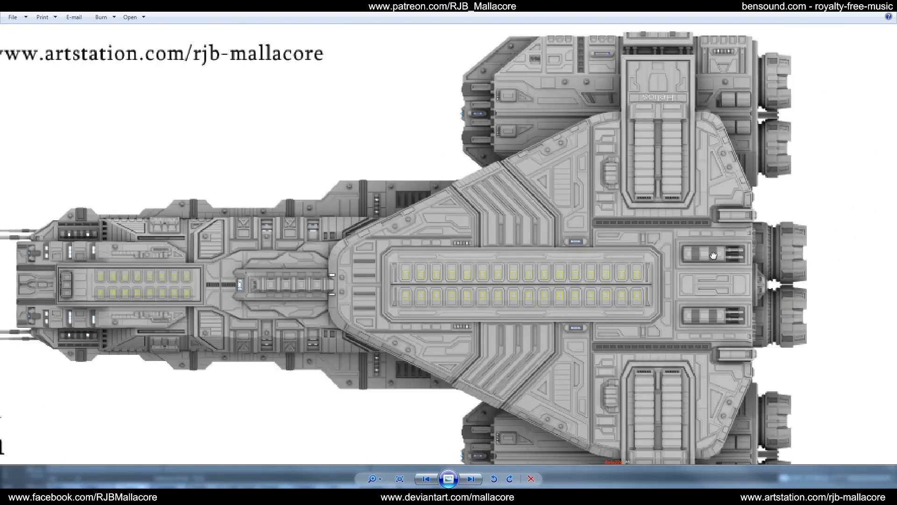
Review the bottom, side, front and rear views on the Helios orthographic sheet, ending with the whole sheet in view.
scroll(632, 271, "down", 1)
left_click_drag(447, 271, 564, 186)
scroll(553, 243, "down", 3)
left_click_drag(503, 364, 644, 242)
scroll(678, 337, "up", 4)
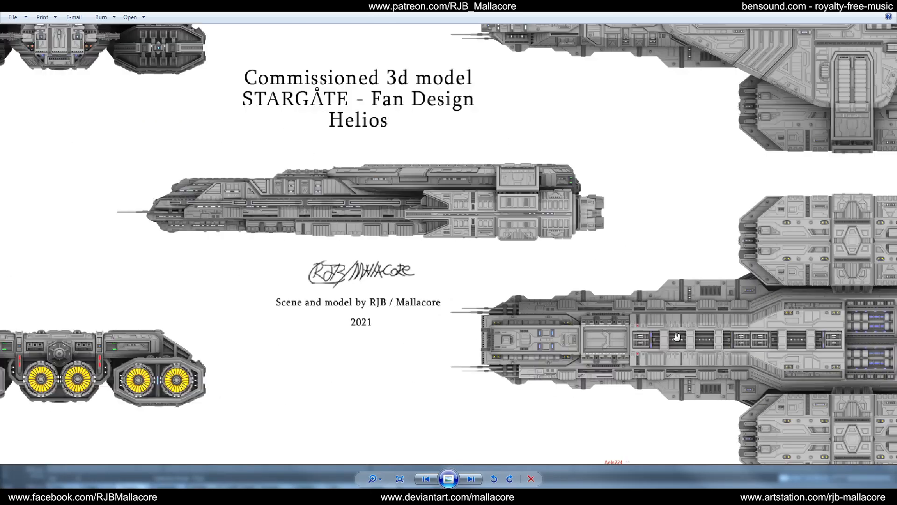
scroll(579, 240, "down", 3)
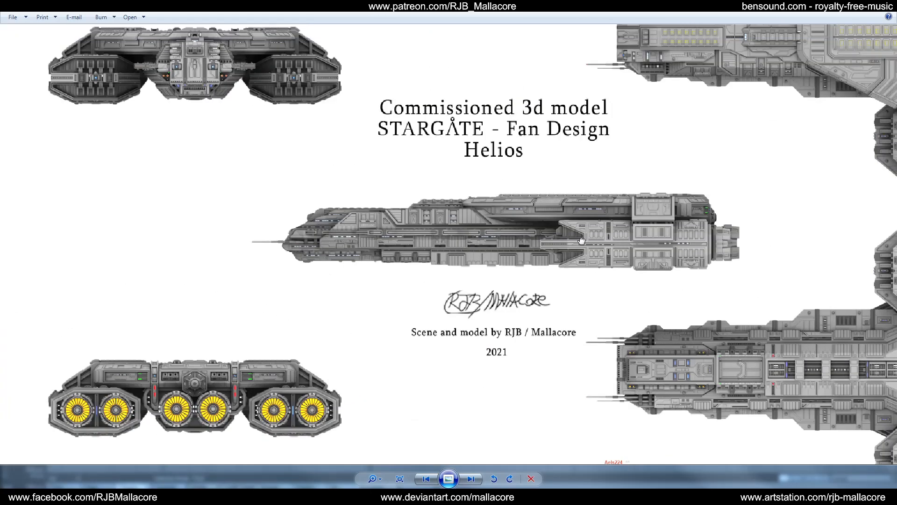
left_click_drag(379, 146, 379, 205)
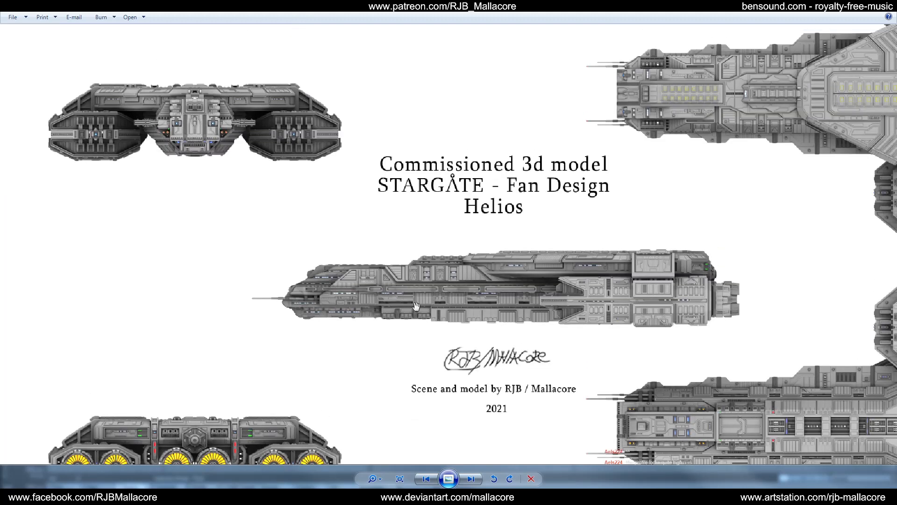
scroll(551, 264, "down", 2)
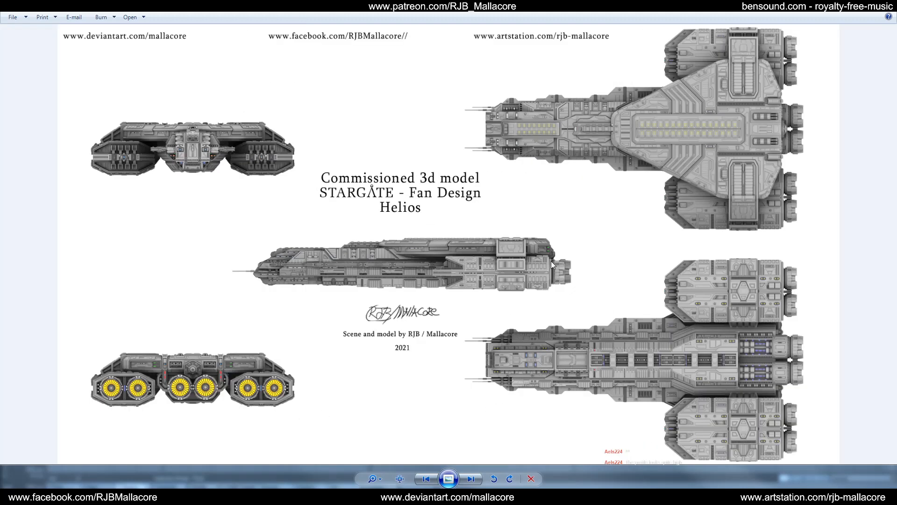
Page forward to the Helios comparison sheet and examine the top views of both ships up close.
left_click(471, 479)
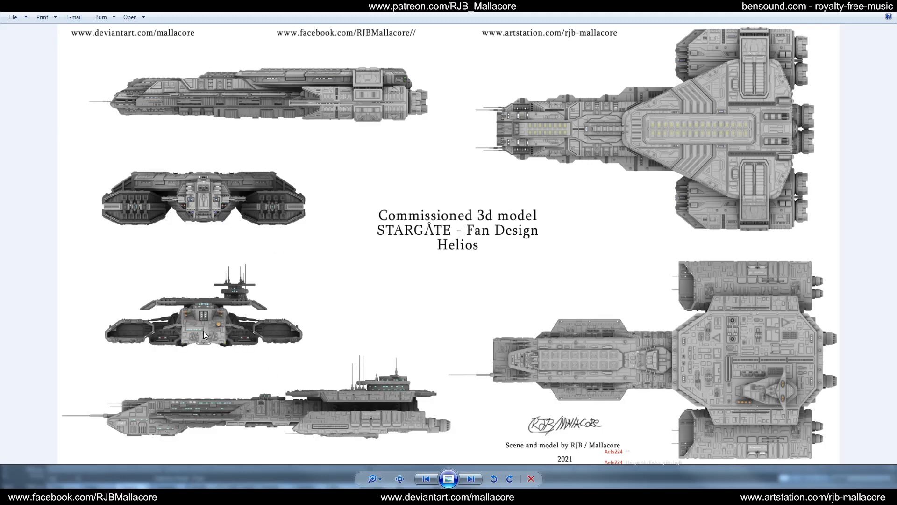
scroll(203, 331, "up", 1)
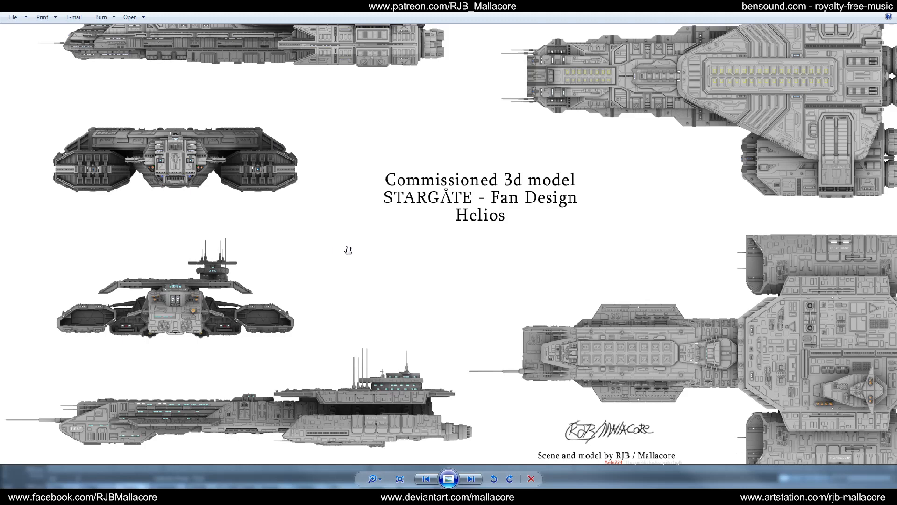
scroll(349, 253, "down", 3)
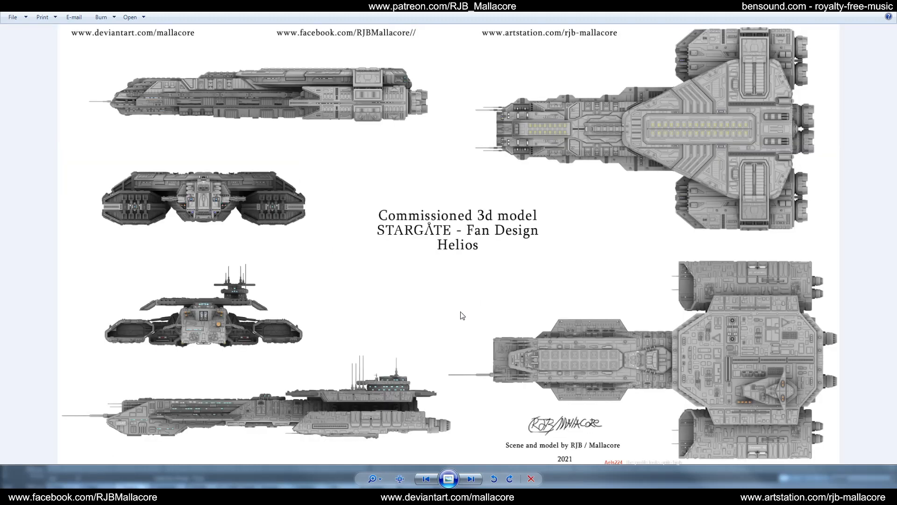
scroll(320, 285, "up", 1)
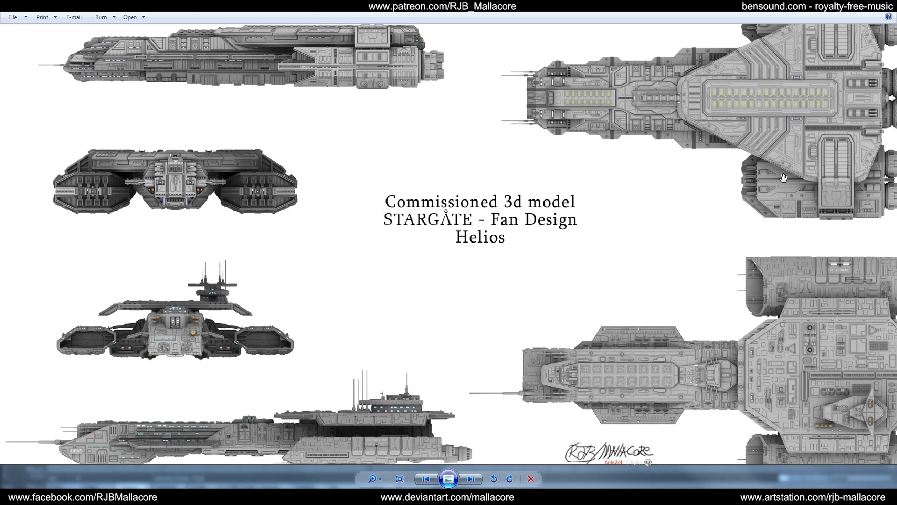
left_click_drag(810, 133, 771, 212)
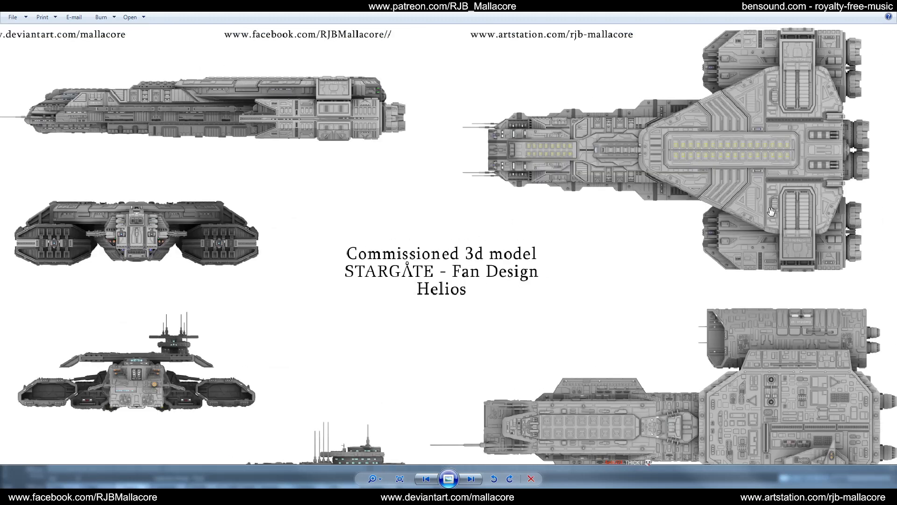
left_click_drag(731, 171, 771, 157)
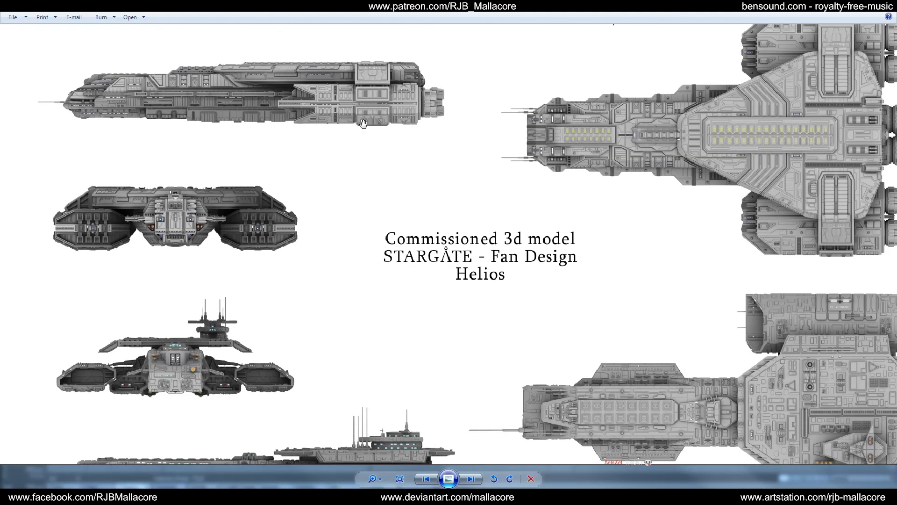
Compare the side and front views of both ships on the Helios comparison sheet, ending with the whole sheet in view.
left_click_drag(328, 126, 393, 119)
left_click_drag(315, 268, 318, 220)
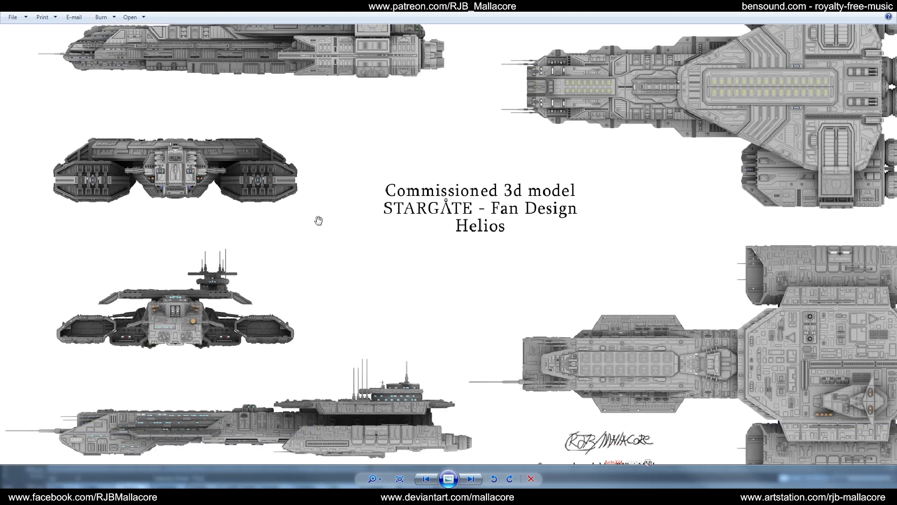
left_click_drag(345, 194, 358, 236)
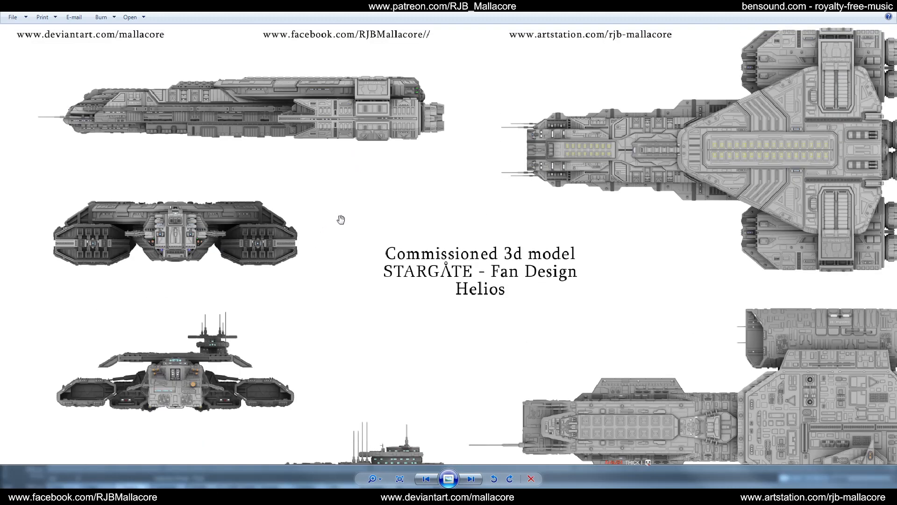
scroll(272, 120, "up", 3)
scroll(272, 121, "down", 3)
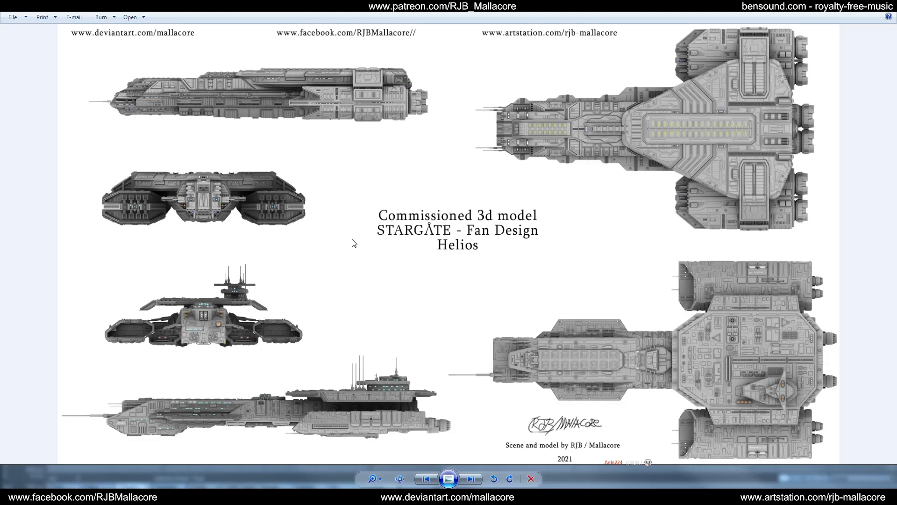
Page through the Helios scene renders, from the blue hyperspace scene to the purple nebula and the orange underside view.
left_click(470, 484)
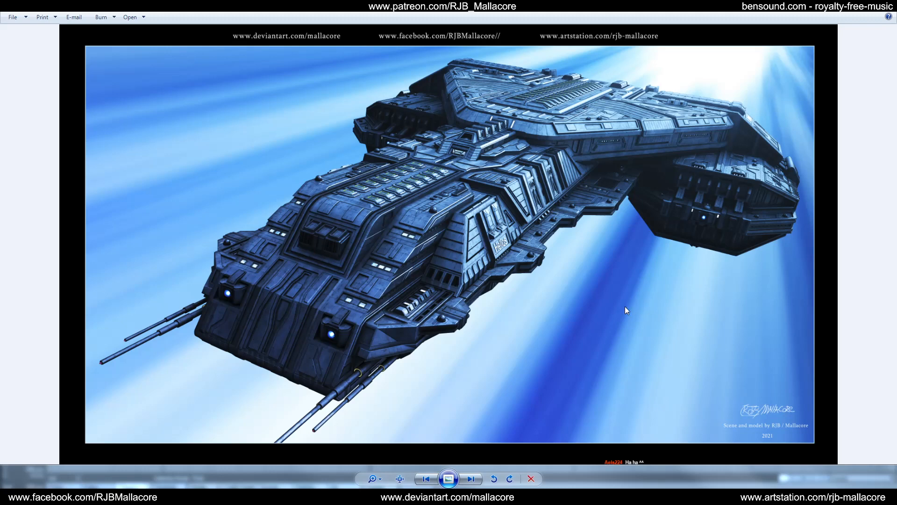
left_click(470, 478)
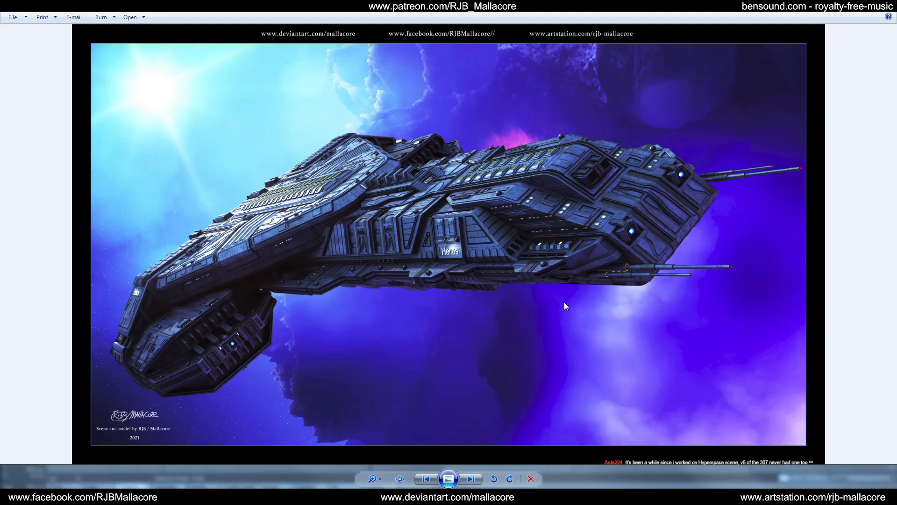
left_click(470, 478)
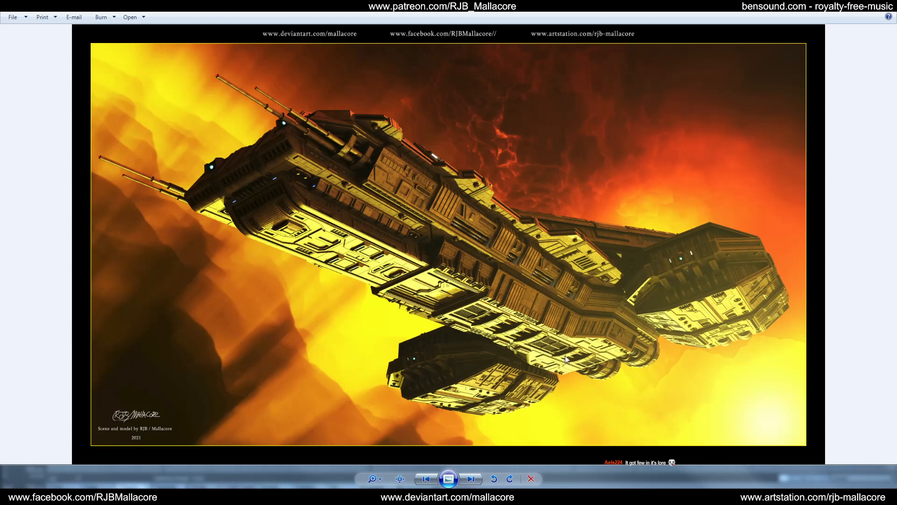
Continue through the gate ship scene renders, including the icy planet, the beam battle and the open-backed Gate Ship - One.
left_click(470, 478)
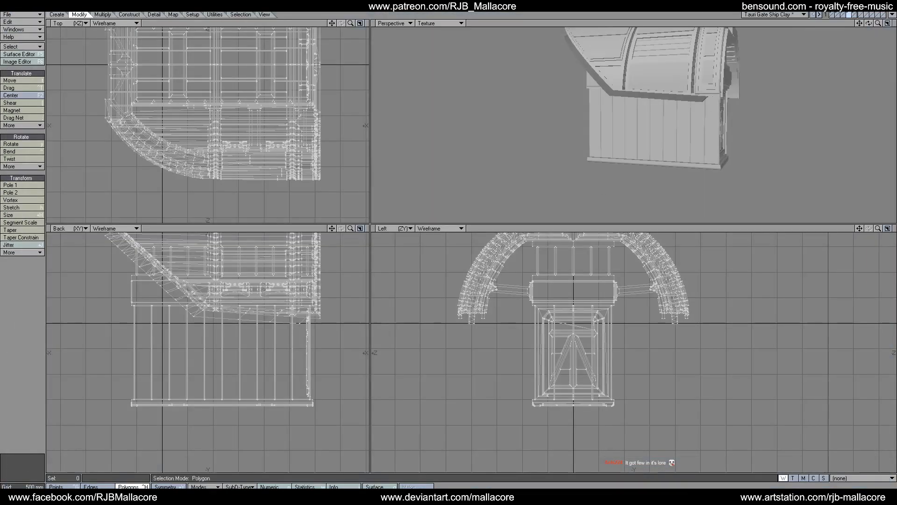
key("ctrl+g")
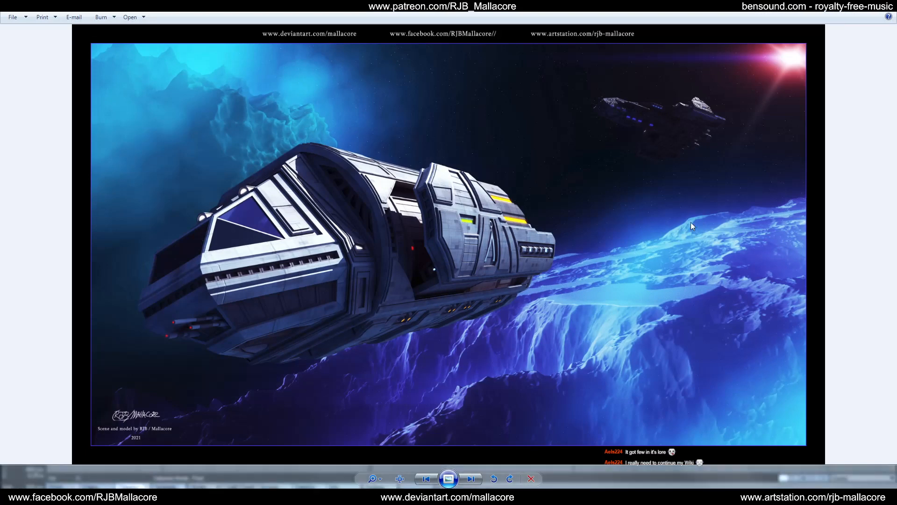
left_click(469, 476)
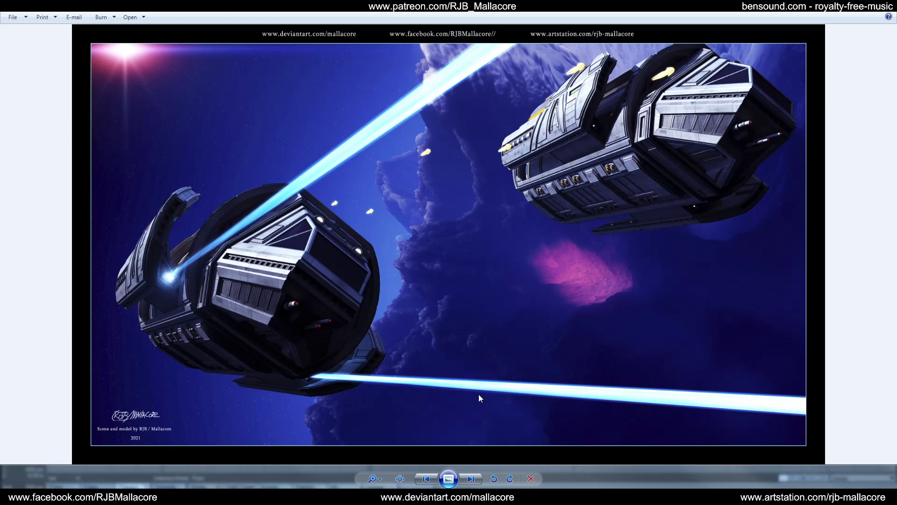
left_click(471, 479)
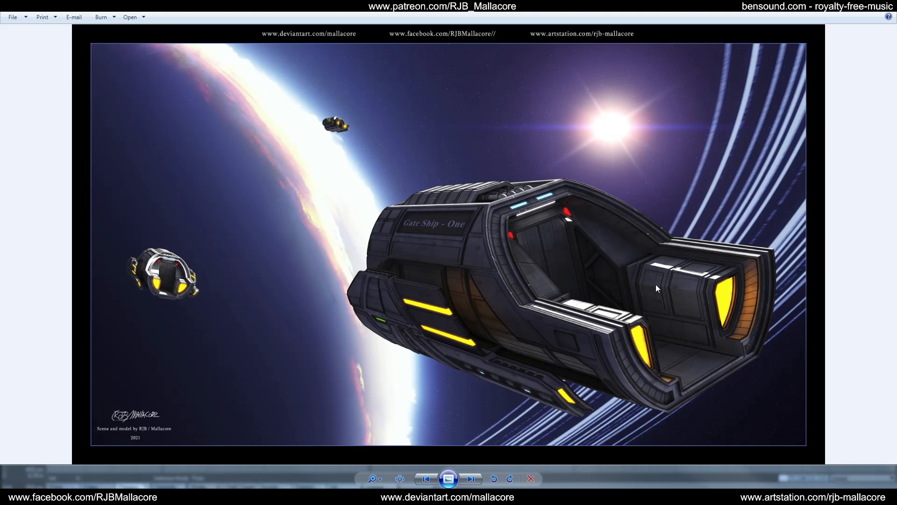
View the Bobiverse - Heaven One work in progress 3 perspective and orthographic sheets, and return to the gate ship model in LightWave Modeler.
left_click(470, 477)
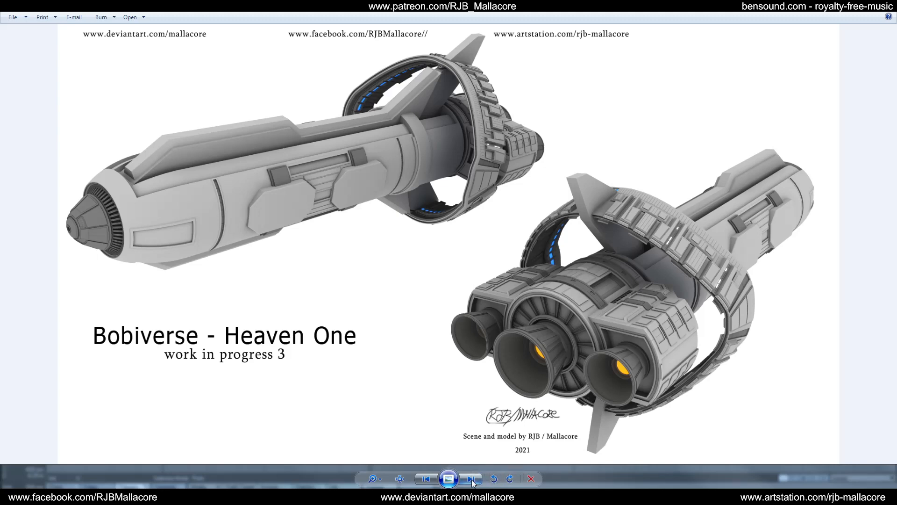
left_click(470, 478)
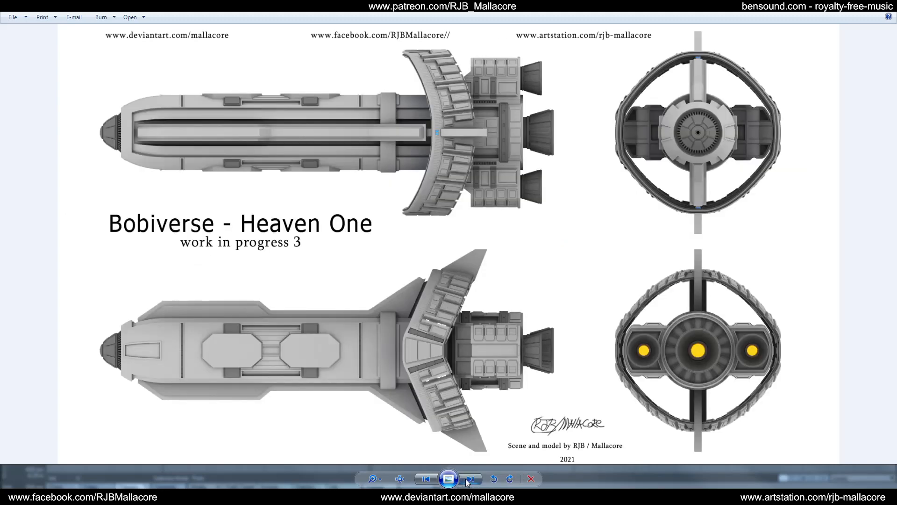
left_click(470, 478)
left_click(430, 479)
left_click(431, 479)
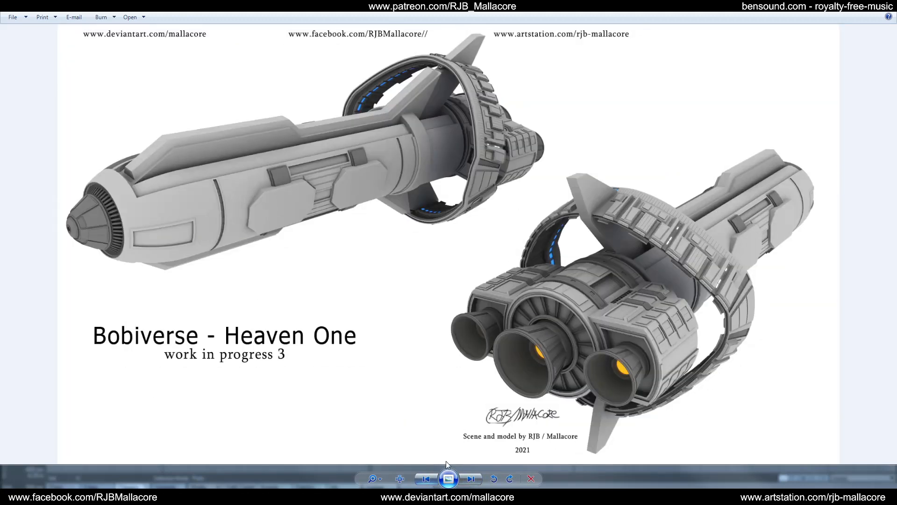
left_click(879, 10)
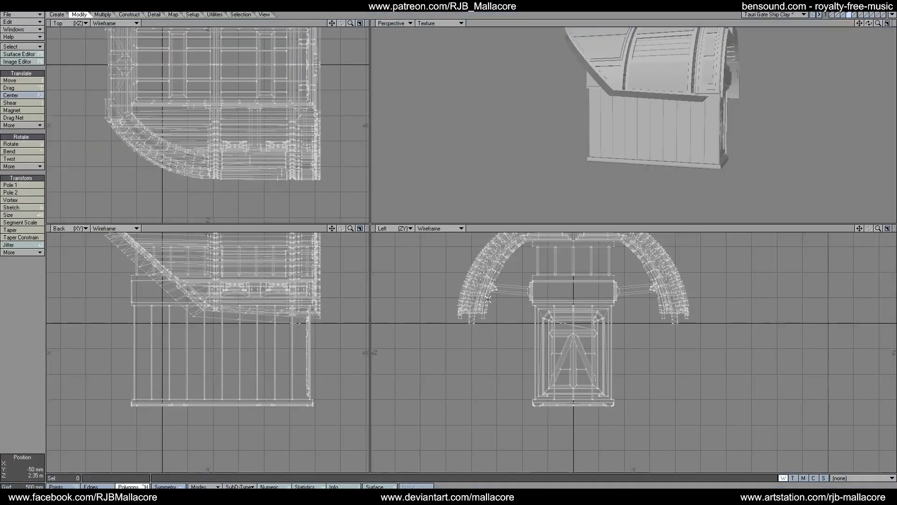
key("ctrl+g")
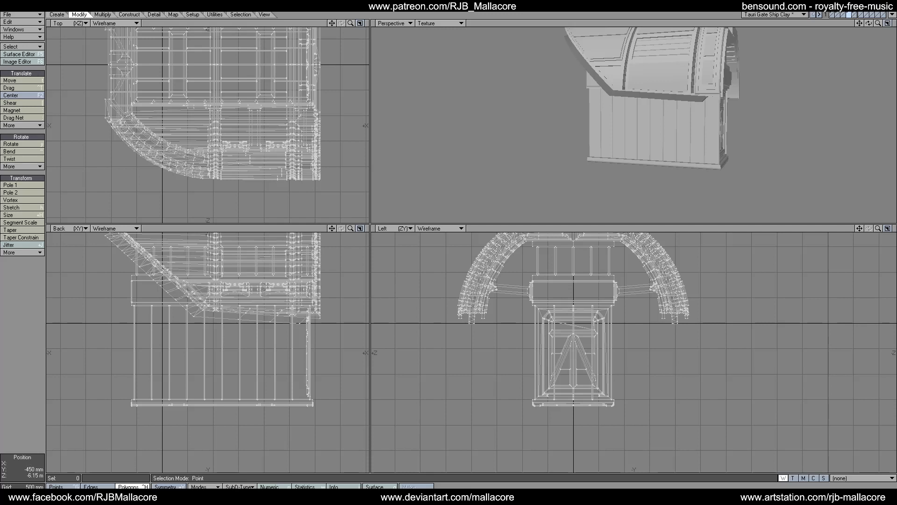
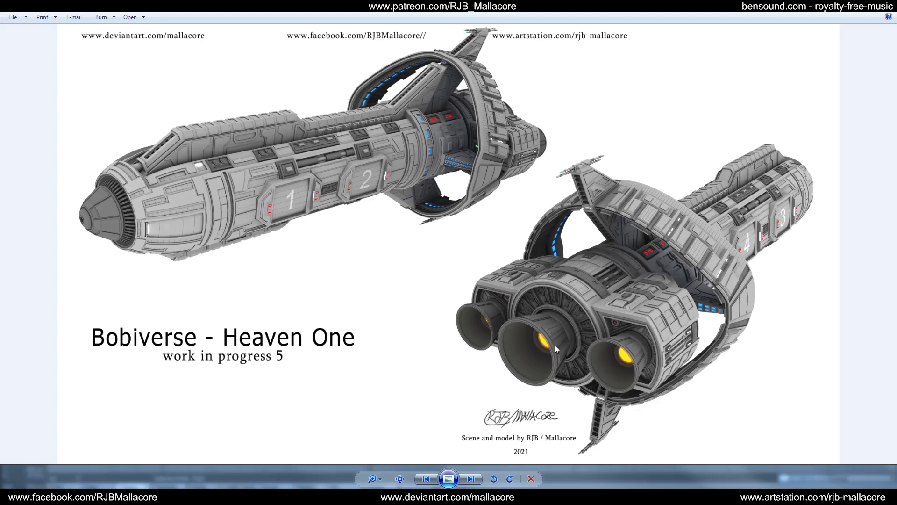
Inspect the rear engines and ring on the Heaven One work in progress 5 sheet, and return to LightWave Modeler.
scroll(672, 313, "up", 2)
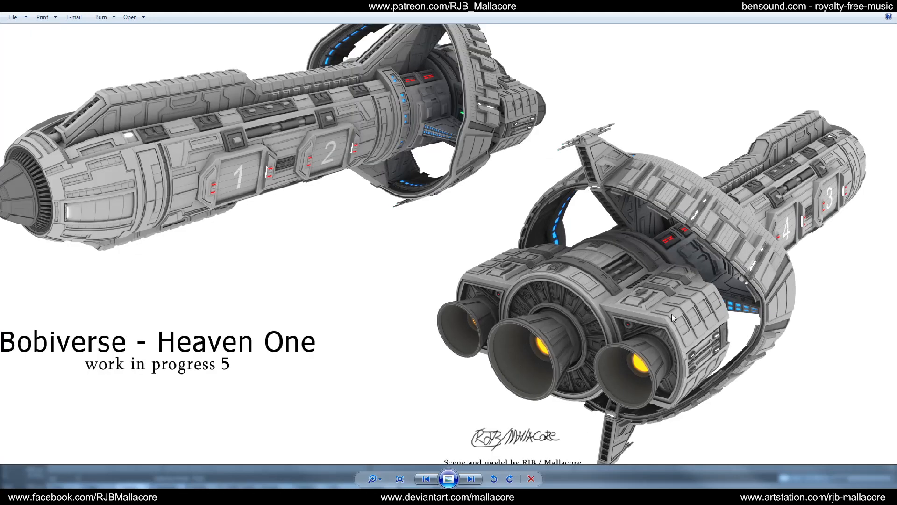
left_click_drag(672, 313, 626, 361)
scroll(626, 341, "down", 1)
scroll(626, 341, "down", 1)
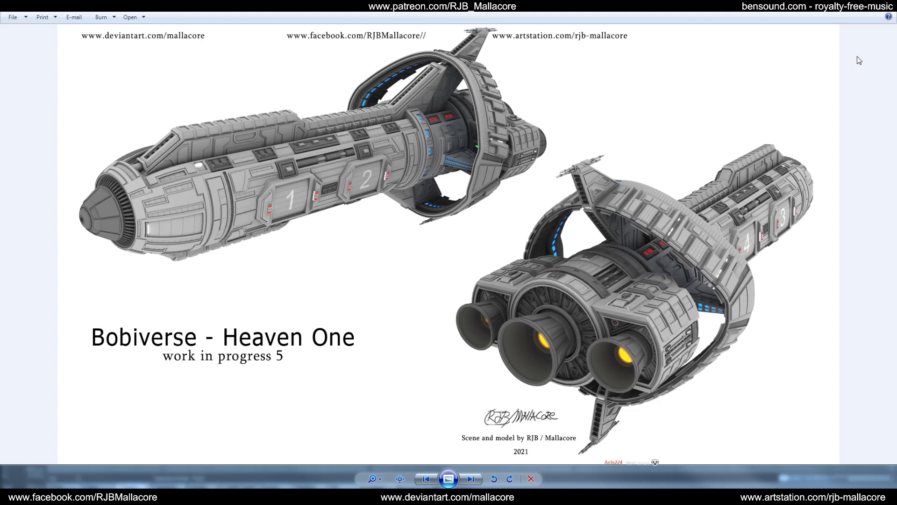
key("Right")
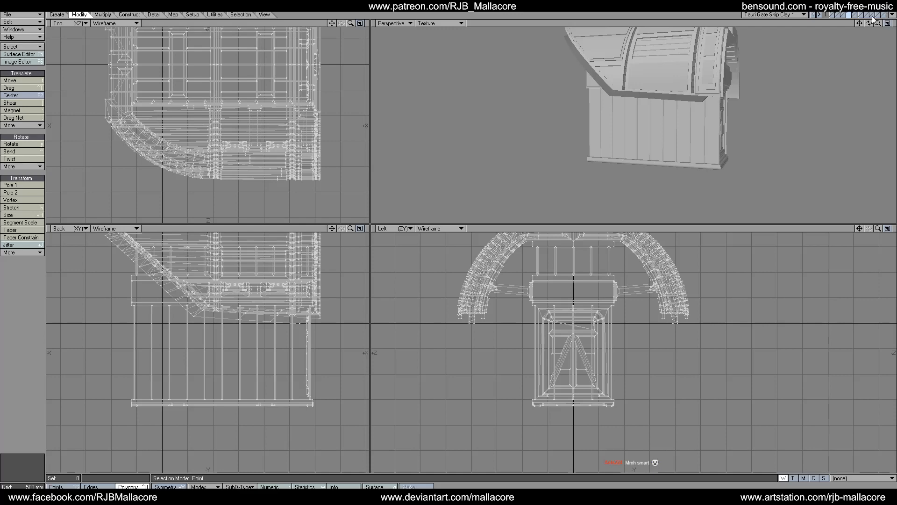
Fit the whole Tauri Gate Ship part in the viewports and review it from several angles in the perspective view.
left_click_drag(869, 23, 848, 26)
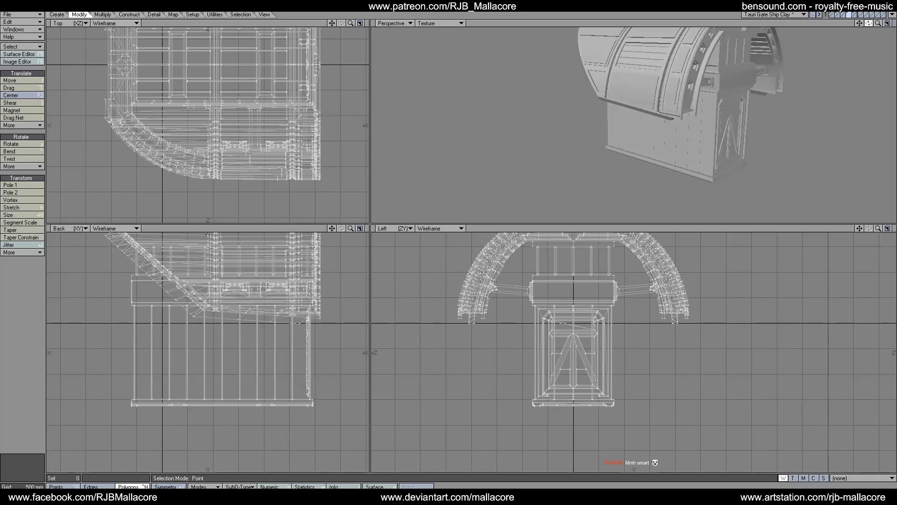
key("a")
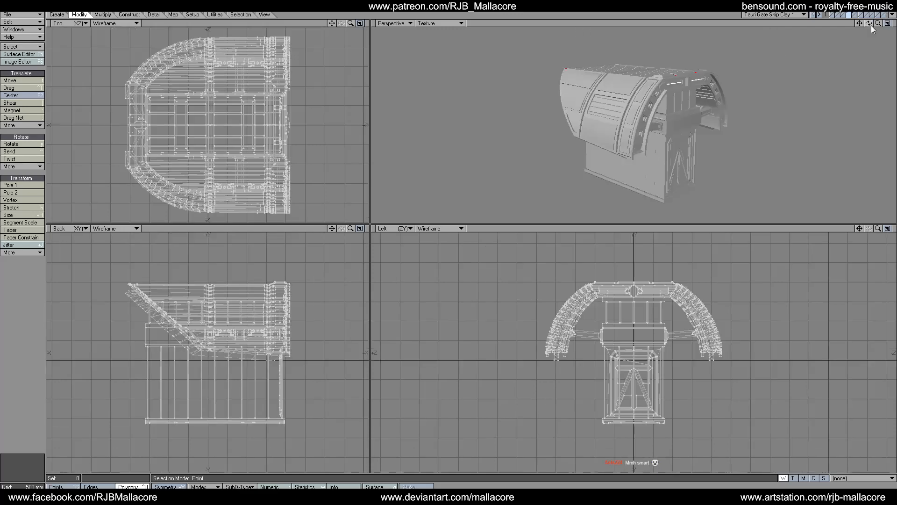
mouse_move(870, 26)
left_mouse_down()
mouse_move(846, 27)
mouse_move(870, 25)
left_mouse_up()
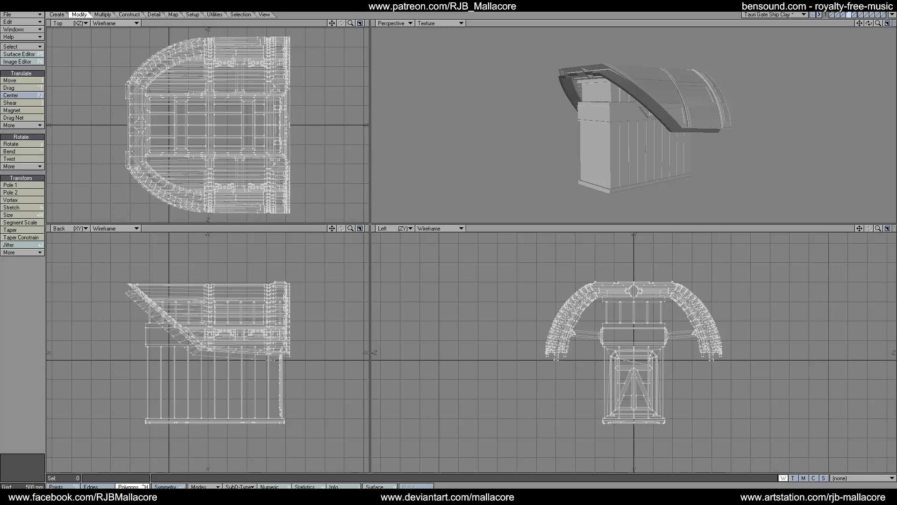
Switch to the Discord requests channel, preview the purple ship images, and view the battle picture's original in the browser.
key("alt+Tab")
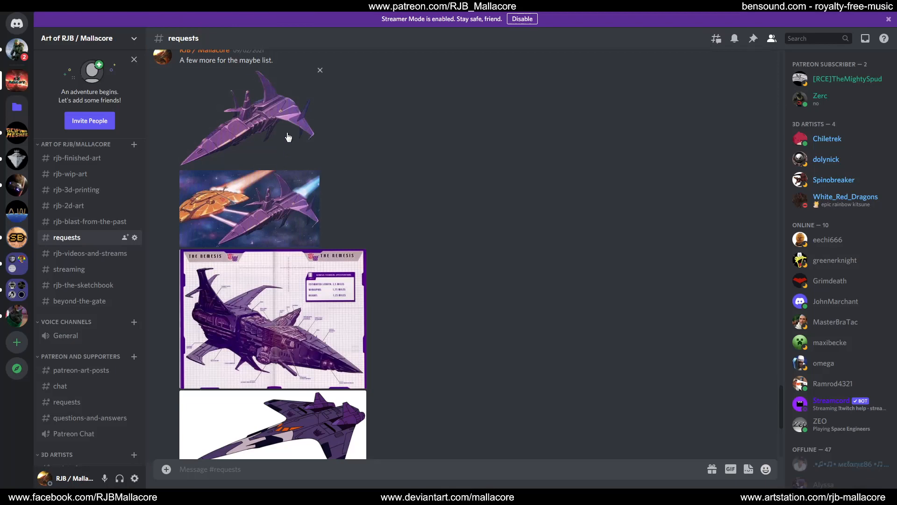
left_click(267, 132)
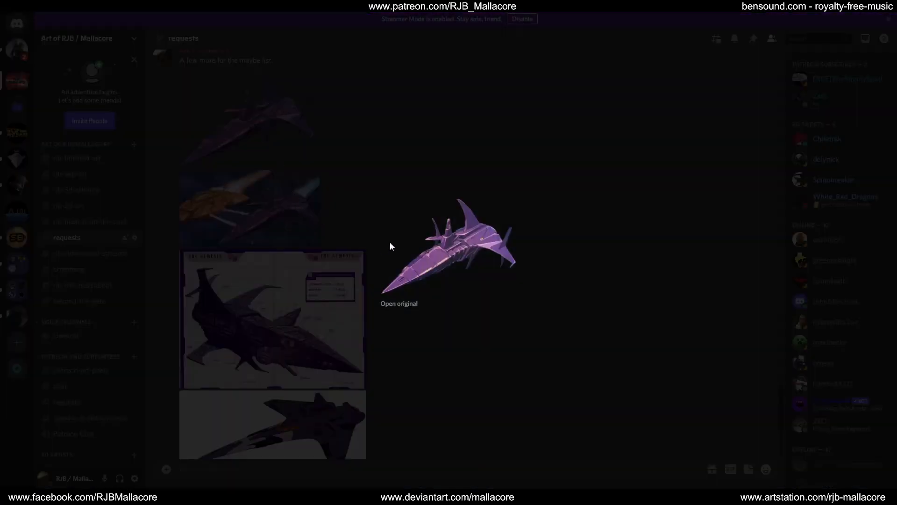
left_click(287, 212)
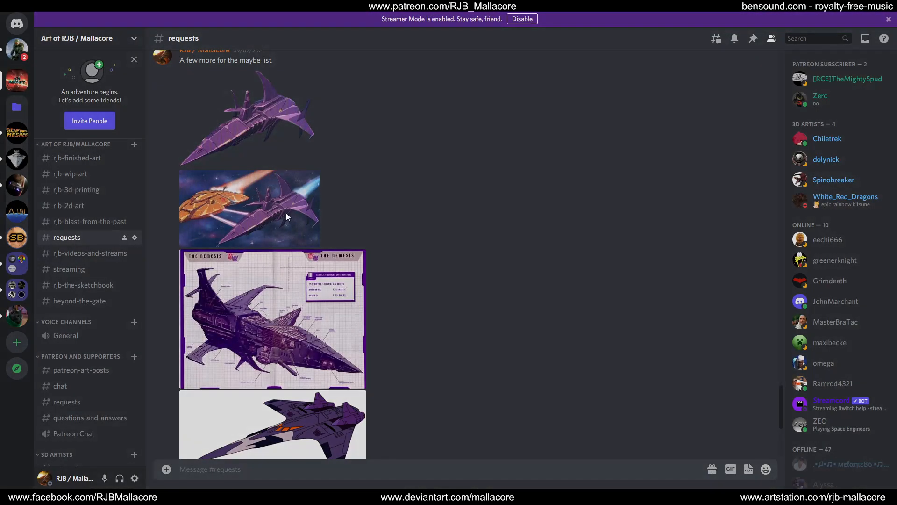
left_click(286, 212)
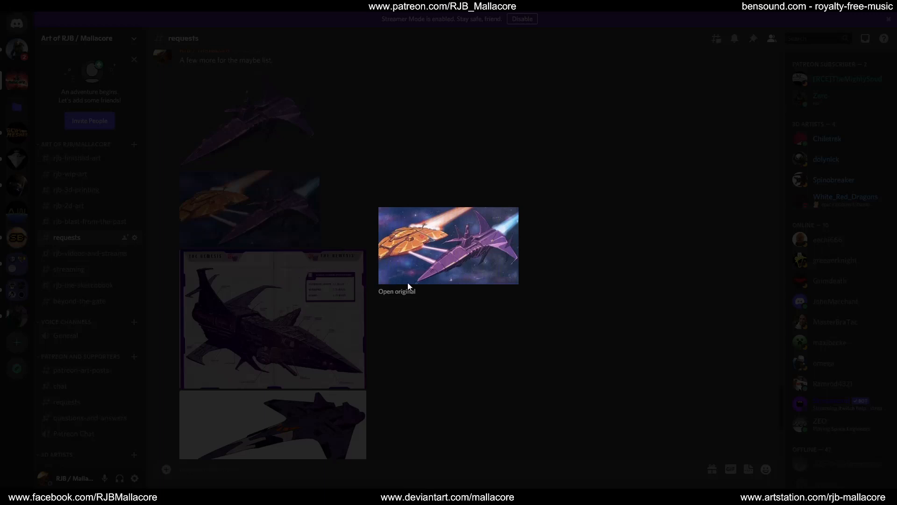
left_click(403, 294)
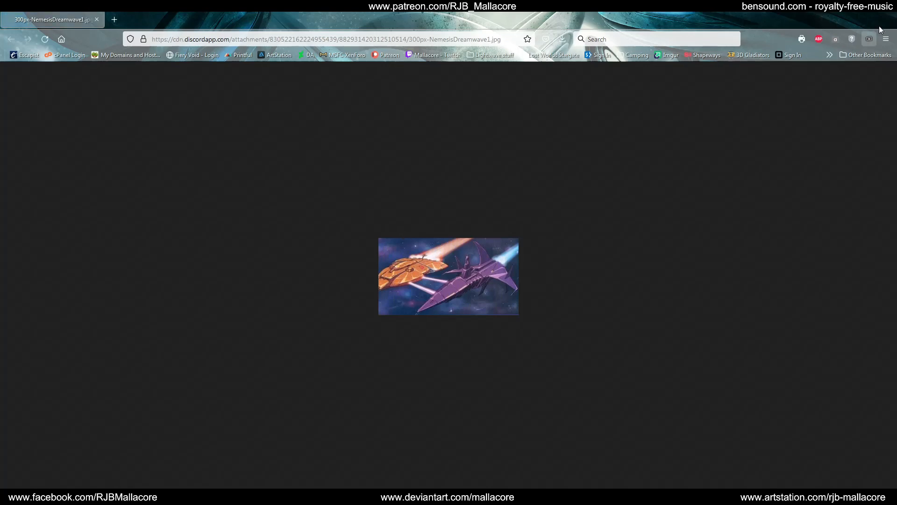
left_click(886, 7)
Open the original of the standalone purple Nemesis ship image from the requests channel in the browser.
left_click(294, 149)
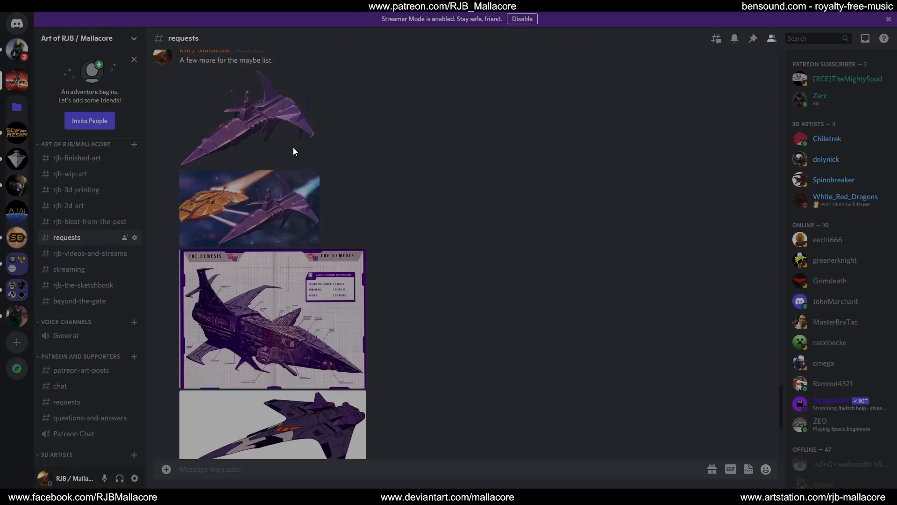
left_click(290, 142)
left_click(414, 304)
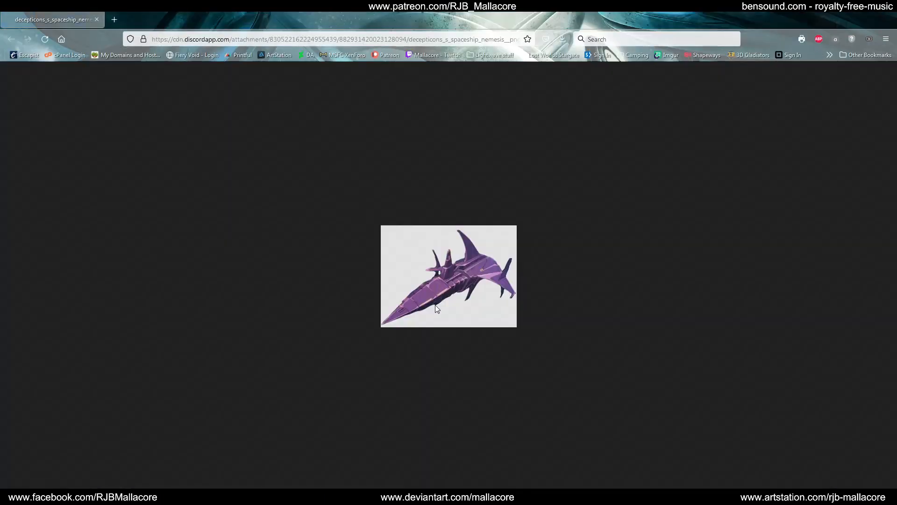
Enlarge the standalone purple Nemesis image to 370% in the browser to examine it, and return to the Discord requests channel.
scroll(444, 301, "up", 10, "ctrl")
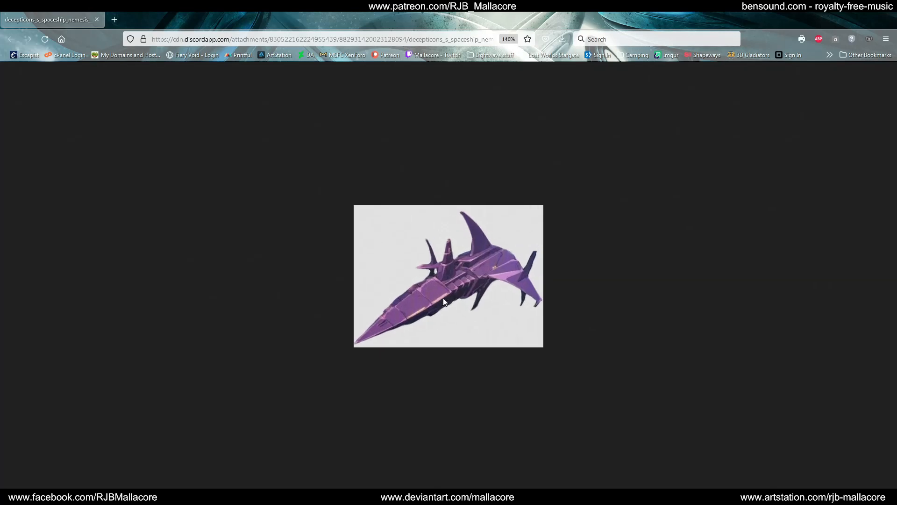
scroll(444, 300, "up", 3, "ctrl")
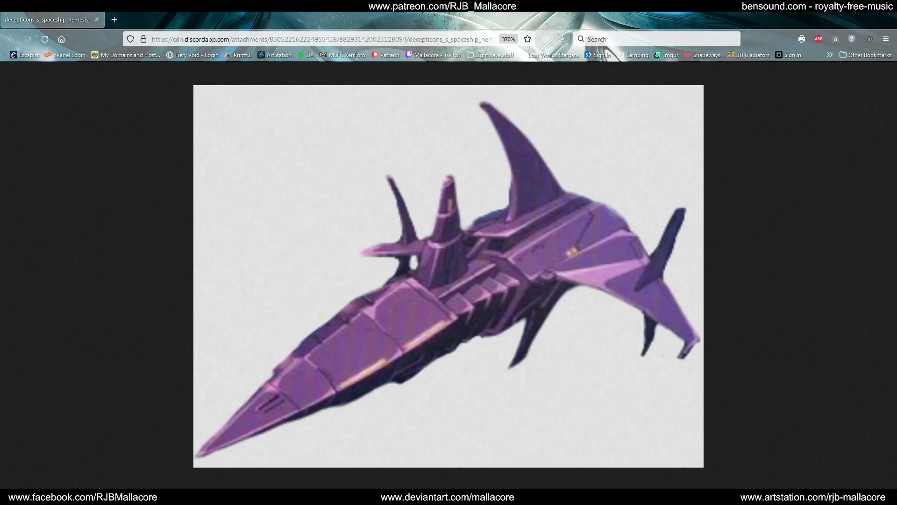
left_click(886, 6)
left_click(407, 361)
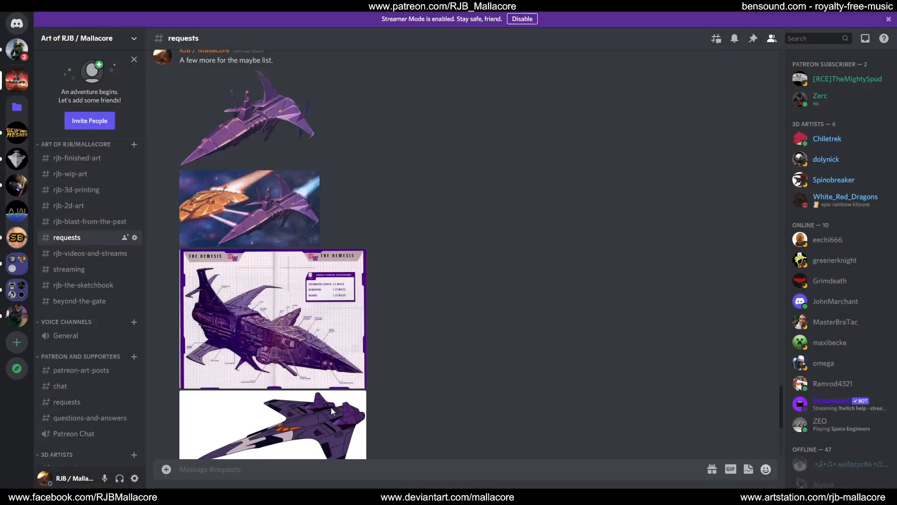
Open the original of the Nemesis book specifications page, examine it enlarged to 140%, and return to the requests channel.
left_click(306, 353)
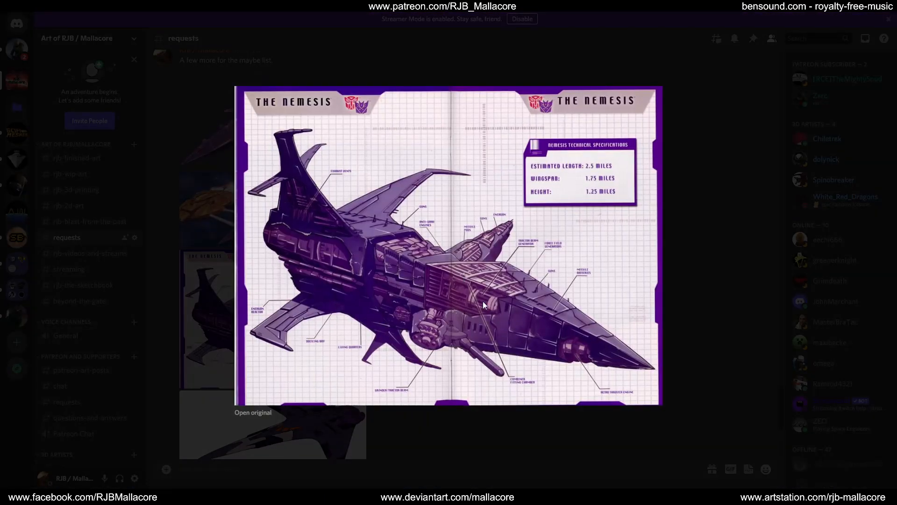
left_click(260, 412)
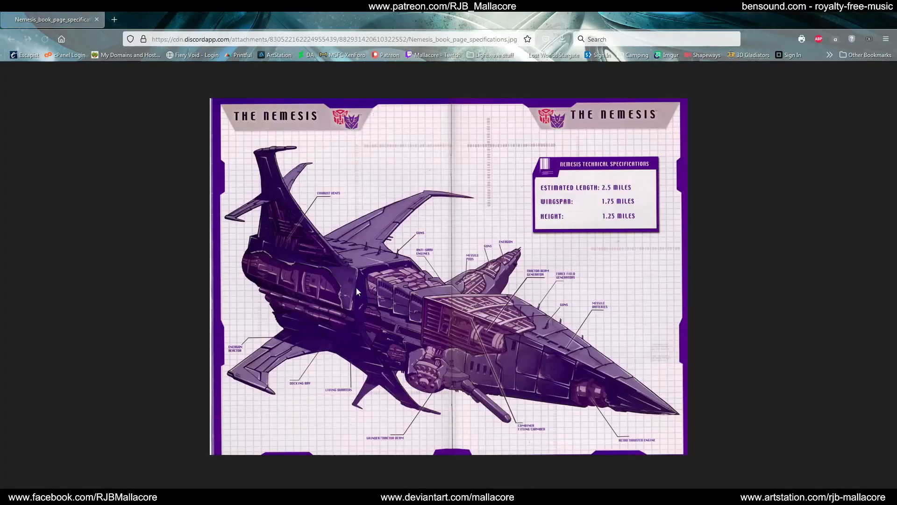
scroll(356, 287, "up", 1, "ctrl")
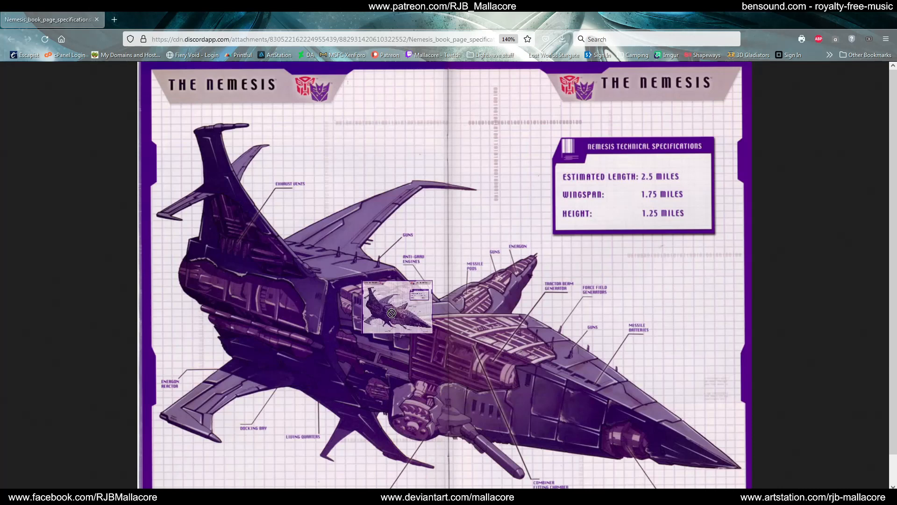
scroll(429, 320, "down", 1)
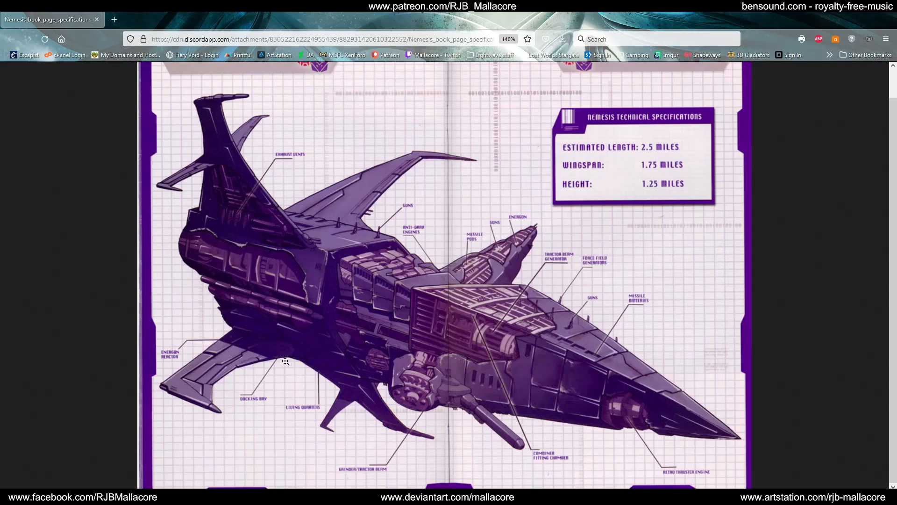
left_click(889, 12)
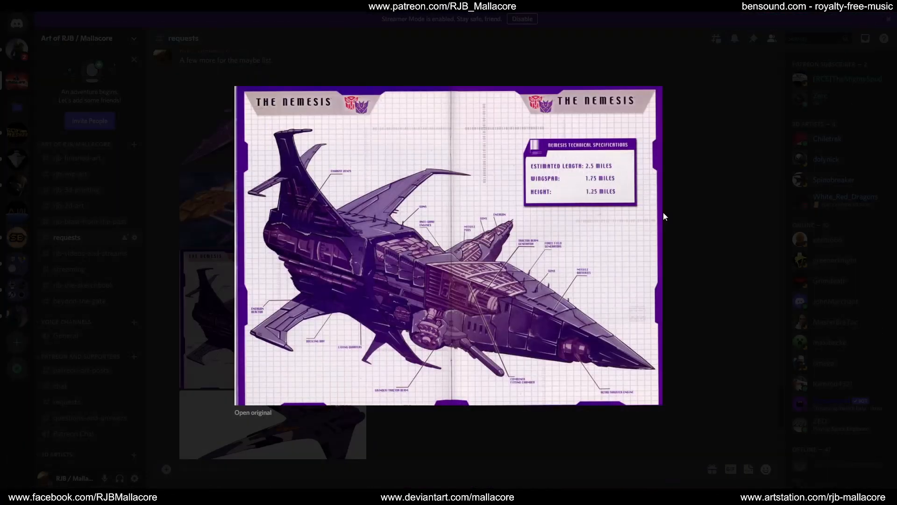
left_click(686, 232)
Find the Galvatron's ship picture in the requests channel, examine its original enlarged to 140% in the browser, and return to the channel.
scroll(449, 318, "down", 3)
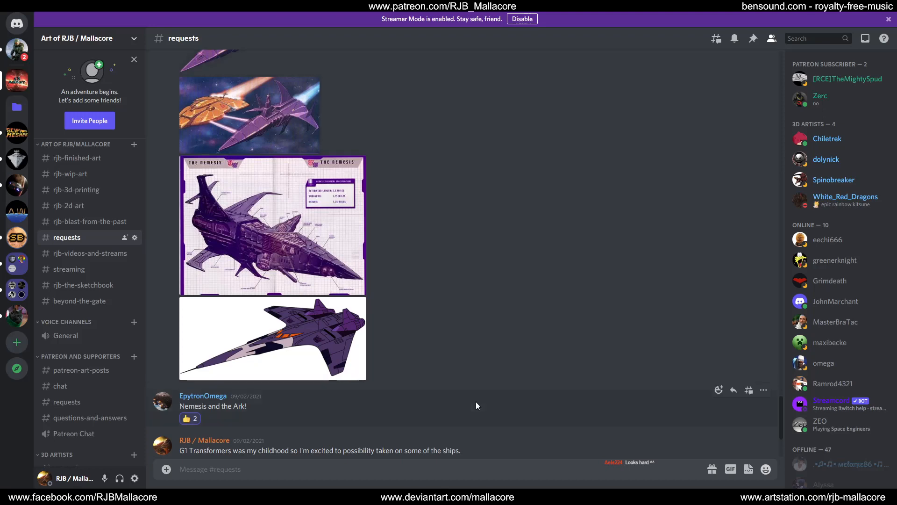
scroll(477, 404, "up", 10)
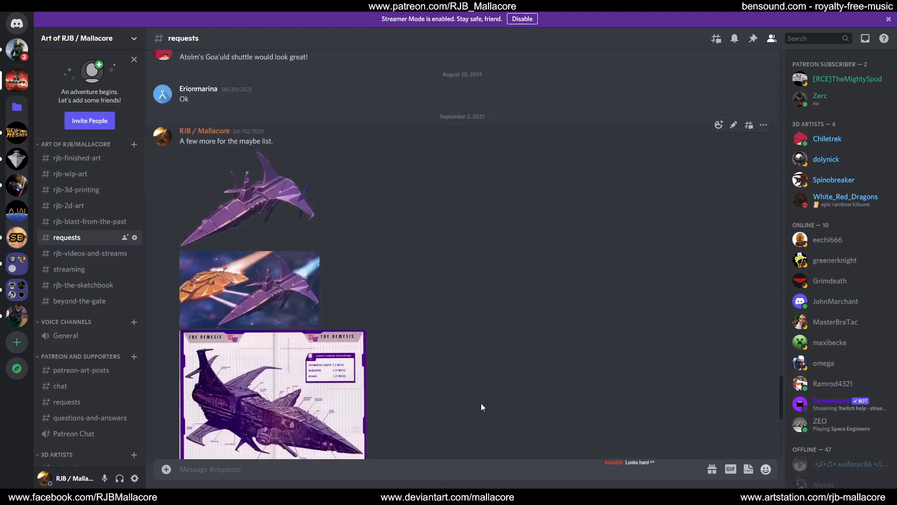
scroll(481, 403, "up", 4)
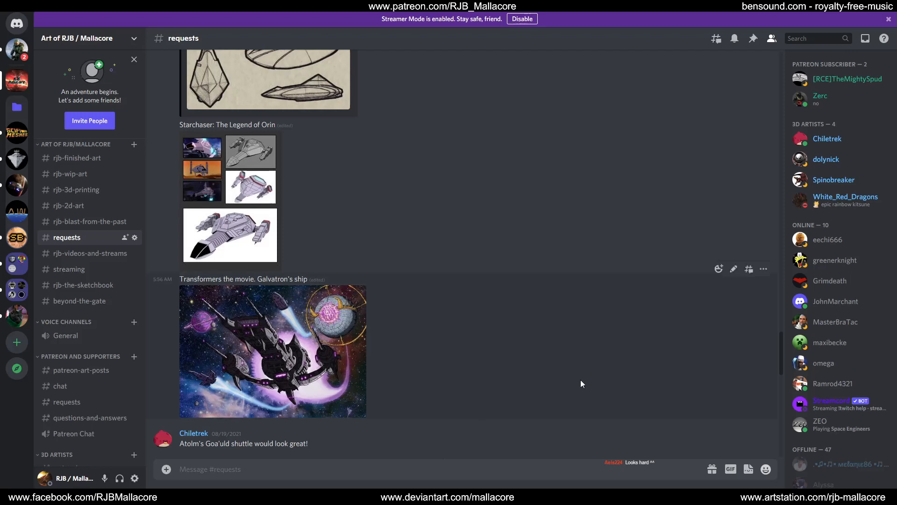
left_click(260, 357)
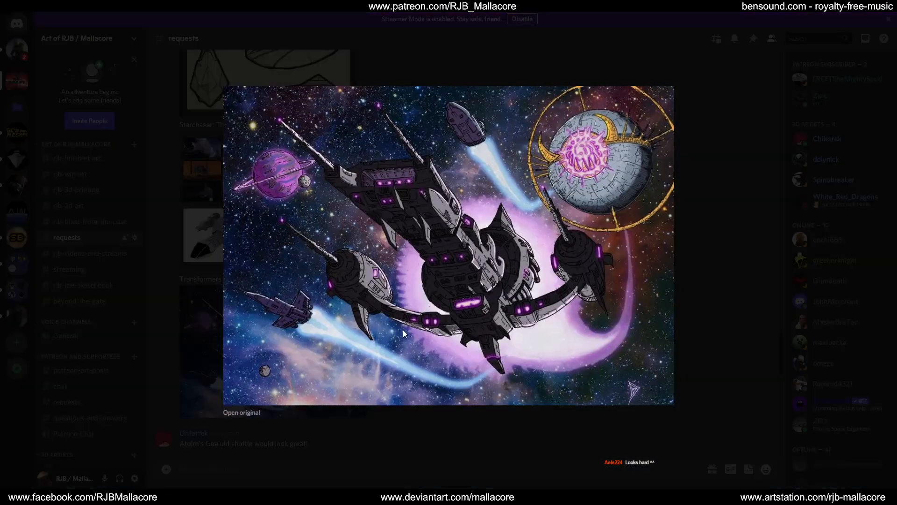
left_click(252, 413)
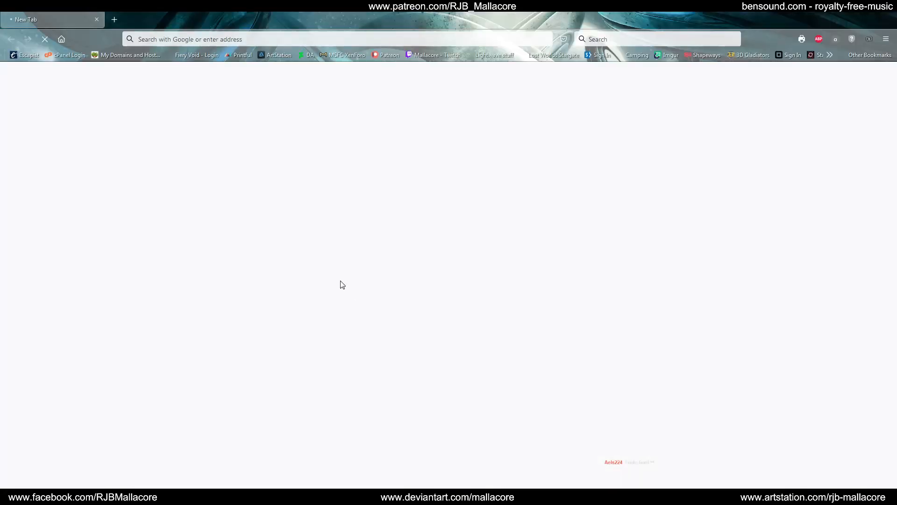
scroll(436, 274, "up", 3, "ctrl")
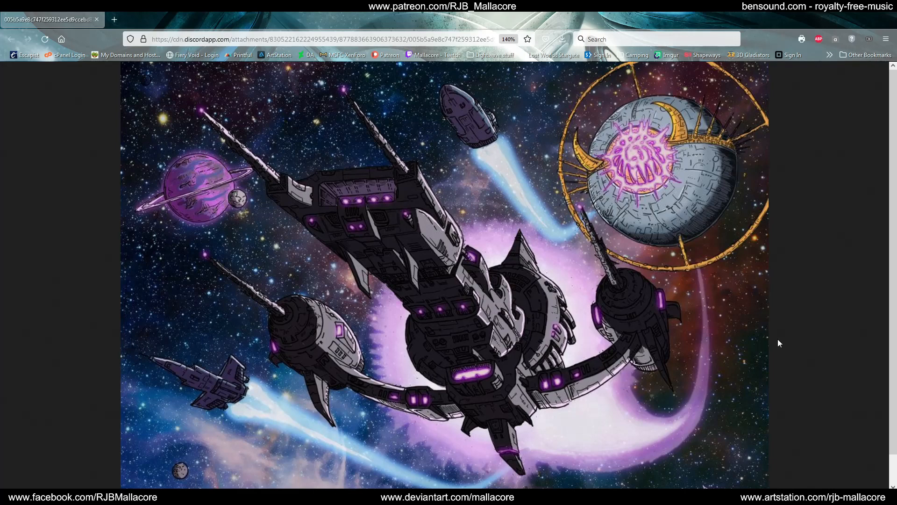
left_click(887, 5)
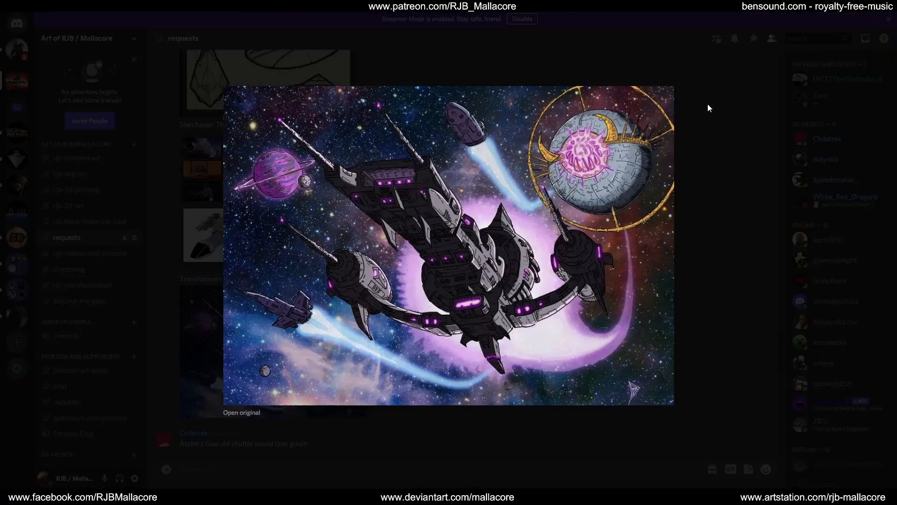
left_click(682, 215)
Switch to the rjb-finished-art channel and examine the original of the first updated Gate Ship spec sheet in the browser.
scroll(506, 312, "down", 5)
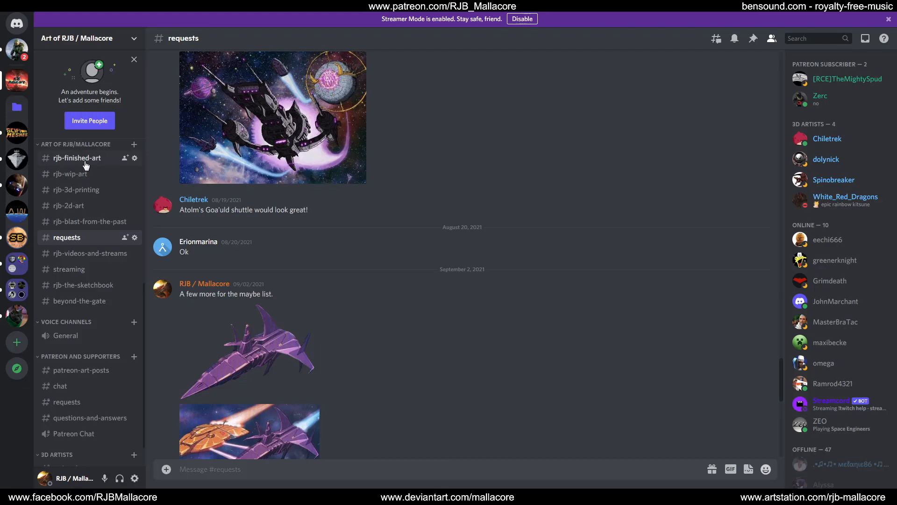
left_click(86, 163)
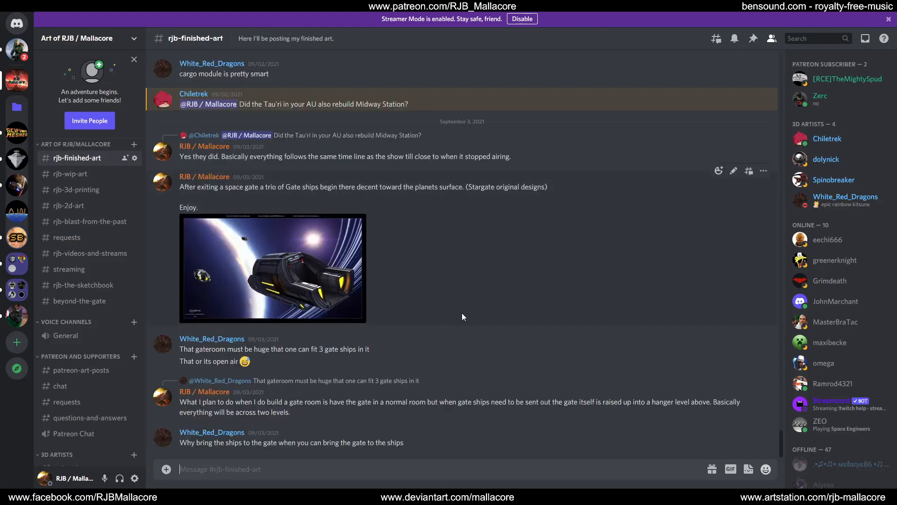
scroll(462, 312, "up", 5)
scroll(464, 313, "up", 5)
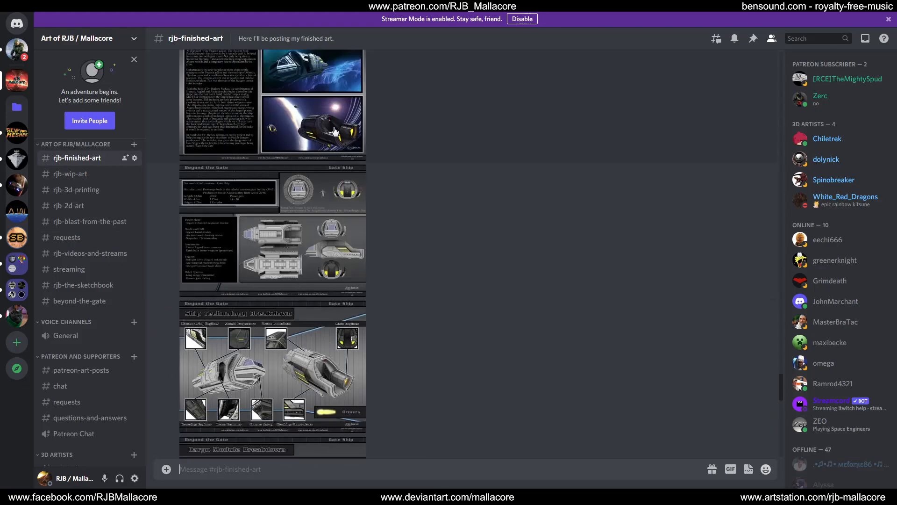
left_click(333, 125)
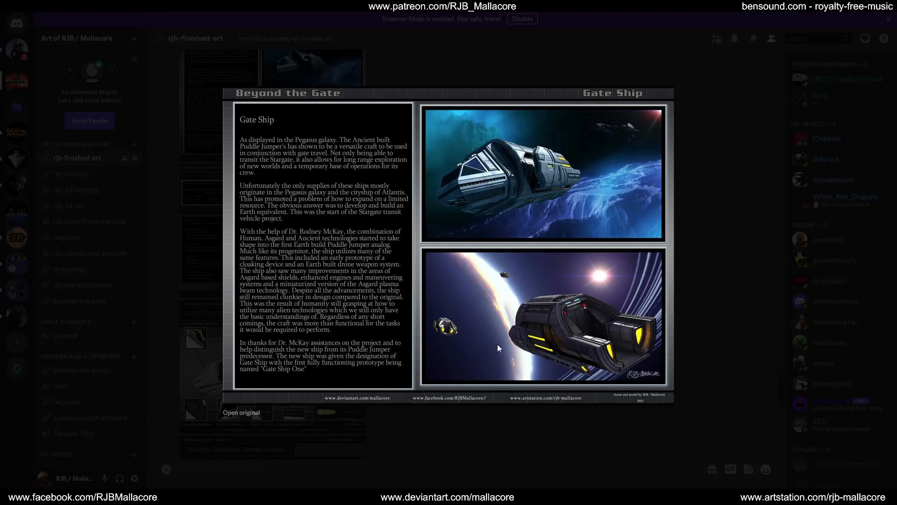
left_click(241, 413)
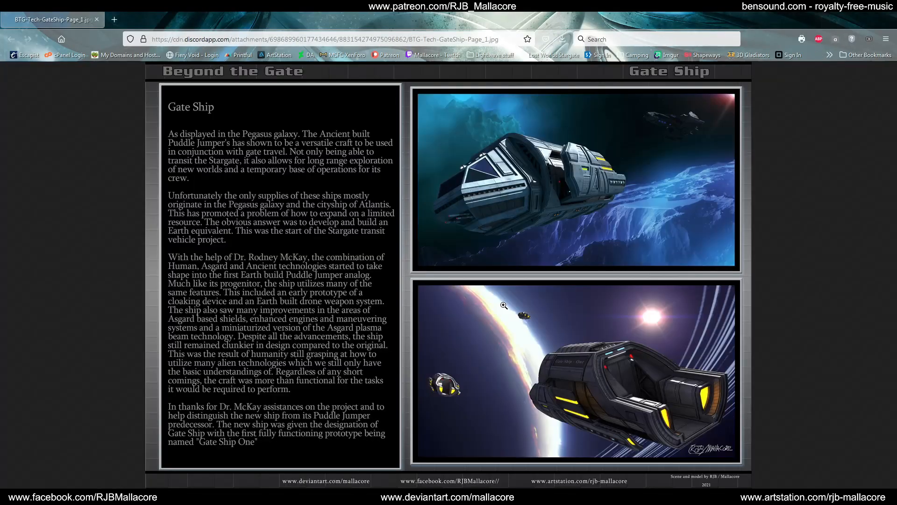
left_click(486, 279)
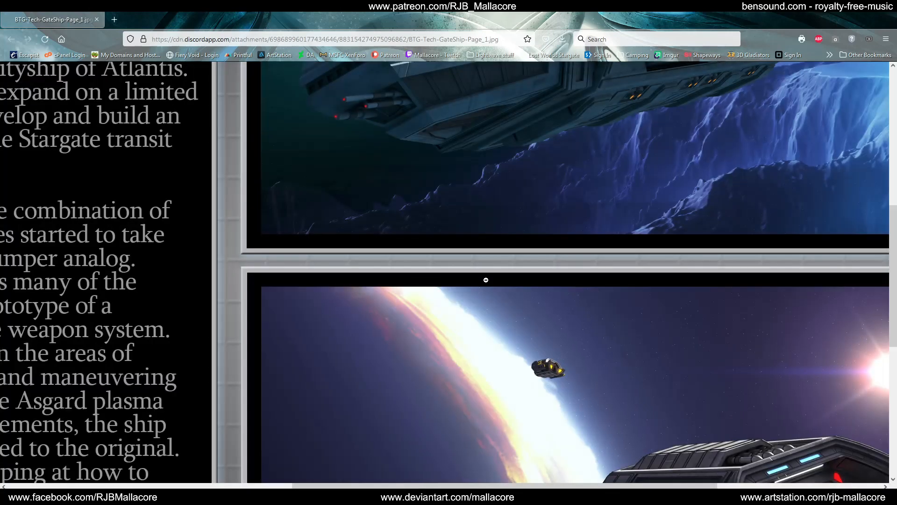
left_click(486, 279)
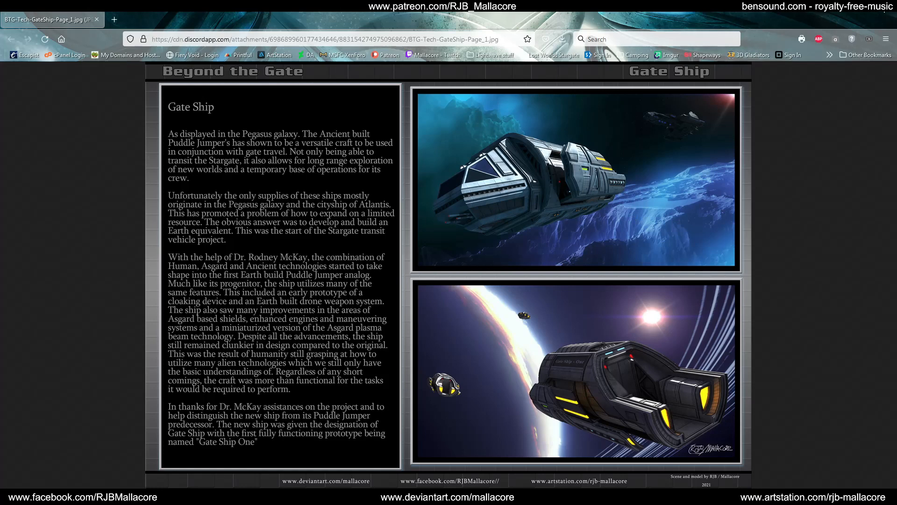
left_click(882, 6)
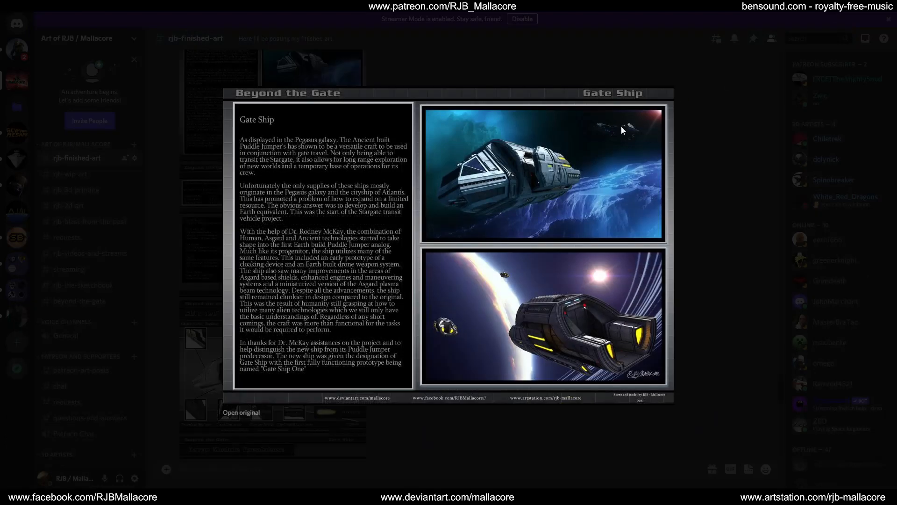
left_click(685, 164)
Preview the Gate Ship declassified information, Ship Technology Breakdown and Cargo Module Breakdown sheets one after another.
left_click(296, 215)
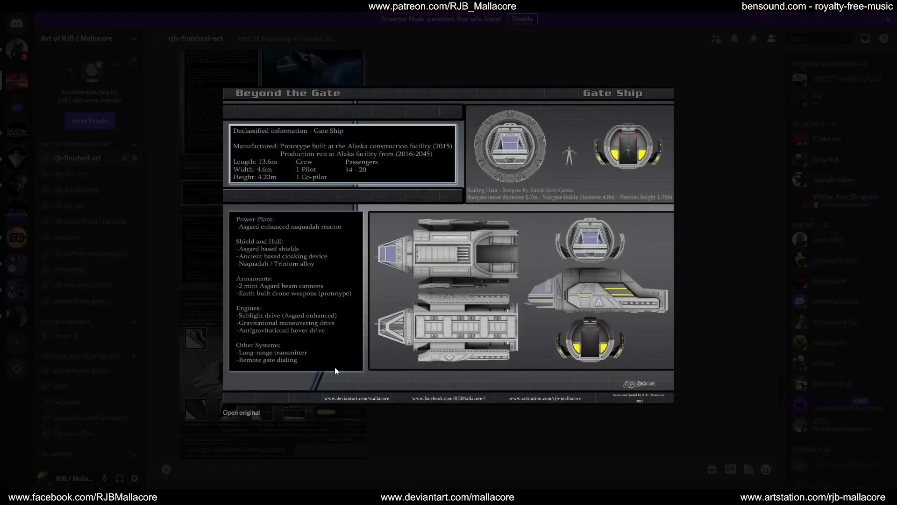
left_click(701, 296)
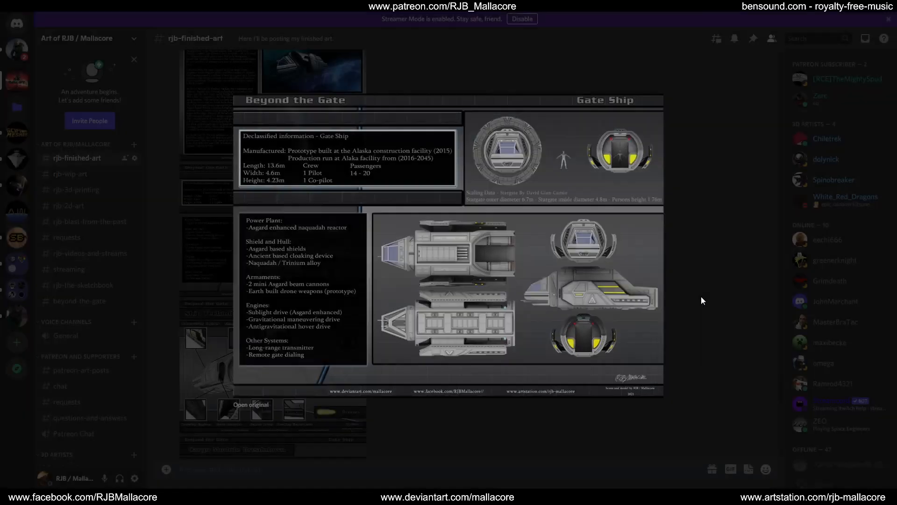
left_click(270, 341)
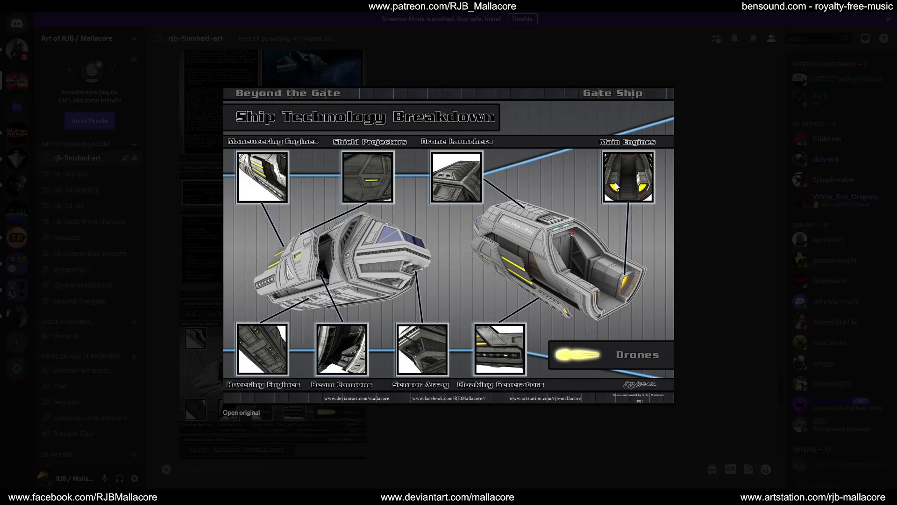
left_click(728, 257)
scroll(547, 316, "down", 3)
left_click(292, 322)
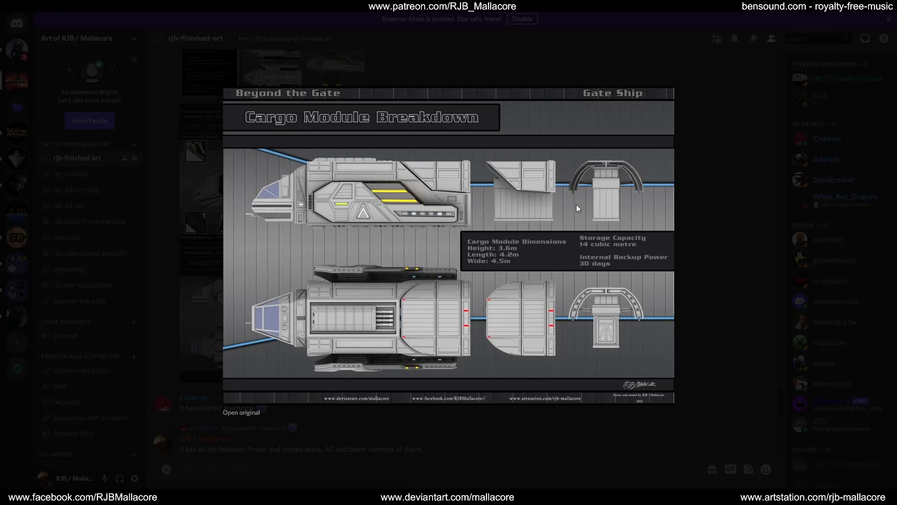
left_click(711, 190)
Browse back through older finished-art posts to the updated Phoenix spec sheets and preview the sheet on the birth of the Phoenix class.
scroll(499, 244, "up", 5)
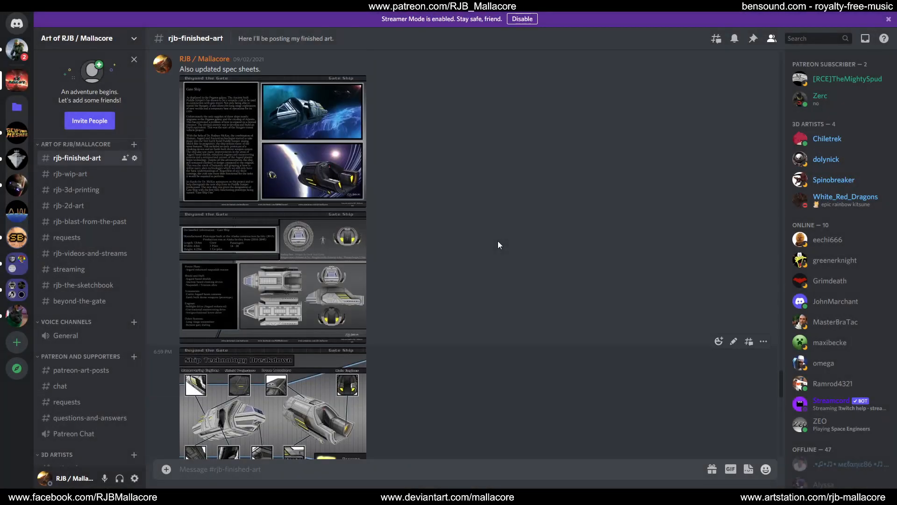
scroll(498, 242, "up", 15)
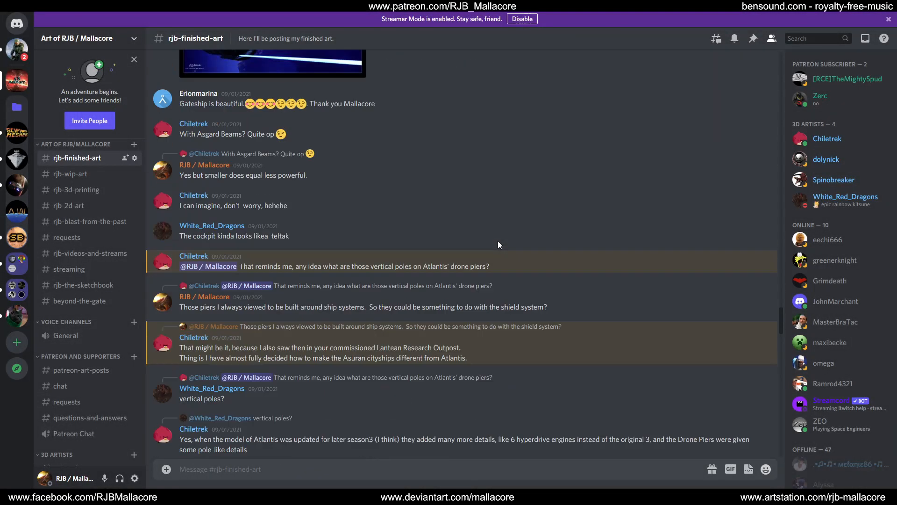
scroll(498, 244, "up", 15)
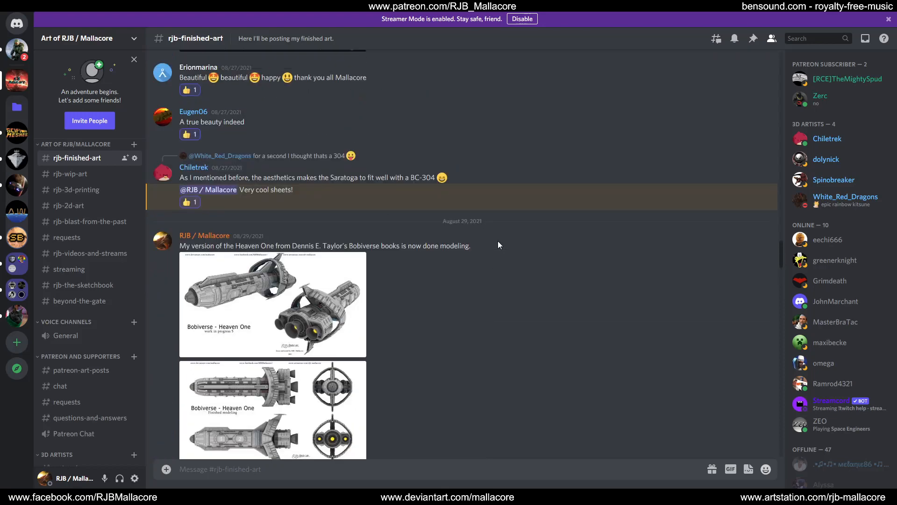
scroll(497, 245, "up", 15)
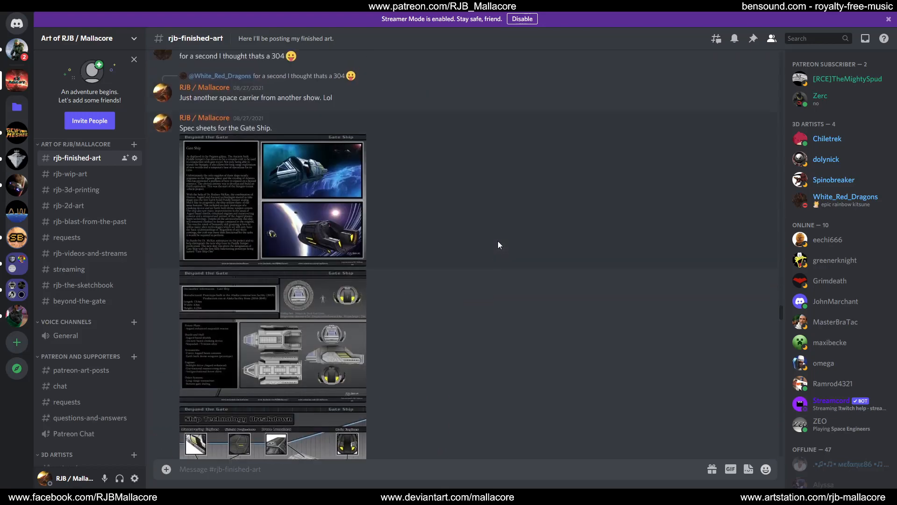
scroll(498, 245, "up", 15)
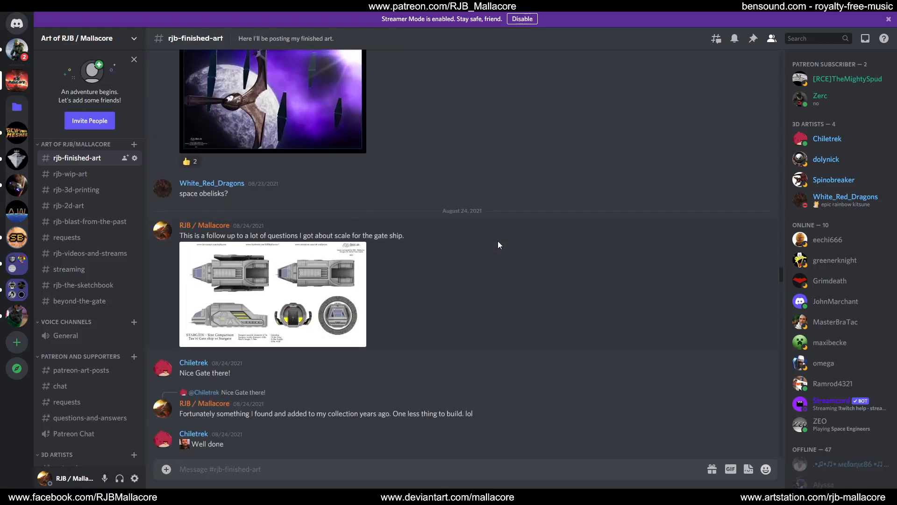
scroll(498, 244, "up", 10)
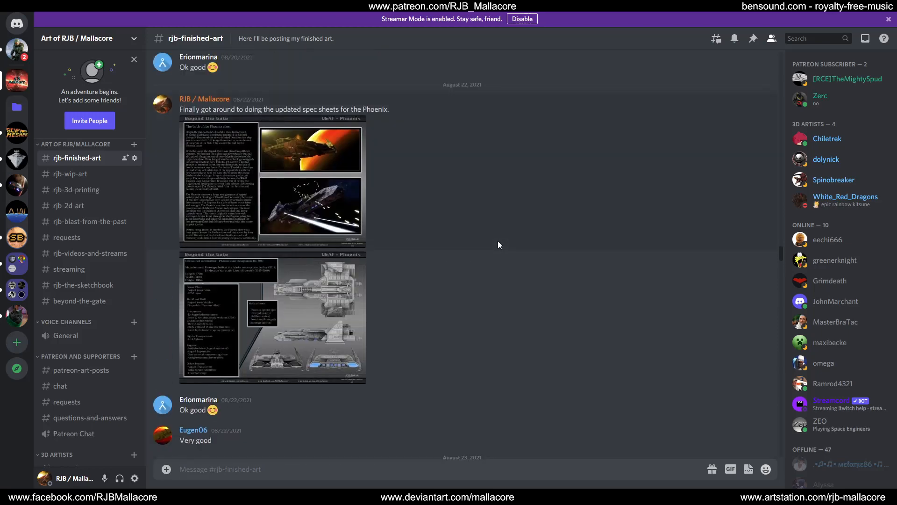
left_click(263, 181)
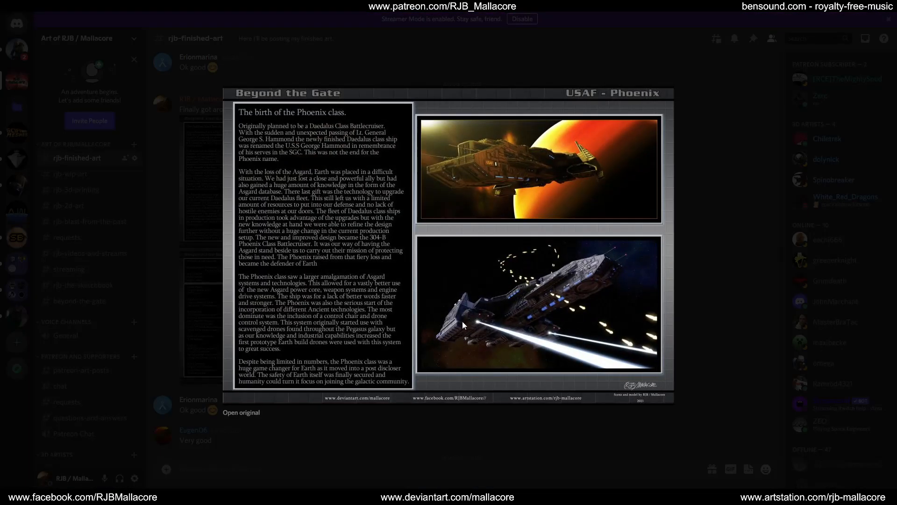
left_click(690, 245)
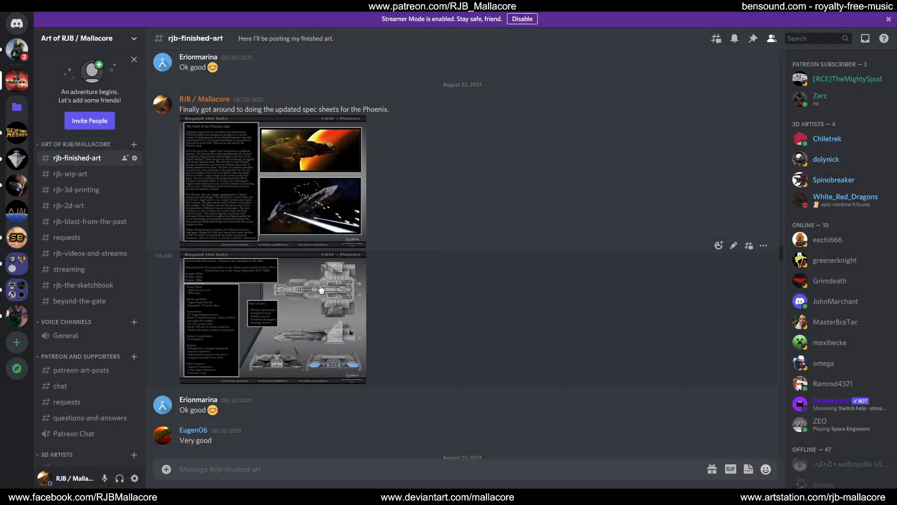
Preview the Phoenix declassified information sheet and the birth of the Phoenix class sheet, and browse forward to the August 27 Gate Ship spec sheets.
left_click(310, 290)
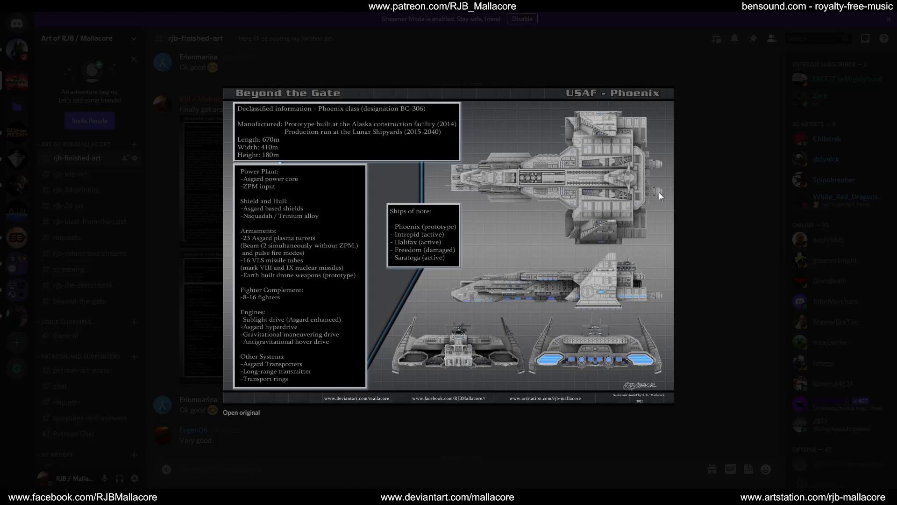
left_click(689, 272)
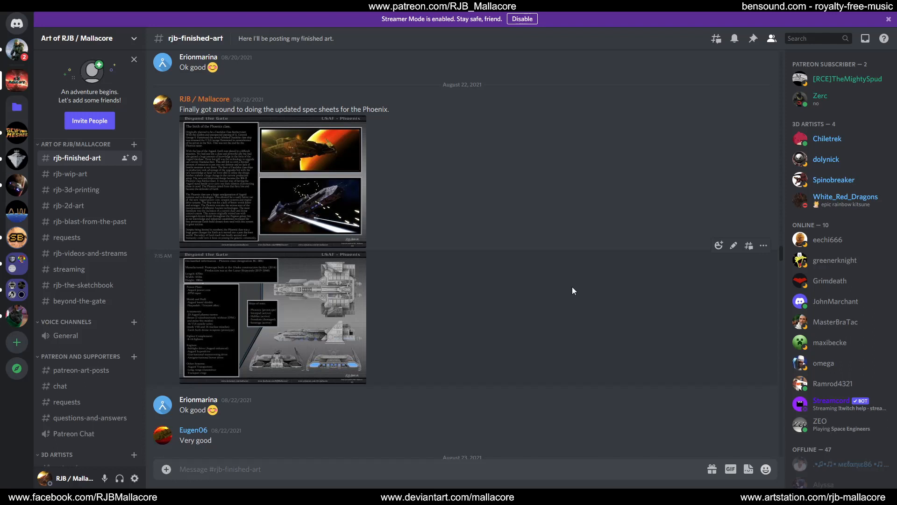
left_click(302, 198)
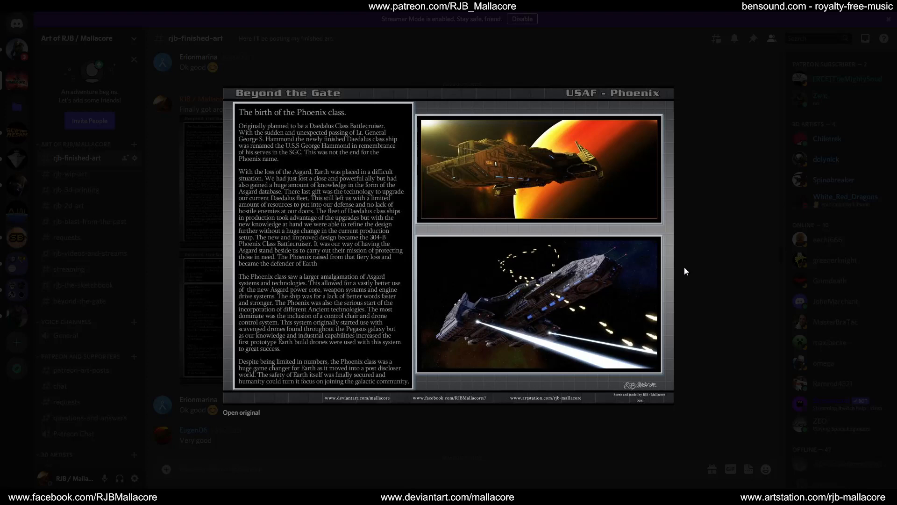
left_click(685, 279)
scroll(516, 301, "down", 2)
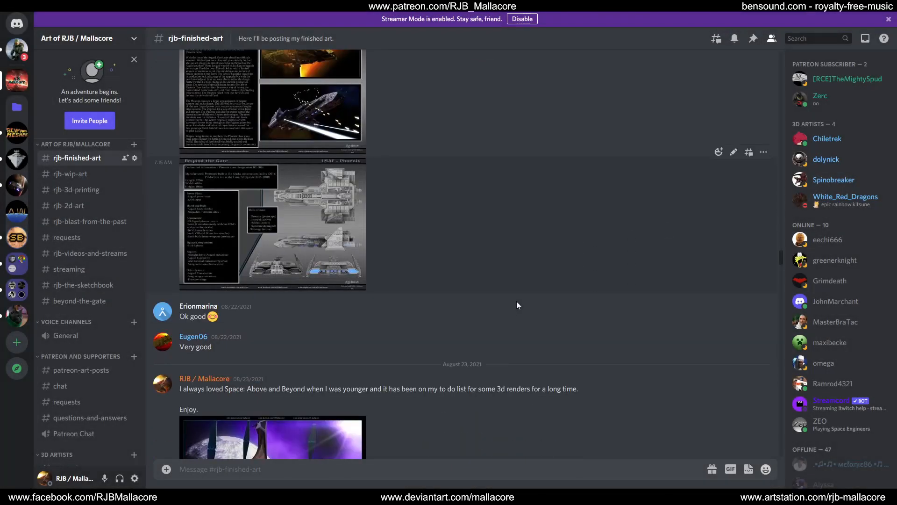
scroll(517, 306, "down", 8)
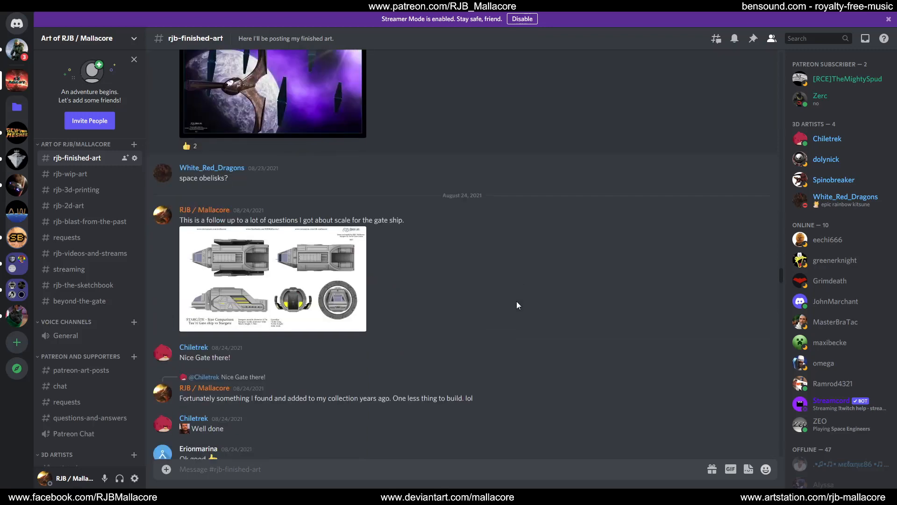
scroll(517, 302, "down", 18)
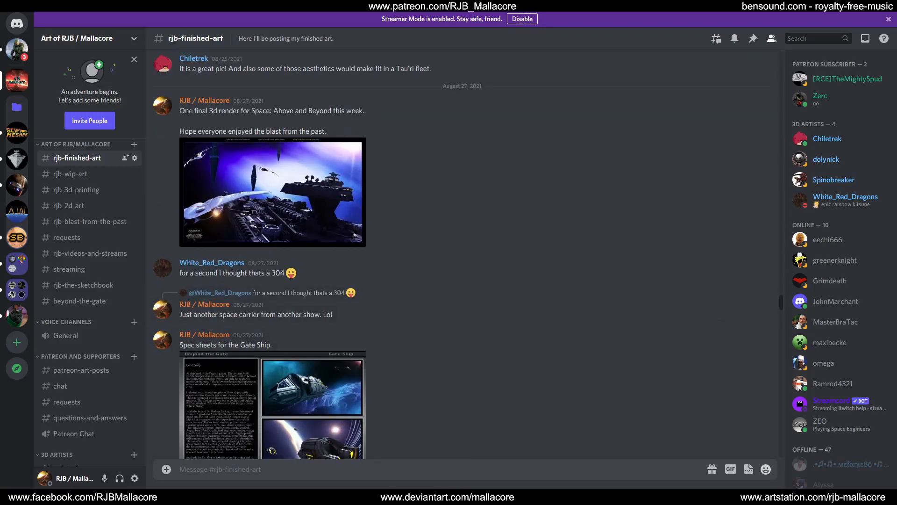
Switch back to LightWave Modeler, shrink the Discord window from full screen and move it off this screen.
left_click(272, 496)
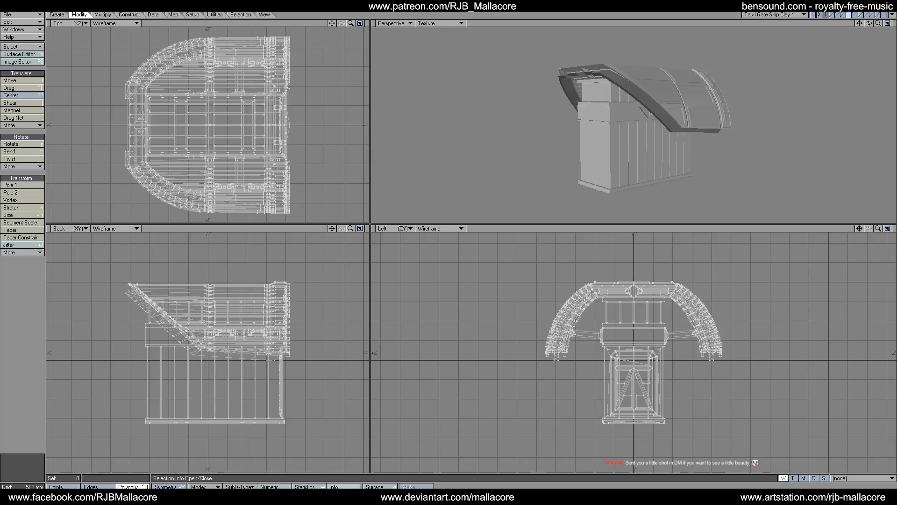
mouse_move(252, 496)
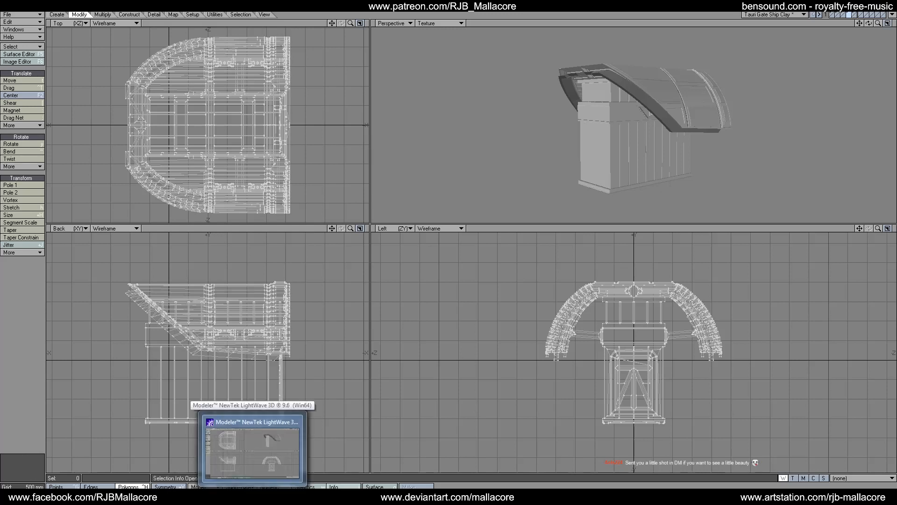
left_click(353, 497)
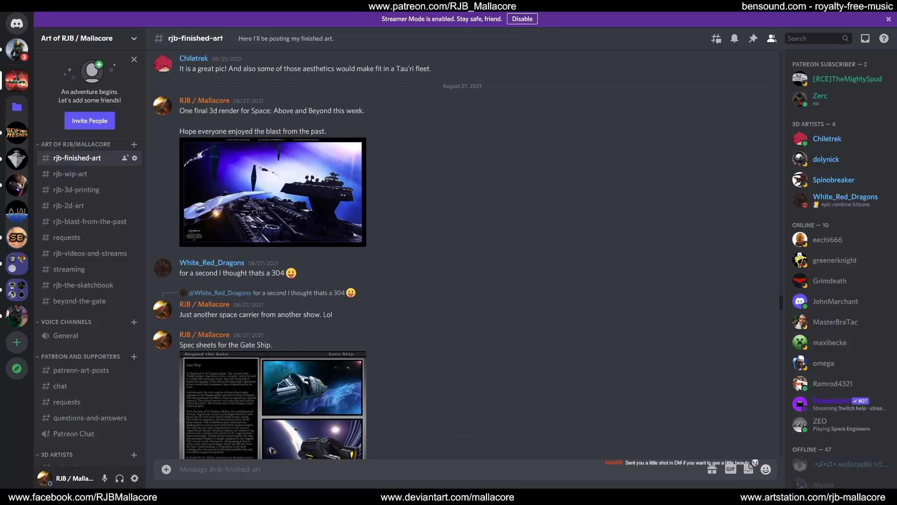
left_click(877, 15)
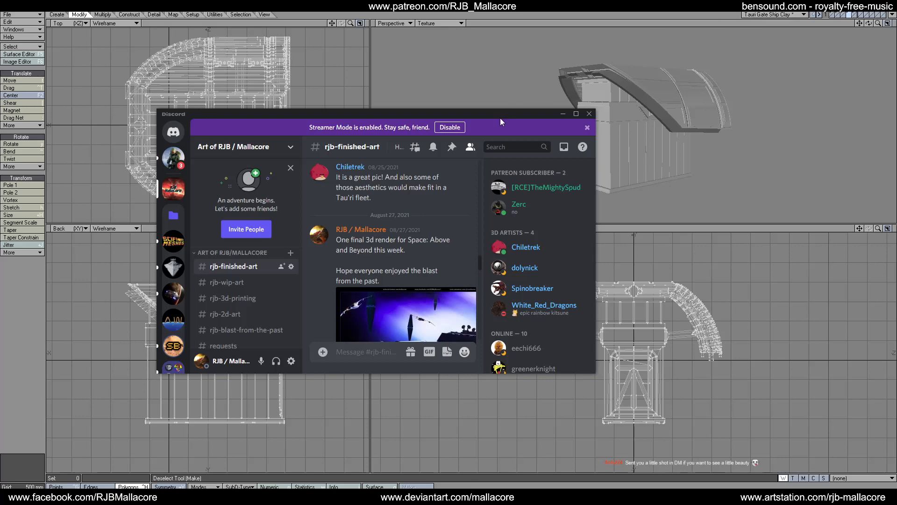
left_click_drag(500, 116, 896, 105)
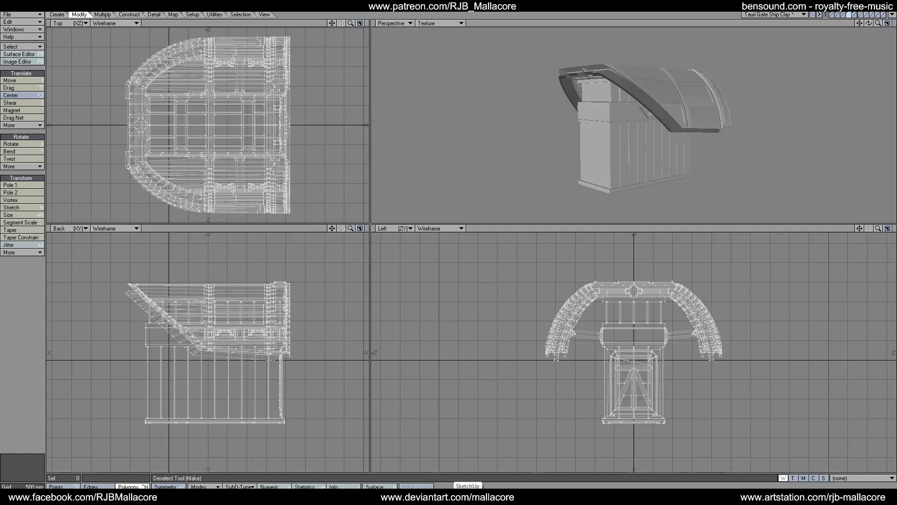
mouse_move(489, 496)
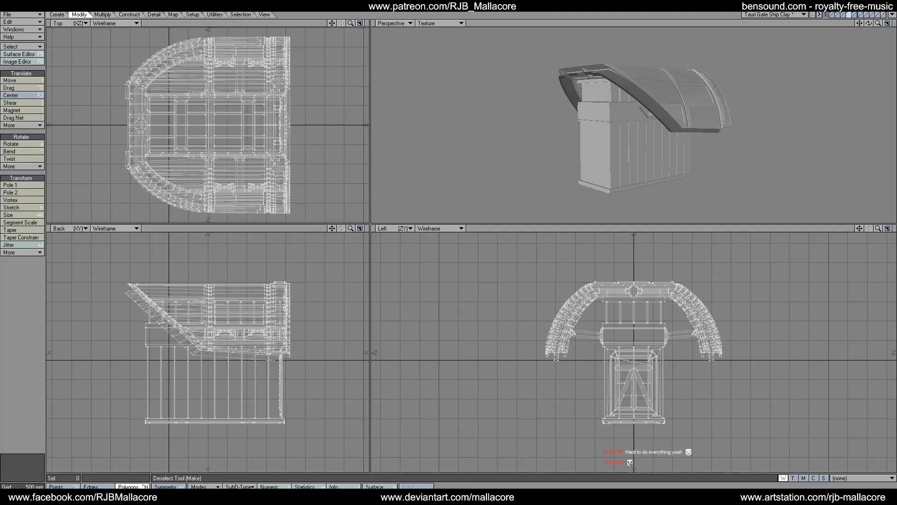
Make Mara-WIP_v032 the current object and inspect the whole ship from above, from the underside and from the front.
left_click(750, 14)
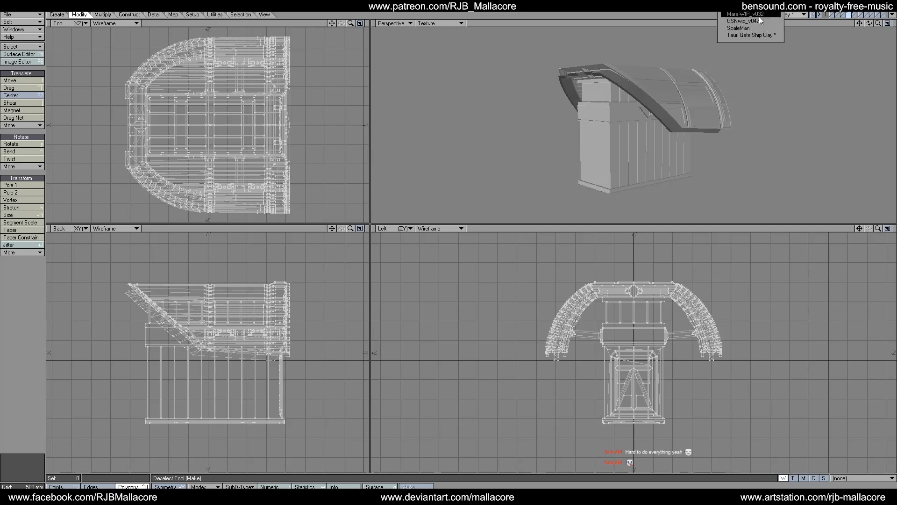
left_click(758, 21)
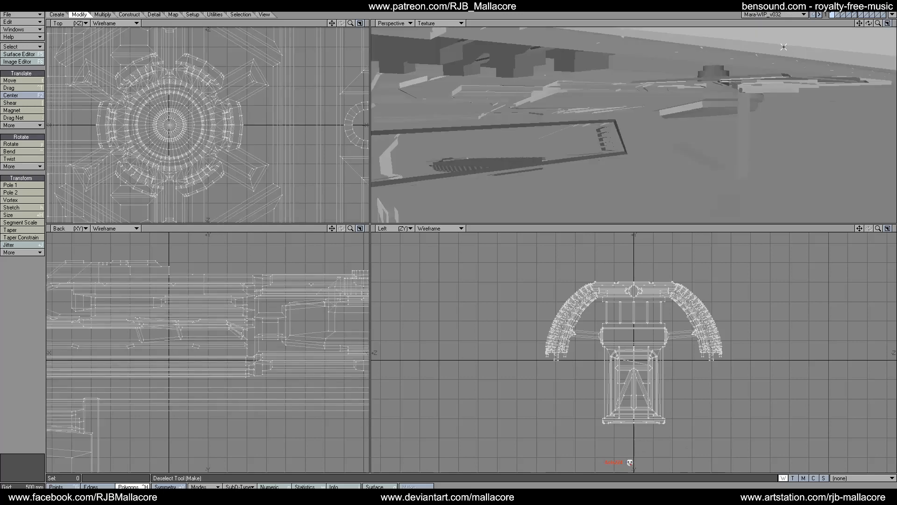
mouse_move(878, 25)
left_mouse_down()
mouse_move(831, 24)
mouse_move(874, 24)
left_mouse_up()
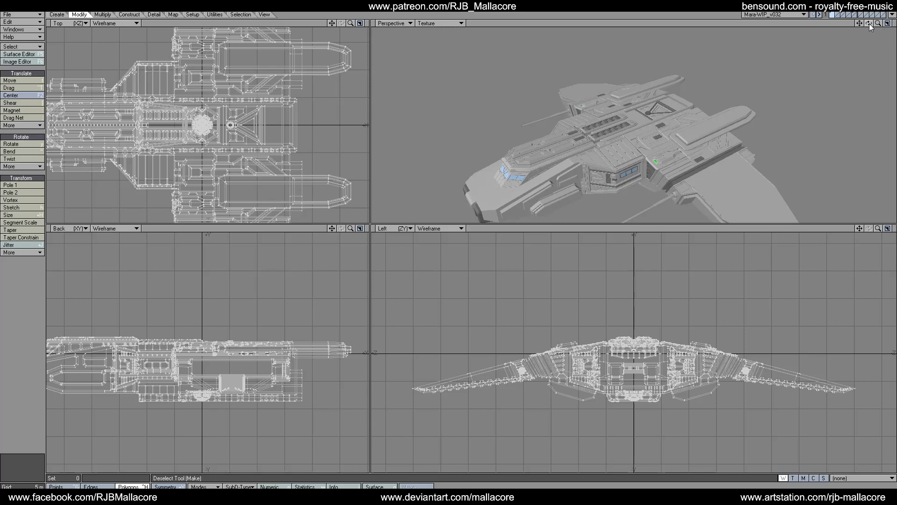
left_click_drag(870, 26, 841, 76)
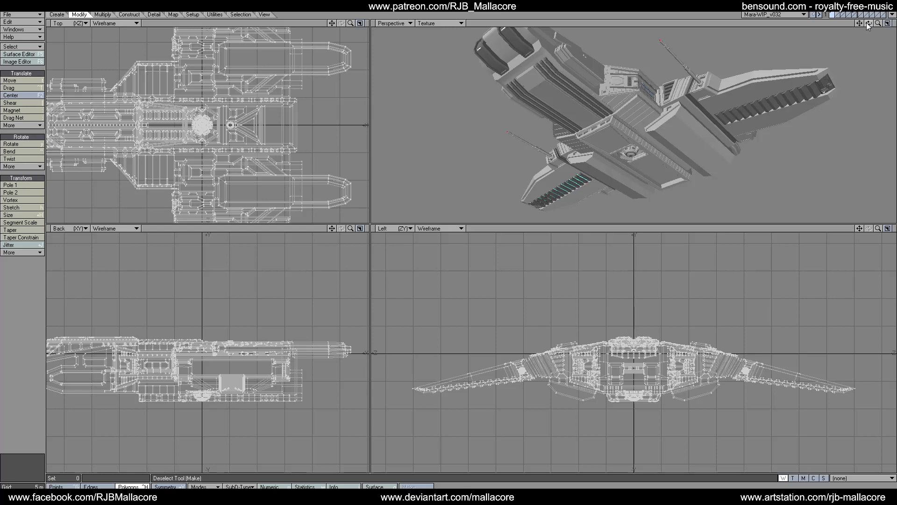
left_click_drag(867, 25, 868, 26)
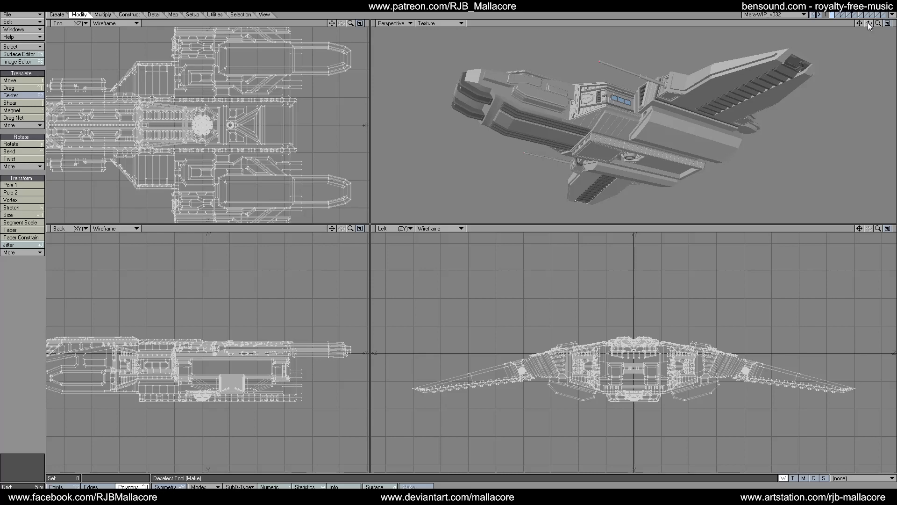
mouse_move(869, 23)
left_mouse_down()
mouse_move(862, 79)
mouse_move(868, 23)
left_mouse_up()
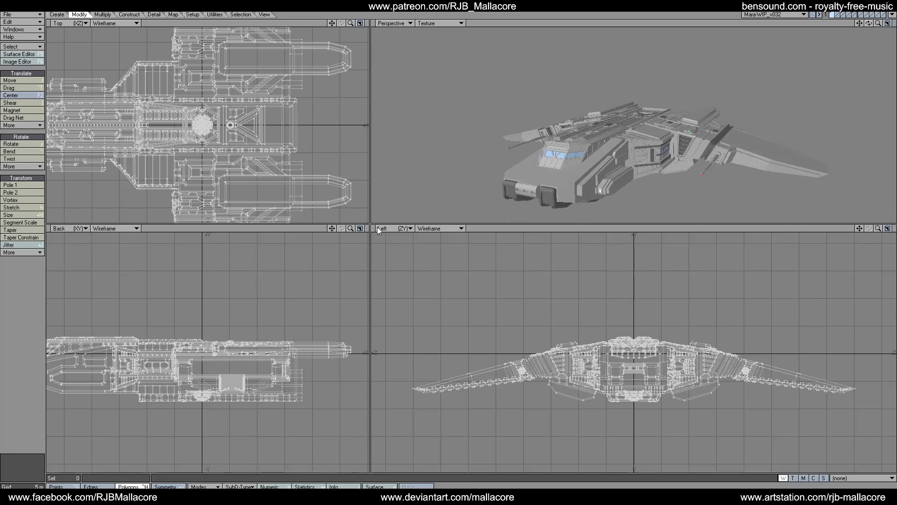
Enlarge the perspective viewport downward and examine the ship's upper hull, rear section and nose up close.
left_click_drag(370, 222, 373, 290)
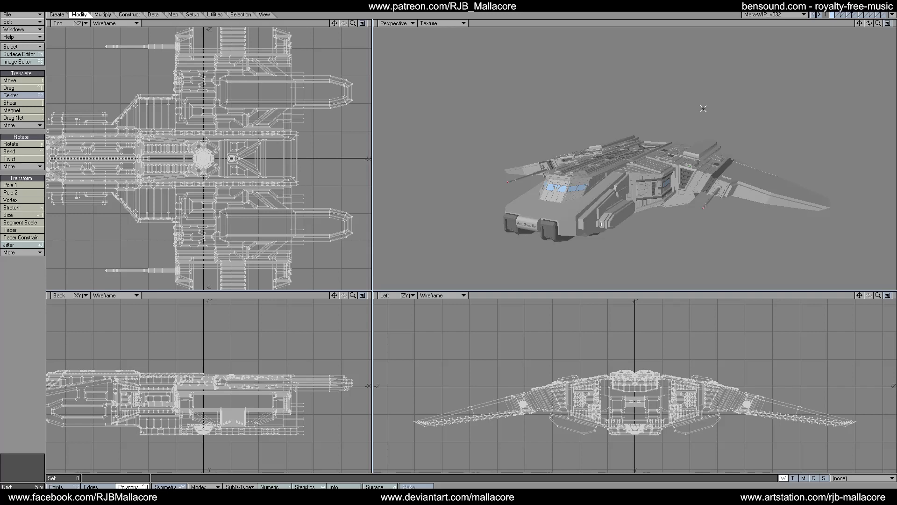
mouse_move(869, 24)
left_mouse_down()
mouse_move(854, 31)
mouse_move(867, 29)
left_mouse_up()
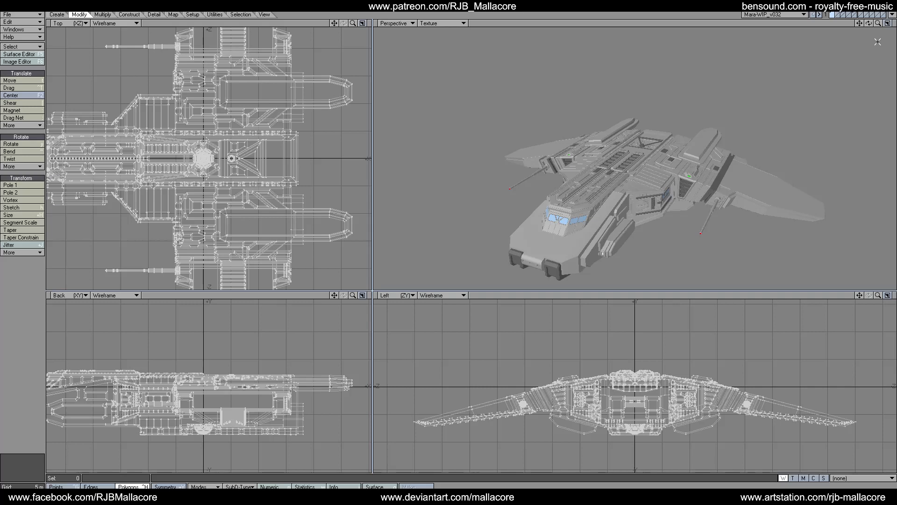
left_click_drag(878, 23, 760, 100)
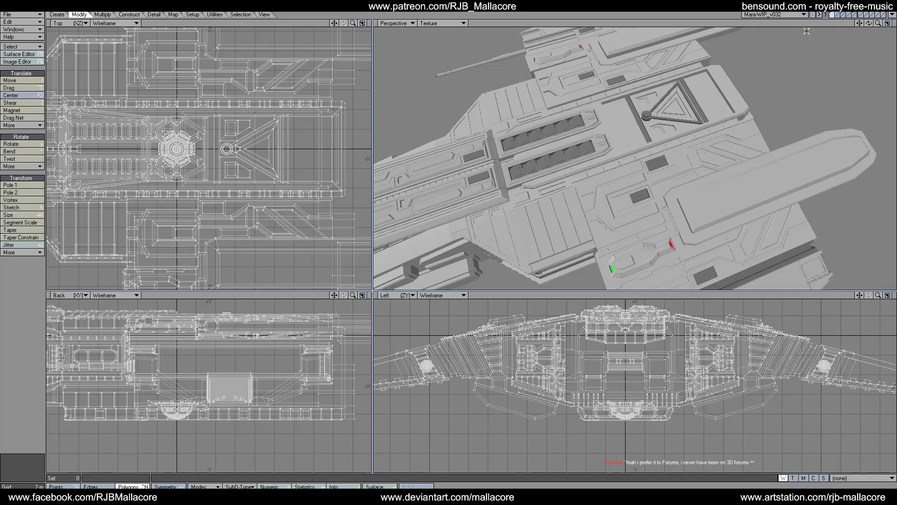
mouse_move(869, 23)
left_mouse_down()
mouse_move(855, 29)
mouse_move(863, 29)
left_mouse_up()
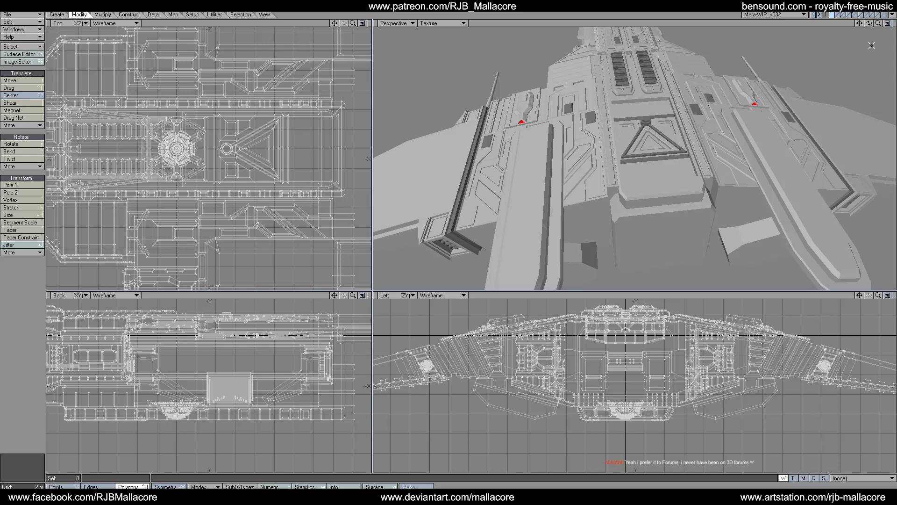
left_click_drag(868, 26, 867, 26)
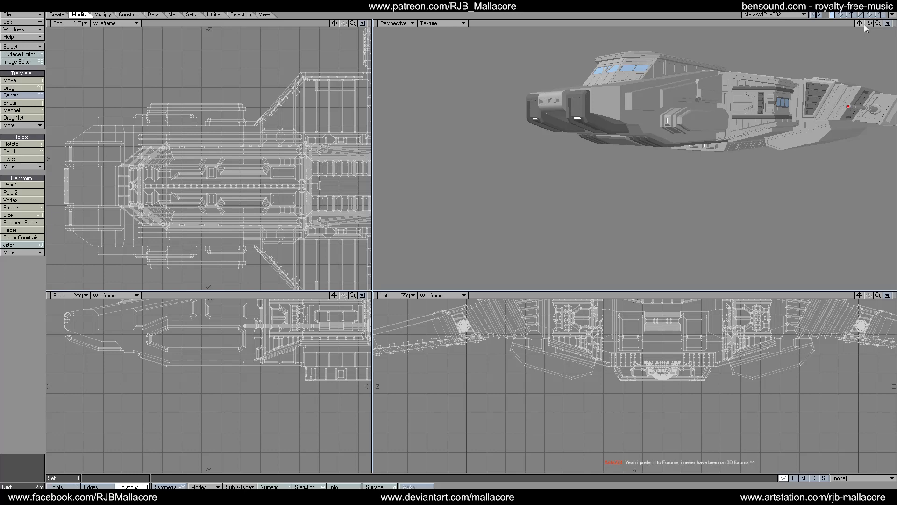
Examine the ship's nose, cockpit windows and side hull details from raised and low front angles.
mouse_move(868, 23)
left_mouse_down()
mouse_move(876, 31)
mouse_move(869, 26)
left_mouse_up()
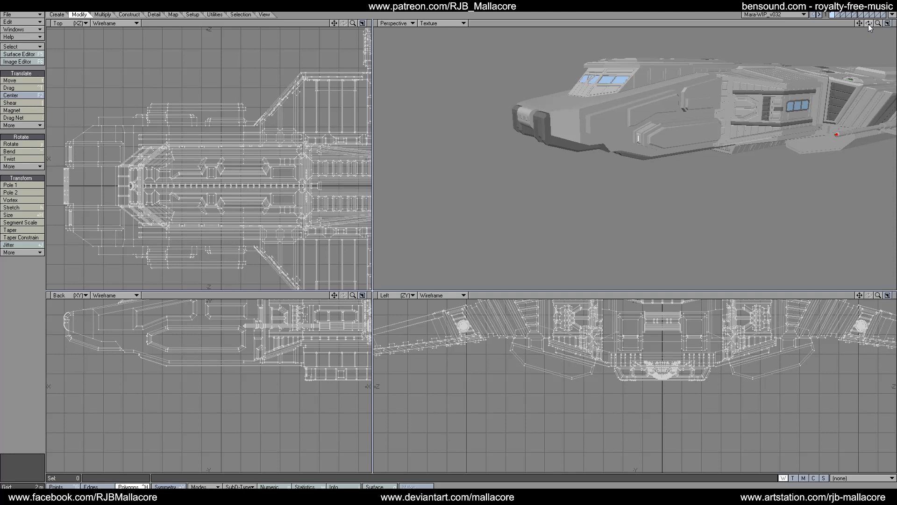
left_click_drag(869, 24, 799, 58)
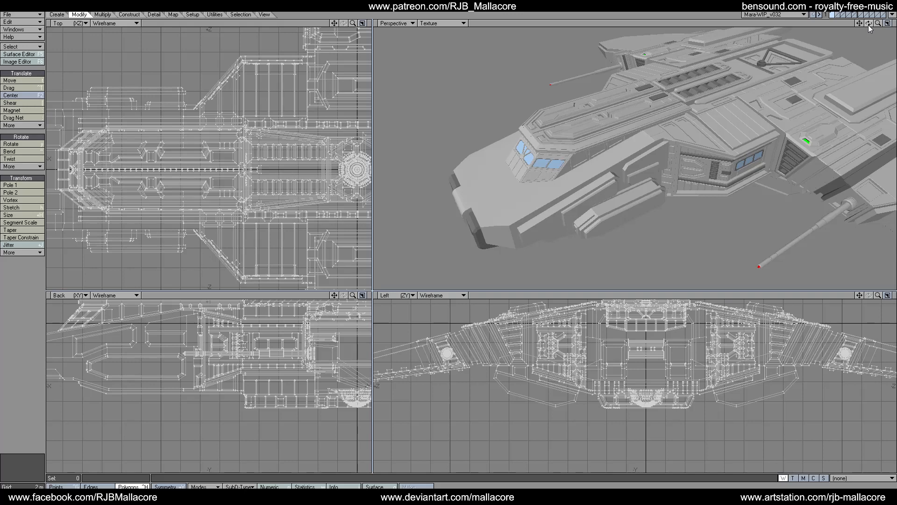
left_click_drag(868, 24, 851, 50)
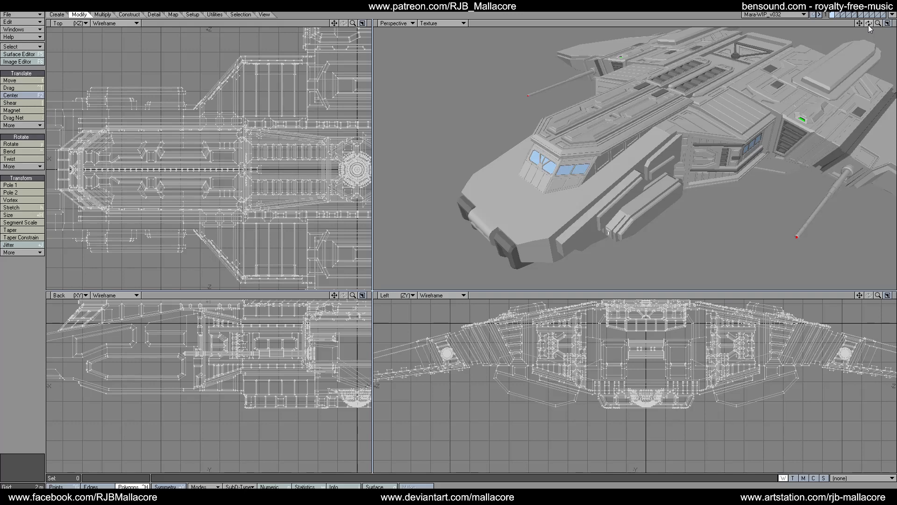
mouse_move(868, 24)
left_mouse_down()
mouse_move(816, 89)
mouse_move(859, 80)
mouse_move(868, 25)
left_mouse_up()
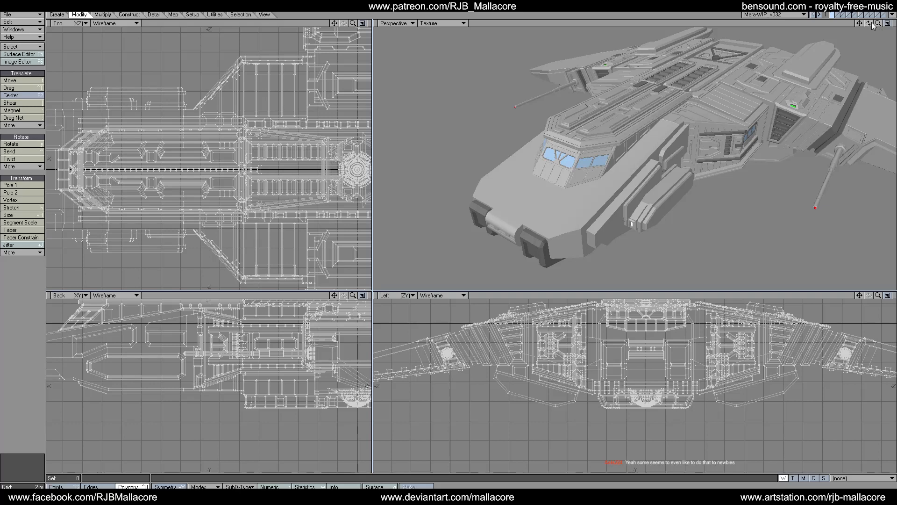
left_click_drag(870, 22, 869, 22)
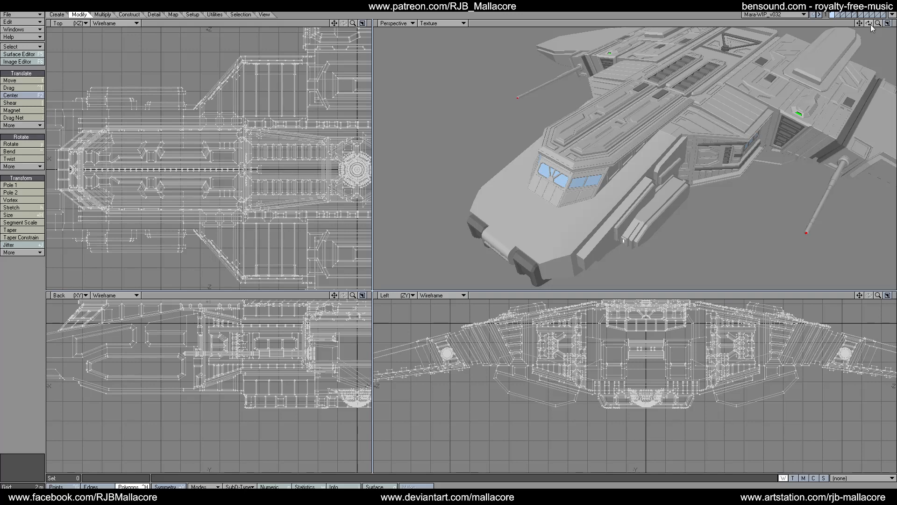
left_click_drag(871, 27, 871, 27)
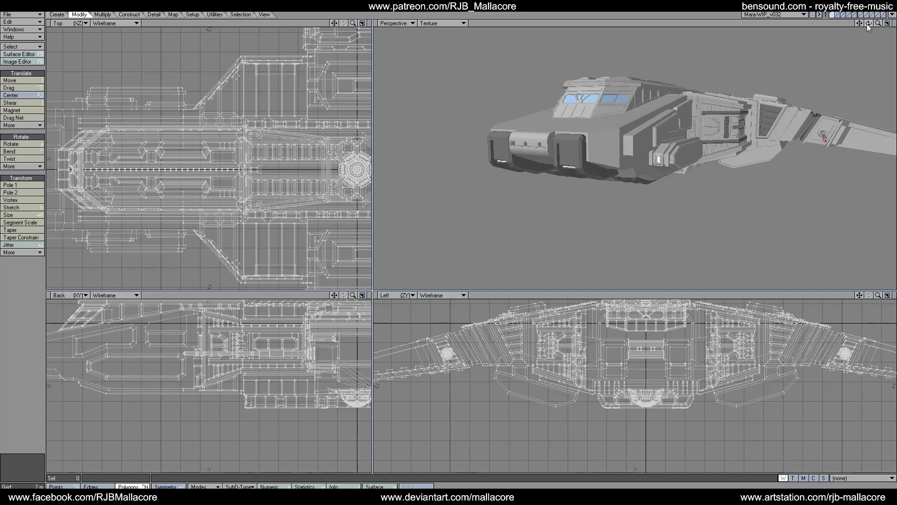
Inspect the ship's underside, front and side in the perspective view, finishing on a raised view of the nose and wing gun.
left_click_drag(868, 27, 876, 86)
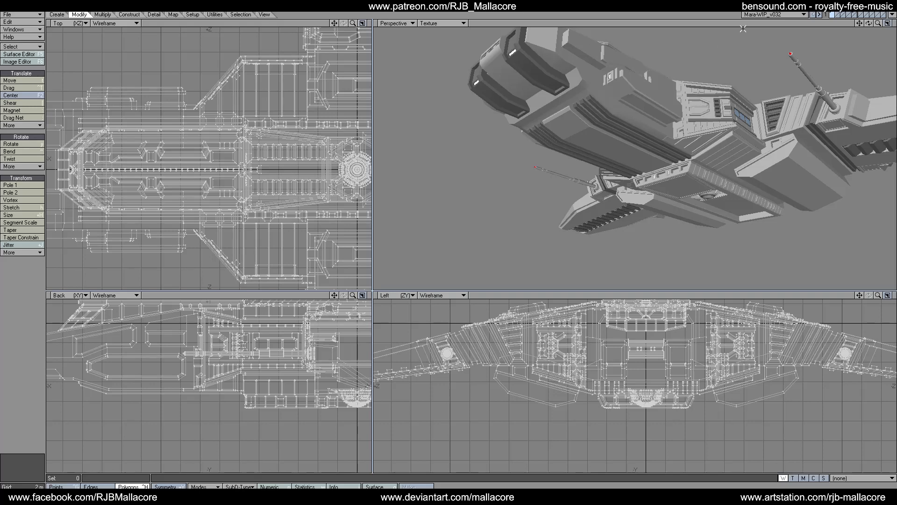
left_click_drag(869, 23, 865, 22)
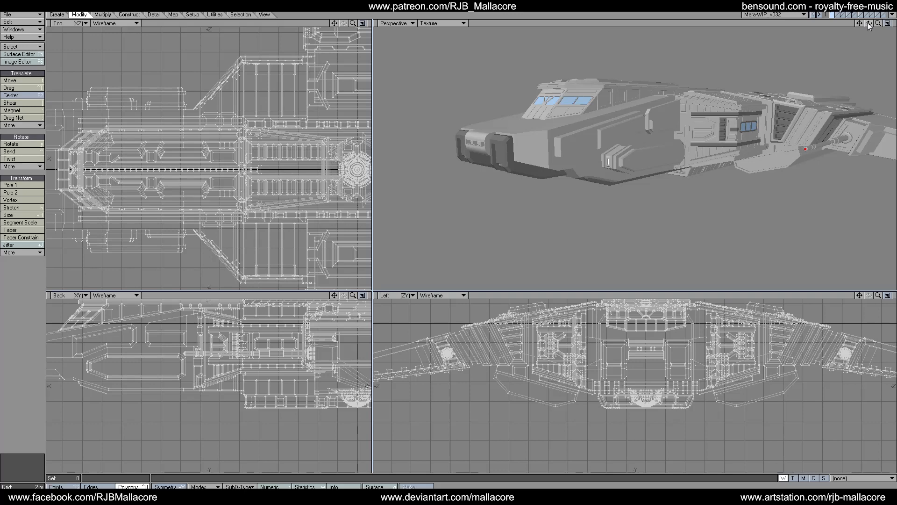
mouse_move(868, 22)
left_mouse_down()
mouse_move(864, 37)
mouse_move(868, 26)
left_mouse_up()
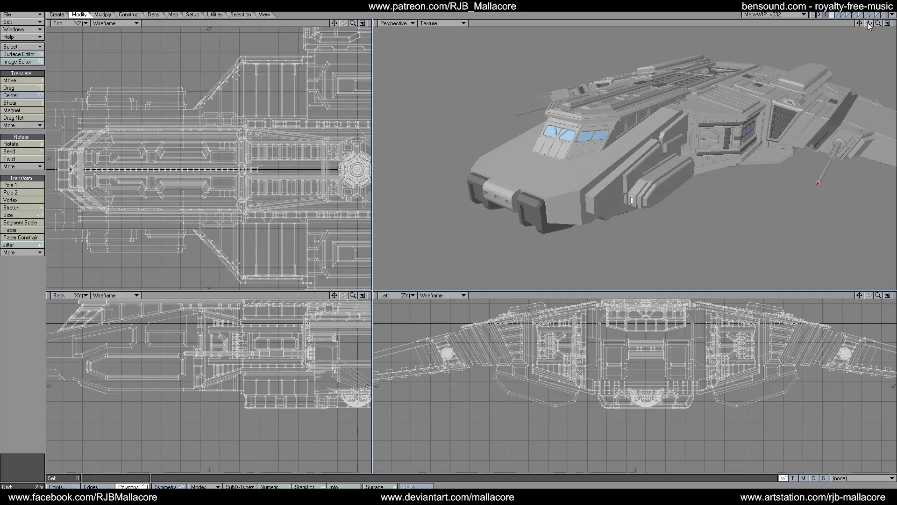
left_click_drag(868, 25, 865, 31)
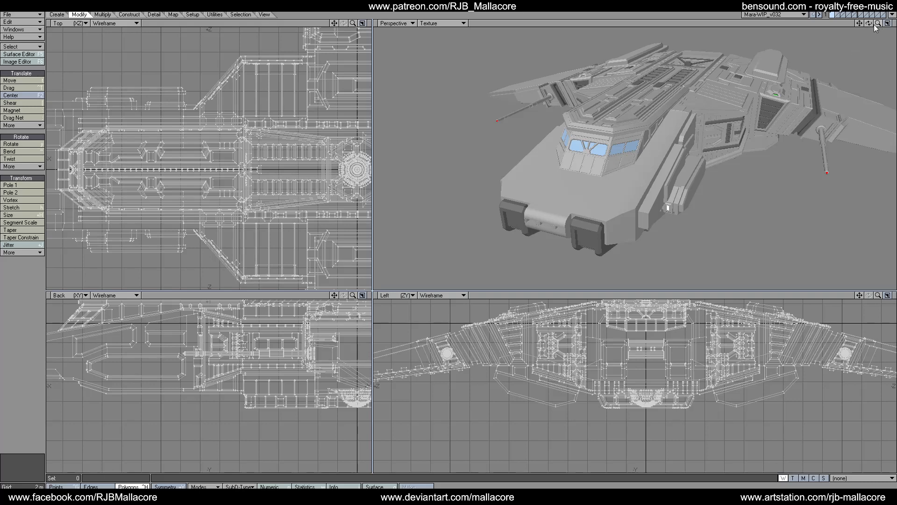
mouse_move(868, 23)
left_mouse_down()
mouse_move(881, 66)
mouse_move(869, 47)
mouse_move(871, 60)
mouse_move(873, 27)
left_mouse_up()
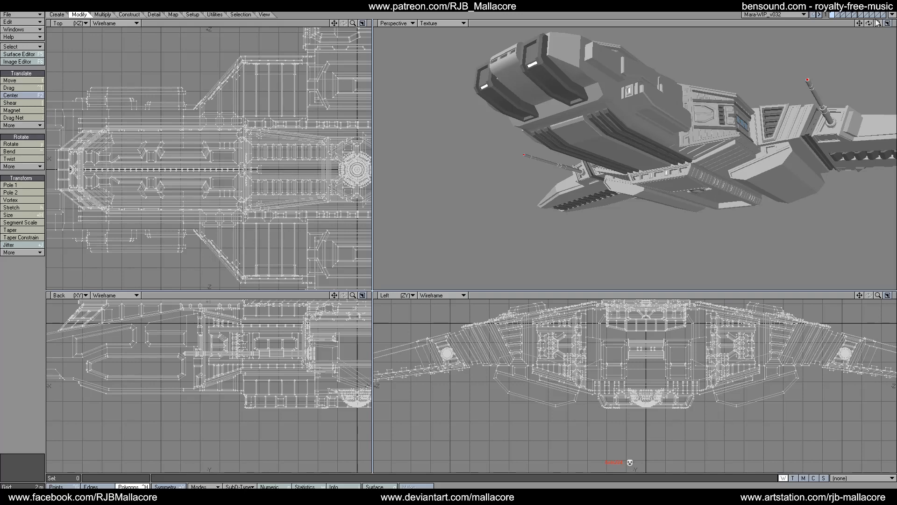
left_click_drag(859, 23, 829, 77)
left_click_drag(868, 23, 852, 61)
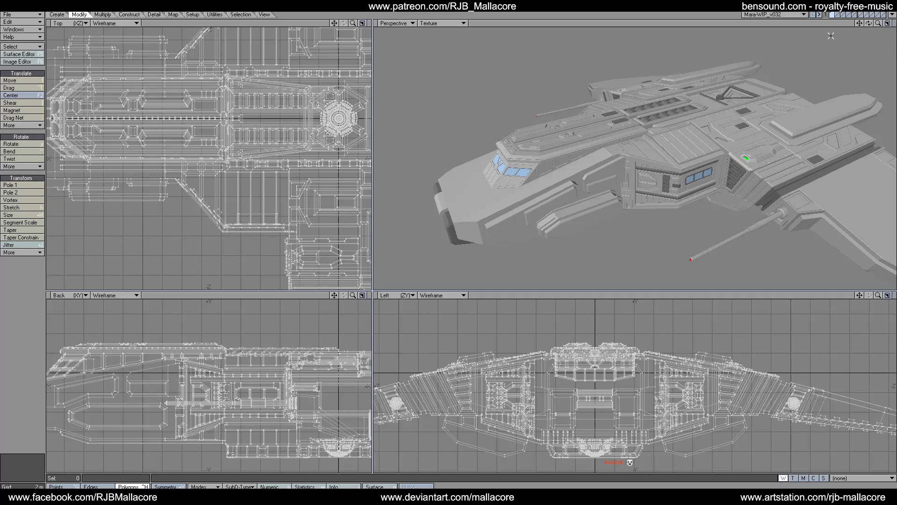
Inspect the Mara ship from a low front angle, the underside, the side and the rear in the perspective view.
left_click_drag(868, 23, 841, 25)
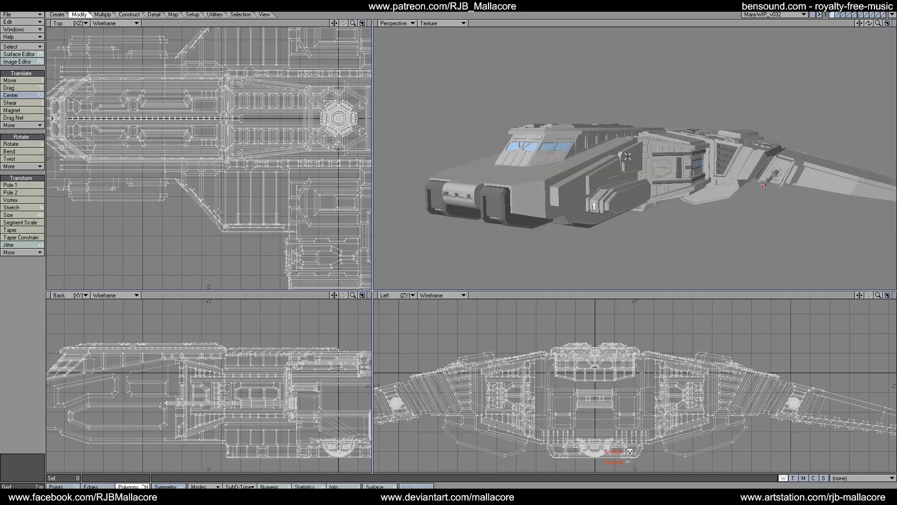
mouse_move(866, 24)
left_mouse_down()
mouse_move(839, 27)
mouse_move(865, 43)
mouse_move(872, 29)
mouse_move(857, 29)
mouse_move(870, 27)
left_mouse_up()
key("a")
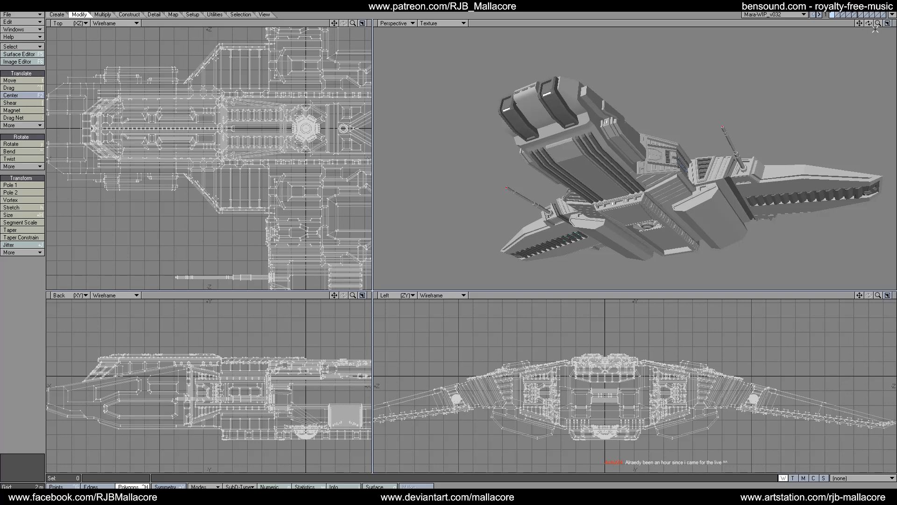
left_click_drag(869, 23, 794, 1)
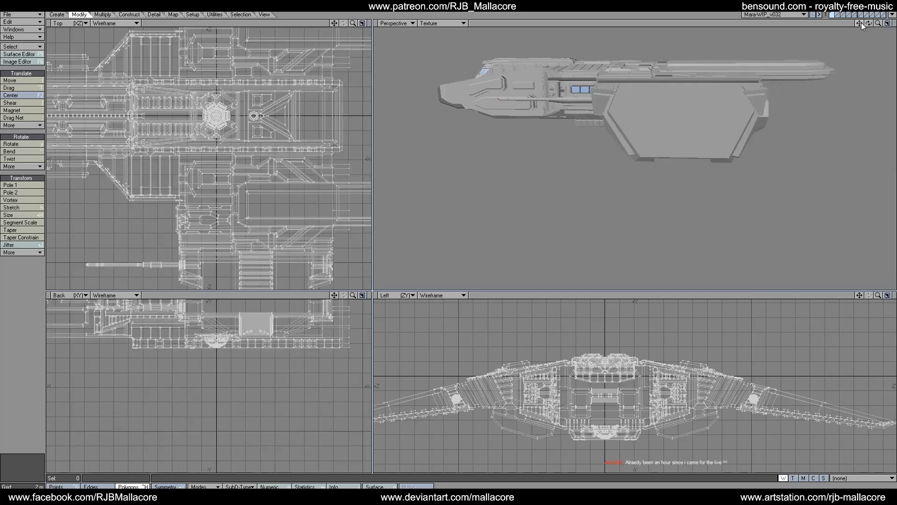
mouse_move(869, 24)
left_mouse_down()
mouse_move(870, 2)
mouse_move(867, 35)
mouse_move(838, 63)
mouse_move(811, 65)
mouse_move(817, 6)
mouse_move(836, 33)
mouse_move(856, 33)
left_mouse_up()
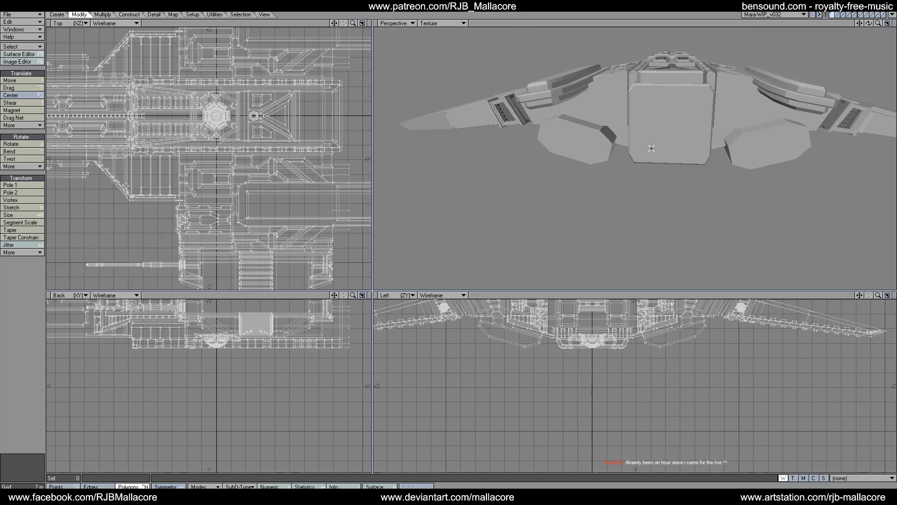
mouse_move(869, 24)
left_mouse_down()
mouse_move(859, 79)
mouse_move(839, 29)
mouse_move(886, 39)
mouse_move(861, 28)
left_mouse_up()
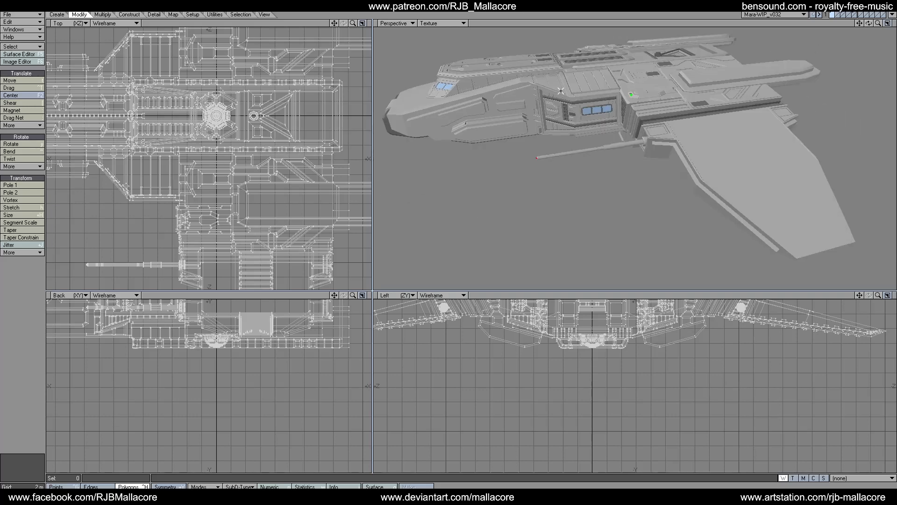
Examine the Mara's upper hull detail, fit the whole ship in view, and inspect it from above and below.
left_click_drag(869, 23, 870, 24)
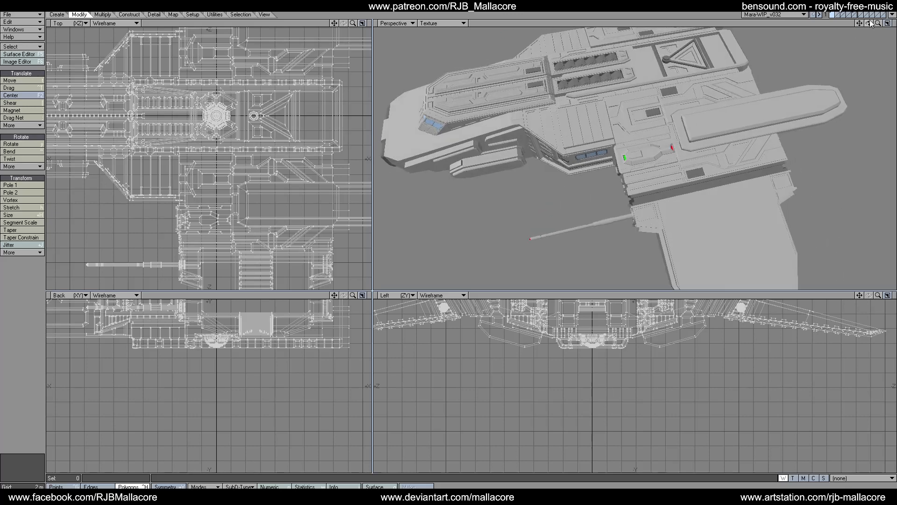
key("a")
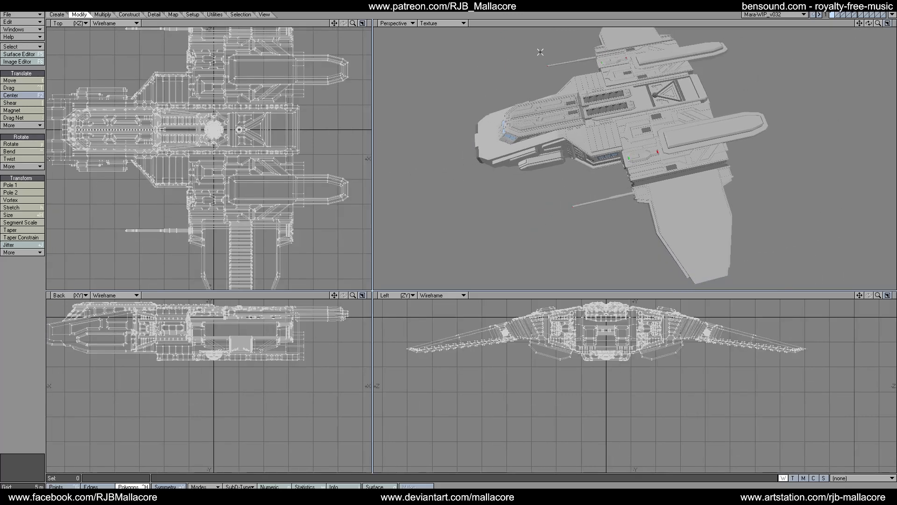
left_click_drag(859, 23, 859, 24)
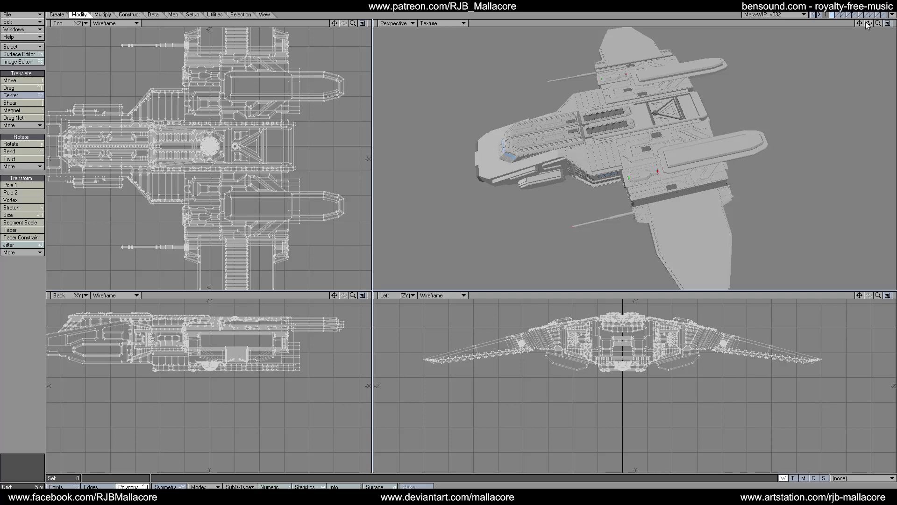
left_click_drag(869, 23, 804, 51)
mouse_move(868, 23)
left_mouse_down()
mouse_move(865, 35)
mouse_move(857, 28)
left_mouse_up()
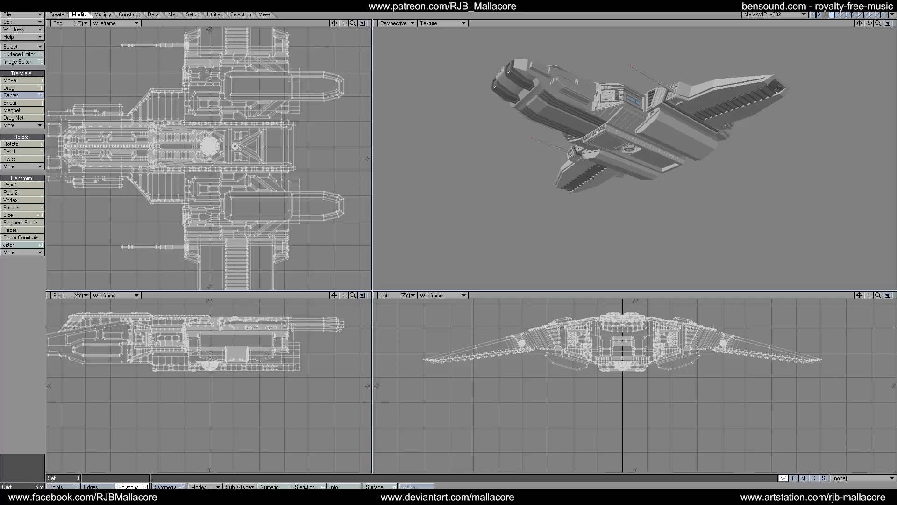
Switch to Discord, open the original USAF Tempest Deck 1 plan in the browser and examine it at full size.
left_click_drag(896, 178, 415, 158)
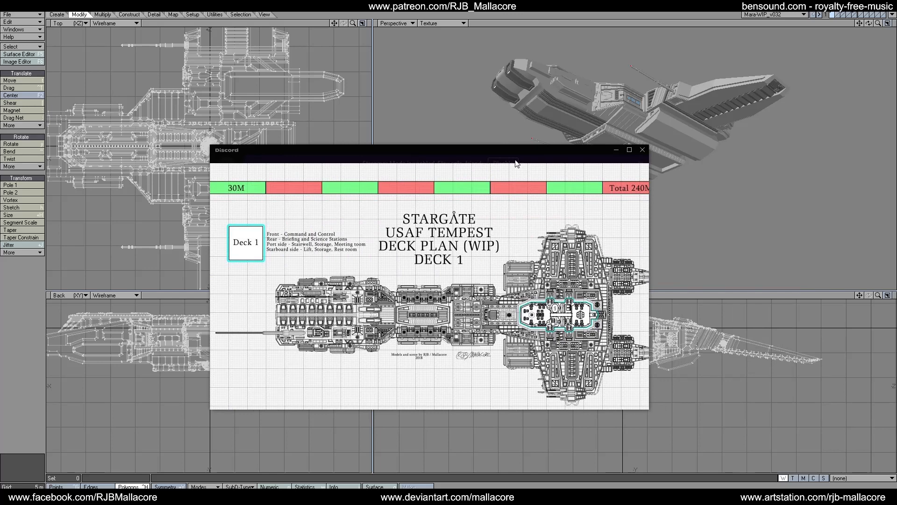
scroll(628, 154, "down", 1)
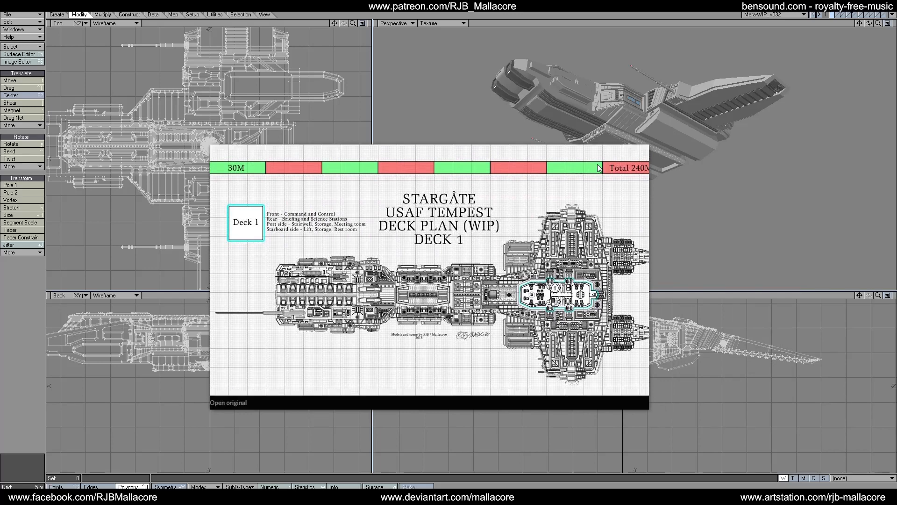
left_click(234, 402)
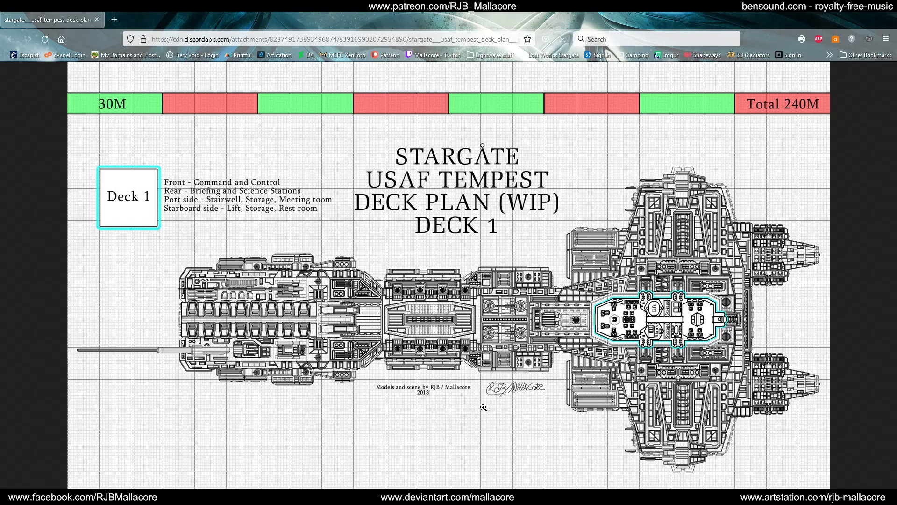
left_click(666, 322)
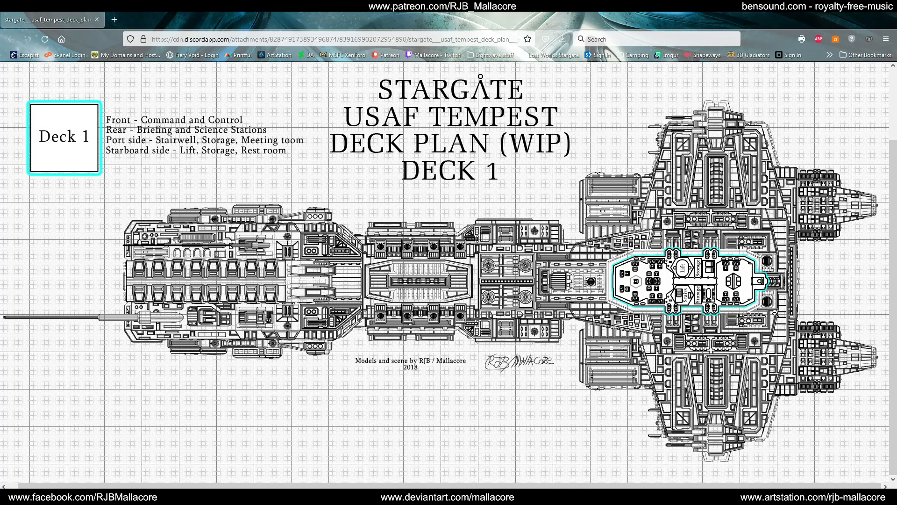
scroll(708, 308, "up", 3)
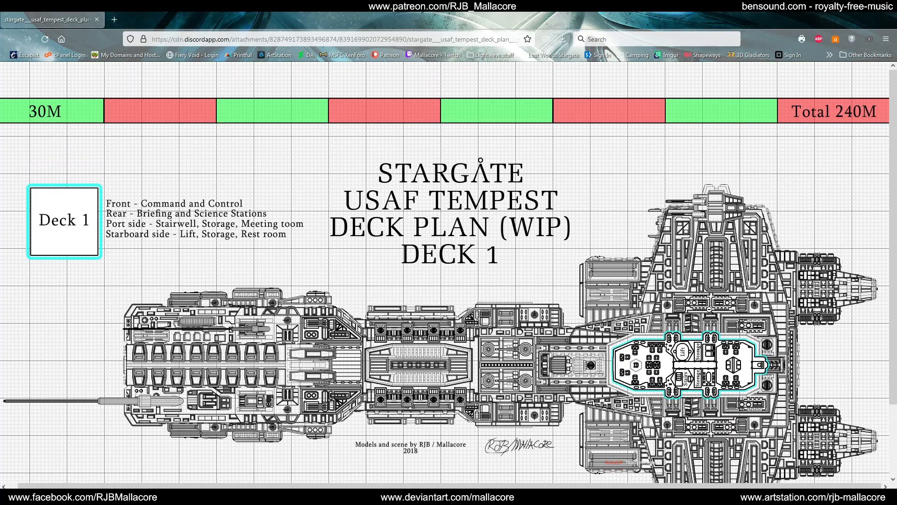
scroll(709, 309, "down", 2)
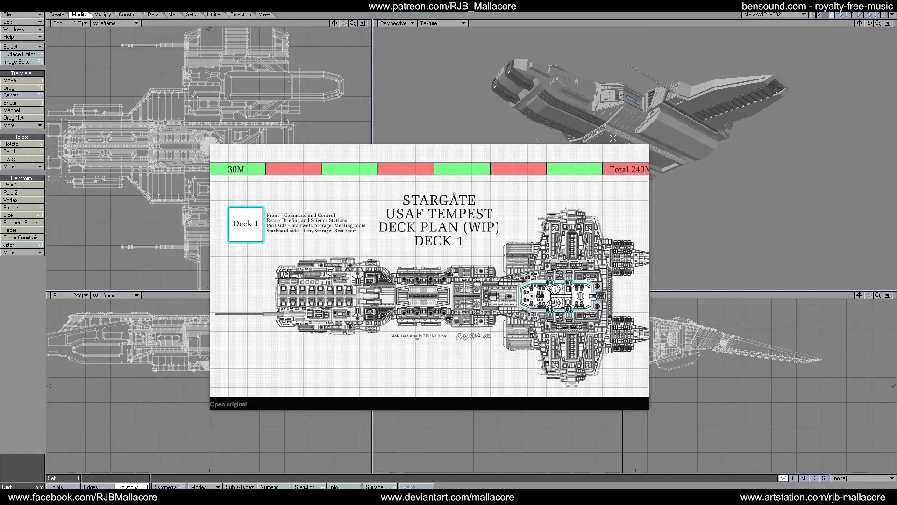
Return to Discord, dismiss the enlarged Deck 1 plan and maximize the window on the rjb-2d-art channel.
key("n")
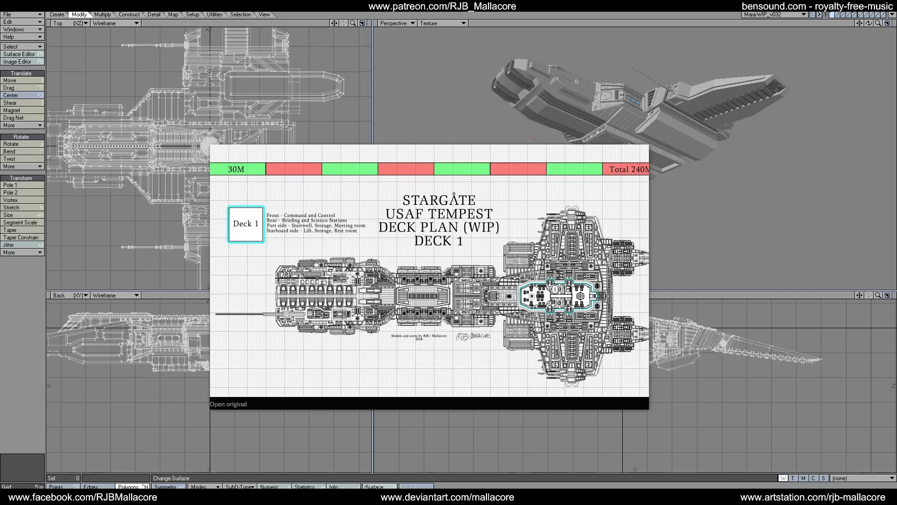
right_click(443, 496)
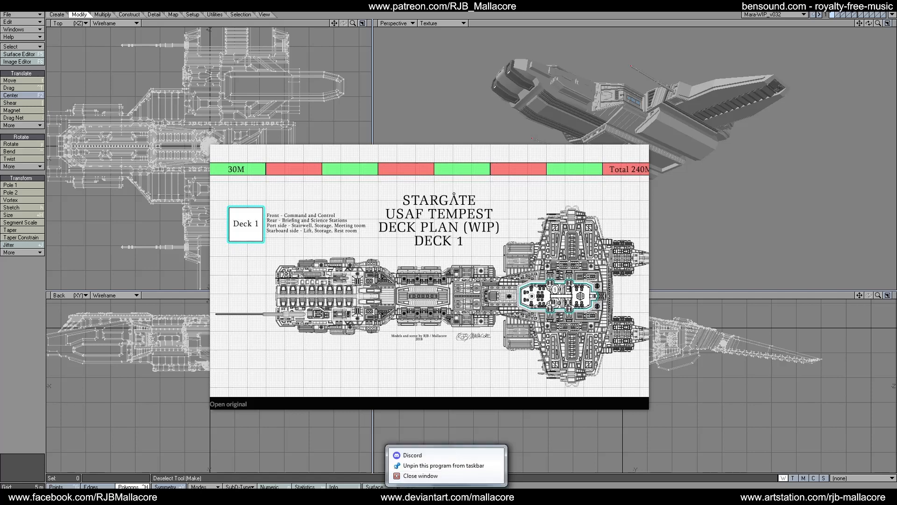
left_click(422, 457)
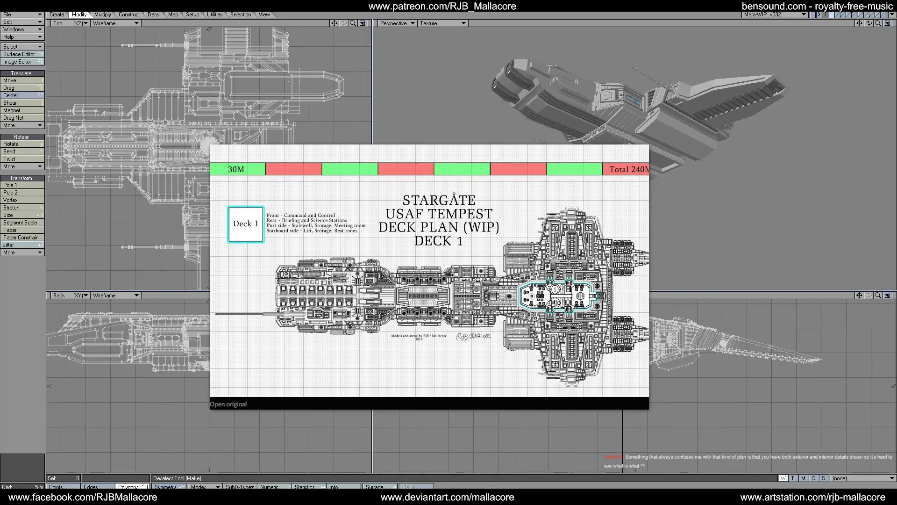
right_click(444, 495)
left_click(437, 477)
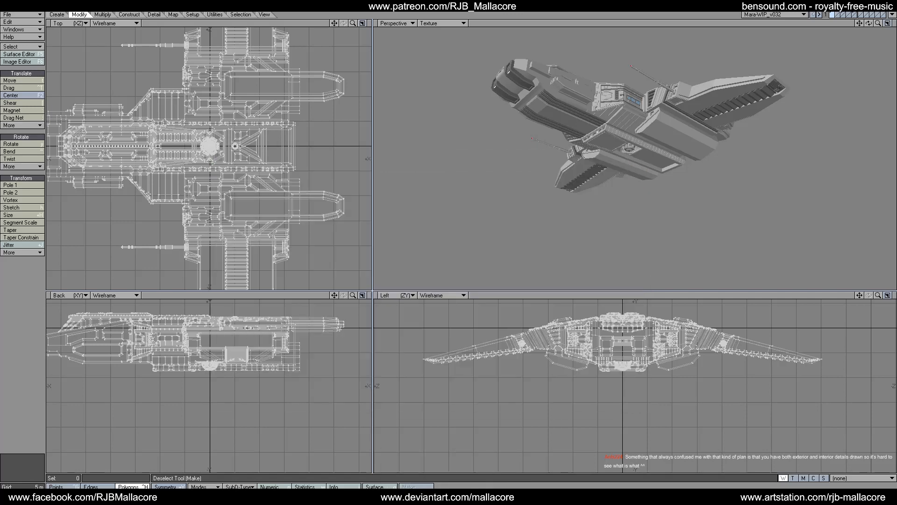
right_click(445, 495)
left_click(427, 464)
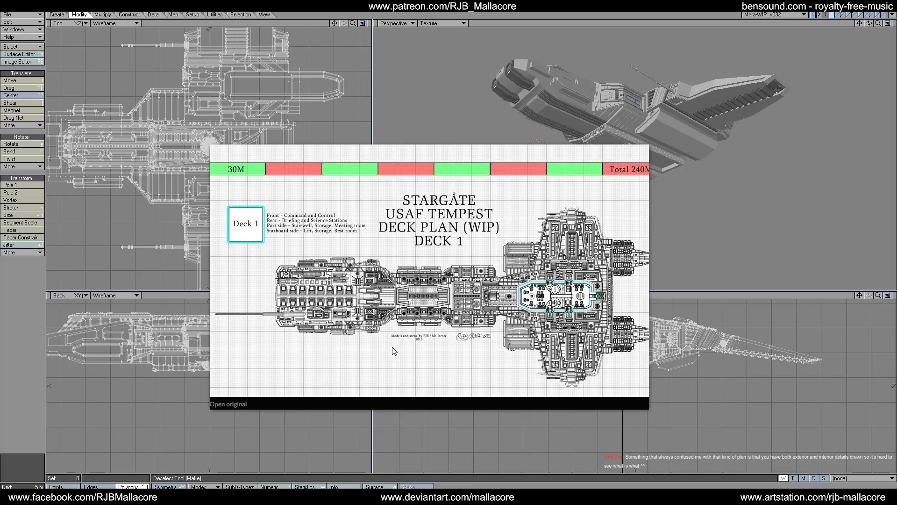
left_click(382, 384)
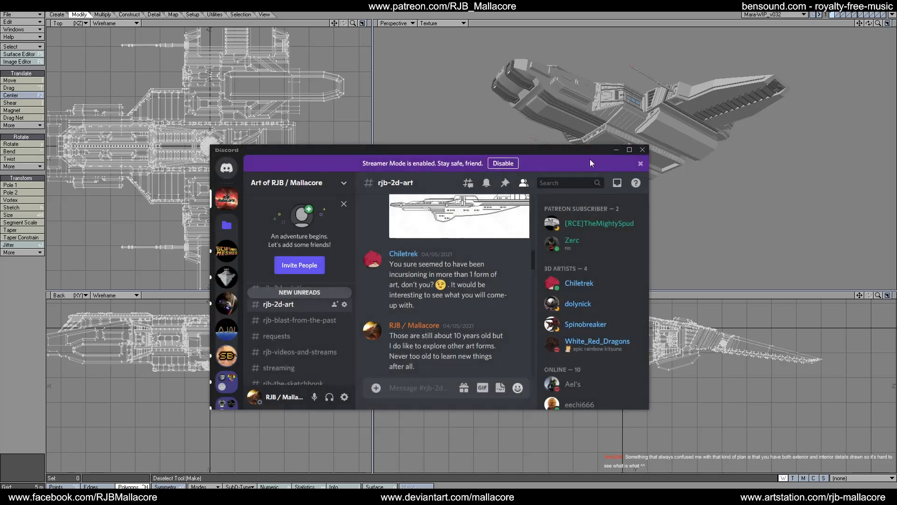
left_click(631, 150)
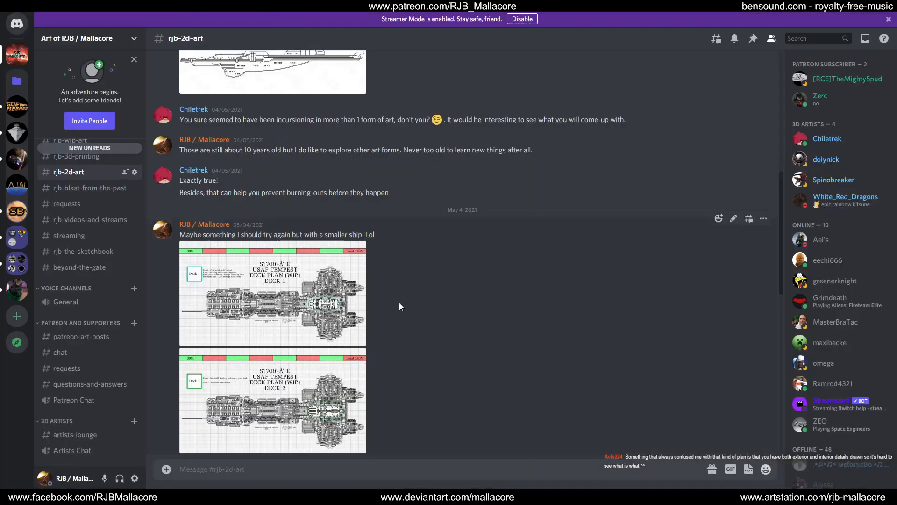
Open the original USAF Tempest Deck 2 plan from the channel in the browser and view it at full size.
left_click(332, 384)
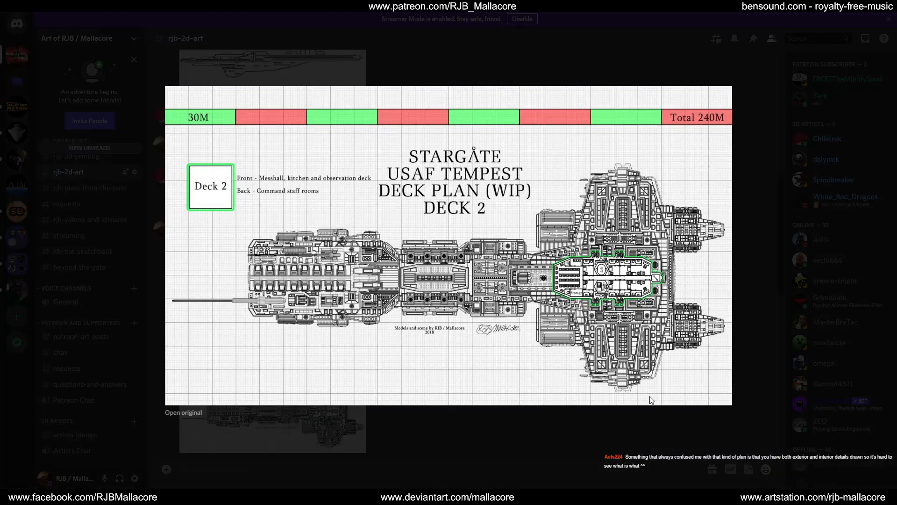
left_click(185, 413)
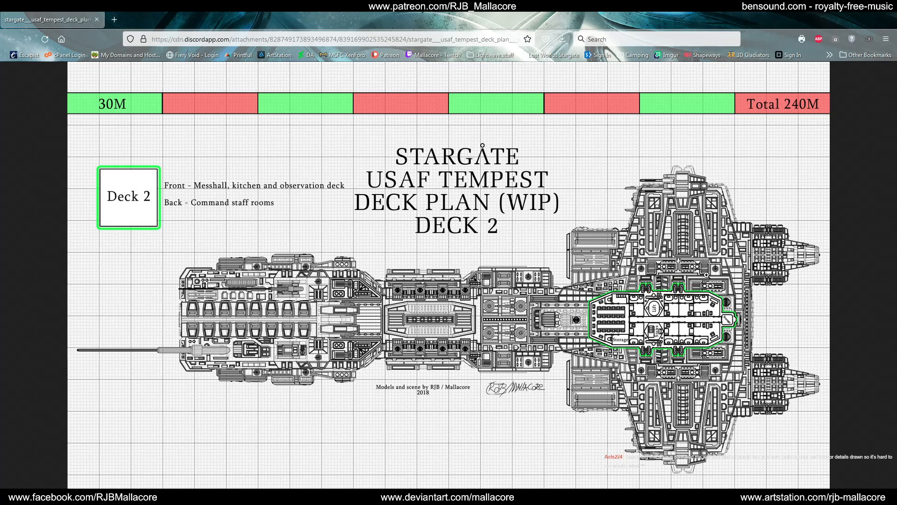
left_click(669, 324)
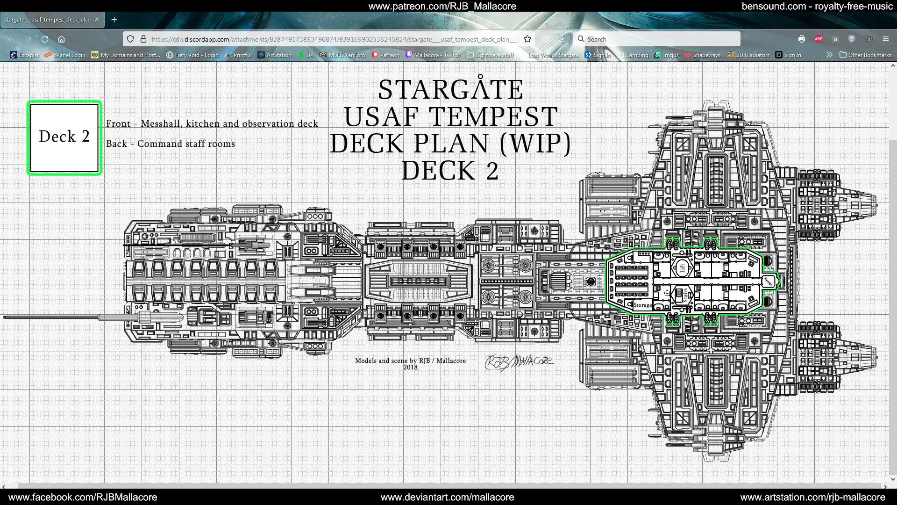
Examine the Deck 2 plan's green-outlined interior at 150% zoom, including the messhall, storage, lift and command staff rooms.
scroll(690, 286, "left", 1)
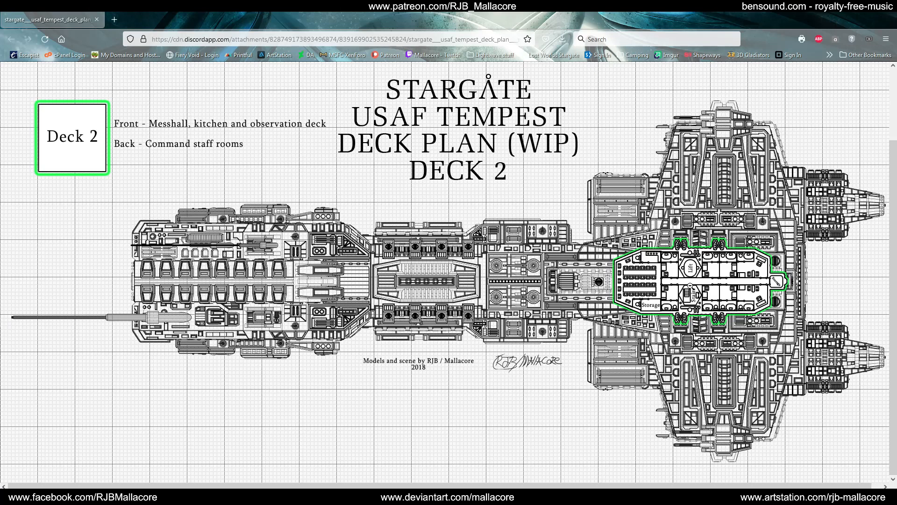
scroll(700, 294, "up", 3, "ctrl")
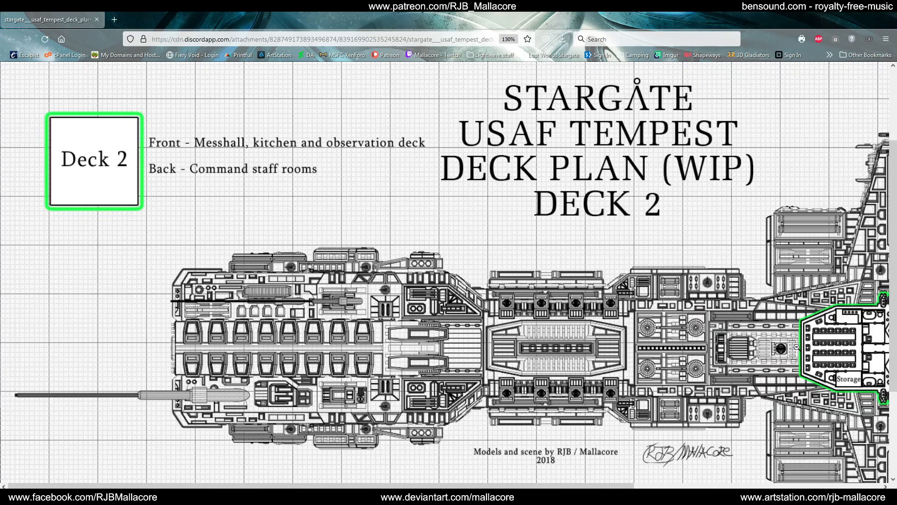
left_click_drag(813, 347, 684, 345)
left_click_drag(842, 350, 790, 353)
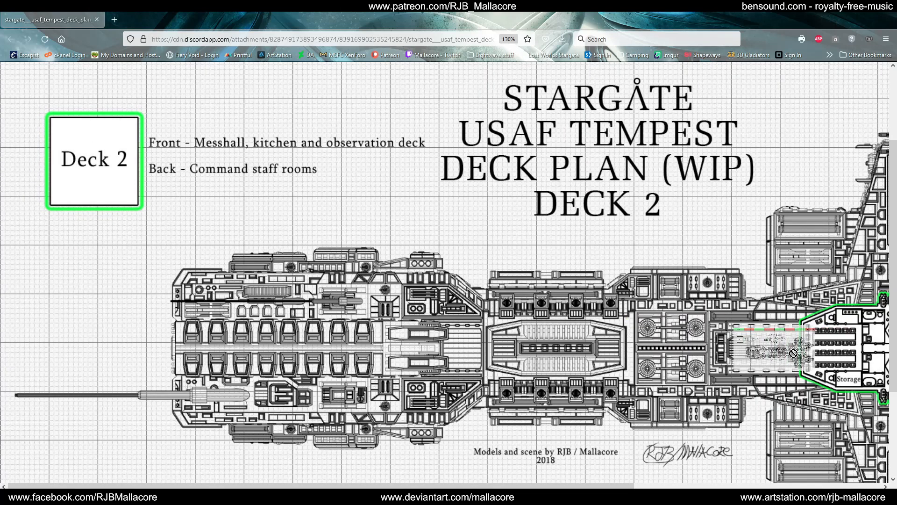
scroll(848, 346, "down", 3)
scroll(873, 249, "down", 3, "ctrl")
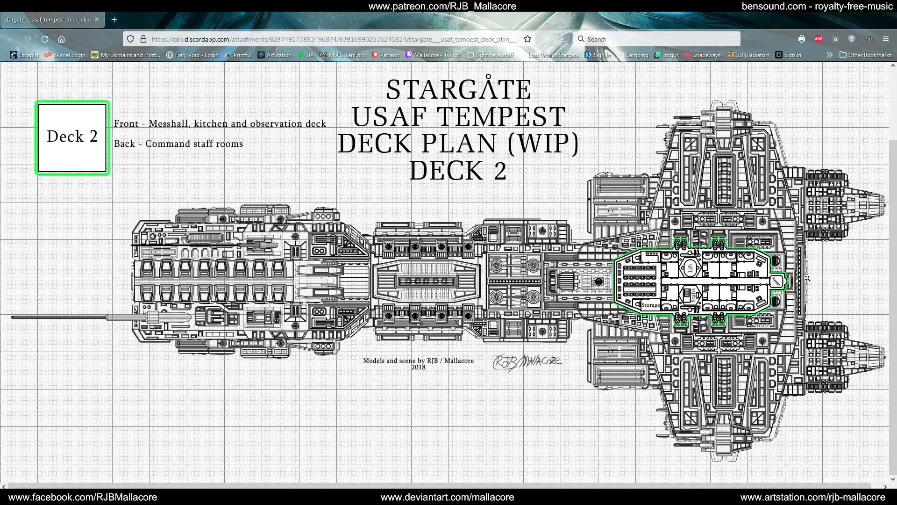
scroll(804, 298, "up", 3, "ctrl")
scroll(824, 298, "down", 3, "ctrl")
scroll(826, 298, "up", 4, "ctrl")
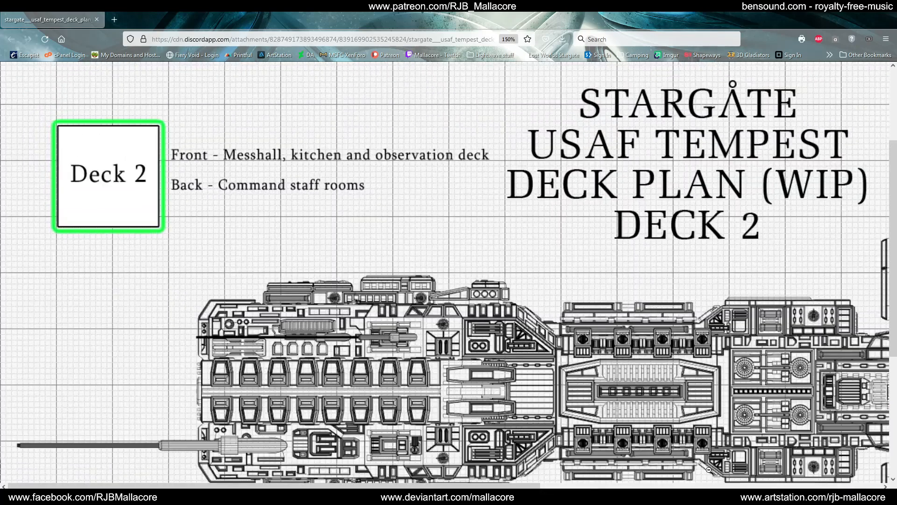
scroll(818, 445, "right", 8)
scroll(818, 445, "down", 1)
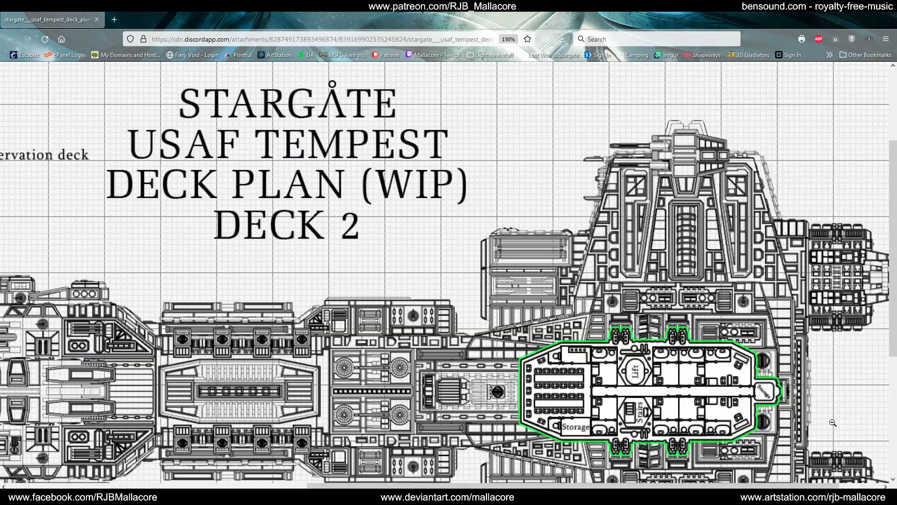
scroll(833, 365, "down", 1)
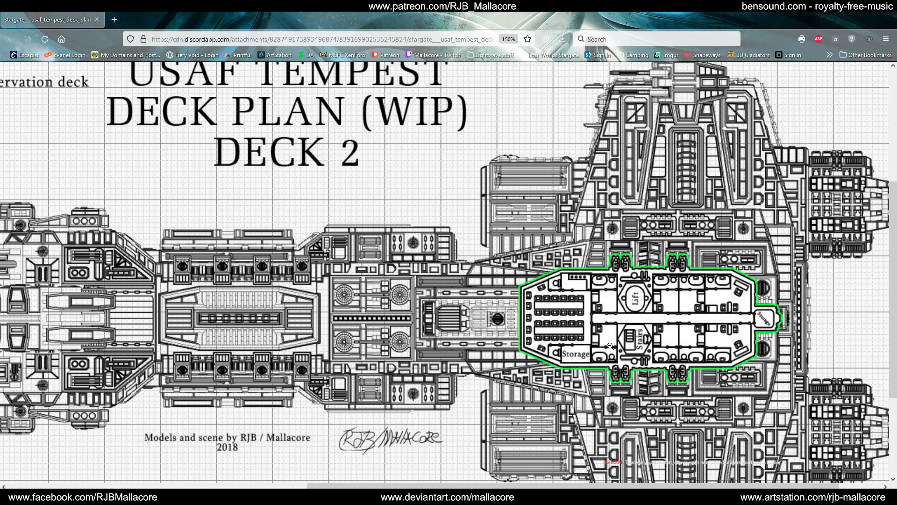
Reset the plan's zoom, return to the Discord channel and view the old Trek ship design above the deck plans.
key("ctrl+0")
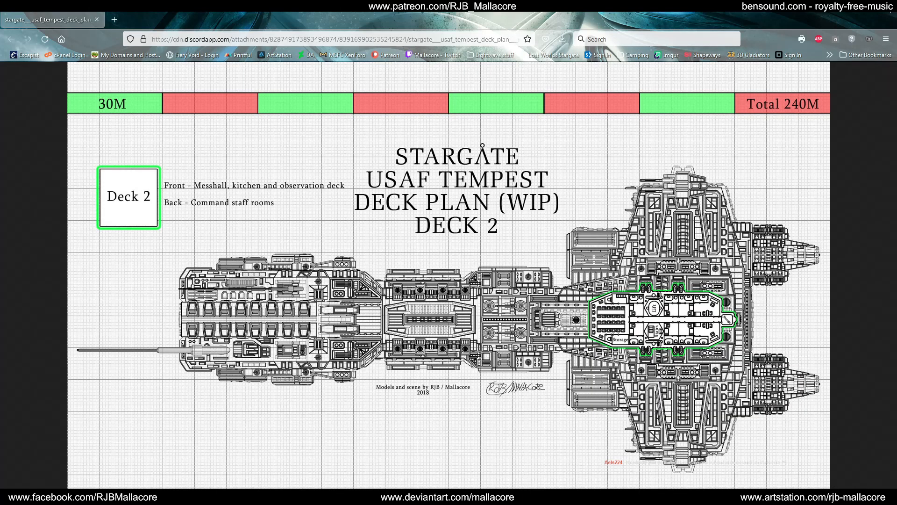
left_click(870, 22)
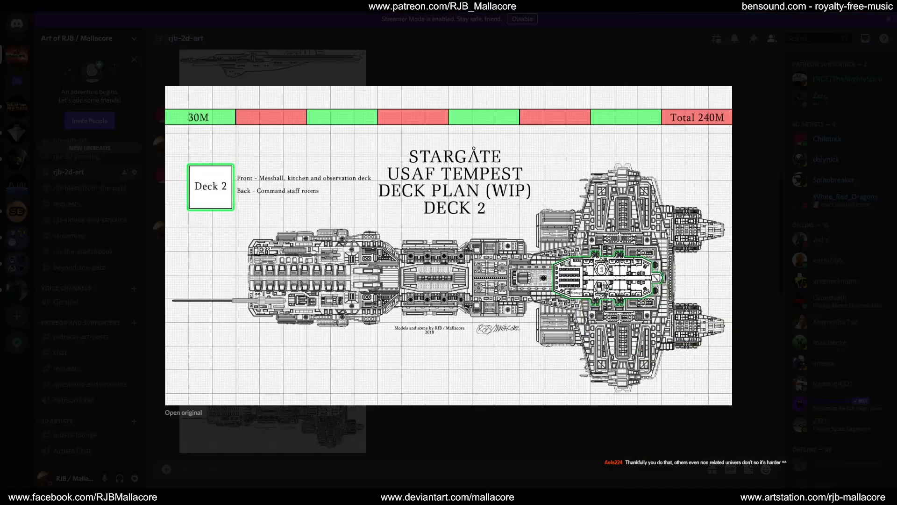
left_click(577, 413)
scroll(410, 326, "up", 4)
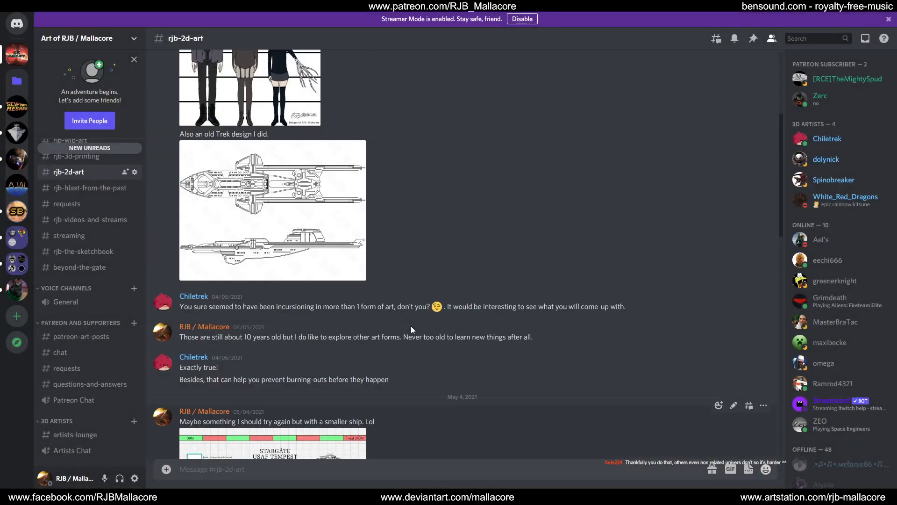
View the enlarged line drawing of the old Trek ship design in the rjb-2d-art channel, then close it.
scroll(411, 326, "down", 3)
scroll(411, 326, "down", 5)
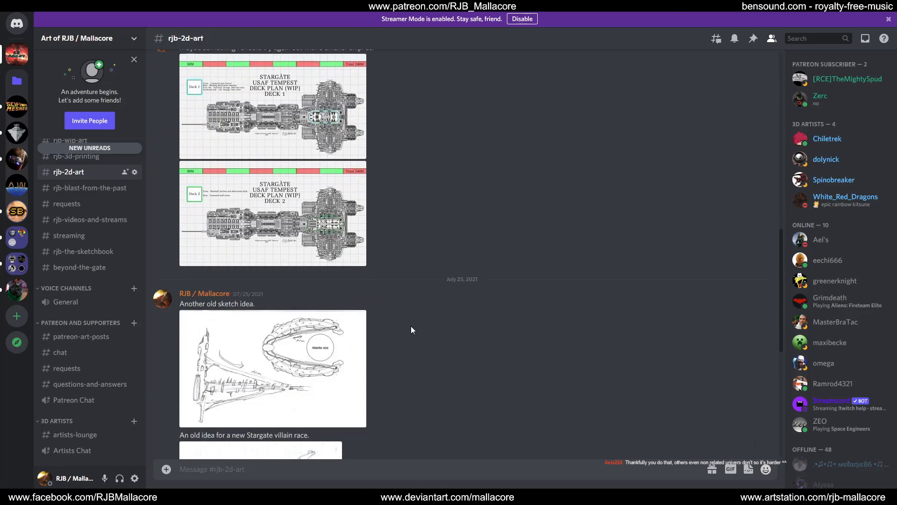
scroll(410, 326, "up", 8)
left_click(301, 178)
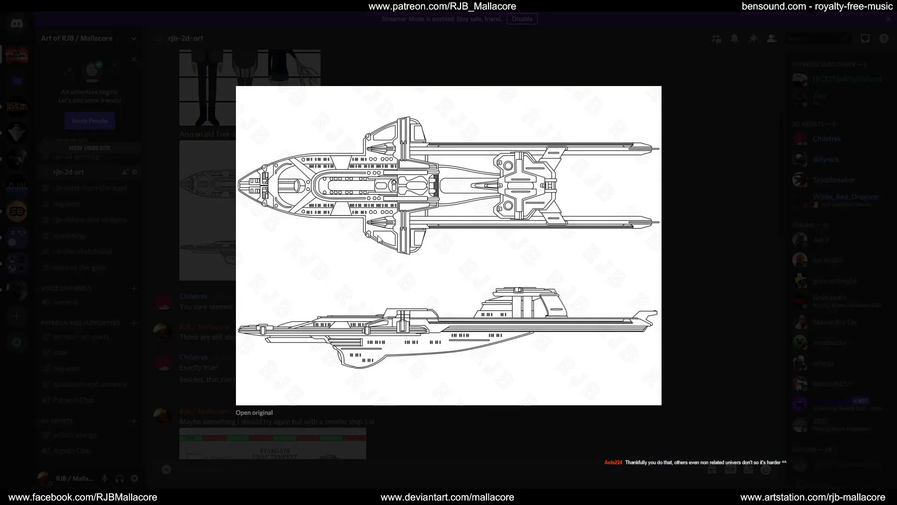
left_click(686, 259)
left_click(292, 251)
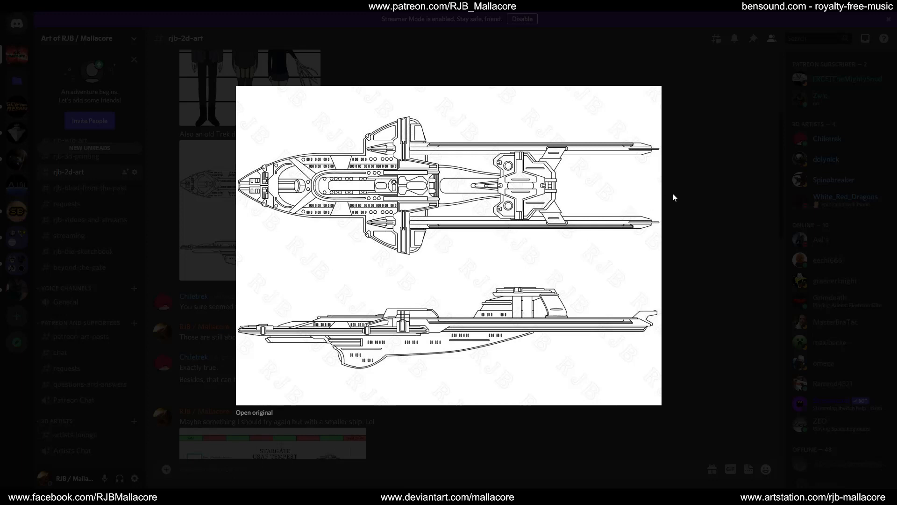
left_click(688, 218)
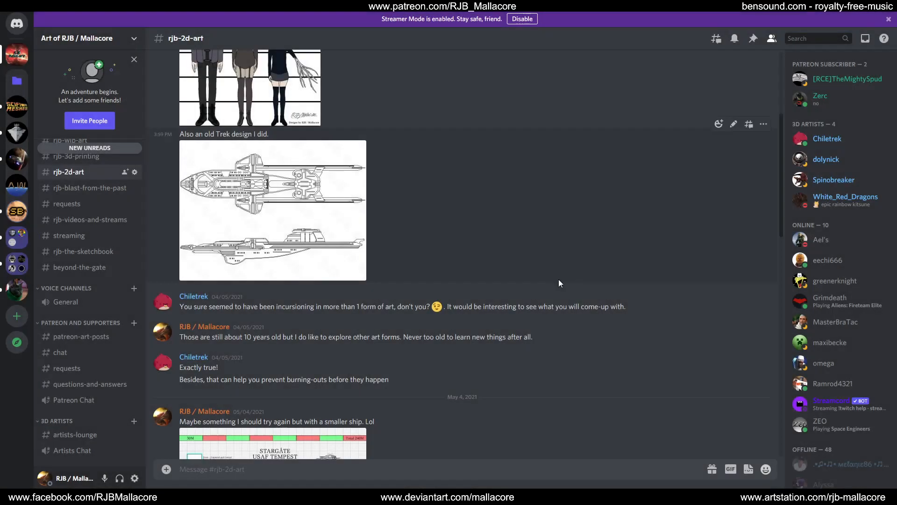
View the enlarged ship sketch marked "Atlantis size" and the sketch for the new Stargate villain race.
scroll(559, 283, "down", 10)
scroll(558, 279, "down", 1)
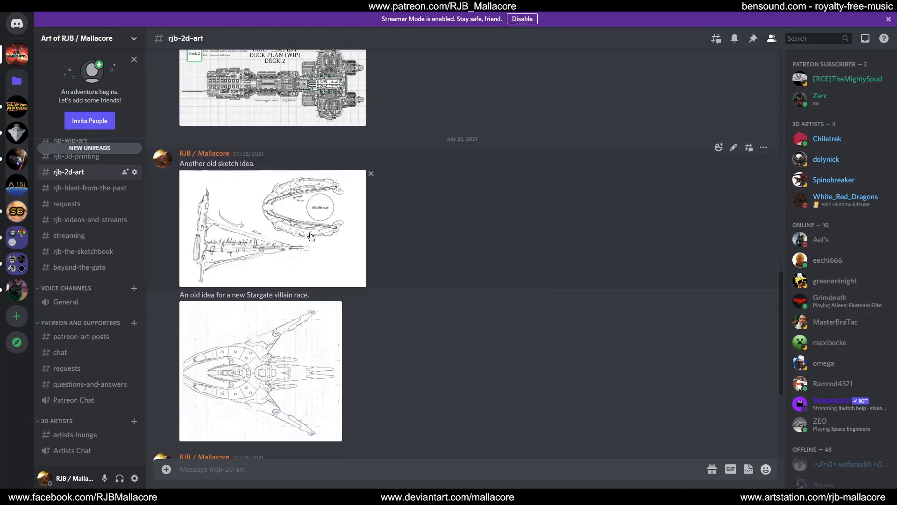
left_click(299, 230)
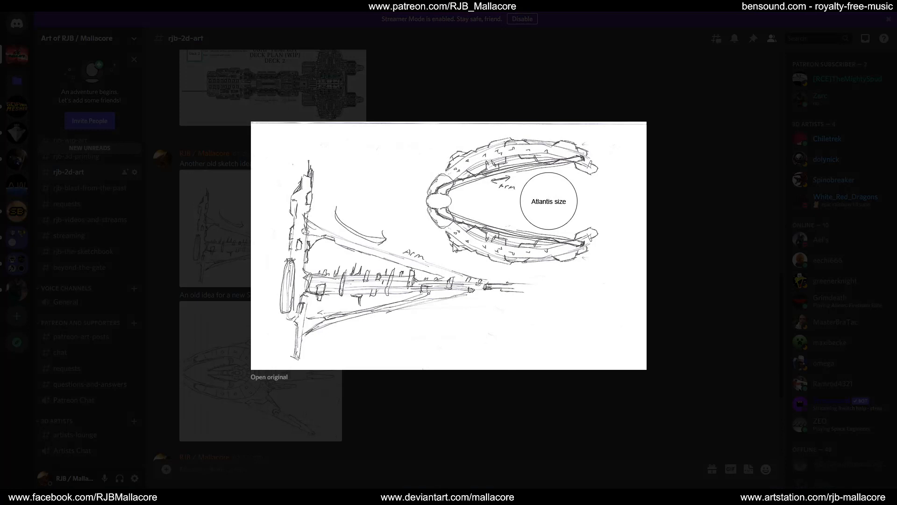
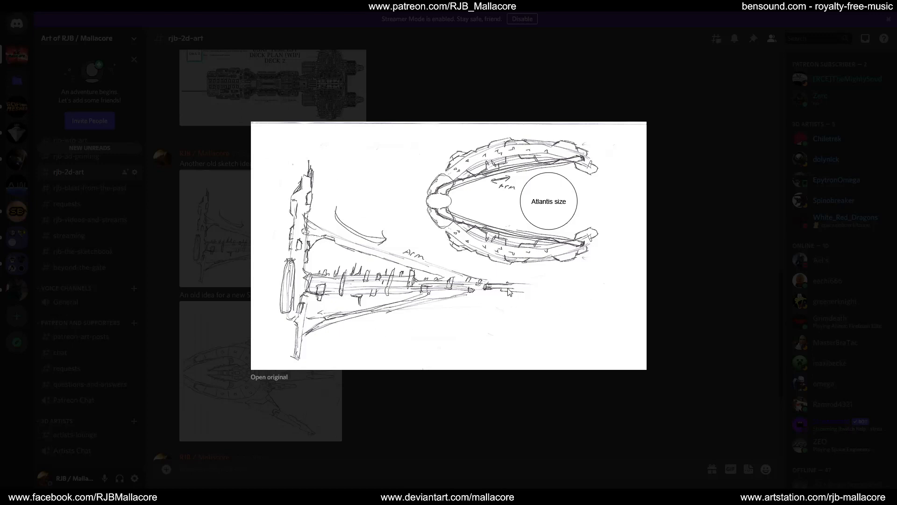
left_click(518, 406)
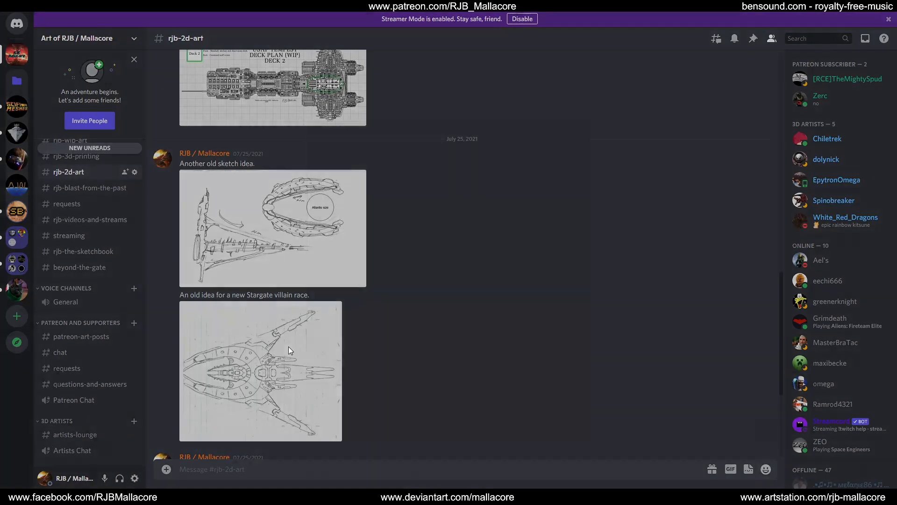
left_click(289, 344)
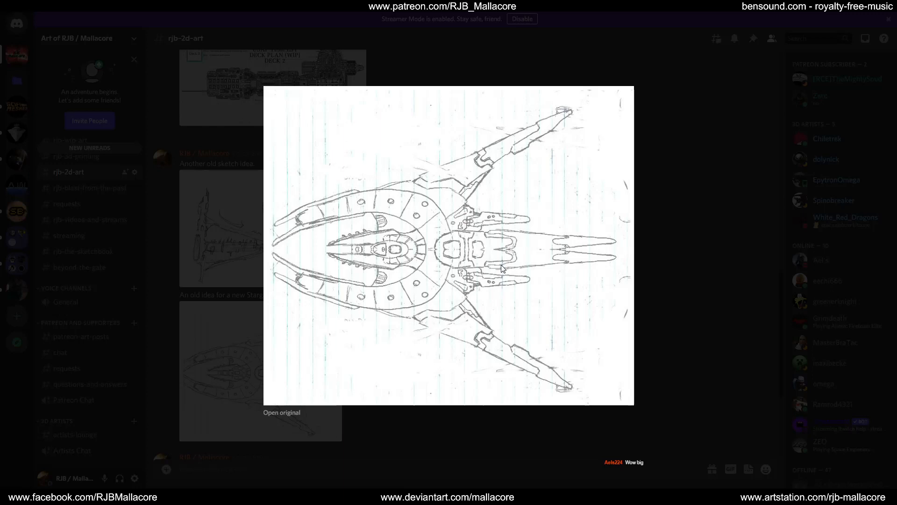
left_click(666, 276)
View the enlarged pencil sketch of several ships posted below the Stargate villain race idea, and close it.
scroll(454, 296, "down", 5)
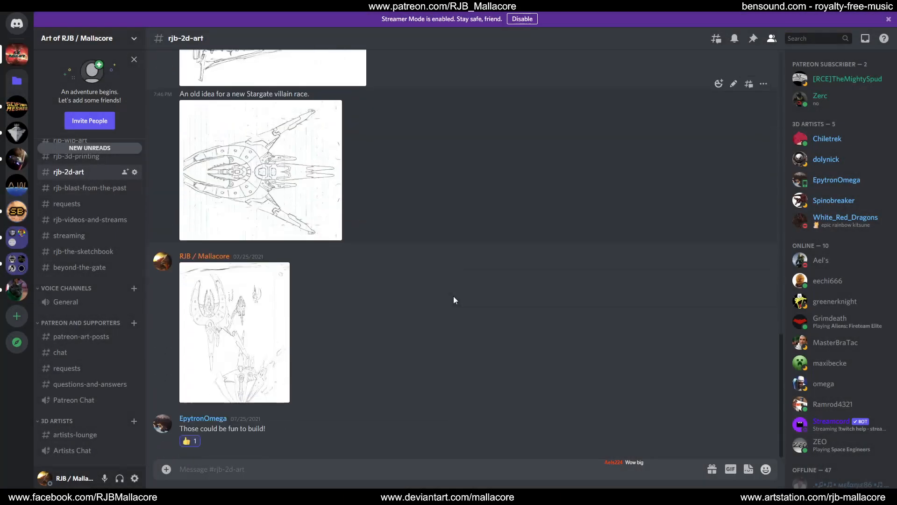
left_click(259, 301)
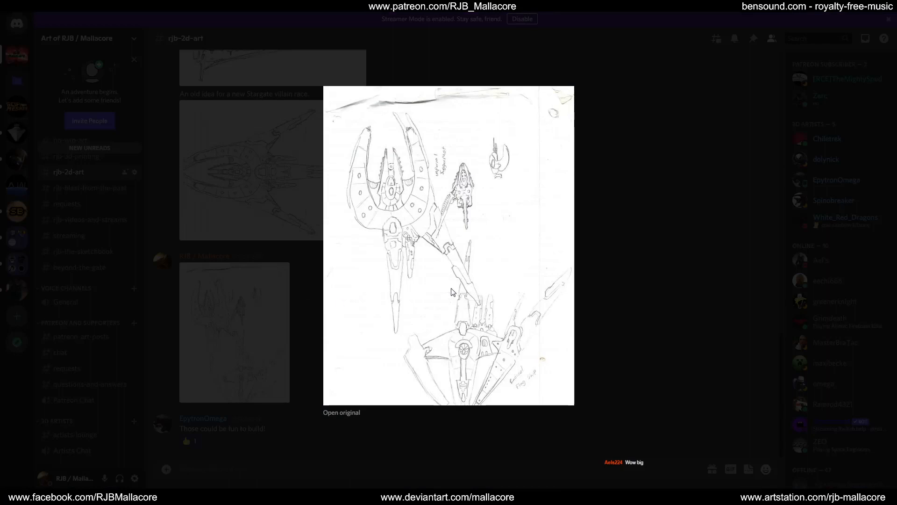
left_click(636, 250)
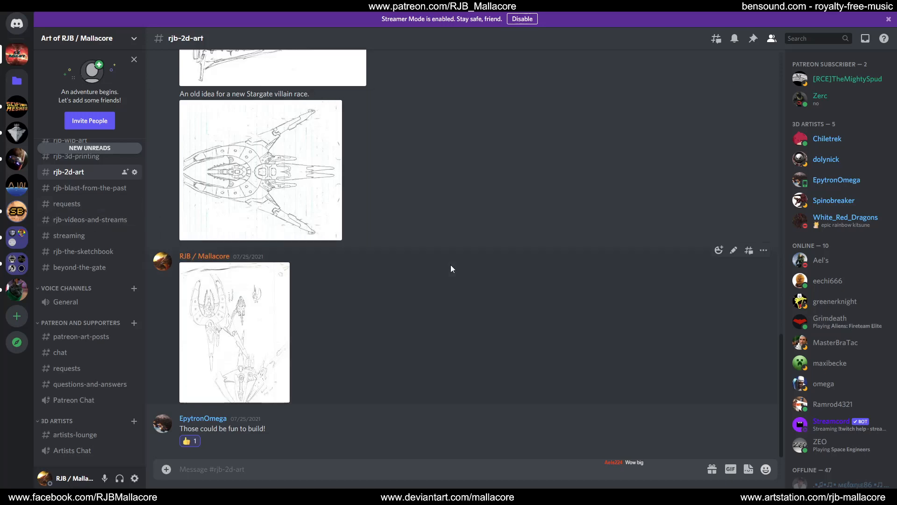
Switch to the rjb-blast-from-the-past channel and view the enlarged grey render of the old civilian ship design.
left_click(101, 189)
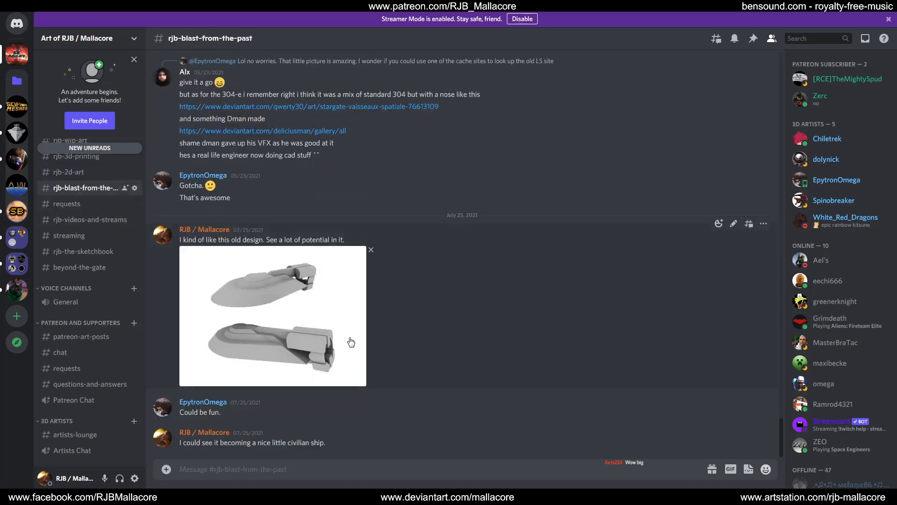
left_click(285, 307)
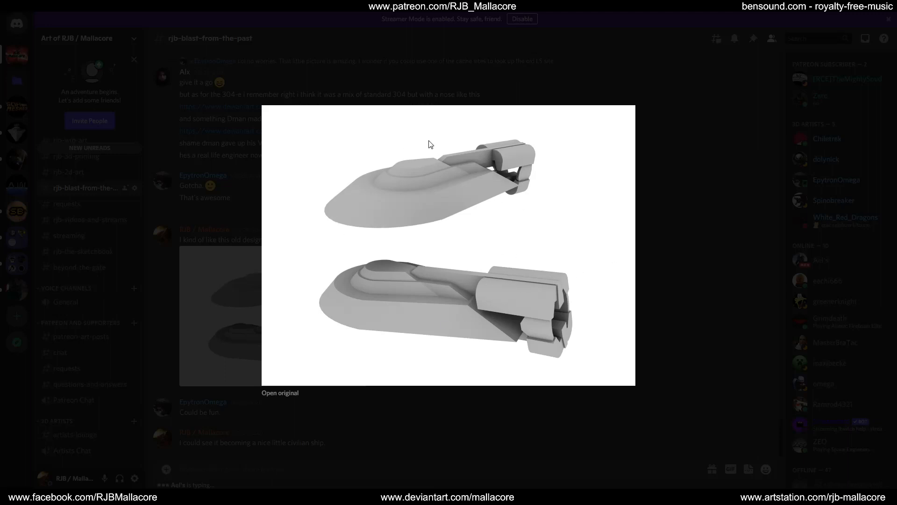
left_click(664, 301)
Find the older low poly models in the channel history and enlarge the dark green-engined ship and the black ship with the red oval.
scroll(392, 293, "up", 5)
scroll(392, 293, "up", 12)
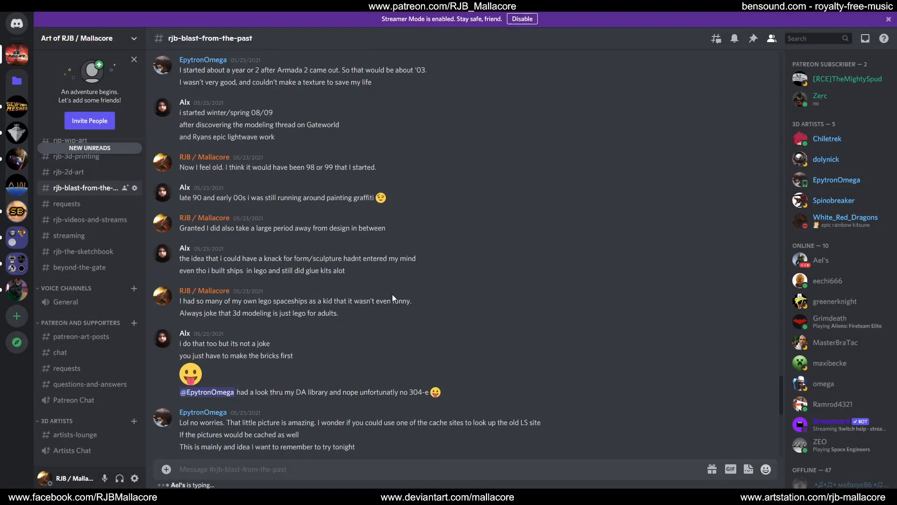
scroll(392, 295, "up", 10)
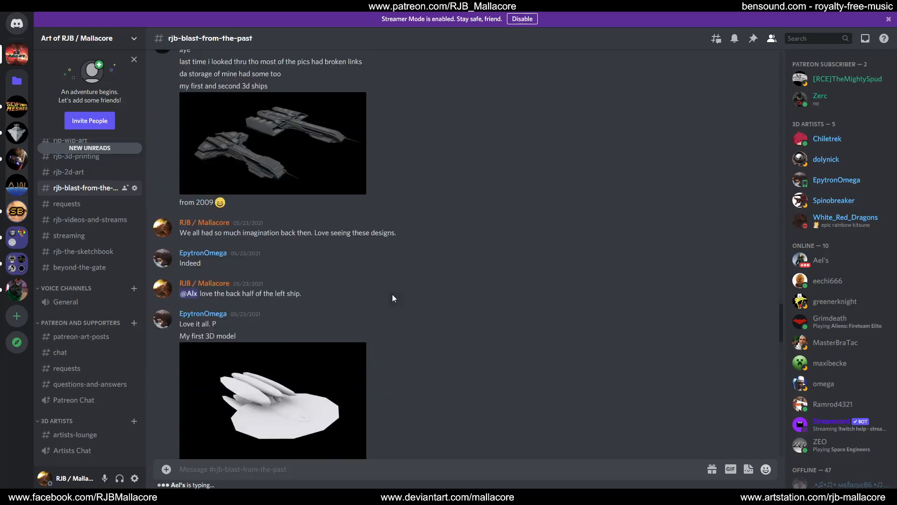
scroll(391, 294, "up", 10)
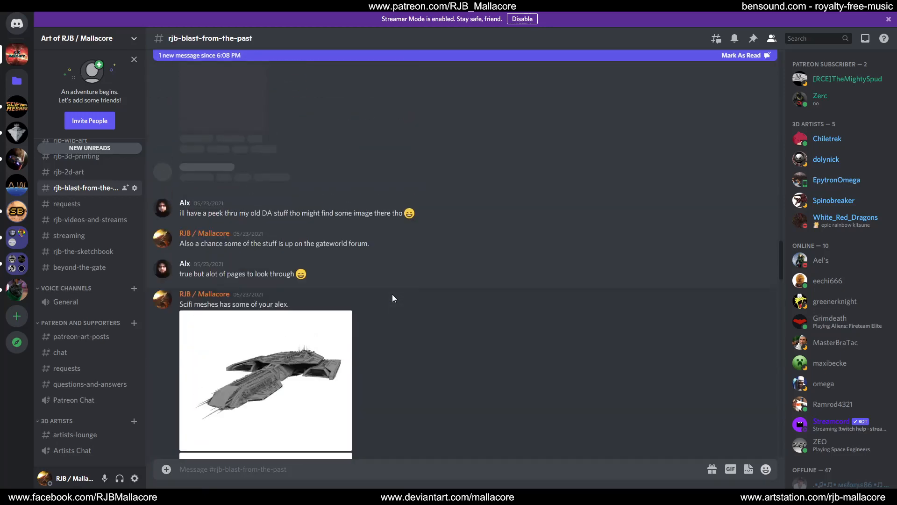
scroll(391, 294, "down", 2)
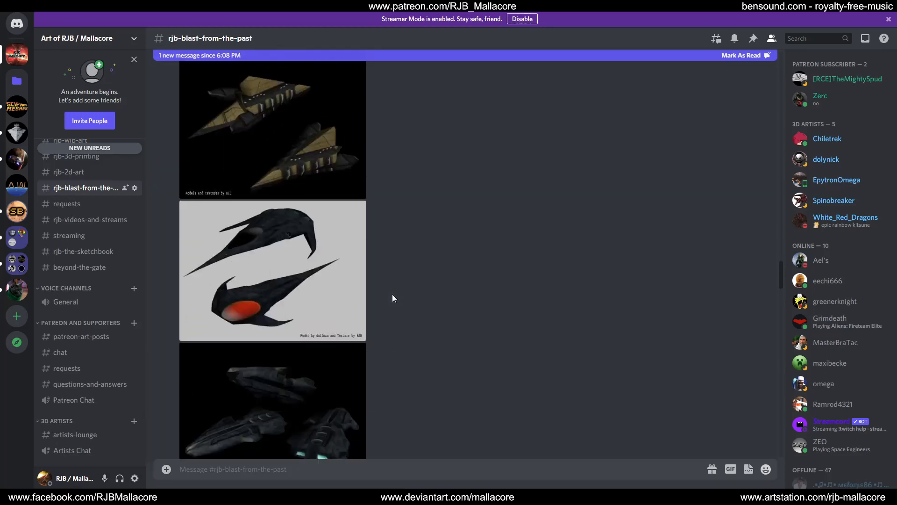
left_click(302, 354)
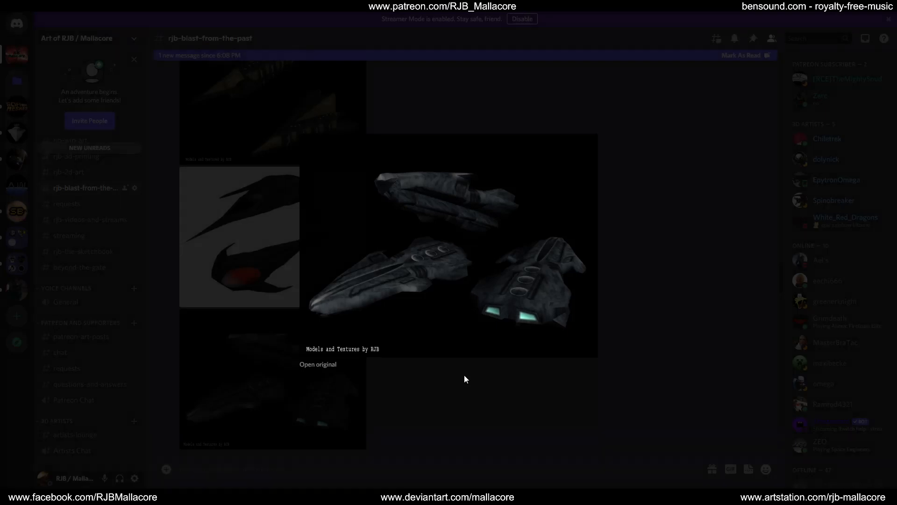
left_click(464, 374)
left_click(277, 281)
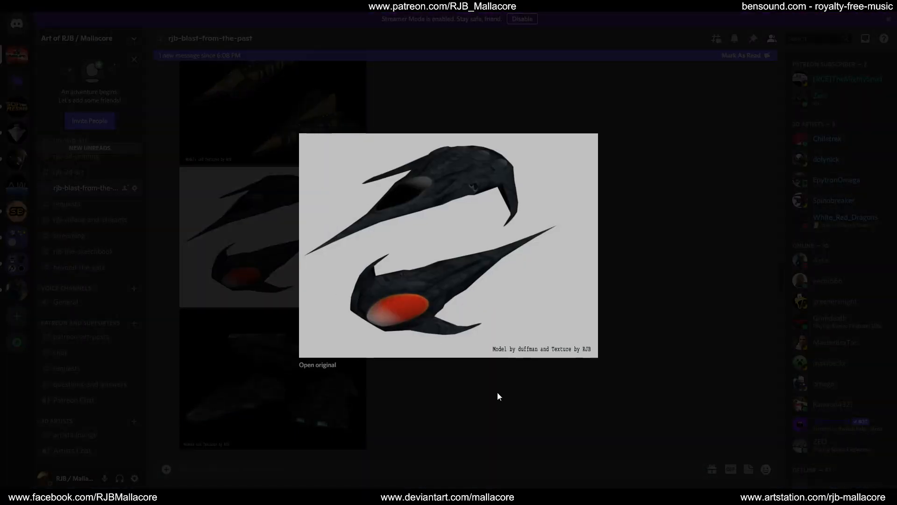
left_click(498, 397)
View enlarged renders of the gold-plated wedge ship and the dark ship with the gold pyramid.
scroll(439, 316, "up", 3)
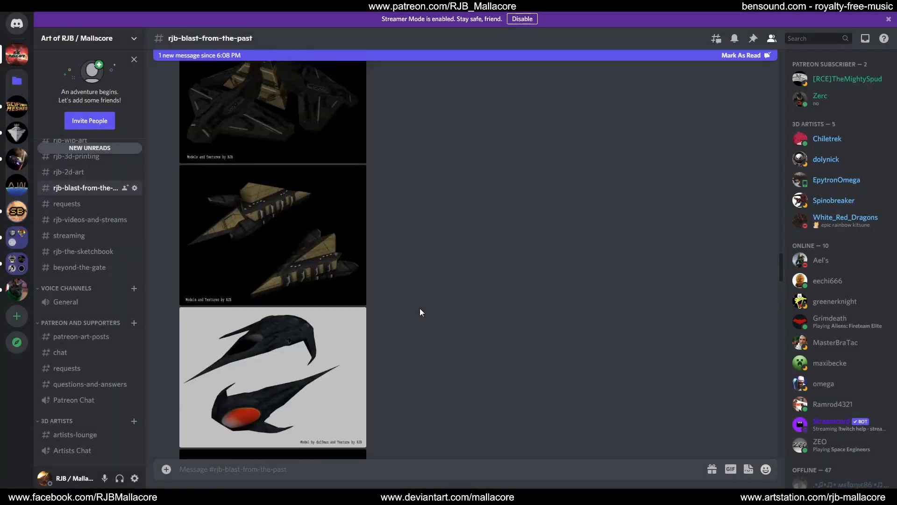
left_click(309, 256)
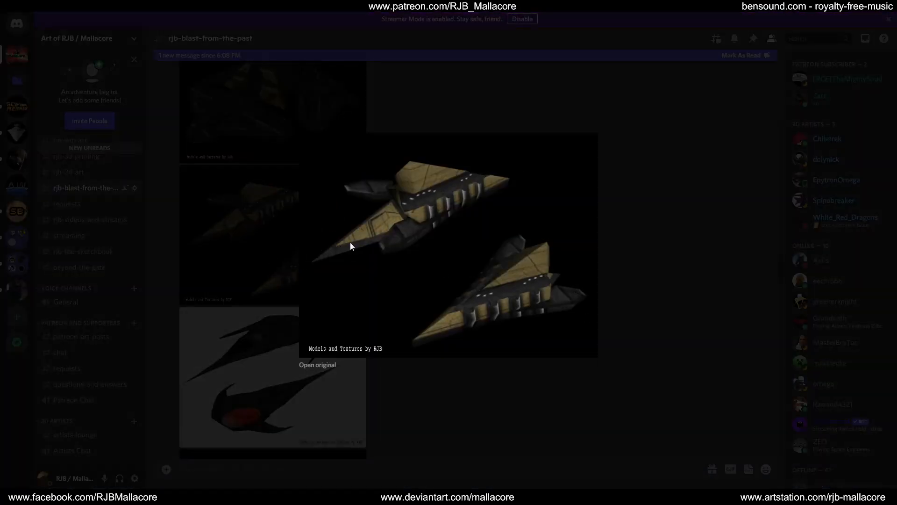
left_click(460, 413)
scroll(411, 348, "up", 3)
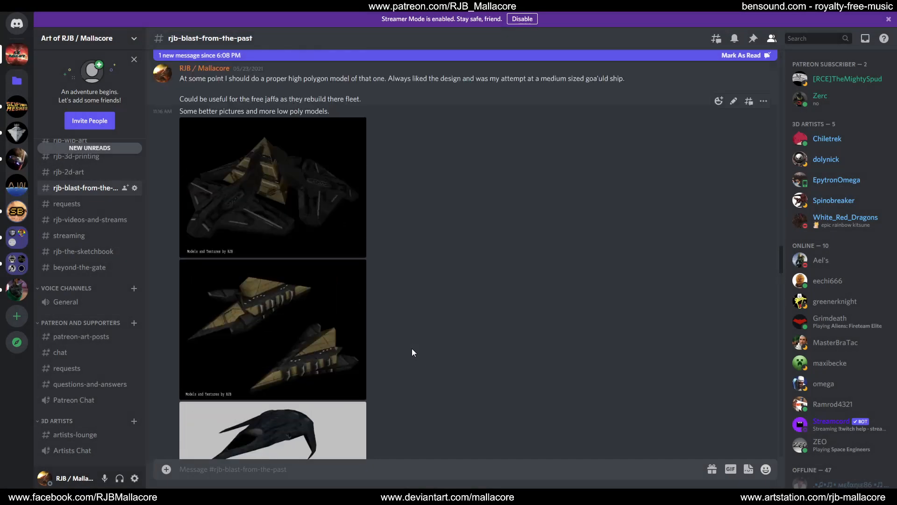
left_click(301, 254)
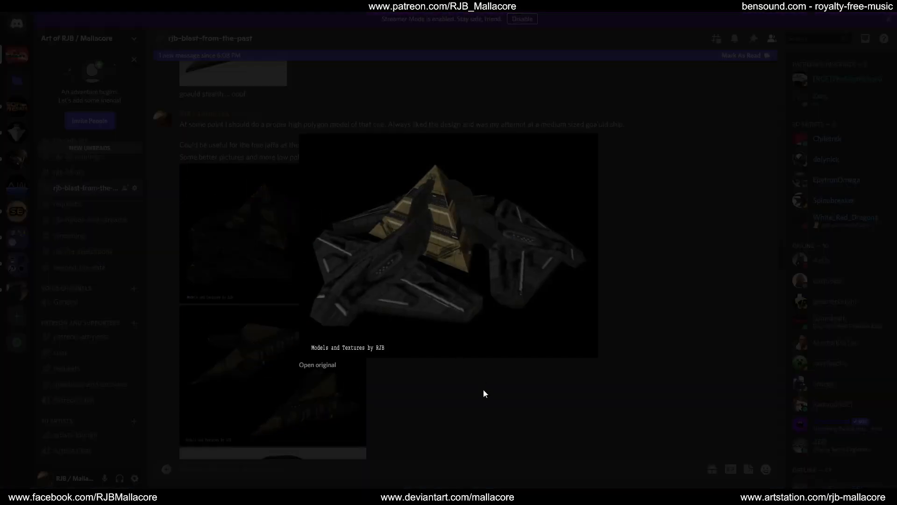
left_click(485, 405)
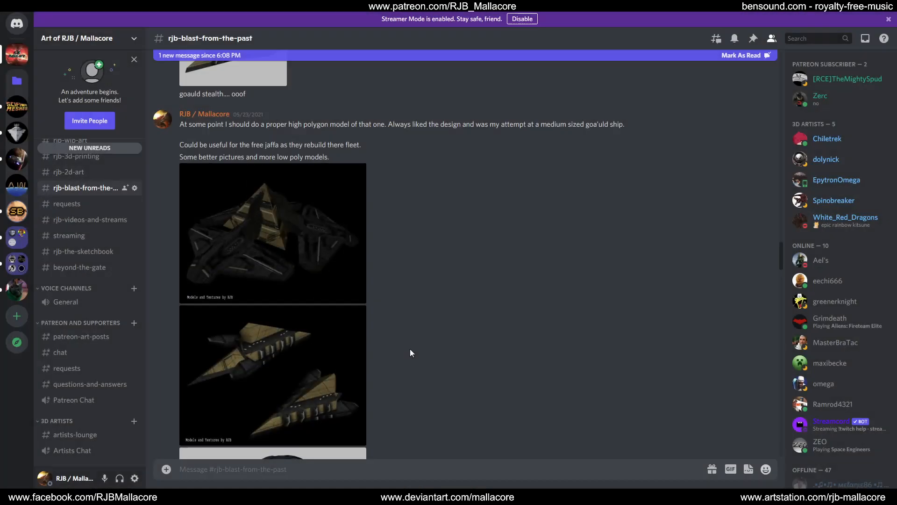
Find the Lightspeed-Art posts further back in the channel and view both site banners enlarged.
scroll(408, 347, "up", 3)
scroll(407, 350, "up", 15)
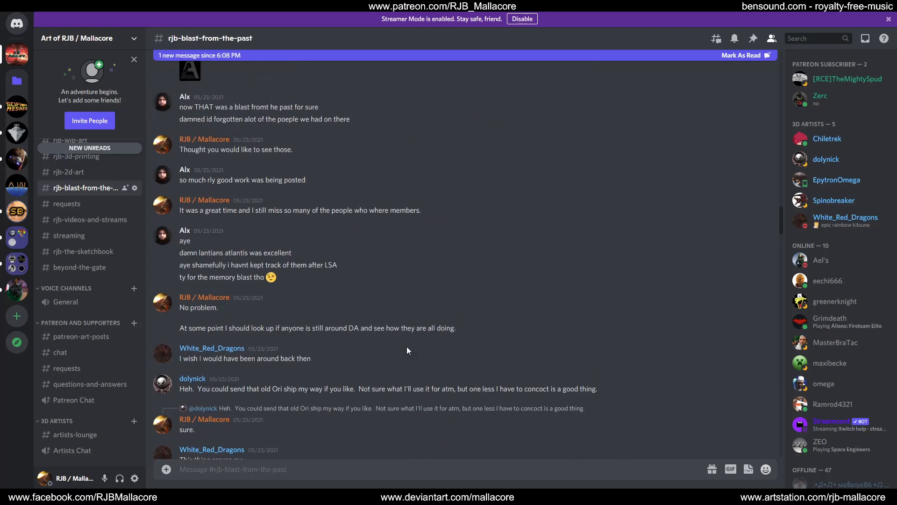
scroll(406, 350, "up", 5)
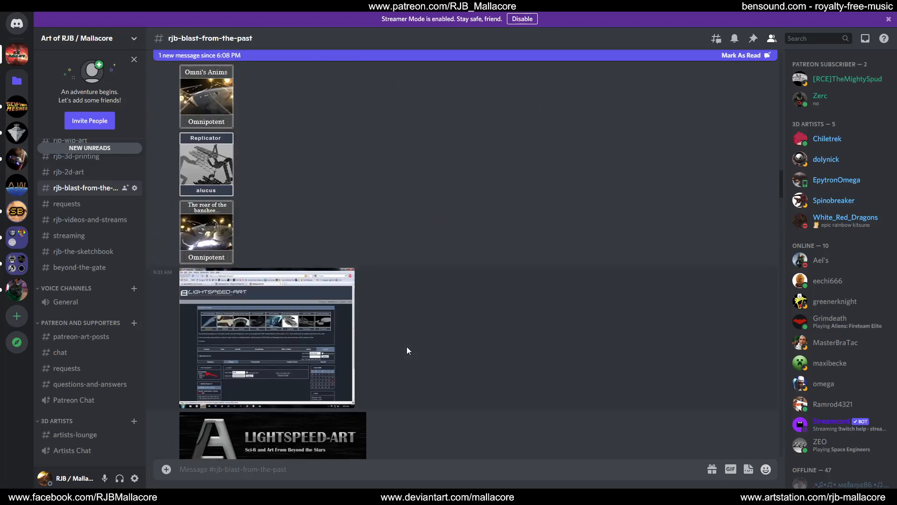
left_click(289, 387)
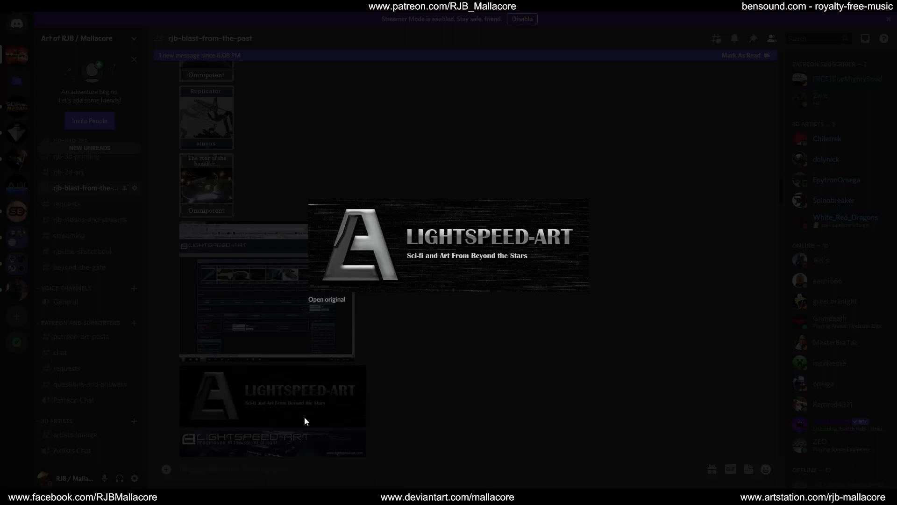
left_click(282, 438)
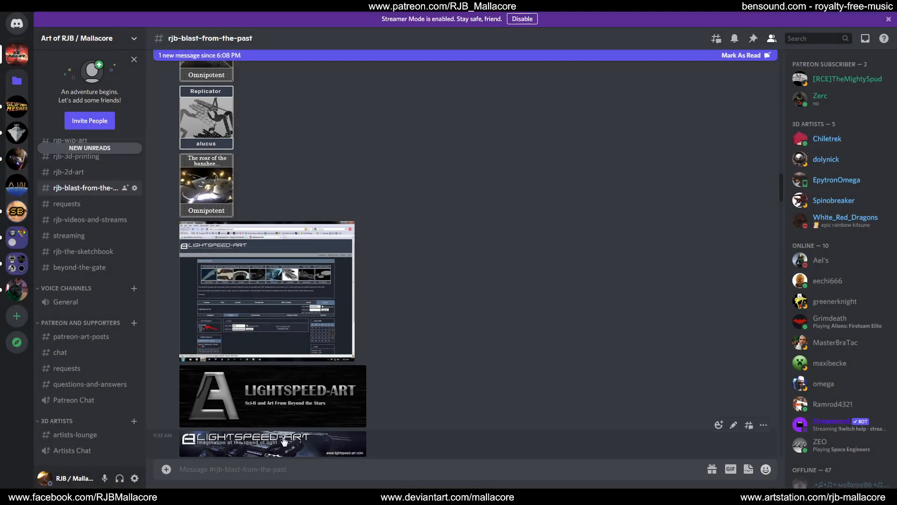
left_click(284, 433)
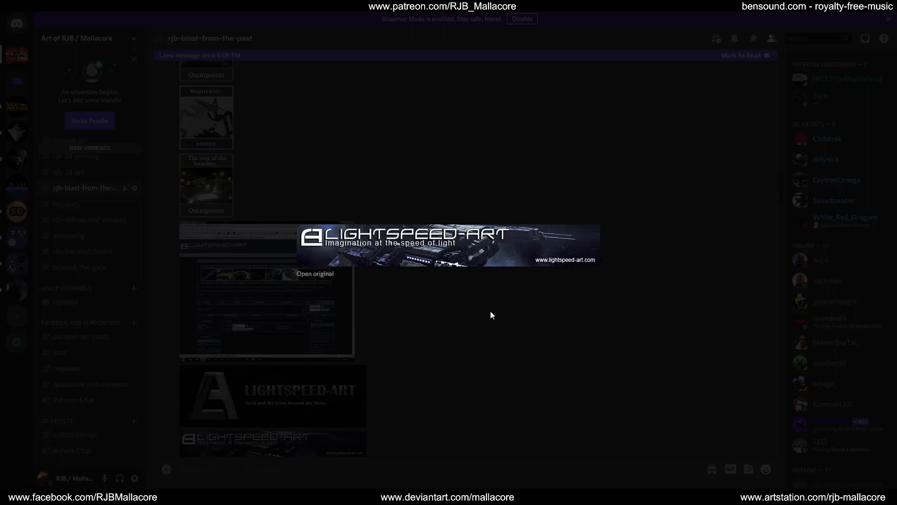
left_click(487, 324)
View the enlarged Lightspeed-Art website screenshot and the "The roar of the banshee..." thumbnail.
left_click(314, 304)
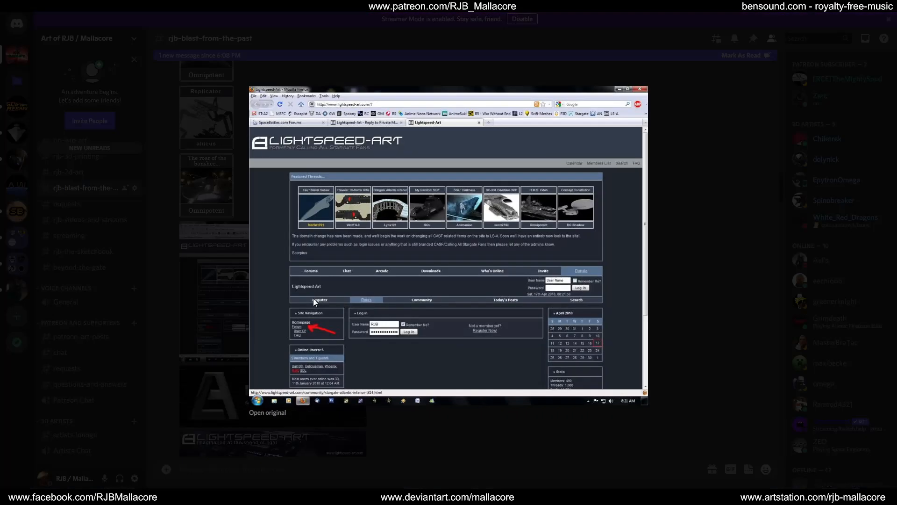
left_click(663, 218)
left_click(208, 187)
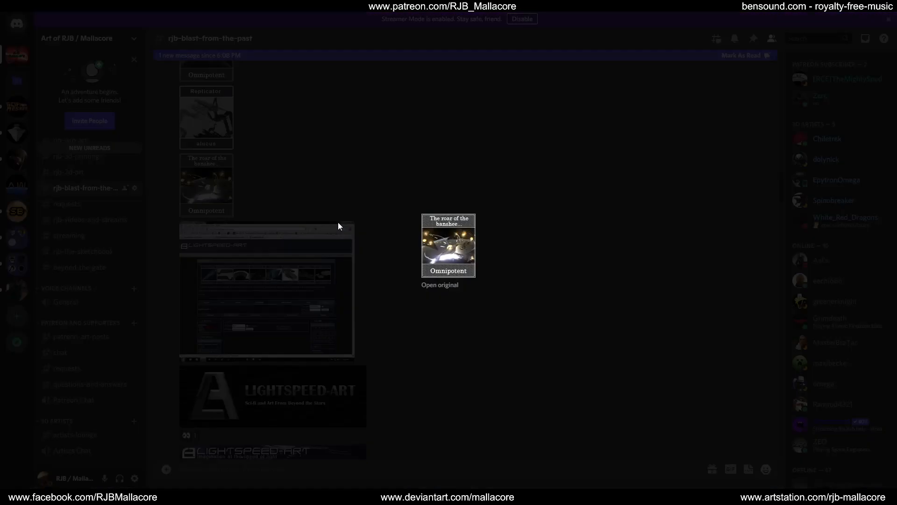
left_click(344, 199)
Browse further back through the Lightspeed-Art forum thumbnails and view the Normandy SR 0.5 thumbnail enlarged.
scroll(344, 199, "up", 5)
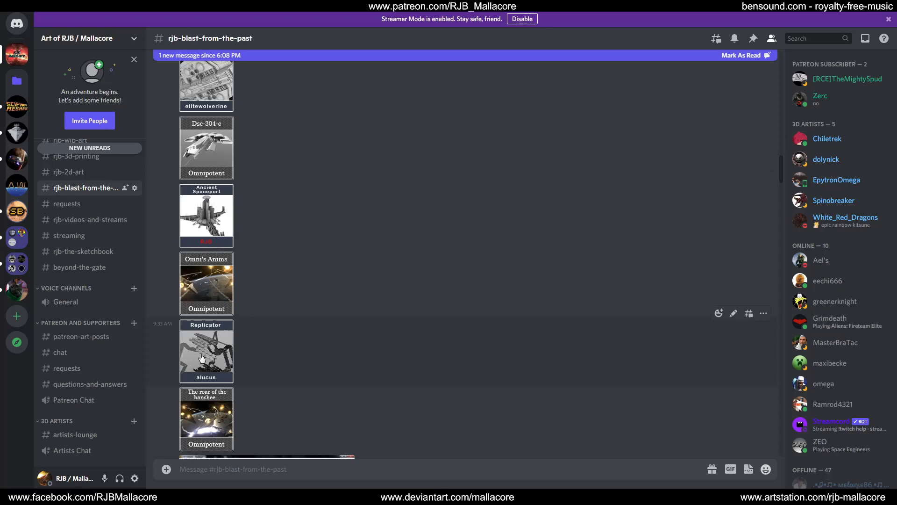
scroll(280, 294, "up", 5)
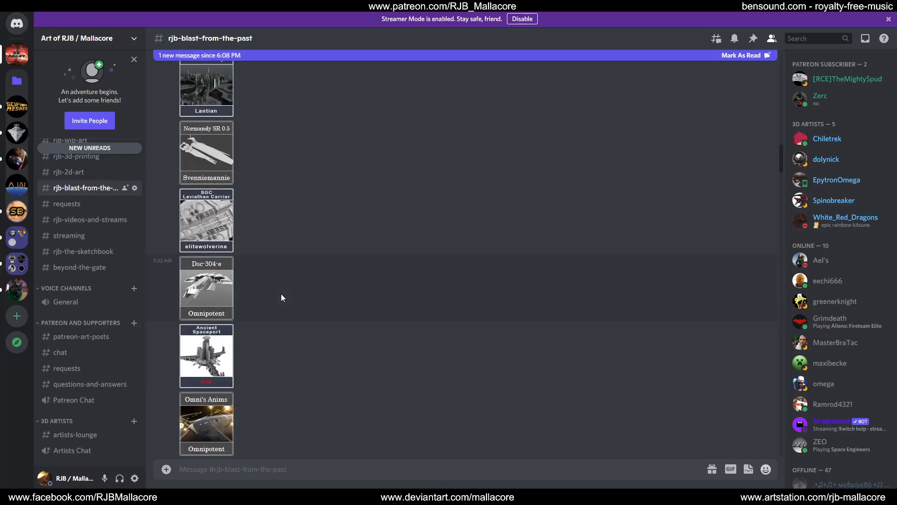
left_click(213, 253)
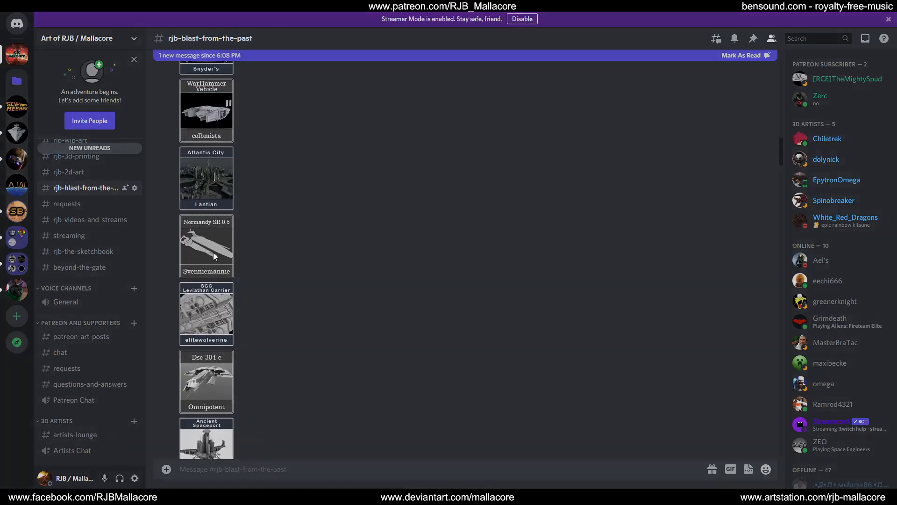
left_click(303, 275)
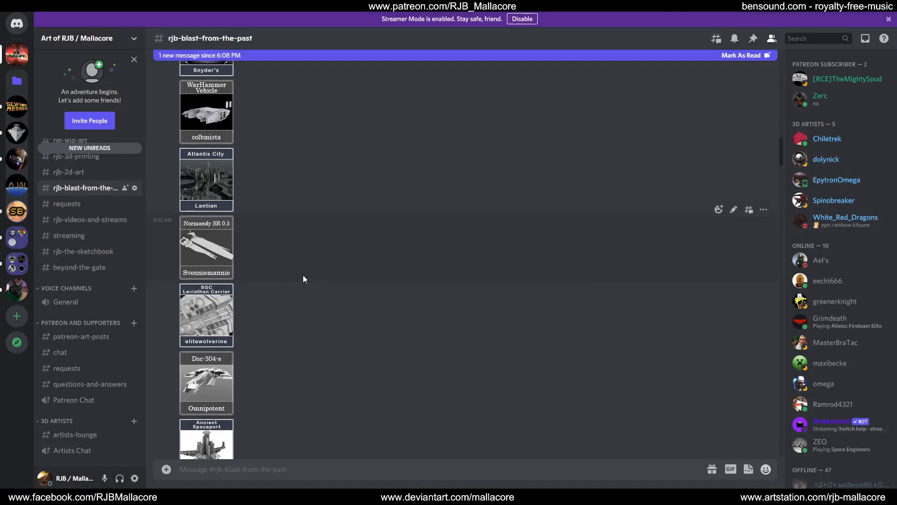
View the original WarHammer Vehicle thumbnail in the browser at 280% zoom and return to the Discord channel.
scroll(302, 275, "up", 2)
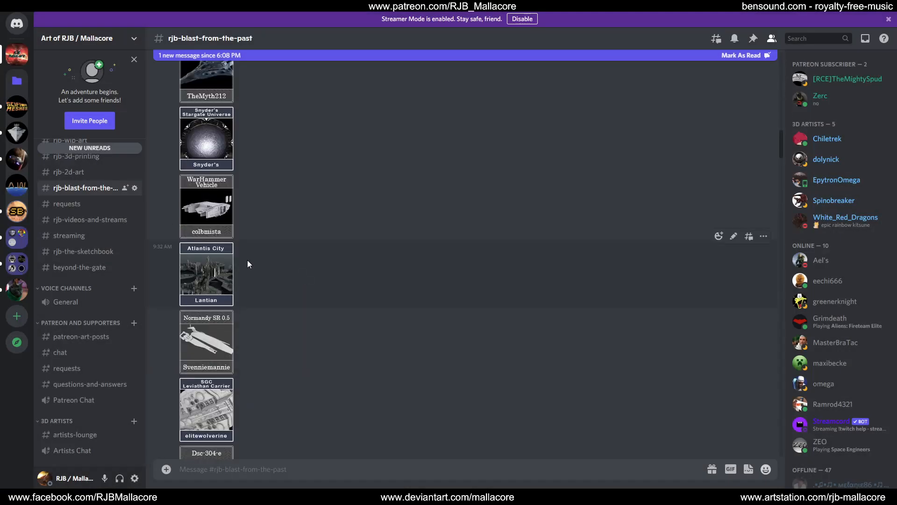
scroll(234, 266, "up", 1)
left_click(208, 270)
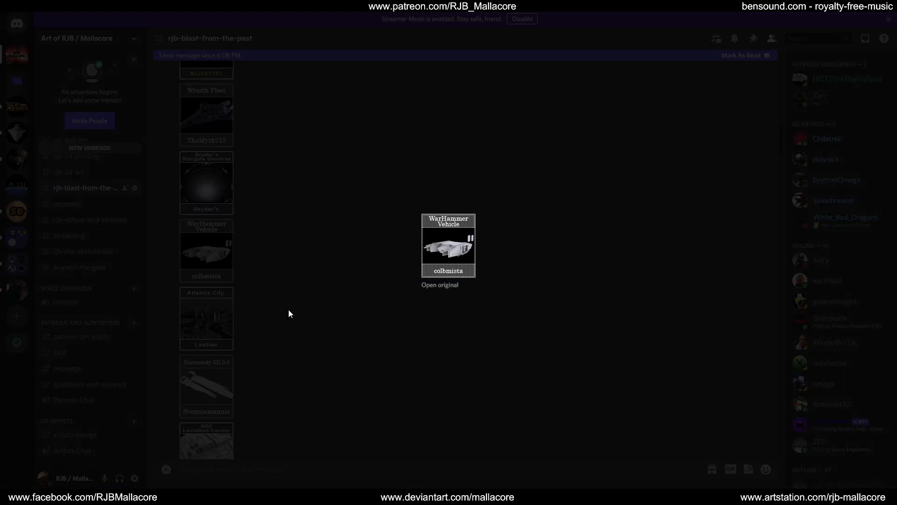
left_click(432, 287)
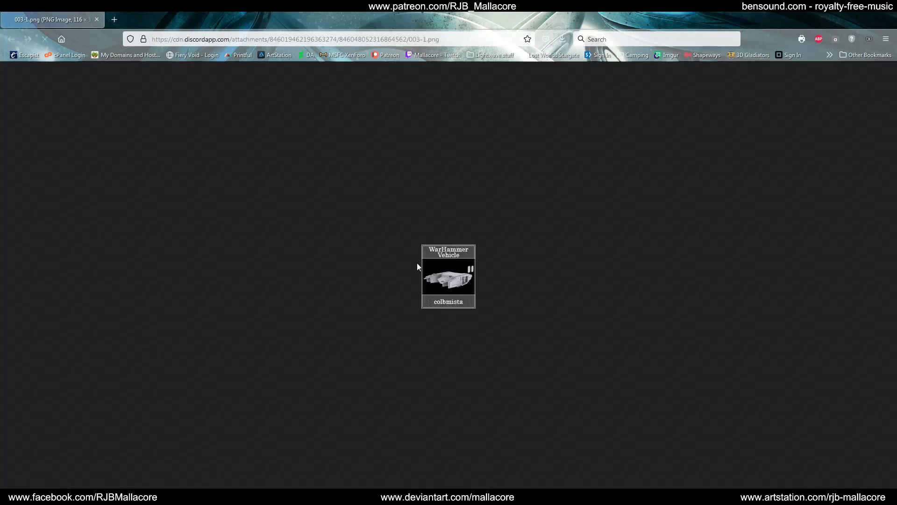
scroll(465, 291, "up", 5, "ctrl")
scroll(466, 291, "up", 2, "ctrl")
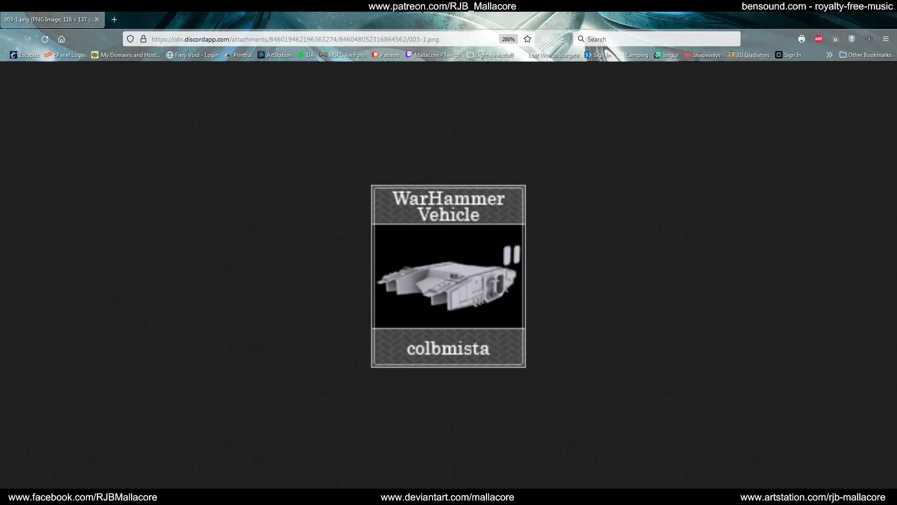
left_click(889, 6)
left_click(327, 240)
View the Wraith Fleet thumbnail and the two-view image of the black claw-shaped ship enlarged.
scroll(327, 241, "up", 3)
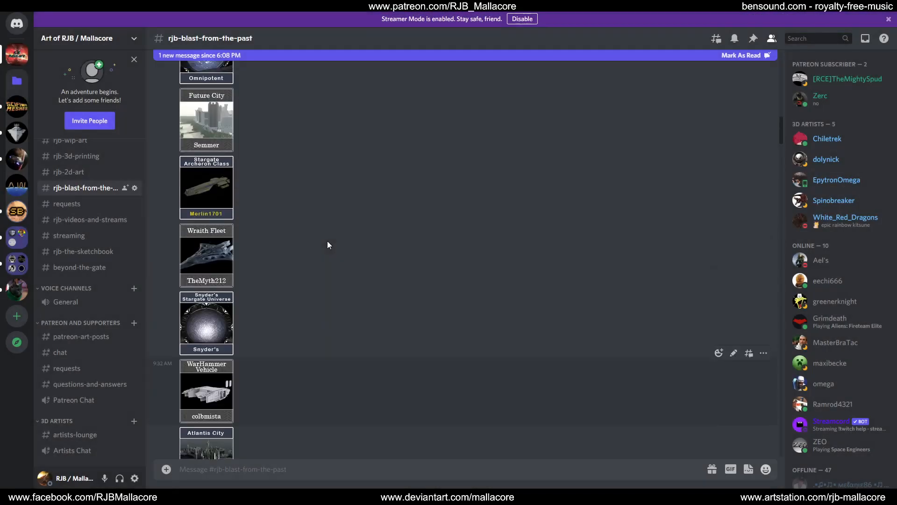
left_click(202, 265)
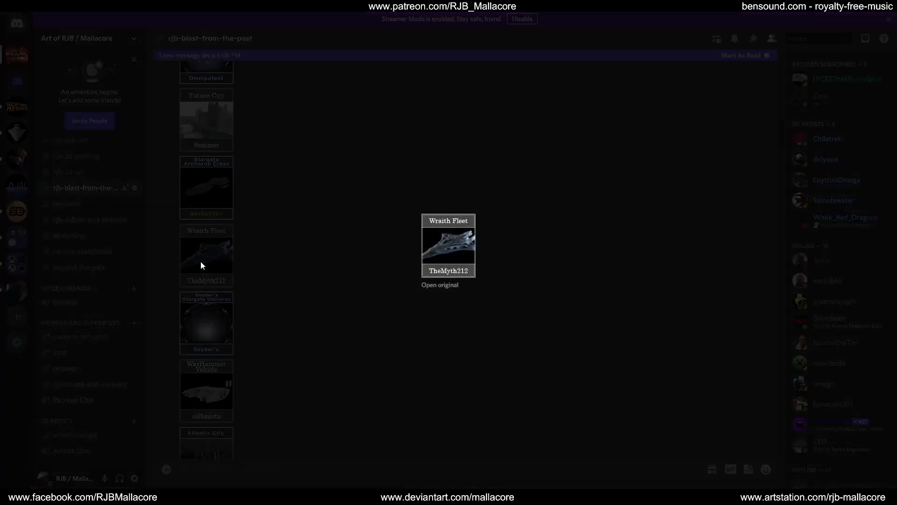
left_click(296, 282)
scroll(296, 283, "up", 3)
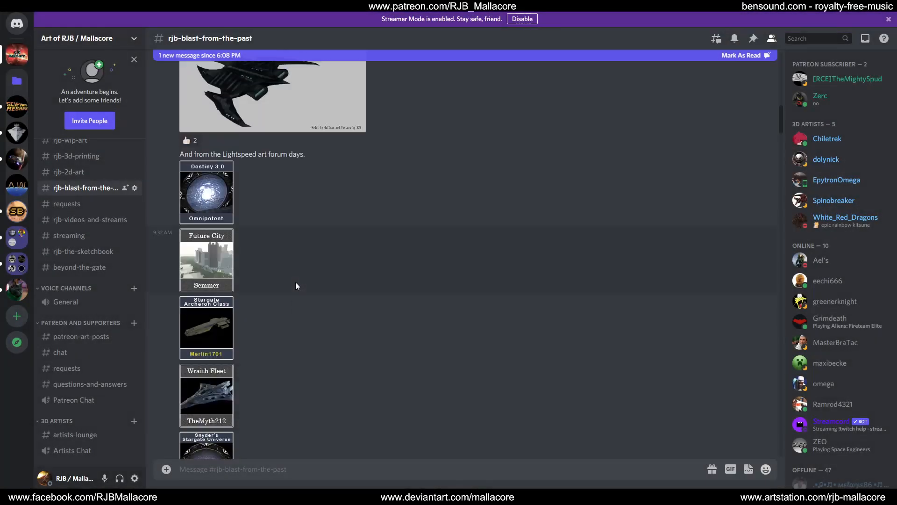
scroll(296, 282, "up", 6)
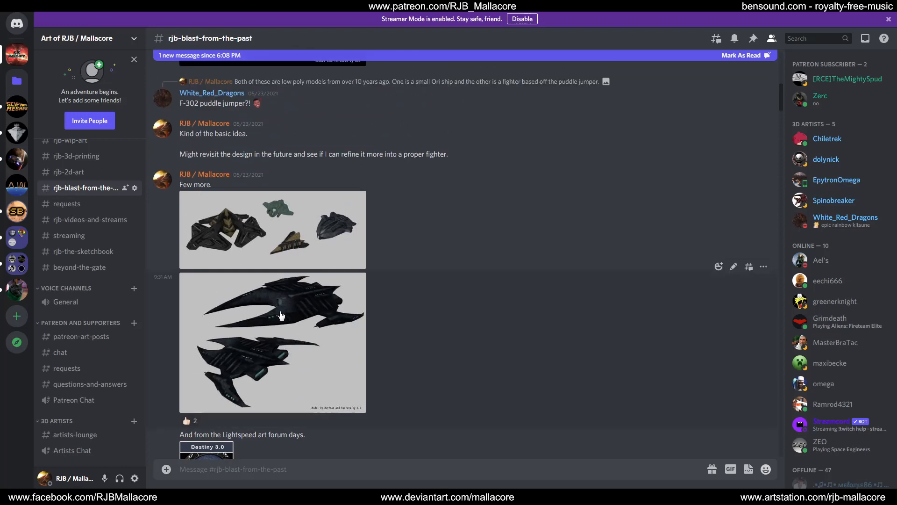
left_click(279, 312)
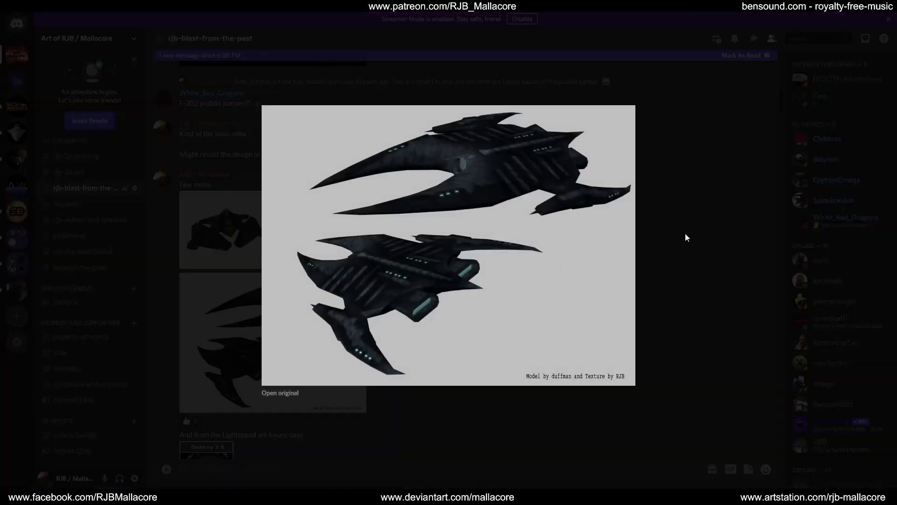
left_click(705, 226)
View enlarged renders of the green puddle jumper fighter and the small Ori ship at the start of the channel.
scroll(552, 269, "up", 2)
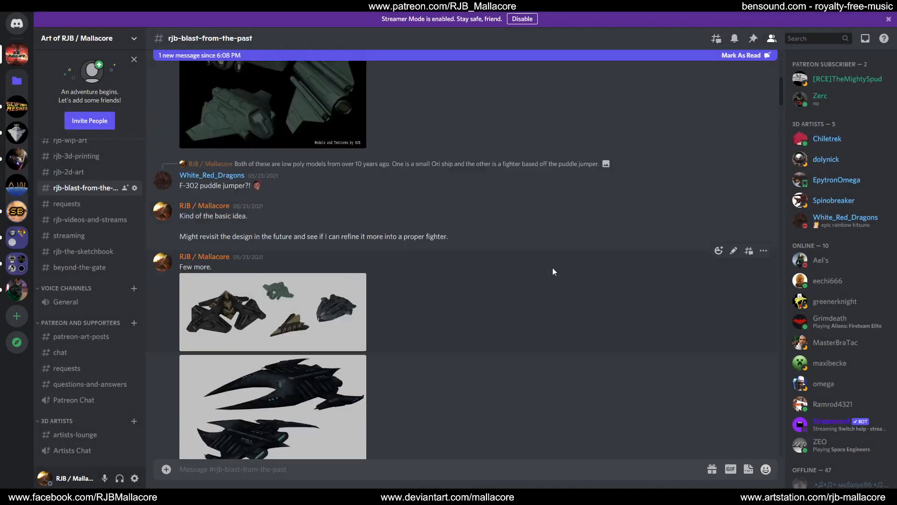
scroll(553, 271, "up", 5)
left_click(275, 306)
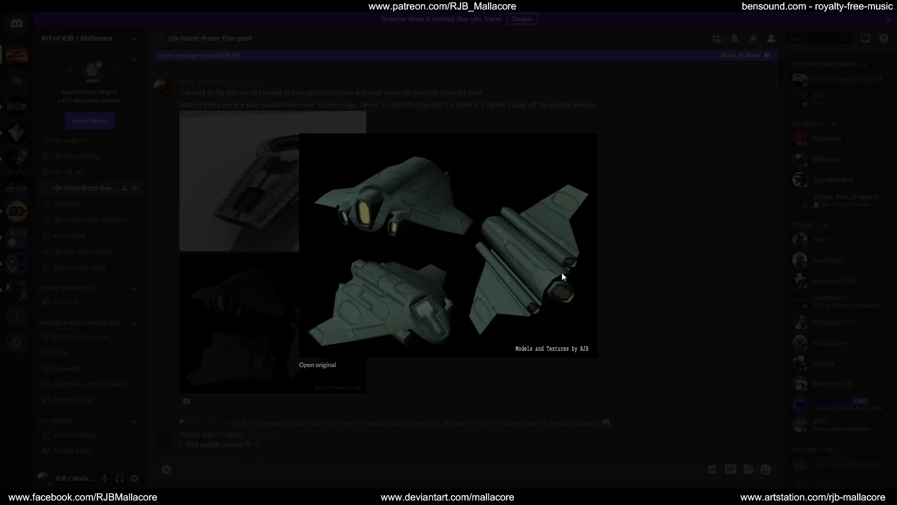
left_click(626, 269)
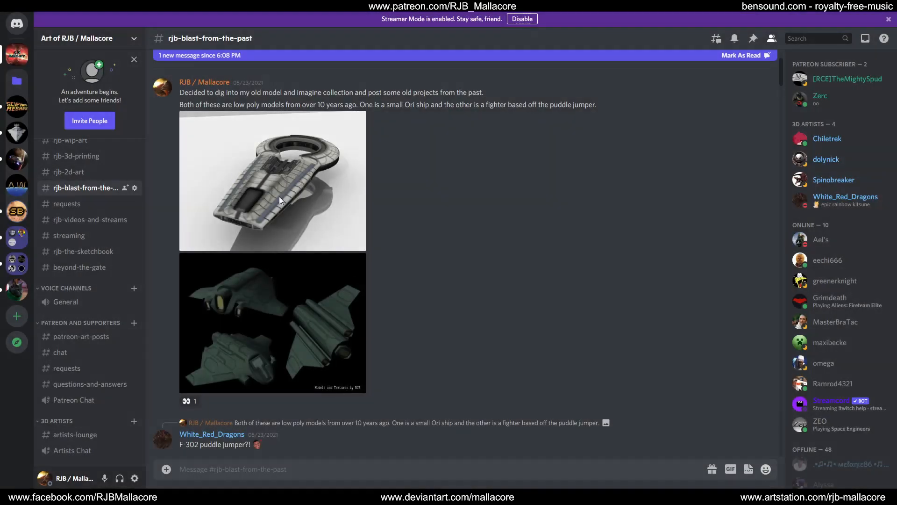
left_click(280, 198)
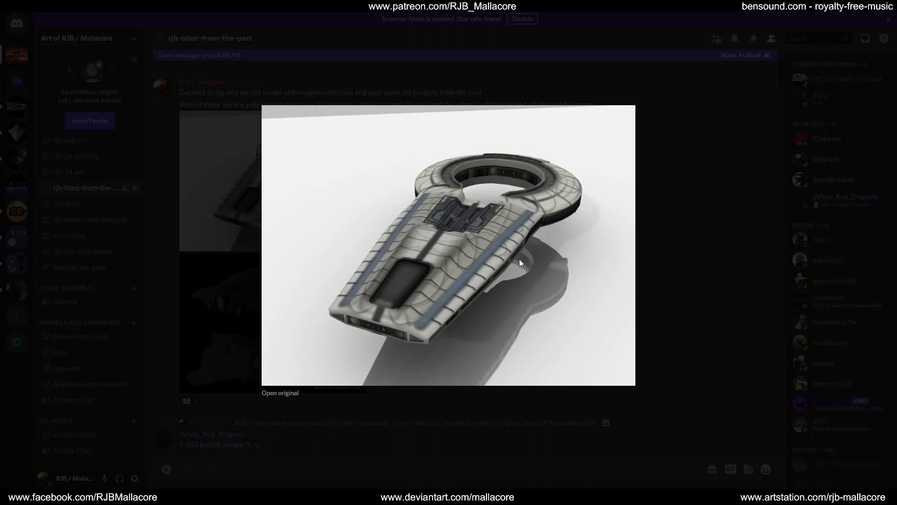
left_click(667, 256)
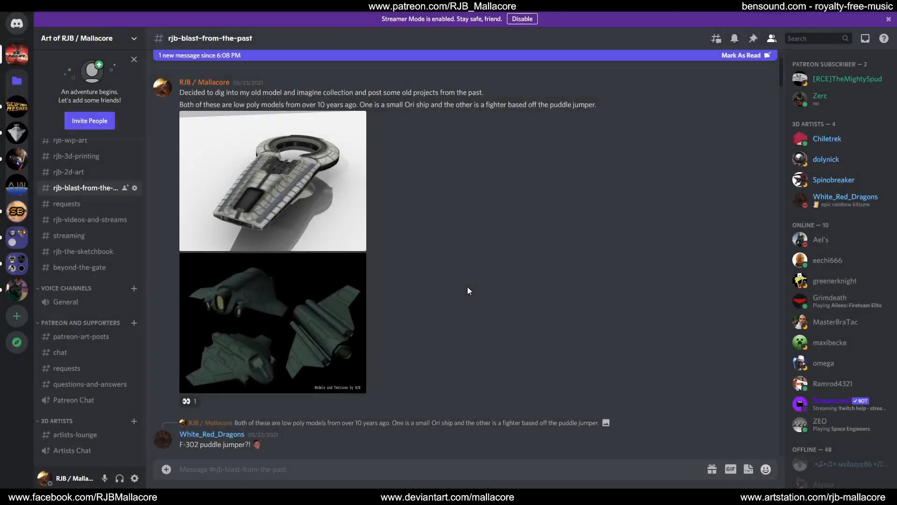
scroll(468, 289, "up", 3)
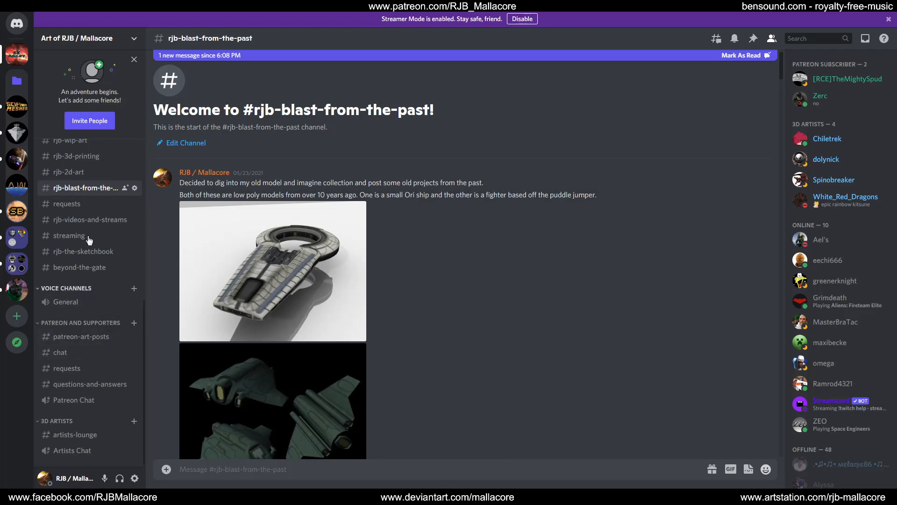
Look back to the first posts of the rjb-2d-art channel and open the rjb-wip-art channel.
left_click(83, 172)
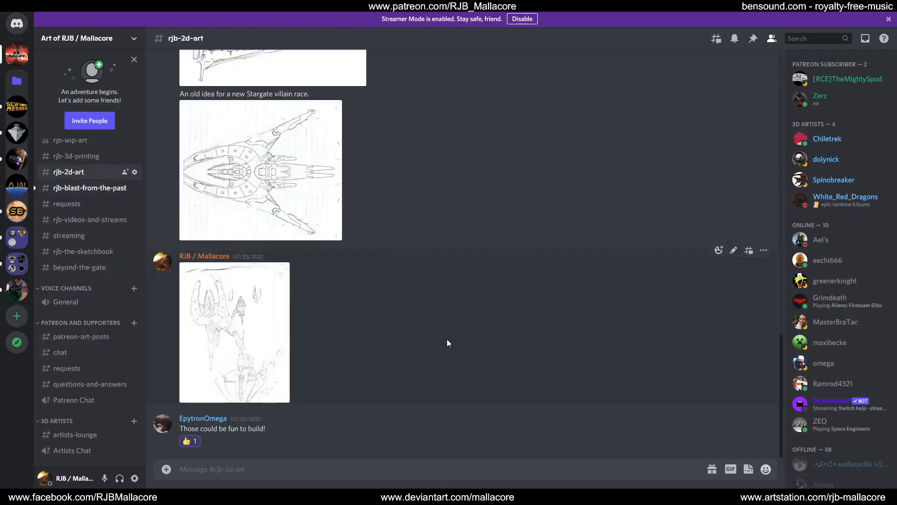
scroll(447, 338, "up", 3)
scroll(447, 338, "up", 5)
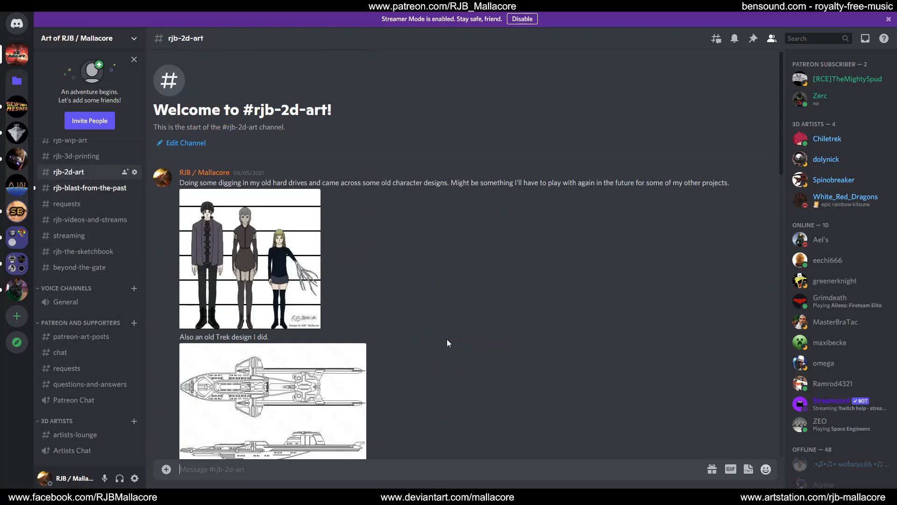
scroll(75, 234, "up", 4)
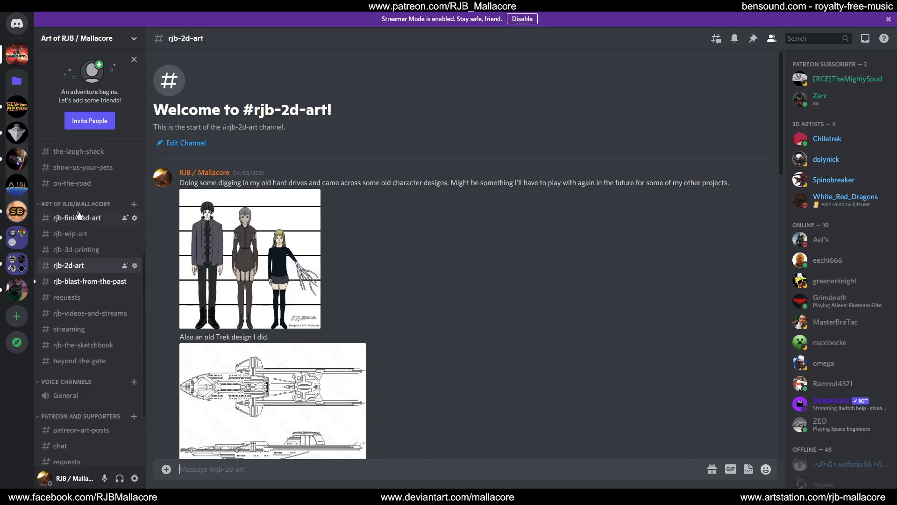
left_click(76, 234)
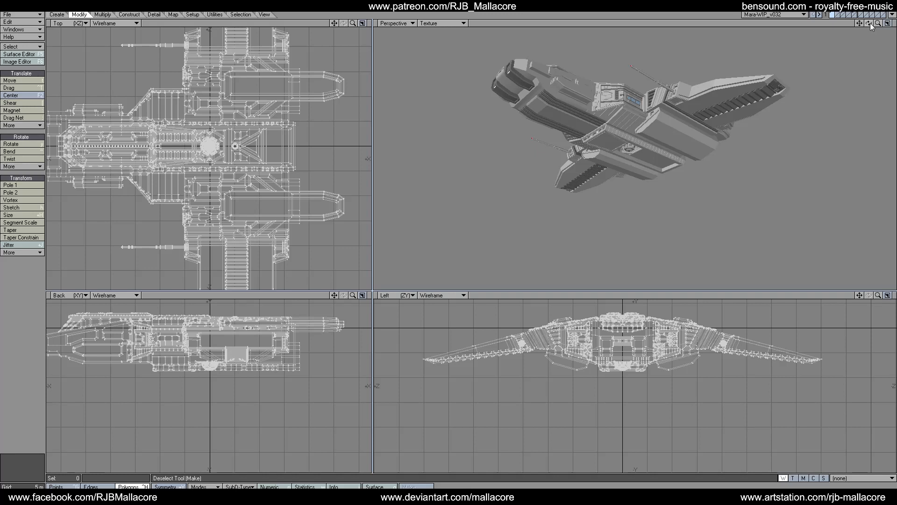
In LightWave Modeler, view the Mara-WIP_v032 ship from above its nose and bring up the Tauri Gate Ship Clay object.
left_click_drag(870, 26, 851, 93)
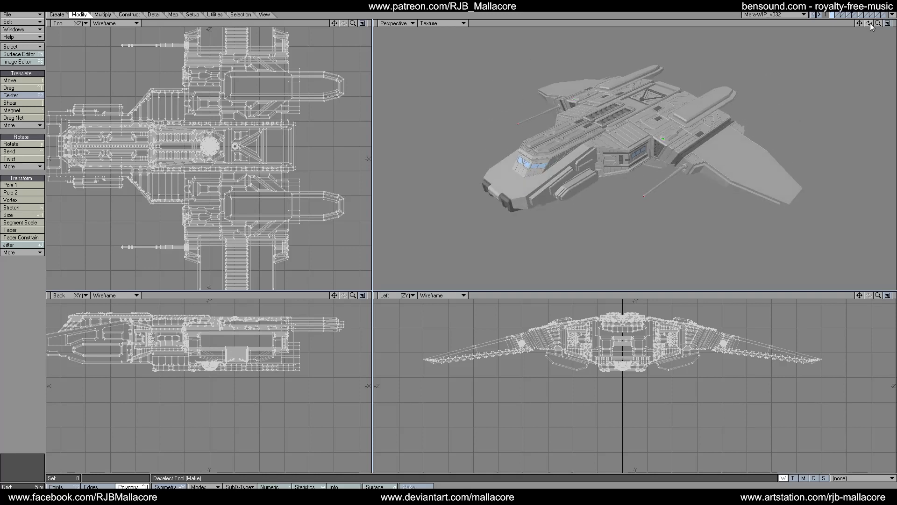
left_click(778, 14)
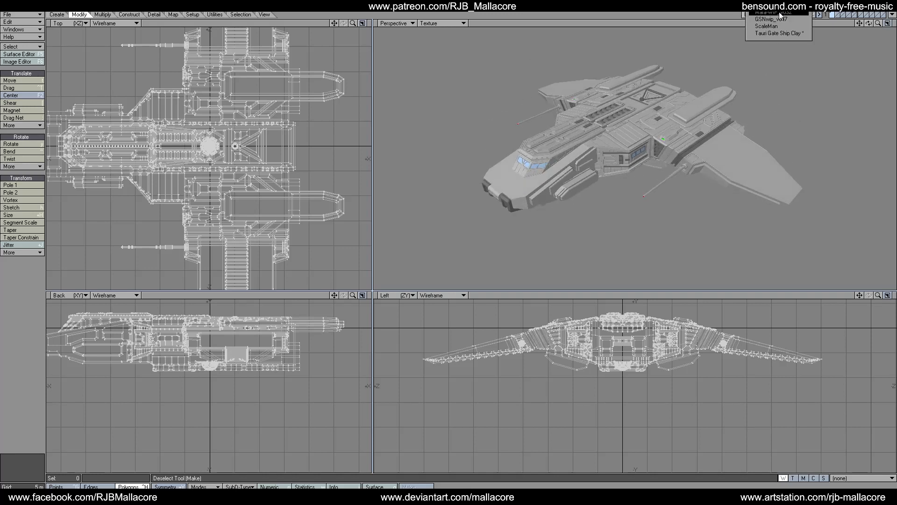
left_click(790, 33)
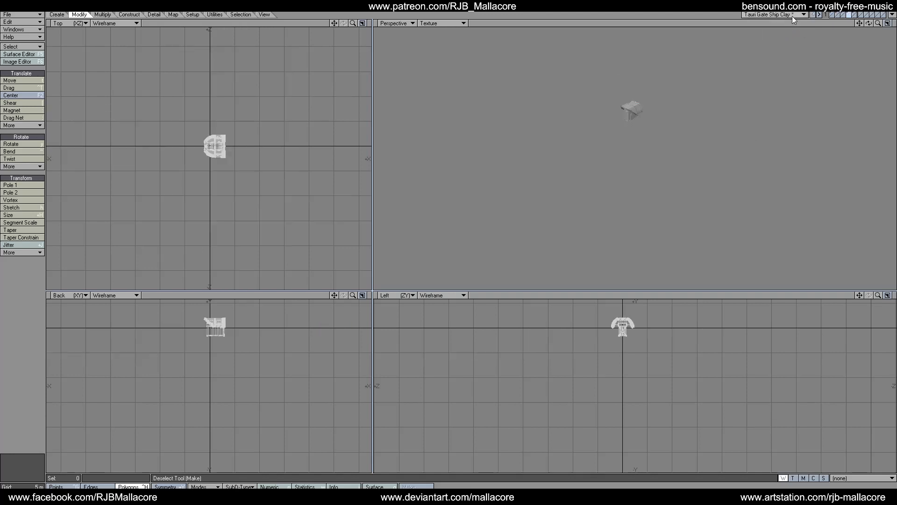
Display the GSNwip_v047 object and inspect the gold pyramid ship from several sides in the perspective view.
left_click(792, 14)
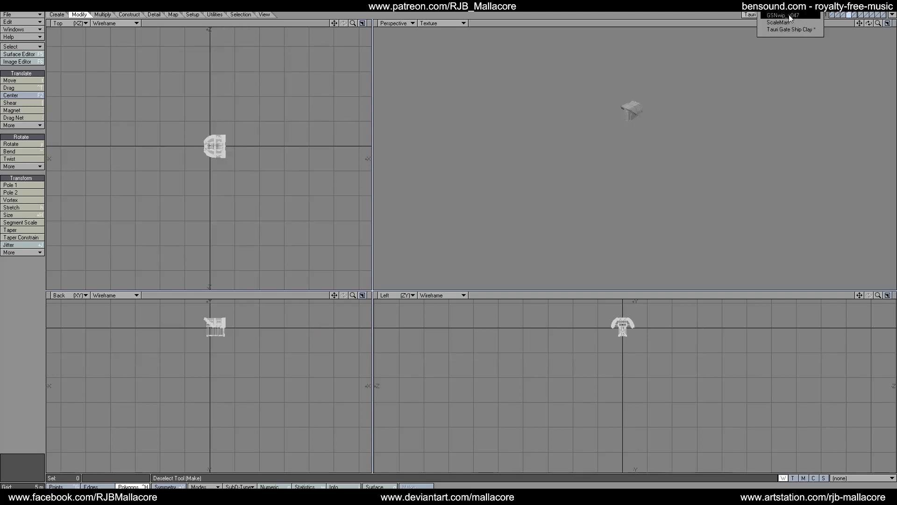
left_click(783, 15)
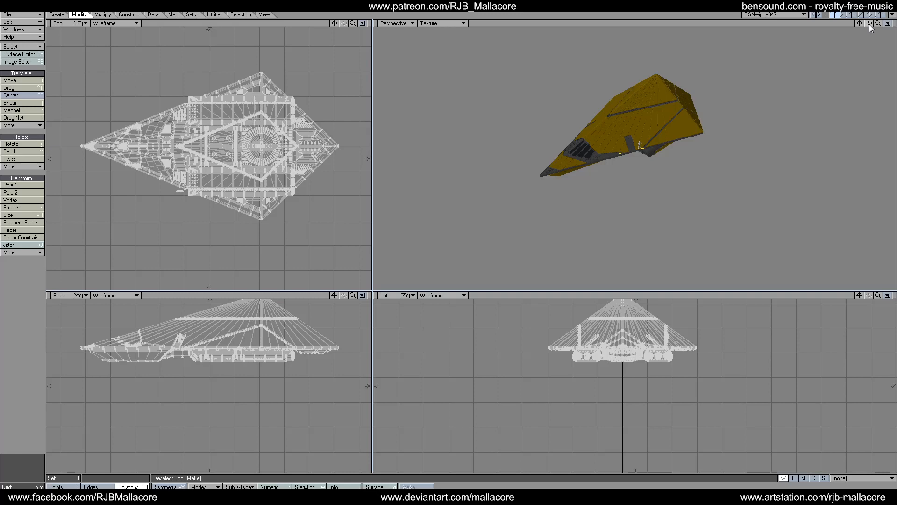
left_click_drag(869, 23, 865, 84)
left_click_drag(868, 23, 893, 27)
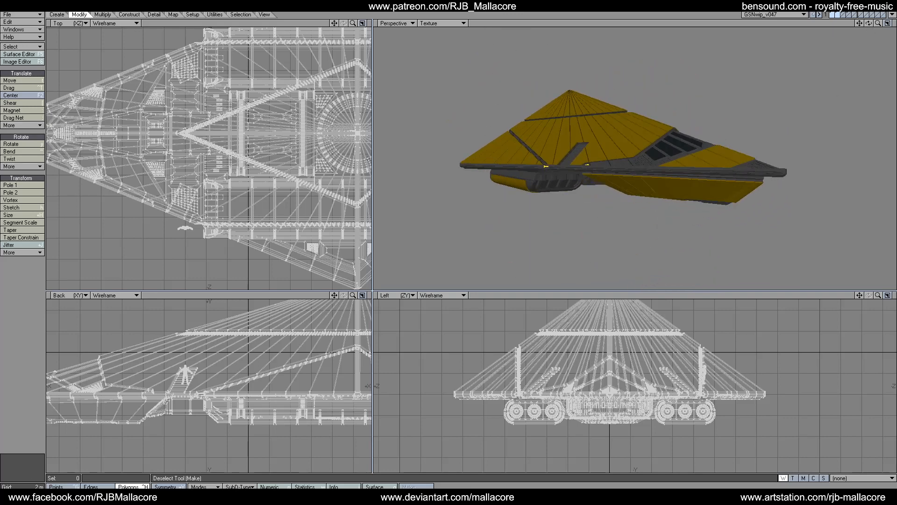